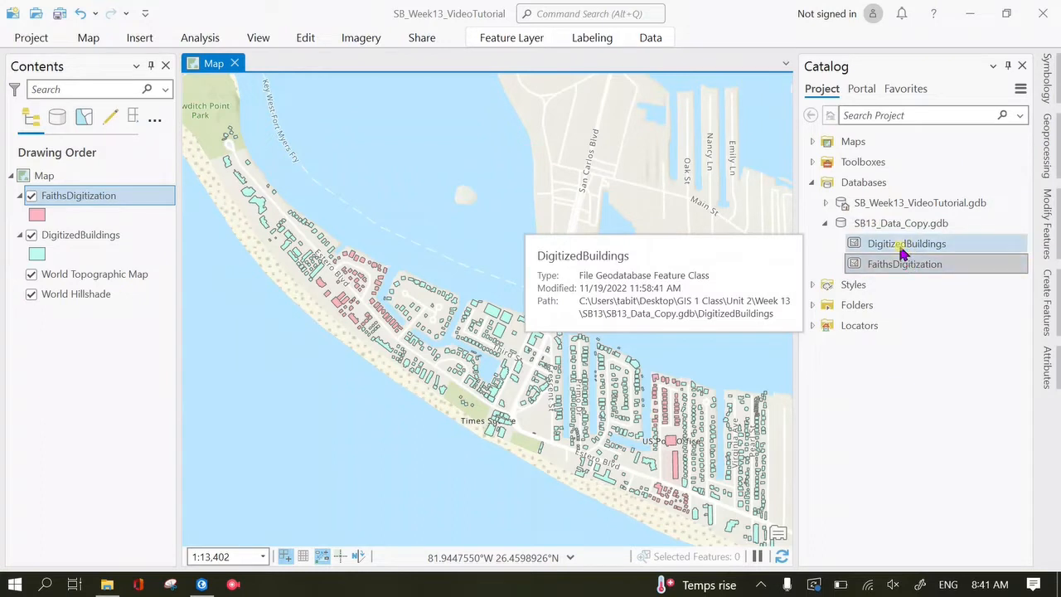
Step: Turn off the FaithsDigitization layer so only DigitizedBuildings footprints show, then pan the map slightly
{"action": "right_click", "coordinate": [902, 250]}
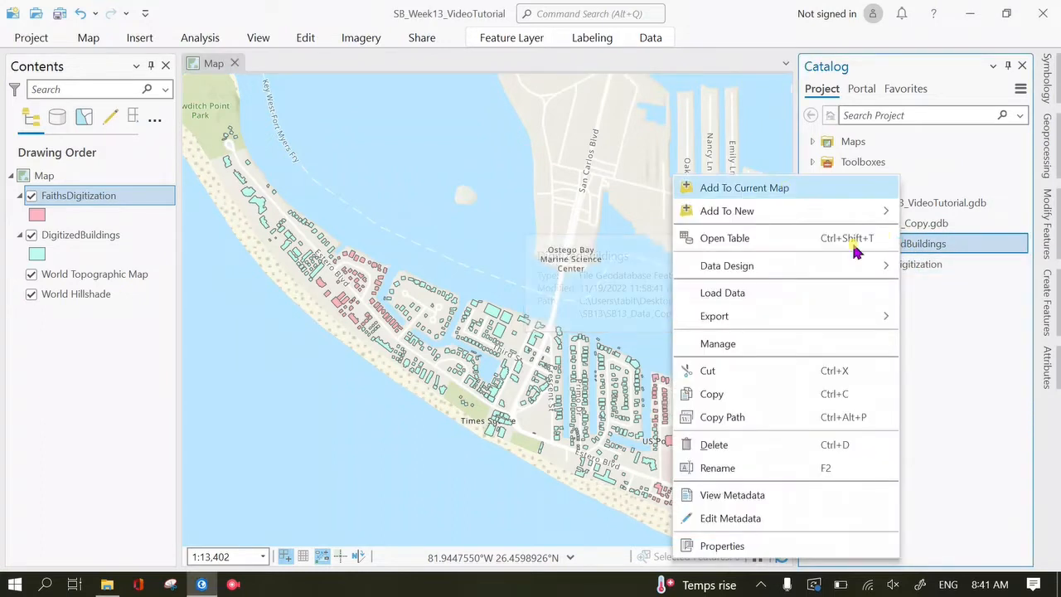
{"action": "left_click", "coordinate": [966, 325]}
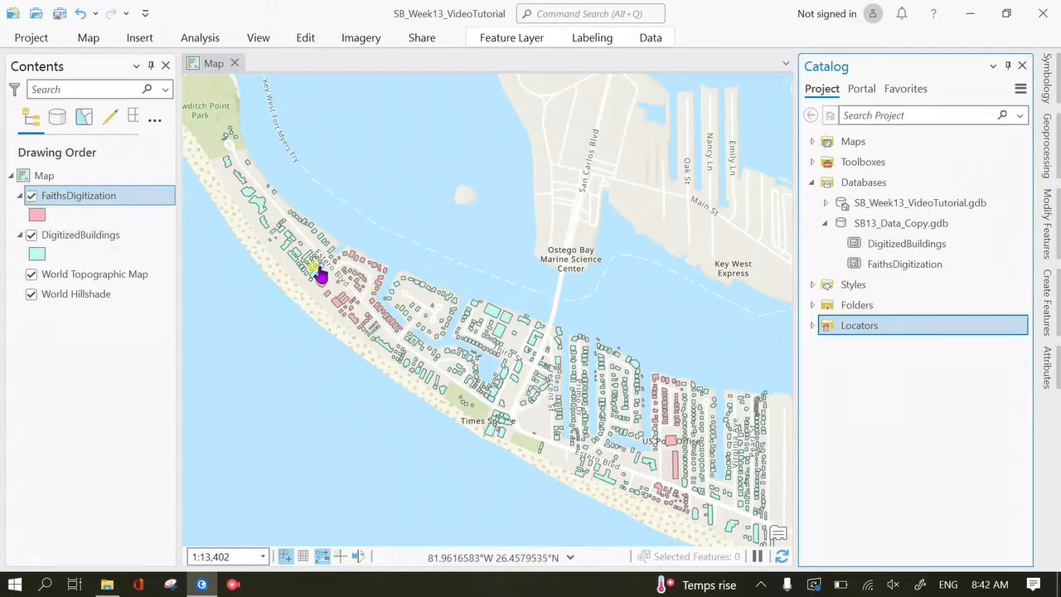
{"action": "left_click", "coordinate": [30, 196]}
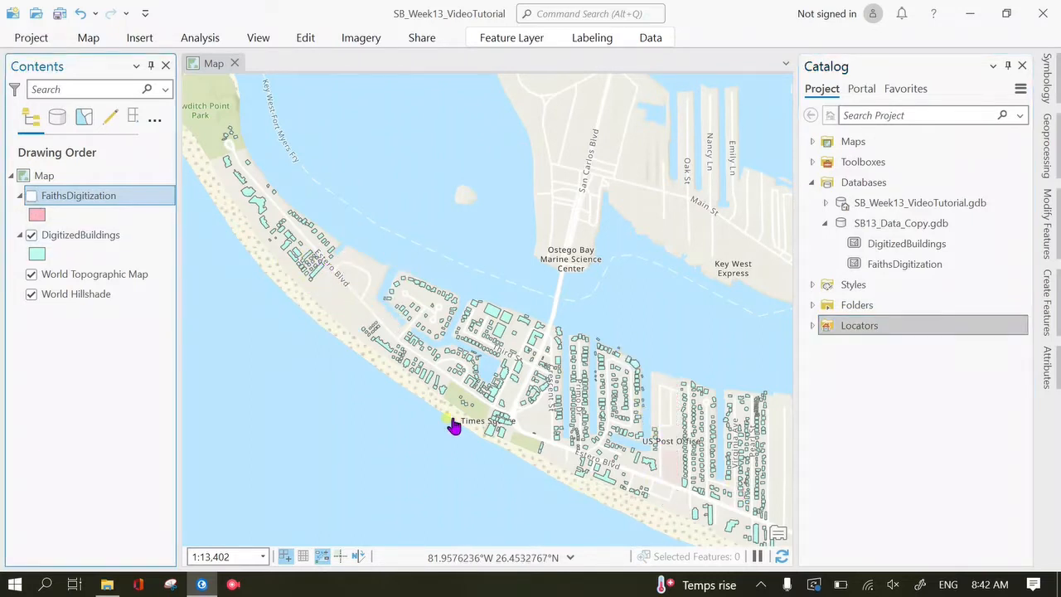
{"action": "left_click", "coordinate": [31, 196]}
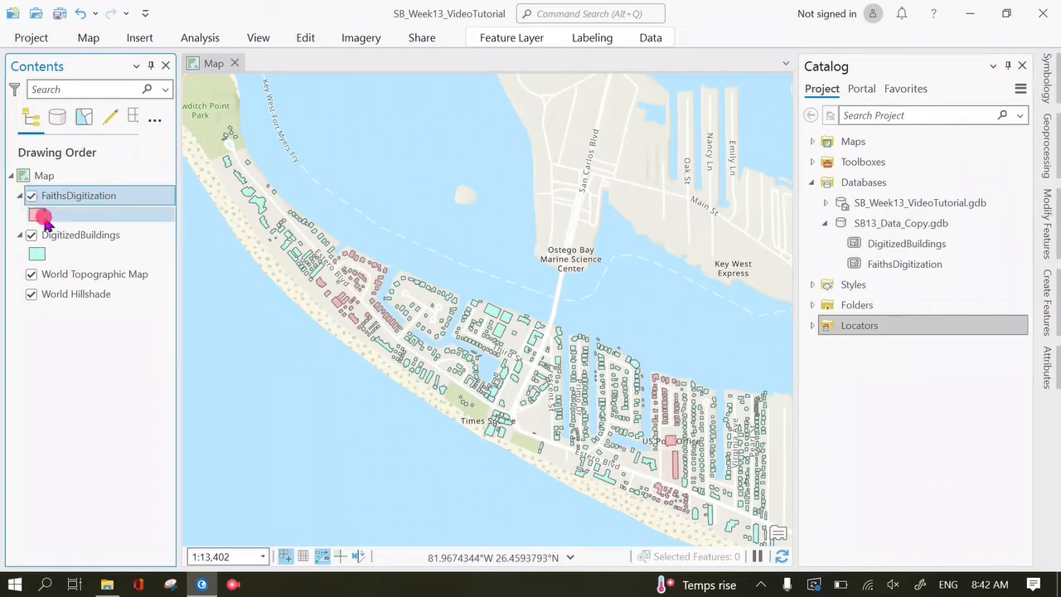
{"action": "left_click", "coordinate": [30, 195]}
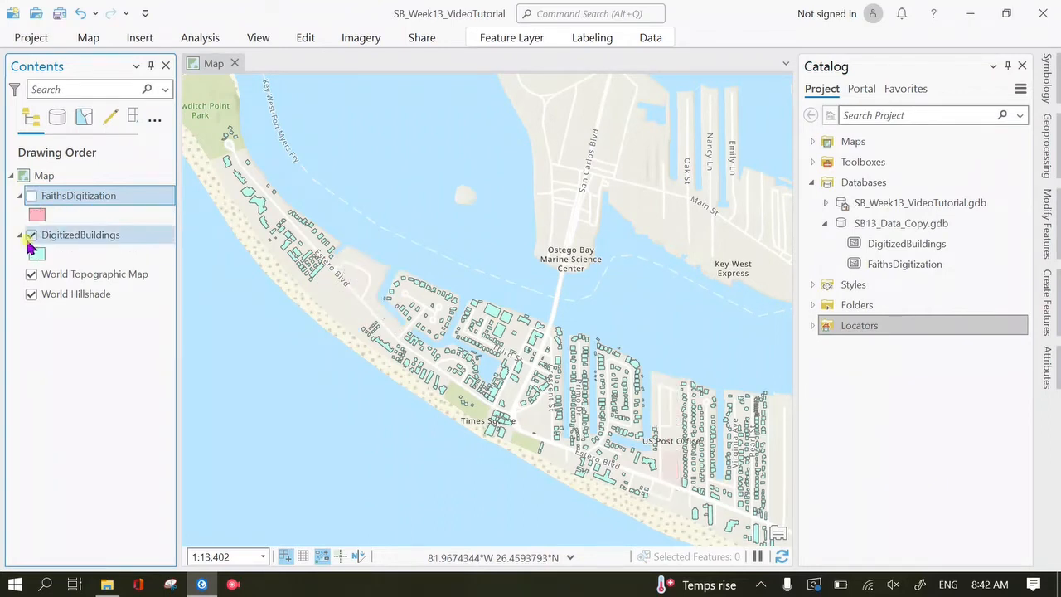
{"action": "left_click_drag", "start_coordinate": [485, 356], "coordinate": [473, 337]}
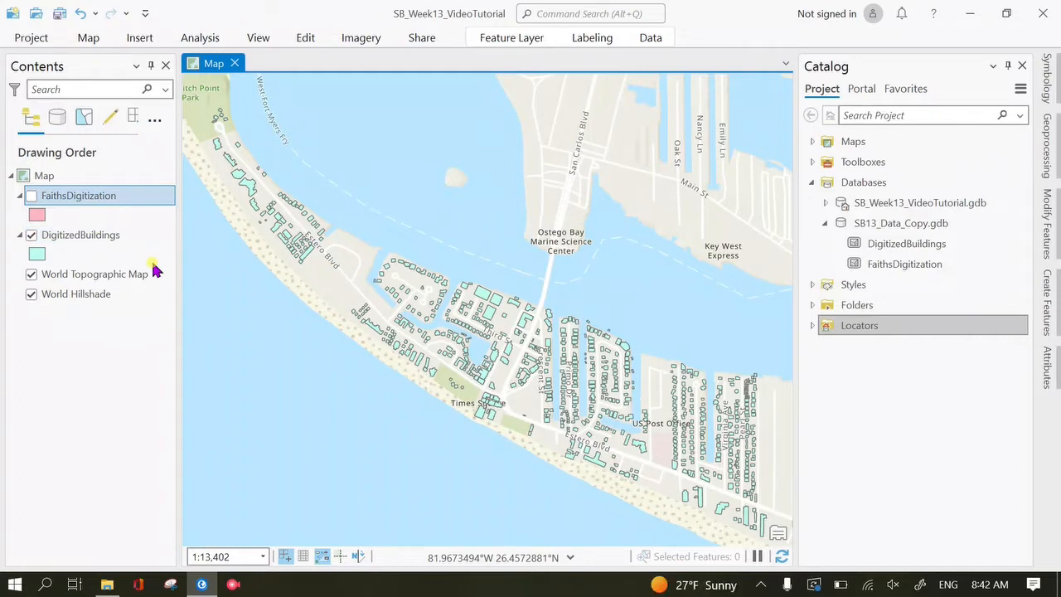
Step: Open the DigitizedBuildings attribute table and close the Catalog pane
{"action": "left_click", "coordinate": [94, 236]}
{"action": "right_click", "coordinate": [111, 240]}
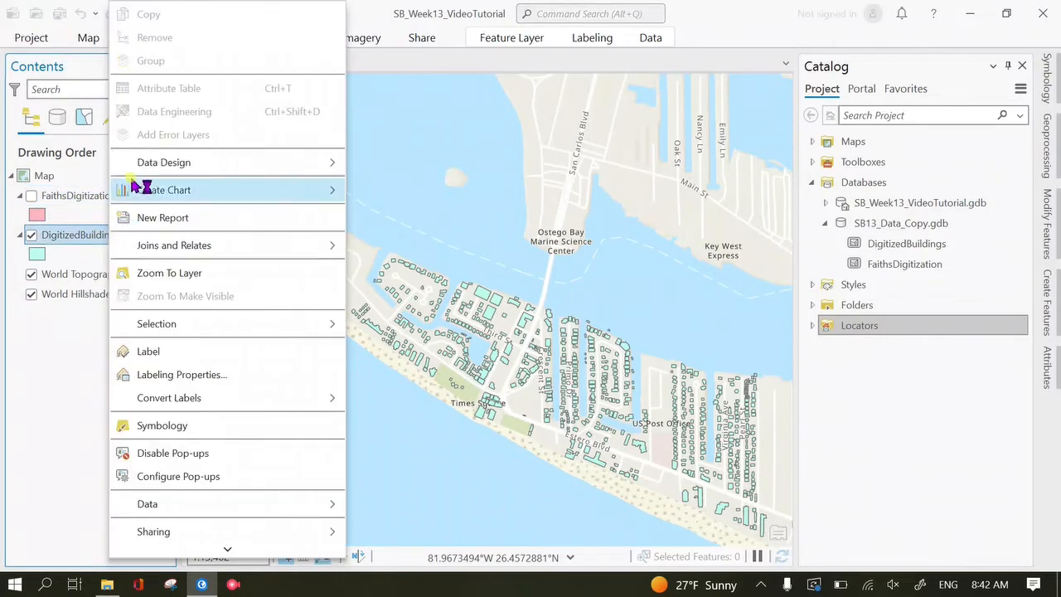
{"action": "left_click", "coordinate": [124, 87]}
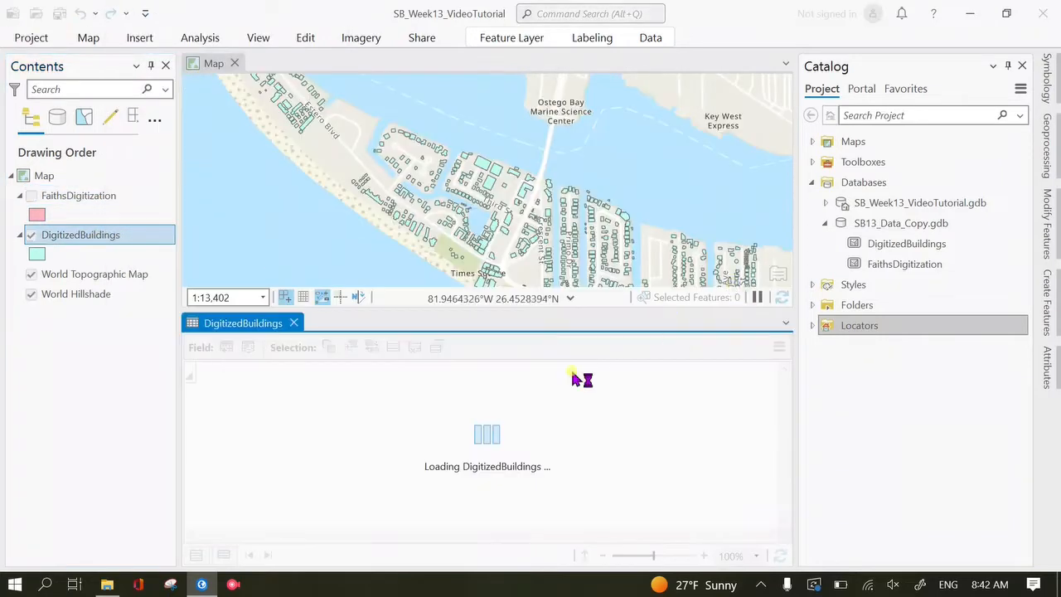
{"action": "left_click", "coordinate": [1024, 67]}
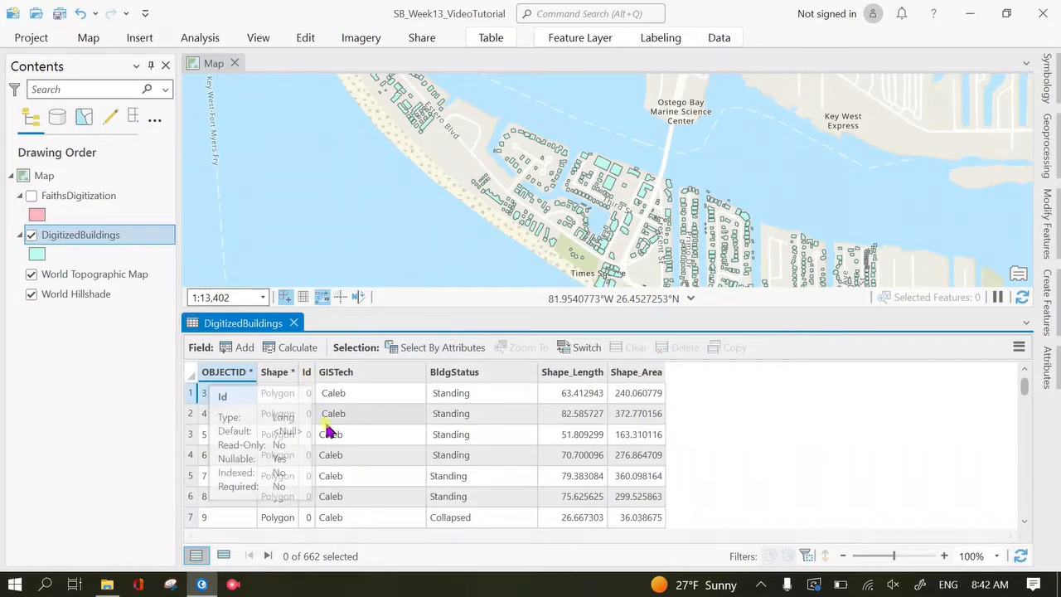
Step: Scroll through the 662 rows to review the inconsistent BldgStatus values
{"action": "scroll", "coordinate": [390, 452], "scroll_direction": "down", "scroll_amount": 2}
{"action": "scroll", "coordinate": [390, 453], "scroll_direction": "down", "scroll_amount": 5}
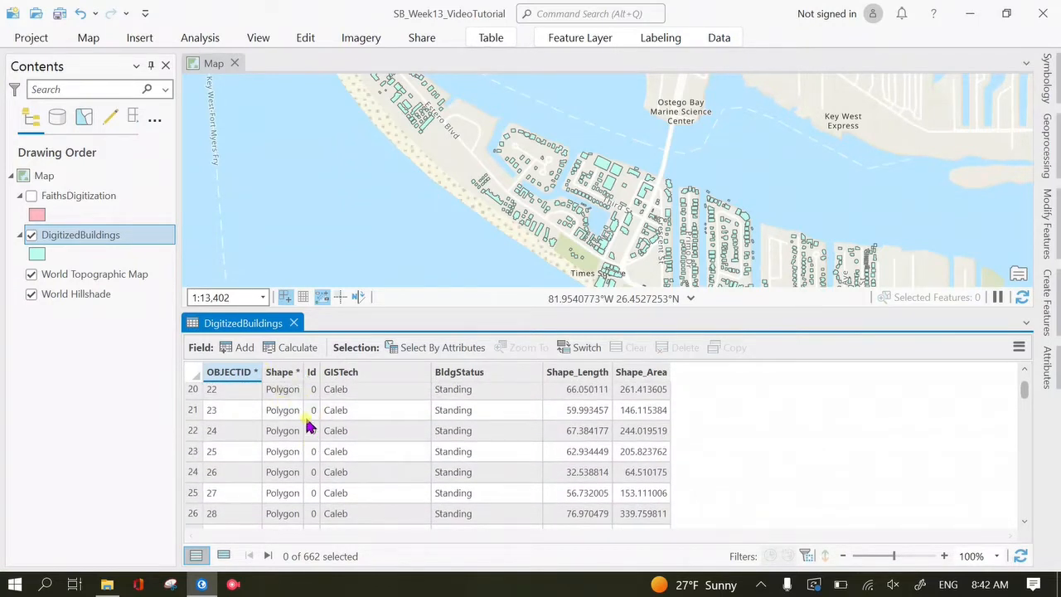
{"action": "scroll", "coordinate": [315, 426], "scroll_direction": "down", "scroll_amount": 6}
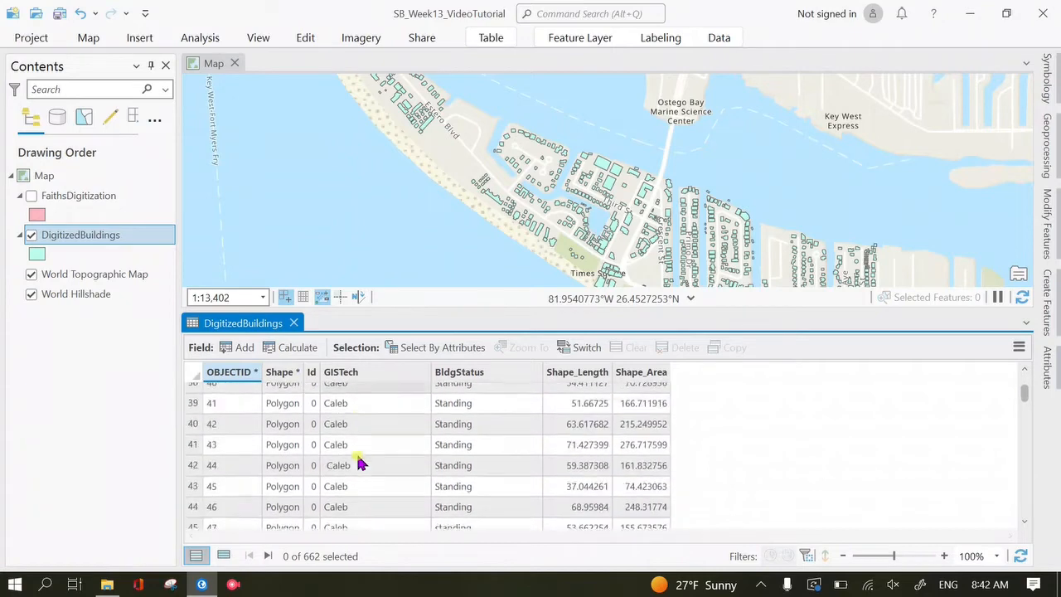
{"action": "scroll", "coordinate": [328, 398], "scroll_direction": "down", "scroll_amount": 20}
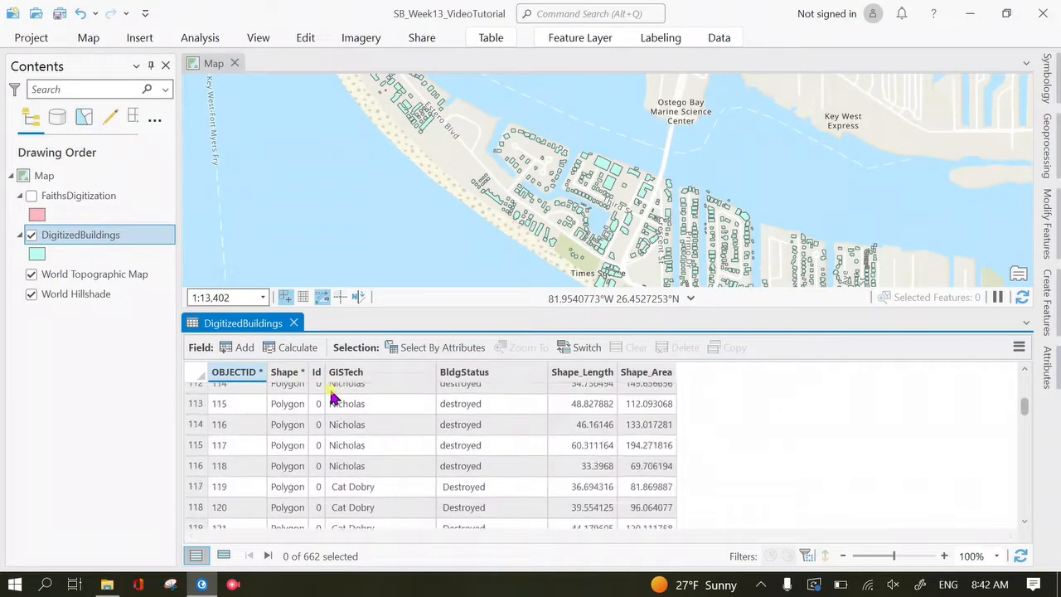
{"action": "scroll", "coordinate": [330, 398], "scroll_direction": "down", "scroll_amount": 20}
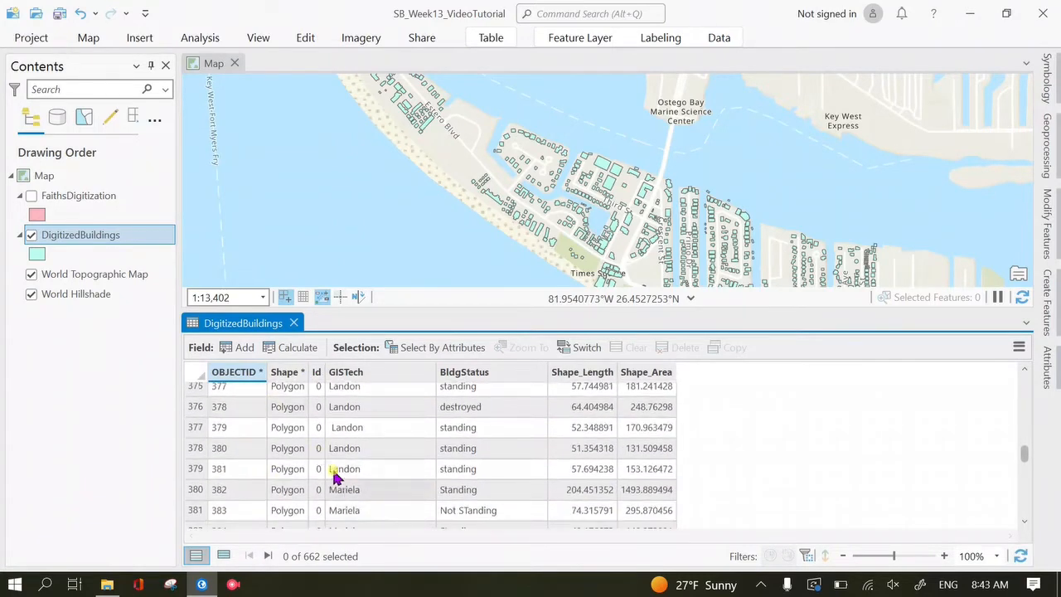
{"action": "left_click_drag", "start_coordinate": [1024, 456], "coordinate": [1019, 348]}
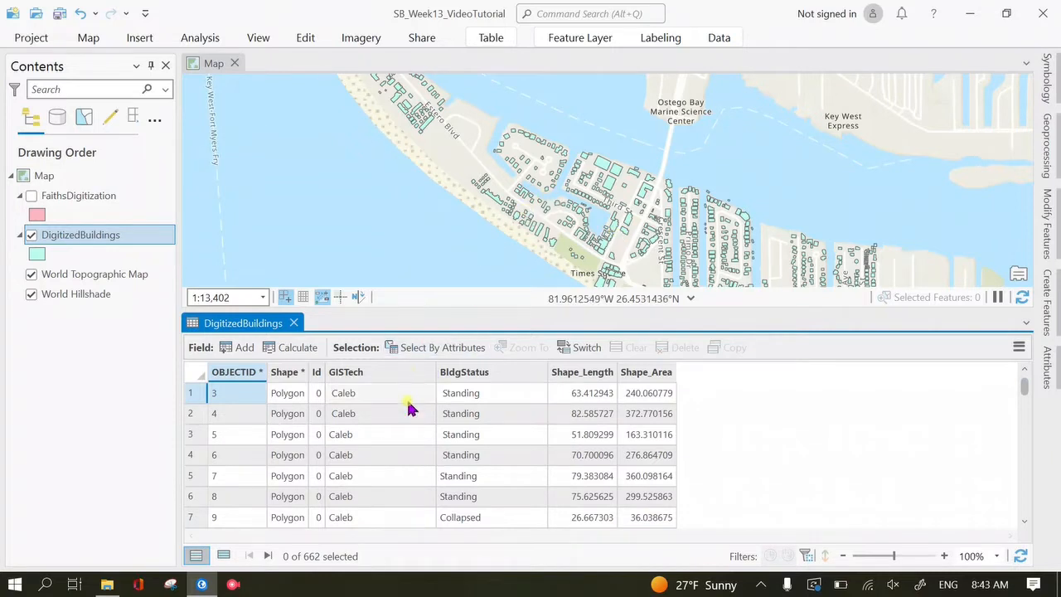
{"action": "left_click_drag", "start_coordinate": [569, 224], "coordinate": [394, 156]}
{"action": "left_click_drag", "start_coordinate": [538, 229], "coordinate": [497, 182]}
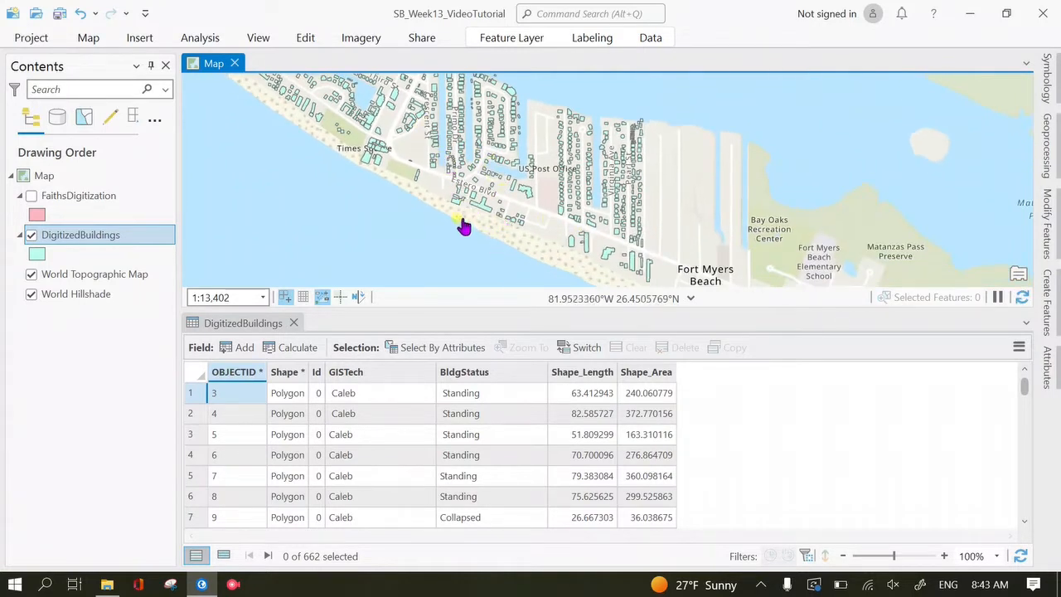
{"action": "left_click_drag", "start_coordinate": [611, 238], "coordinate": [540, 191]}
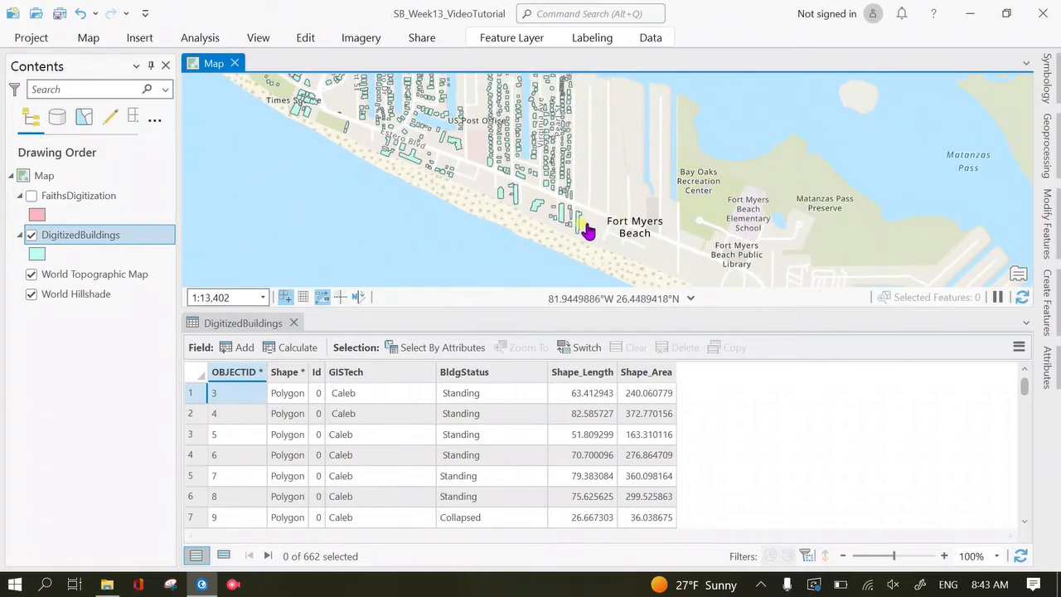
{"action": "left_click_drag", "start_coordinate": [517, 178], "coordinate": [552, 208]}
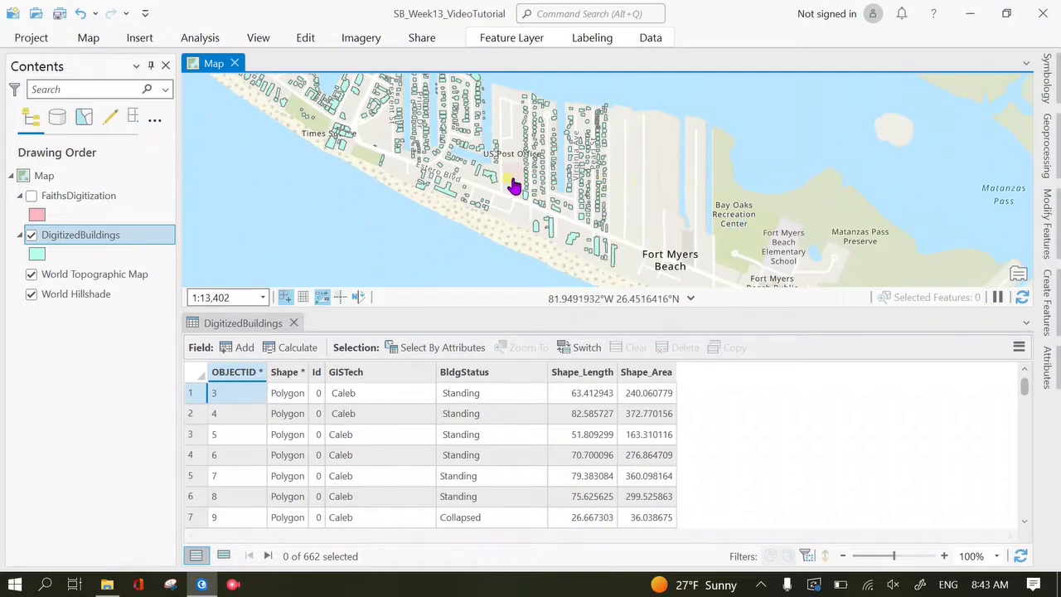
{"action": "left_click_drag", "start_coordinate": [505, 175], "coordinate": [542, 198]}
{"action": "left_click_drag", "start_coordinate": [480, 163], "coordinate": [505, 189]}
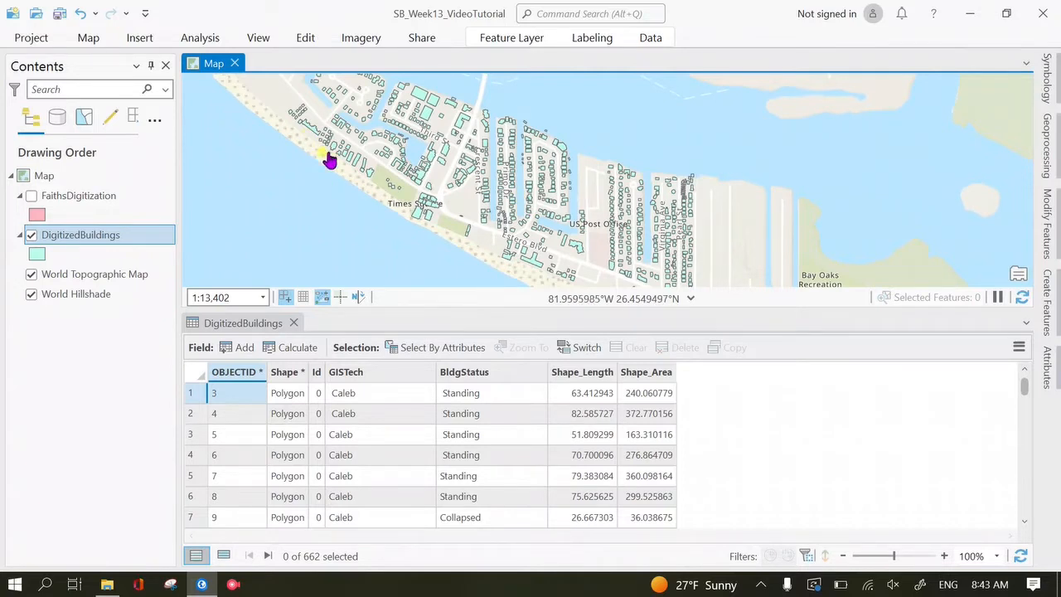
Step: Sort the records by GISTech, ascending and descending, scanning through the results
{"action": "left_click", "coordinate": [367, 374]}
{"action": "left_click", "coordinate": [367, 374]}
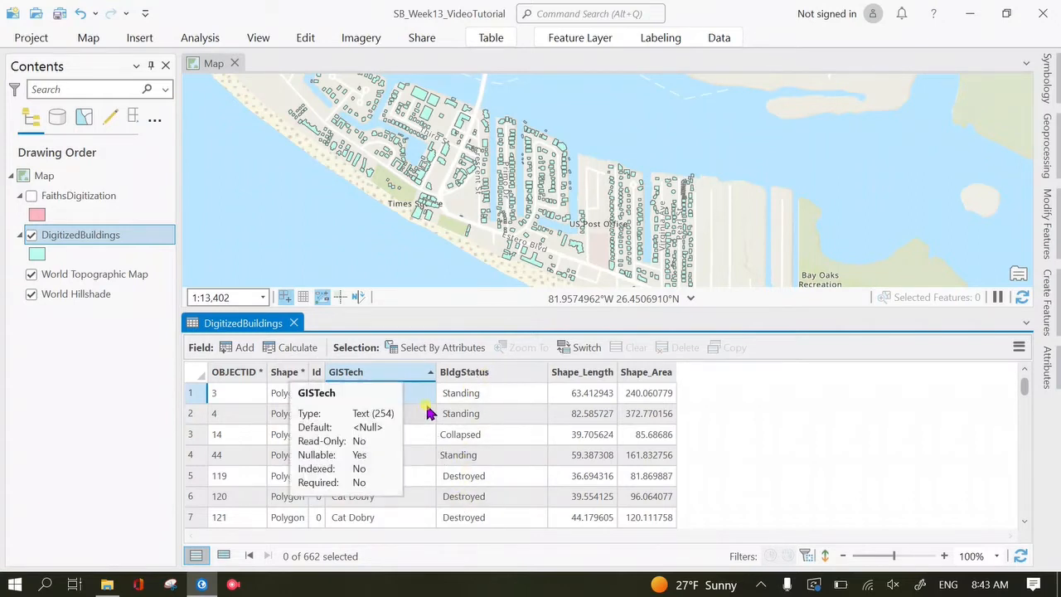
{"action": "scroll", "coordinate": [403, 379], "scroll_direction": "down", "scroll_amount": 8}
{"action": "double_click", "coordinate": [404, 375]}
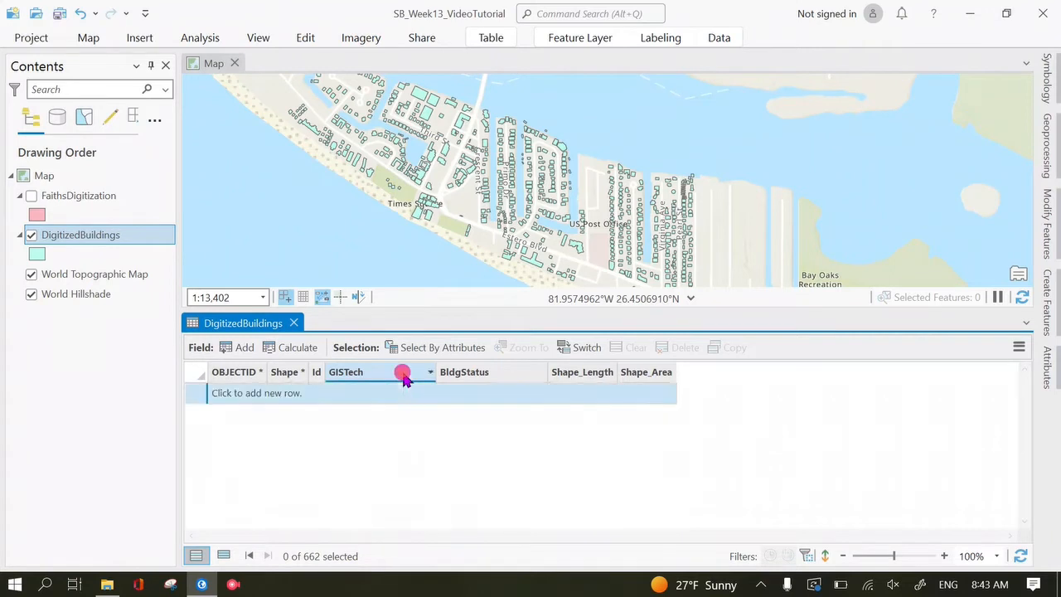
{"action": "scroll", "coordinate": [415, 377], "scroll_direction": "down", "scroll_amount": 20}
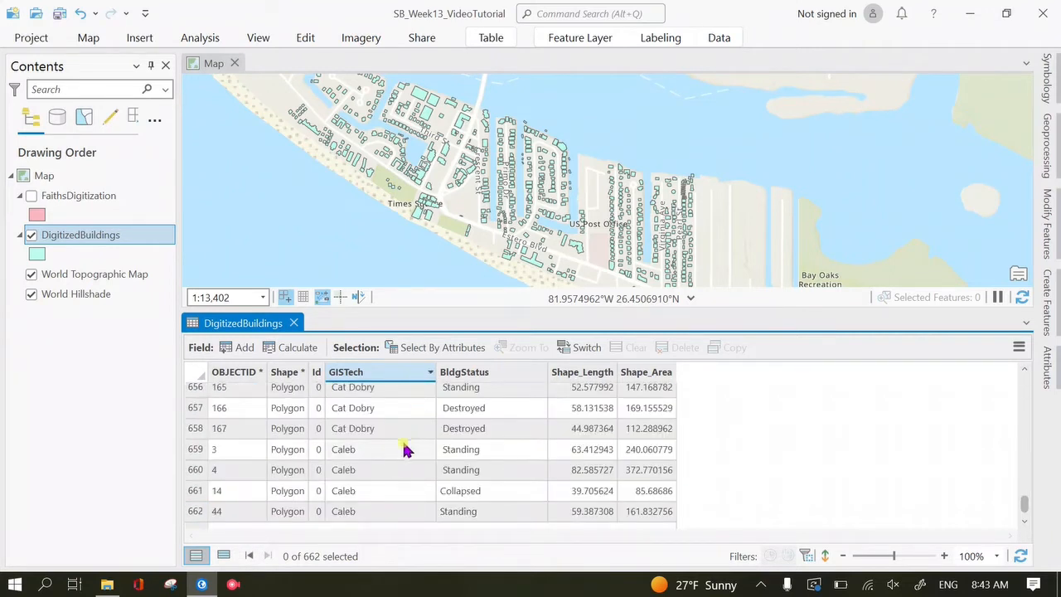
{"action": "scroll", "coordinate": [445, 496], "scroll_direction": "down", "scroll_amount": 1}
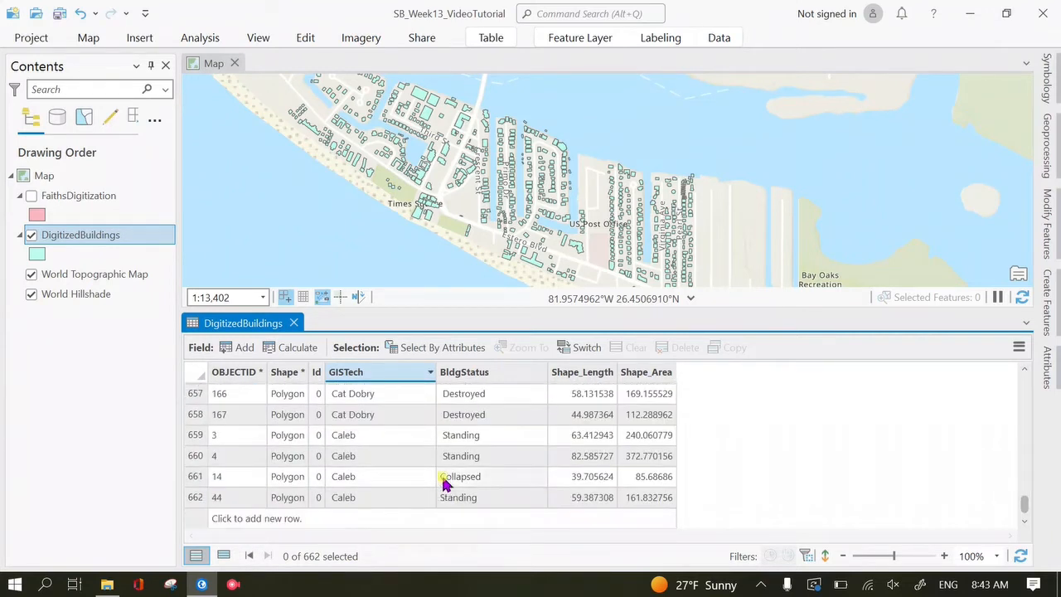
{"action": "scroll", "coordinate": [445, 496], "scroll_direction": "up", "scroll_amount": 20}
{"action": "scroll", "coordinate": [445, 484], "scroll_direction": "up", "scroll_amount": 20}
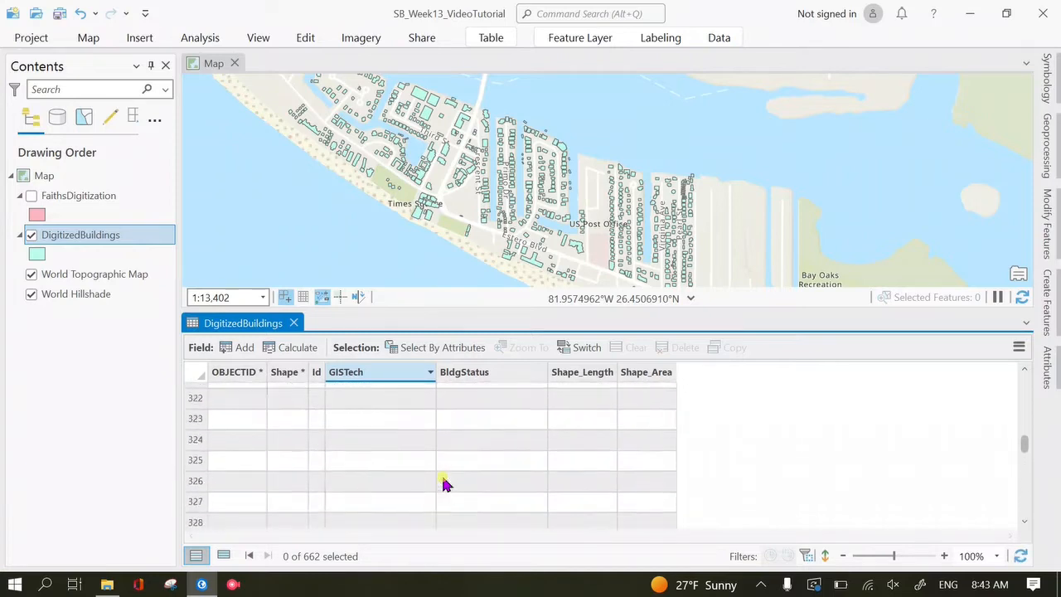
{"action": "double_click", "coordinate": [399, 373]}
{"action": "scroll", "coordinate": [510, 383], "scroll_direction": "down", "scroll_amount": 20}
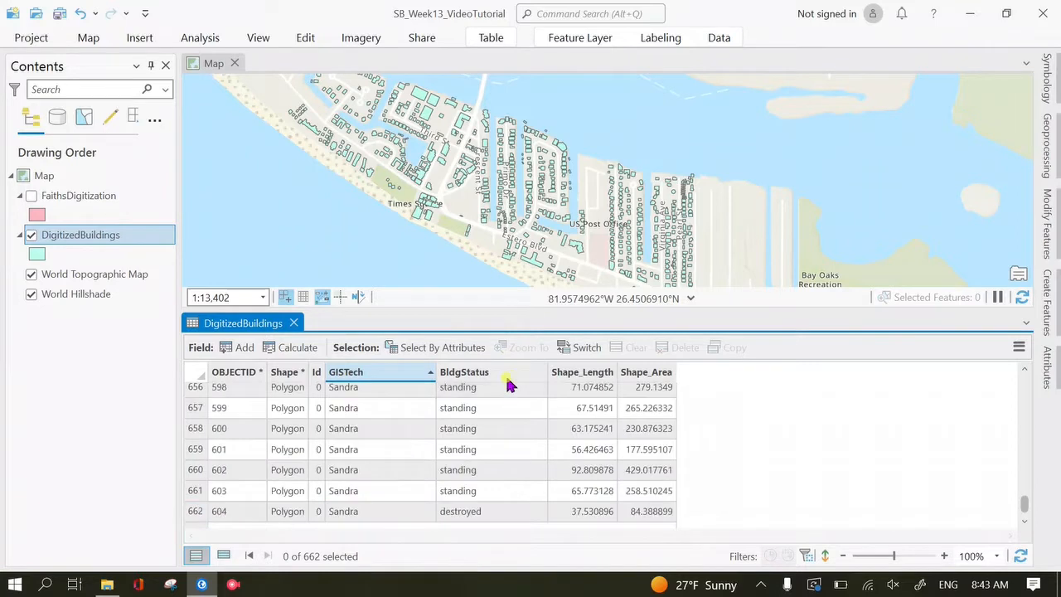
Step: Sort by BldgStatus, select the blank-status record OBJECTID 198, and close the table
{"action": "double_click", "coordinate": [449, 372]}
{"action": "scroll", "coordinate": [356, 433], "scroll_direction": "down", "scroll_amount": 20}
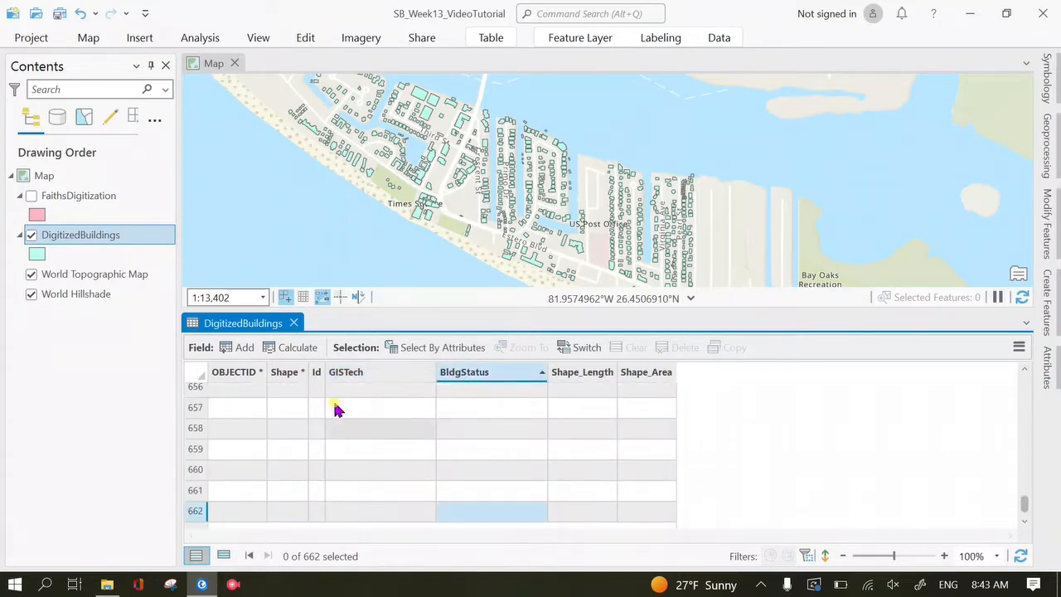
{"action": "scroll", "coordinate": [530, 430], "scroll_direction": "up", "scroll_amount": 20}
{"action": "scroll", "coordinate": [527, 431], "scroll_direction": "up", "scroll_amount": 20}
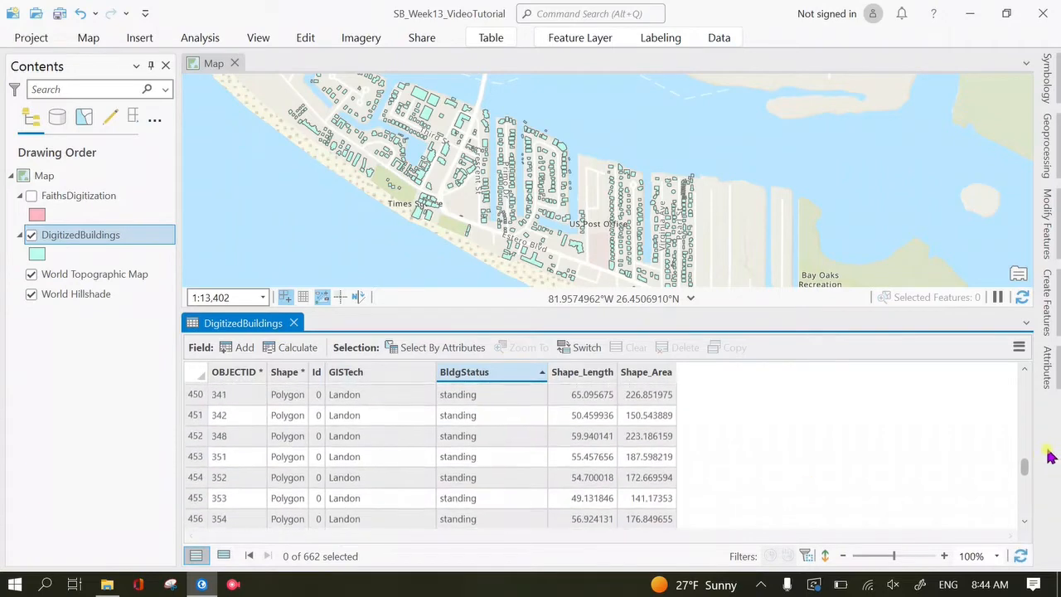
{"action": "left_click_drag", "start_coordinate": [1025, 466], "coordinate": [1030, 380]}
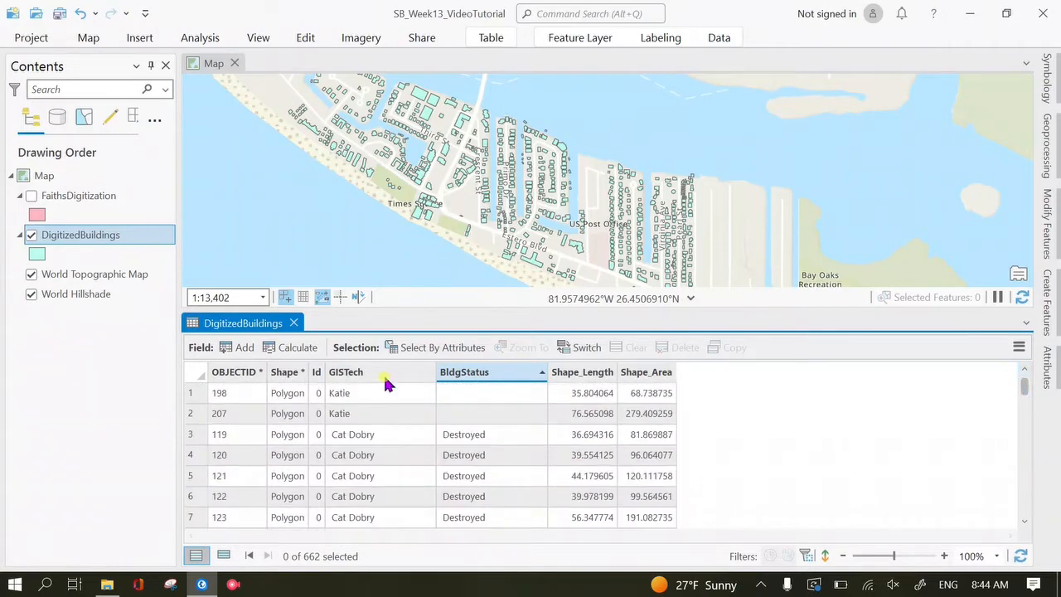
{"action": "left_click", "coordinate": [199, 393]}
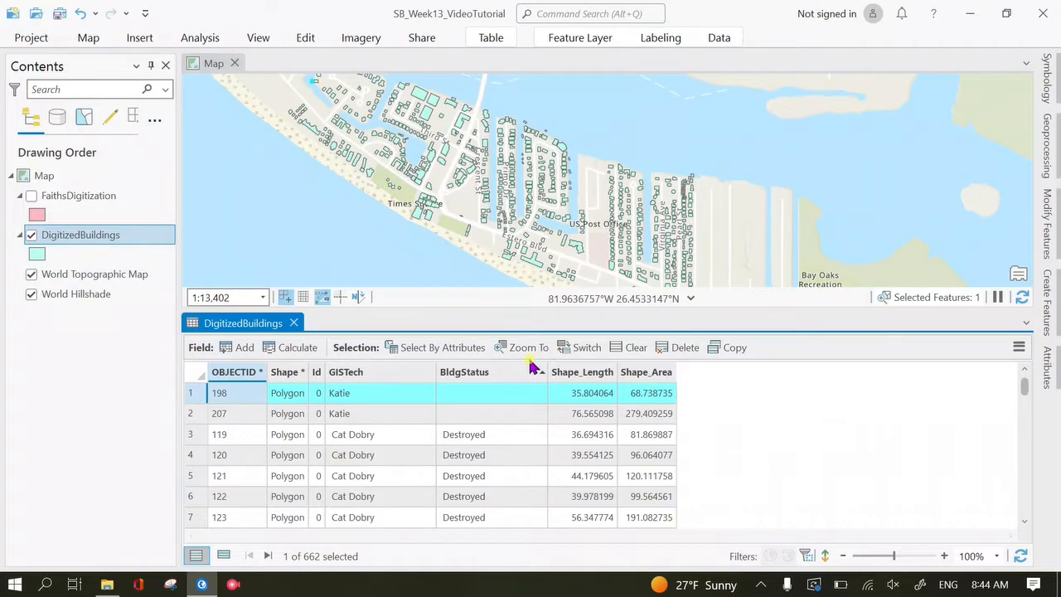
{"action": "left_click", "coordinate": [293, 322]}
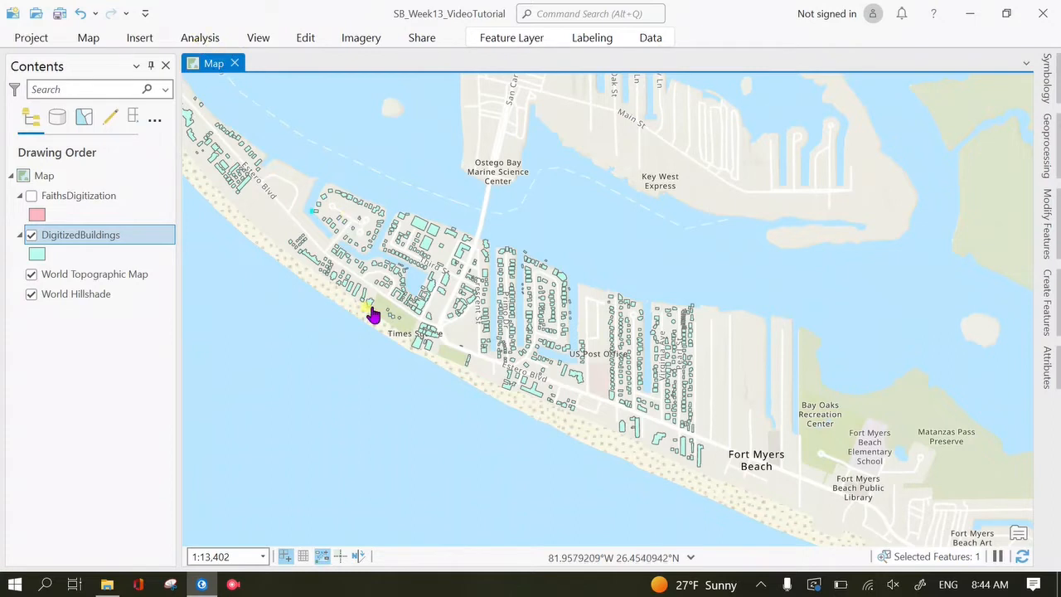
Step: Reopen the DigitizedBuildings attribute table, with OBJECTID 198 still selected
{"action": "left_click_drag", "start_coordinate": [372, 309], "coordinate": [435, 365]}
{"action": "right_click", "coordinate": [68, 238]}
{"action": "left_click", "coordinate": [69, 237]}
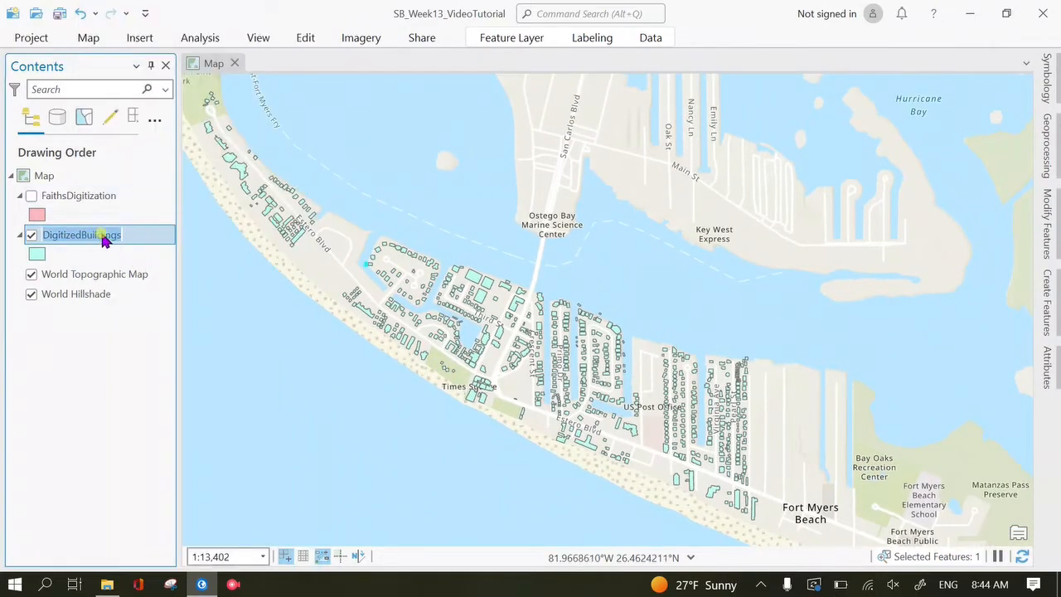
{"action": "right_click", "coordinate": [138, 242]}
{"action": "left_click", "coordinate": [97, 329]}
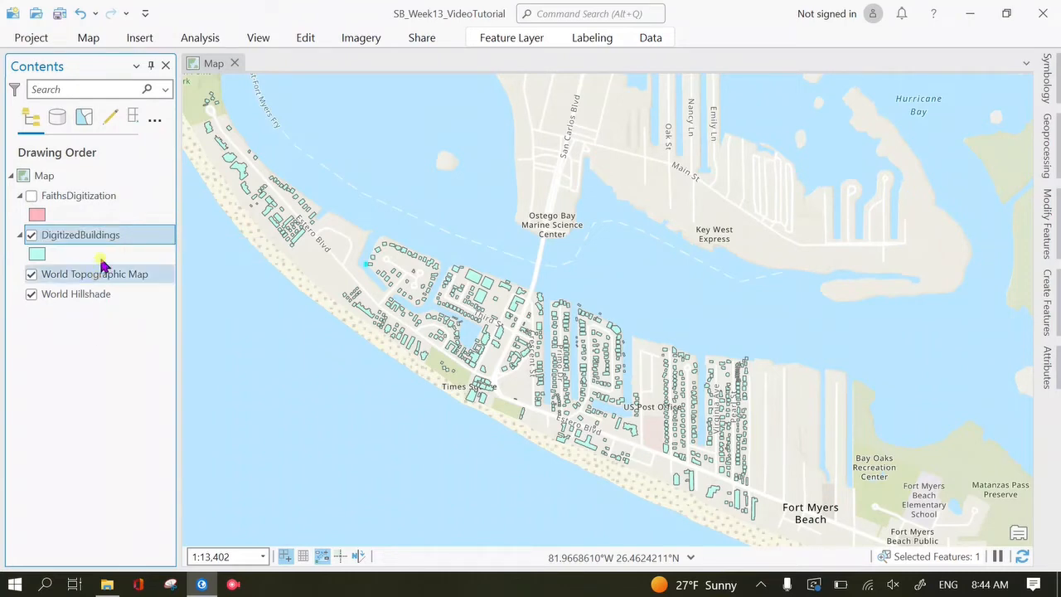
{"action": "right_click", "coordinate": [99, 235]}
{"action": "left_click", "coordinate": [176, 97]}
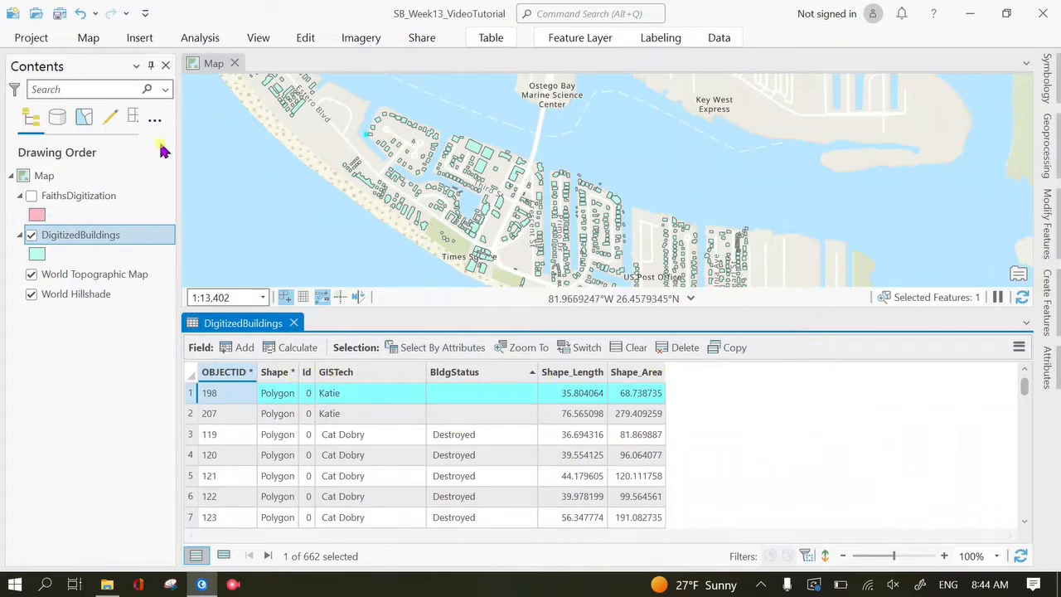
Step: Open the FaithsDigitization table (111 records), compare it with DigitizedBuildings, then close both tables
{"action": "right_click", "coordinate": [90, 198]}
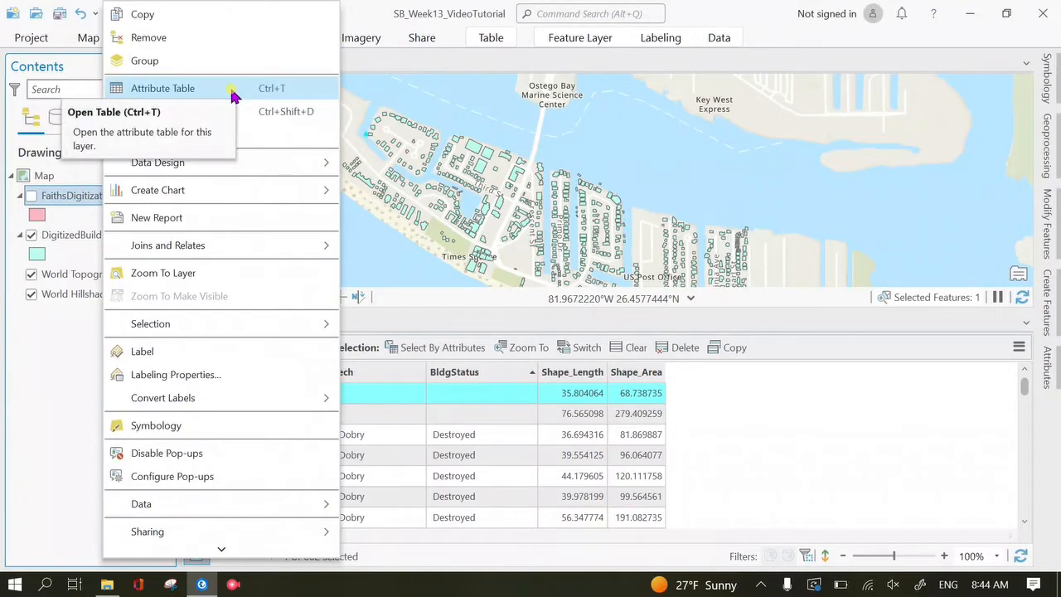
{"action": "left_click", "coordinate": [231, 93]}
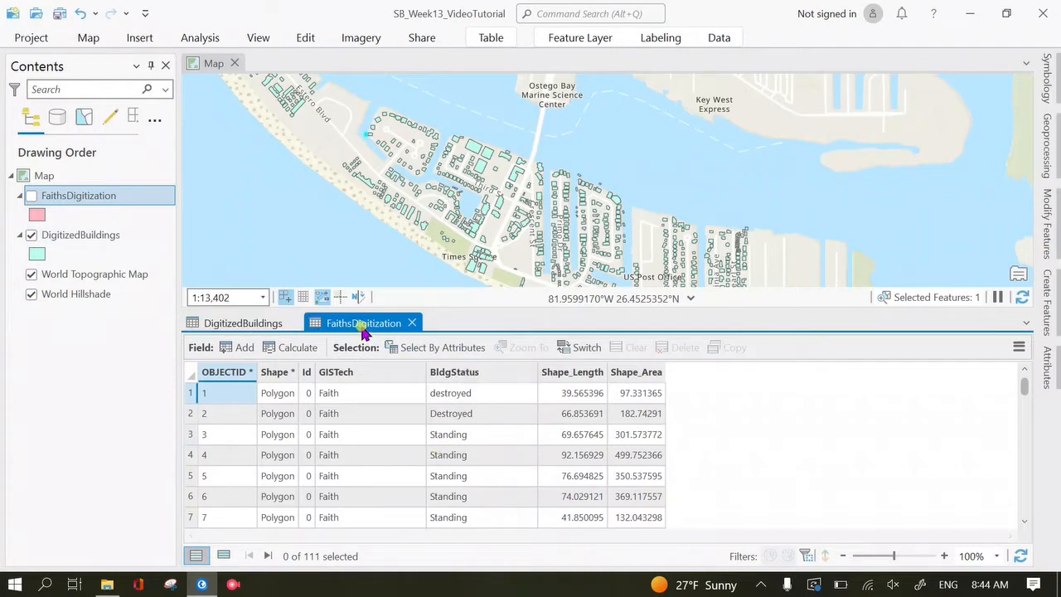
{"action": "left_click", "coordinate": [276, 325]}
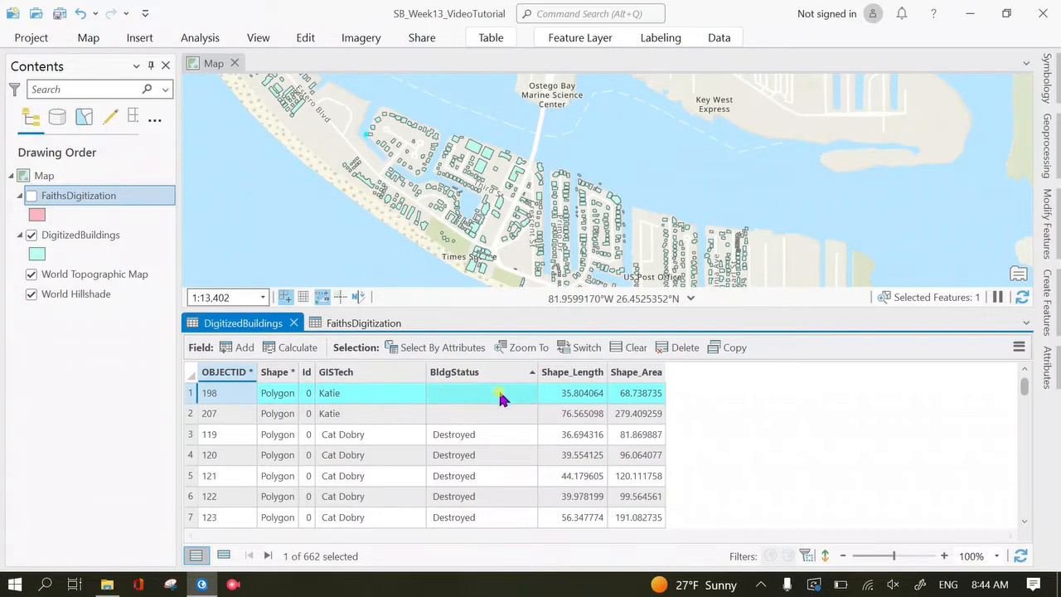
{"action": "left_click", "coordinate": [357, 325]}
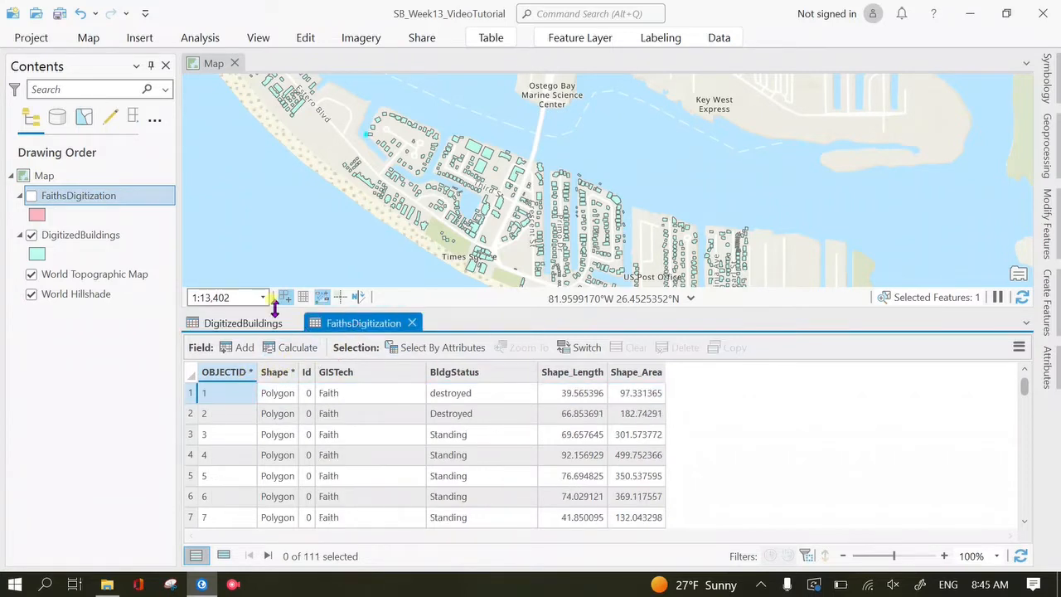
{"action": "left_click", "coordinate": [258, 323]}
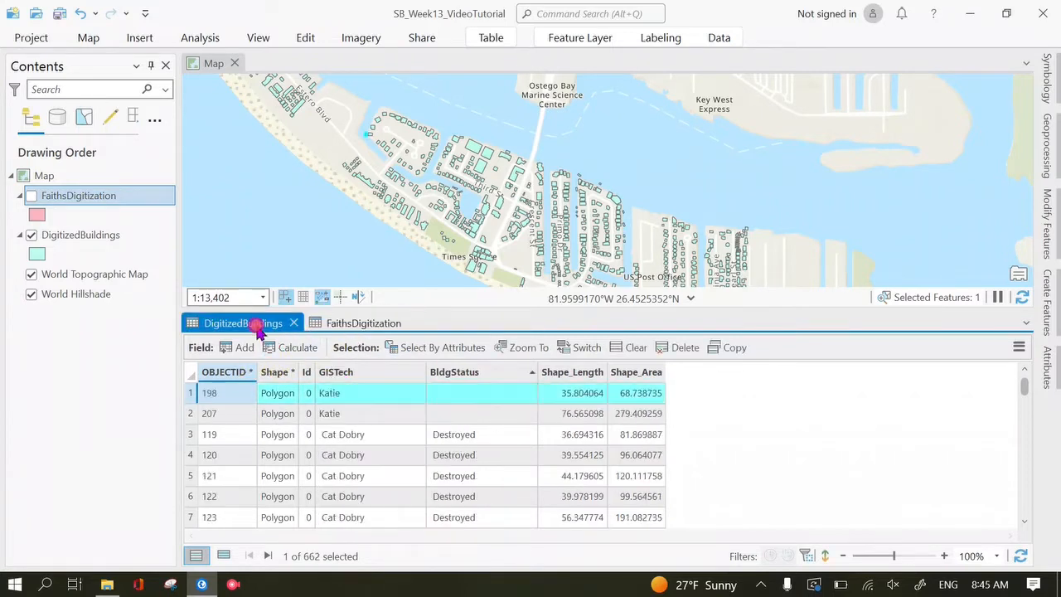
{"action": "left_click", "coordinate": [362, 330]}
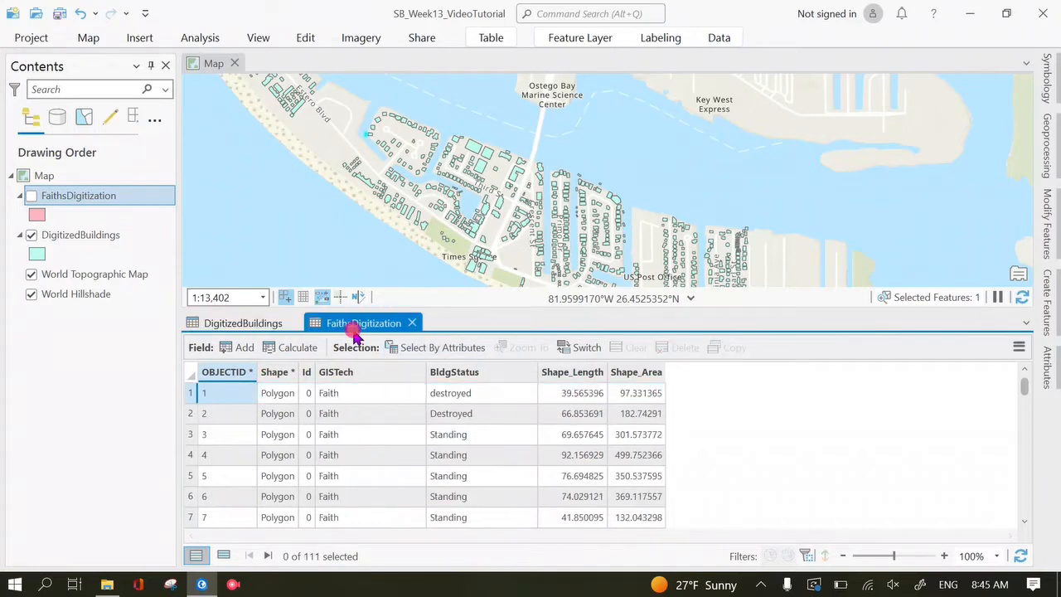
{"action": "left_click", "coordinate": [412, 324]}
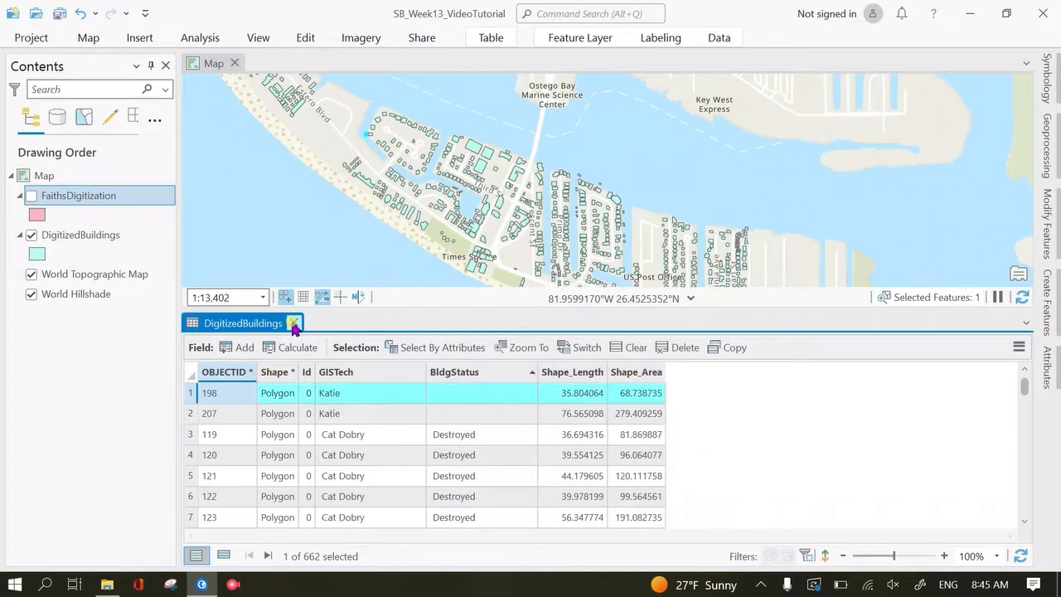
{"action": "left_click", "coordinate": [288, 324]}
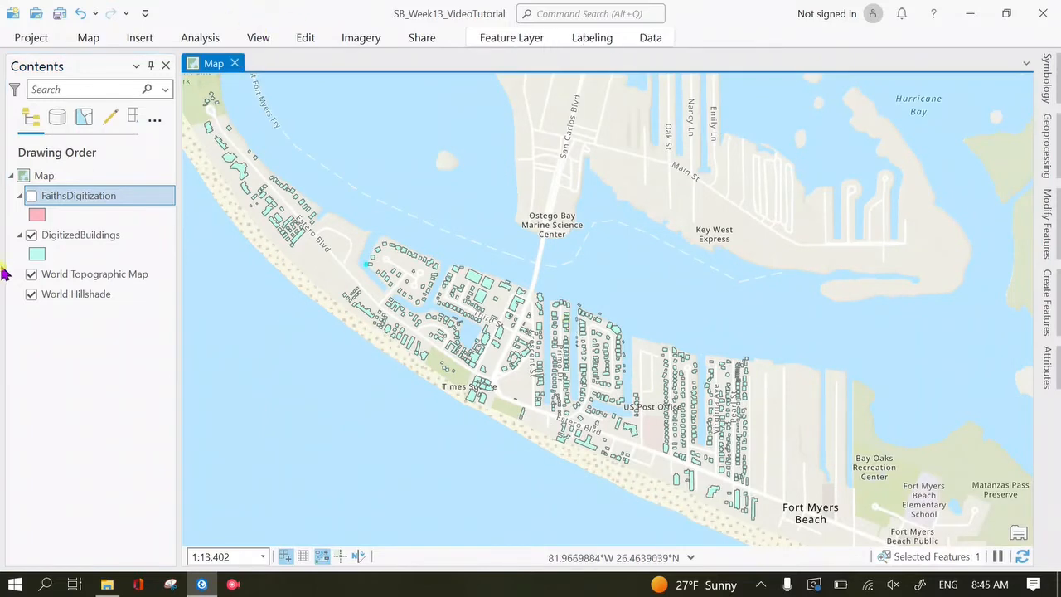
Step: Turn FaithsDigitization back on and open the Append tool via an 'append' Geoprocessing search
{"action": "left_click", "coordinate": [32, 195]}
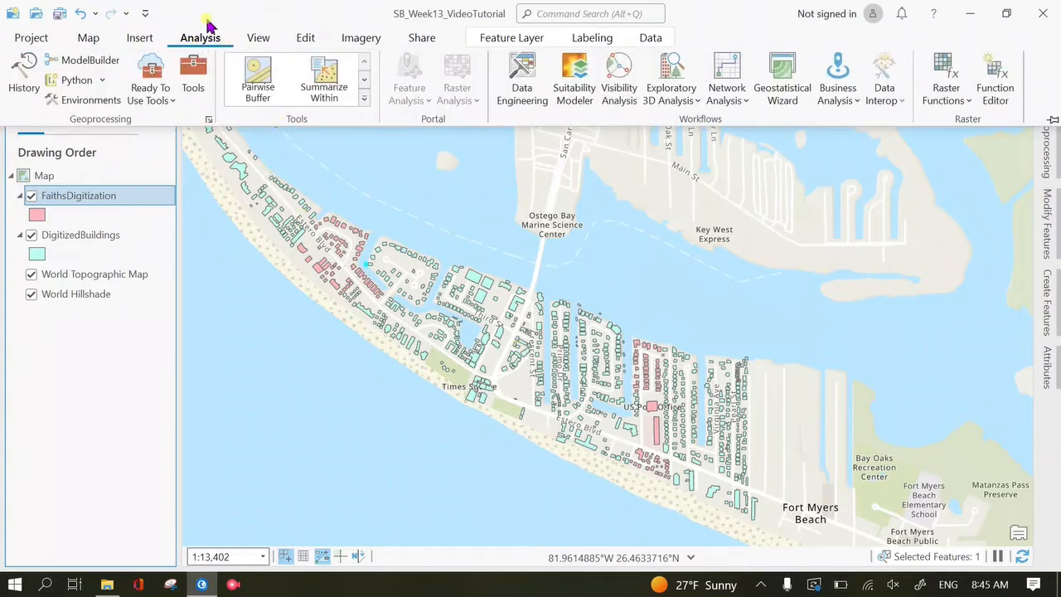
{"action": "left_click", "coordinate": [204, 80]}
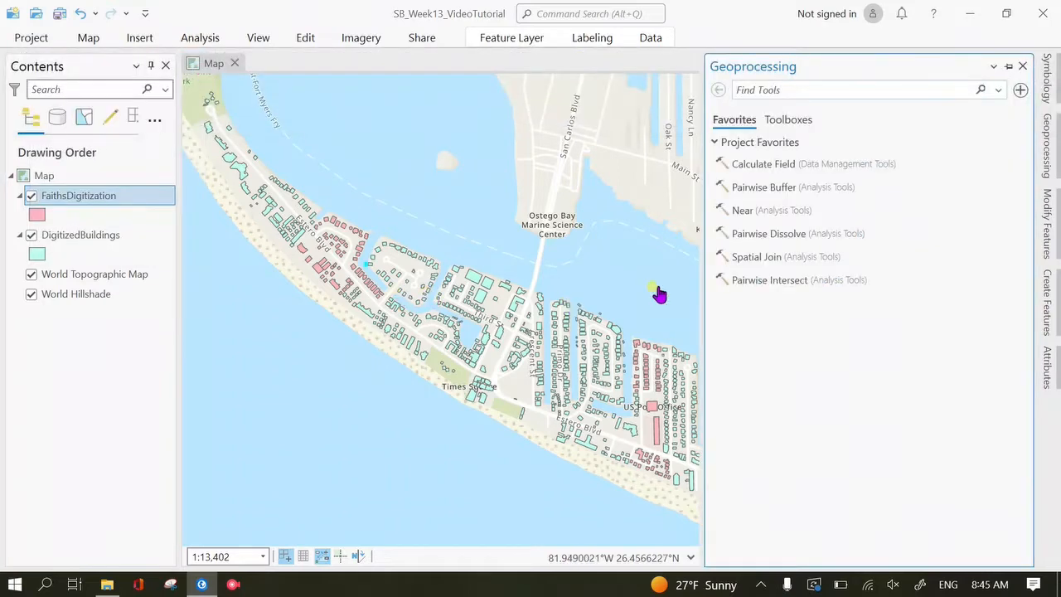
{"action": "type", "text": "append"}
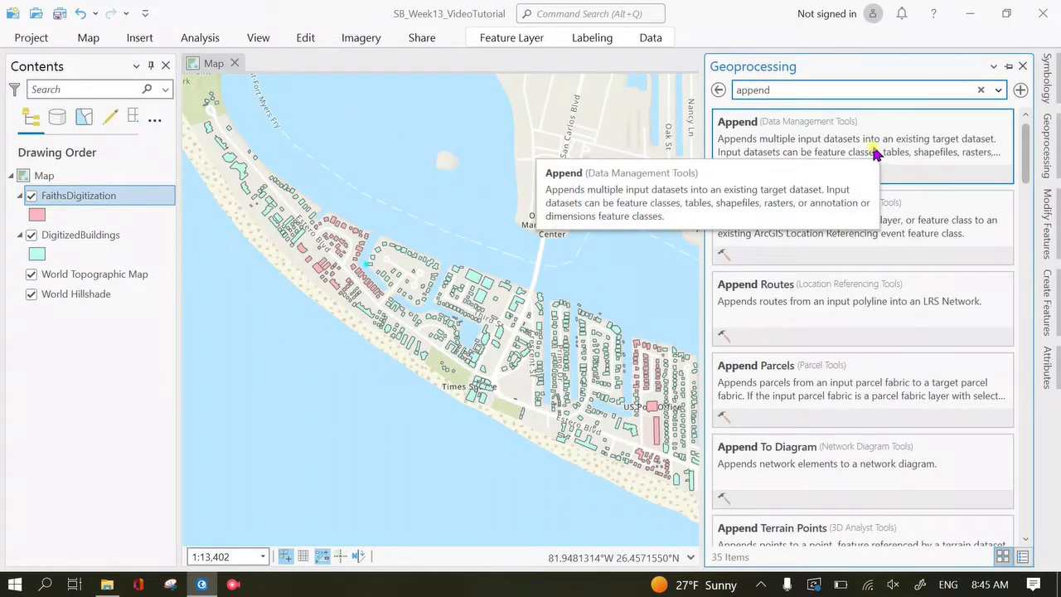
{"action": "left_click", "coordinate": [876, 154]}
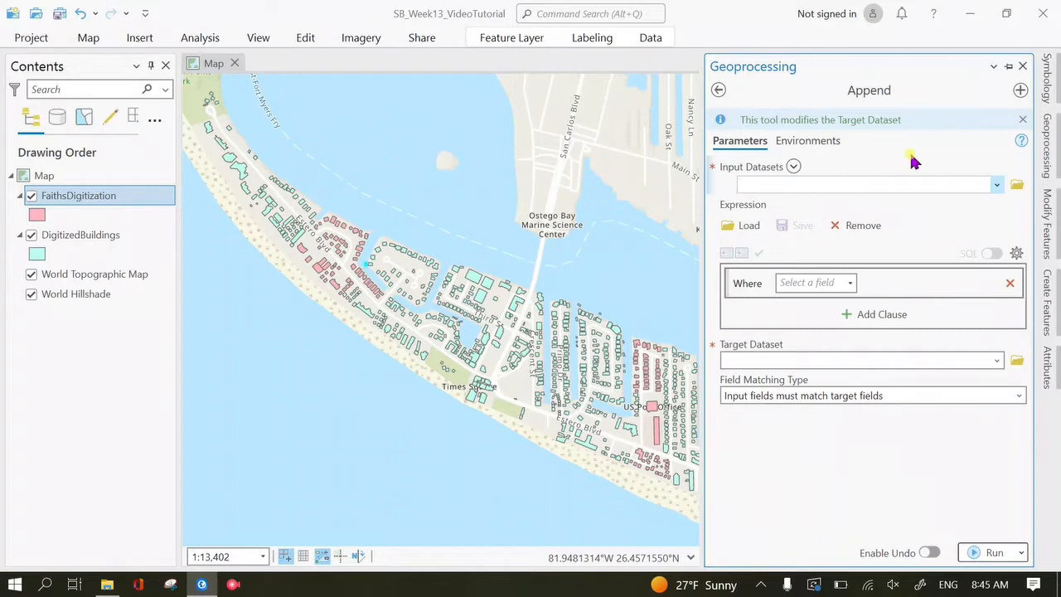
Step: Set Append input to FaithsDigitization and target to DigitizedBuildings, then select DigitizedBuildings in Contents
{"action": "left_click", "coordinate": [998, 186]}
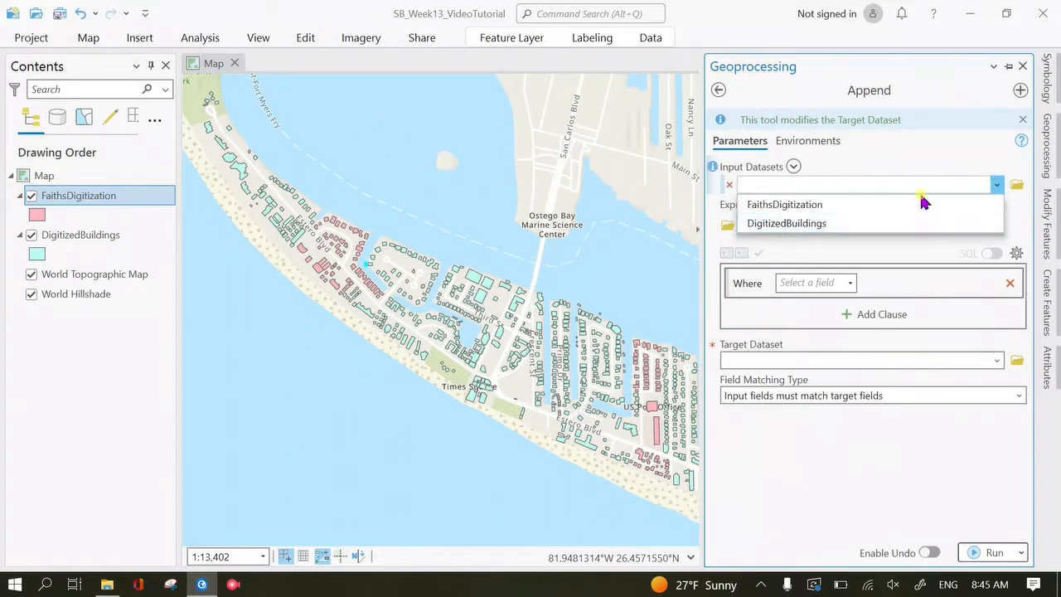
{"action": "left_click", "coordinate": [911, 205]}
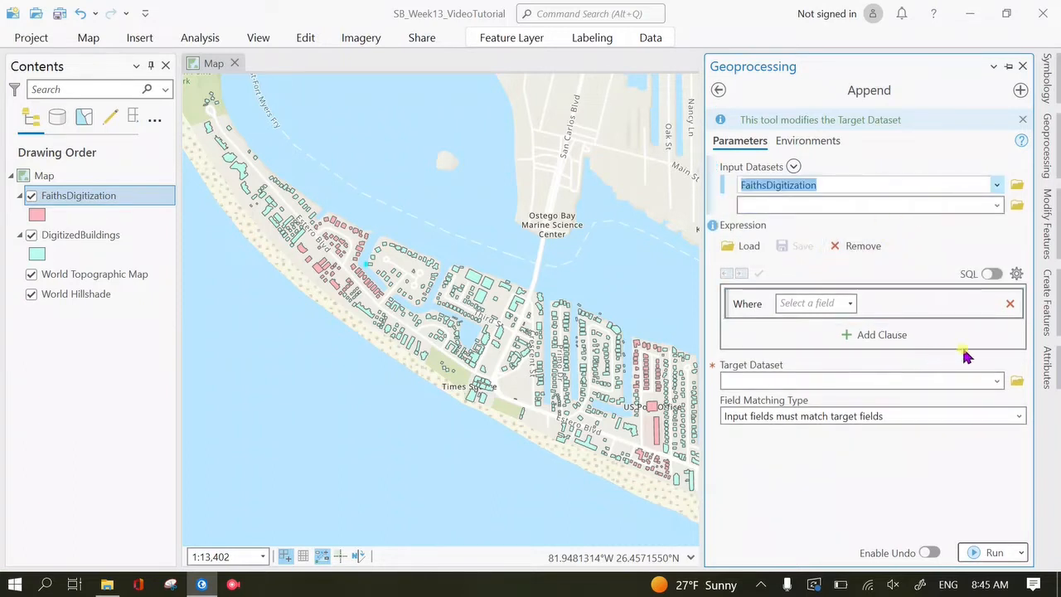
{"action": "left_click", "coordinate": [997, 381]}
{"action": "left_click", "coordinate": [947, 416]}
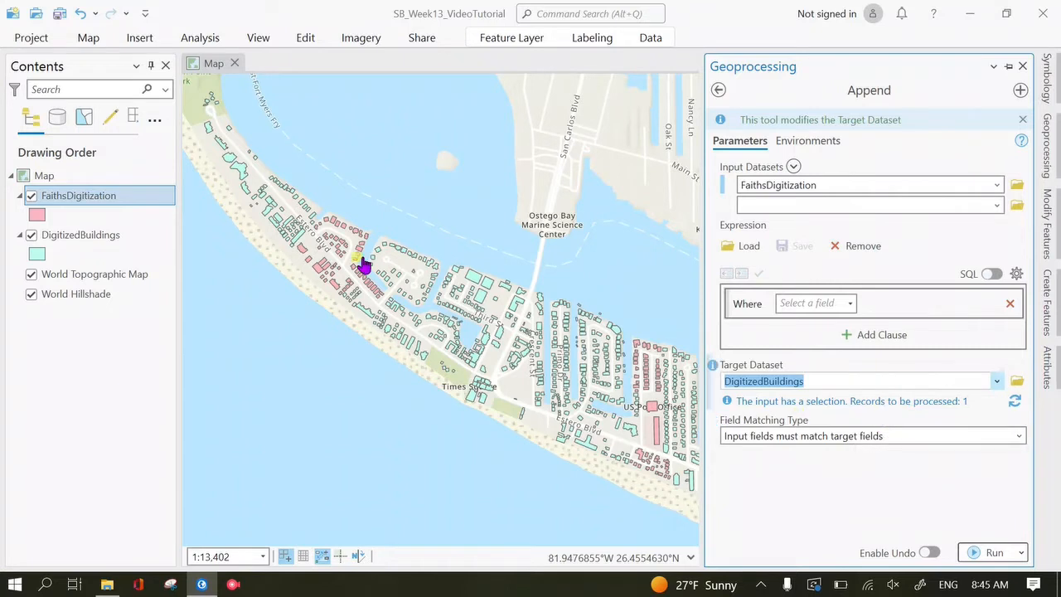
{"action": "left_click", "coordinate": [117, 235]}
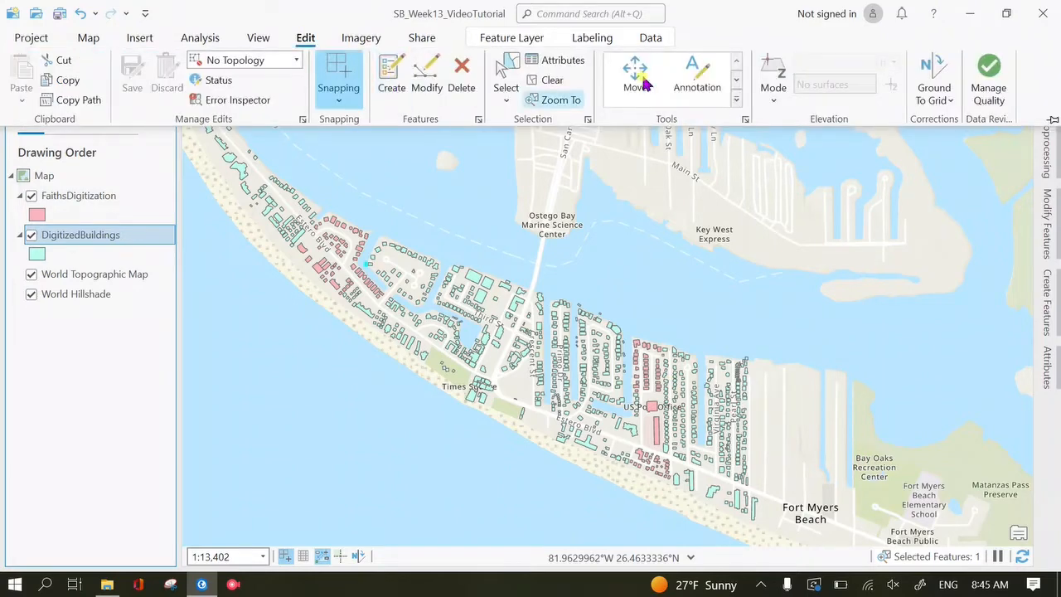
Step: Clear the current selection and run Append to add FaithsDigitization buildings into DigitizedBuildings
{"action": "left_click", "coordinate": [551, 79]}
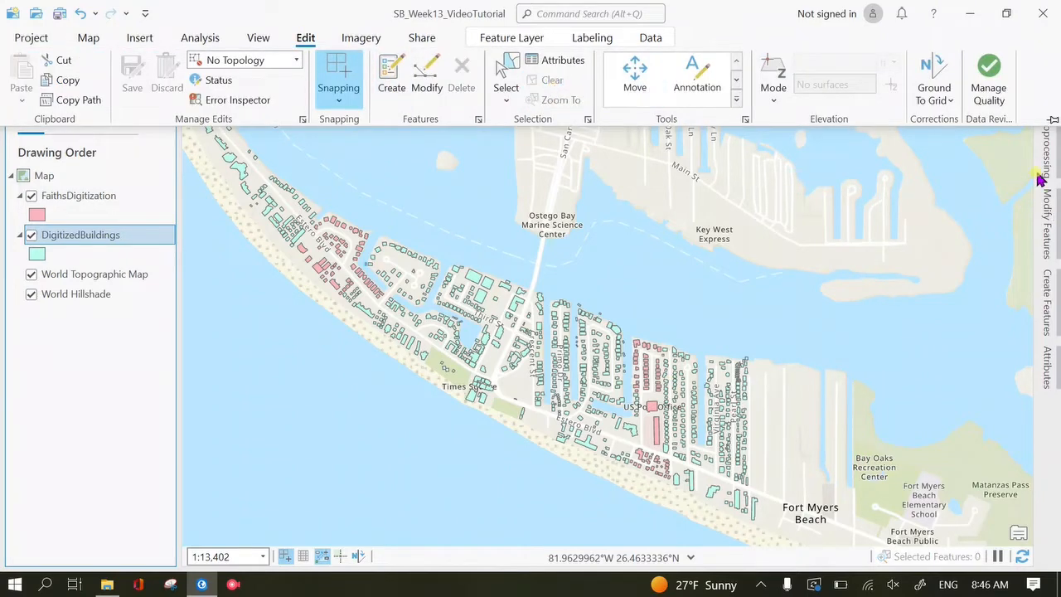
{"action": "left_click", "coordinate": [1045, 176]}
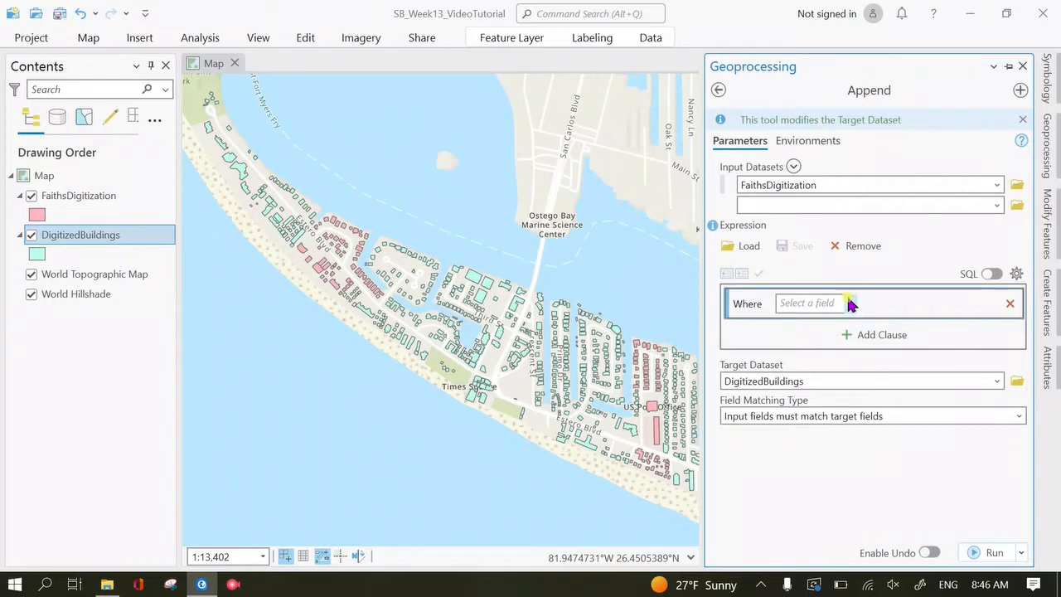
{"action": "left_click", "coordinate": [971, 553]}
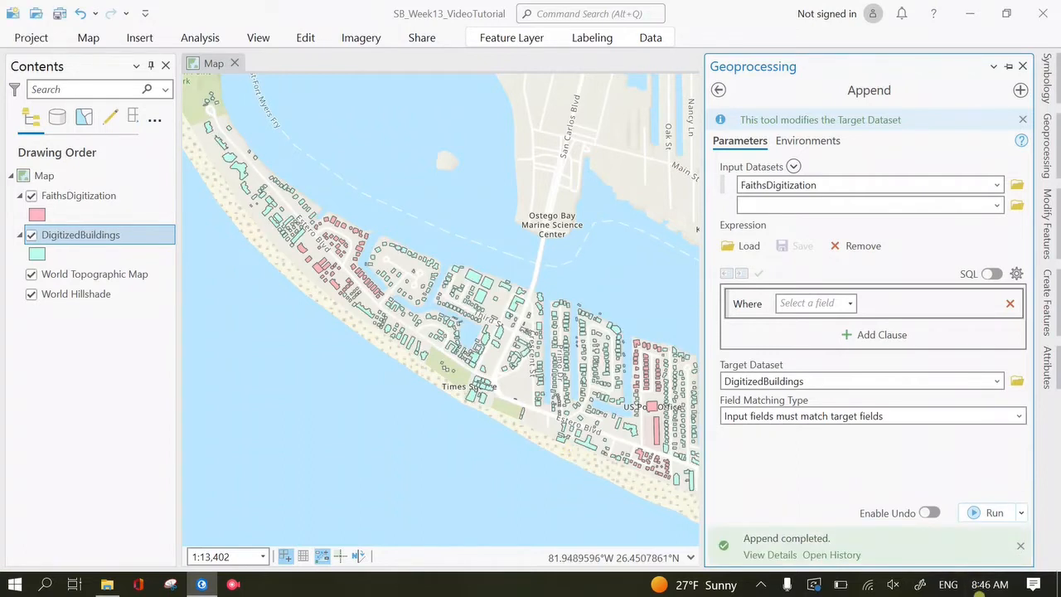
Step: Open the DigitizedBuildings table, confirm its 773 records, and sort by GISTech
{"action": "right_click", "coordinate": [71, 238]}
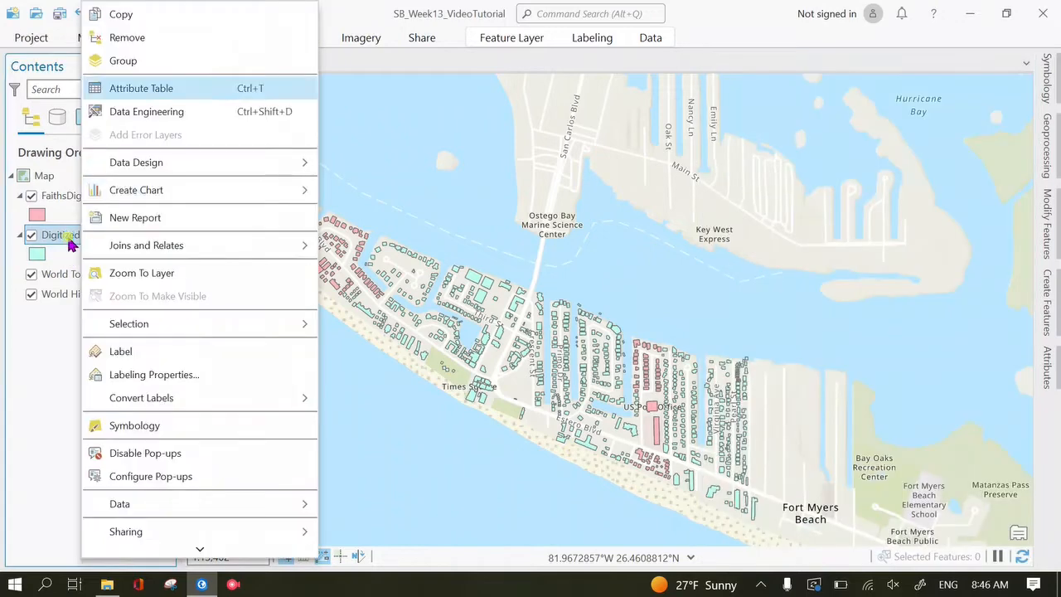
{"action": "left_click", "coordinate": [224, 186]}
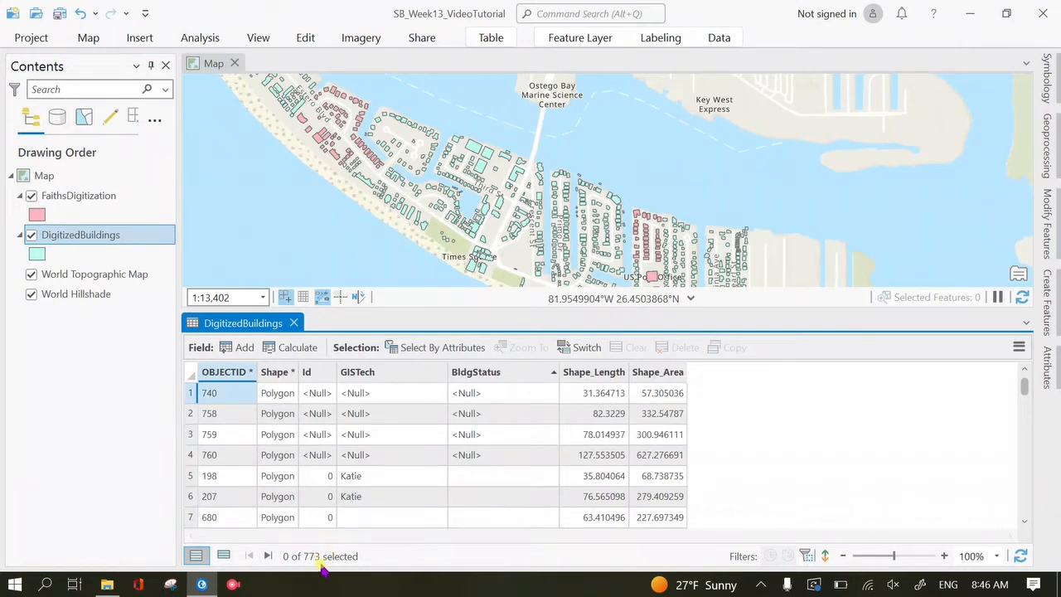
{"action": "scroll", "coordinate": [450, 514], "scroll_direction": "down", "scroll_amount": 10}
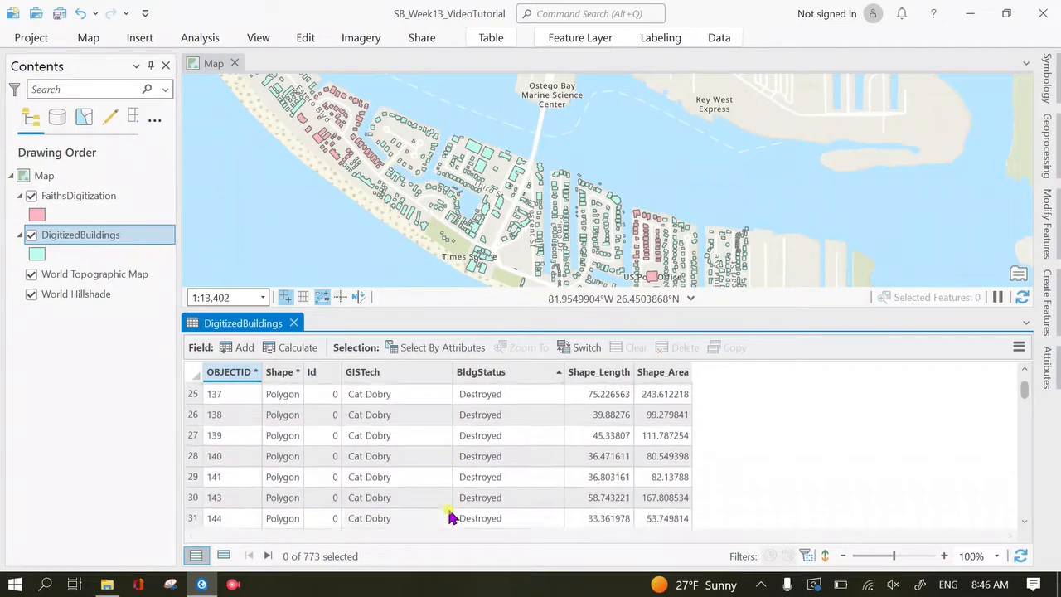
{"action": "scroll", "coordinate": [450, 514], "scroll_direction": "up", "scroll_amount": 10}
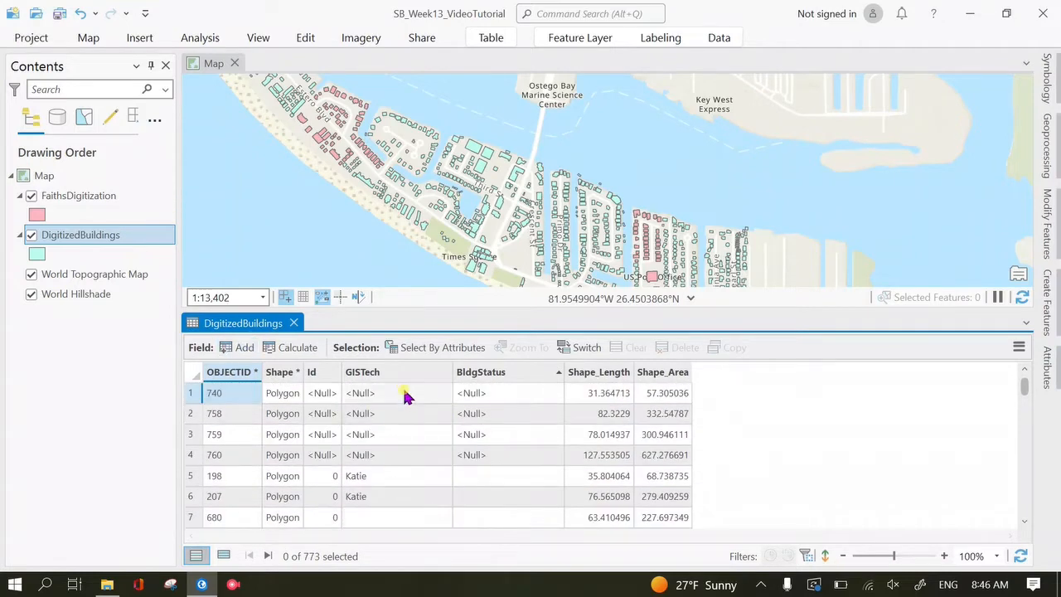
{"action": "left_click", "coordinate": [396, 374]}
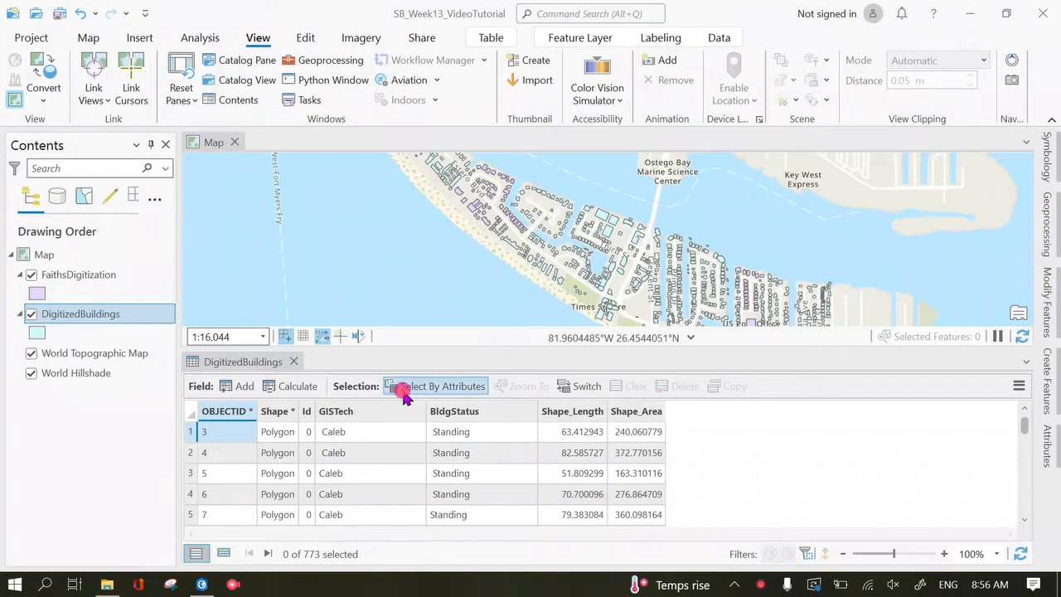
Step: Open Select By Attributes on DigitizedBuildings and build the clause 'GISTech is null'
{"action": "left_click", "coordinate": [404, 390]}
{"action": "left_click_drag", "start_coordinate": [581, 83], "coordinate": [791, 91]}
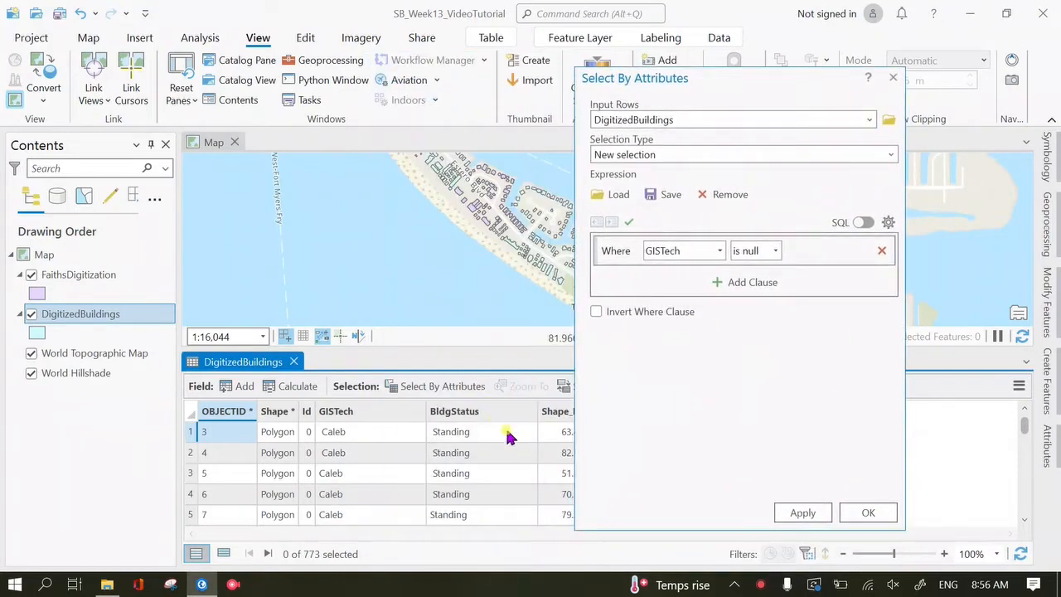
{"action": "left_click_drag", "start_coordinate": [759, 85], "coordinate": [629, 59]}
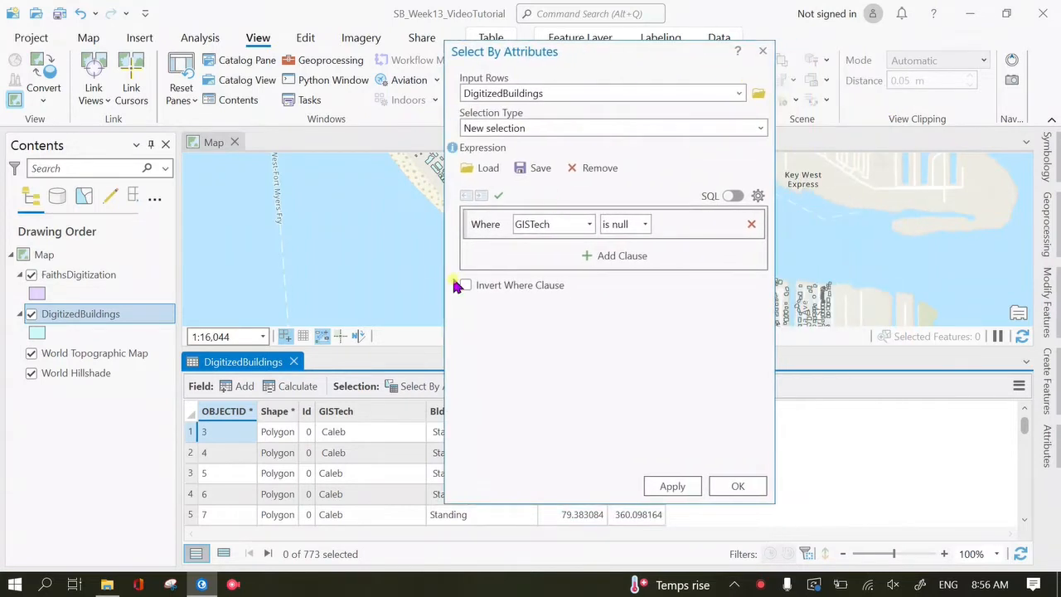
{"action": "left_click", "coordinate": [588, 223]}
{"action": "left_click", "coordinate": [573, 280]}
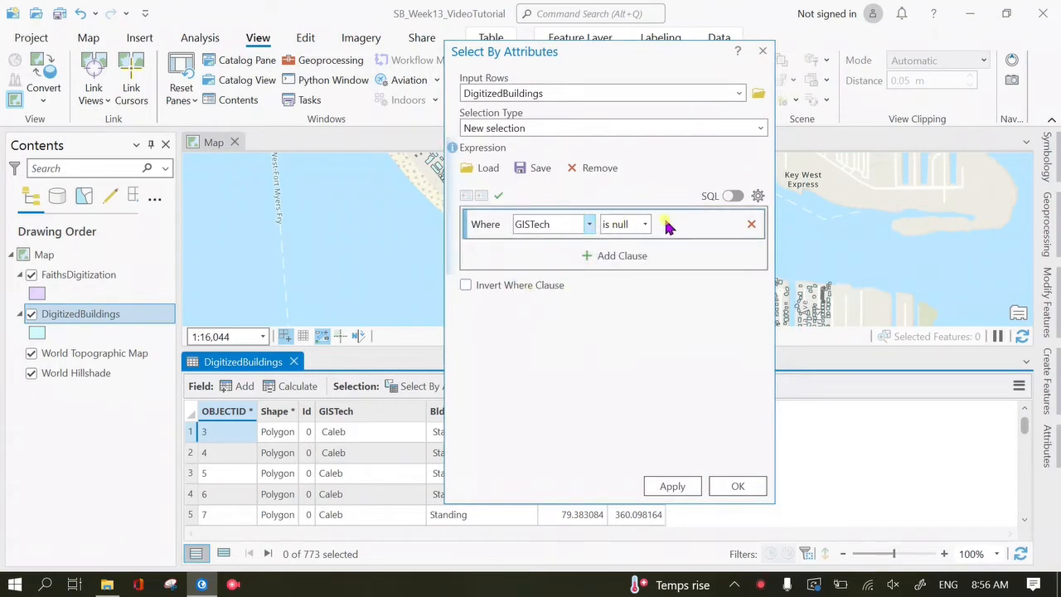
{"action": "left_click", "coordinate": [645, 223]}
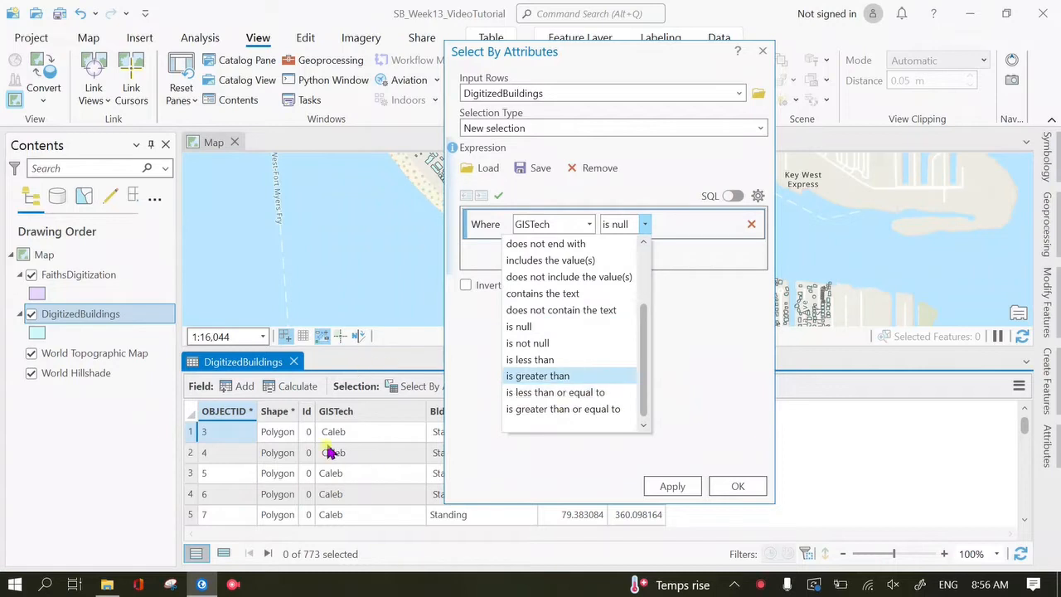
{"action": "left_click", "coordinate": [683, 436]}
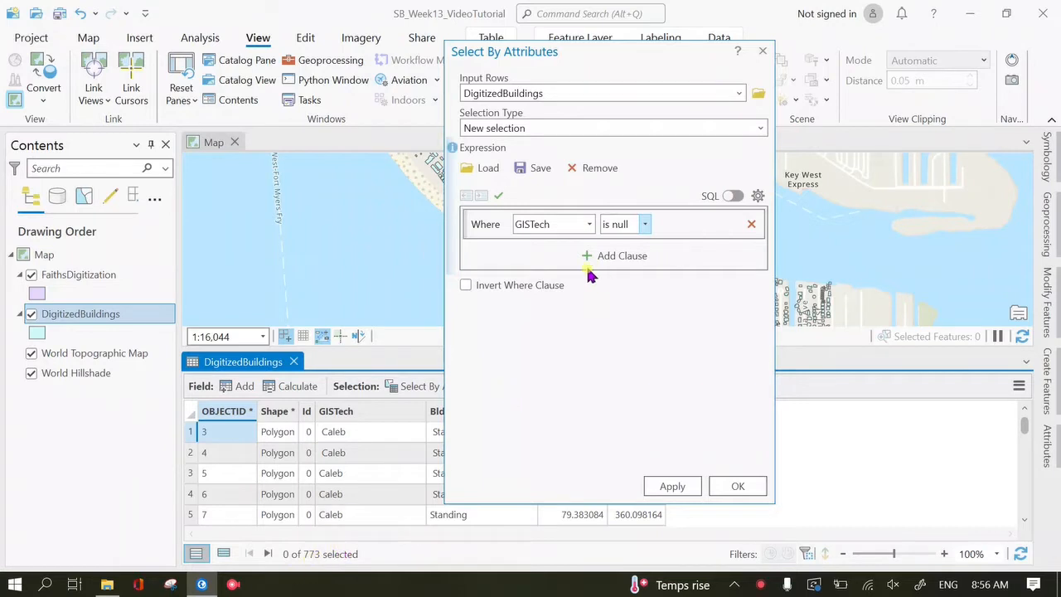
{"action": "scroll", "coordinate": [406, 447], "scroll_direction": "down", "scroll_amount": 20}
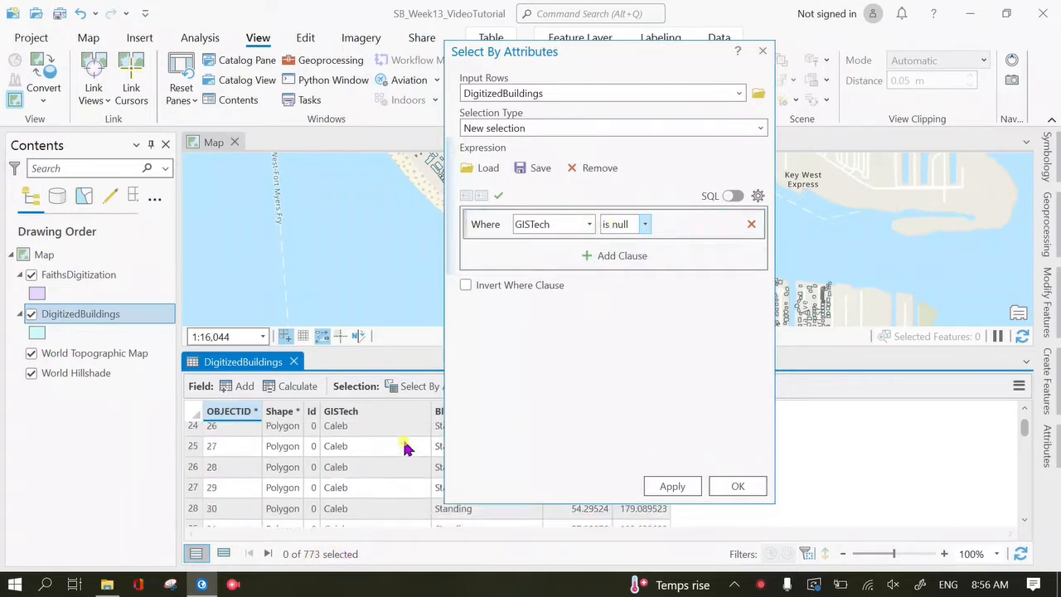
{"action": "scroll", "coordinate": [407, 448], "scroll_direction": "up", "scroll_amount": 20}
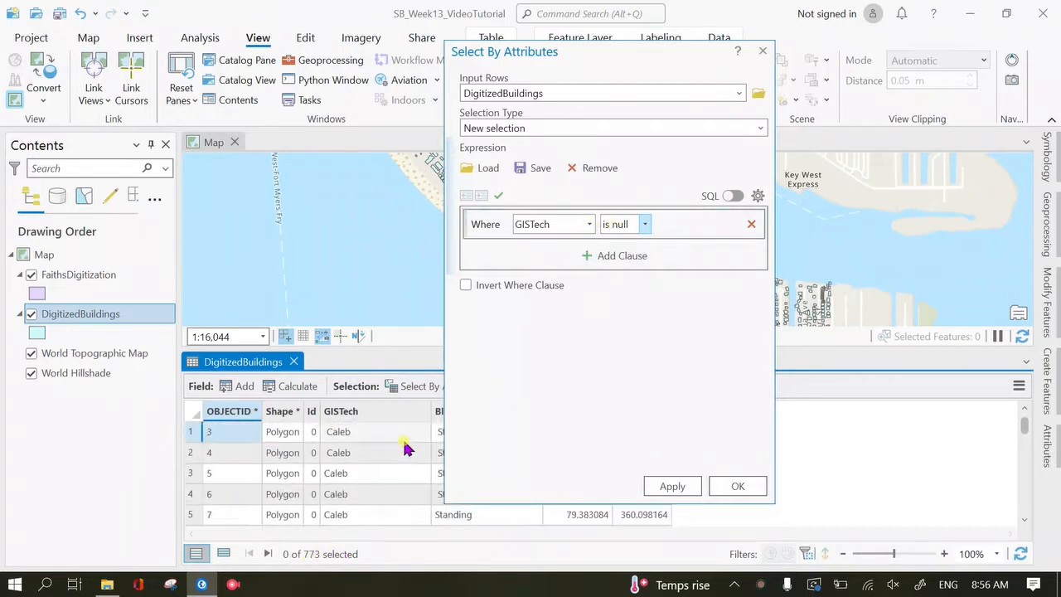
Step: Apply 'GISTech is null', then change the operator to 'is not null' and apply again
{"action": "left_click", "coordinate": [589, 223]}
{"action": "left_click", "coordinate": [581, 277]}
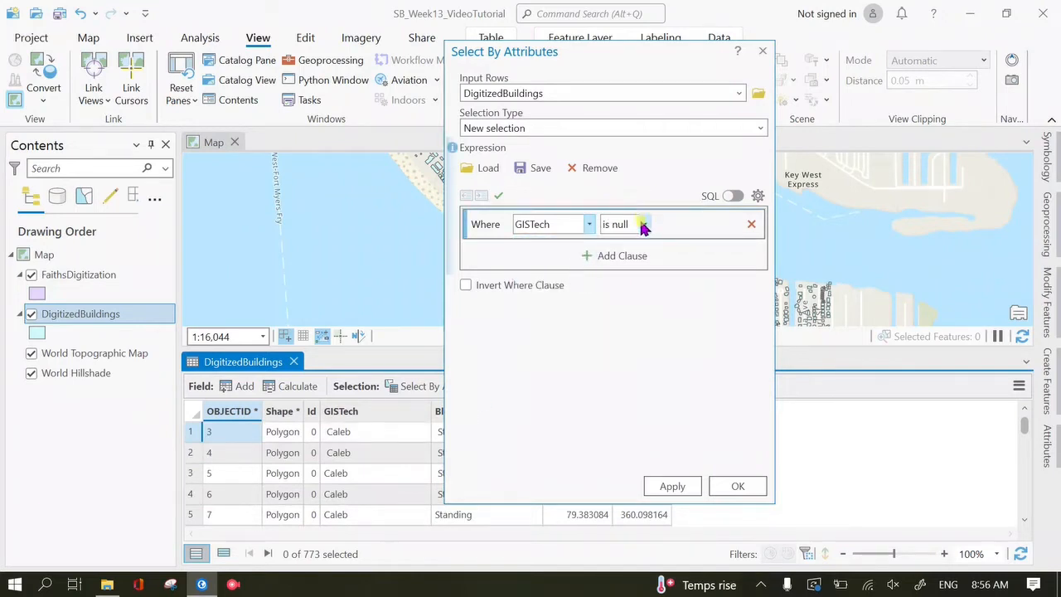
{"action": "left_click", "coordinate": [670, 486]}
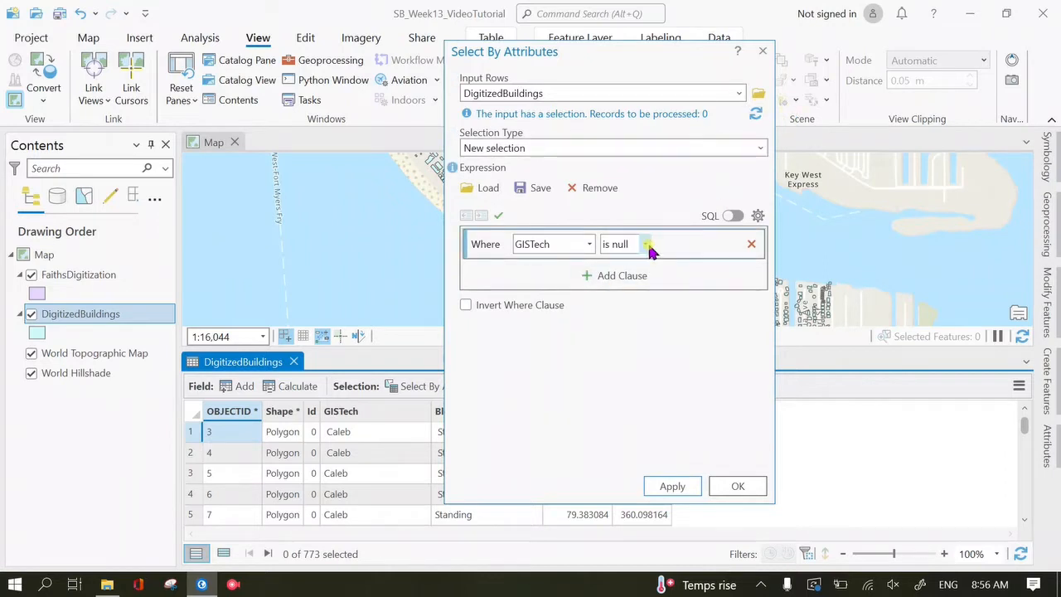
{"action": "left_click", "coordinate": [644, 243]}
{"action": "left_click", "coordinate": [599, 362]}
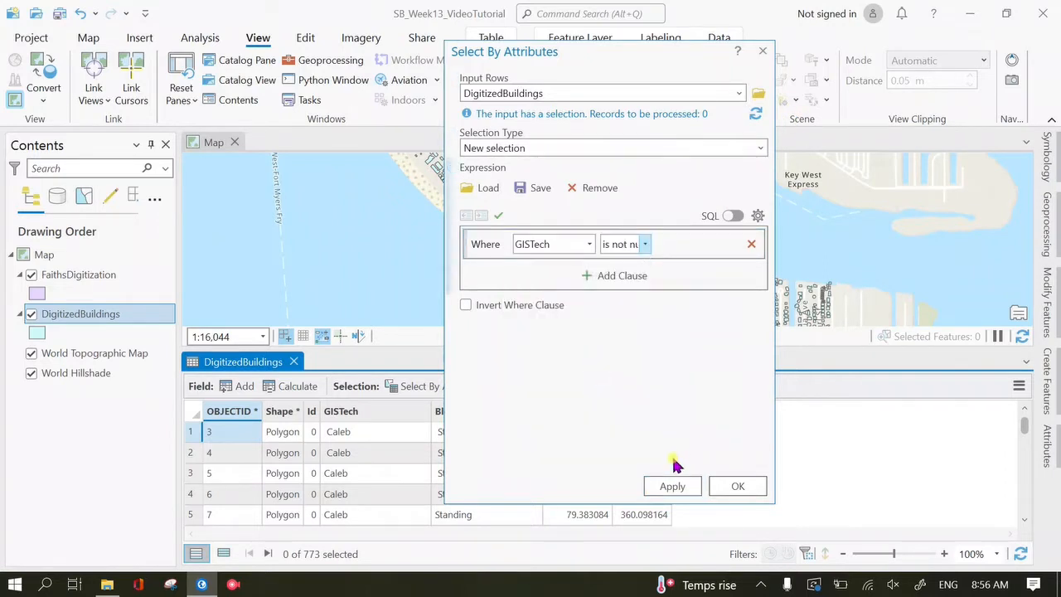
{"action": "left_click", "coordinate": [671, 486]}
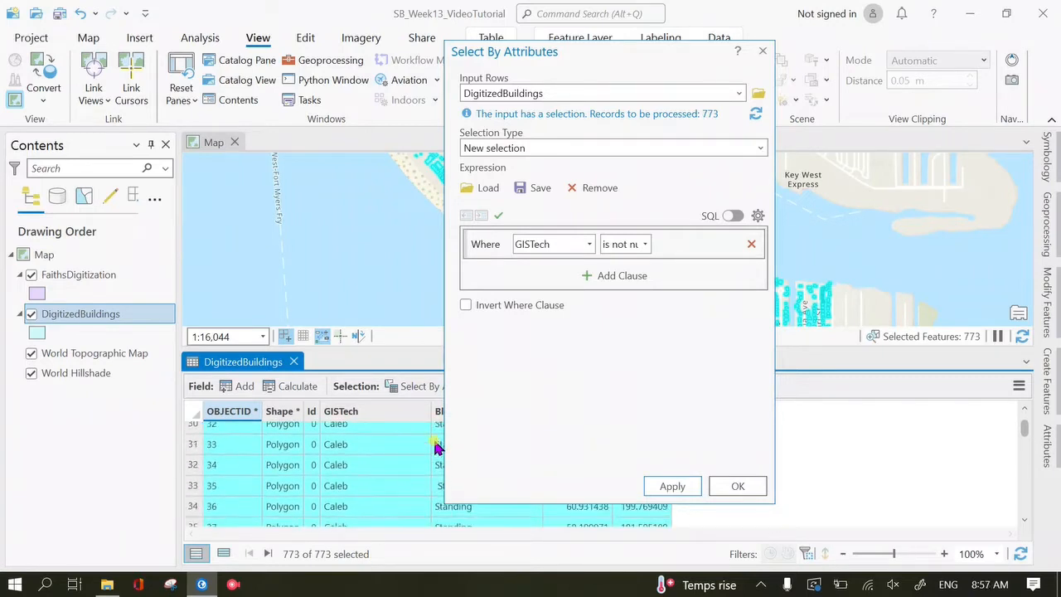
Step: Browse the GISTech values under an 'is equal to' clause, leaving the query unchanged
{"action": "left_click", "coordinate": [588, 245]}
{"action": "left_click", "coordinate": [578, 297]}
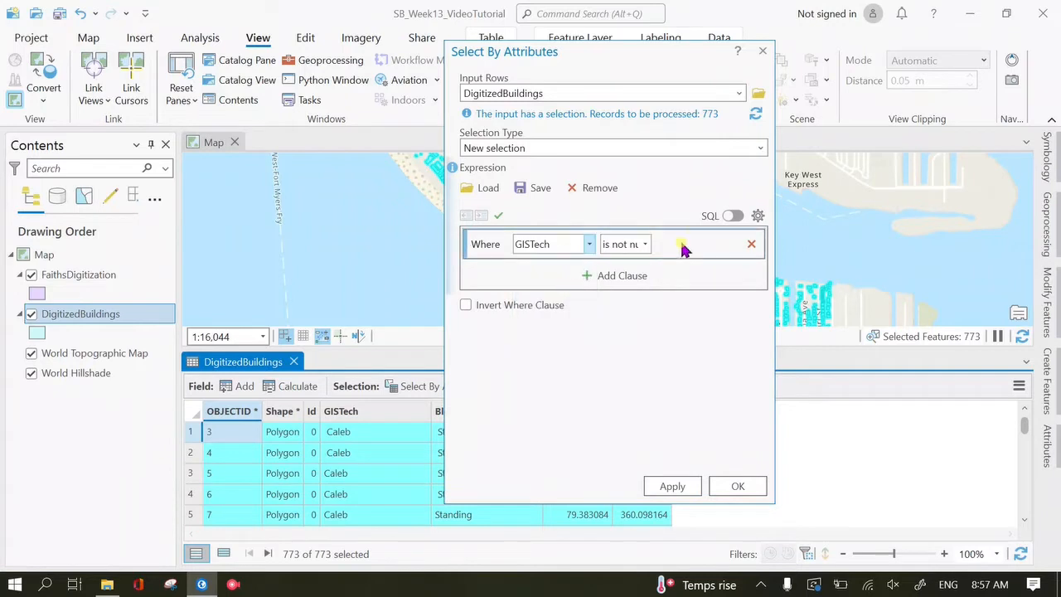
{"action": "left_click", "coordinate": [645, 245]}
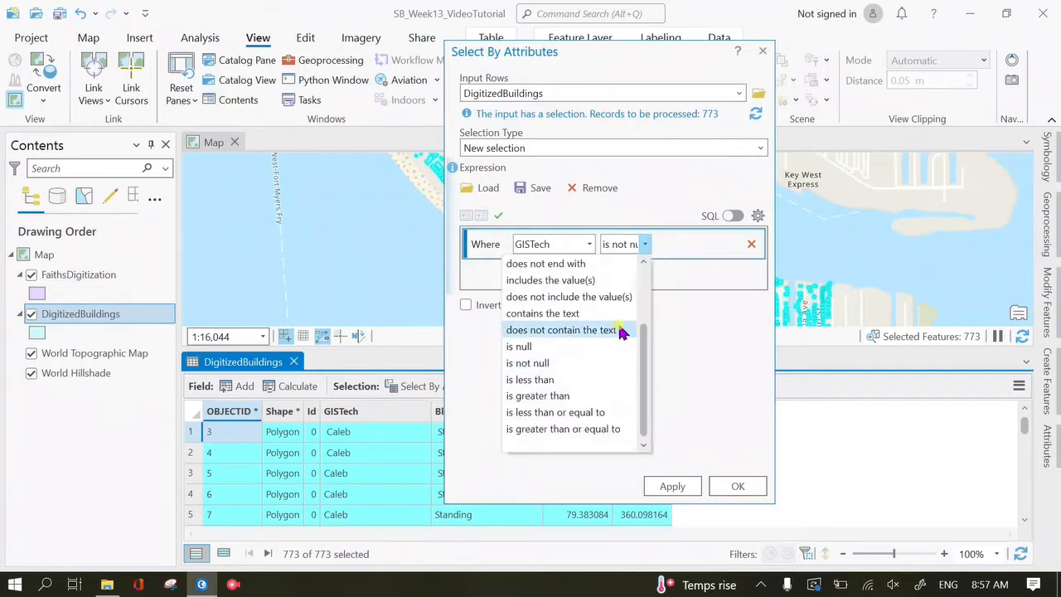
{"action": "scroll", "coordinate": [621, 344], "scroll_direction": "up", "scroll_amount": 2}
{"action": "left_click", "coordinate": [593, 267]}
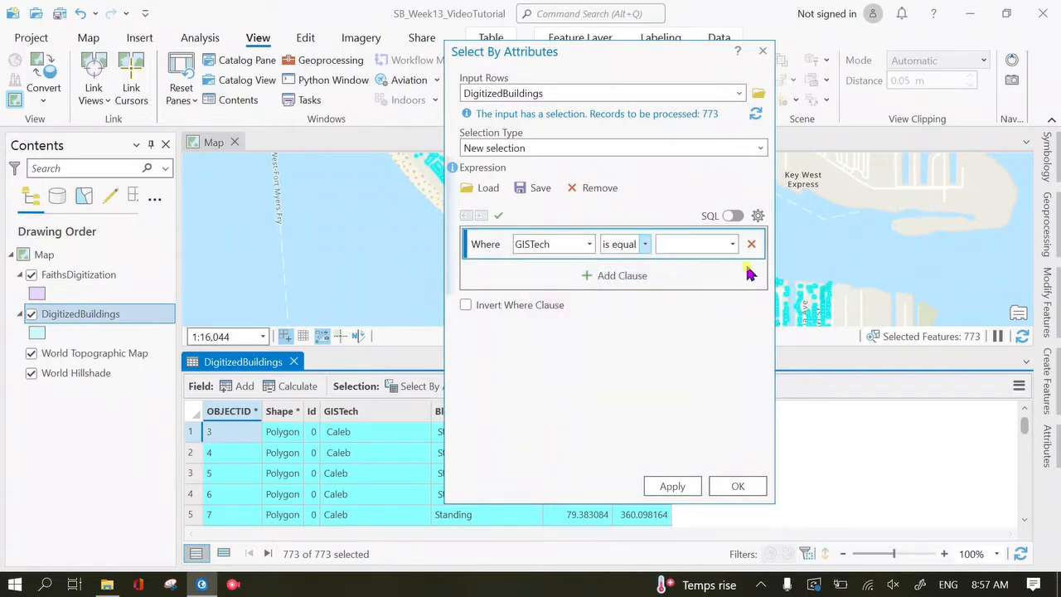
{"action": "left_click", "coordinate": [731, 243]}
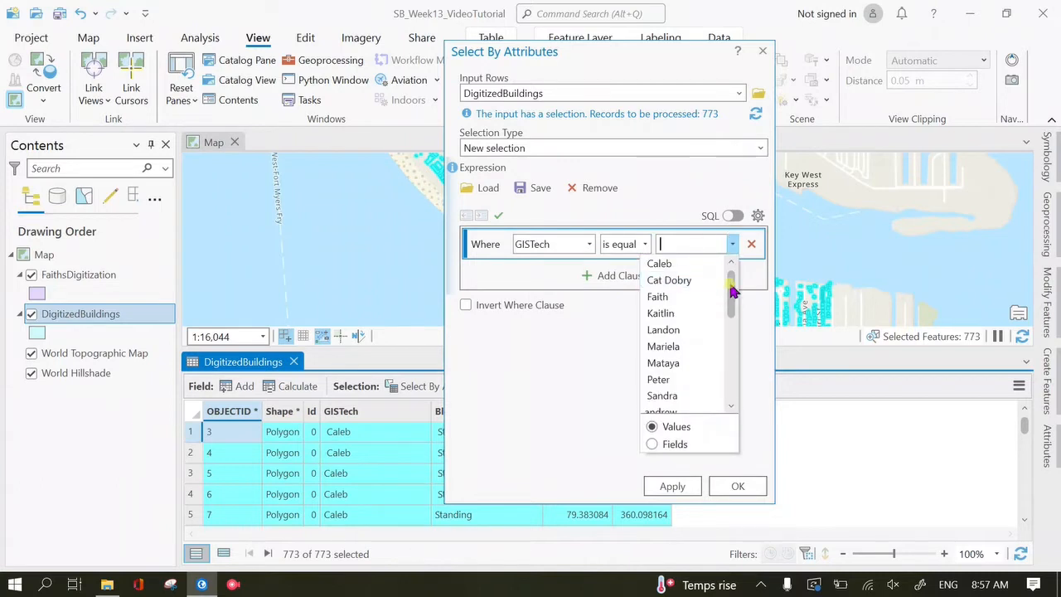
{"action": "left_click_drag", "start_coordinate": [740, 294], "coordinate": [734, 390]}
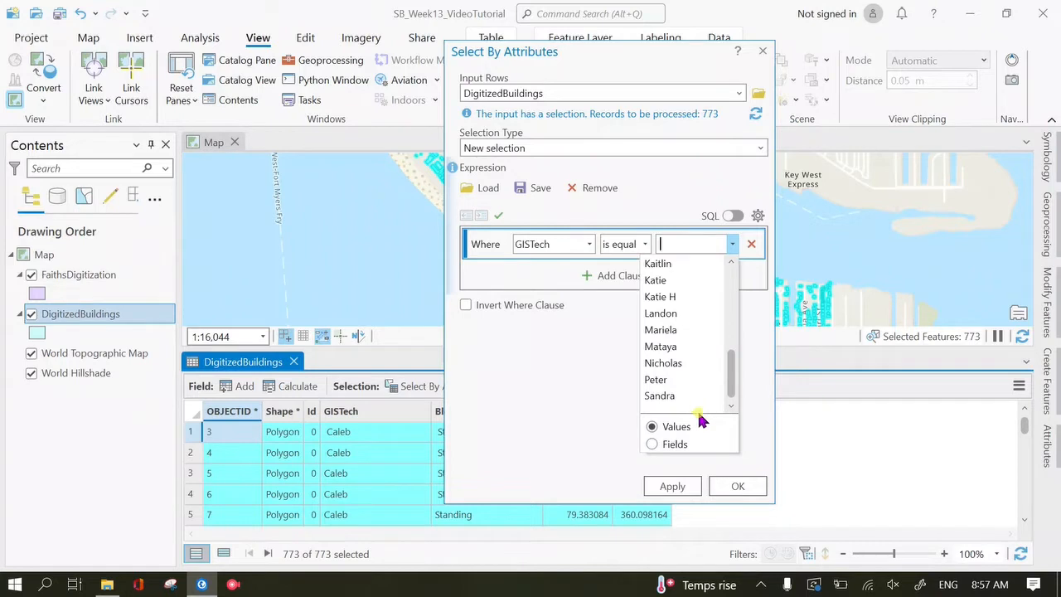
{"action": "scroll", "coordinate": [700, 407], "scroll_direction": "up", "scroll_amount": 6}
{"action": "left_click", "coordinate": [618, 391]}
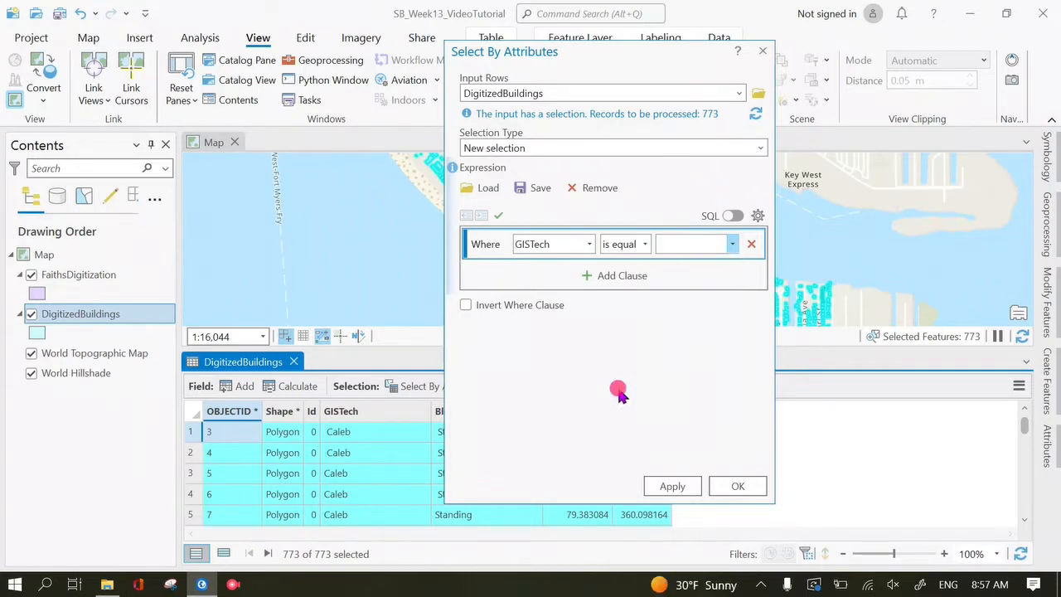
{"action": "left_click", "coordinate": [647, 246]}
{"action": "left_click", "coordinate": [588, 247]}
Step: Switch the field to BldgStatus and run 'is null', then 'is not null' queries
{"action": "left_click", "coordinate": [589, 247]}
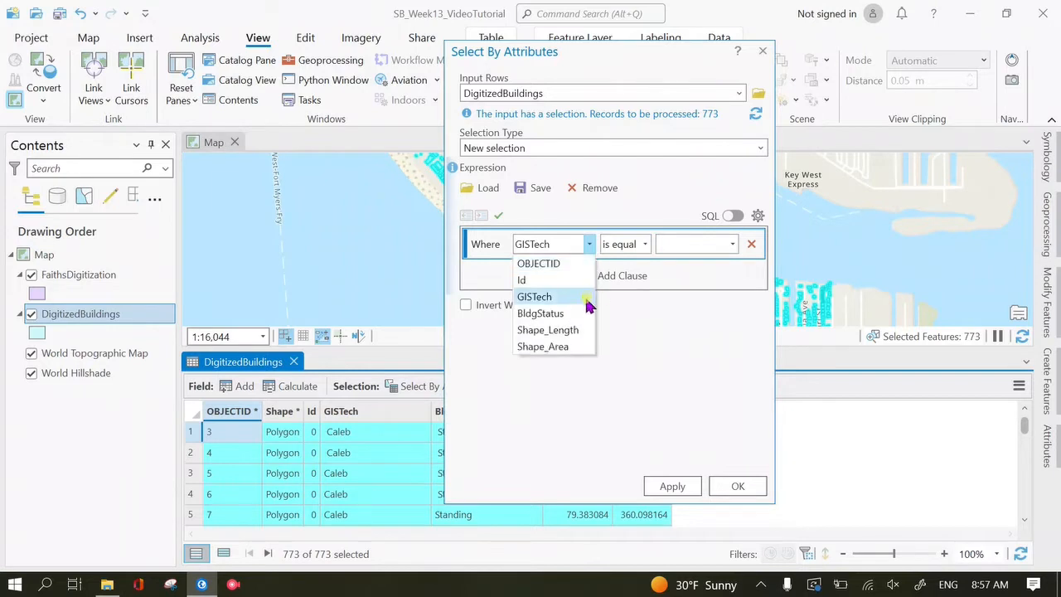
{"action": "left_click", "coordinate": [520, 310]}
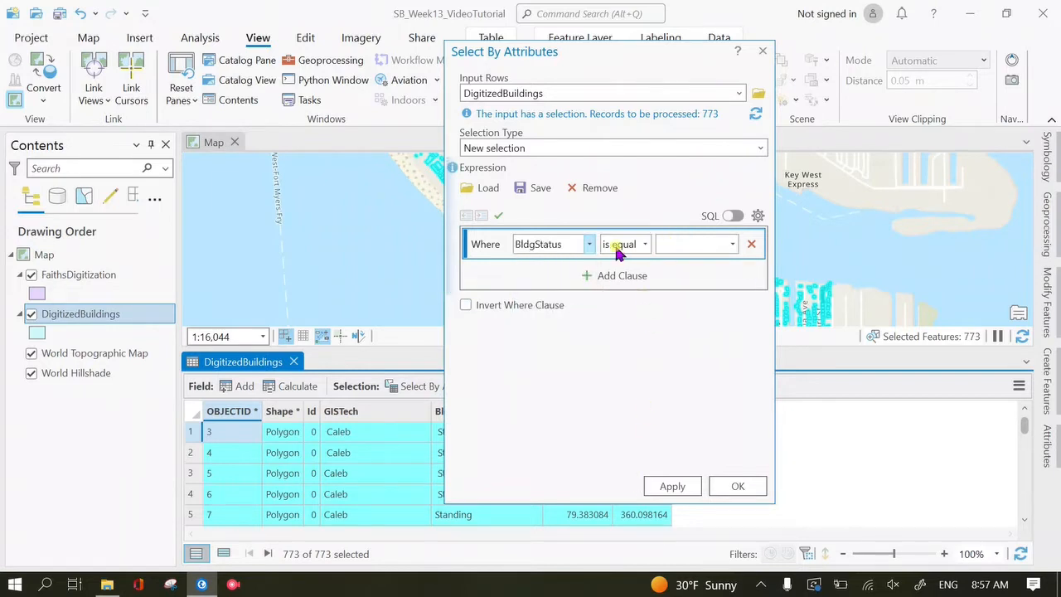
{"action": "left_click", "coordinate": [644, 244]}
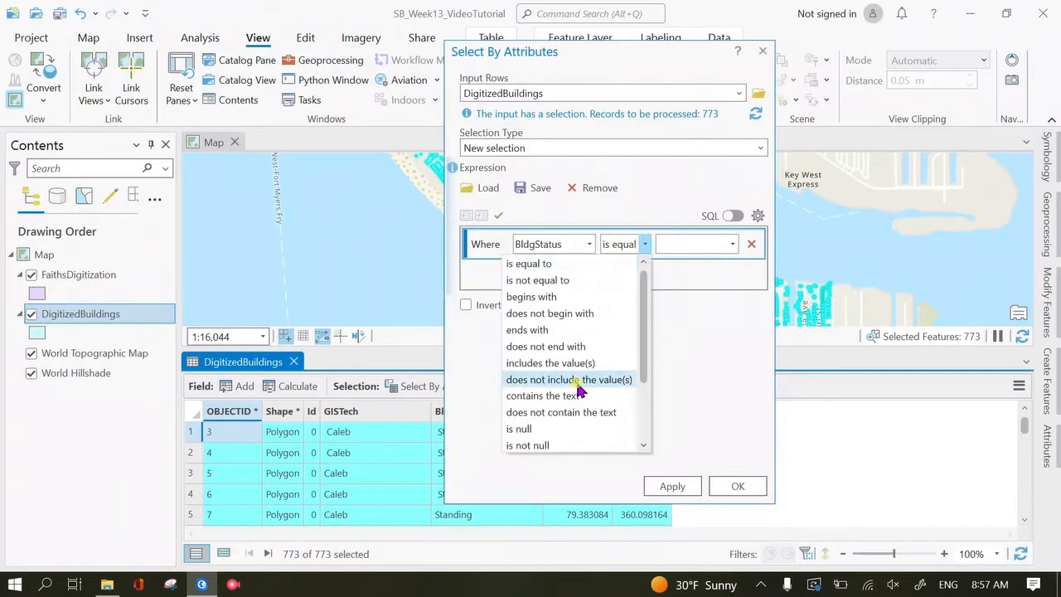
{"action": "left_click", "coordinate": [580, 429]}
{"action": "left_click", "coordinate": [675, 485]}
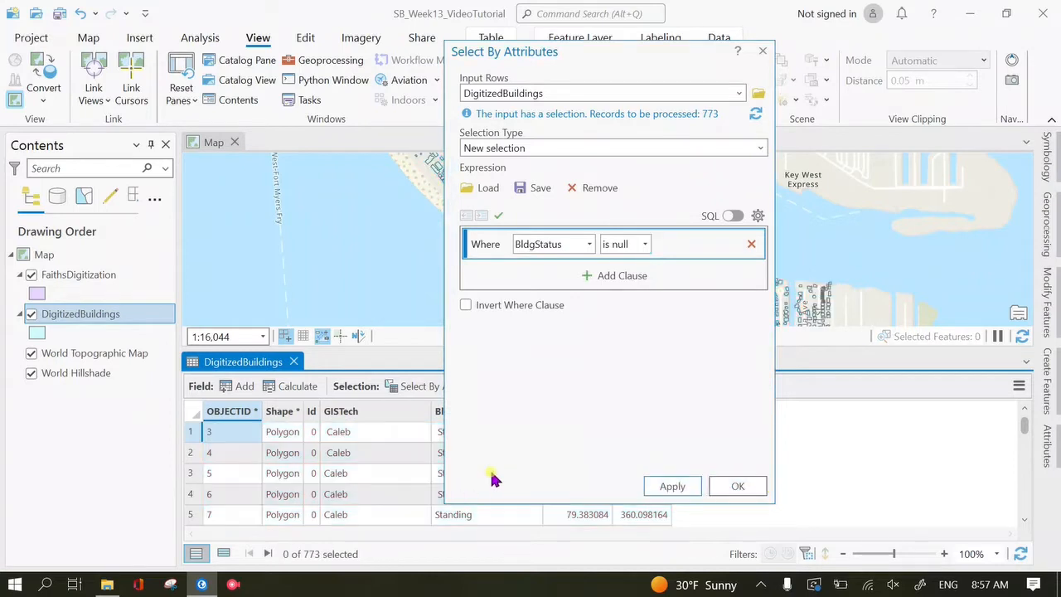
{"action": "left_click", "coordinate": [646, 245]}
{"action": "left_click", "coordinate": [588, 366]}
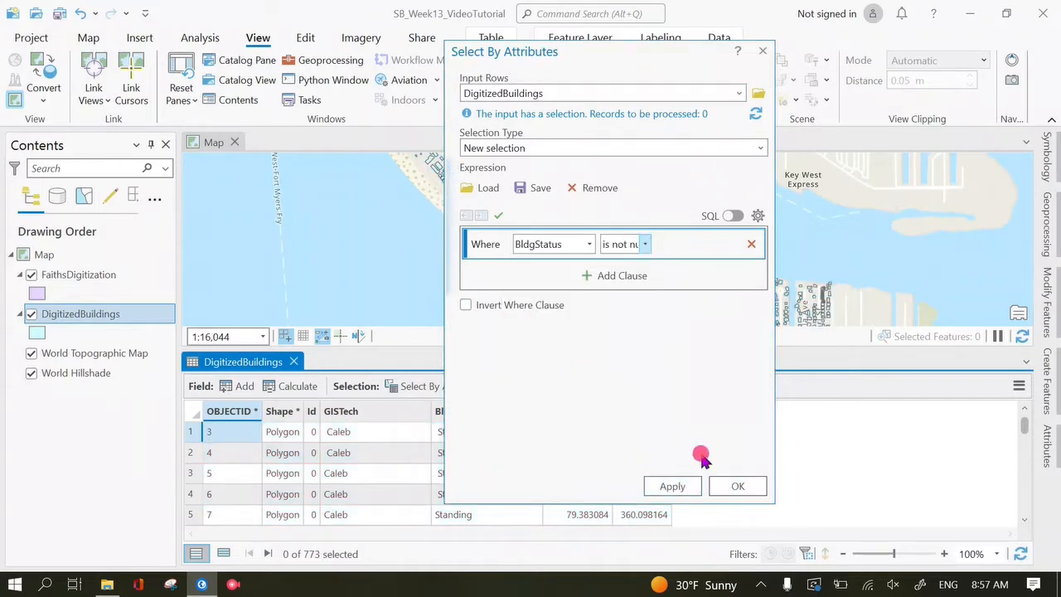
{"action": "left_click", "coordinate": [672, 485]}
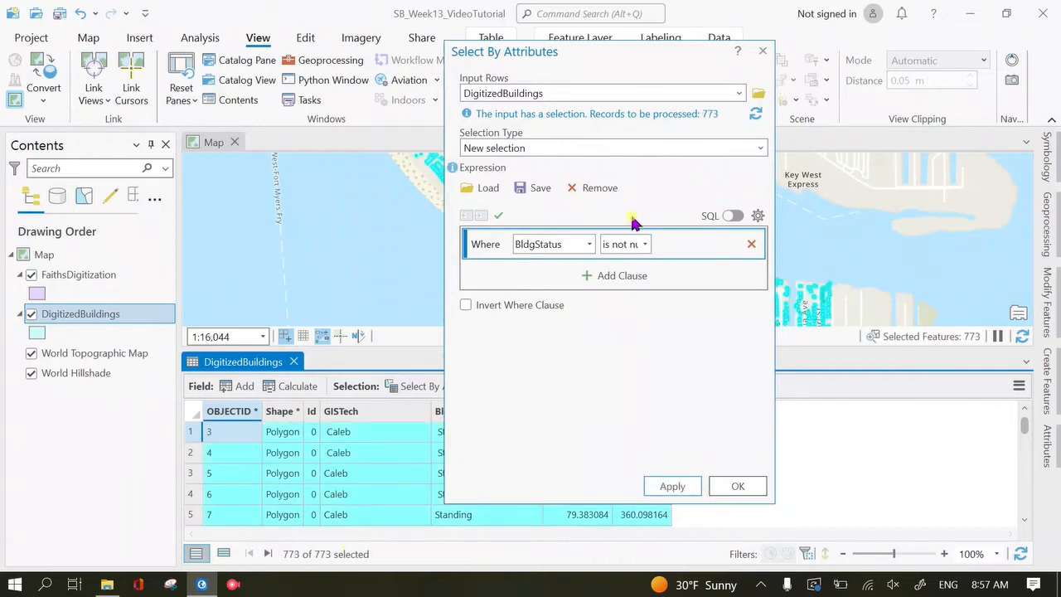
Step: Select buildings whose BldgStatus equals a blank value, yielding 2 of 773
{"action": "left_click", "coordinate": [644, 244]}
{"action": "scroll", "coordinate": [571, 324], "scroll_direction": "up", "scroll_amount": 2}
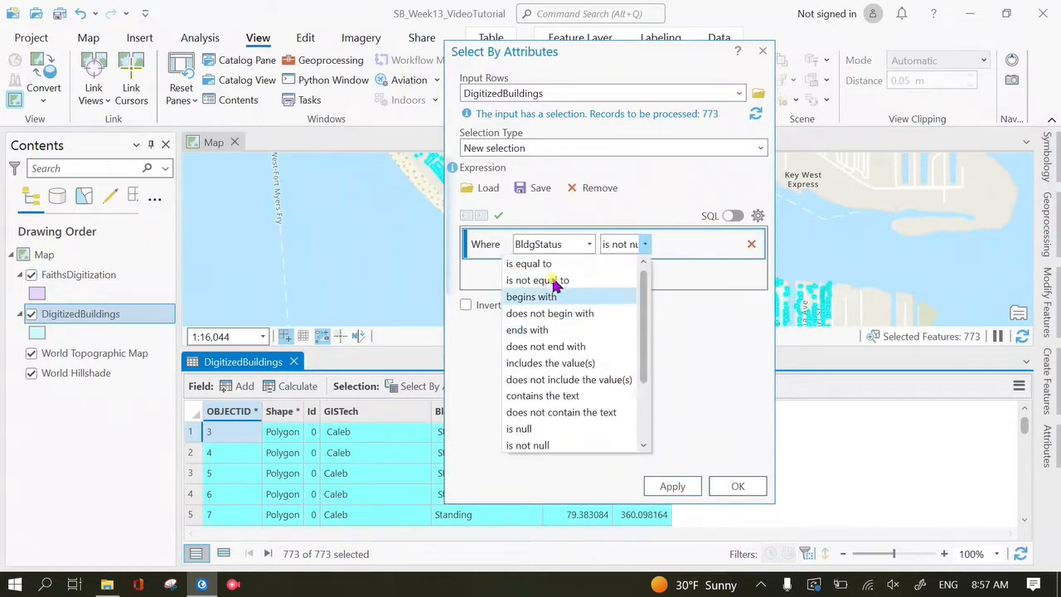
{"action": "left_click", "coordinate": [550, 264]}
{"action": "left_click", "coordinate": [731, 243]}
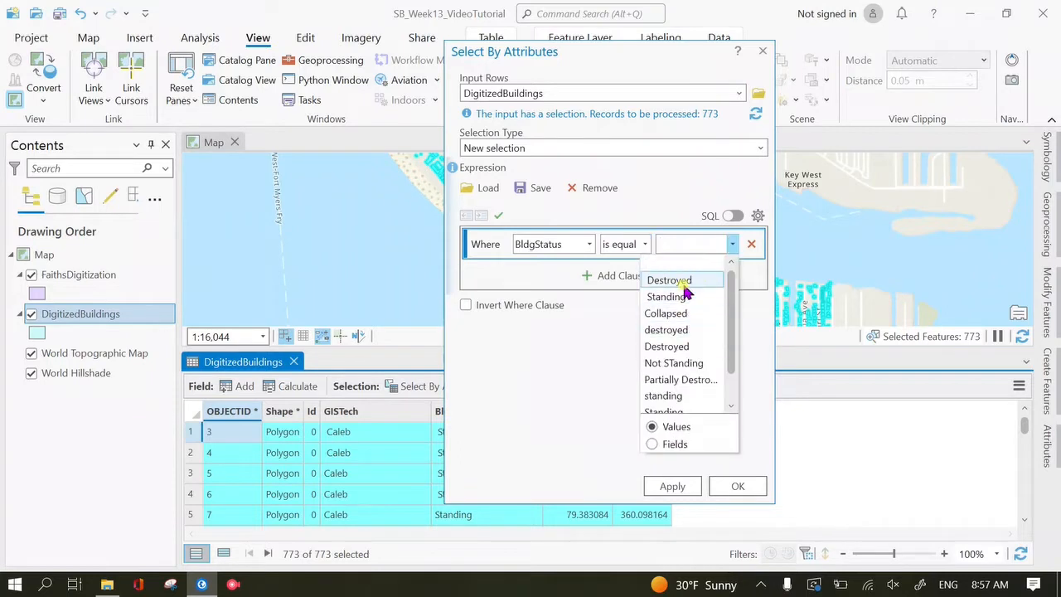
{"action": "left_click", "coordinate": [699, 265]}
{"action": "left_click", "coordinate": [669, 492]}
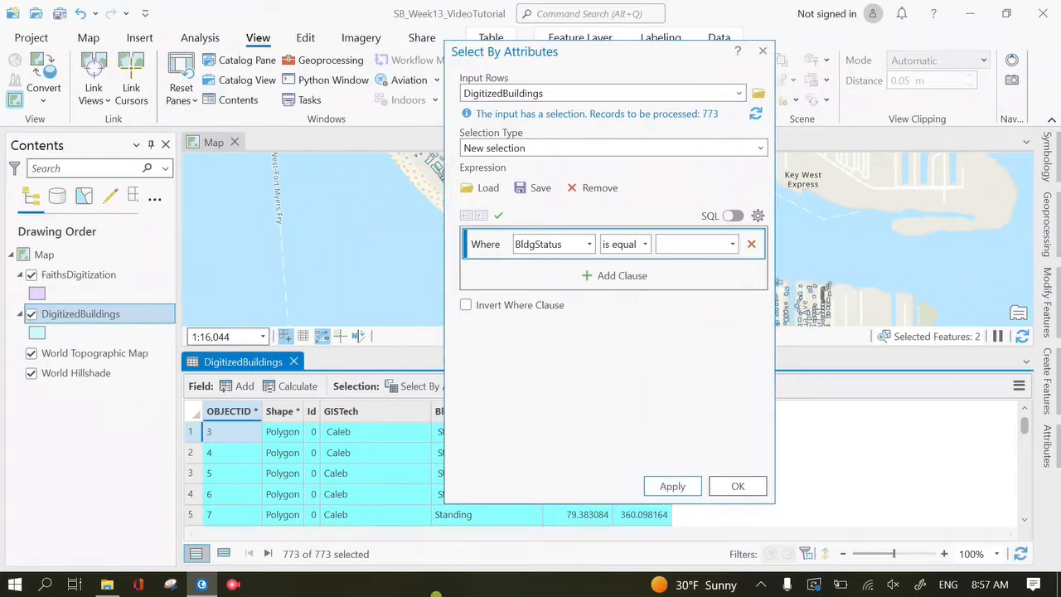
{"action": "left_click_drag", "start_coordinate": [625, 67], "coordinate": [819, 52]}
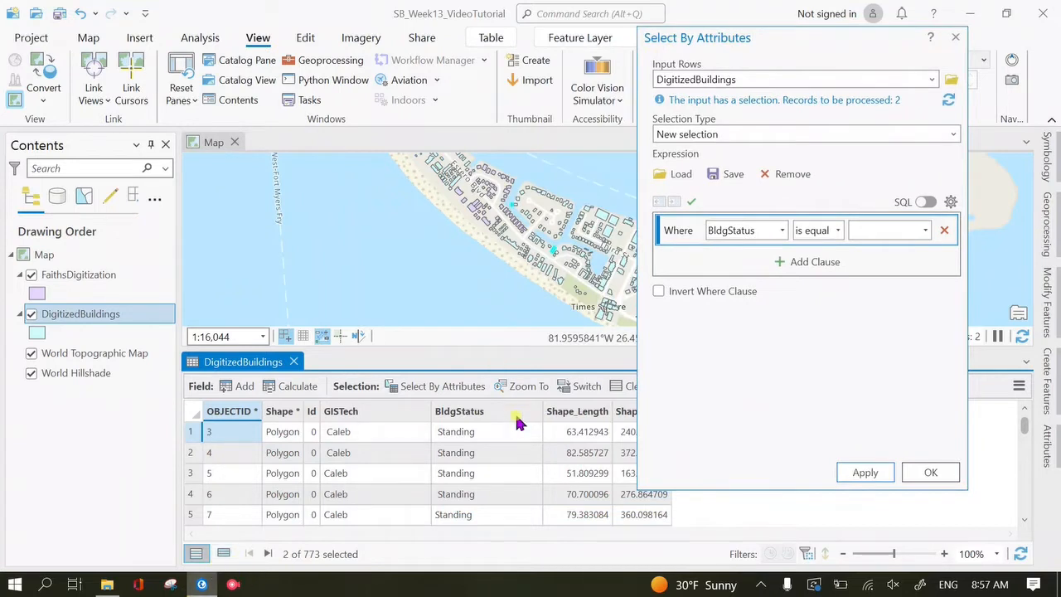
Step: Show only the two selected records, OBJECTIDs 198 and 207, and close Select By Attributes
{"action": "left_click", "coordinate": [223, 553]}
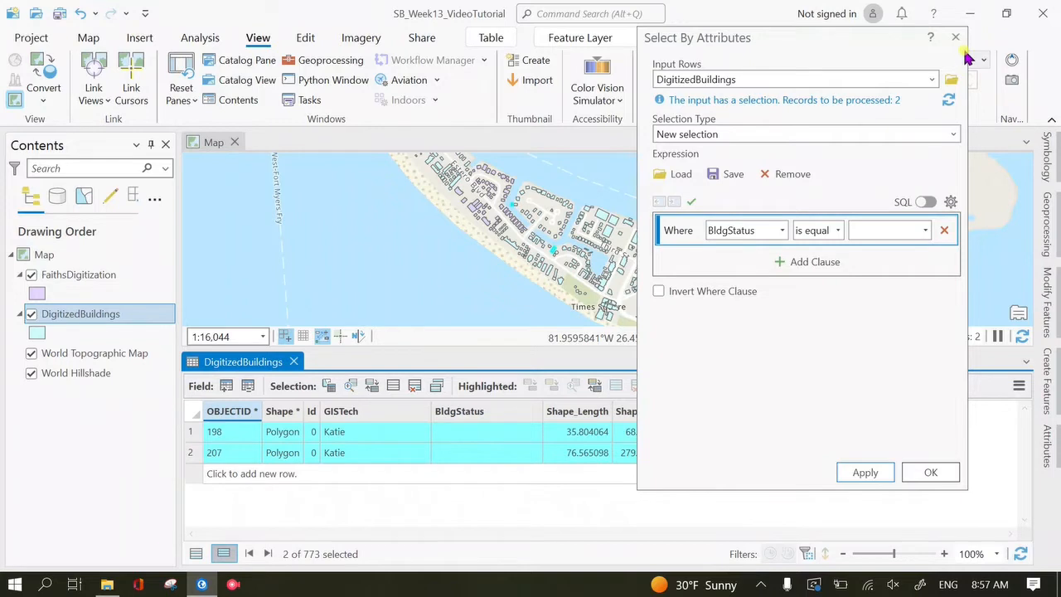
{"action": "left_click", "coordinate": [958, 40]}
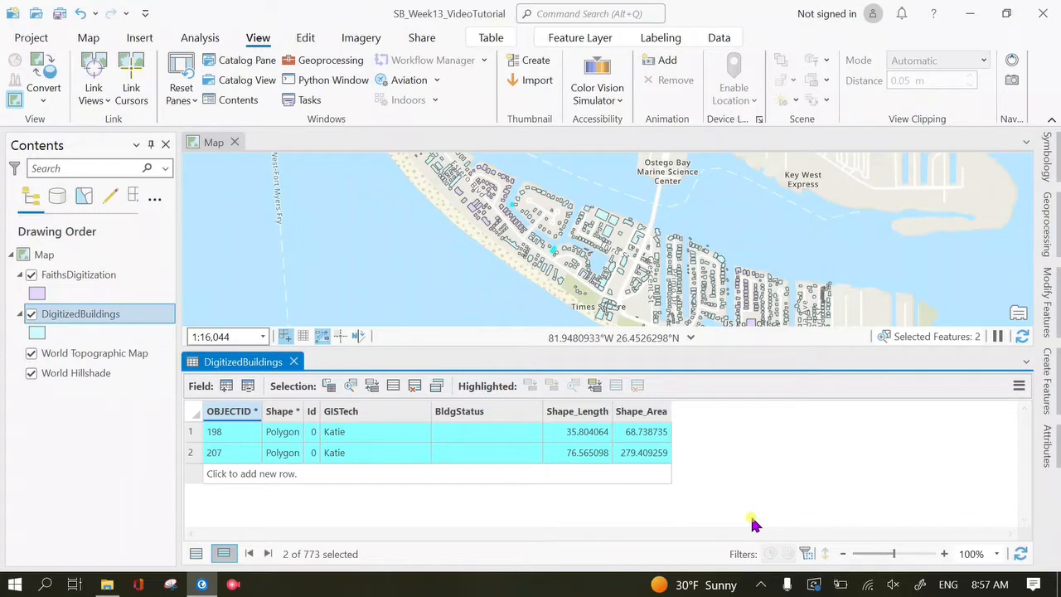
{"action": "left_click", "coordinate": [761, 584]}
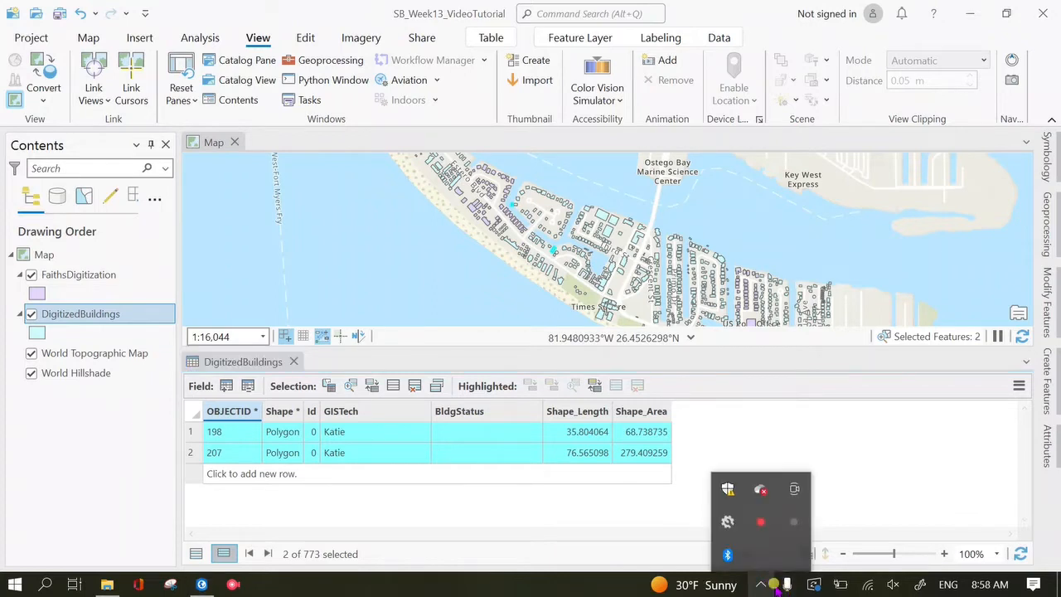
{"action": "left_click", "coordinate": [760, 561]}
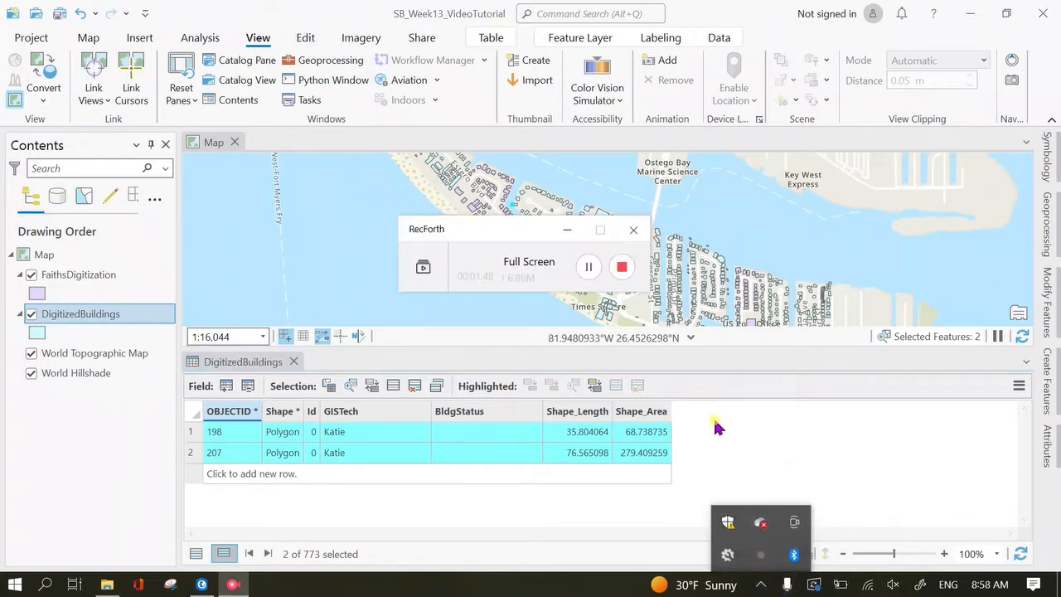
{"action": "left_click", "coordinate": [626, 269]}
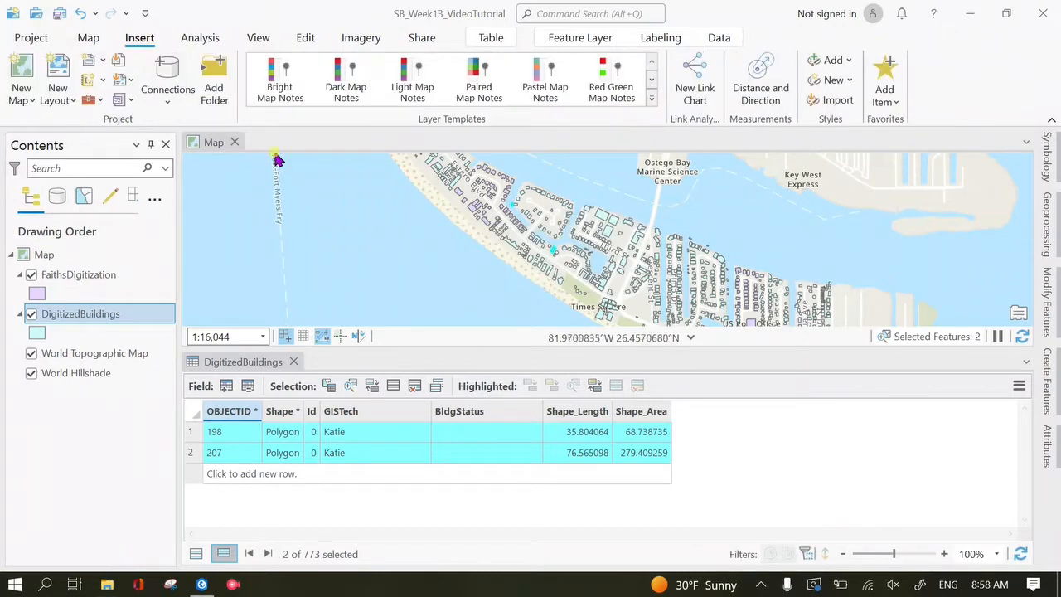
{"action": "left_click", "coordinate": [255, 35]}
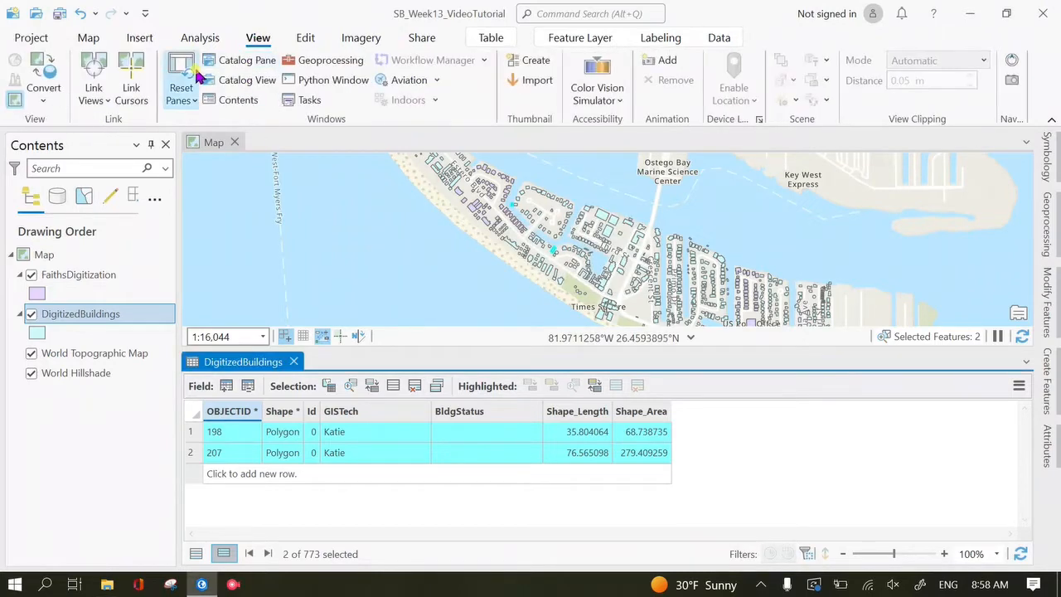
Step: Add the NOAA-IAN-WMTS 20220930b_RGB imagery layer to the map from the Catalog
{"action": "left_click", "coordinate": [240, 62]}
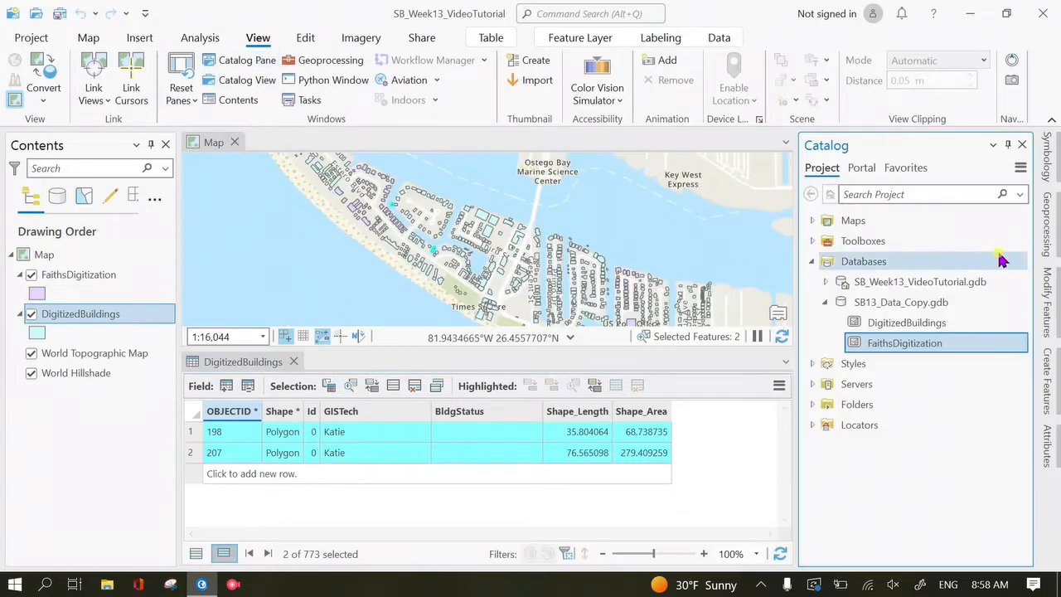
{"action": "left_click", "coordinate": [812, 384]}
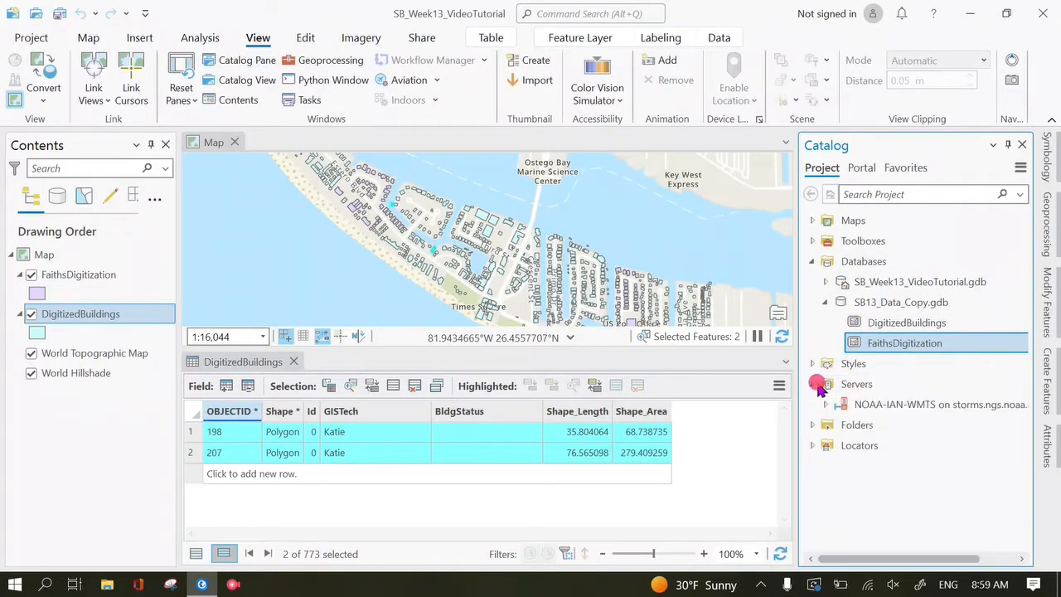
{"action": "left_click", "coordinate": [824, 404]}
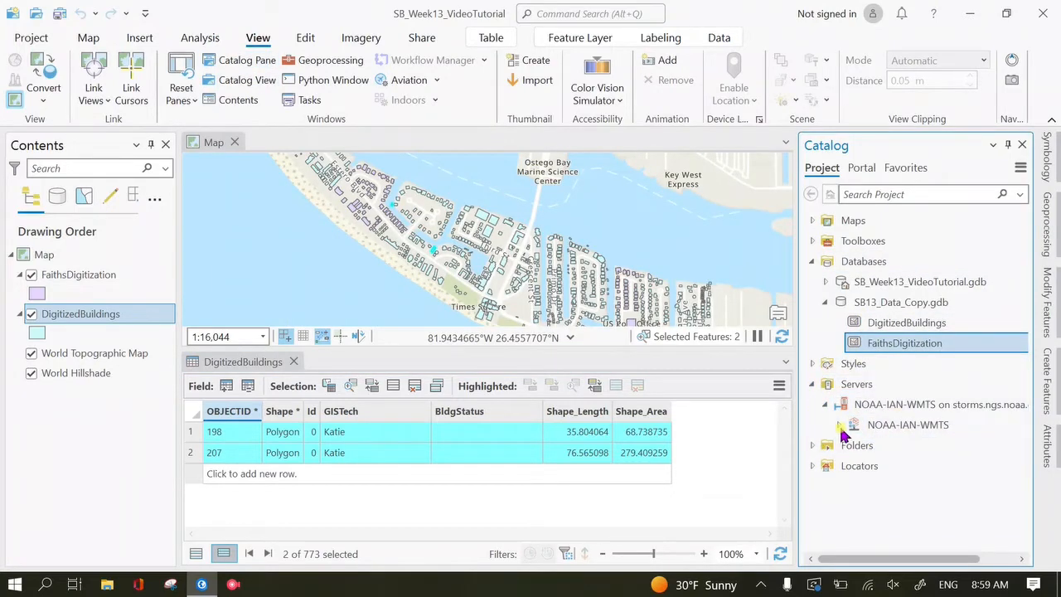
{"action": "left_click", "coordinate": [837, 425]}
{"action": "scroll", "coordinate": [937, 408], "scroll_direction": "down", "scroll_amount": 1}
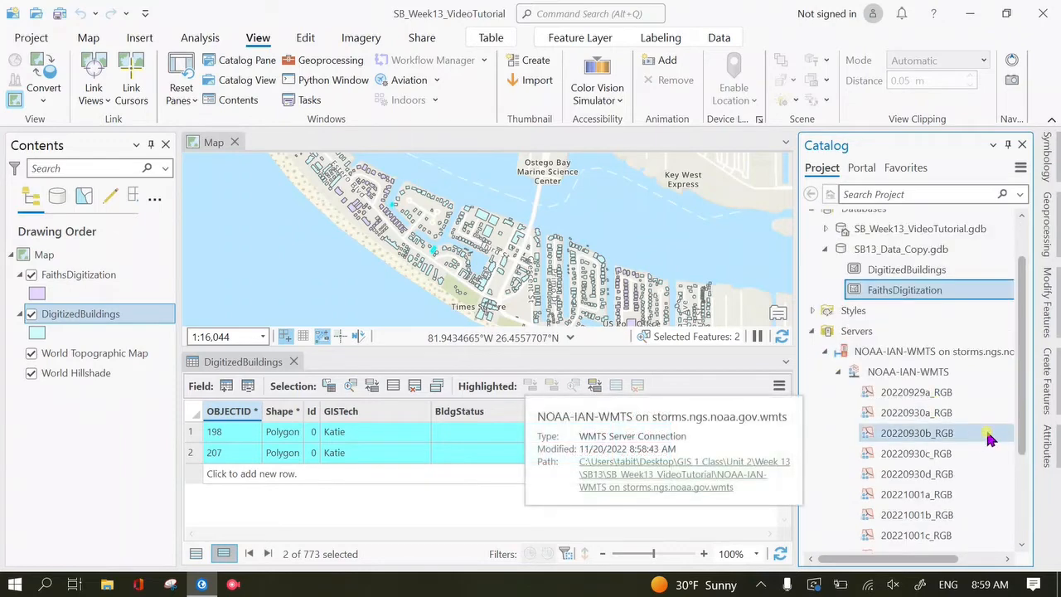
{"action": "right_click", "coordinate": [973, 433]}
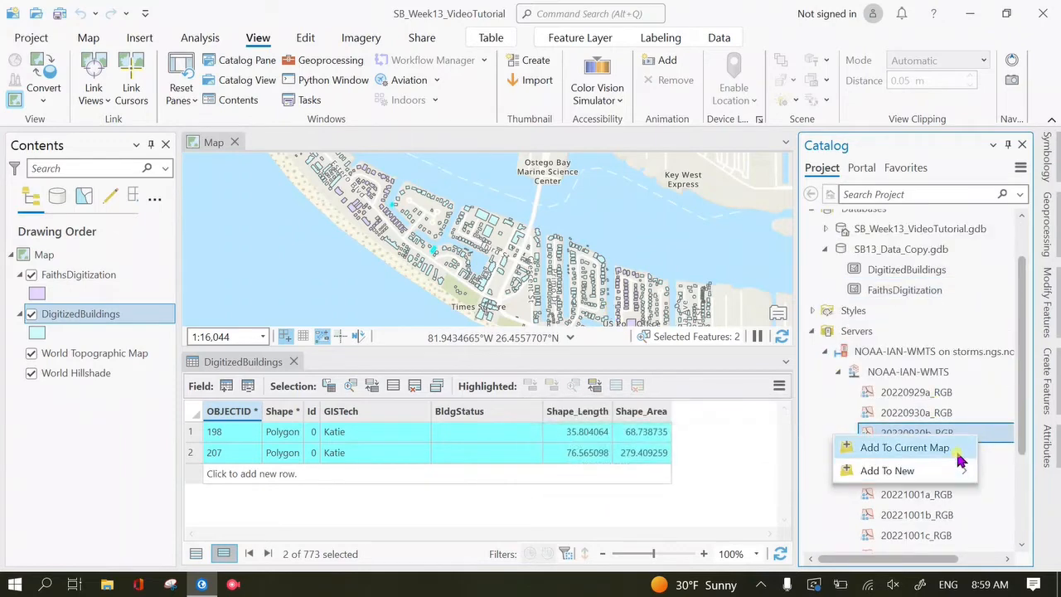
{"action": "left_click", "coordinate": [903, 446]}
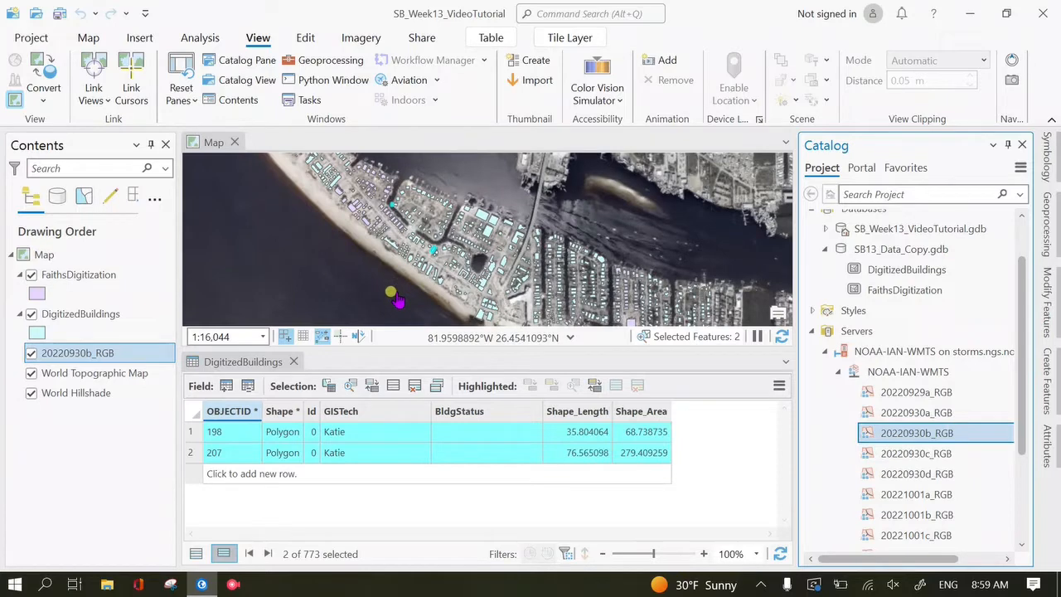
Step: Pan the map to building 198, zoom in, and close the Catalog pane
{"action": "left_click", "coordinate": [192, 431]}
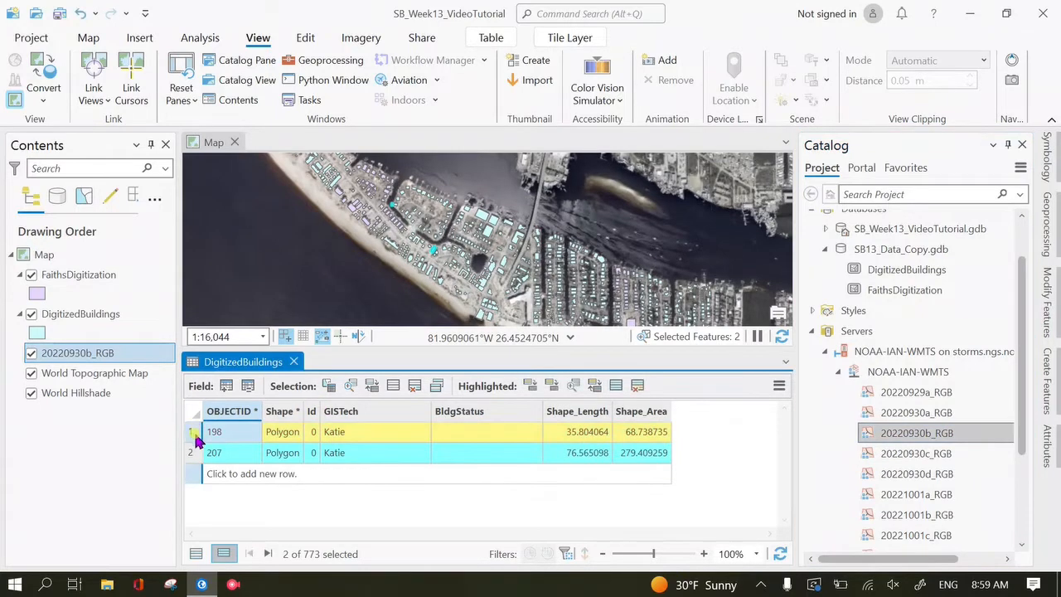
{"action": "right_click", "coordinate": [192, 431]}
{"action": "left_click", "coordinate": [133, 277]}
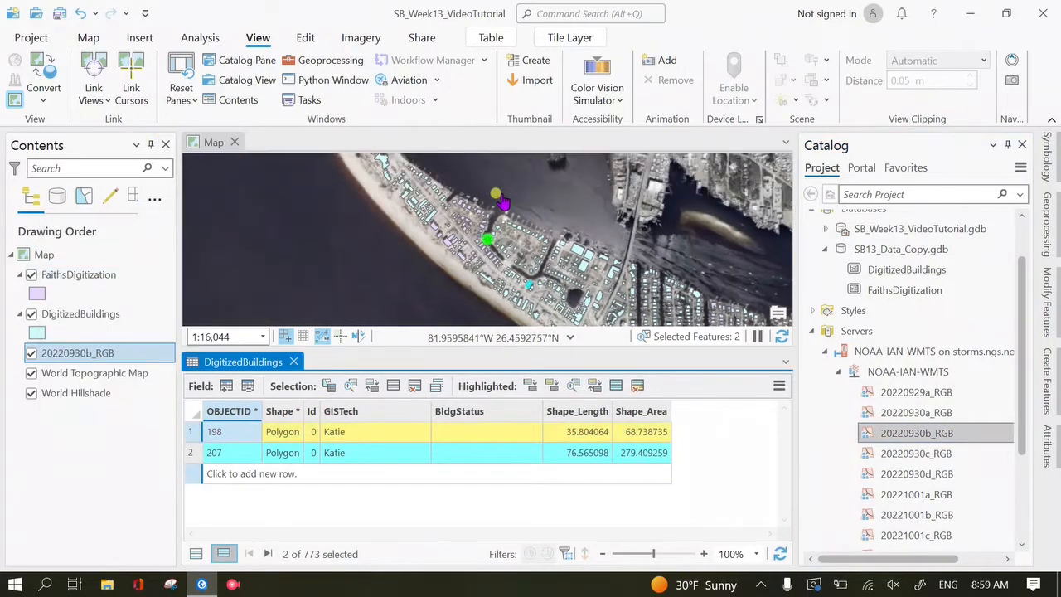
{"action": "scroll", "coordinate": [491, 238], "scroll_direction": "up", "scroll_amount": 1}
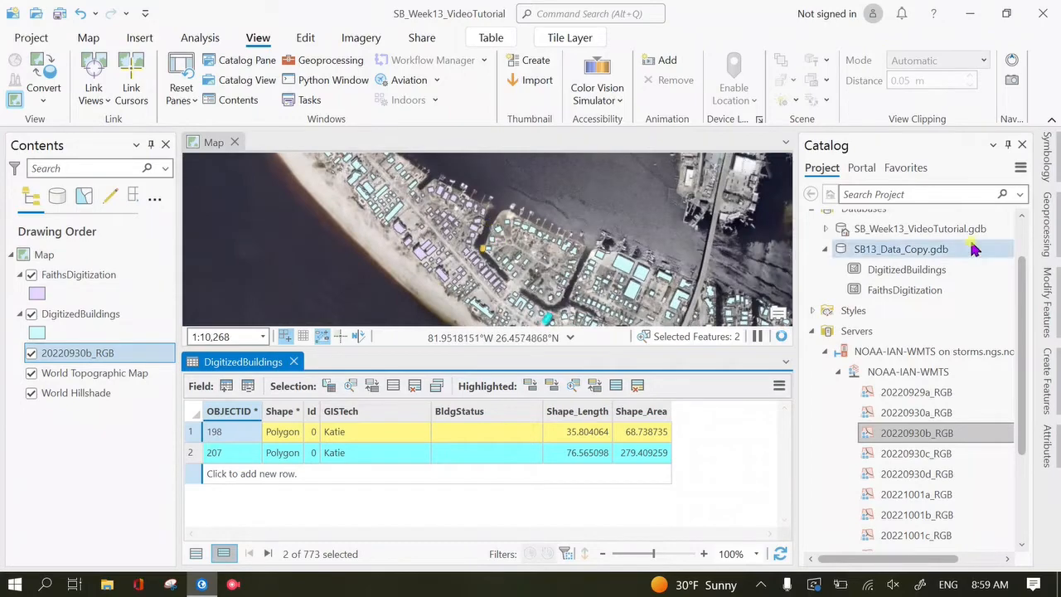
{"action": "left_click", "coordinate": [1021, 144]}
Step: Enlarge the map, zoom in on building 198, and toggle DigitizedBuildings to compare with imagery
{"action": "left_click_drag", "start_coordinate": [715, 347], "coordinate": [722, 431]}
{"action": "scroll", "coordinate": [613, 307], "scroll_direction": "up", "scroll_amount": 5}
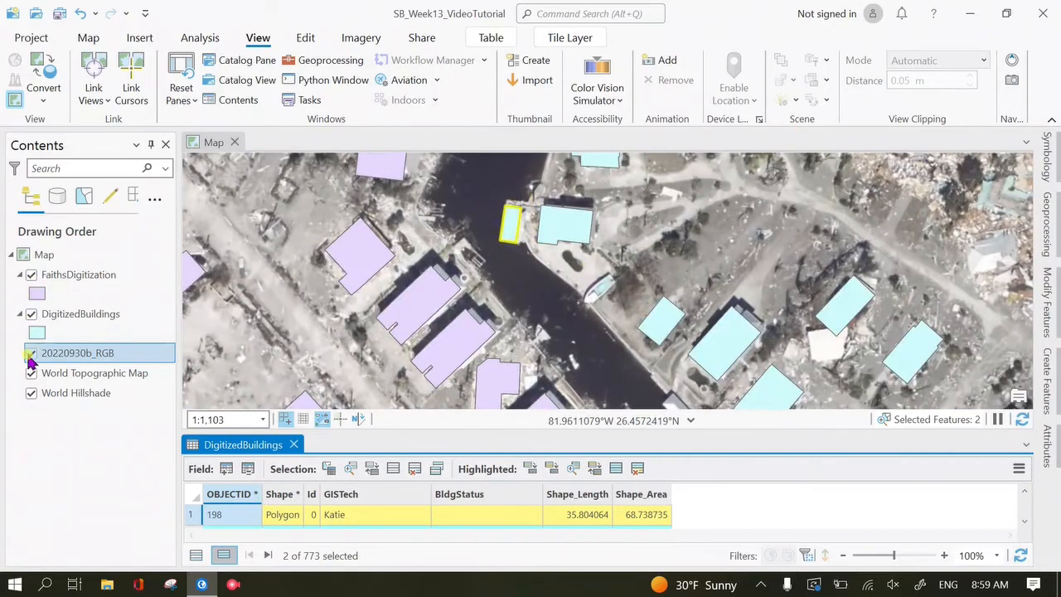
{"action": "left_click", "coordinate": [30, 313]}
{"action": "left_click", "coordinate": [30, 315]}
{"action": "left_click", "coordinate": [30, 314]}
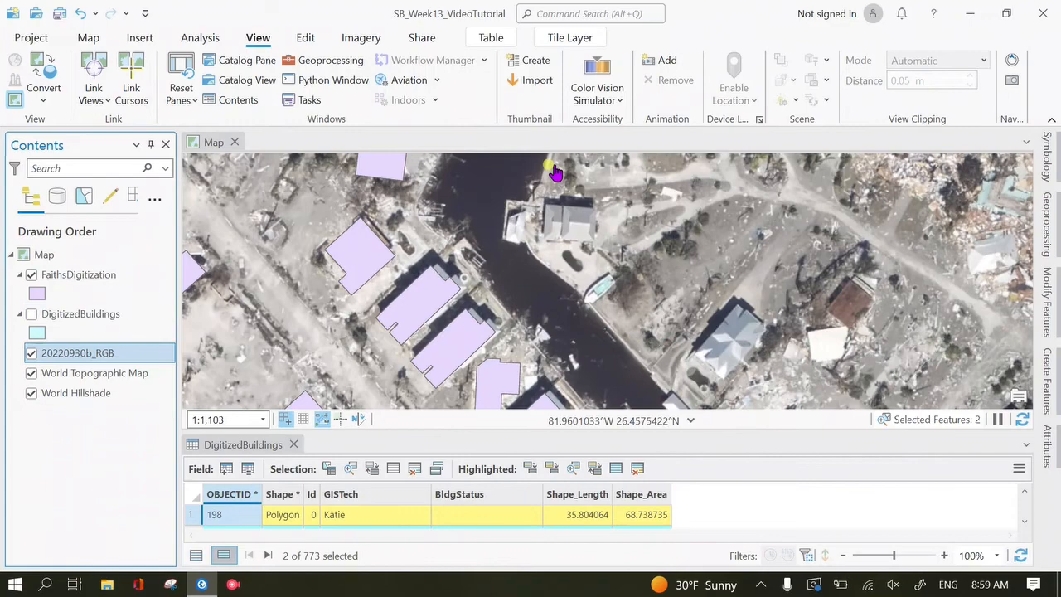
{"action": "scroll", "coordinate": [492, 205], "scroll_direction": "up", "scroll_amount": 2}
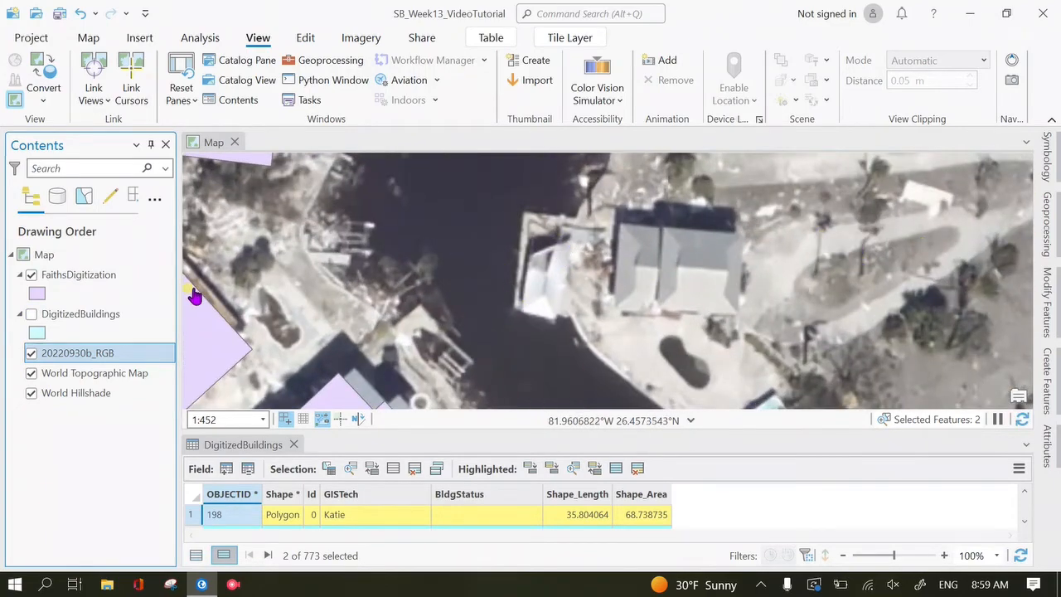
{"action": "left_click", "coordinate": [32, 315]}
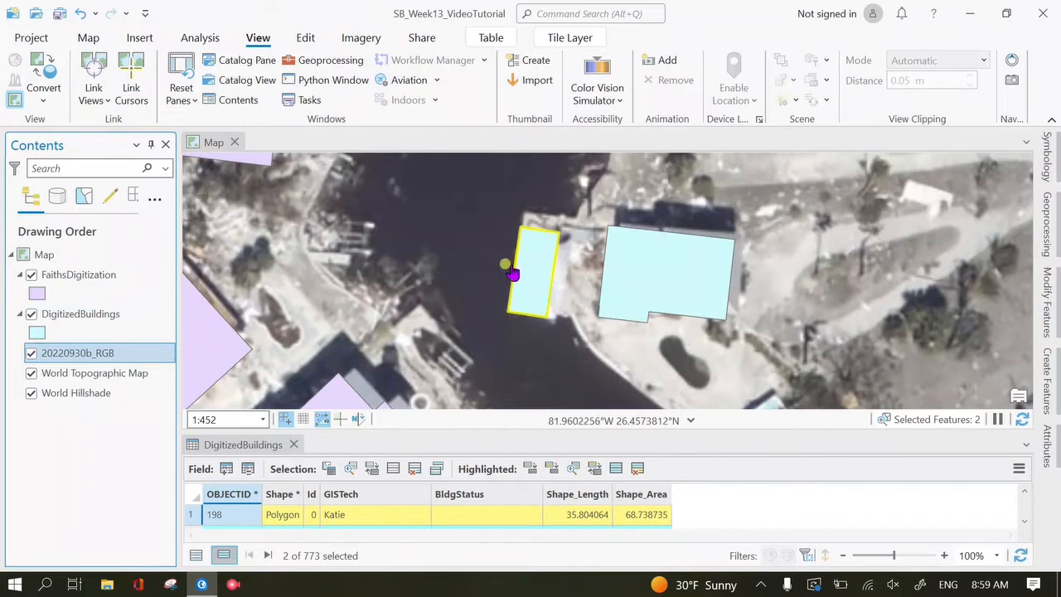
Step: Select building 198's BldgStatus cell, leaving its value unchanged
{"action": "left_click", "coordinate": [510, 519]}
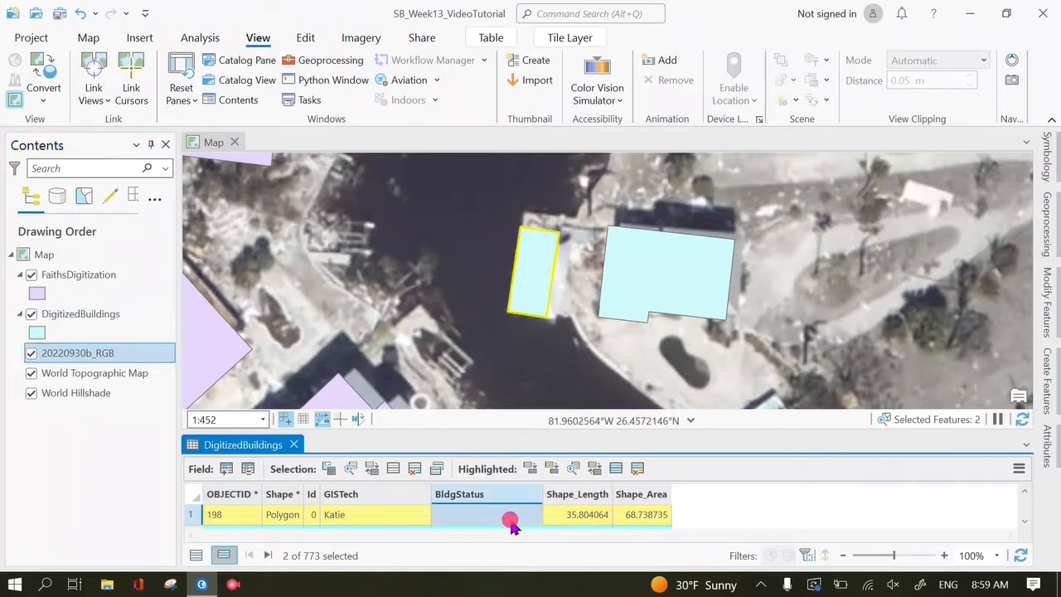
{"action": "left_click", "coordinate": [458, 515]}
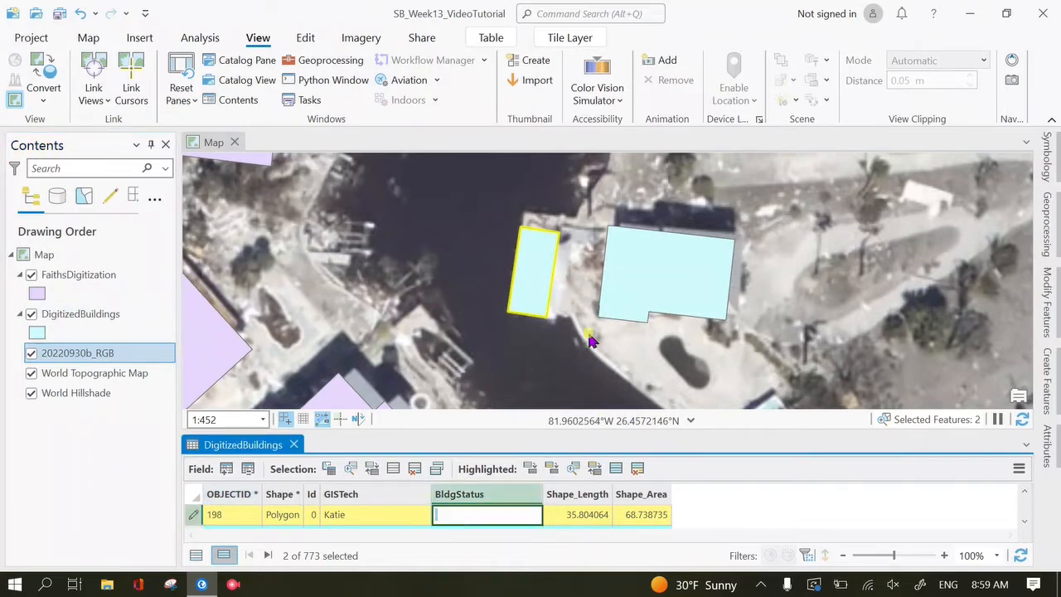
{"action": "left_click", "coordinate": [1049, 456]}
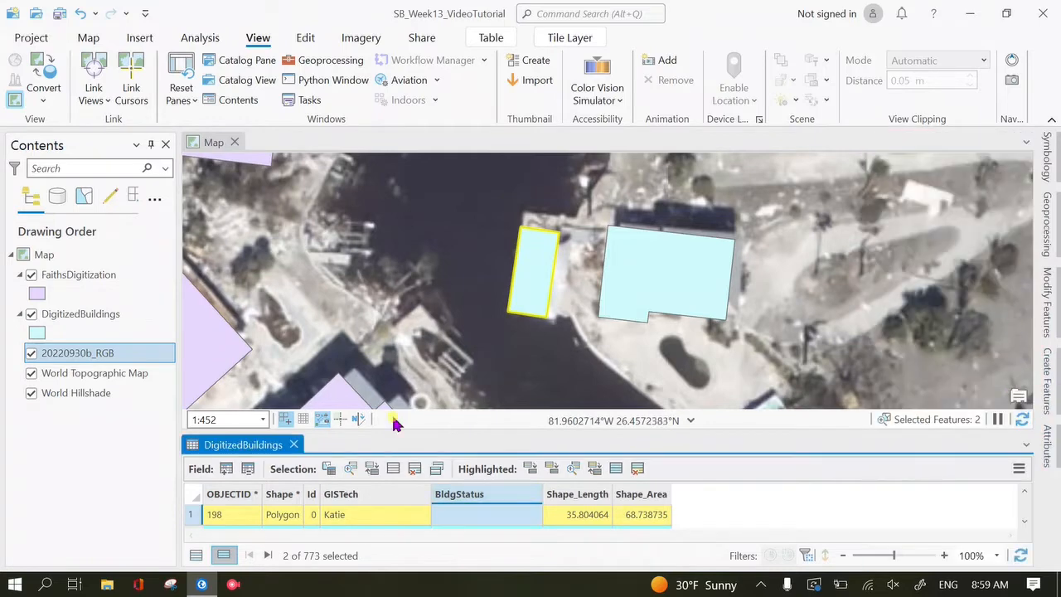
{"action": "left_click", "coordinate": [518, 520]}
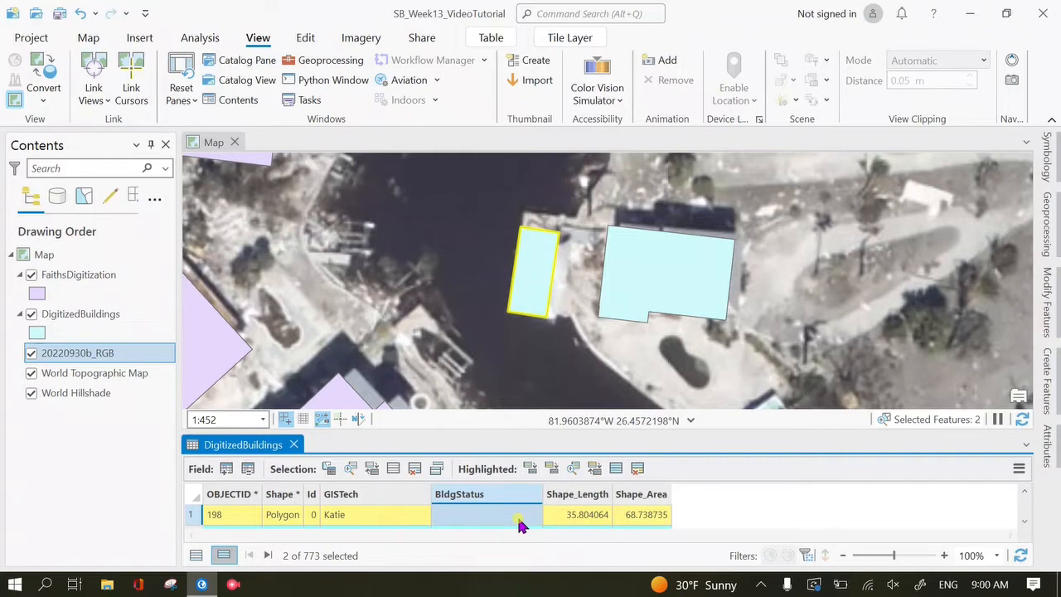
Step: Set building 198's BldgStatus to 'standing'
{"action": "left_click", "coordinate": [518, 522]}
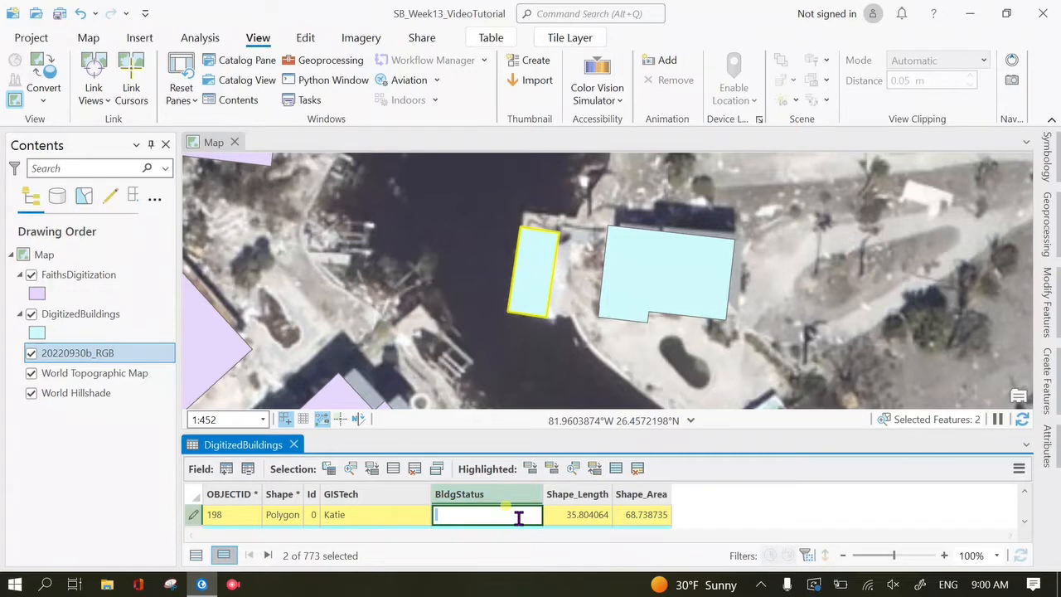
{"action": "type", "text": "standing"}
{"action": "key", "text": "Return"}
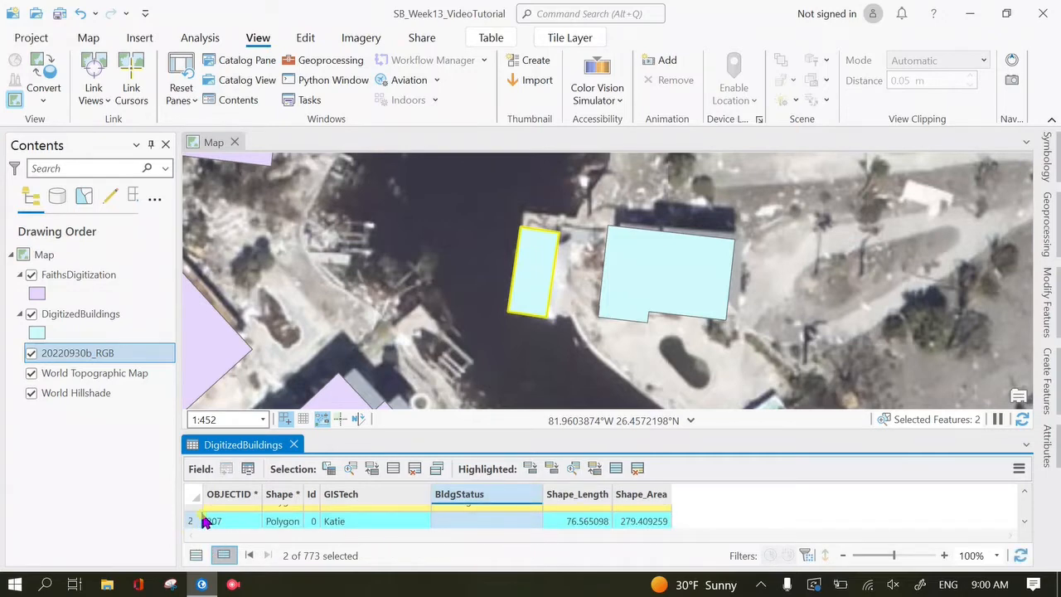
Step: Pan to building 207, check its imagery, and set its BldgStatus to standing
{"action": "left_click", "coordinate": [205, 520]}
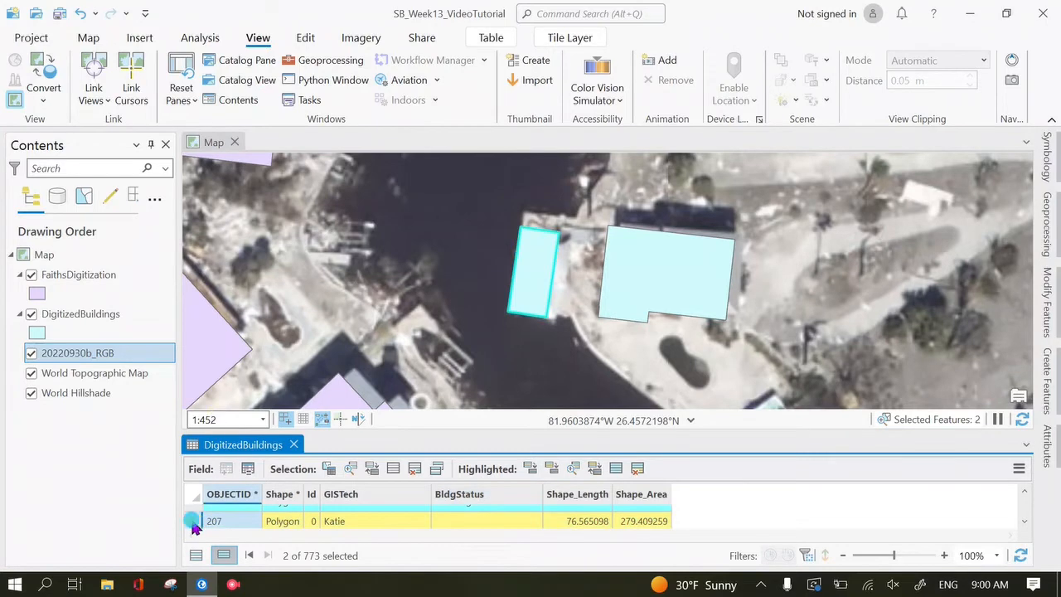
{"action": "right_click", "coordinate": [192, 522]}
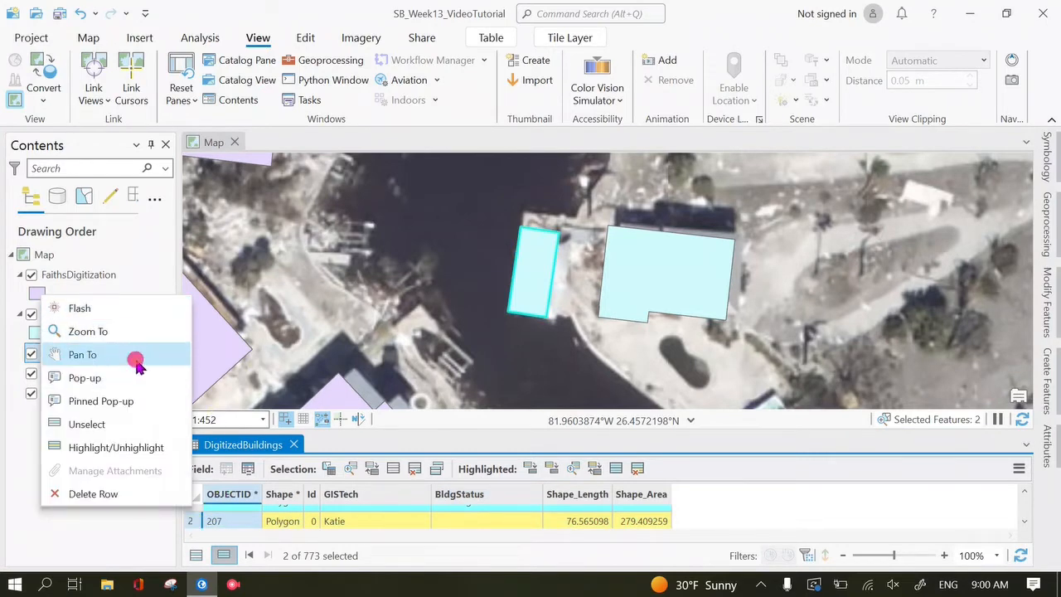
{"action": "left_click", "coordinate": [82, 354]}
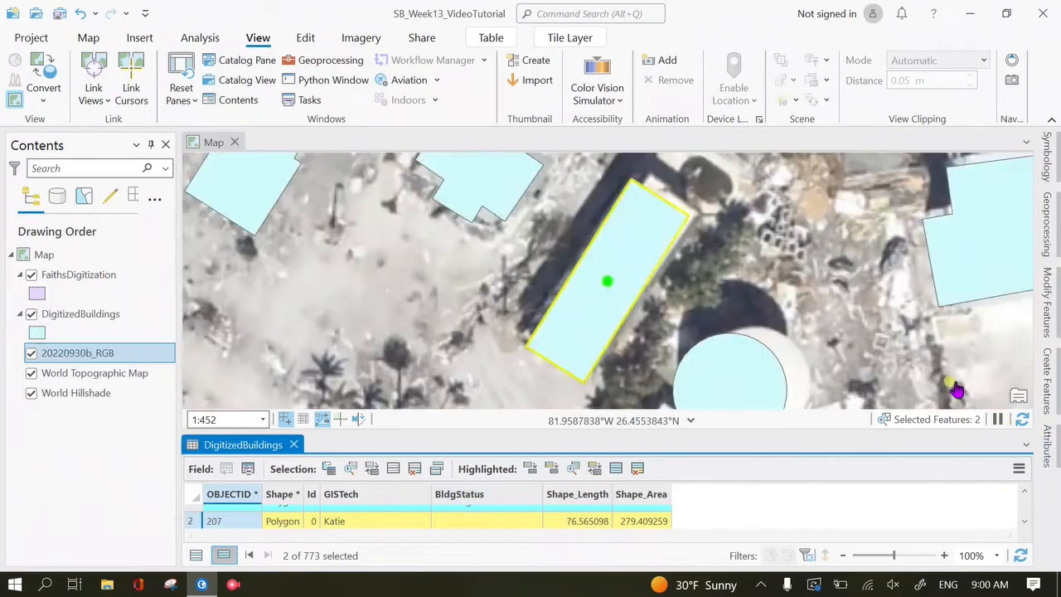
{"action": "left_click", "coordinate": [30, 315]}
{"action": "left_click", "coordinate": [30, 316]}
{"action": "left_click", "coordinate": [458, 520]}
{"action": "left_click", "coordinate": [460, 522]}
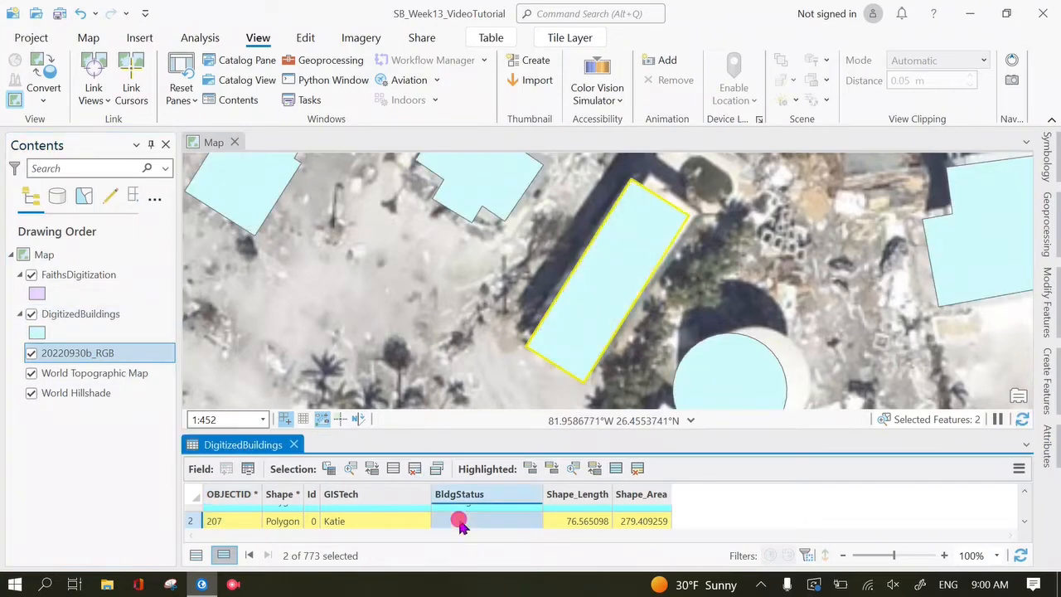
{"action": "key", "text": "Return"}
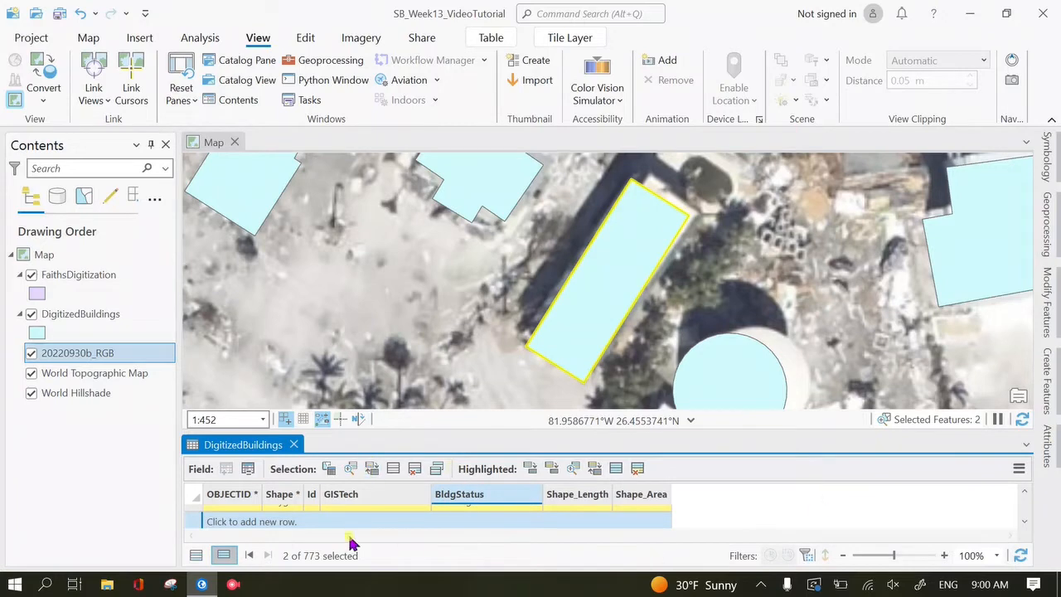
{"action": "left_click_drag", "start_coordinate": [537, 437], "coordinate": [541, 295]}
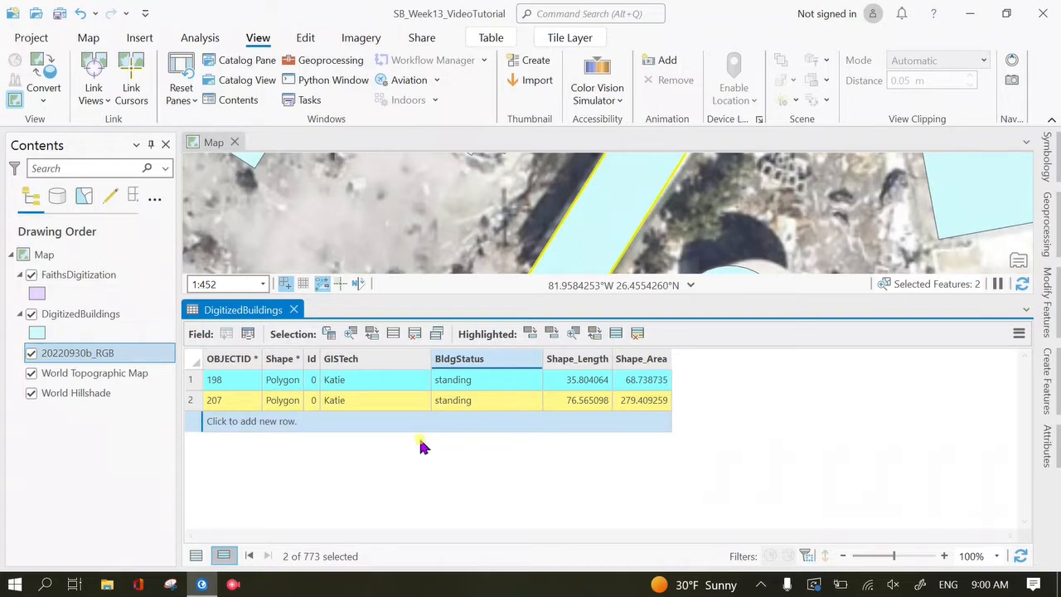
{"action": "left_click", "coordinate": [305, 37]}
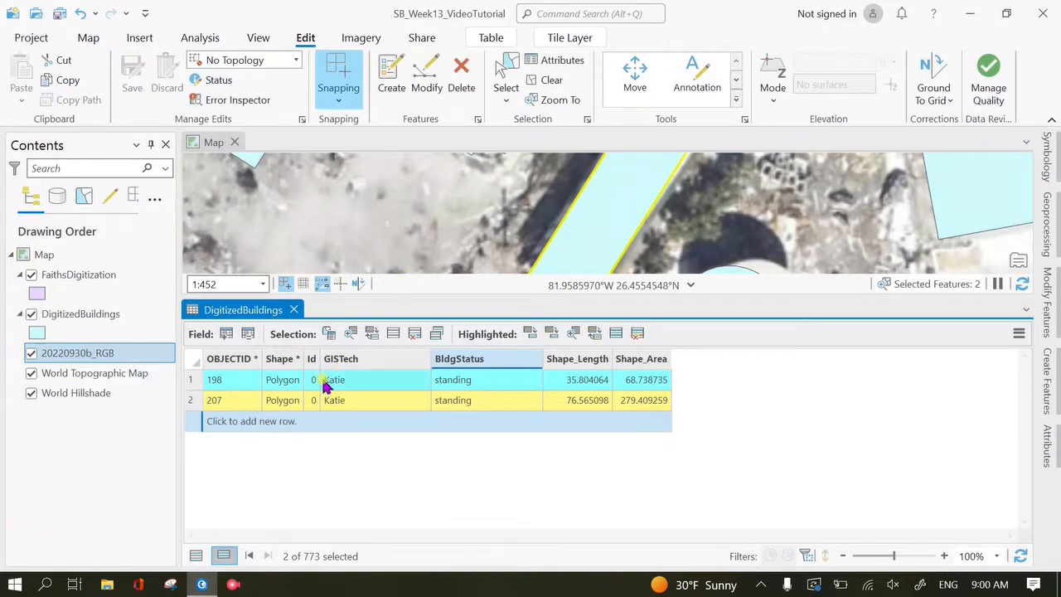
Step: Clear the two-building selection and list all 773 records in the table
{"action": "left_click", "coordinate": [328, 333]}
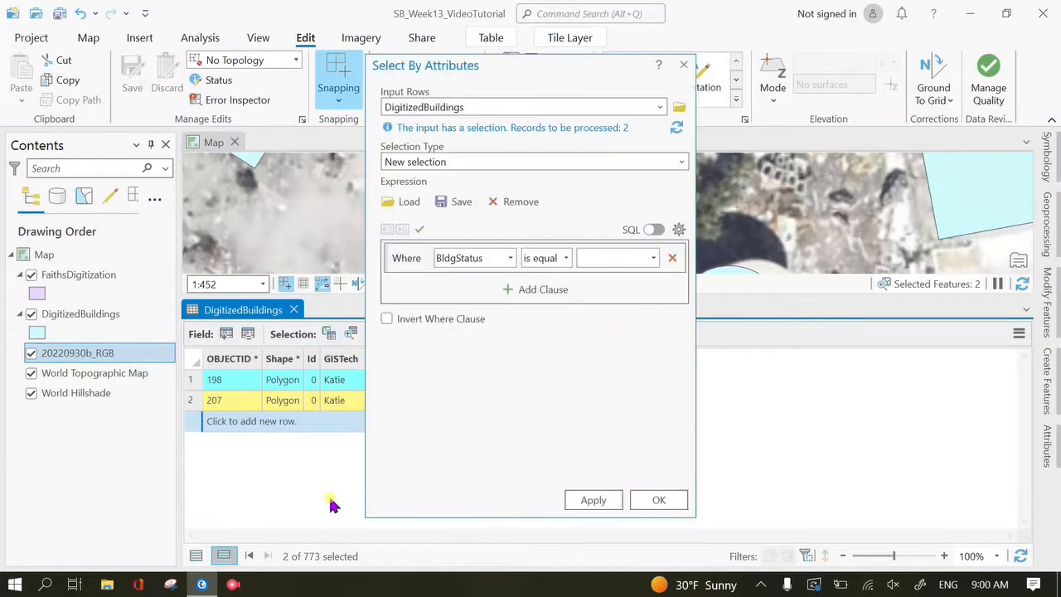
{"action": "left_click", "coordinate": [663, 499]}
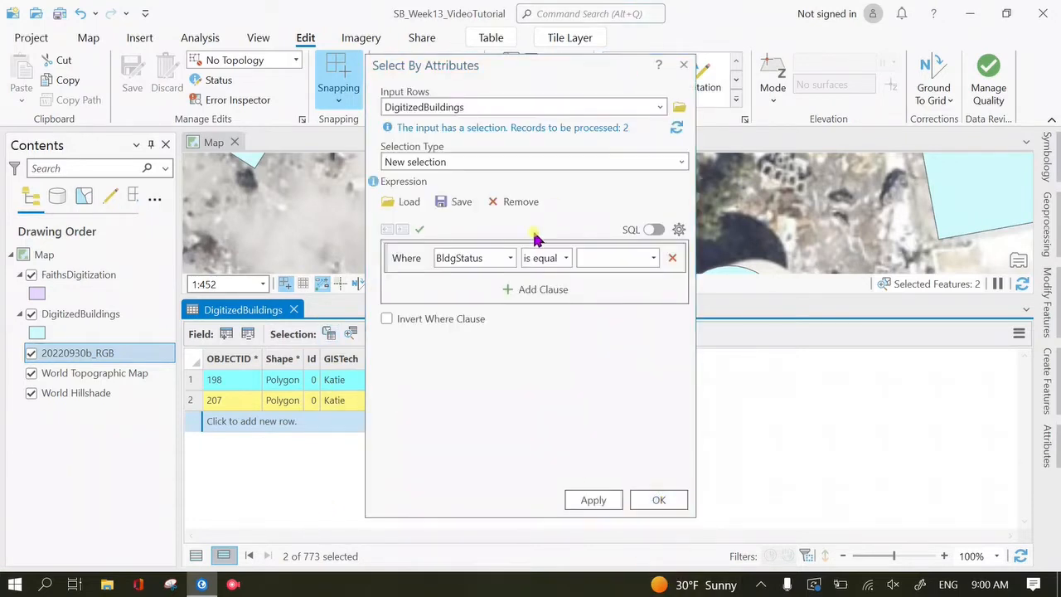
{"action": "left_click", "coordinate": [683, 65]}
{"action": "left_click", "coordinate": [393, 334]}
{"action": "left_click", "coordinate": [195, 555]}
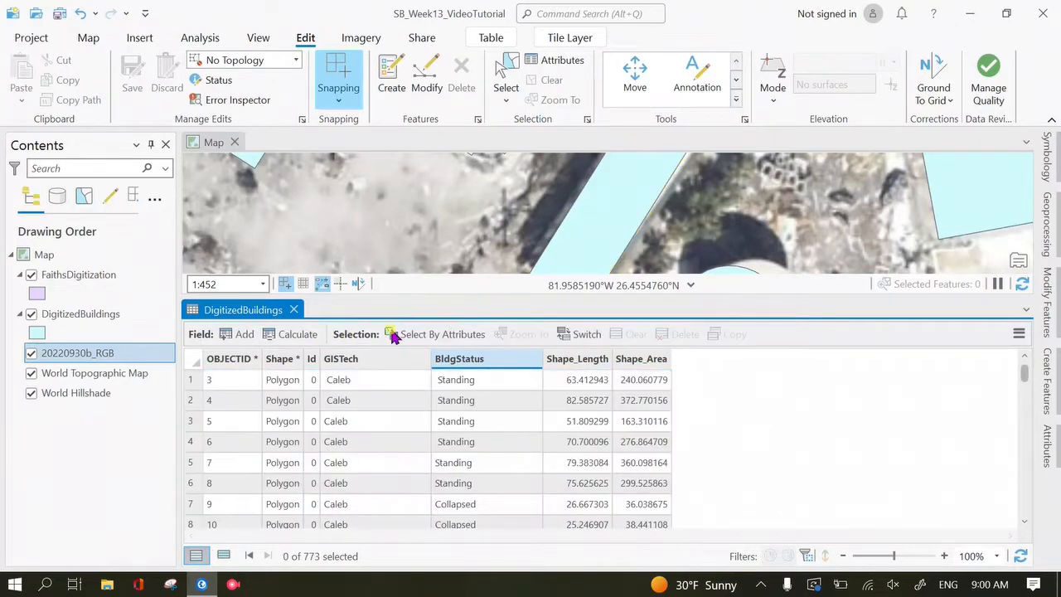
Step: Review the BldgStatus value list in Select By Attributes and select buildings equal to Standing
{"action": "left_click", "coordinate": [406, 334]}
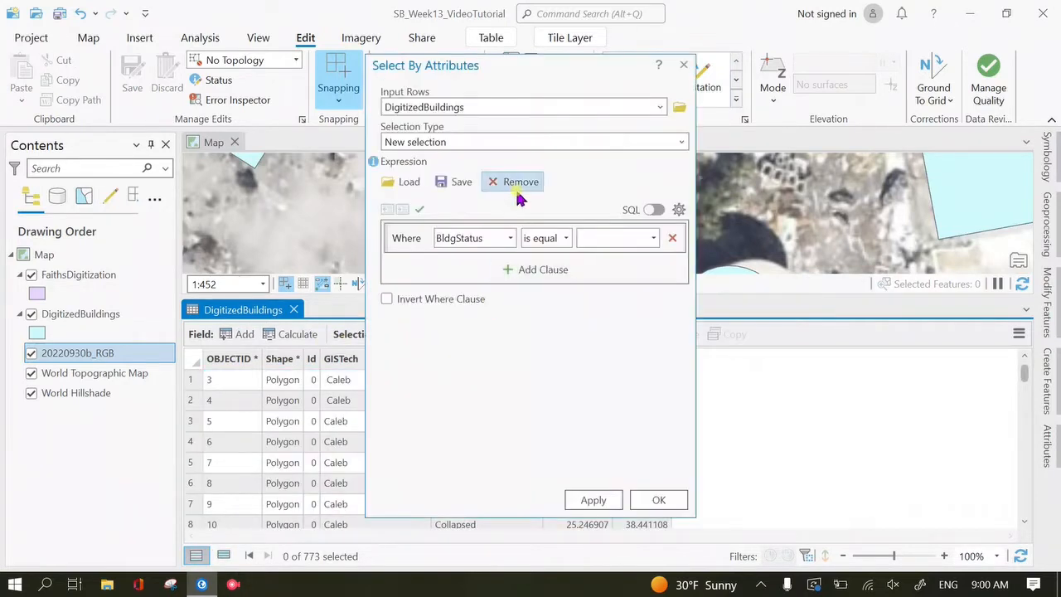
{"action": "left_click", "coordinate": [507, 238]}
{"action": "left_click", "coordinate": [495, 307]}
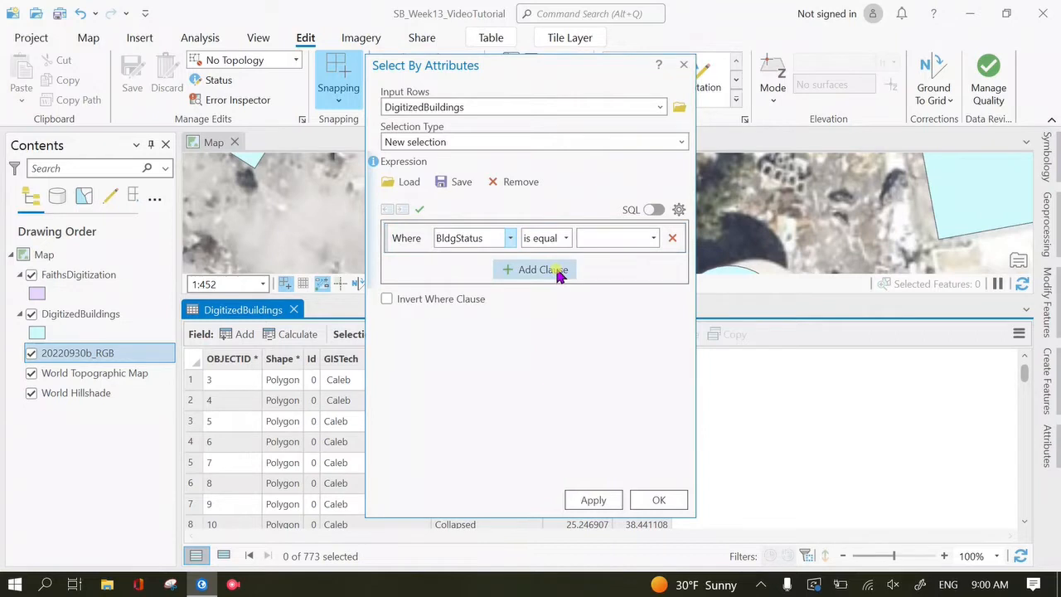
{"action": "left_click", "coordinate": [653, 237]}
{"action": "scroll", "coordinate": [632, 305], "scroll_direction": "down", "scroll_amount": 1}
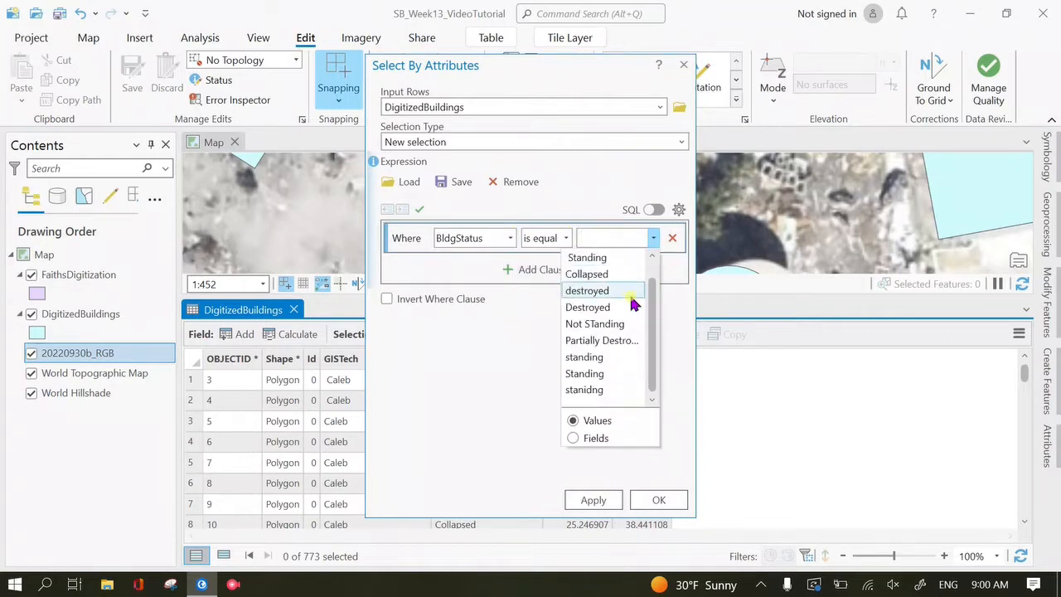
{"action": "scroll", "coordinate": [655, 343], "scroll_direction": "up", "scroll_amount": 1}
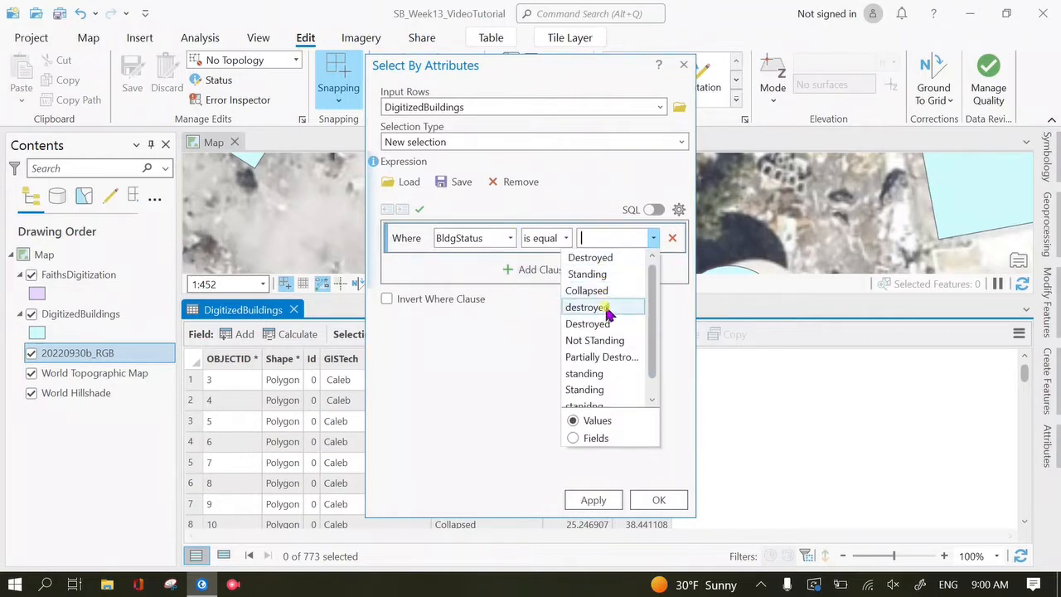
{"action": "scroll", "coordinate": [657, 338], "scroll_direction": "down", "scroll_amount": 1}
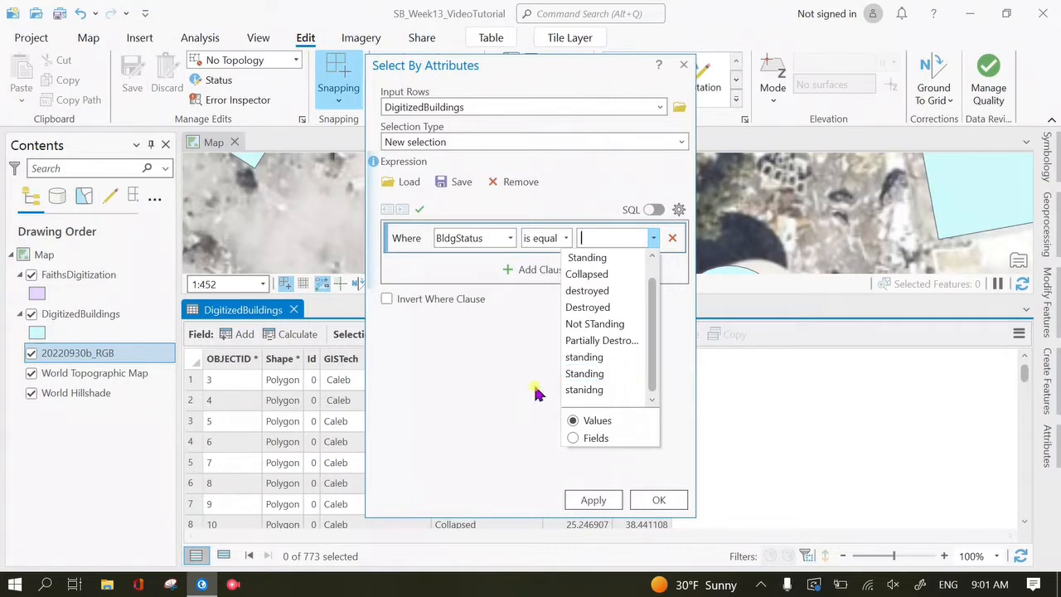
{"action": "left_click", "coordinate": [603, 373]}
{"action": "left_click", "coordinate": [647, 501]}
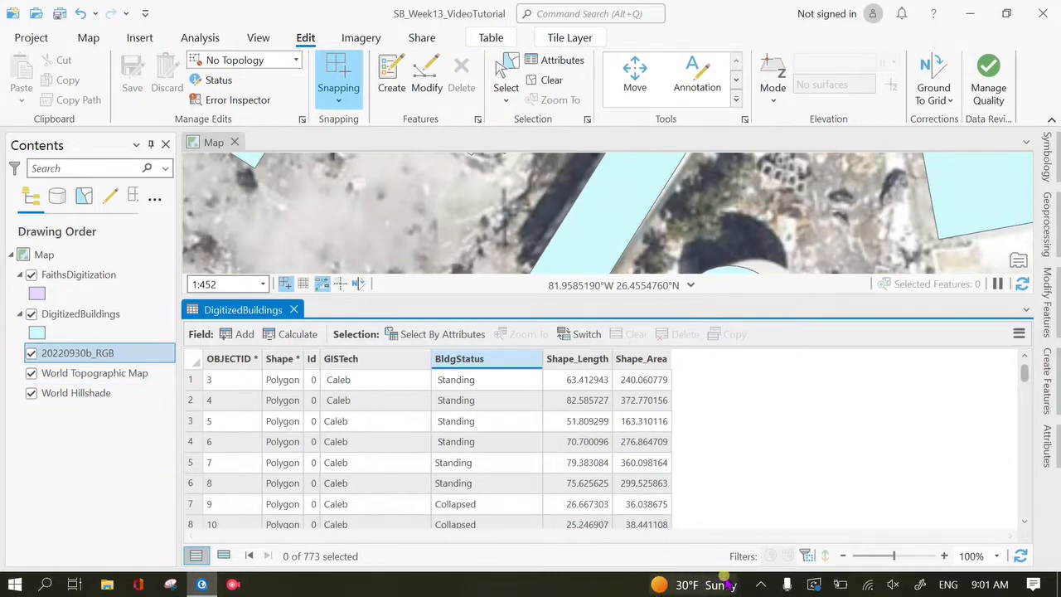
{"action": "left_click", "coordinate": [759, 585]}
Step: Toggle between selected and all records, then open Select By Attributes on DigitizedBuildings
{"action": "left_click", "coordinate": [769, 556]}
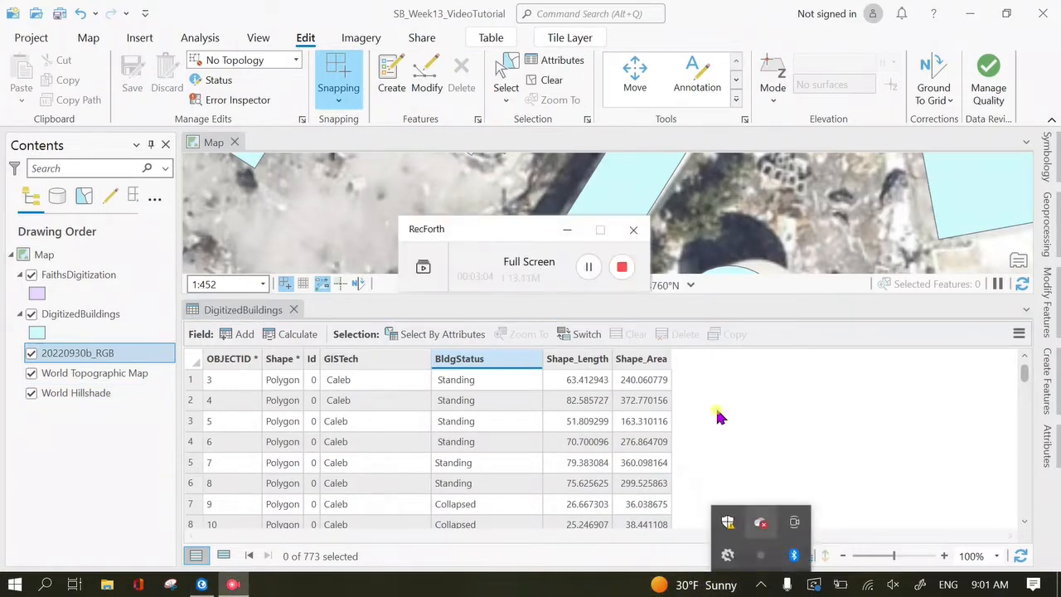
{"action": "left_click", "coordinate": [626, 267]}
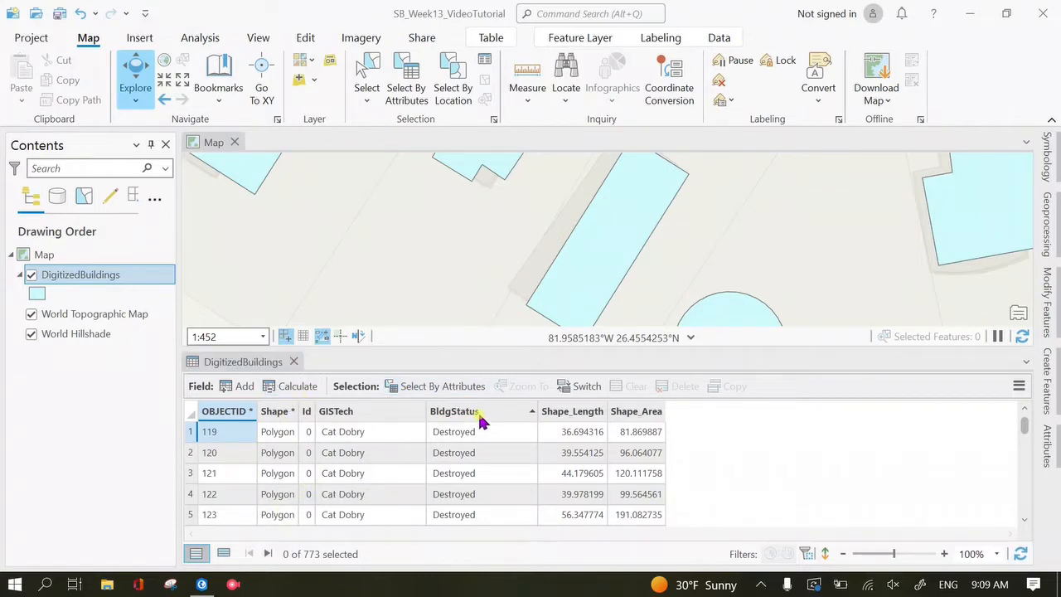
{"action": "mouse_move", "coordinate": [480, 422]}
{"action": "left_click", "coordinate": [224, 554]}
{"action": "left_click", "coordinate": [196, 555]}
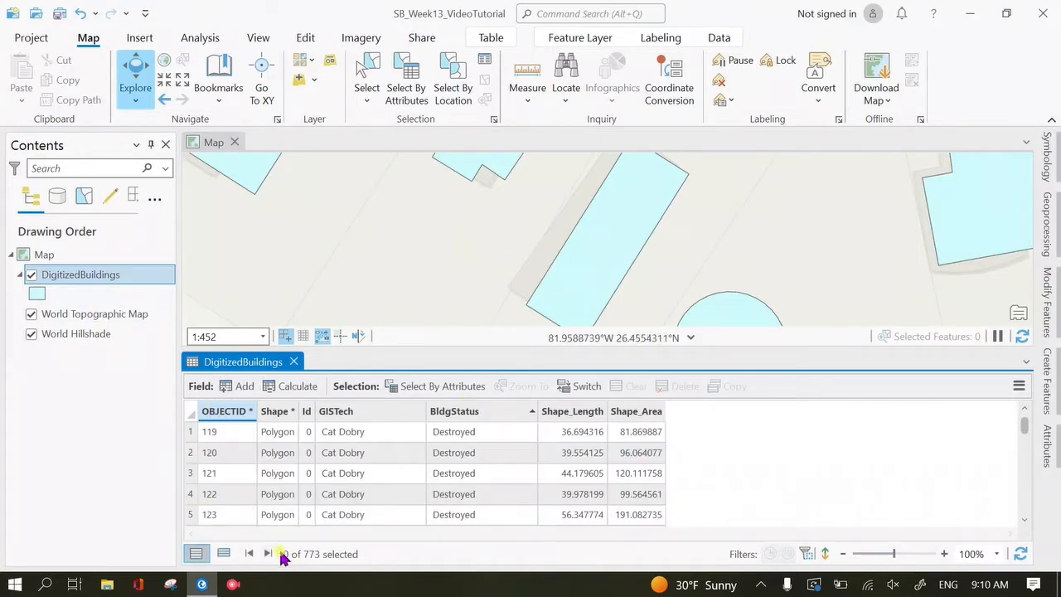
{"action": "left_click", "coordinate": [460, 386]}
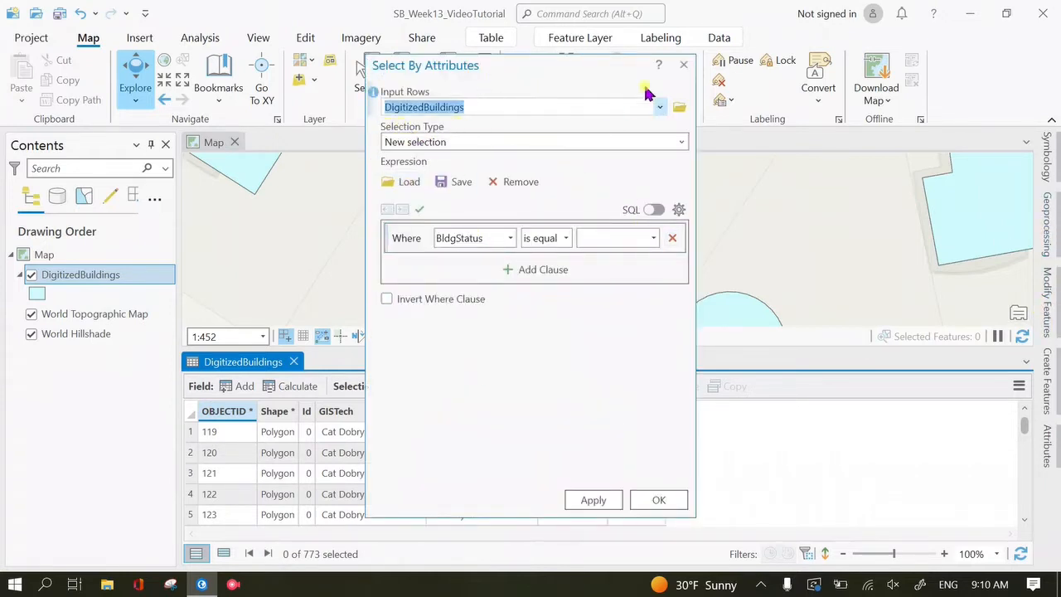
Step: Close the query unrun, switch between Edit and Map tabs, and check the BldgStatus column options
{"action": "left_click", "coordinate": [683, 64]}
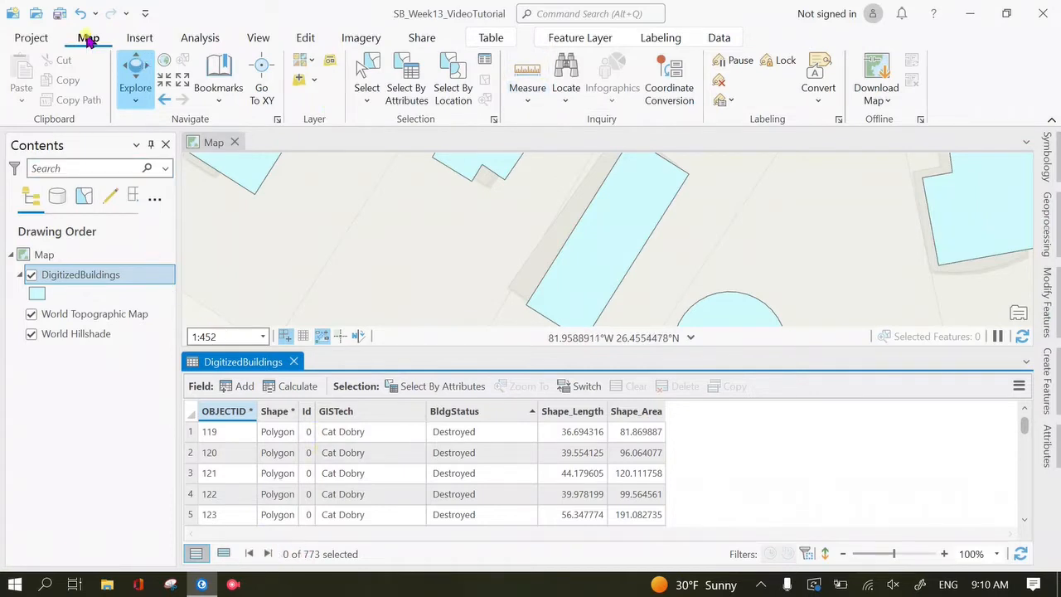
{"action": "left_click", "coordinate": [306, 38]}
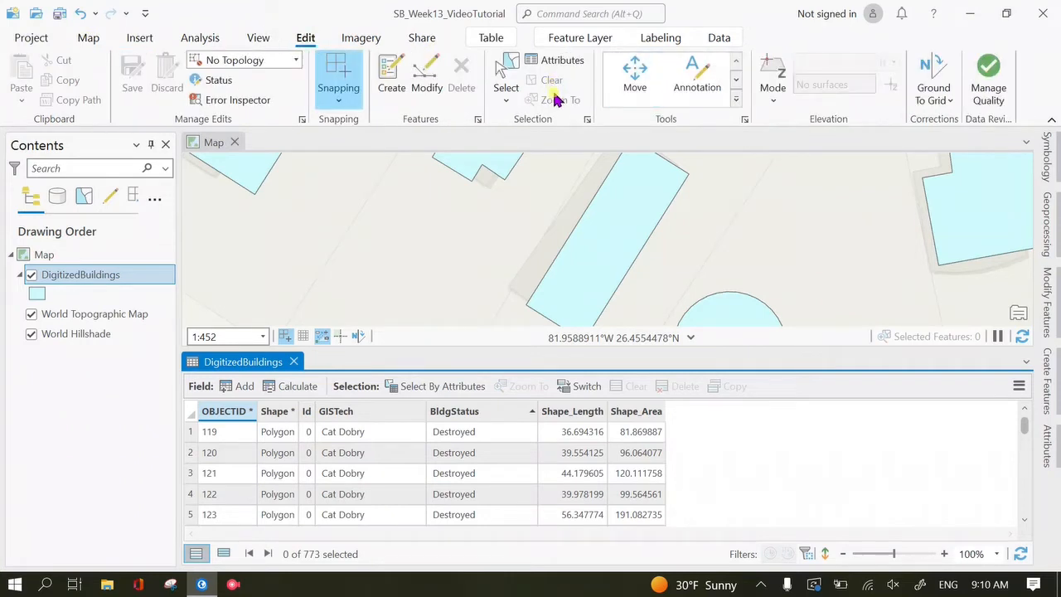
{"action": "left_click", "coordinate": [88, 38]}
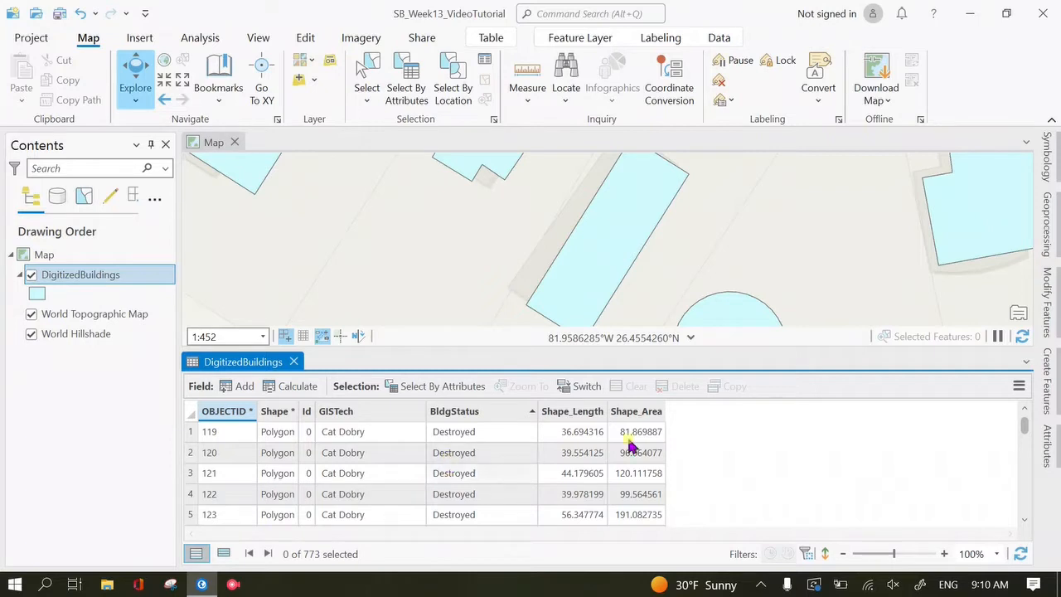
{"action": "left_click", "coordinate": [492, 413]}
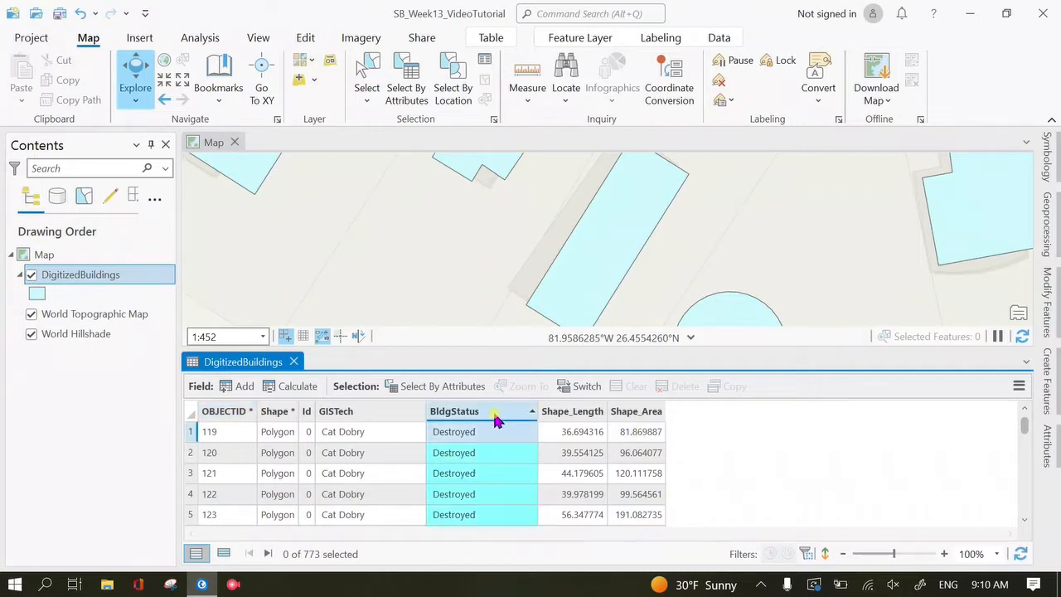
{"action": "right_click", "coordinate": [496, 421]}
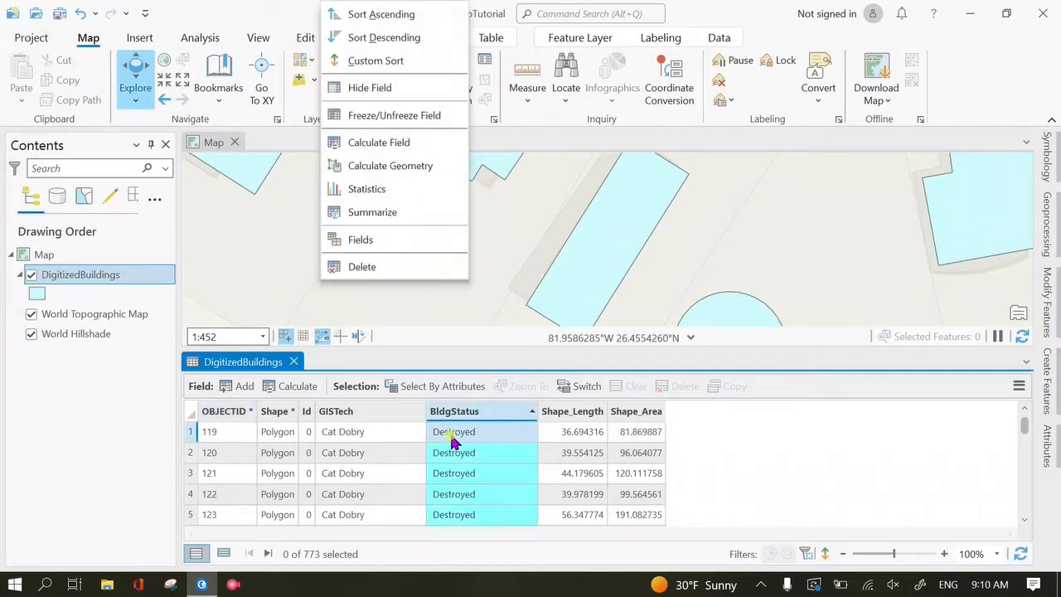
{"action": "left_click", "coordinate": [47, 414]}
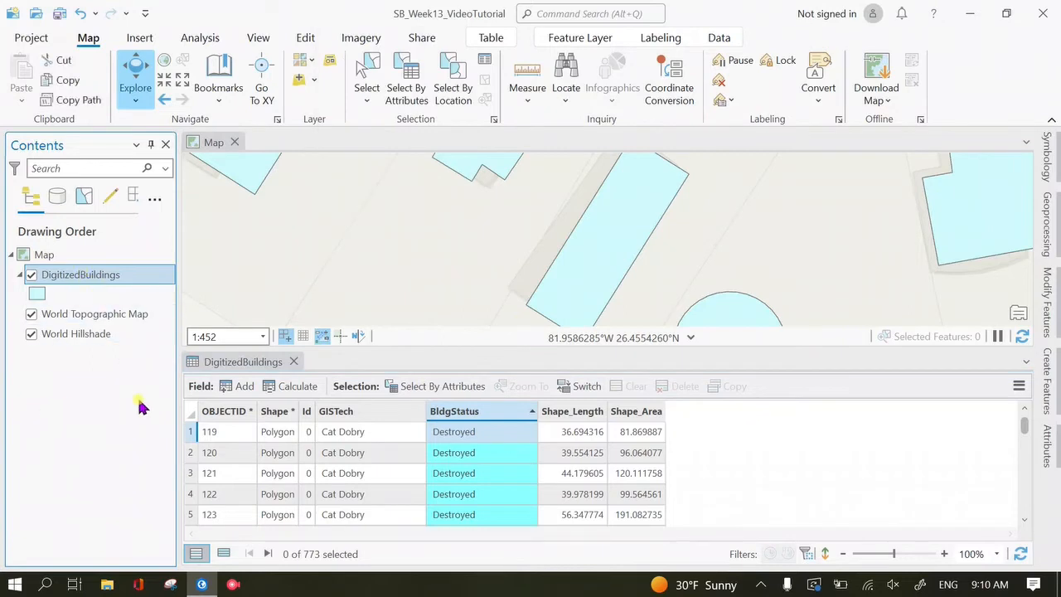
{"action": "mouse_move", "coordinate": [372, 423]}
Step: Open Calculate Field for BldgStatus with Python 3, close it uncalculated, and reopen Select By Attributes
{"action": "right_click", "coordinate": [457, 417]}
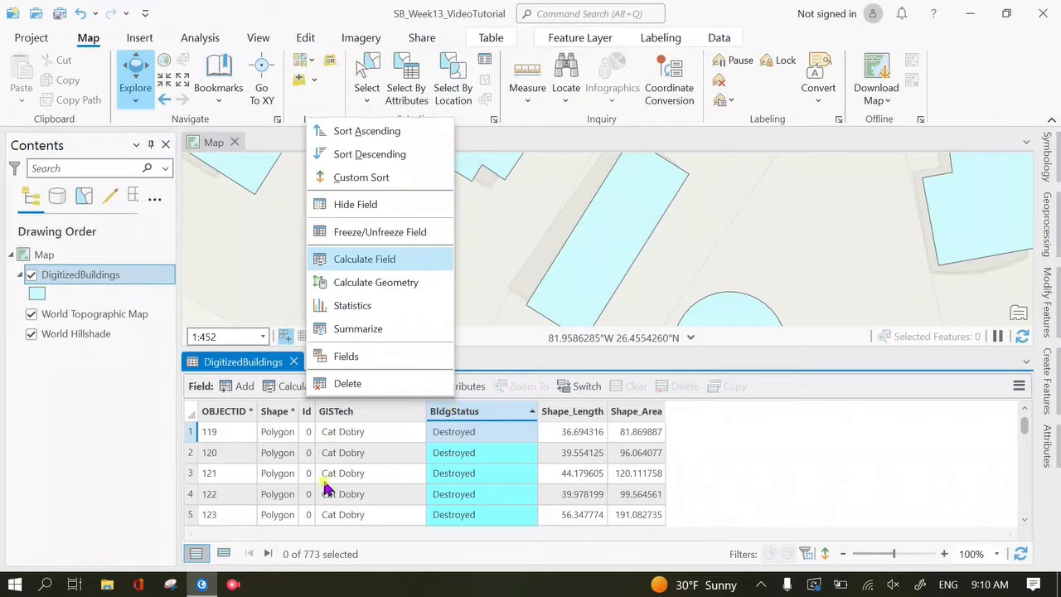
{"action": "left_click", "coordinate": [409, 265]}
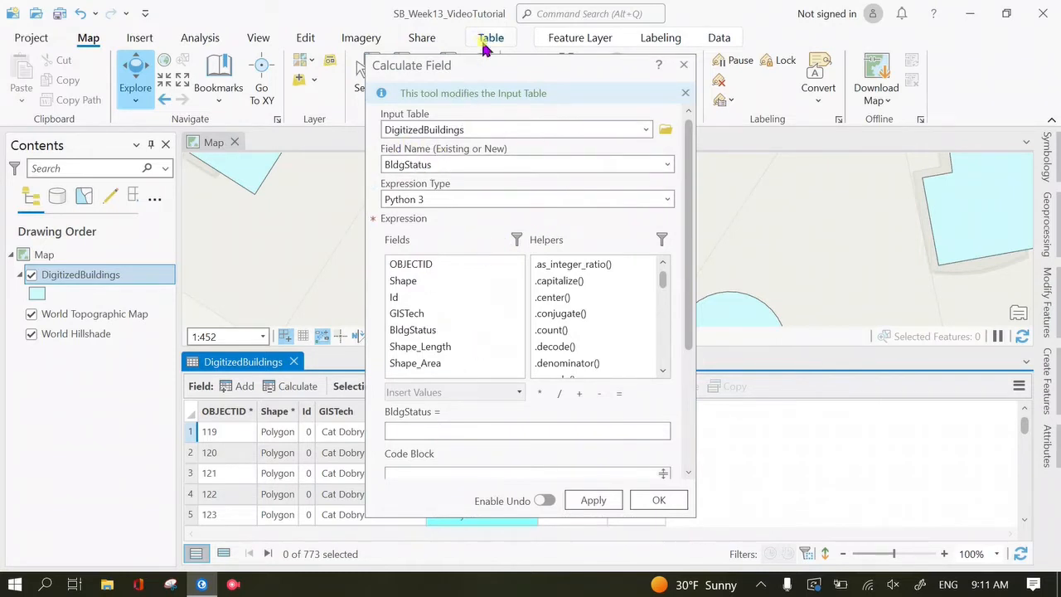
{"action": "left_click_drag", "start_coordinate": [491, 67], "coordinate": [795, 45]}
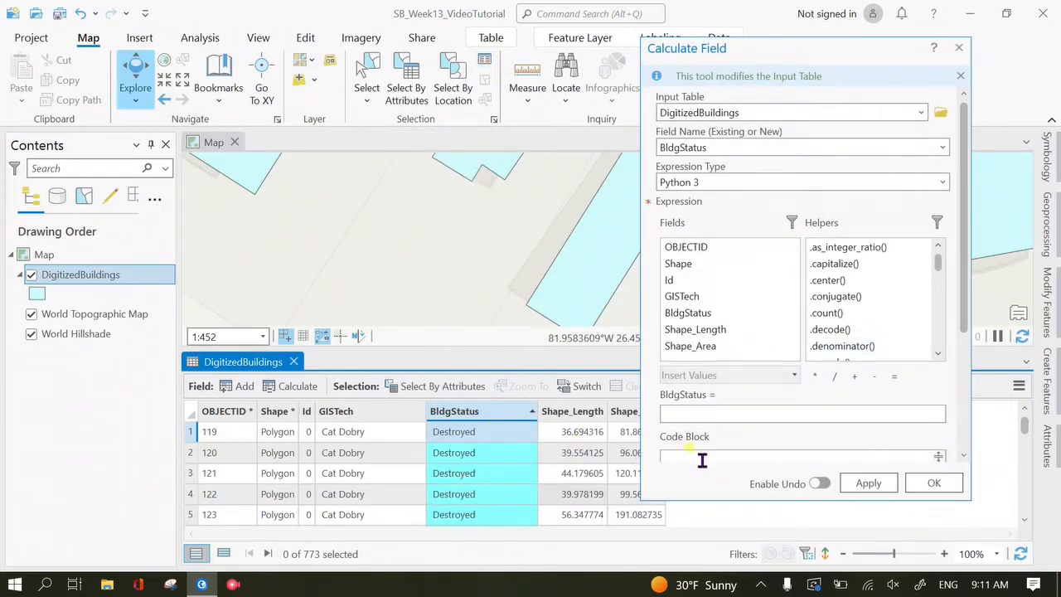
{"action": "left_click_drag", "start_coordinate": [794, 54], "coordinate": [719, 42]}
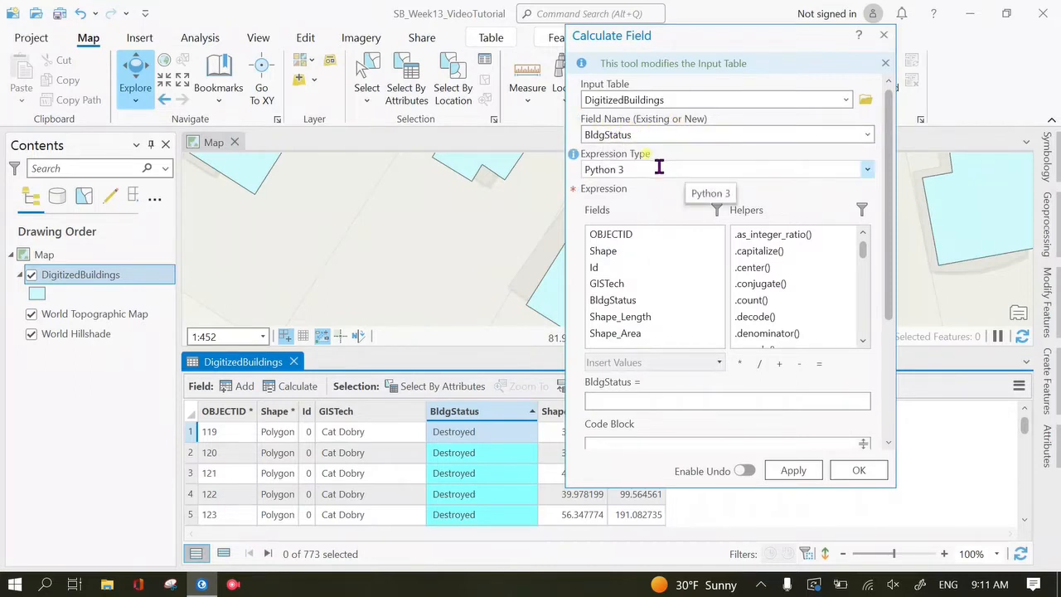
{"action": "left_click", "coordinate": [868, 171]}
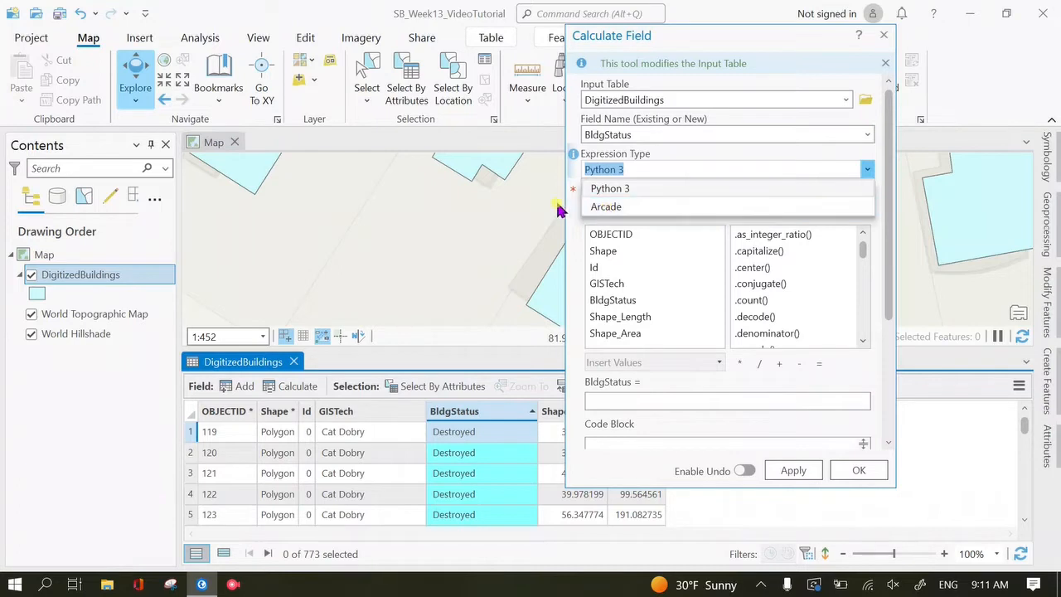
{"action": "left_click", "coordinate": [570, 235]}
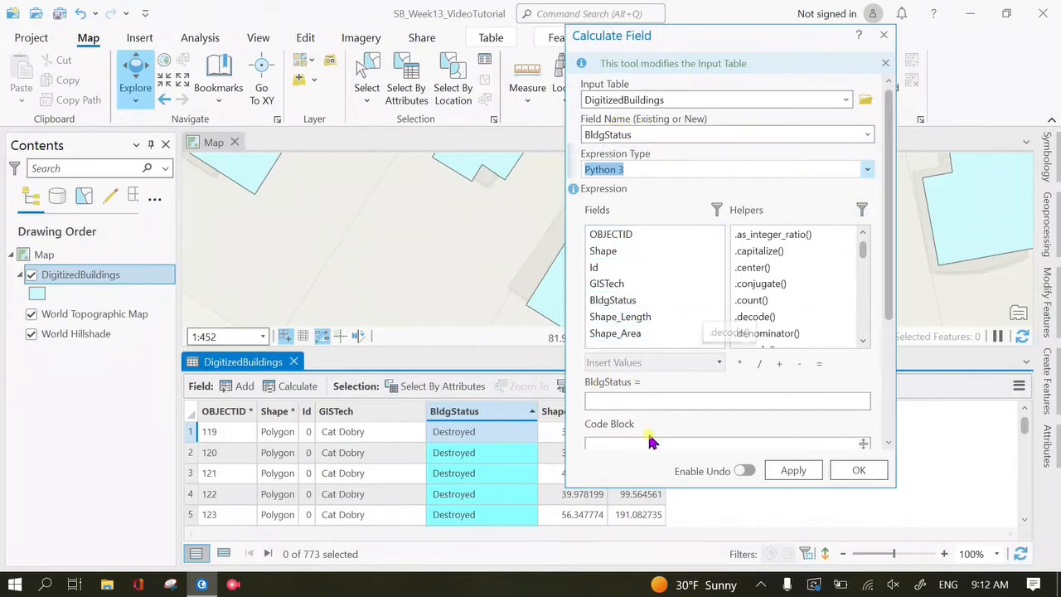
{"action": "left_click", "coordinate": [661, 398]}
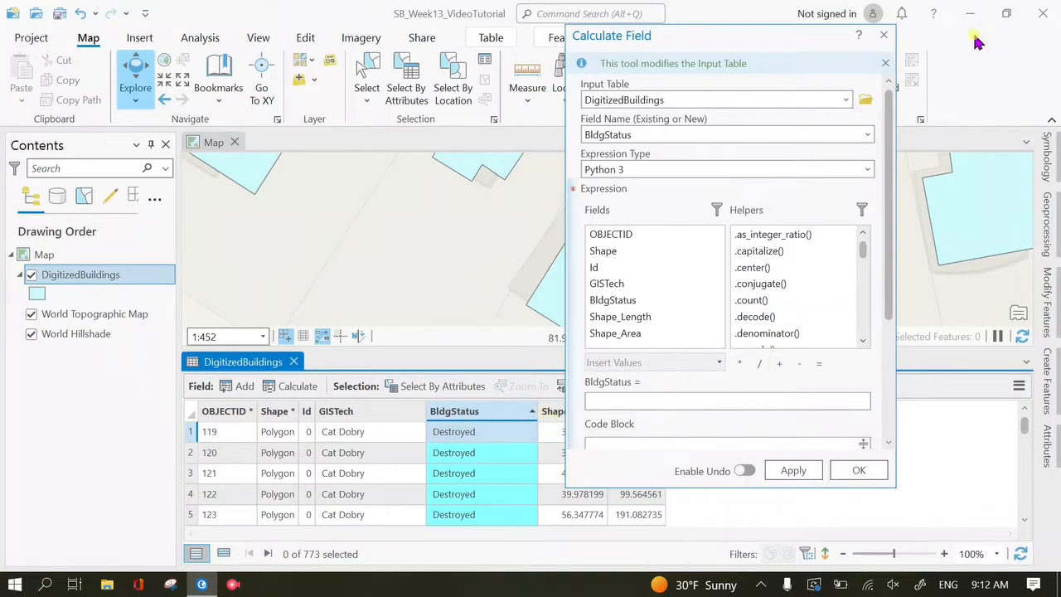
{"action": "left_click", "coordinate": [883, 34]}
{"action": "left_click", "coordinate": [442, 386]}
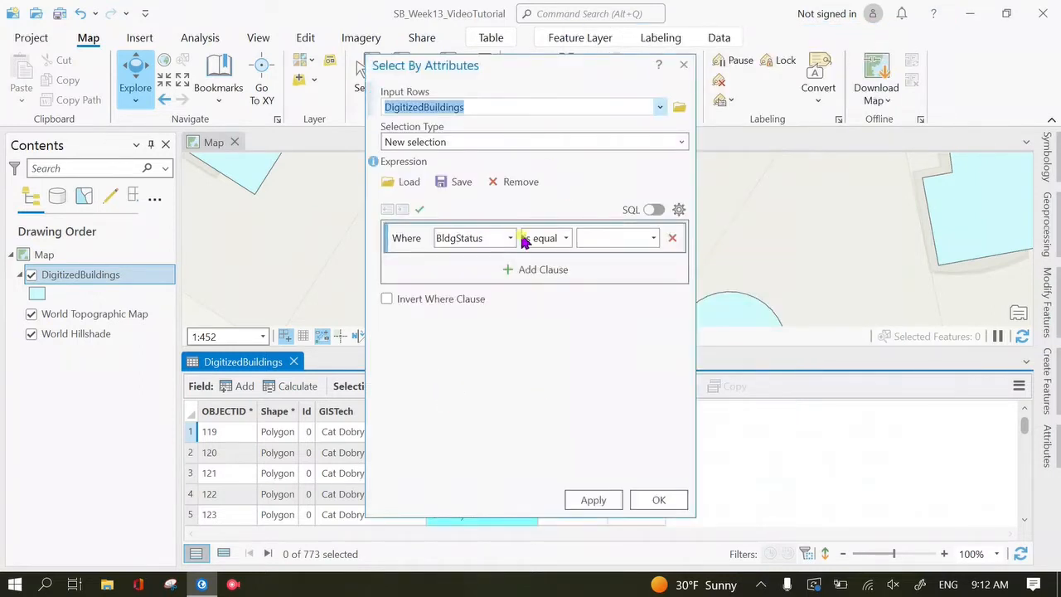
Step: Scroll through the BldgStatus value list twice, then close the query without selecting anything
{"action": "left_click", "coordinate": [653, 238]}
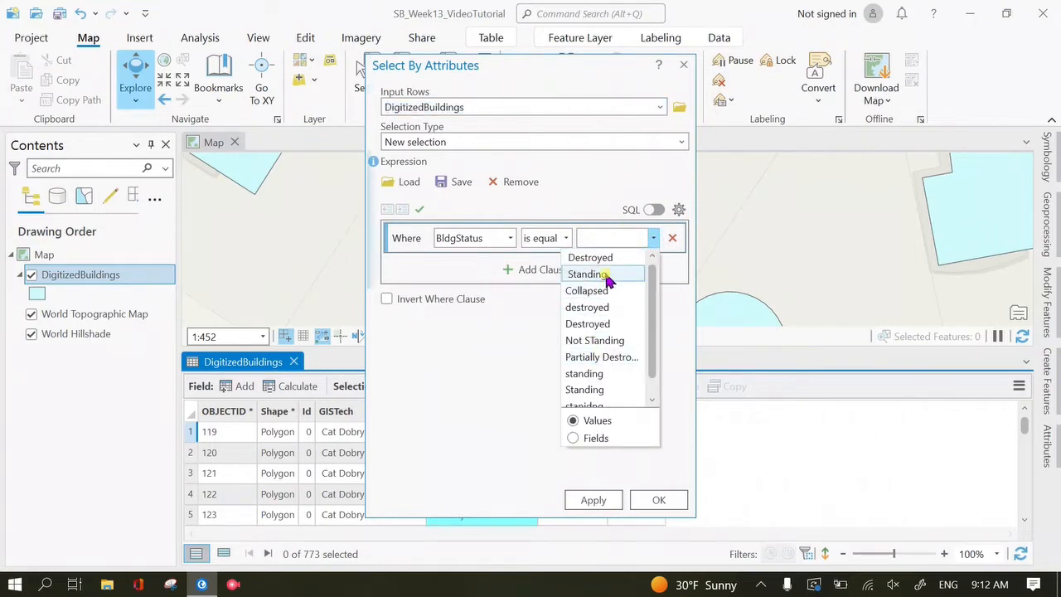
{"action": "left_click_drag", "start_coordinate": [651, 351], "coordinate": [652, 390]}
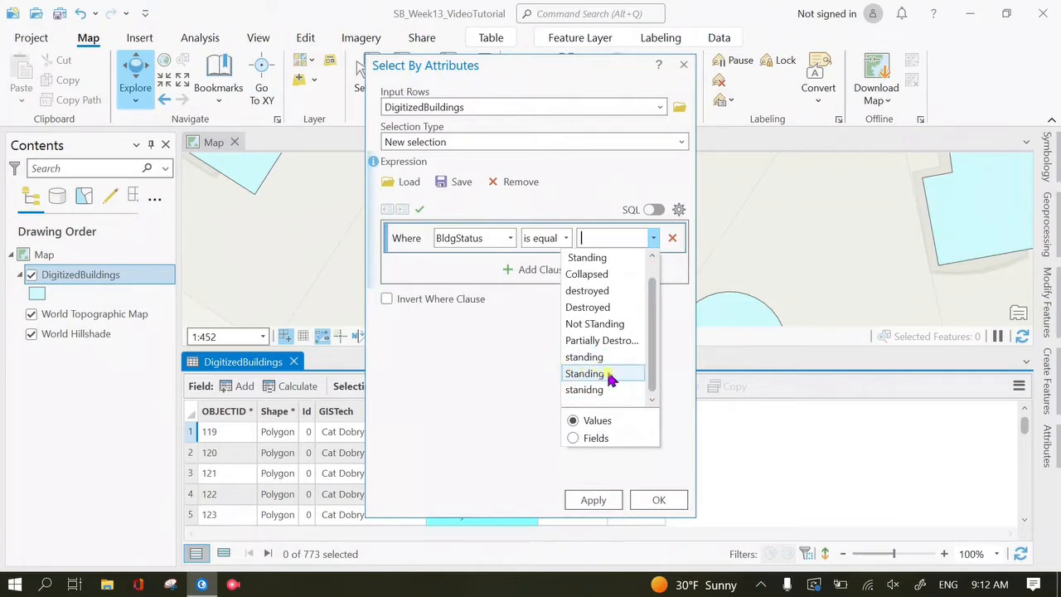
{"action": "left_click", "coordinate": [501, 386]}
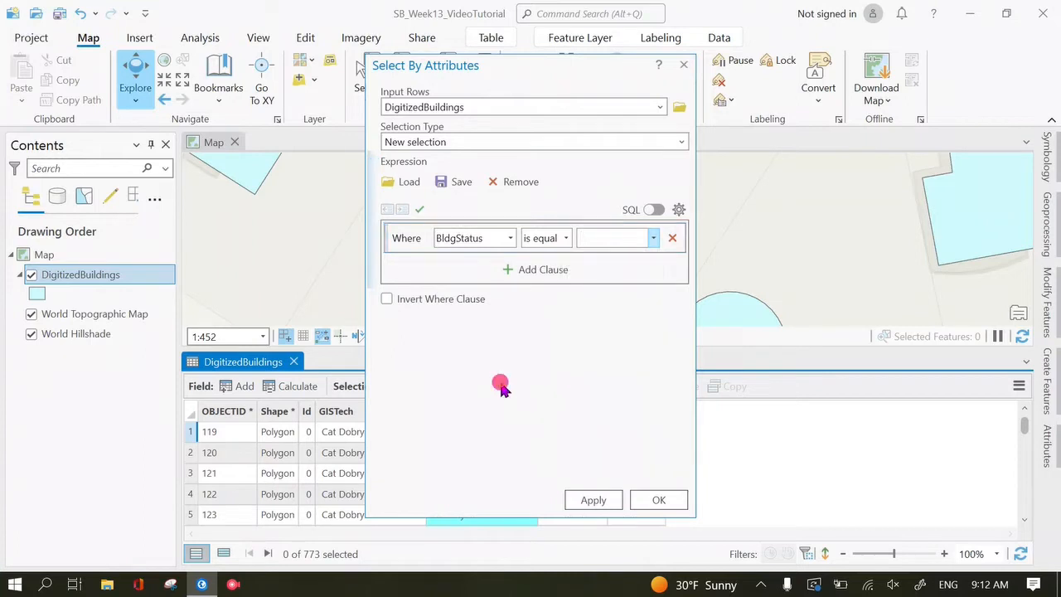
{"action": "left_click", "coordinate": [653, 238]}
{"action": "left_click_drag", "start_coordinate": [655, 333], "coordinate": [651, 304]}
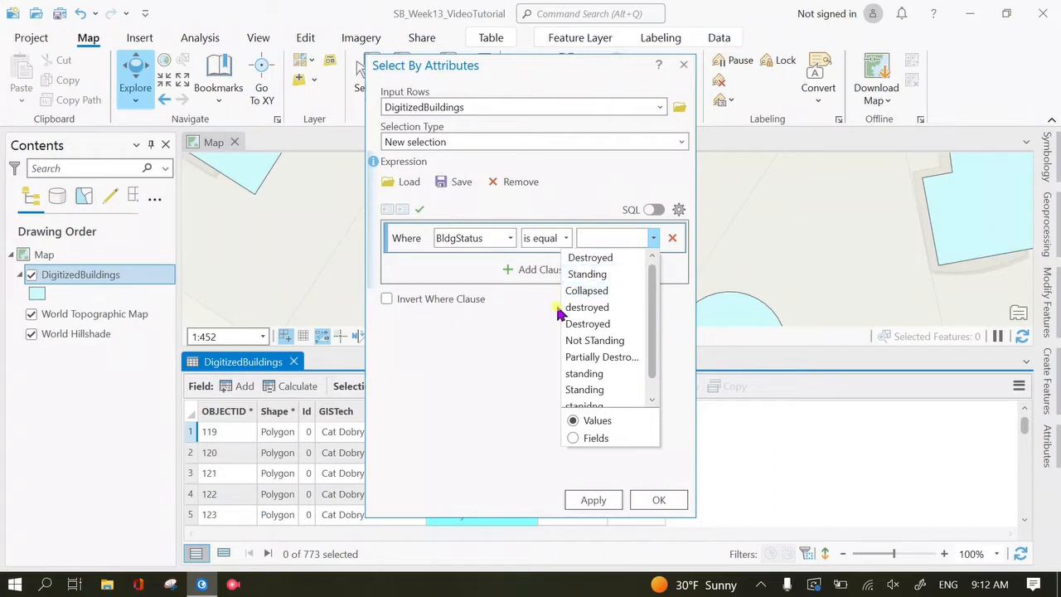
{"action": "left_click_drag", "start_coordinate": [655, 349], "coordinate": [654, 361]}
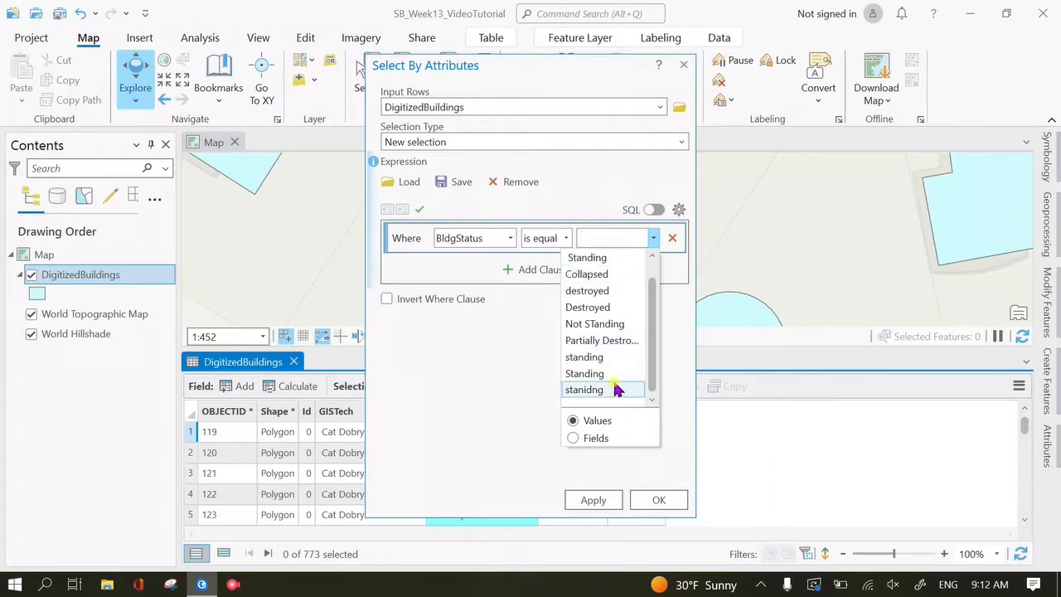
{"action": "left_click", "coordinate": [578, 474]}
{"action": "left_click", "coordinate": [683, 64]}
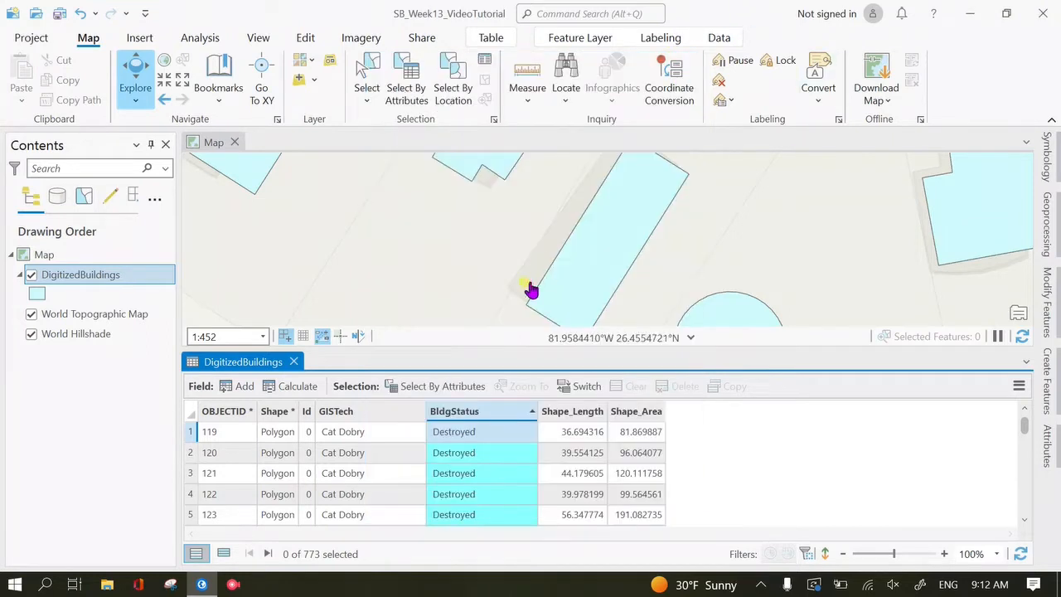
Step: Open Calculate Field on BldgStatus and insert the !BldgStatus! field into the expression
{"action": "right_click", "coordinate": [491, 414]}
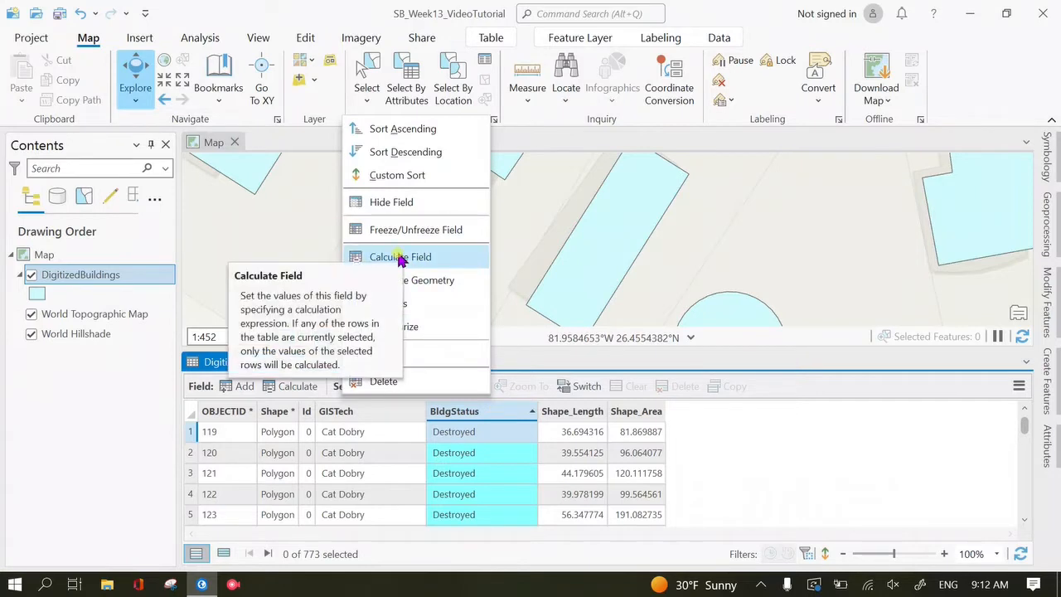
{"action": "left_click", "coordinate": [400, 259]}
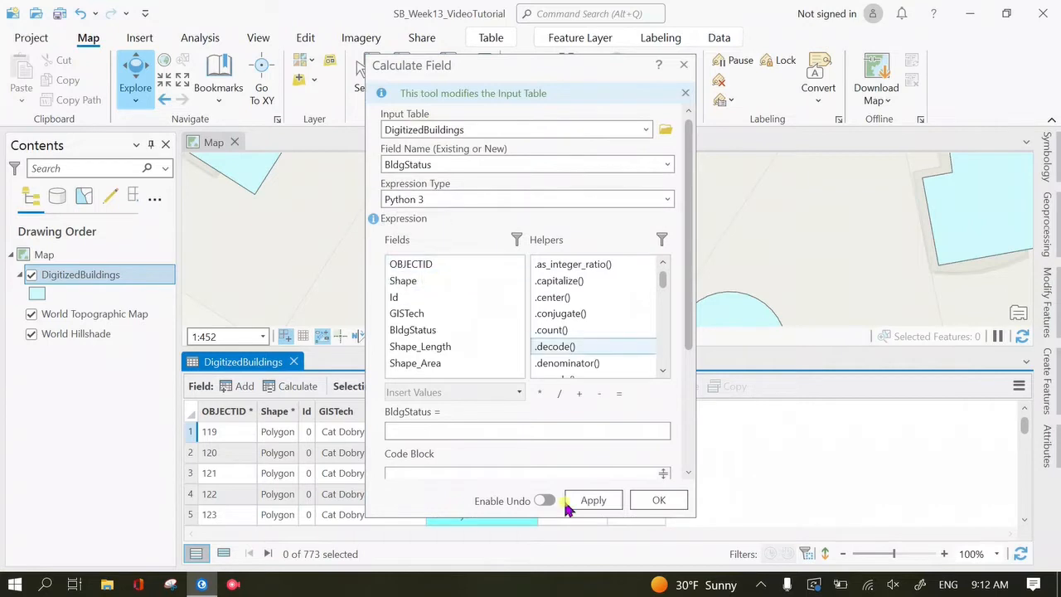
{"action": "left_click", "coordinate": [469, 431]}
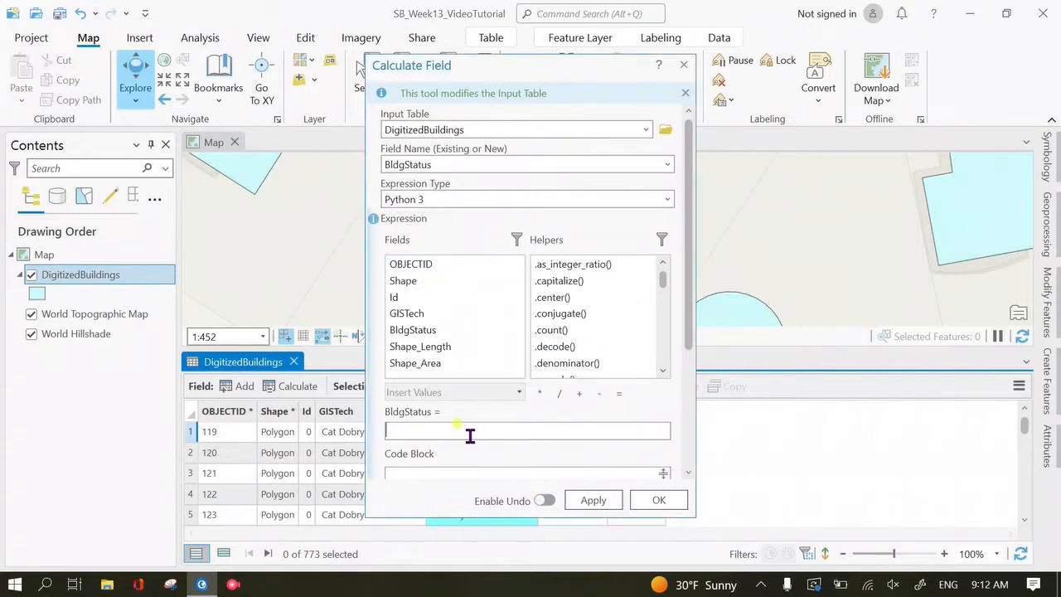
{"action": "double_click", "coordinate": [412, 329]}
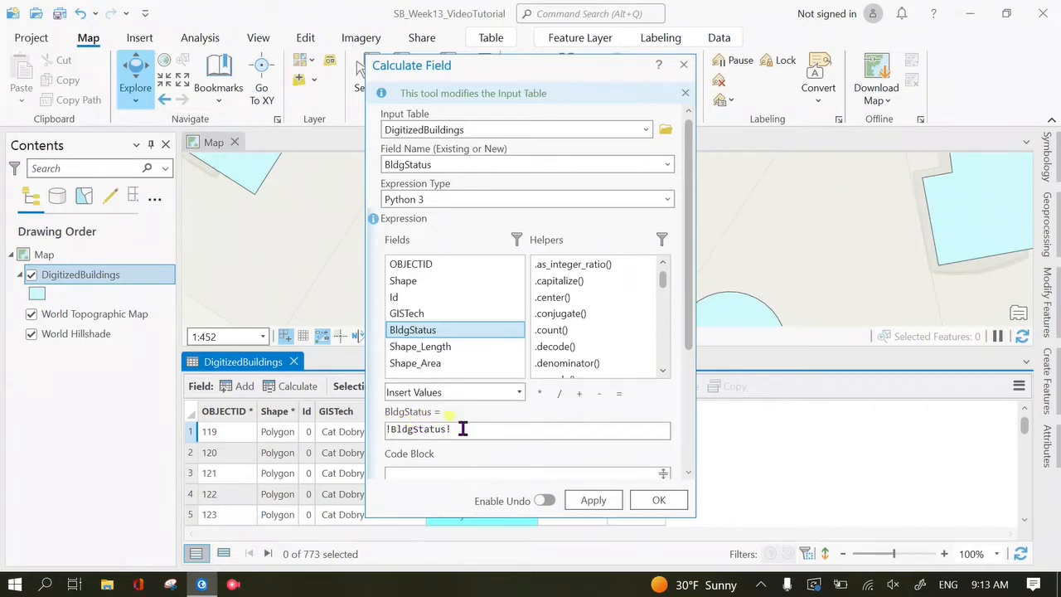
Step: Complete the expression as !BldgStatus!.replace(" Standing","Standing"), apply it, and close the calculator
{"action": "left_click", "coordinate": [590, 426]}
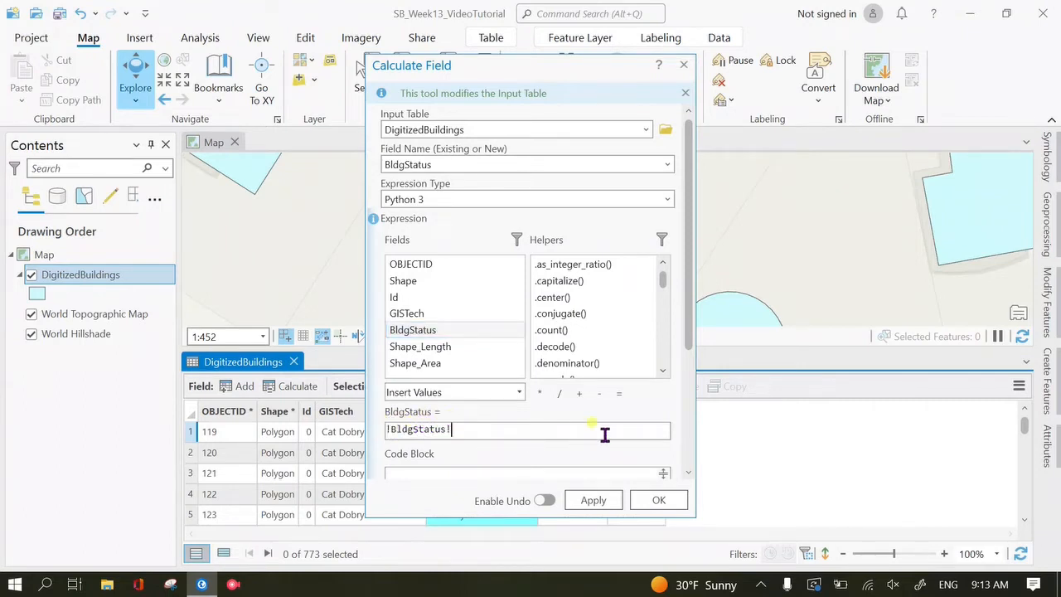
{"action": "scroll", "coordinate": [591, 312], "scroll_direction": "down", "scroll_amount": 8}
{"action": "scroll", "coordinate": [591, 313], "scroll_direction": "down", "scroll_amount": 5}
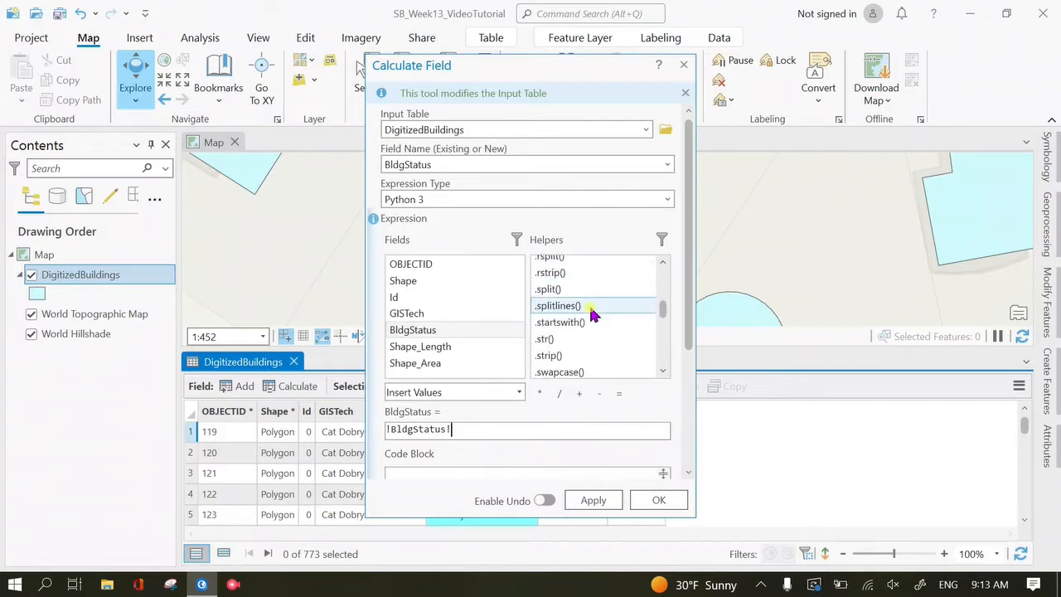
{"action": "scroll", "coordinate": [626, 321], "scroll_direction": "down", "scroll_amount": 2}
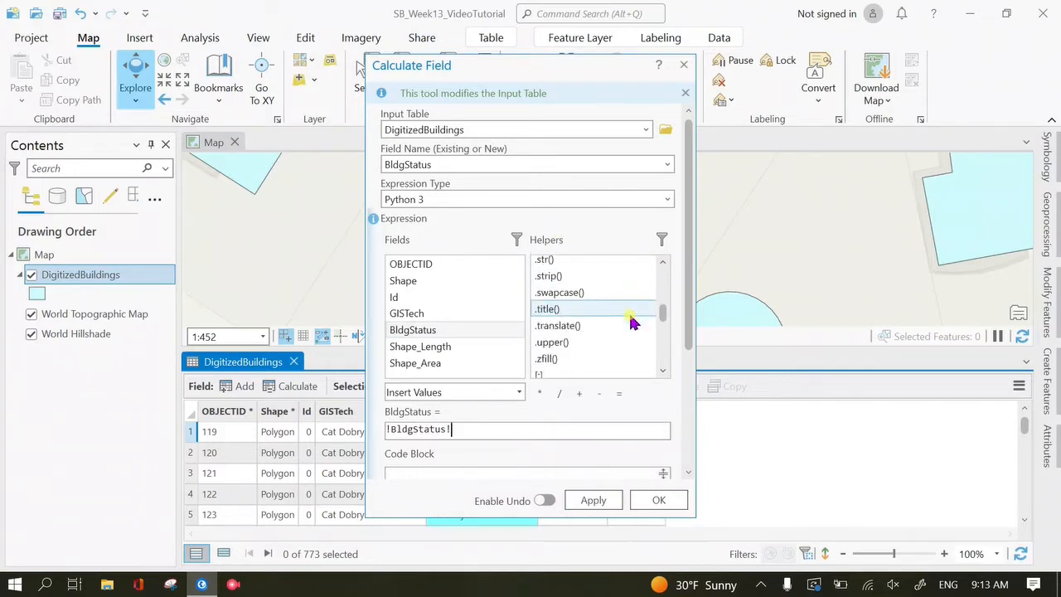
{"action": "scroll", "coordinate": [630, 322], "scroll_direction": "up", "scroll_amount": 3}
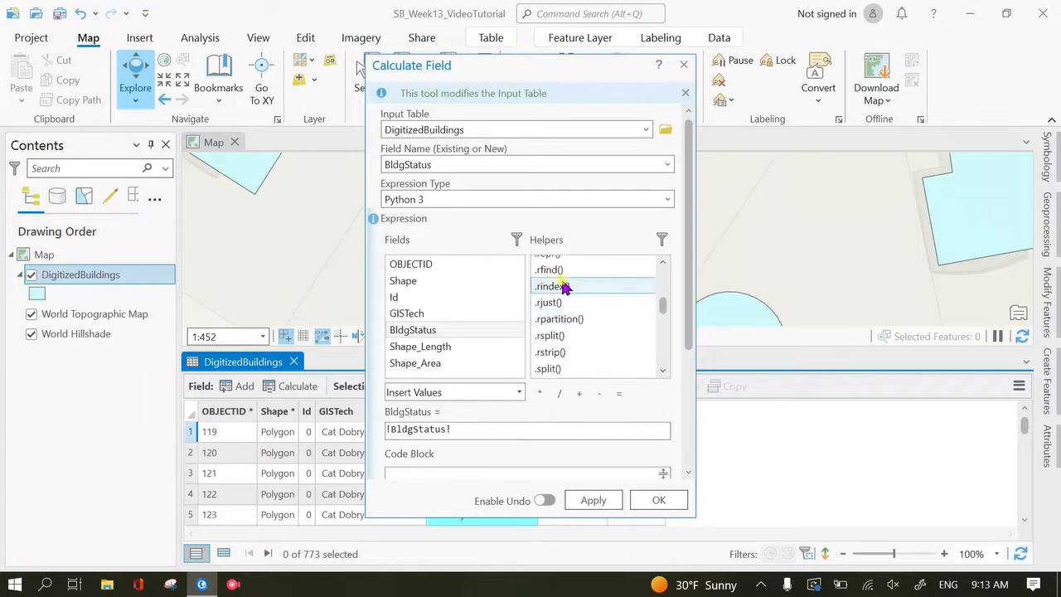
{"action": "scroll", "coordinate": [604, 328], "scroll_direction": "up", "scroll_amount": 1}
{"action": "double_click", "coordinate": [558, 276]}
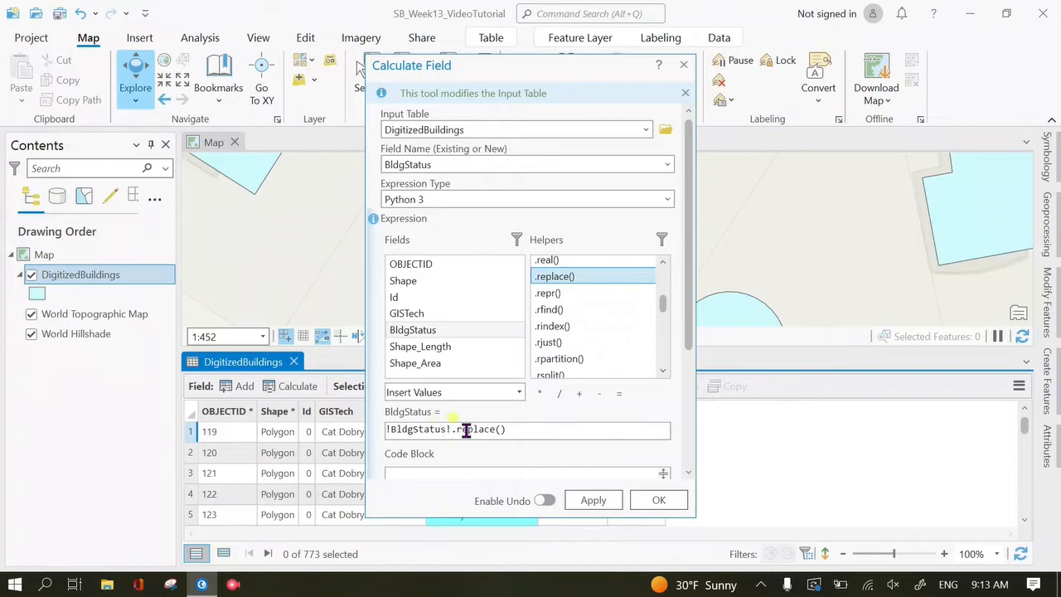
{"action": "left_click", "coordinate": [502, 428]}
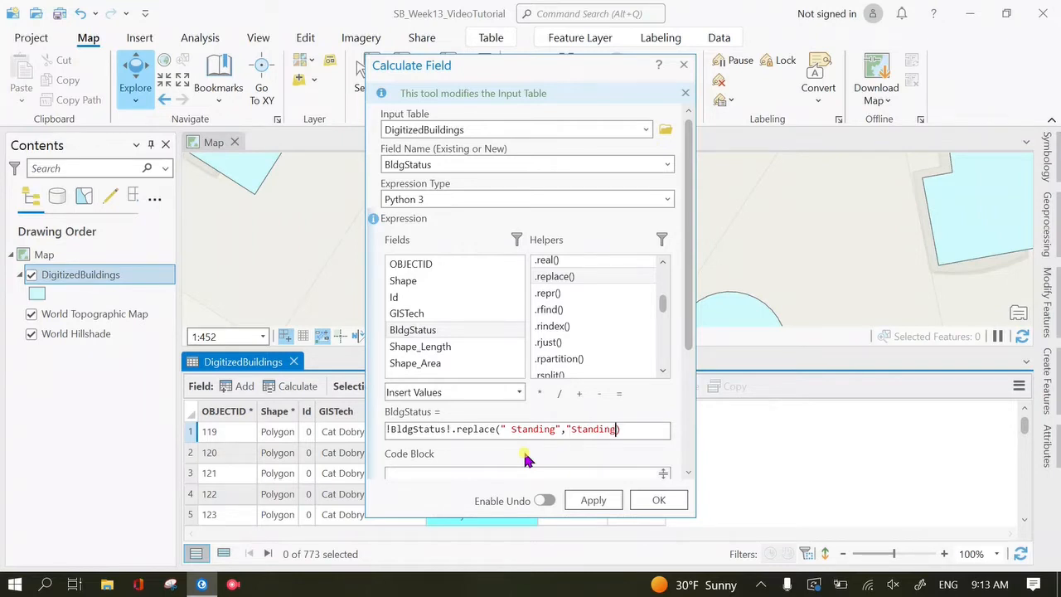
{"action": "left_click", "coordinate": [583, 502]}
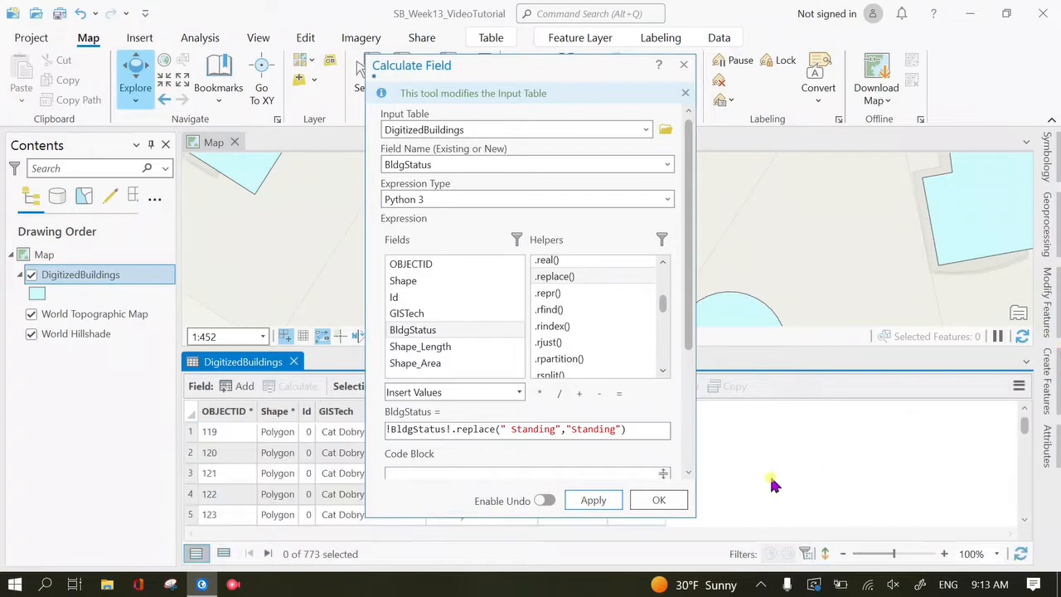
{"action": "left_click", "coordinate": [682, 65]}
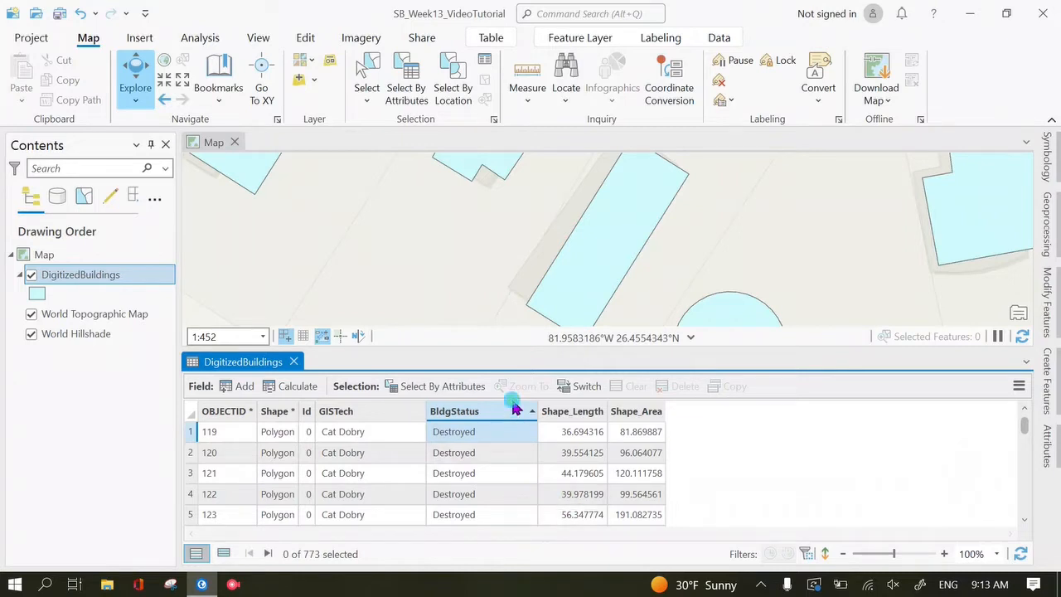
Step: Check the existing BldgStatus values in Select By Attributes without selecting anything
{"action": "left_click", "coordinate": [469, 386]}
{"action": "left_click", "coordinate": [653, 238]}
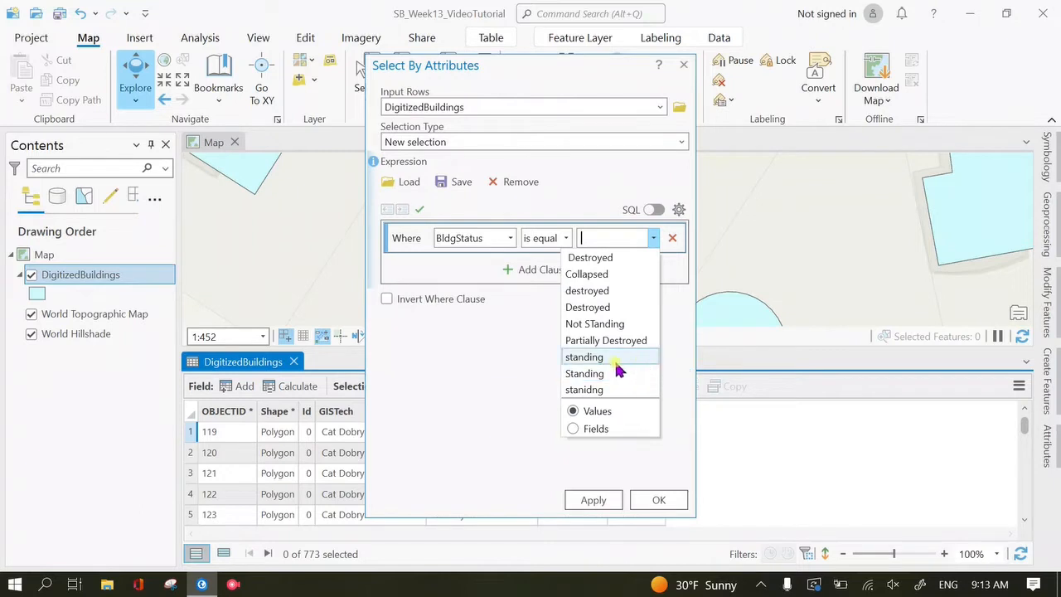
{"action": "left_click", "coordinate": [675, 462]}
{"action": "left_click", "coordinate": [683, 64]}
Step: Recalculate BldgStatus with replace("standing","Standing") to capitalize lowercase standing values
{"action": "left_click", "coordinate": [479, 414]}
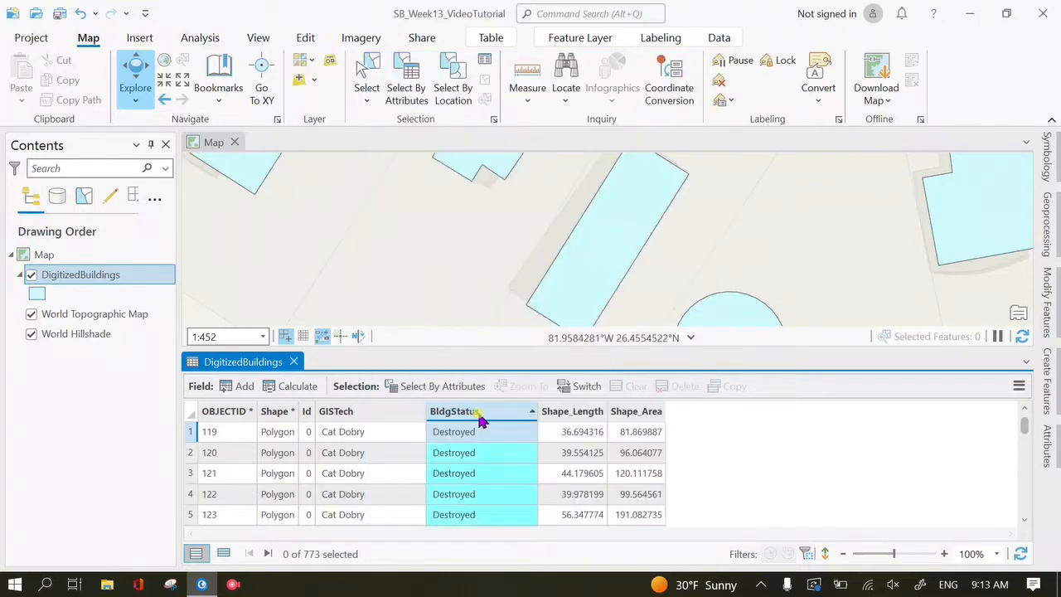
{"action": "right_click", "coordinate": [487, 413]}
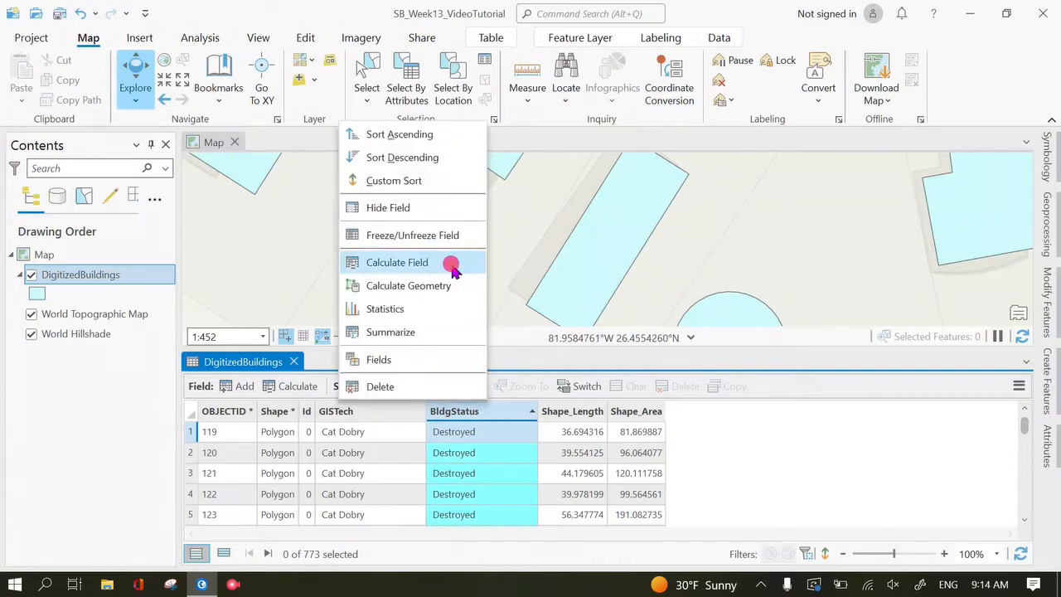
{"action": "left_click", "coordinate": [452, 269]}
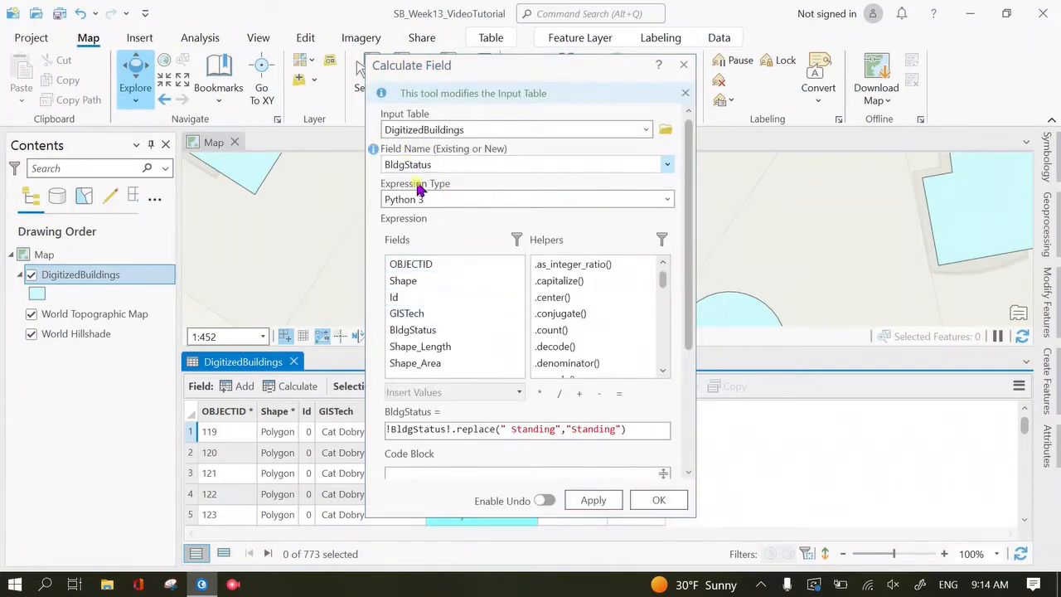
{"action": "left_click", "coordinate": [554, 428]}
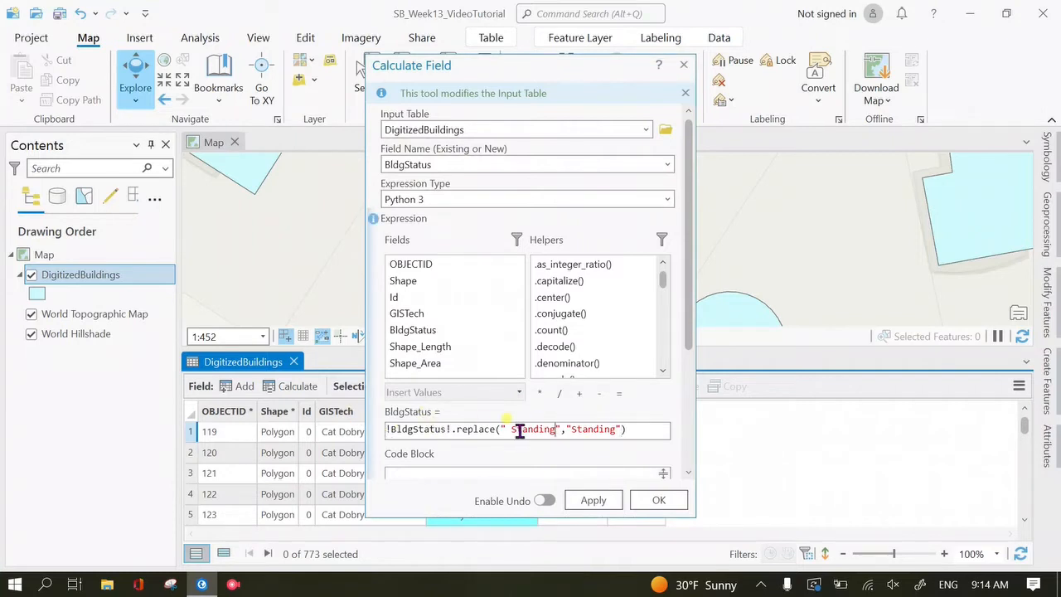
{"action": "key", "text": "BackSpace"}
{"action": "key", "text": "BackSpace"}
{"action": "key", "text": "BackSpace"}
{"action": "key", "text": "BackSpace"}
{"action": "key", "text": "BackSpace"}
{"action": "key", "text": "BackSpace"}
{"action": "key", "text": "BackSpace"}
{"action": "key", "text": "BackSpace"}
{"action": "key", "text": "BackSpace"}
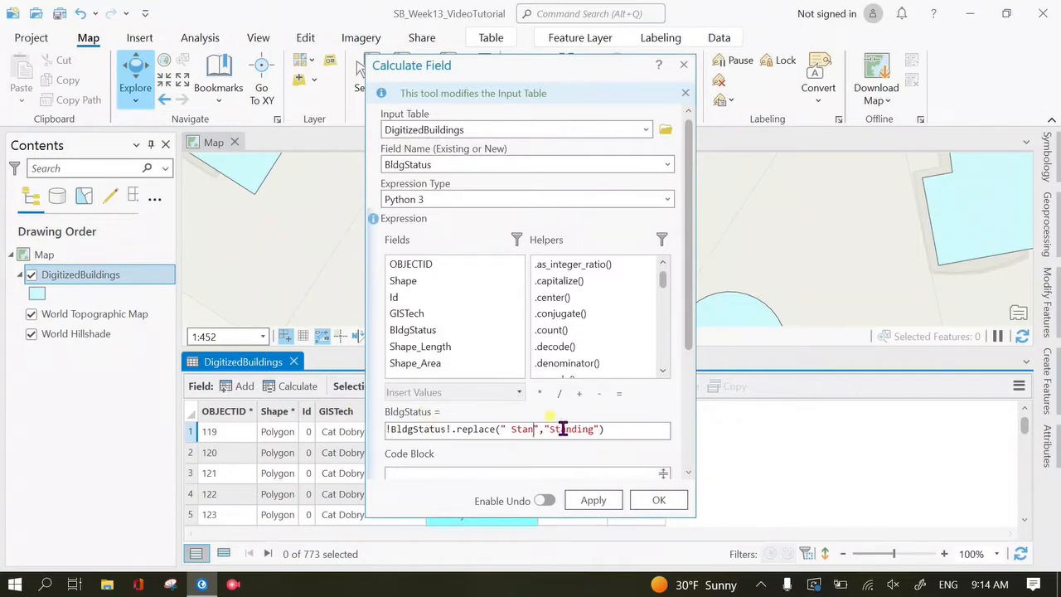
{"action": "key", "text": "BackSpace"}
{"action": "type", "text": "\"standing"}
{"action": "left_click", "coordinate": [587, 502]}
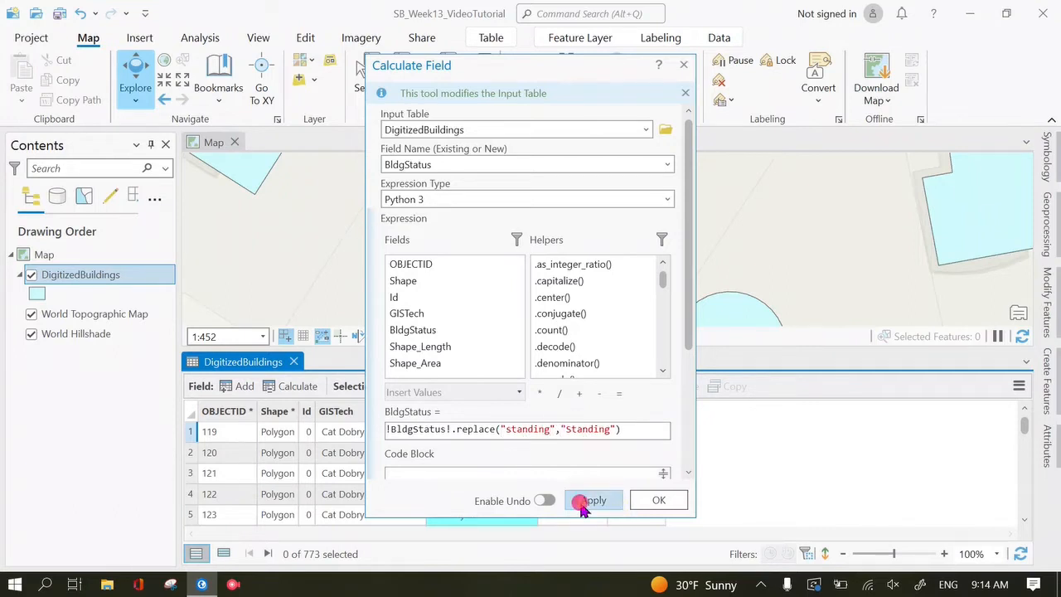
Step: Run replace("stanidng","Standing") to fix the misspelling, then reopen Select By Attributes
{"action": "left_click", "coordinate": [531, 429]}
{"action": "key", "text": "BackSpace"}
{"action": "key", "text": "BackSpace"}
{"action": "type", "text": "id"}
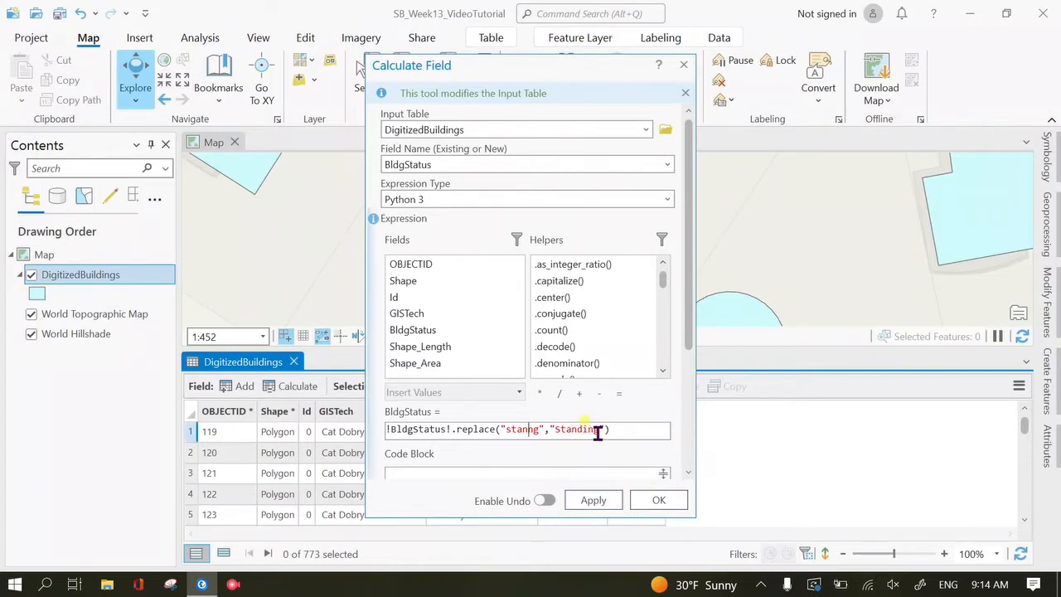
{"action": "left_click", "coordinate": [588, 500]}
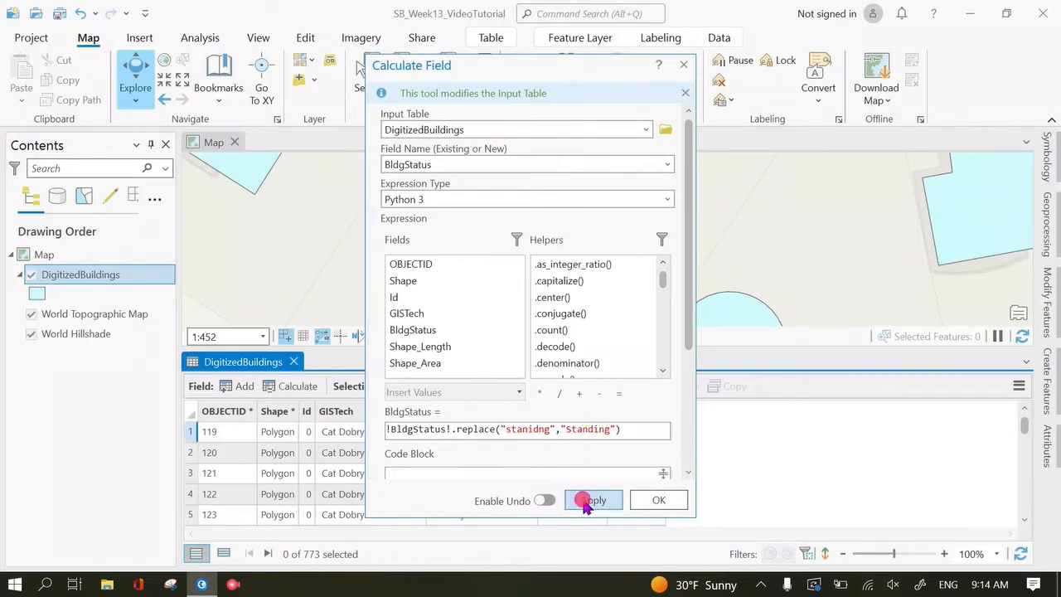
{"action": "left_click", "coordinate": [683, 66]}
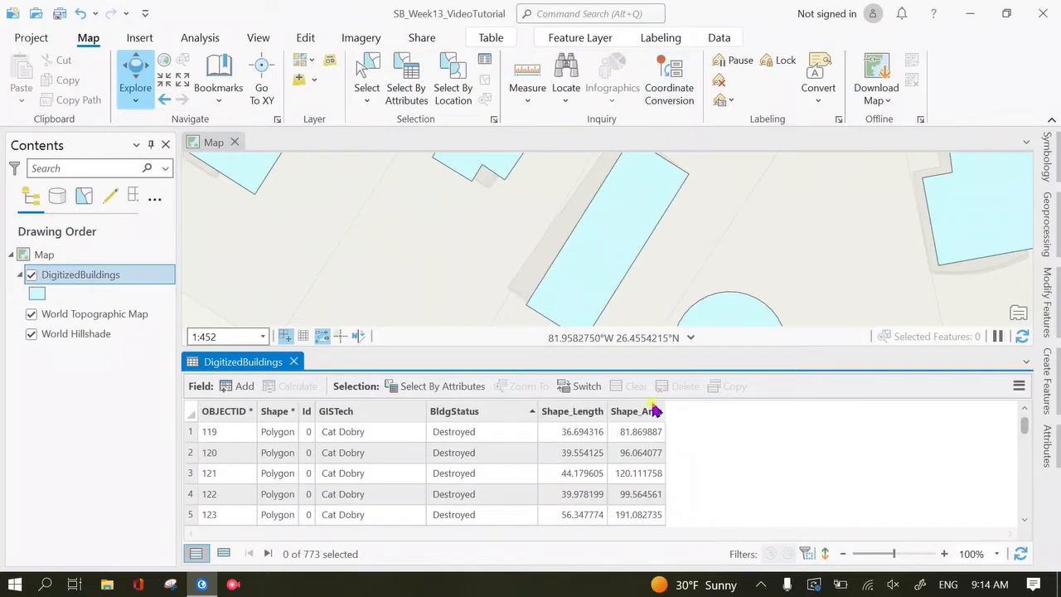
{"action": "left_click", "coordinate": [403, 386]}
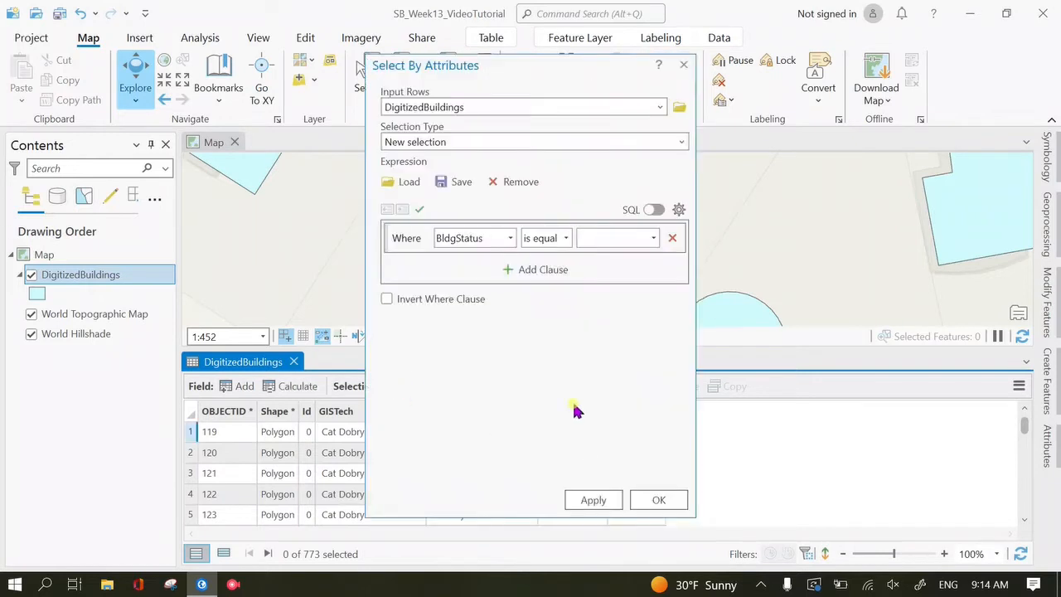
Step: Confirm in the value list that Standing is the only remaining standing variant
{"action": "left_click", "coordinate": [653, 238]}
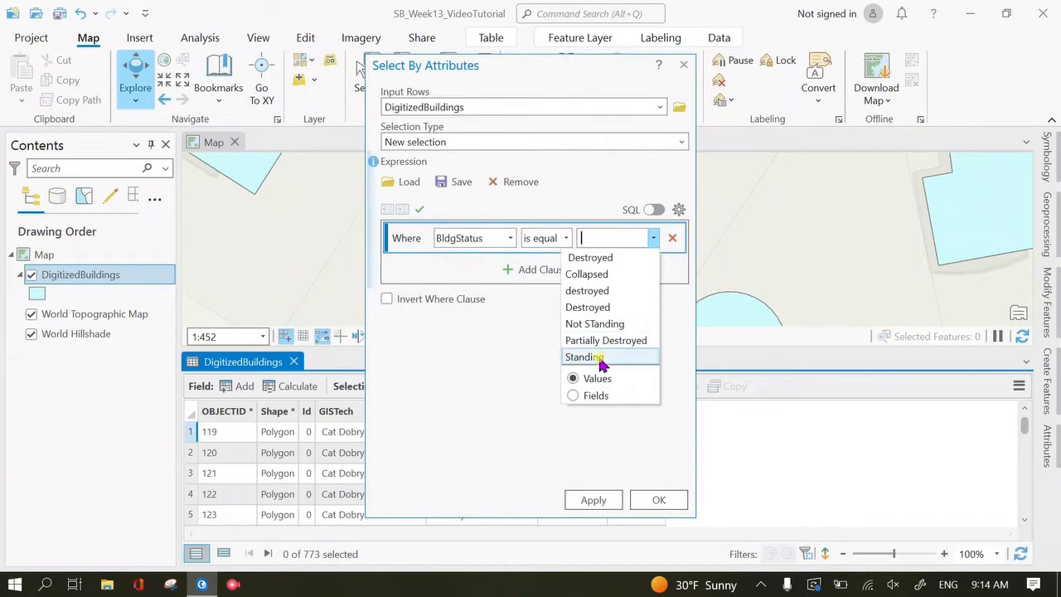
{"action": "left_click", "coordinate": [653, 440]}
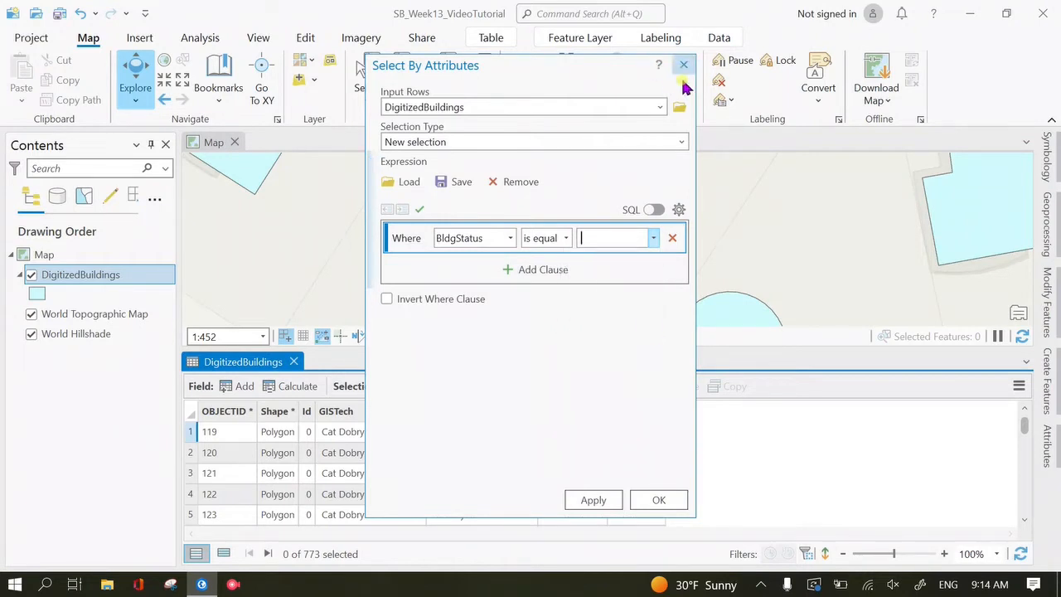
{"action": "left_click", "coordinate": [682, 65]}
Step: Save the project and enlarge the attribute table to fill the view
{"action": "left_click", "coordinate": [300, 41]}
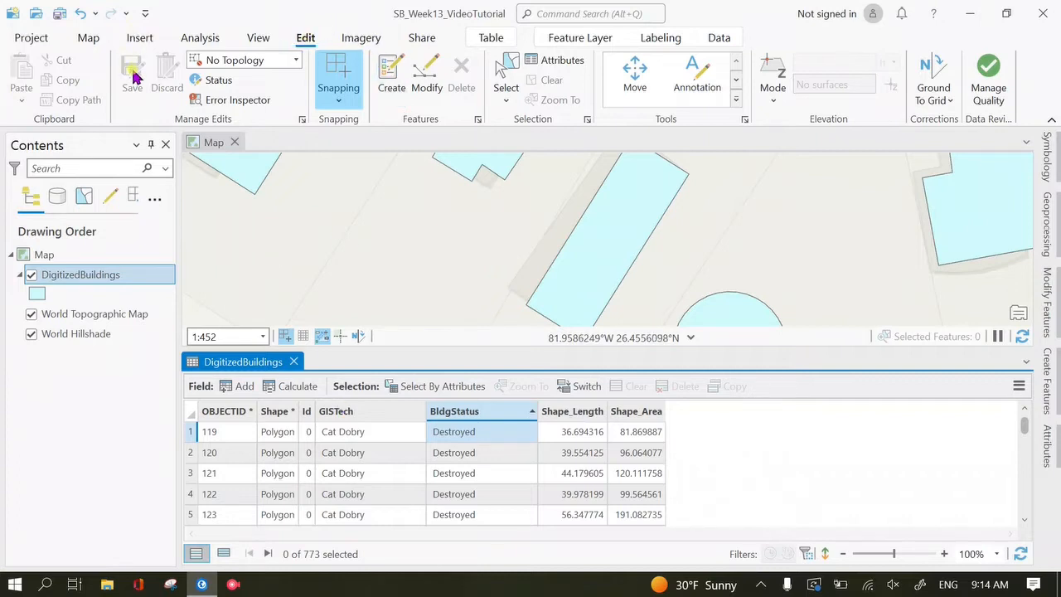
{"action": "left_click", "coordinate": [58, 13]}
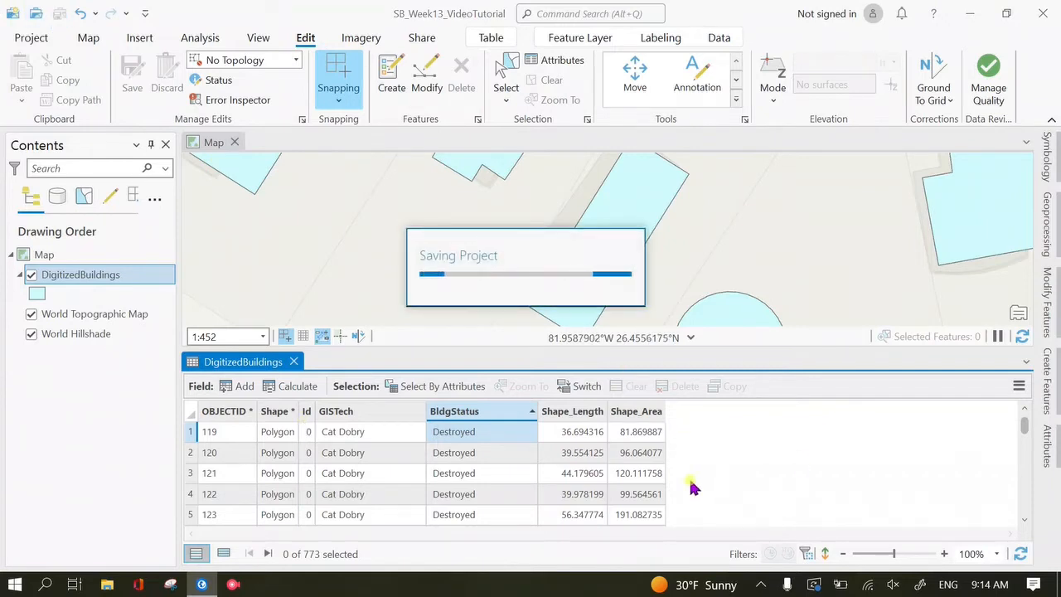
{"action": "left_click_drag", "start_coordinate": [493, 348], "coordinate": [440, 134]}
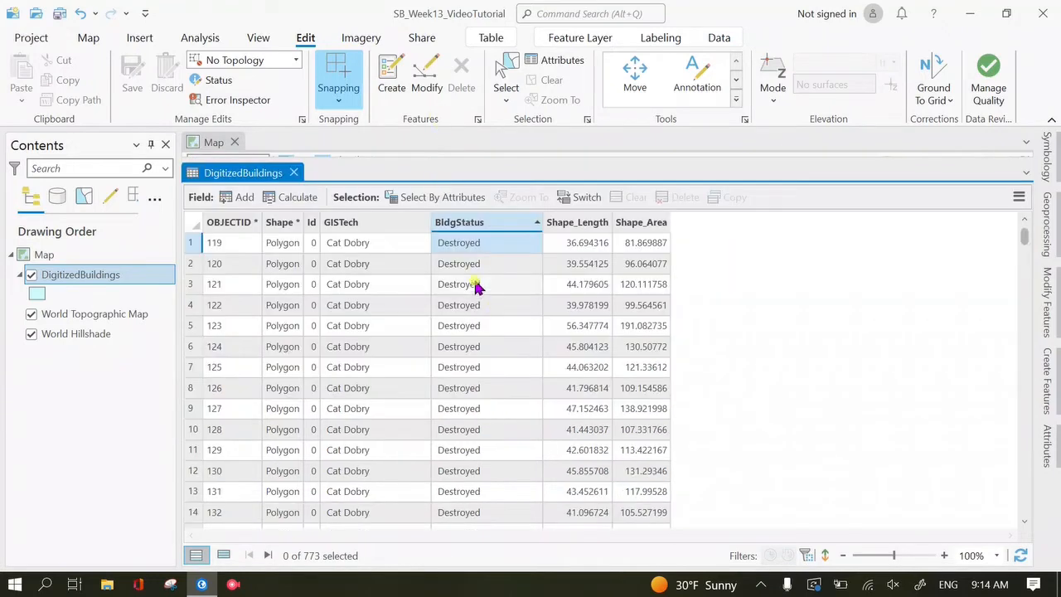
{"action": "scroll", "coordinate": [492, 332], "scroll_direction": "down", "scroll_amount": 3}
{"action": "scroll", "coordinate": [492, 332], "scroll_direction": "up", "scroll_amount": 3}
{"action": "left_click", "coordinate": [440, 197]}
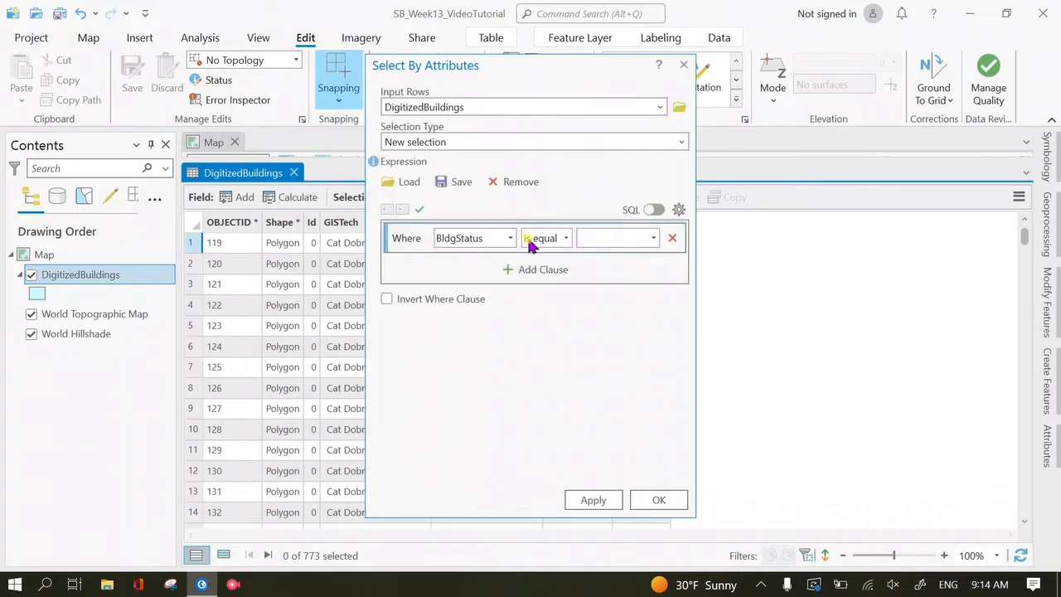
{"action": "left_click", "coordinate": [567, 238]}
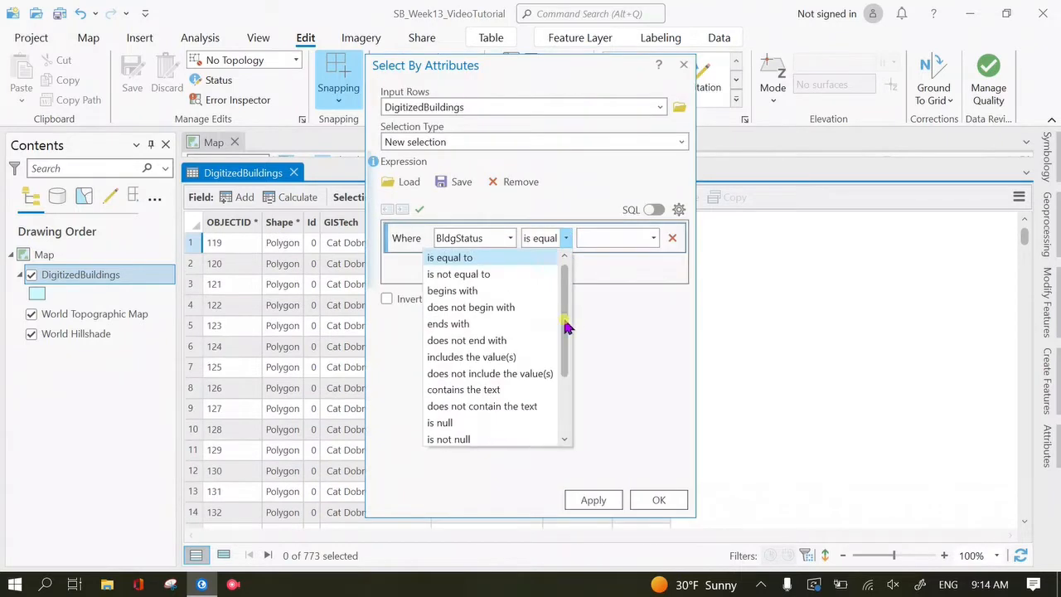
{"action": "left_click", "coordinate": [513, 239]}
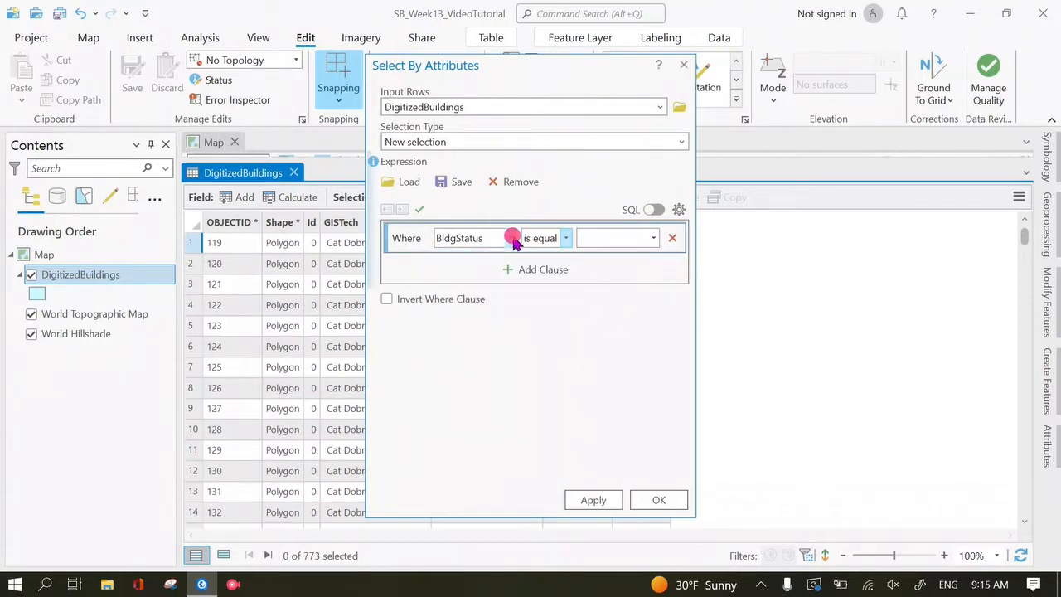
{"action": "left_click", "coordinate": [653, 238]}
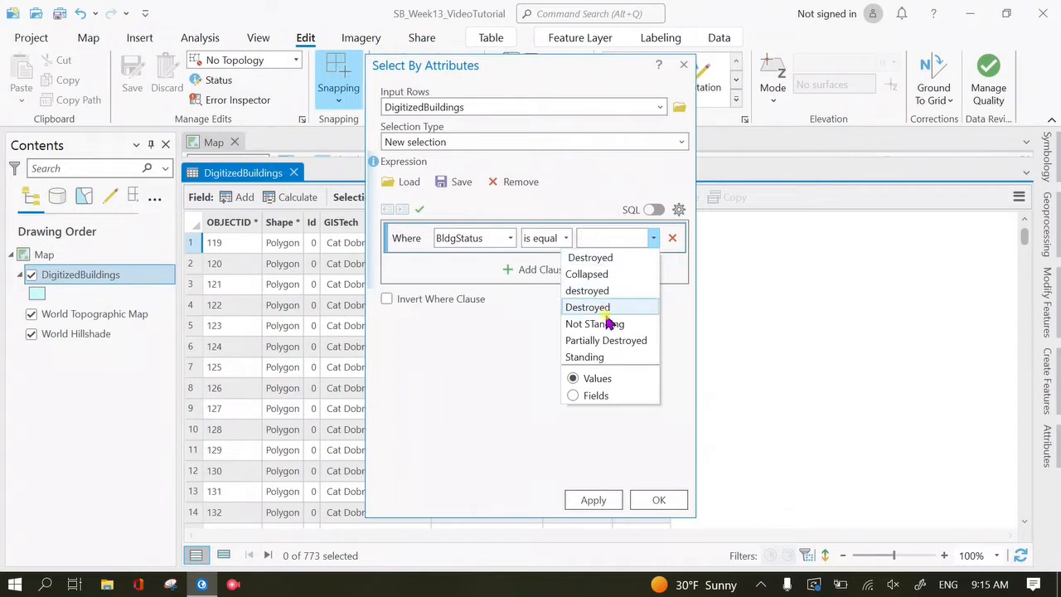
{"action": "left_click", "coordinate": [573, 403]}
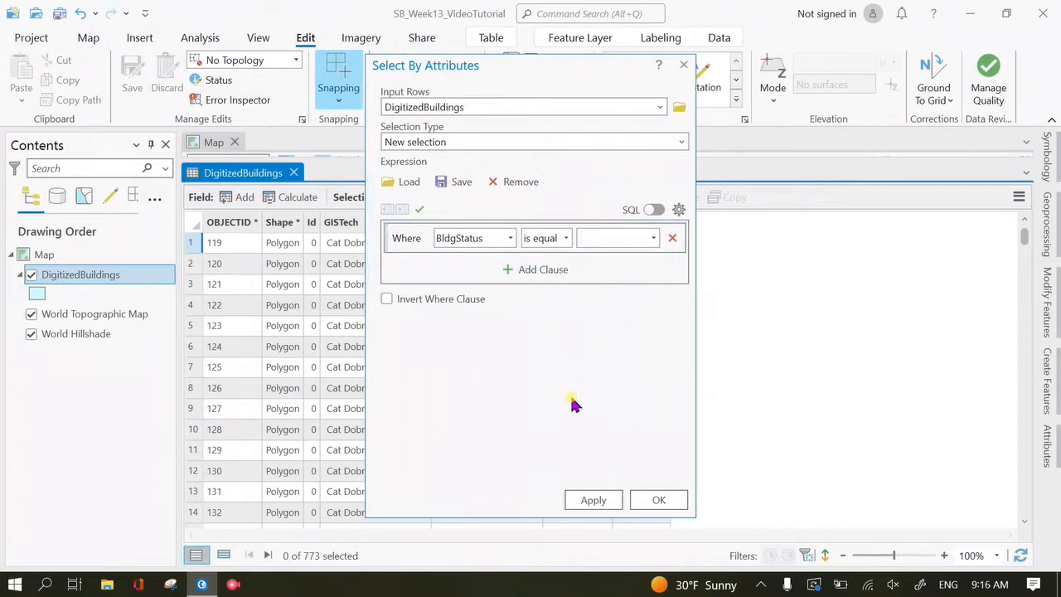
{"action": "left_click", "coordinate": [654, 238]}
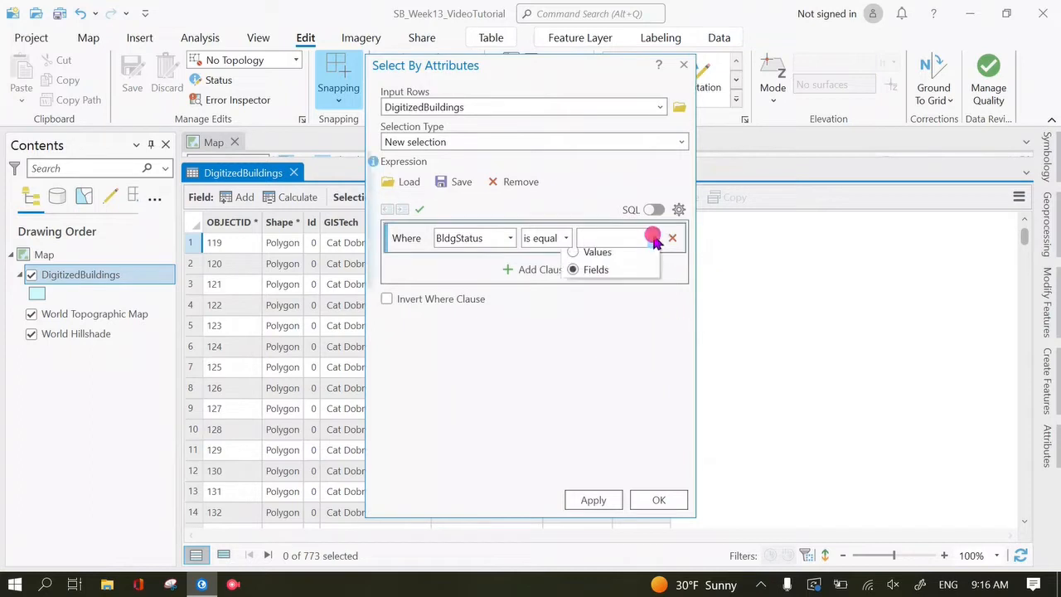
{"action": "left_click", "coordinate": [573, 295]}
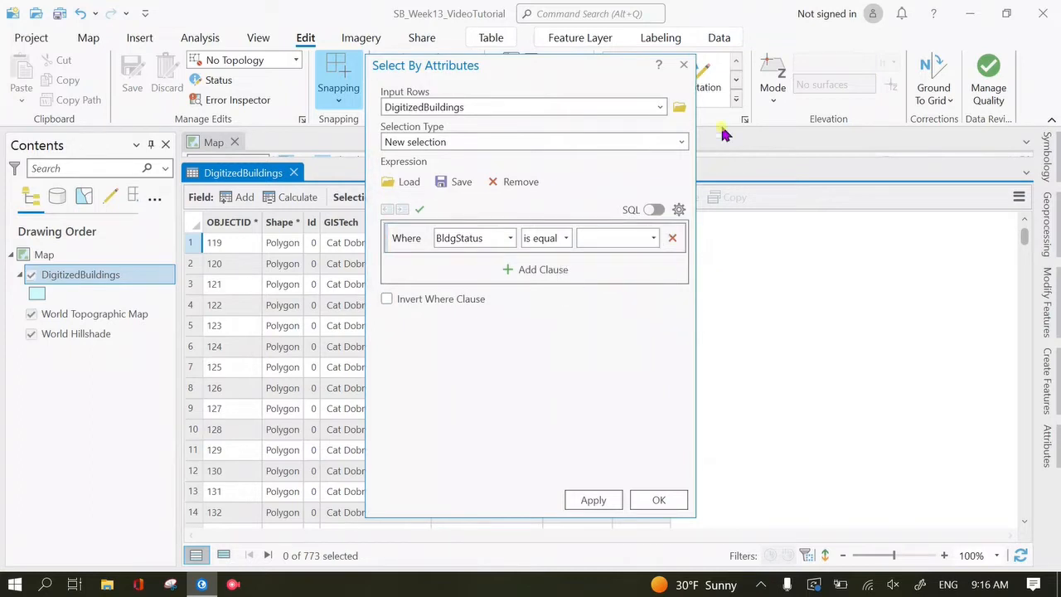
{"action": "left_click", "coordinate": [683, 65]}
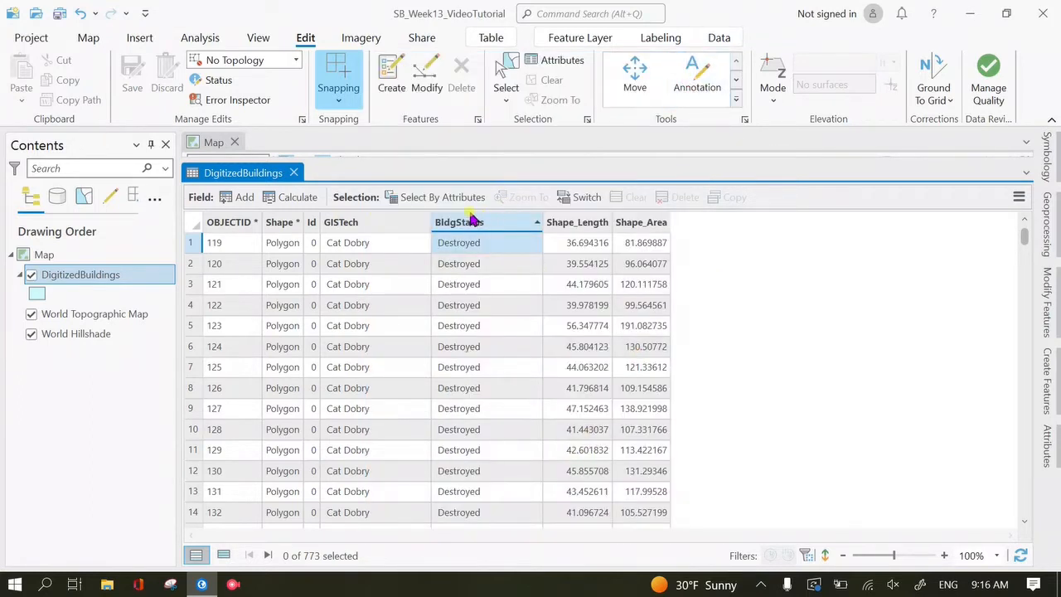
{"action": "right_click", "coordinate": [470, 230]}
Step: Run Calculate Field with !BldgStatus!.replace(" Destroyed","Destroyed") to strip the leading space
{"action": "left_click", "coordinate": [379, 238]}
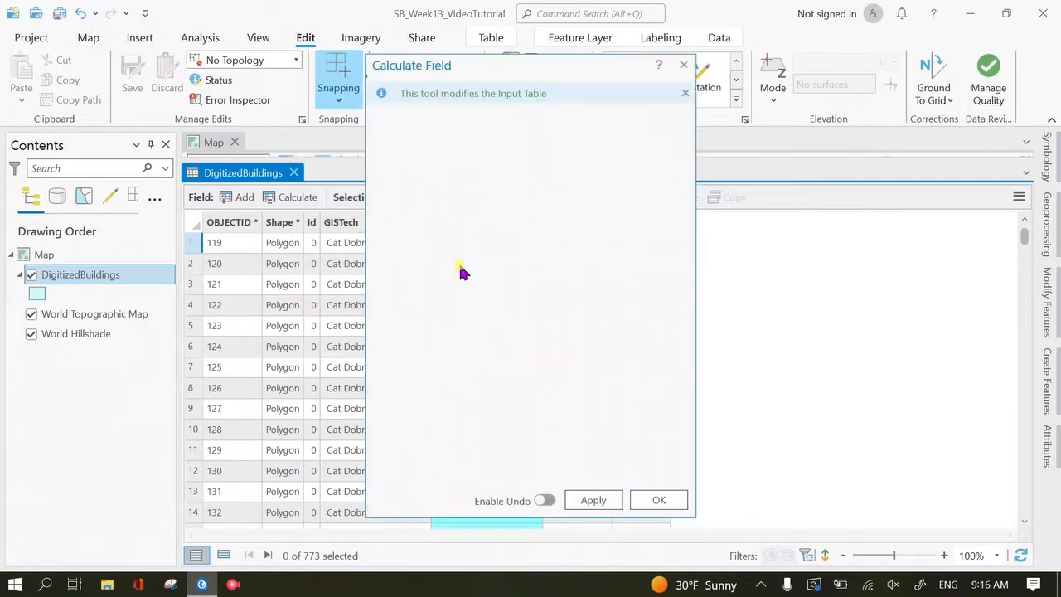
{"action": "left_click", "coordinate": [551, 429]}
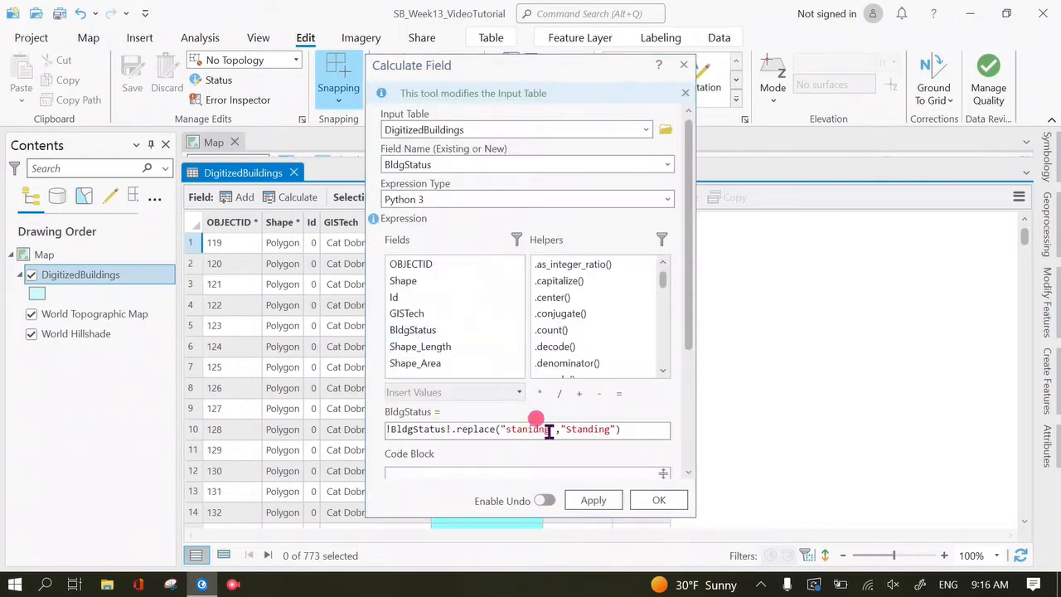
{"action": "key", "text": "BackSpace"}
{"action": "key", "text": "BackSpace"}
{"action": "key", "text": "BackSpace"}
{"action": "key", "text": "BackSpace"}
{"action": "key", "text": "BackSpace"}
{"action": "key", "text": "BackSpace"}
{"action": "key", "text": "BackSpace"}
{"action": "key", "text": "BackSpace"}
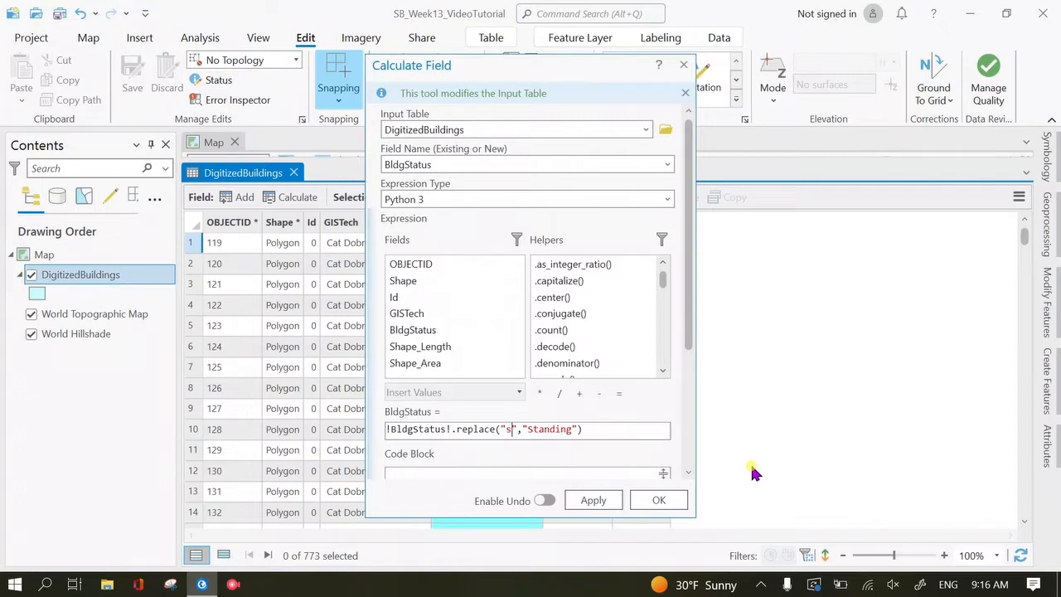
{"action": "type", "text": "Destroyed"}
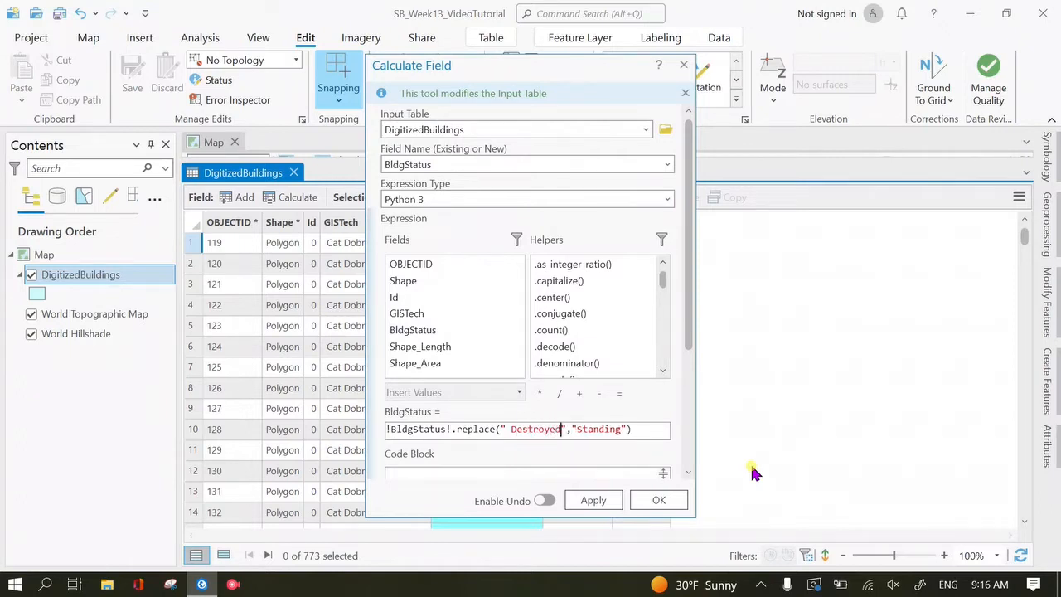
{"action": "key", "text": "Right"}
{"action": "key", "text": "Right"}
{"action": "key", "text": "Right"}
{"action": "key", "text": "Right"}
{"action": "key", "text": "Right"}
{"action": "key", "text": "Right"}
{"action": "key", "text": "Right"}
{"action": "key", "text": "Right"}
{"action": "key", "text": "Right"}
{"action": "key", "text": "Right"}
{"action": "key", "text": "Right"}
{"action": "key", "text": "BackSpace"}
{"action": "key", "text": "BackSpace"}
{"action": "key", "text": "BackSpace"}
{"action": "key", "text": "BackSpace"}
{"action": "key", "text": "BackSpace"}
{"action": "key", "text": "BackSpace"}
{"action": "key", "text": "BackSpace"}
{"action": "key", "text": "BackSpace"}
{"action": "type", "text": "Destroyed"}
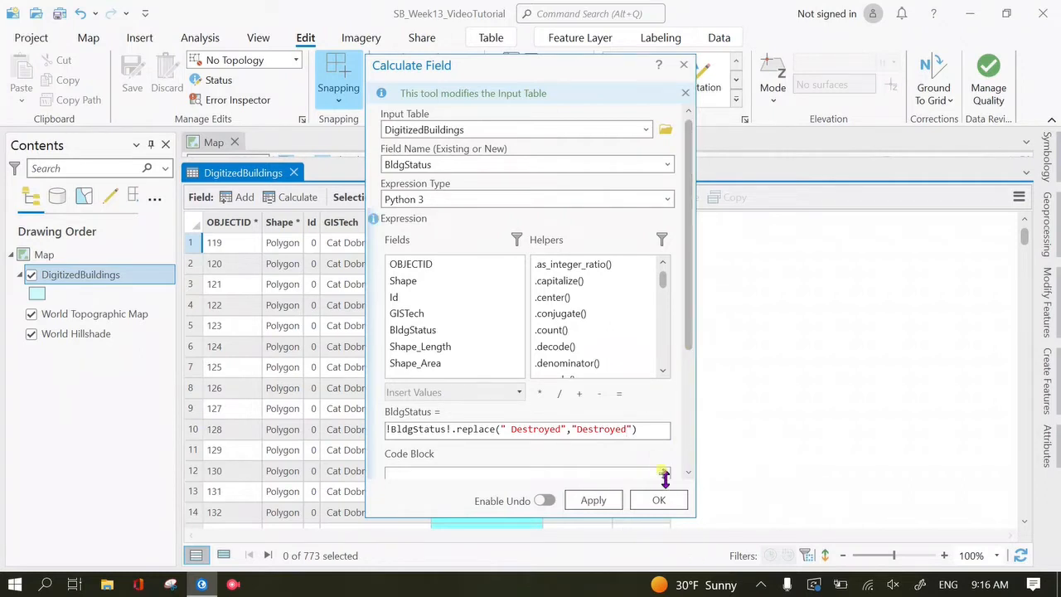
{"action": "left_click", "coordinate": [659, 501]}
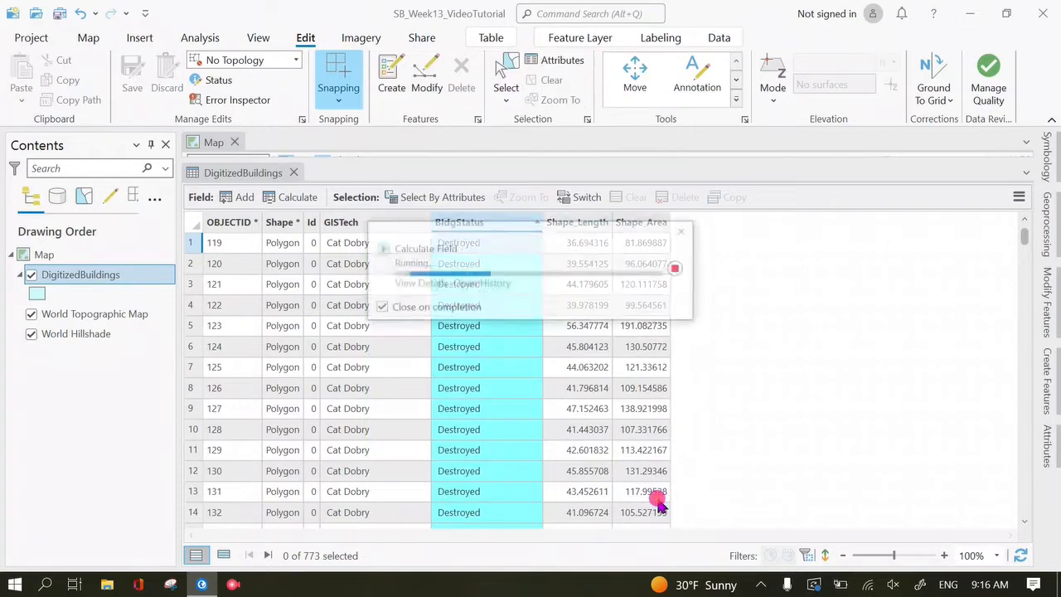
{"action": "left_click", "coordinate": [504, 221]}
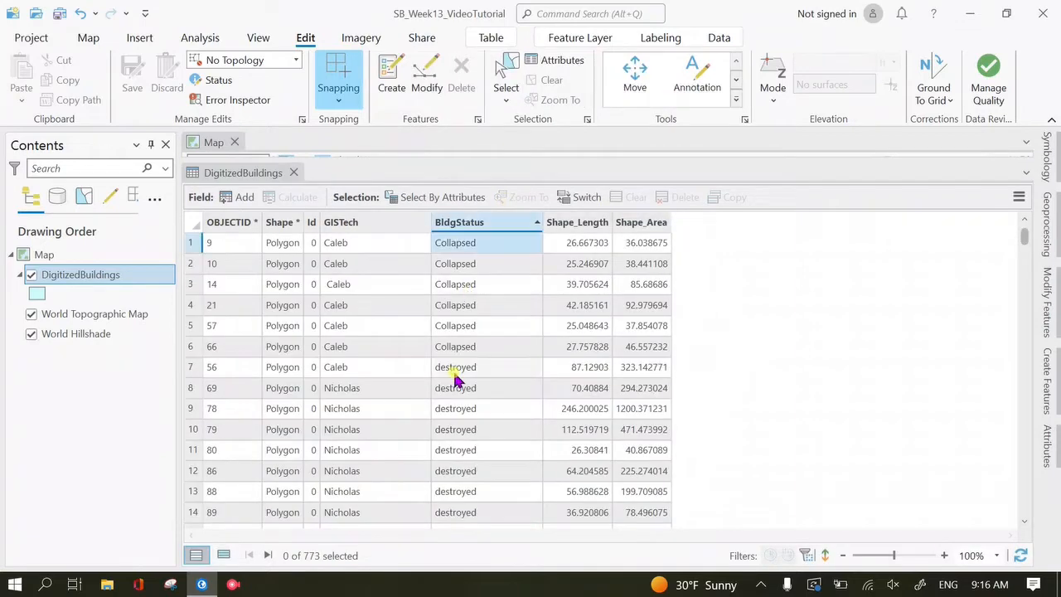
Step: Recode lowercase 'destroyed' and 'Collapsed' BldgStatus values as Destroyed with replace()
{"action": "right_click", "coordinate": [477, 229]}
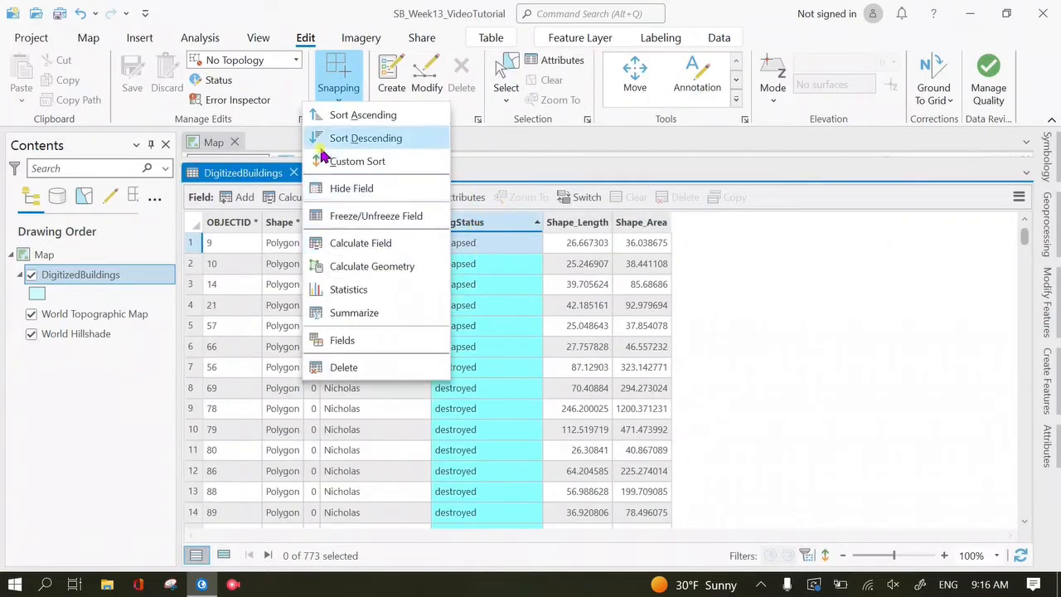
{"action": "left_click", "coordinate": [403, 243]}
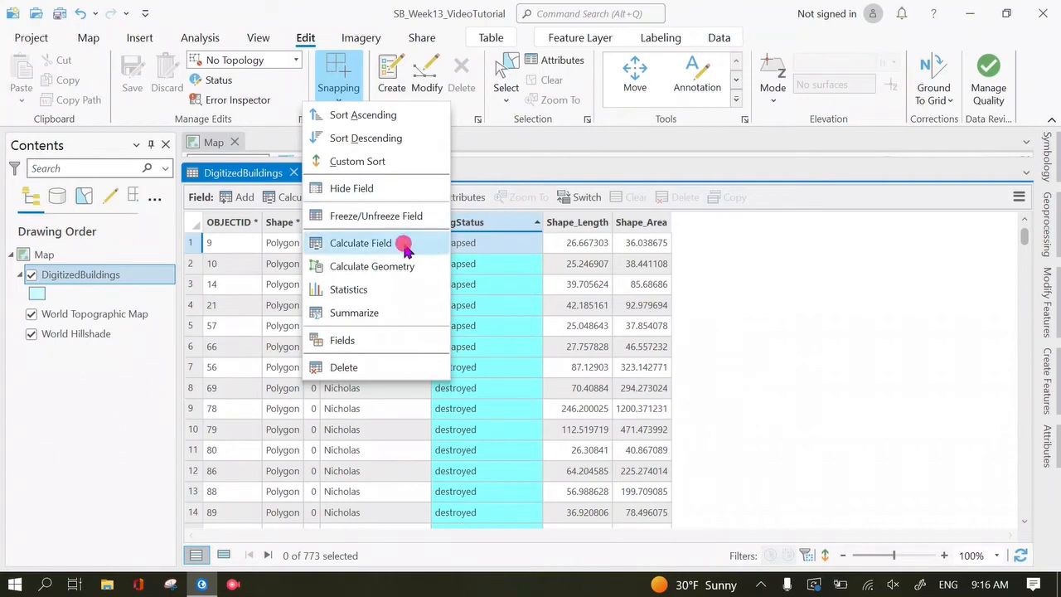
{"action": "left_click", "coordinate": [561, 428]}
{"action": "key", "text": "BackSpace"}
{"action": "key", "text": "BackSpace"}
{"action": "key", "text": "BackSpace"}
{"action": "key", "text": "BackSpace"}
{"action": "key", "text": "BackSpace"}
{"action": "key", "text": "BackSpace"}
{"action": "key", "text": "BackSpace"}
{"action": "key", "text": "BackSpace"}
{"action": "key", "text": "BackSpace"}
{"action": "key", "text": "BackSpace"}
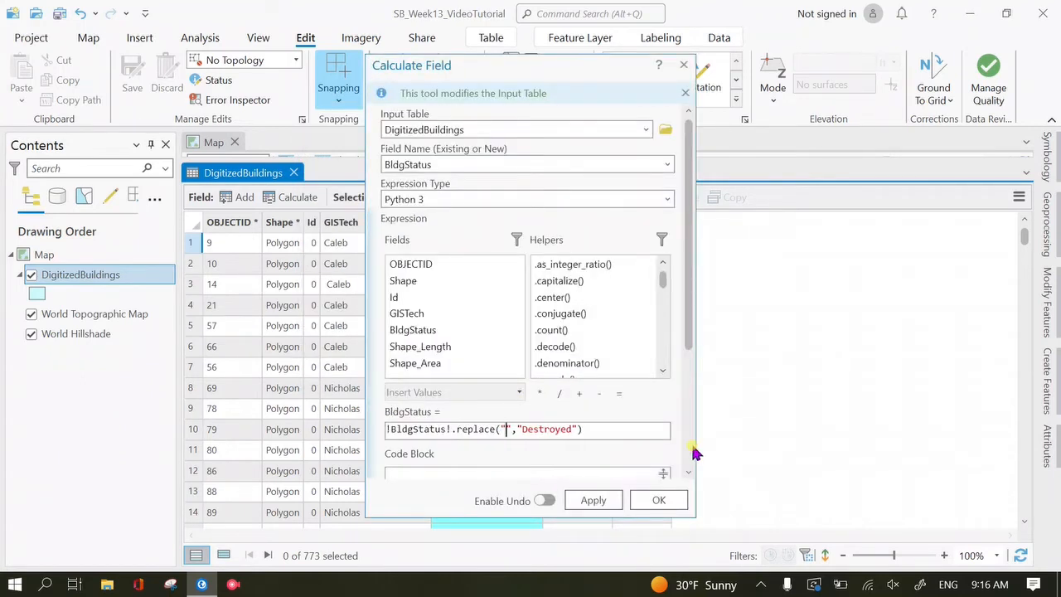
{"action": "type", "text": "destroyed"}
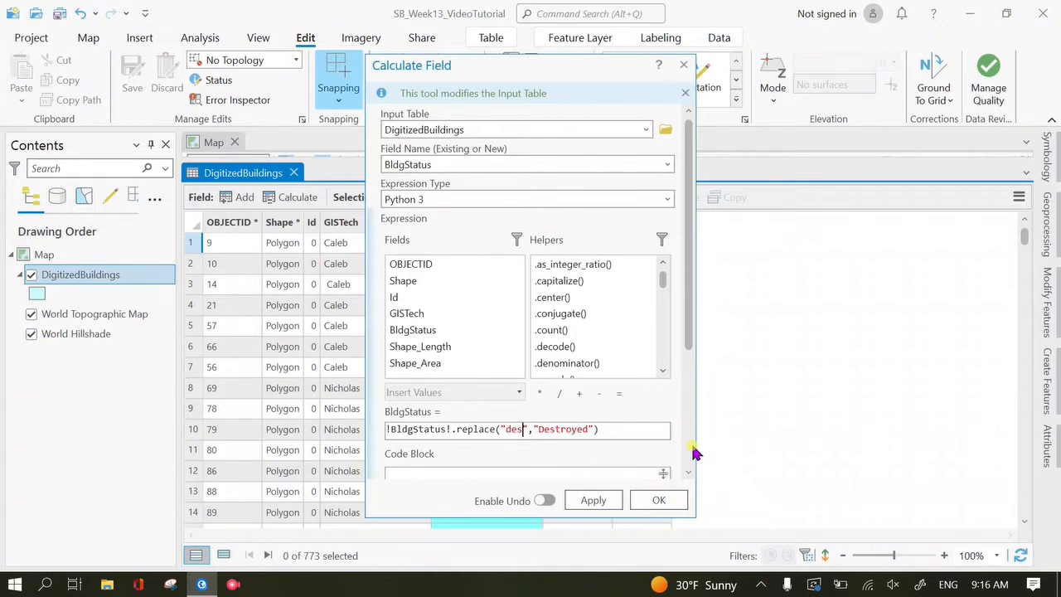
{"action": "left_click", "coordinate": [590, 499]}
{"action": "left_click", "coordinate": [557, 429]}
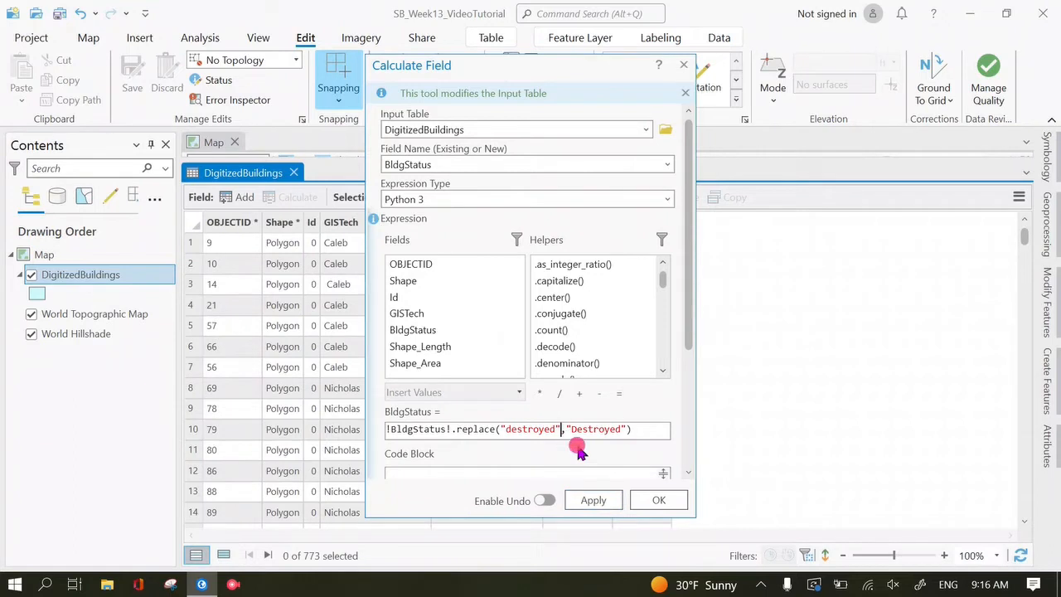
{"action": "key", "text": "BackSpace"}
{"action": "key", "text": "BackSpace"}
{"action": "key", "text": "BackSpace"}
{"action": "key", "text": "BackSpace"}
{"action": "key", "text": "BackSpace"}
{"action": "key", "text": "BackSpace"}
{"action": "key", "text": "BackSpace"}
{"action": "key", "text": "BackSpace"}
{"action": "key", "text": "BackSpace"}
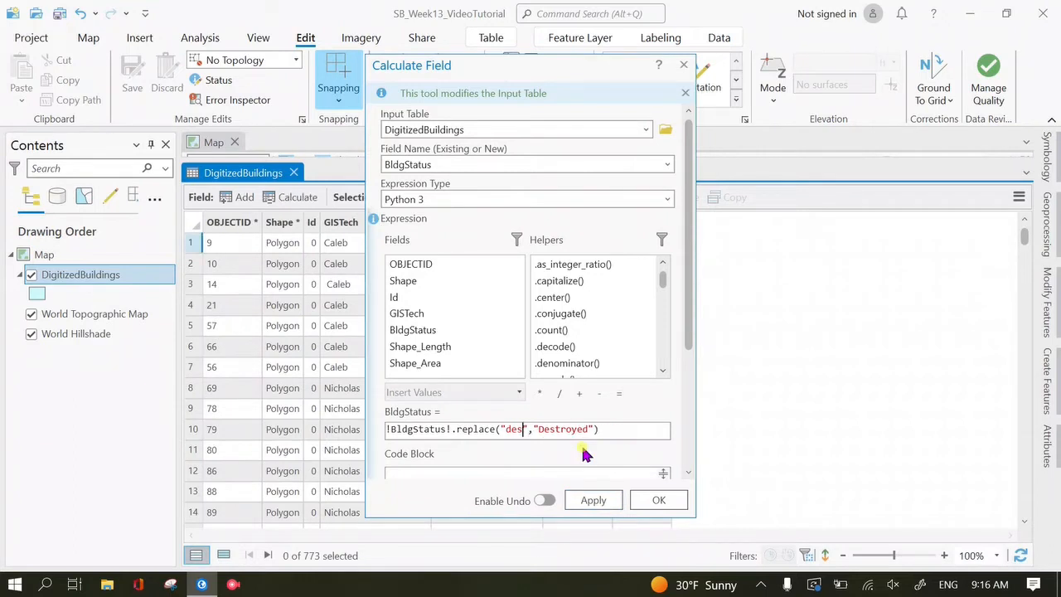
{"action": "type", "text": "Collapsed"}
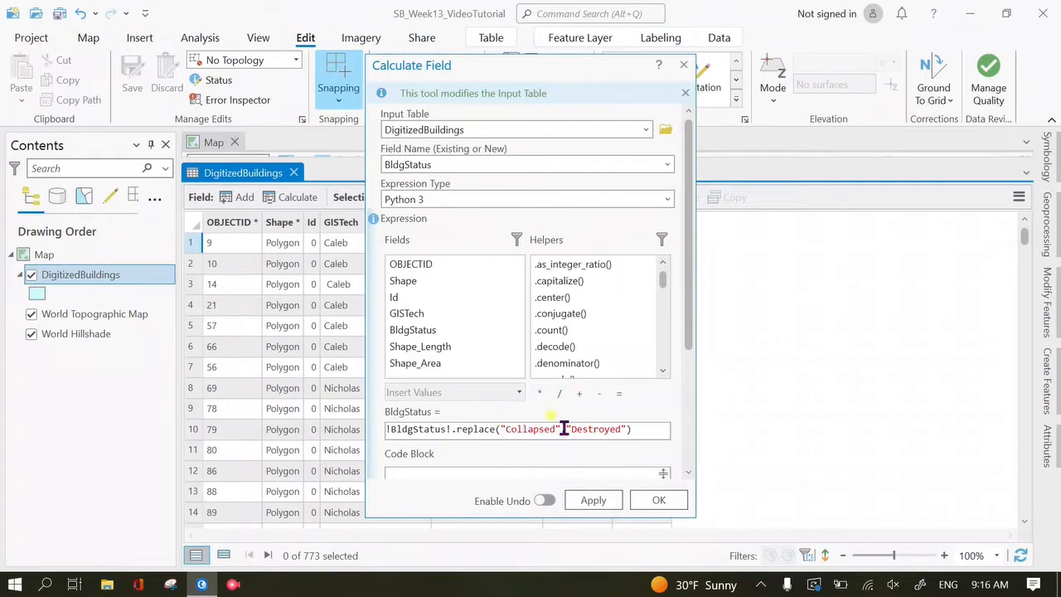
{"action": "left_click", "coordinate": [590, 500]}
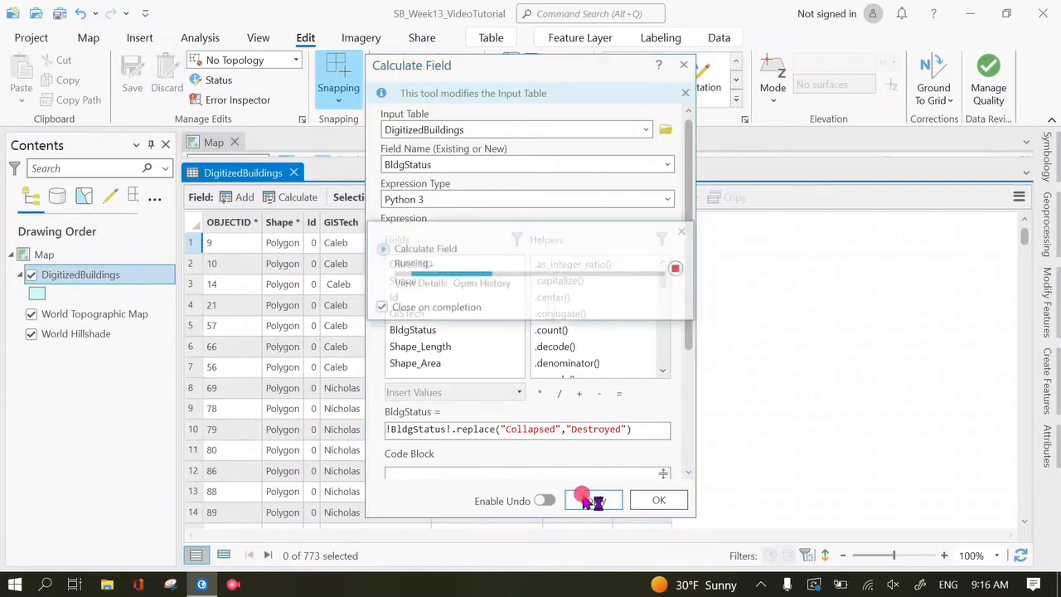
Step: Recode 'Not STanding' and 'Partially Destroyed' as Destroyed, then close the calculator
{"action": "left_click", "coordinate": [544, 428]}
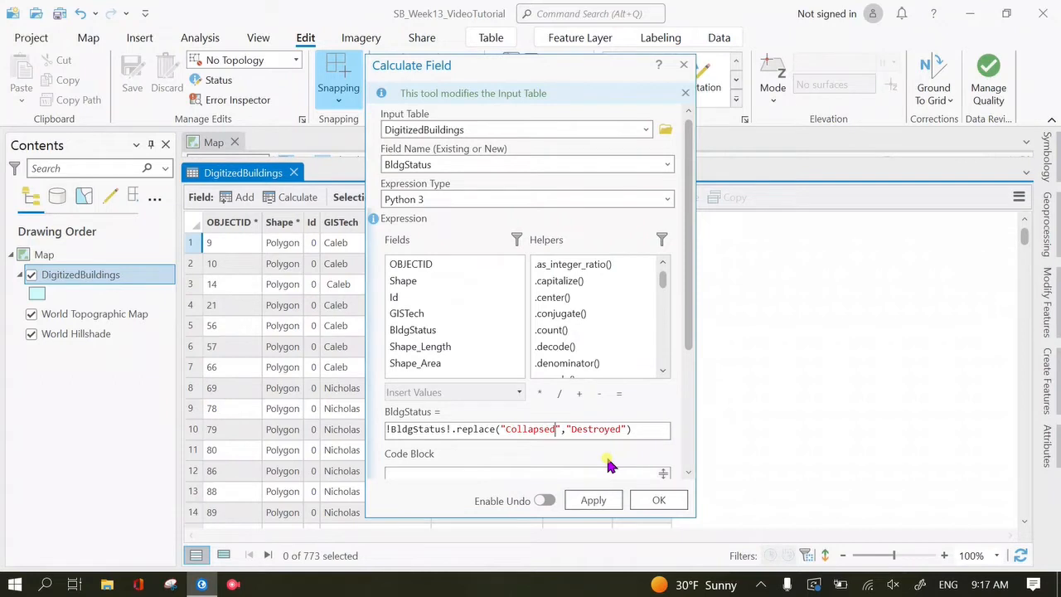
{"action": "key", "text": "BackSpace"}
{"action": "key", "text": "BackSpace"}
{"action": "key", "text": "BackSpace"}
{"action": "key", "text": "BackSpace"}
{"action": "key", "text": "BackSpace"}
{"action": "key", "text": "BackSpace"}
{"action": "key", "text": "BackSpace"}
{"action": "key", "text": "BackSpace"}
{"action": "key", "text": "BackSpace"}
{"action": "type", "text": "Not STanding"}
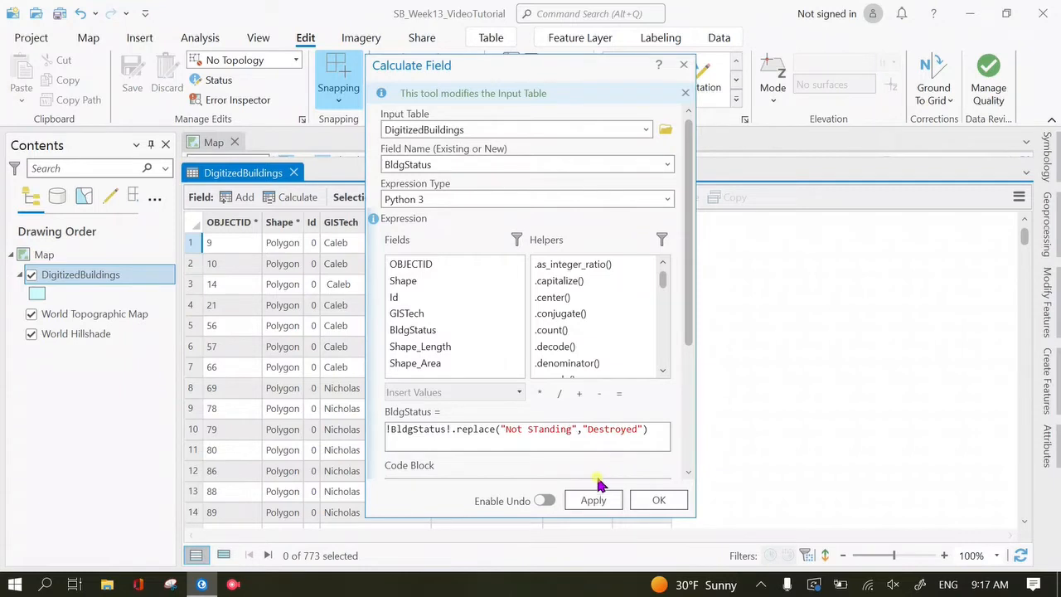
{"action": "left_click", "coordinate": [593, 503]}
{"action": "left_click", "coordinate": [567, 428]}
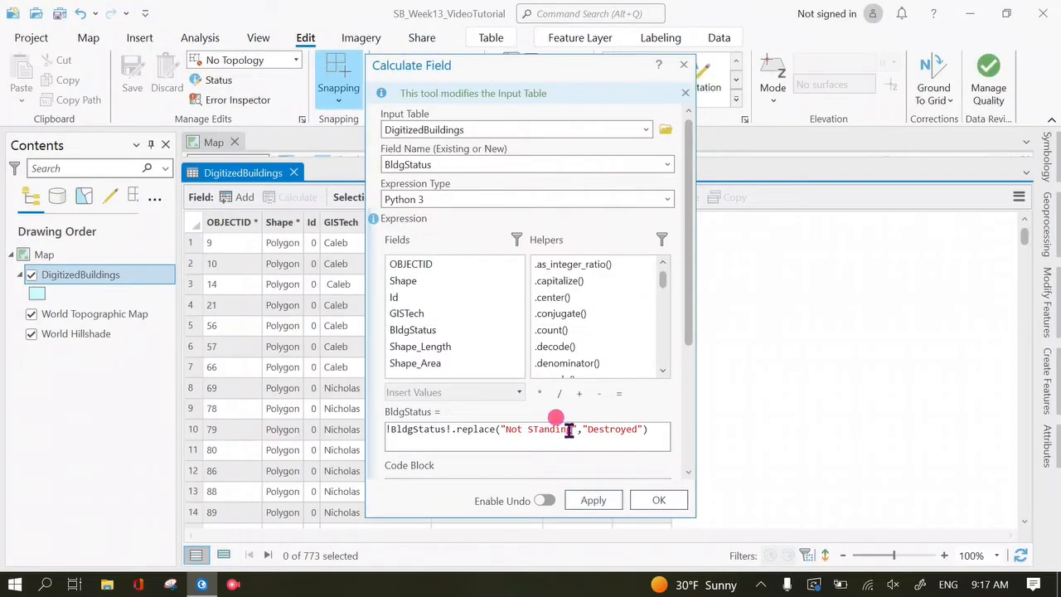
{"action": "key", "text": "BackSpace"}
{"action": "key", "text": "BackSpace"}
{"action": "key", "text": "BackSpace"}
{"action": "key", "text": "BackSpace"}
{"action": "key", "text": "BackSpace"}
{"action": "key", "text": "BackSpace"}
{"action": "key", "text": "BackSpace"}
{"action": "key", "text": "BackSpace"}
{"action": "key", "text": "BackSpace"}
{"action": "key", "text": "BackSpace"}
{"action": "key", "text": "BackSpace"}
{"action": "key", "text": "BackSpace"}
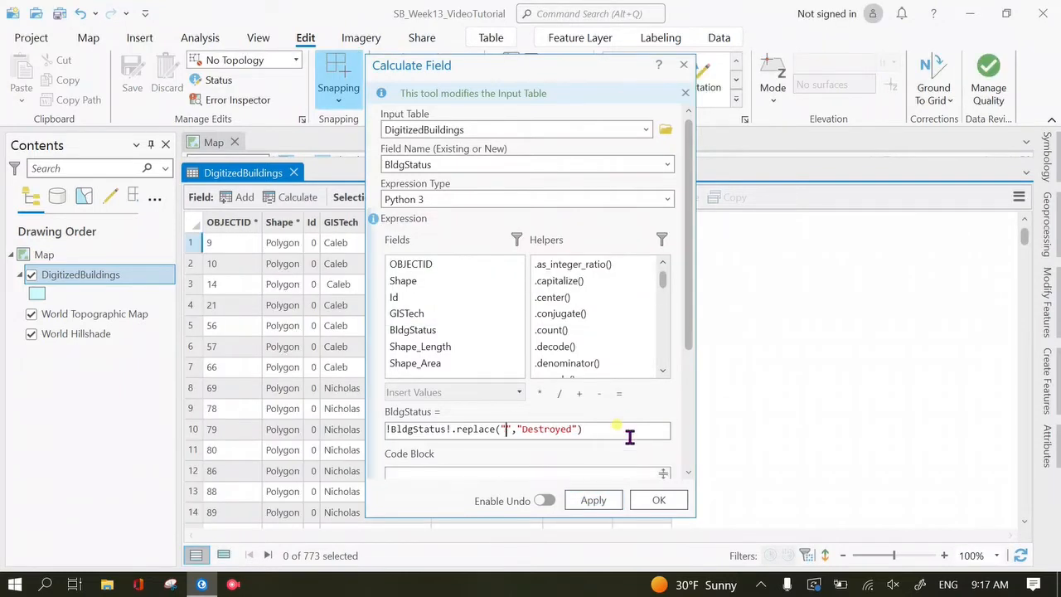
{"action": "type", "text": "Partially De"}
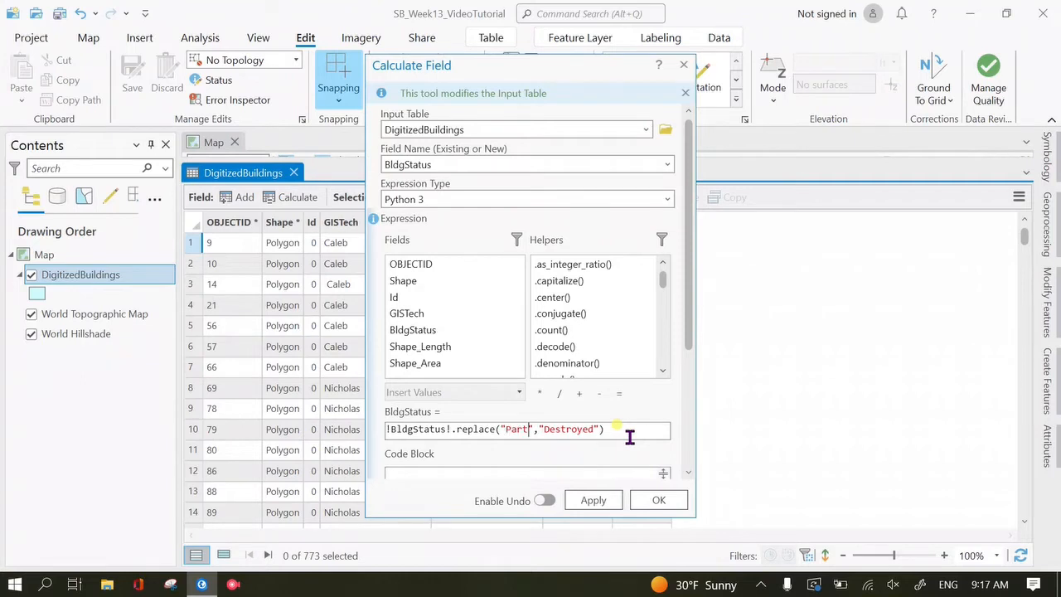
{"action": "type", "text": "stroyed"}
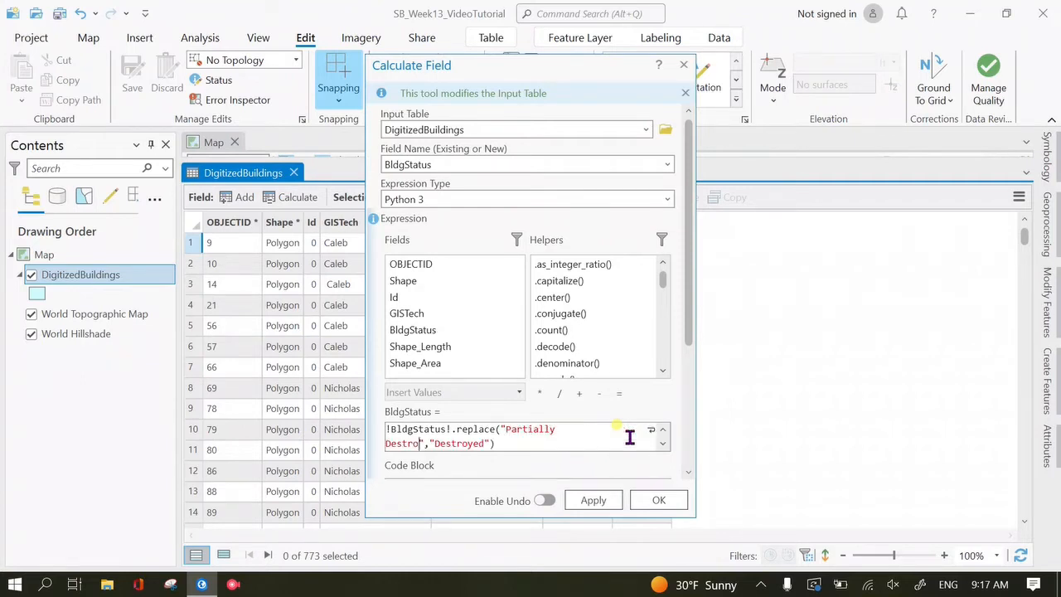
{"action": "left_click", "coordinate": [603, 500]}
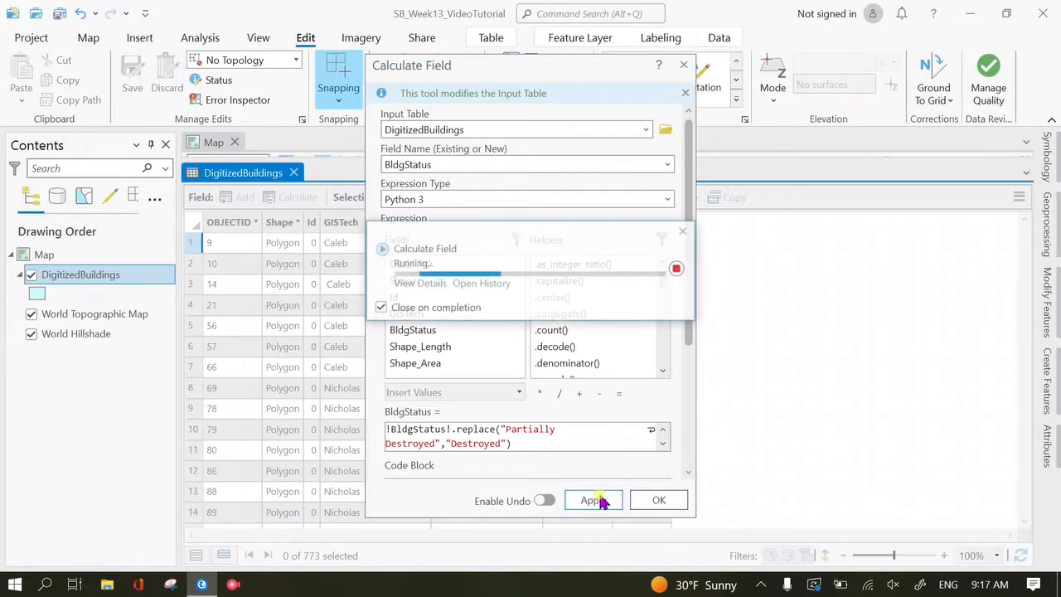
{"action": "left_click", "coordinate": [683, 65]}
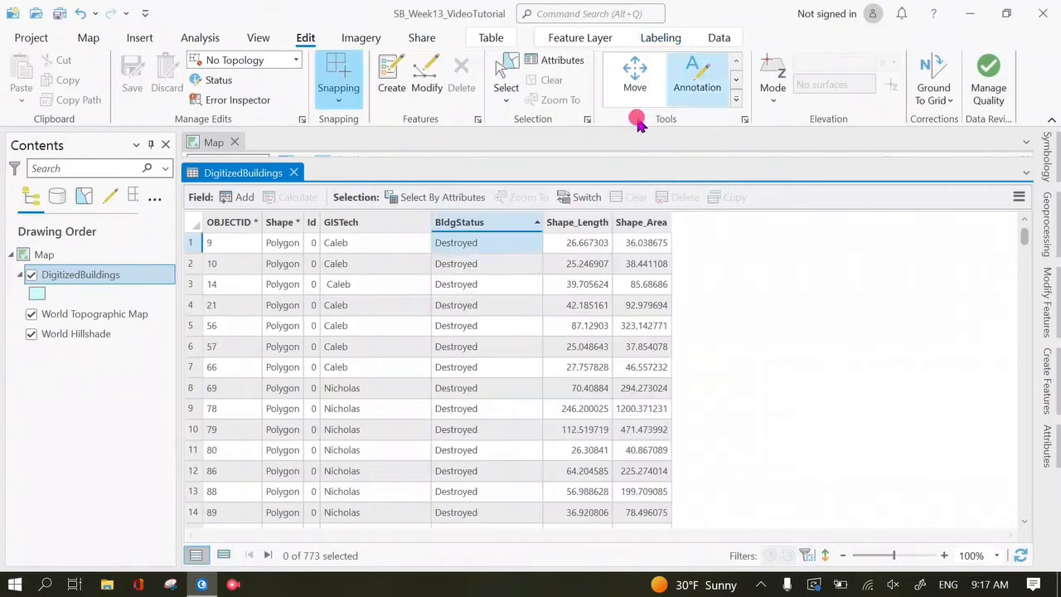
Step: Check the distinct BldgStatus values in Select By Attributes without selecting
{"action": "left_click", "coordinate": [469, 202]}
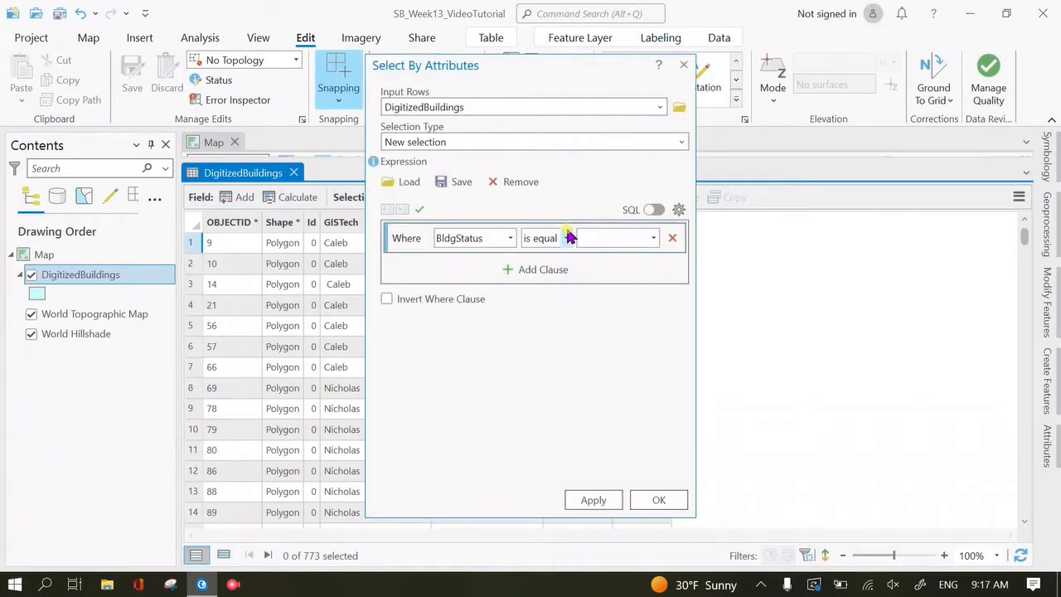
{"action": "left_click", "coordinate": [653, 238]}
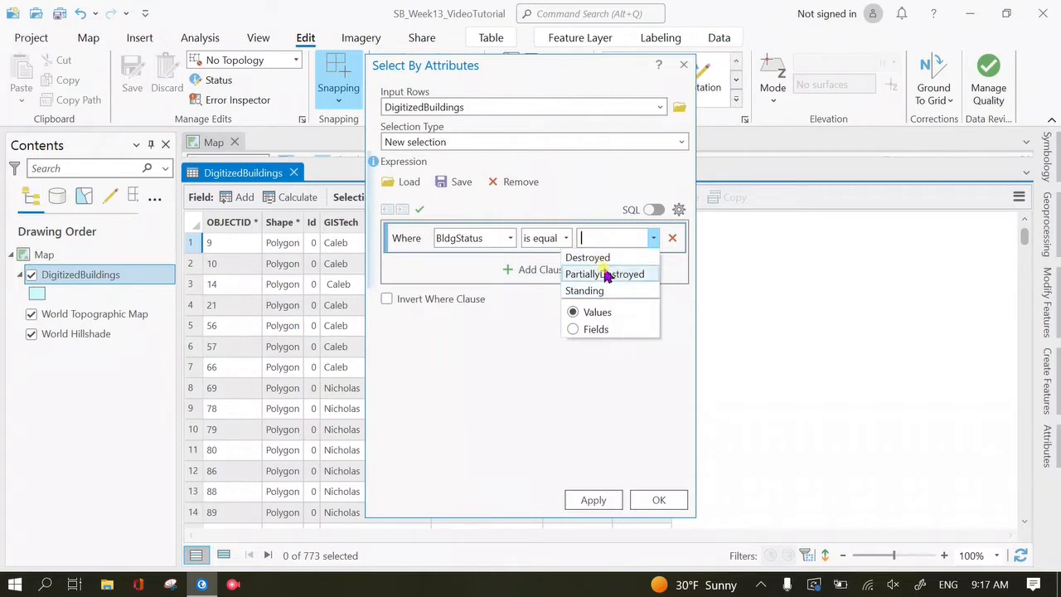
{"action": "left_click", "coordinate": [585, 426]}
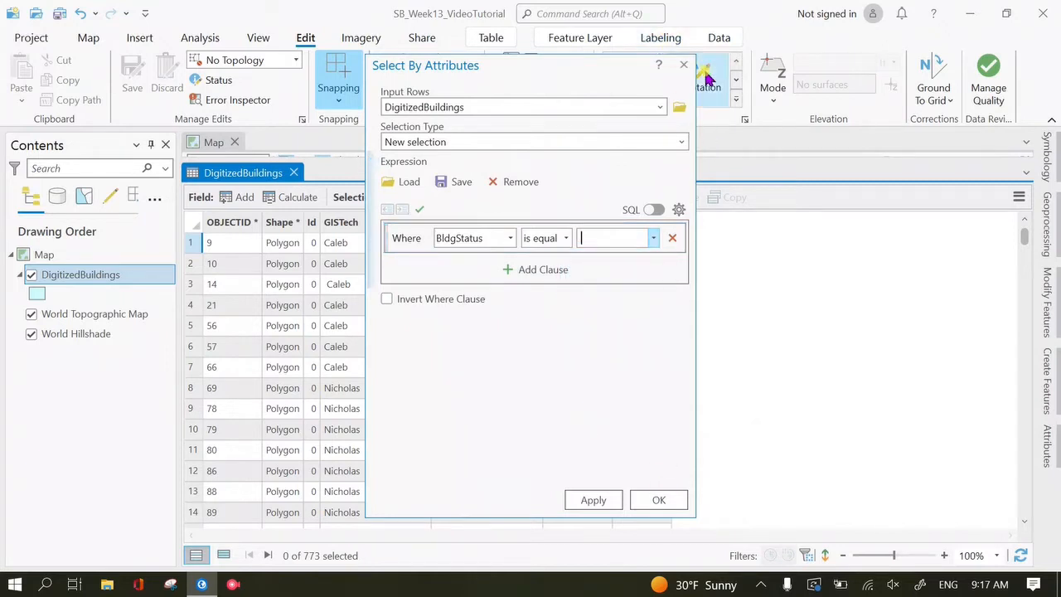
{"action": "left_click", "coordinate": [683, 64]}
Step: Run replace("PartiallyDestroyed","Destroyed") on BldgStatus to convert the run-together values
{"action": "right_click", "coordinate": [503, 225]}
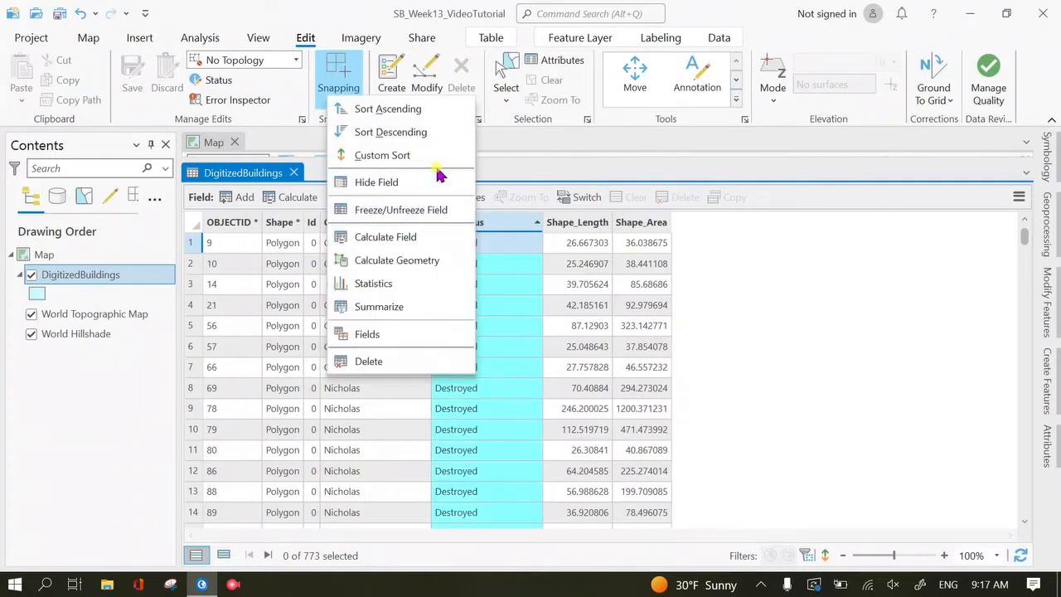
{"action": "left_click", "coordinate": [395, 236]}
{"action": "type", "text": "!BldgStatus!.replace(\"Partially Destroyed\",\"Destroyed\")"}
{"action": "left_click", "coordinate": [386, 443]}
{"action": "key", "text": "BackSpace"}
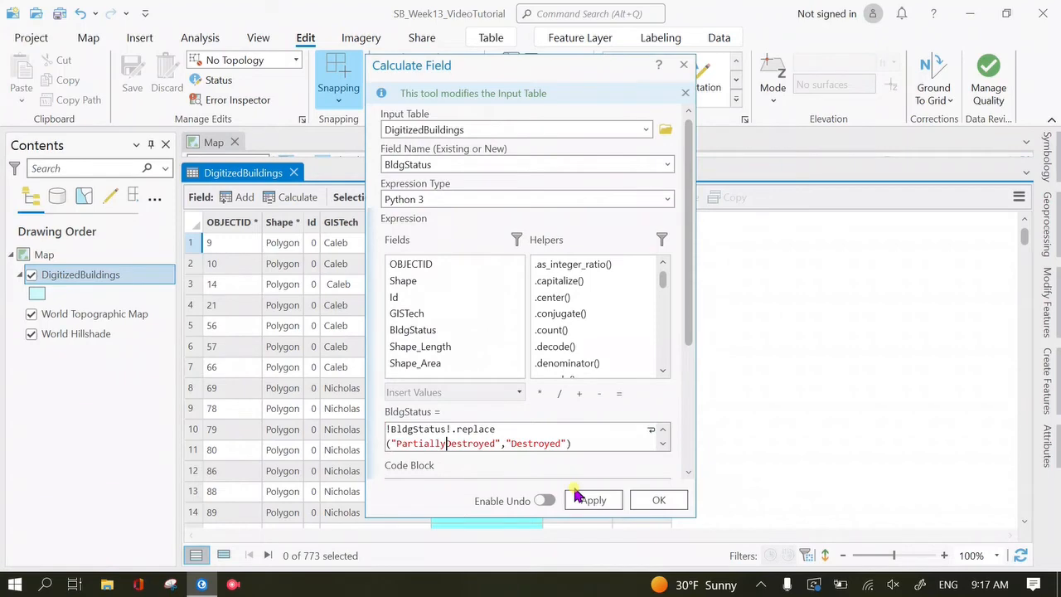
{"action": "left_click", "coordinate": [592, 499]}
{"action": "left_click", "coordinate": [657, 501]}
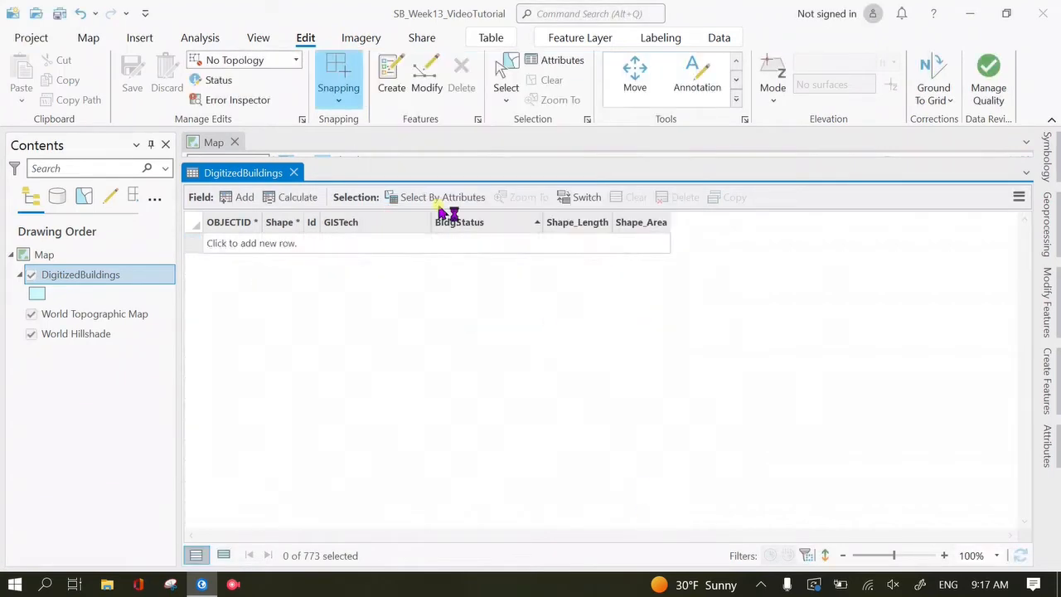
{"action": "right_click", "coordinate": [467, 222]}
{"action": "left_click", "coordinate": [819, 312]}
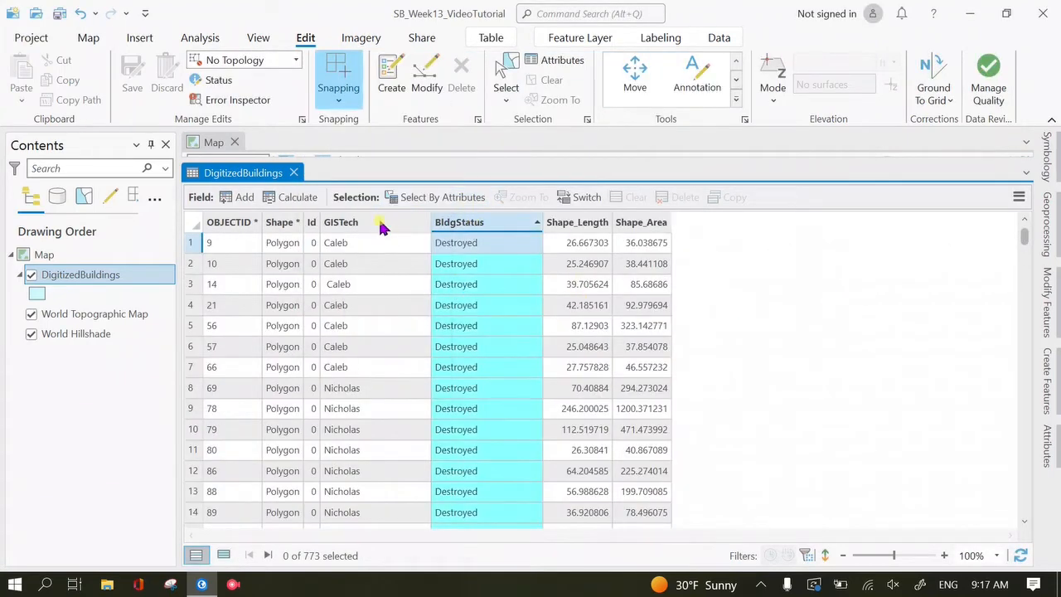
Step: Review the remaining BldgStatus values in Select By Attributes, confirming only Destroyed and Standing
{"action": "left_click", "coordinate": [386, 197]}
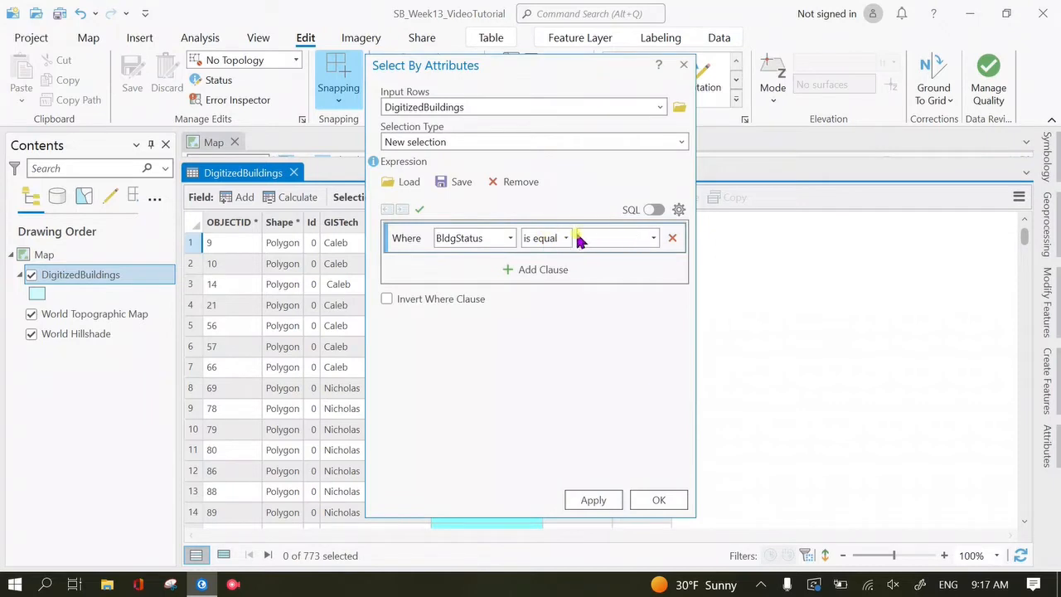
{"action": "left_click", "coordinate": [653, 238]}
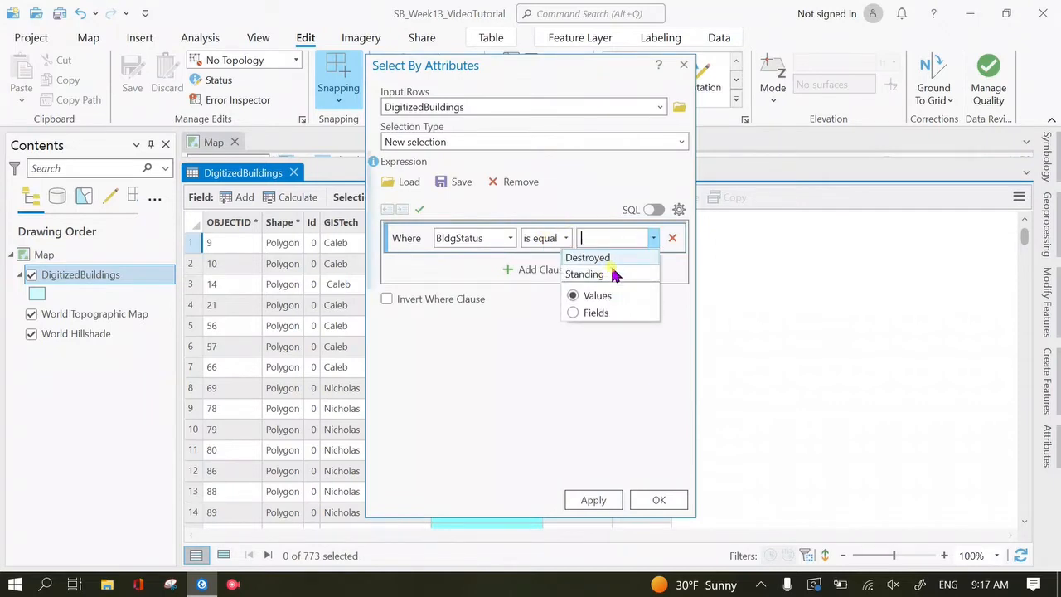
{"action": "left_click", "coordinate": [597, 452]}
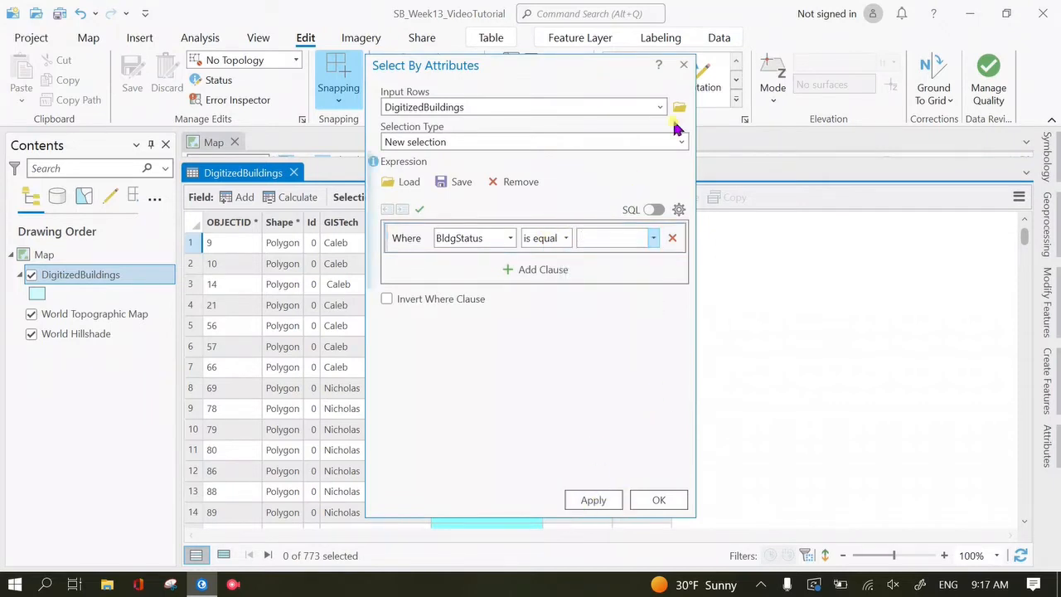
{"action": "left_click", "coordinate": [682, 65]}
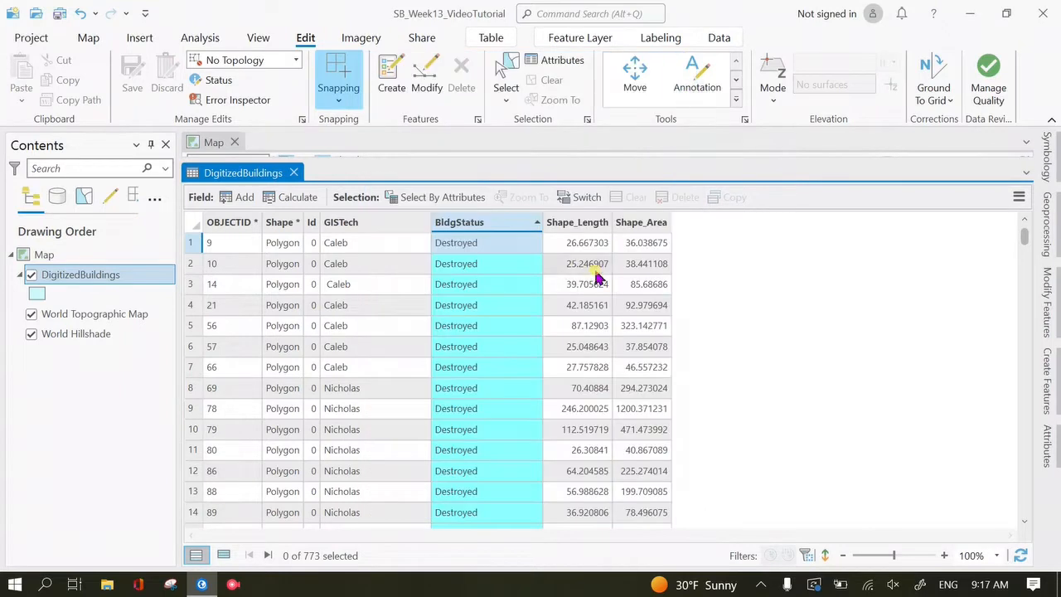
Step: Select buildings where BldgStatus equals Destroyed, giving 277 of 773
{"action": "left_click", "coordinate": [463, 197]}
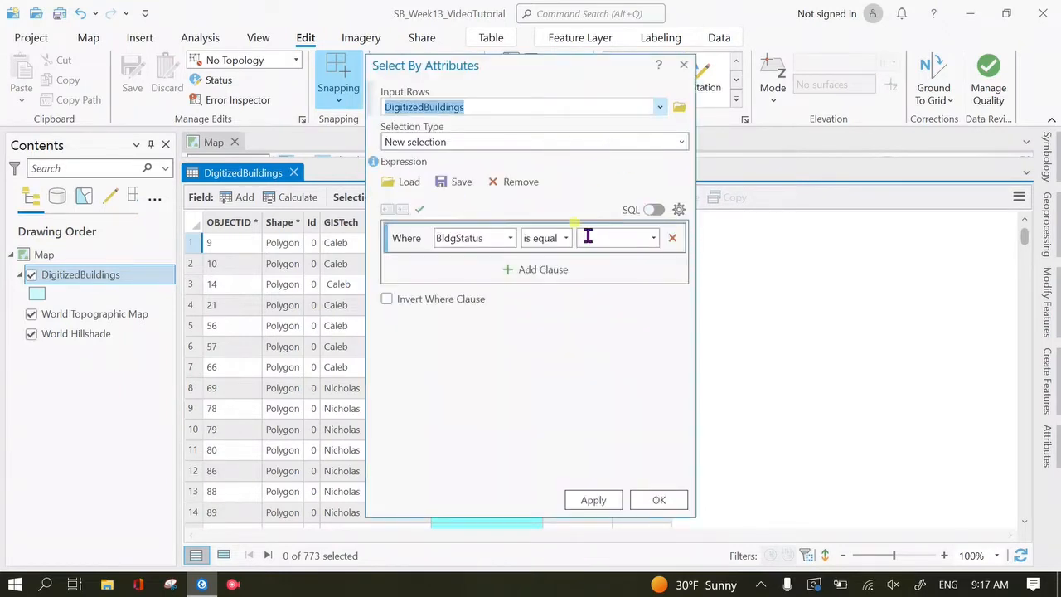
{"action": "left_click", "coordinate": [653, 238]}
{"action": "left_click", "coordinate": [603, 253]}
{"action": "left_click", "coordinate": [595, 500]}
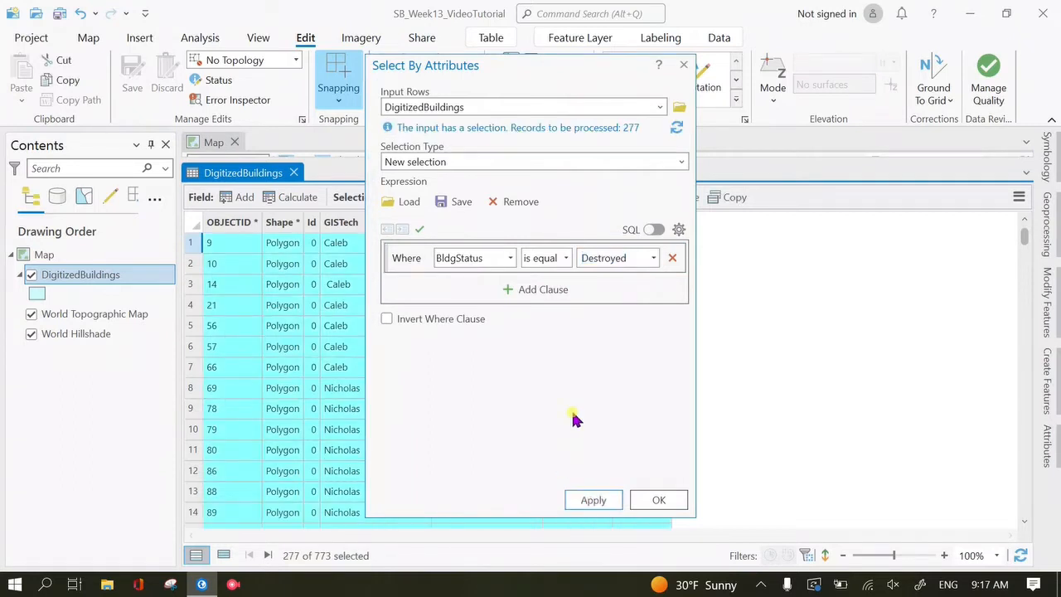
Step: Change the query value to Standing and apply, selecting the 496 Standing buildings
{"action": "left_click", "coordinate": [653, 258]}
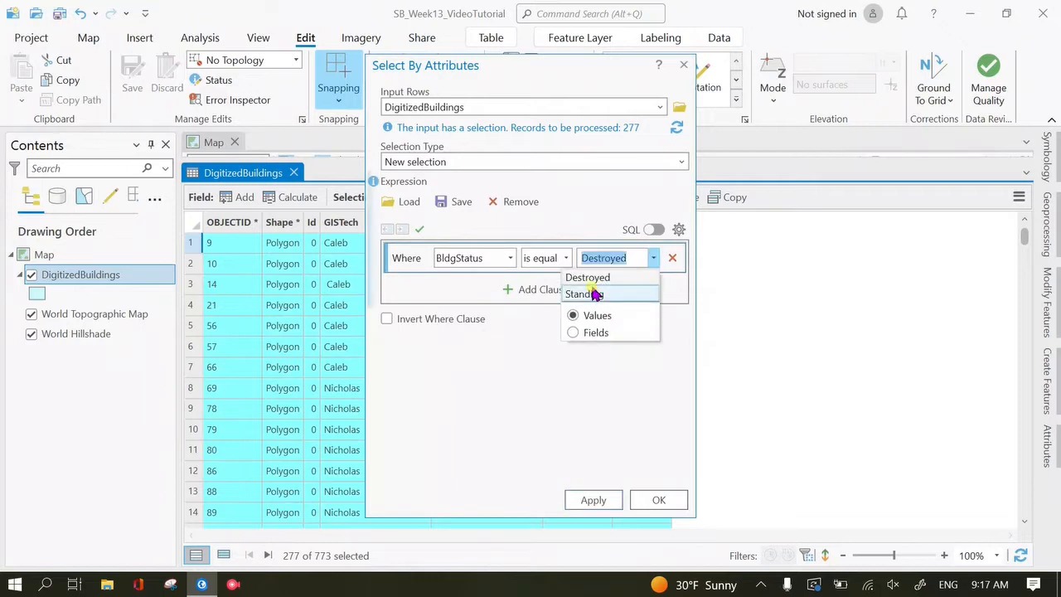
{"action": "left_click", "coordinate": [588, 295]}
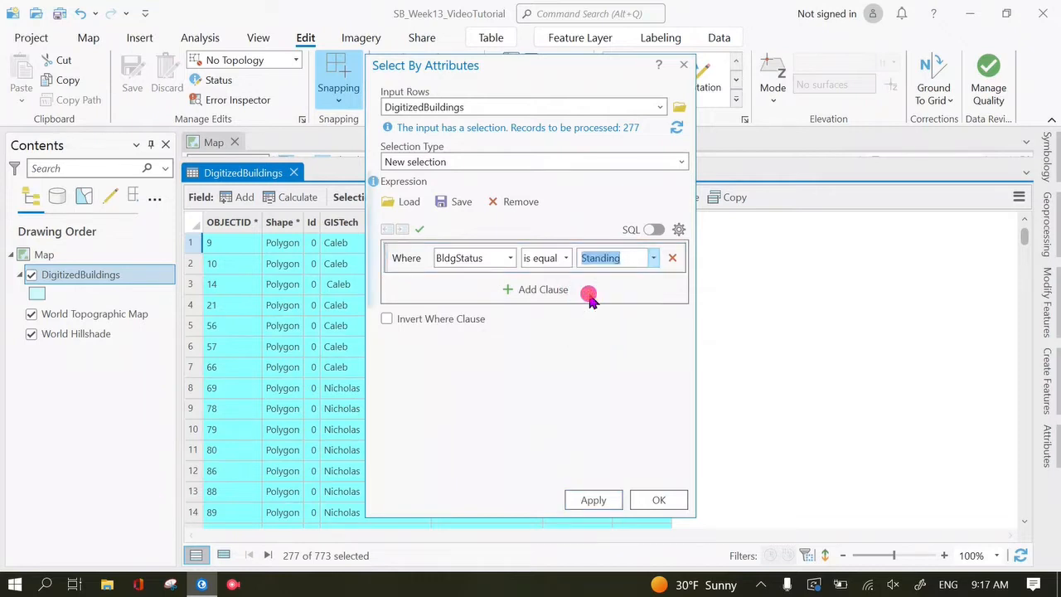
{"action": "left_click", "coordinate": [571, 502]}
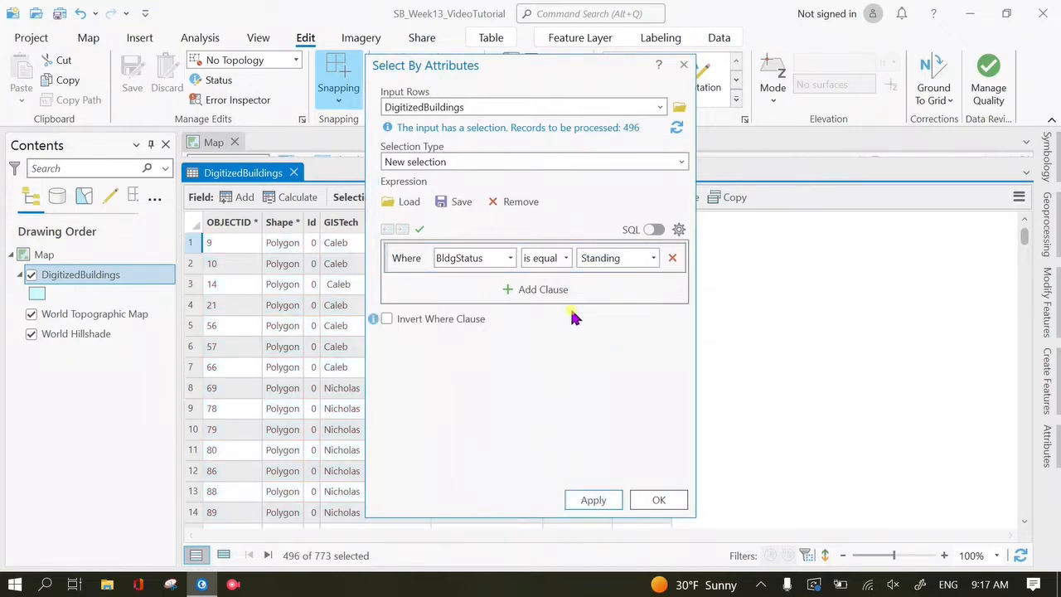
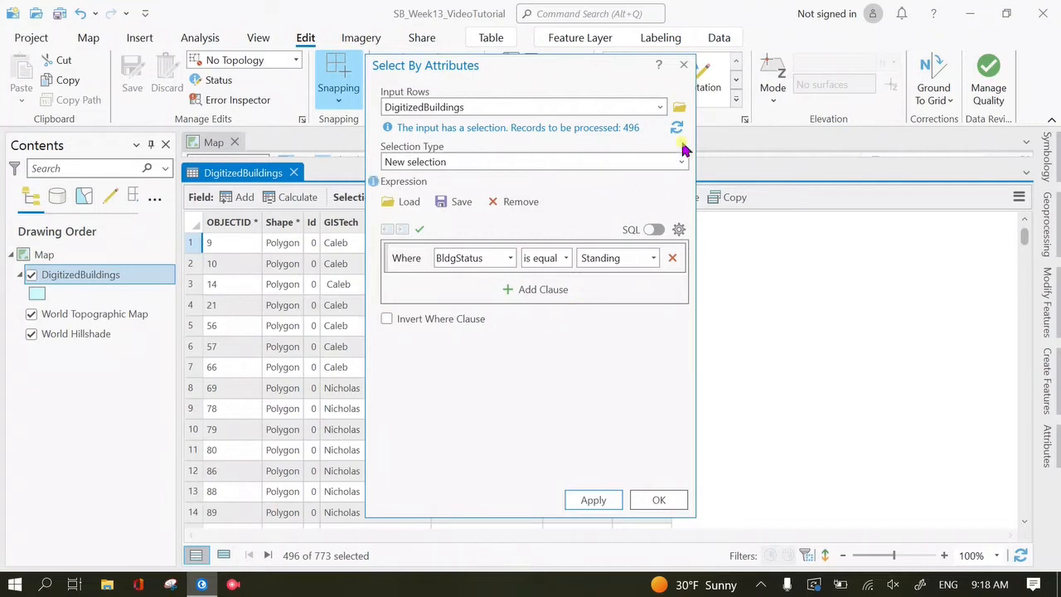
Step: Close Select By Attributes without running a query and scroll through the attribute table
{"action": "left_click", "coordinate": [682, 64]}
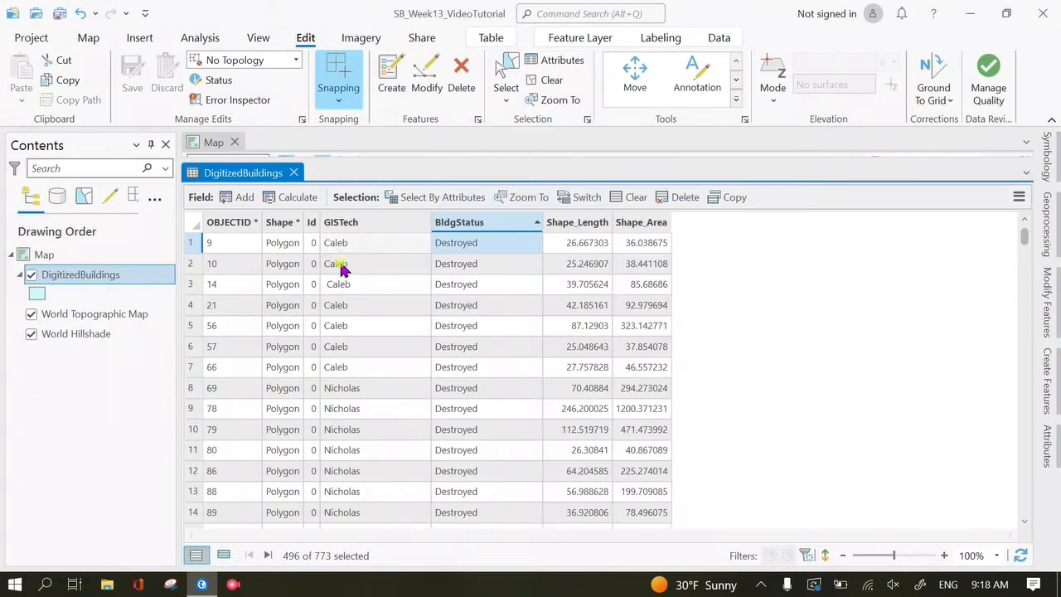
{"action": "scroll", "coordinate": [352, 397], "scroll_direction": "down", "scroll_amount": 1}
{"action": "scroll", "coordinate": [352, 400], "scroll_direction": "down", "scroll_amount": 10}
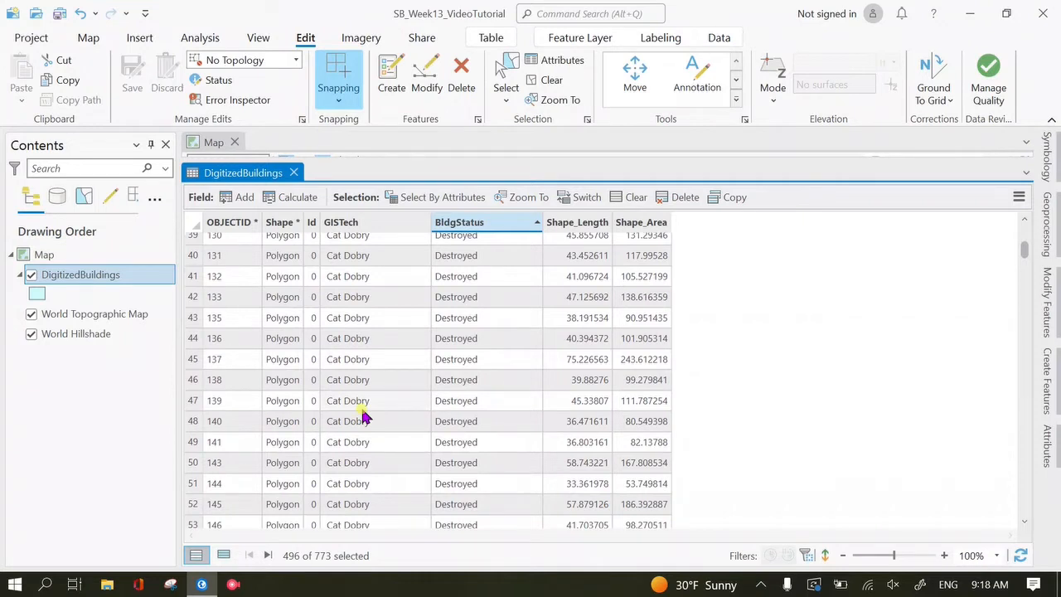
Step: Browse the GISTech values in Select By Attributes, then close the dialog and DigitizedBuildings table
{"action": "left_click", "coordinate": [341, 224]}
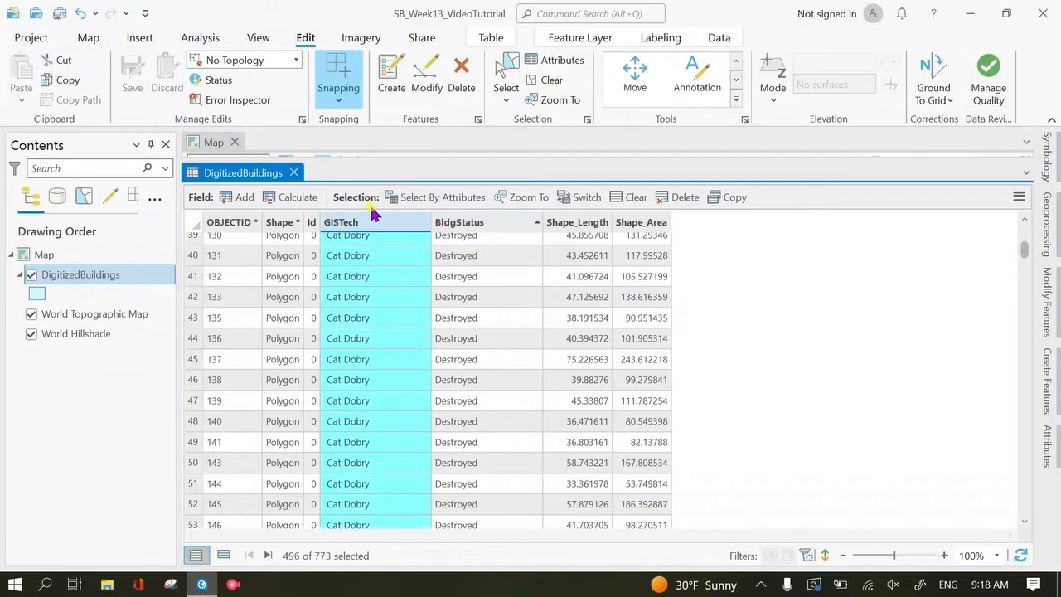
{"action": "right_click", "coordinate": [386, 228]}
{"action": "left_click", "coordinate": [440, 197]}
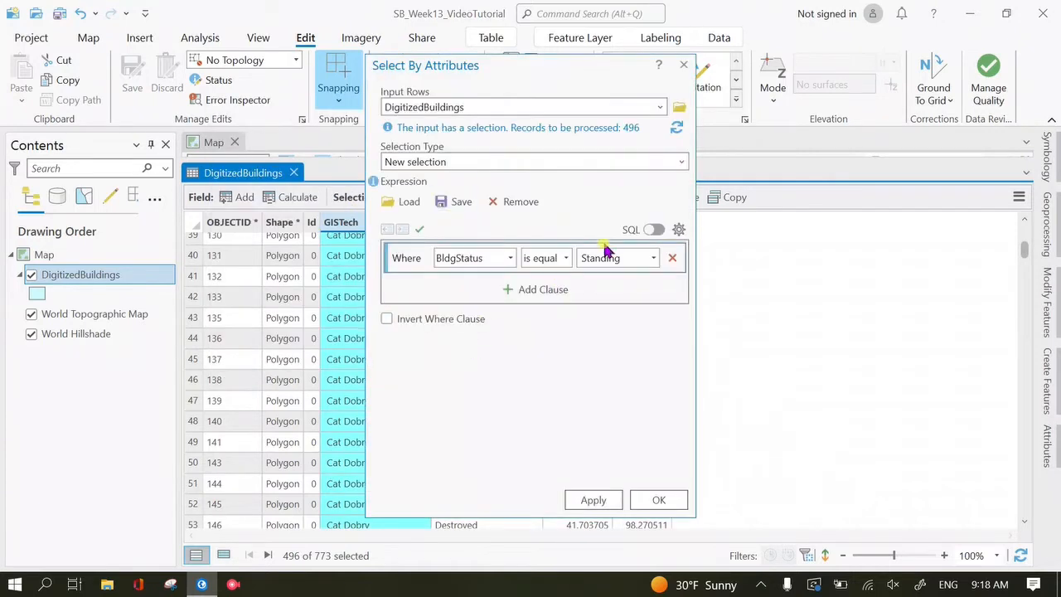
{"action": "left_click", "coordinate": [512, 261]}
{"action": "left_click", "coordinate": [474, 307]}
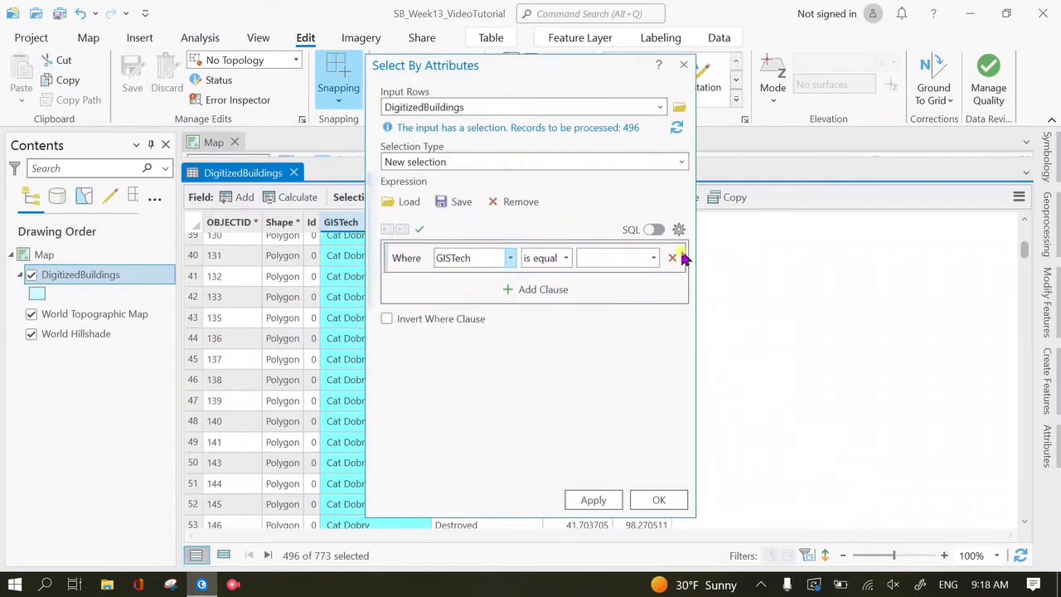
{"action": "left_click", "coordinate": [653, 257]}
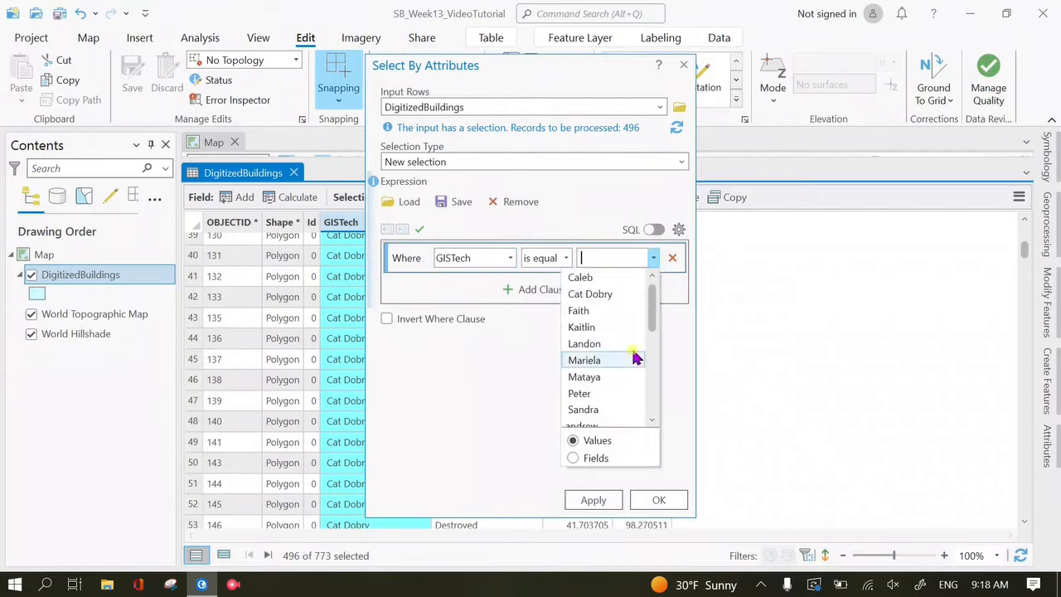
{"action": "scroll", "coordinate": [609, 356], "scroll_direction": "down", "scroll_amount": 3}
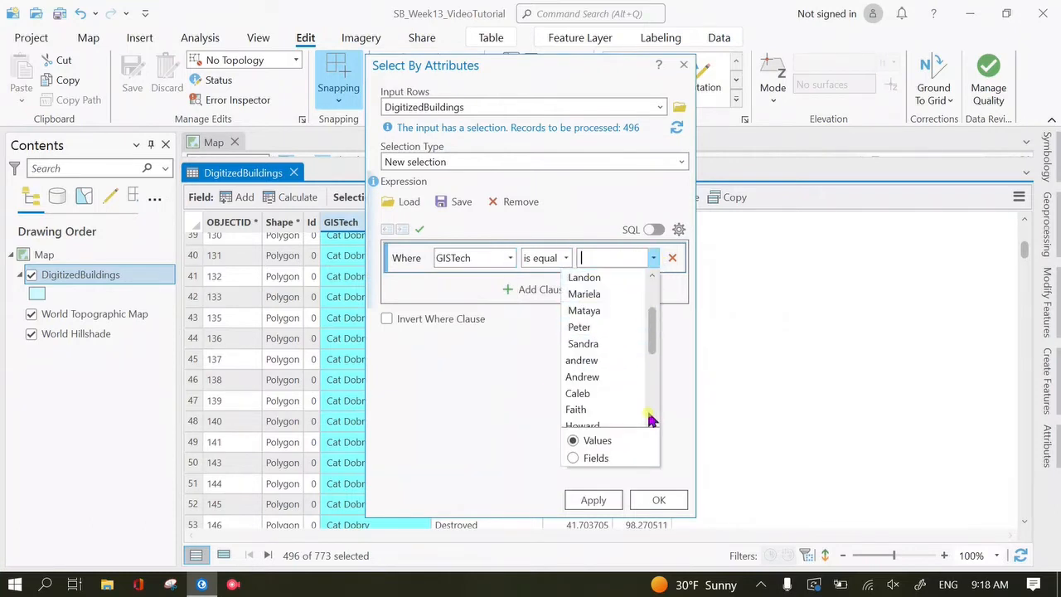
{"action": "scroll", "coordinate": [603, 364], "scroll_direction": "down", "scroll_amount": 2}
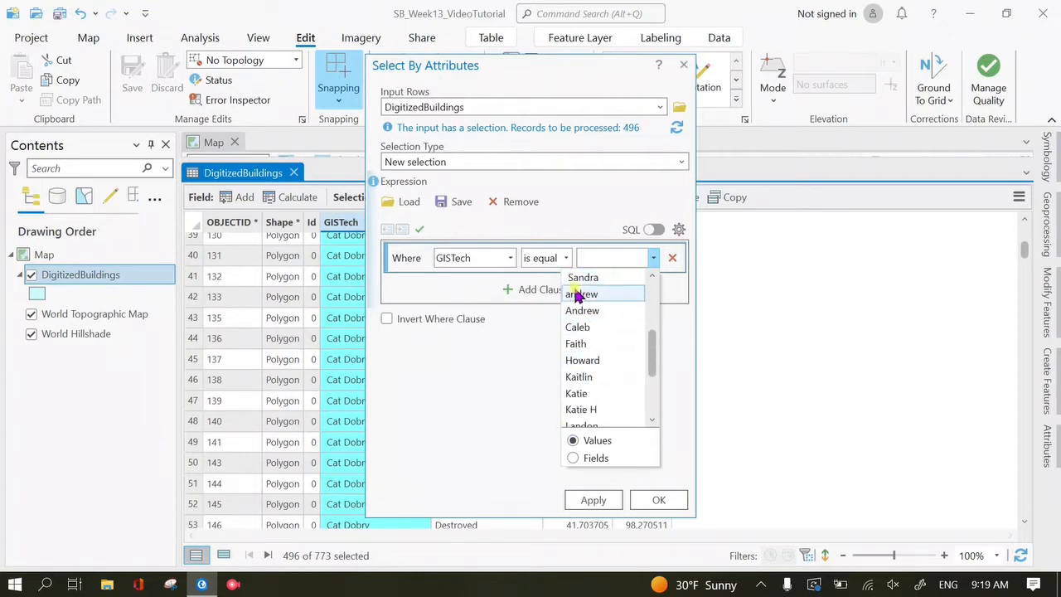
{"action": "scroll", "coordinate": [602, 396], "scroll_direction": "down", "scroll_amount": 1}
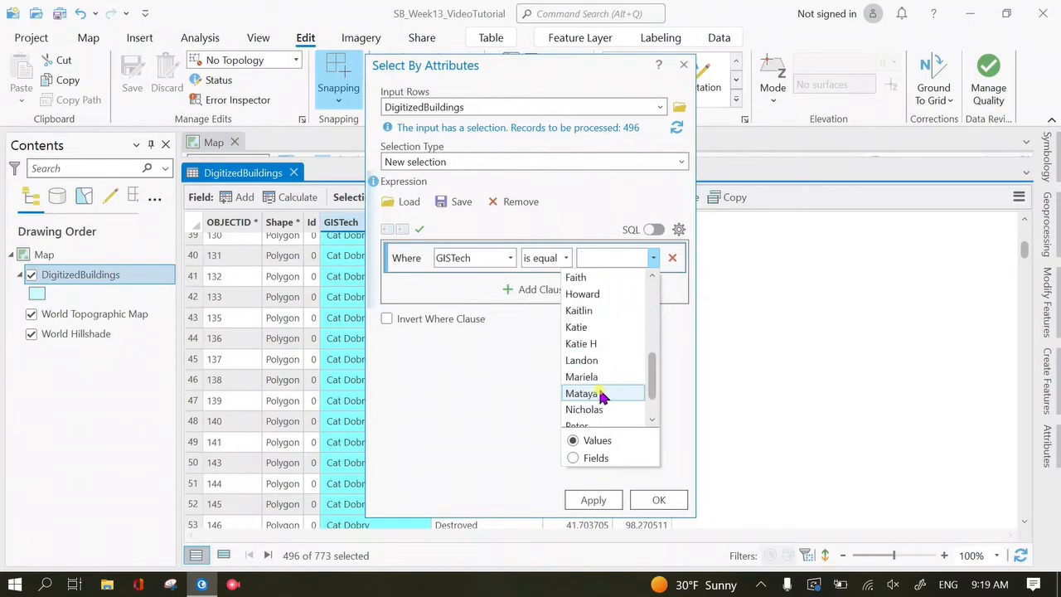
{"action": "left_click", "coordinate": [386, 429]}
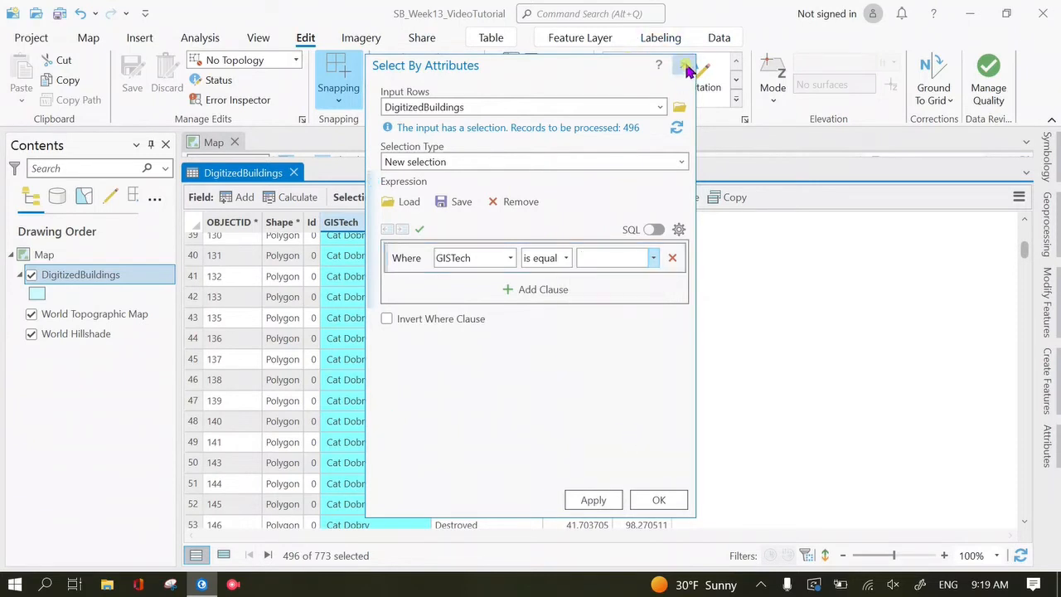
{"action": "left_click", "coordinate": [685, 65]}
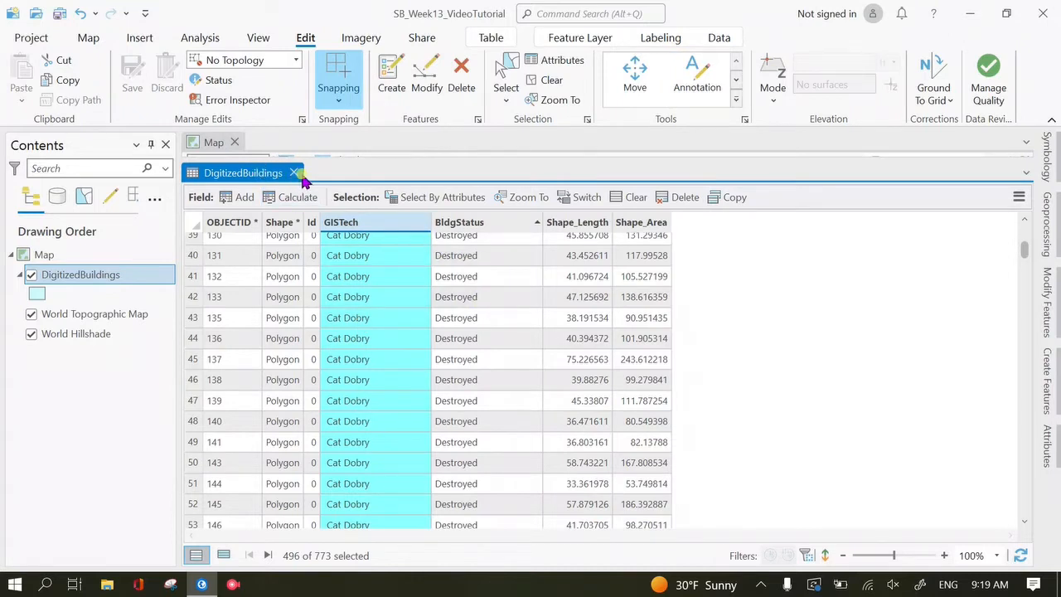
{"action": "left_click", "coordinate": [294, 173]}
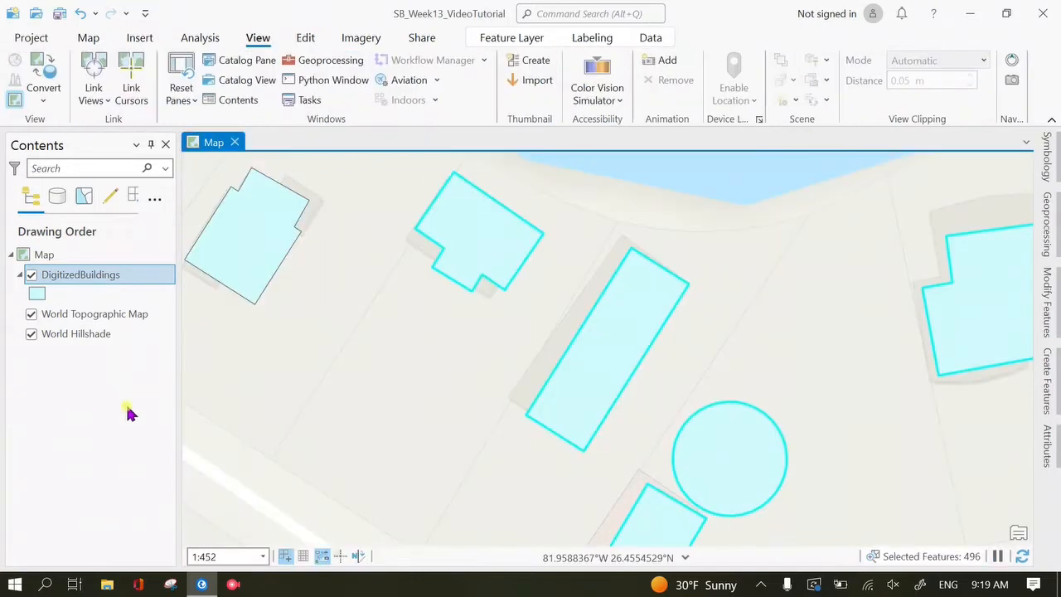
Step: Zoom out to the island, clear the 496 selected buildings, and save the project
{"action": "scroll", "coordinate": [504, 387], "scroll_direction": "down", "scroll_amount": 2}
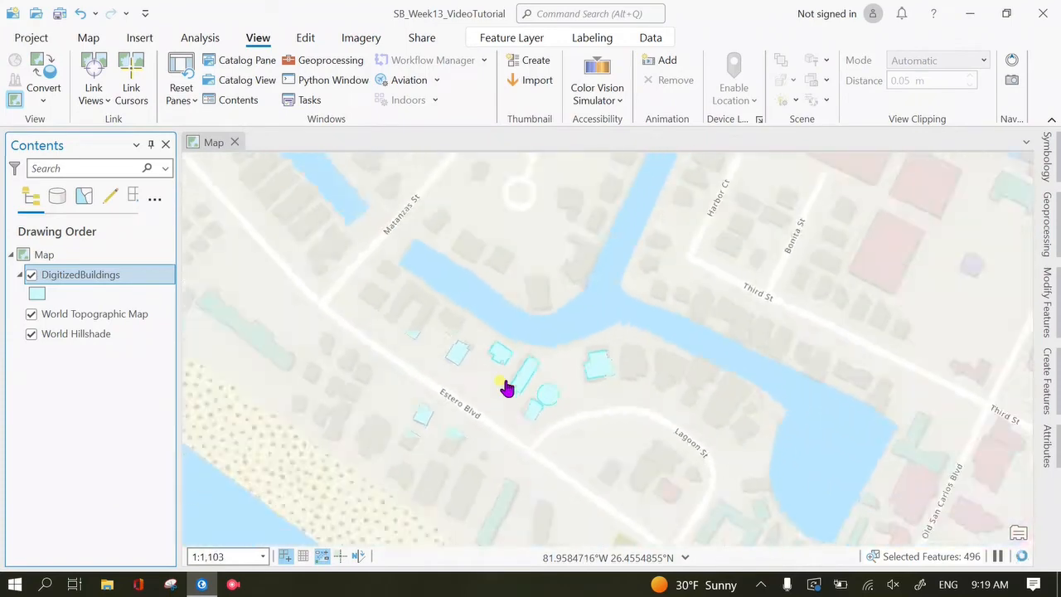
{"action": "scroll", "coordinate": [504, 387], "scroll_direction": "down", "scroll_amount": 6}
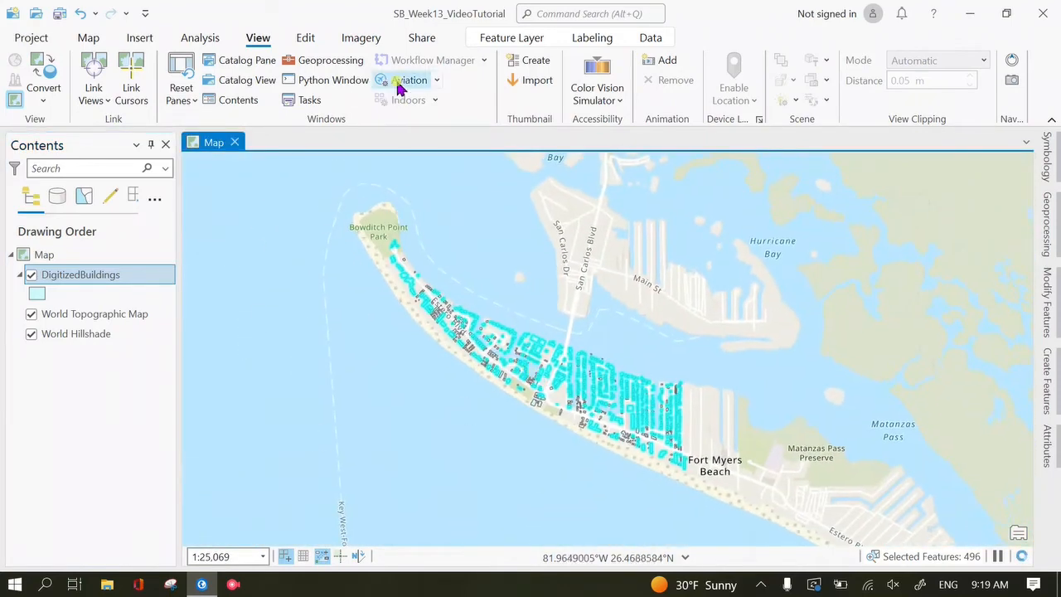
{"action": "left_click", "coordinate": [306, 38]}
{"action": "left_click", "coordinate": [547, 80]}
{"action": "left_click_drag", "start_coordinate": [511, 387], "coordinate": [482, 393]}
{"action": "left_click", "coordinate": [61, 14]}
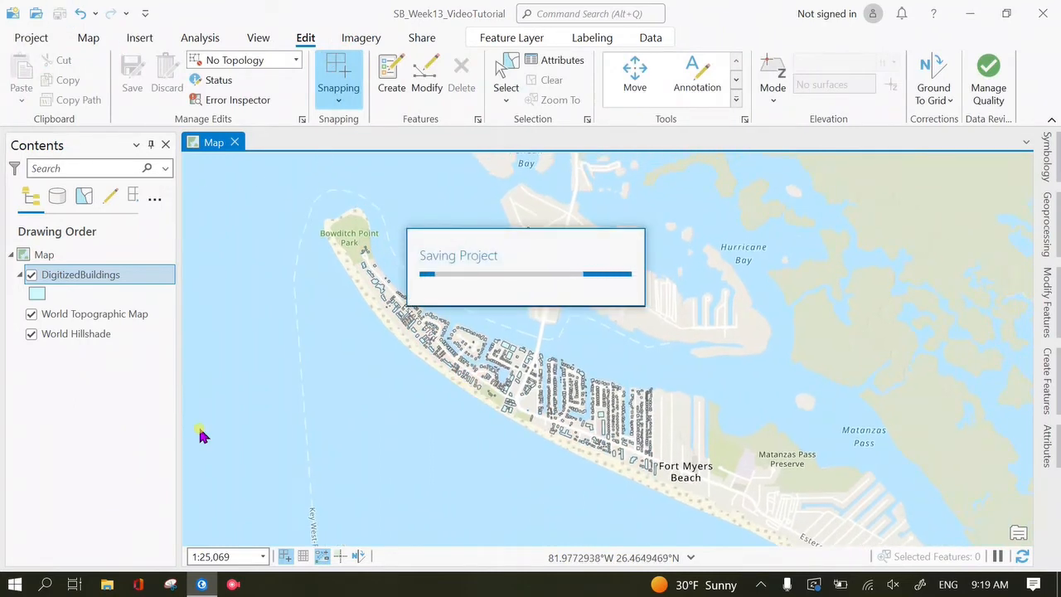
Step: Sign in to the AEDI GIS - UA Little Rock ArcGIS Online account with username and password
{"action": "right_click", "coordinate": [101, 282]}
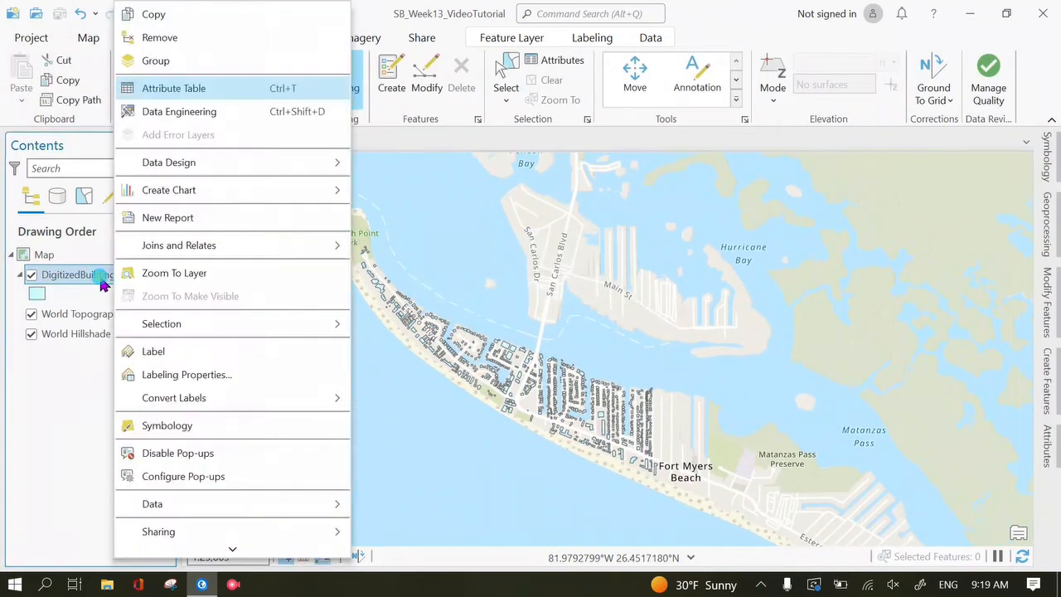
{"action": "scroll", "coordinate": [208, 495], "scroll_direction": "down", "scroll_amount": 2}
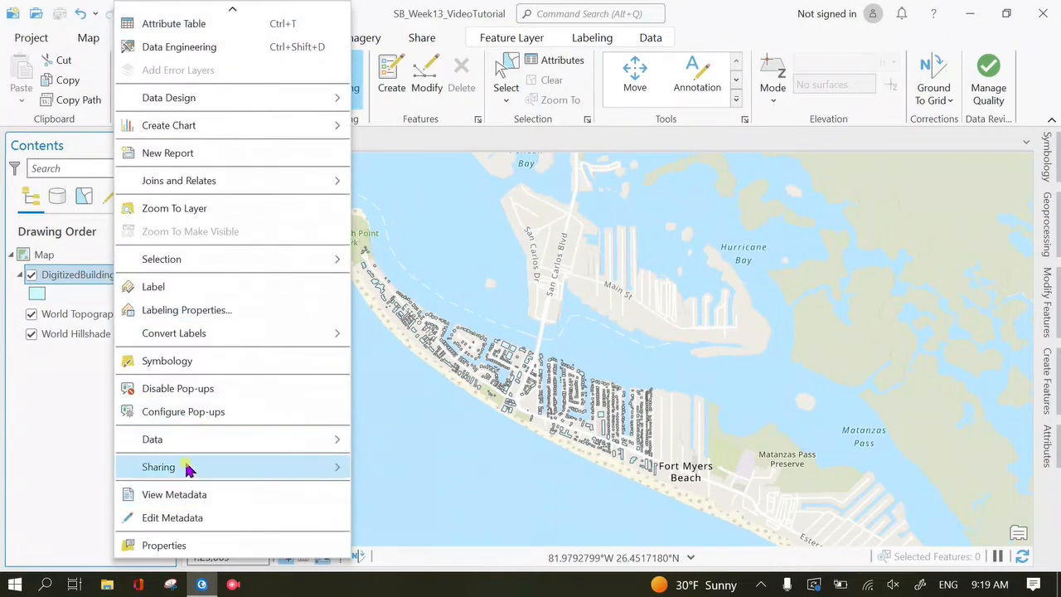
{"action": "mouse_move", "coordinate": [190, 466]}
{"action": "left_click", "coordinate": [91, 430]}
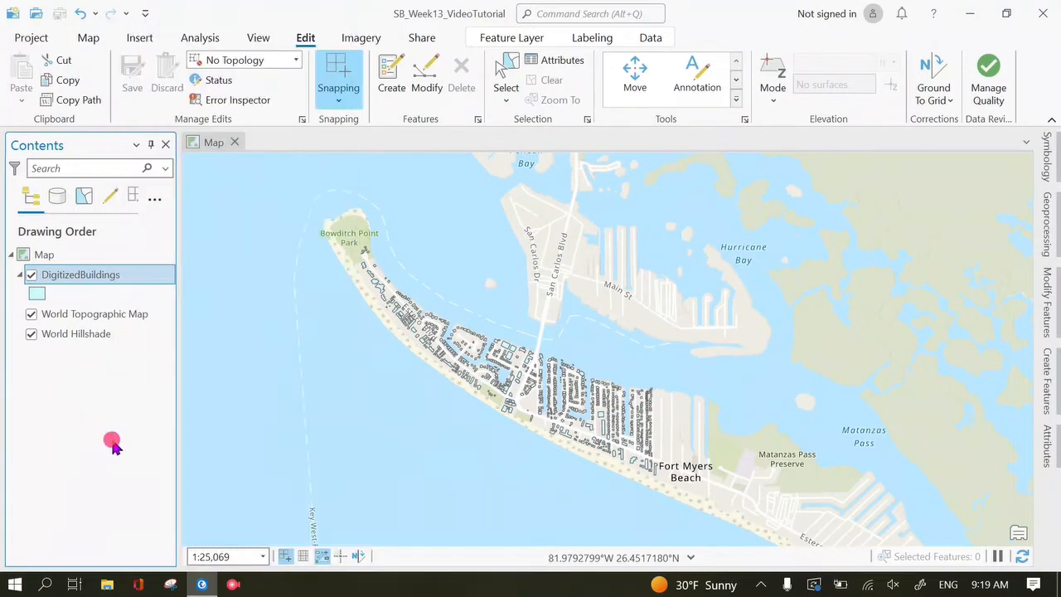
{"action": "left_click", "coordinate": [824, 16]}
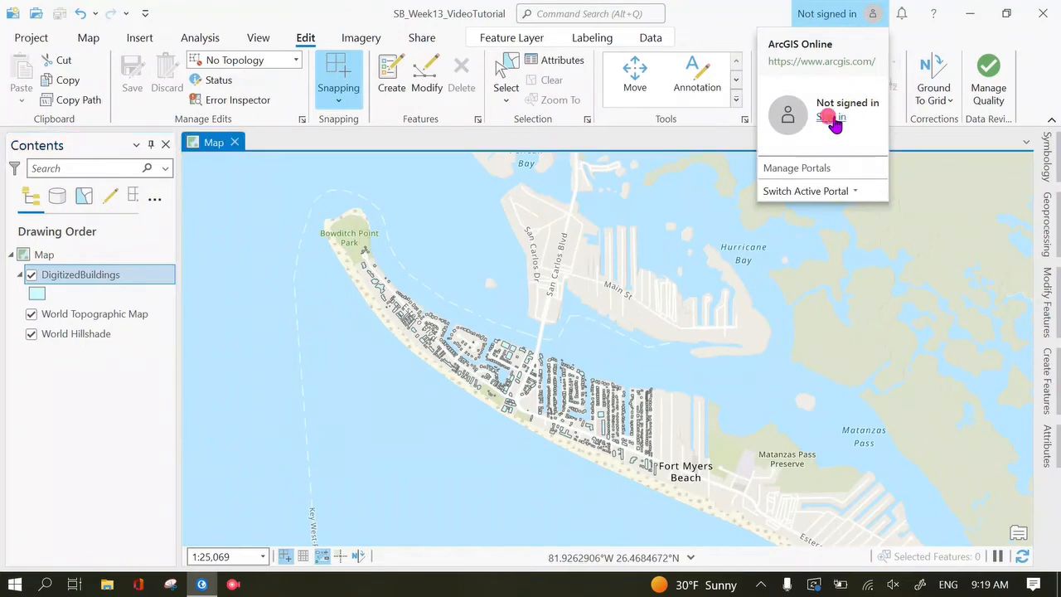
{"action": "left_click", "coordinate": [839, 115]}
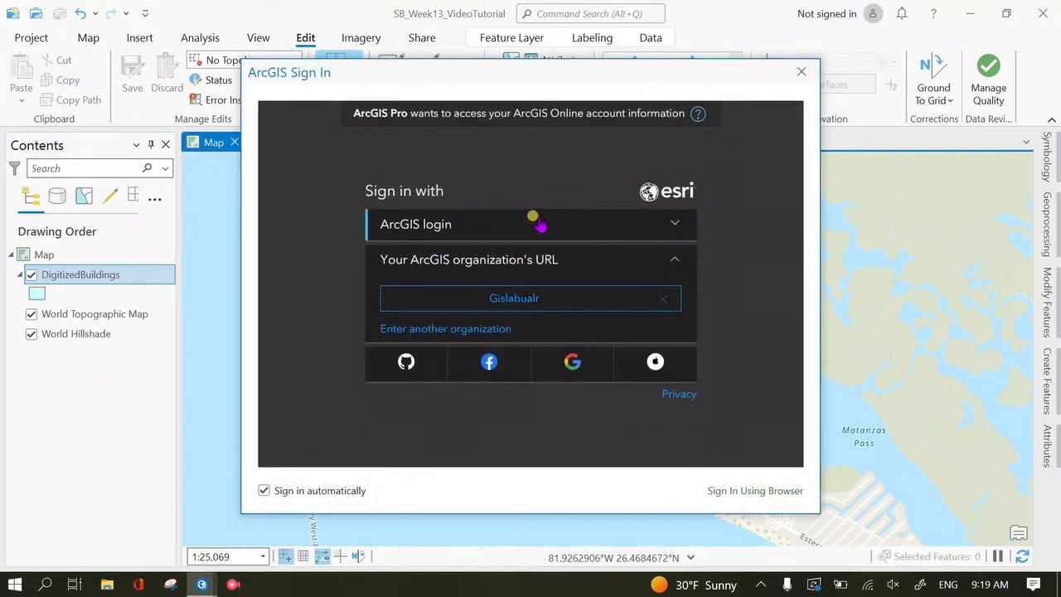
{"action": "left_click", "coordinate": [517, 292]}
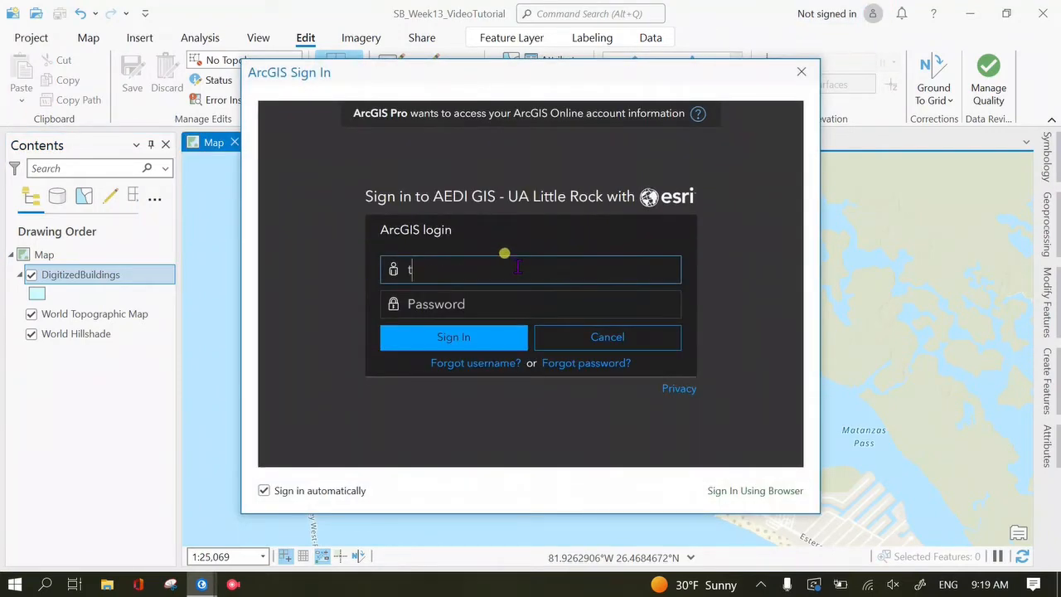
{"action": "type", "text": "tfmullins"}
{"action": "key", "text": "Tab"}
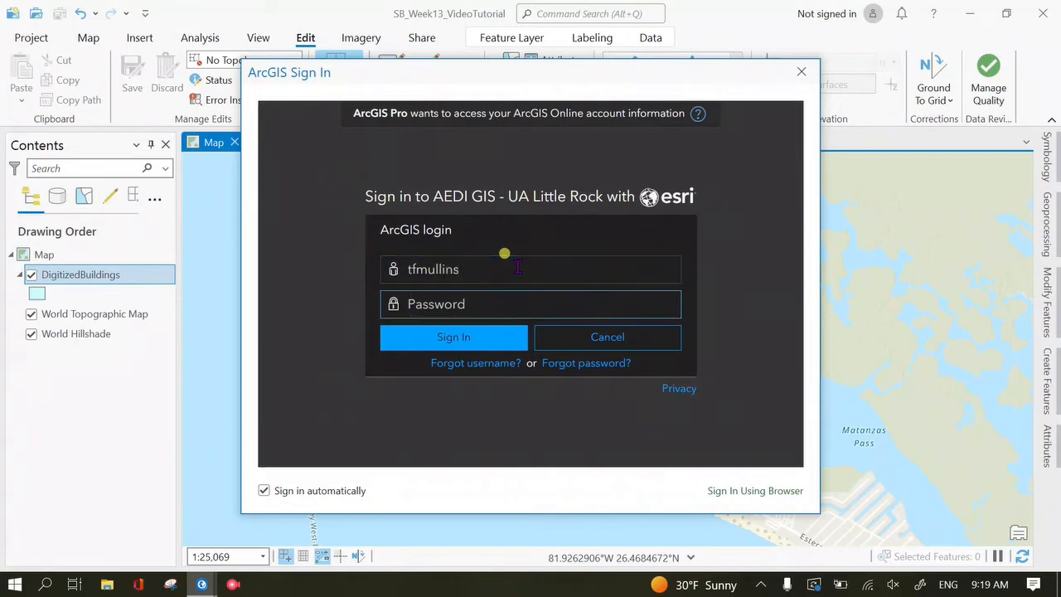
{"action": "type", "text": "*************"}
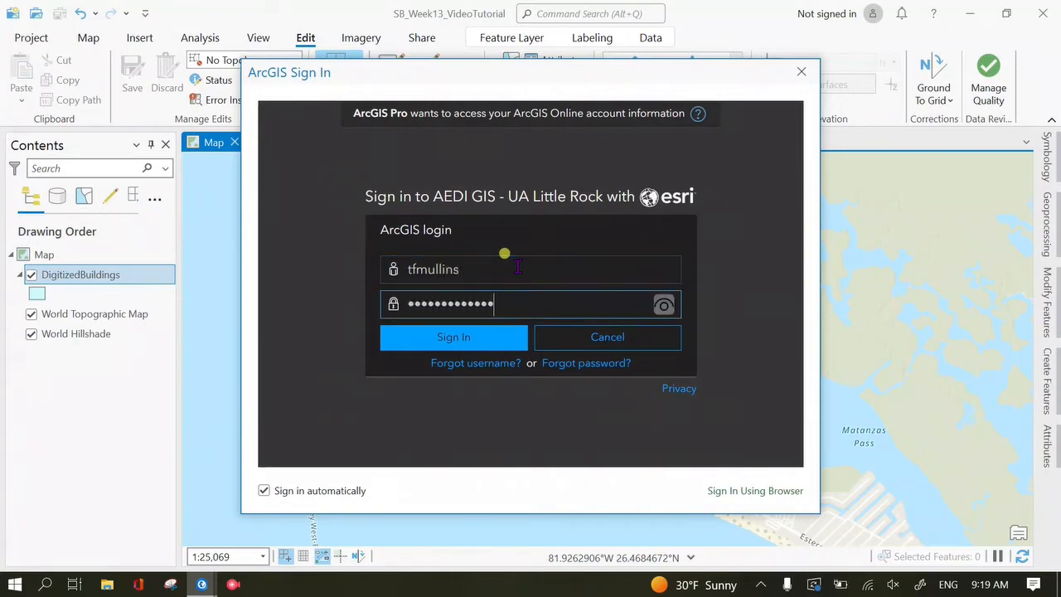
{"action": "key", "text": "Return"}
{"action": "key", "text": "Return"}
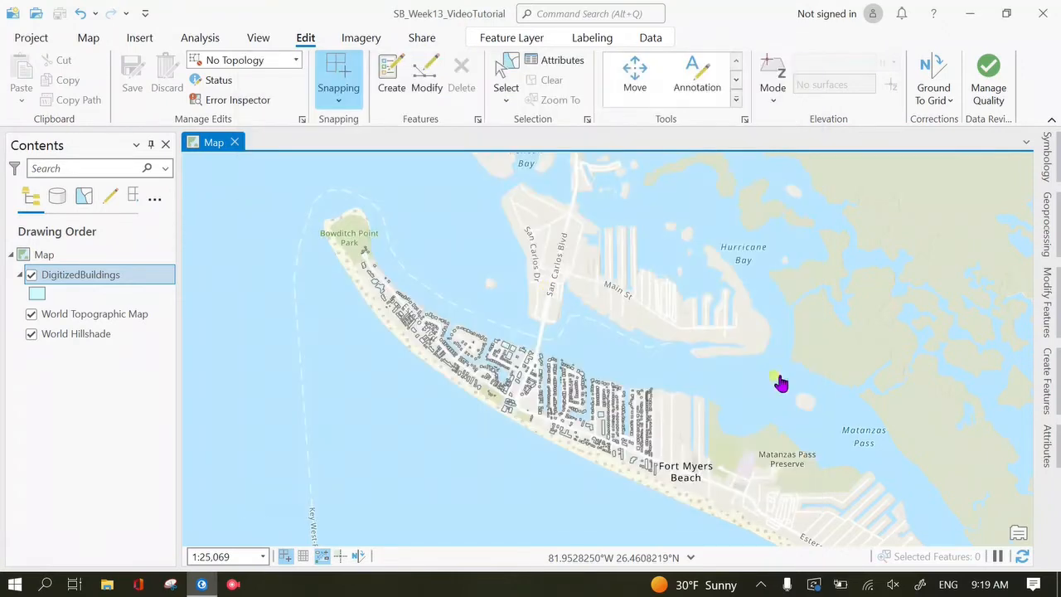
Step: Start sharing DigitizedBuildings as a web layer and edit its name, summary and tags
{"action": "right_click", "coordinate": [118, 275]}
{"action": "mouse_move", "coordinate": [260, 466]}
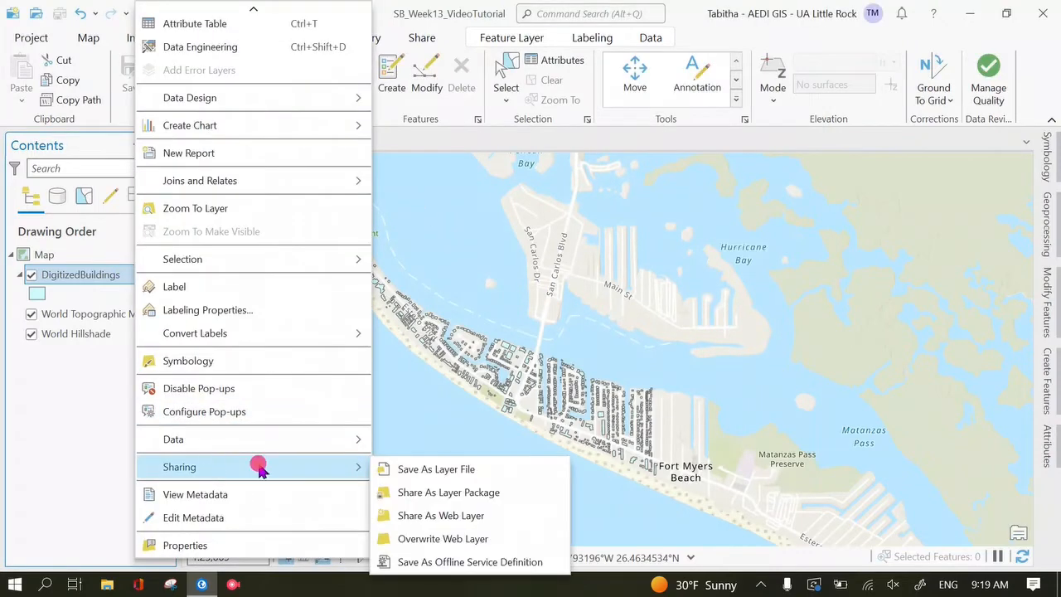
{"action": "left_click", "coordinate": [438, 510]}
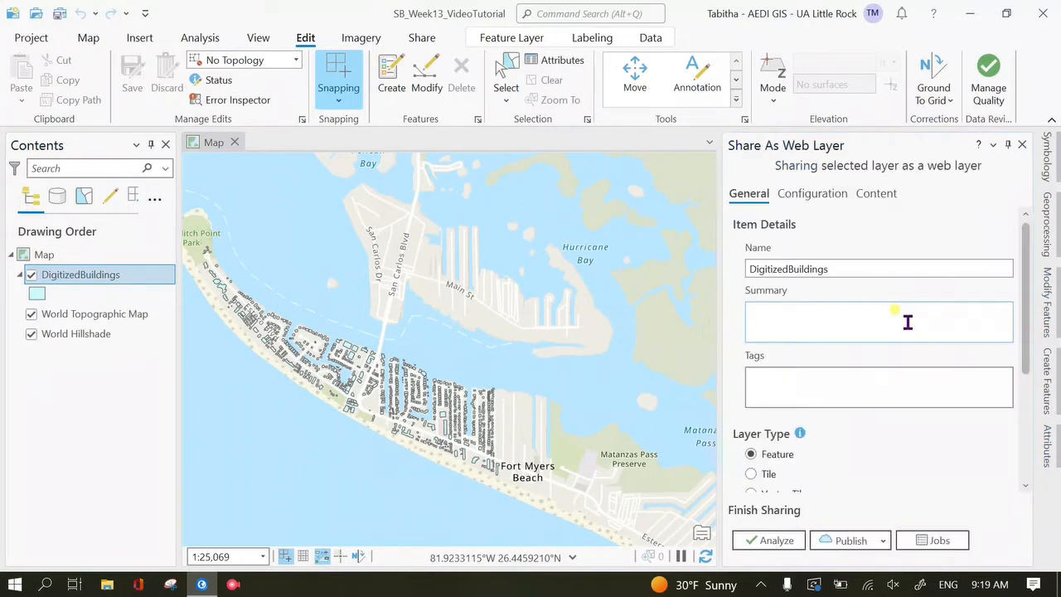
{"action": "left_click_drag", "start_coordinate": [853, 264], "coordinate": [636, 252]}
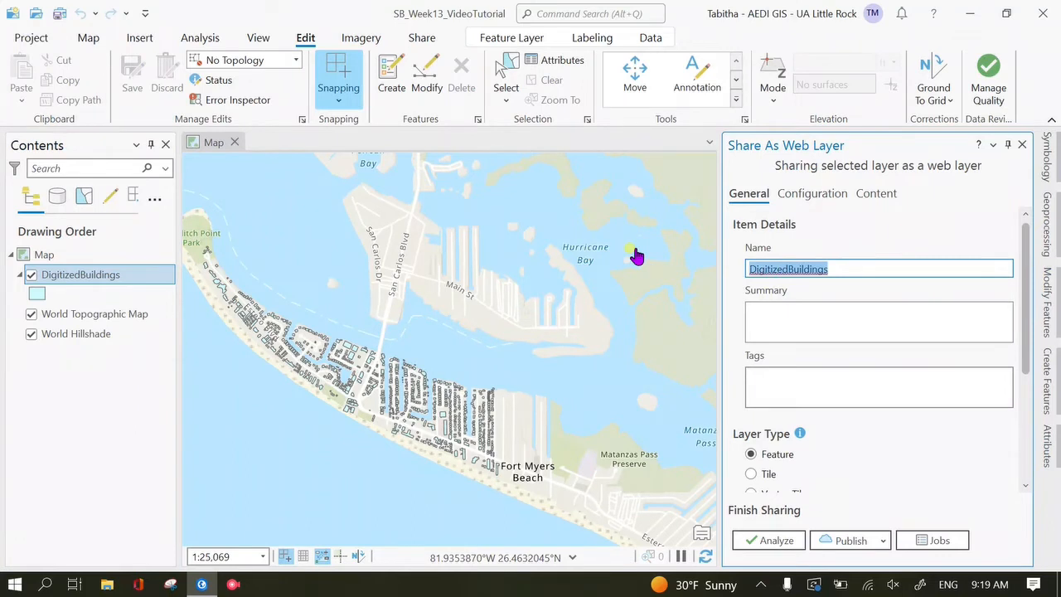
{"action": "type", "text": "Faith_"}
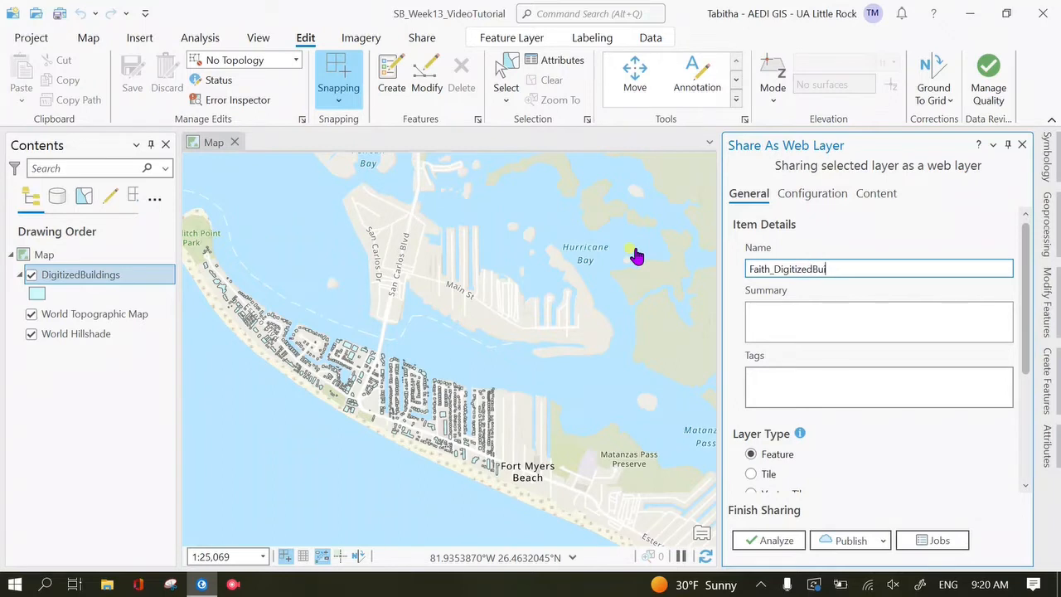
{"action": "left_click", "coordinate": [763, 309]}
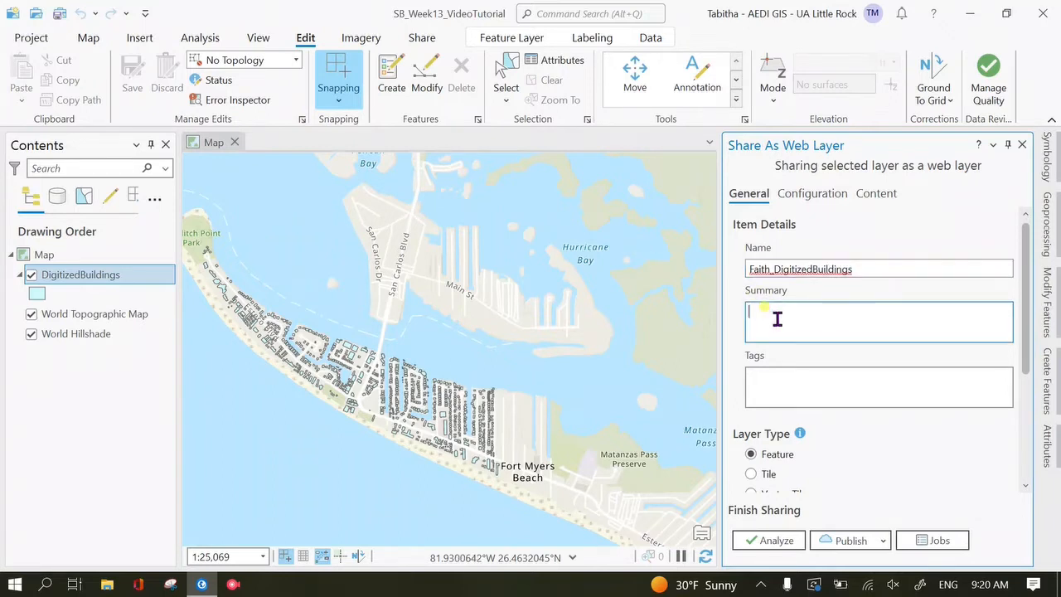
{"action": "left_click", "coordinate": [793, 374]}
{"action": "scroll", "coordinate": [870, 432], "scroll_direction": "down", "scroll_amount": 2}
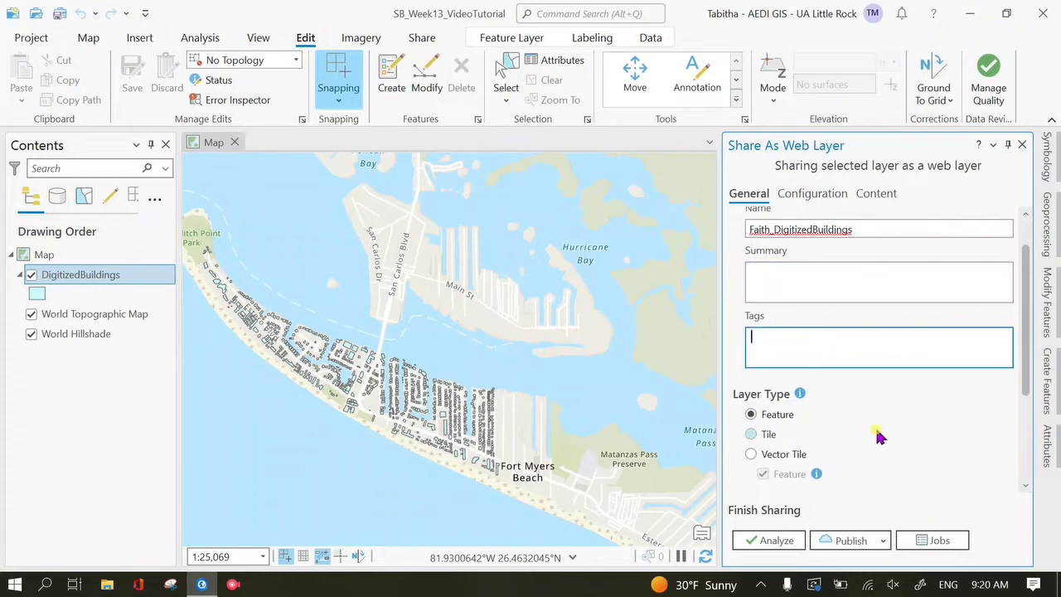
{"action": "scroll", "coordinate": [881, 428], "scroll_direction": "down", "scroll_amount": 3}
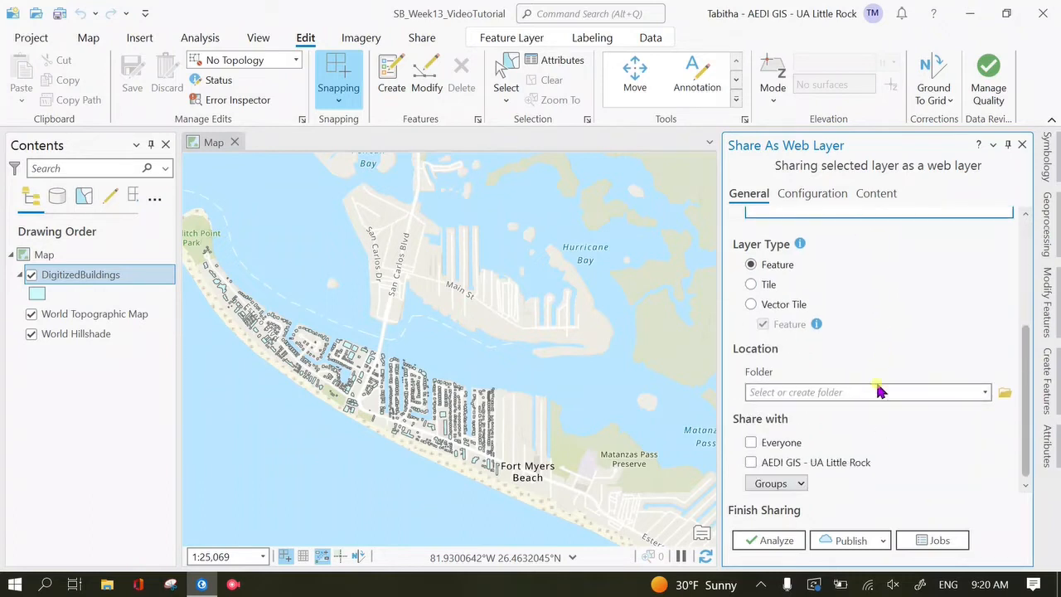
Step: Save the web layer to the root folder, shared with AEDI GIS - UA Little Rock and GIS 1
{"action": "left_click", "coordinate": [983, 396]}
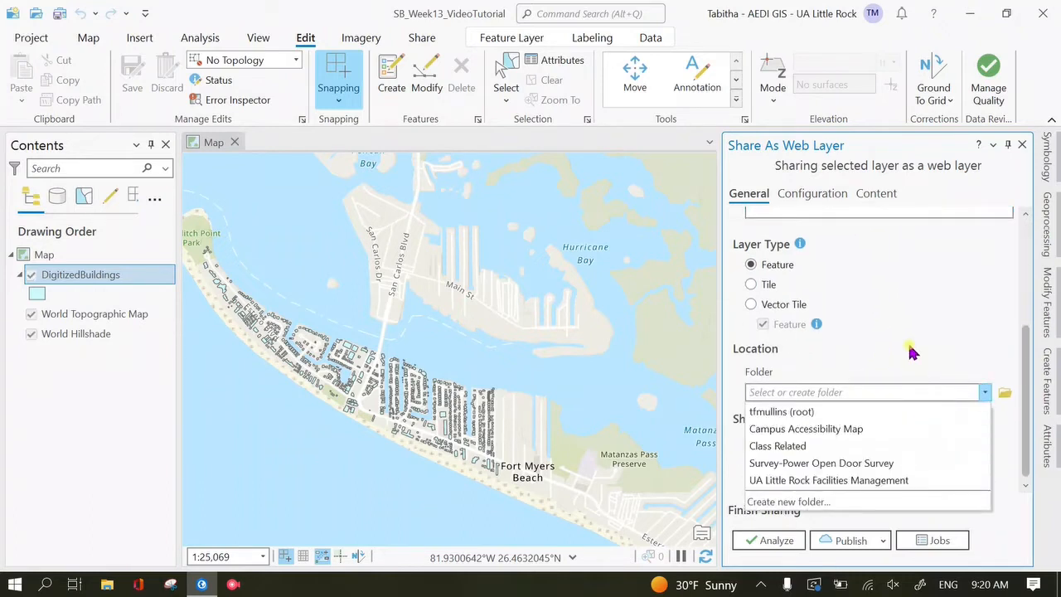
{"action": "left_click", "coordinate": [821, 412]}
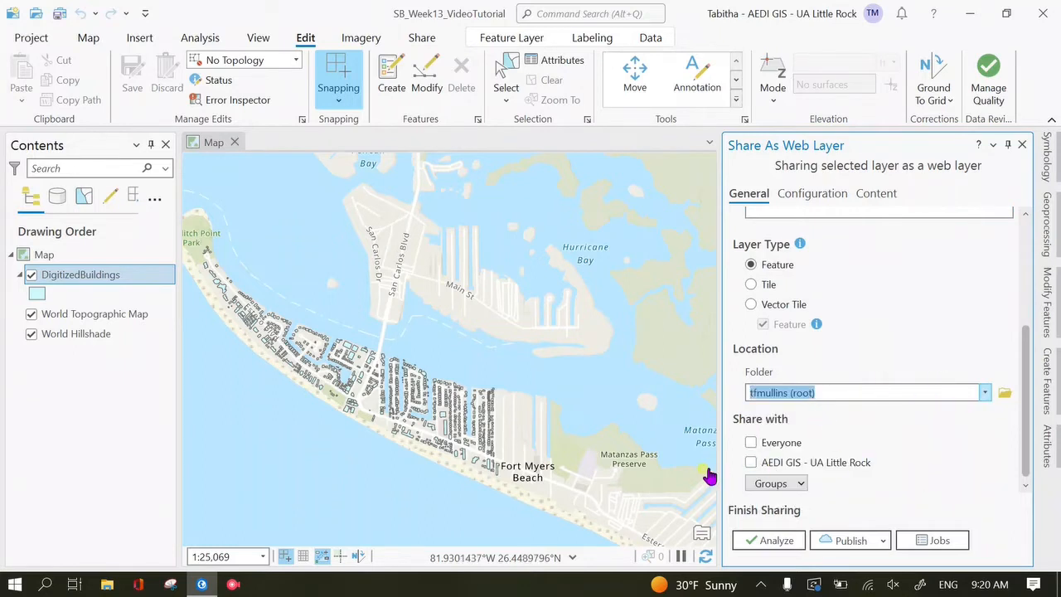
{"action": "left_click", "coordinate": [750, 462]}
{"action": "left_click", "coordinate": [803, 485]}
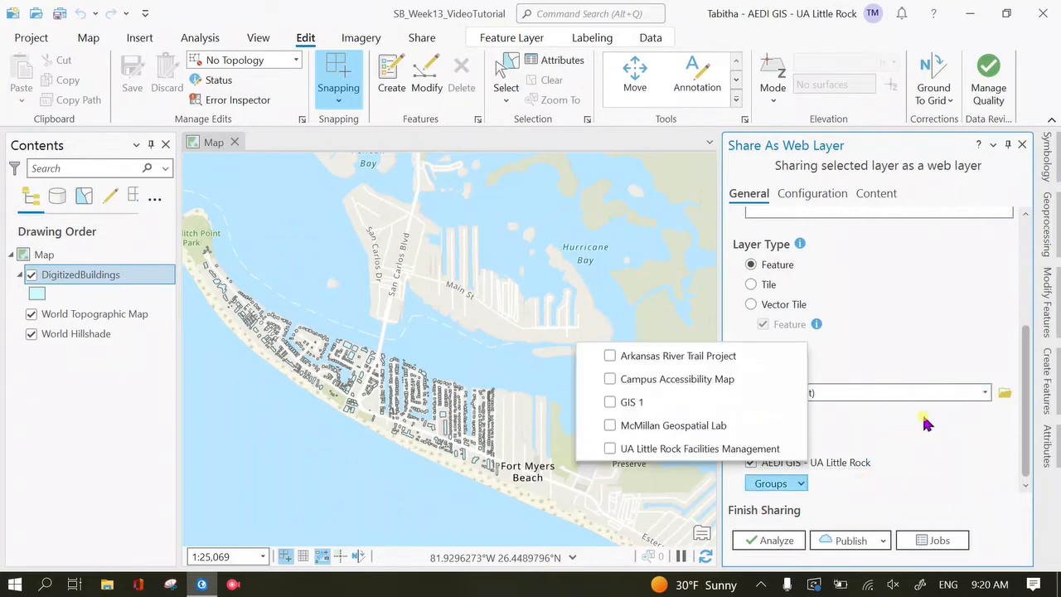
{"action": "left_click", "coordinate": [614, 403]}
{"action": "left_click", "coordinate": [934, 452]}
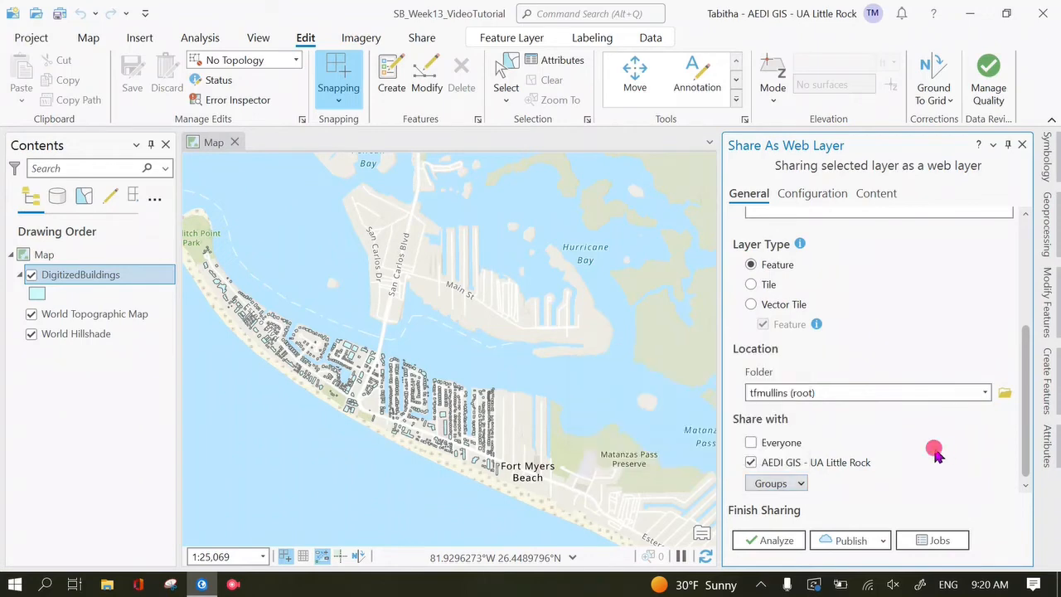
{"action": "left_click_drag", "start_coordinate": [1024, 430], "coordinate": [999, 307]}
{"action": "left_click_drag", "start_coordinate": [1025, 359], "coordinate": [1027, 457]}
Step: Analyze the web layer and inspect the fixes for the unassigned unique numeric IDs error
{"action": "left_click", "coordinate": [746, 540]}
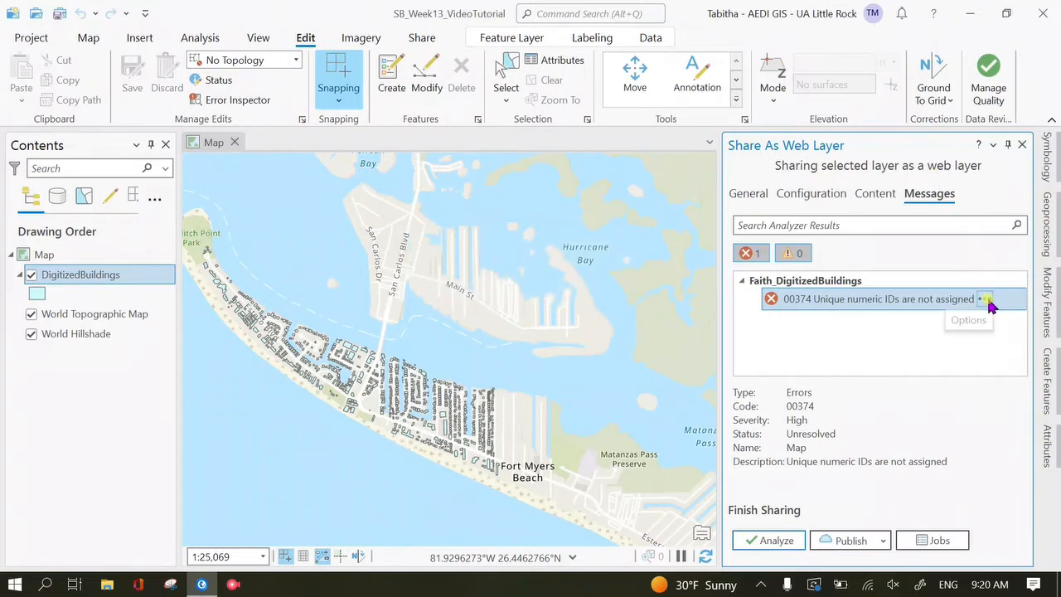
{"action": "left_click", "coordinate": [987, 299]}
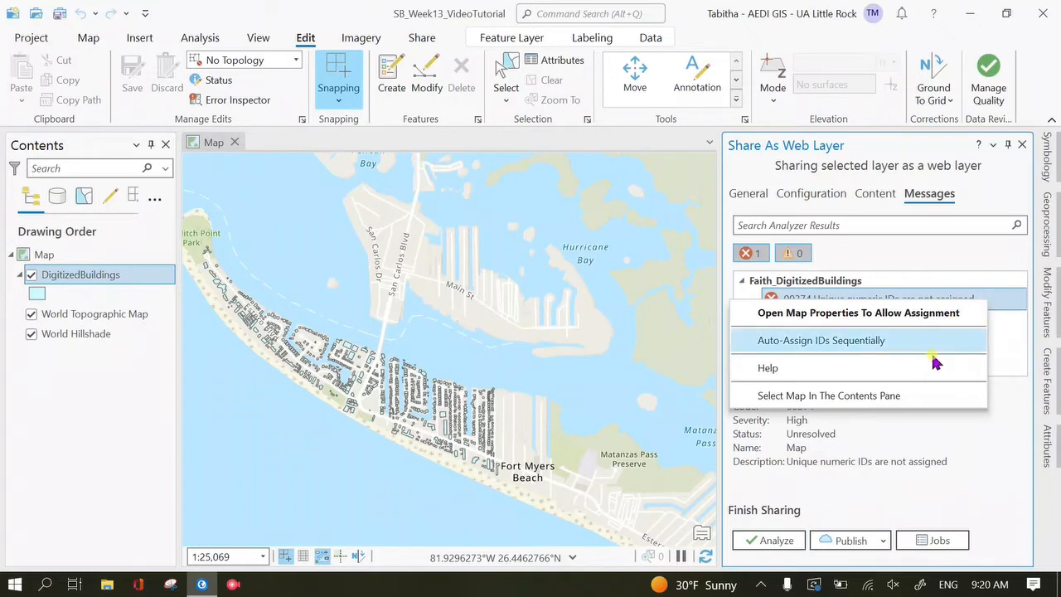
{"action": "left_click", "coordinate": [935, 259]}
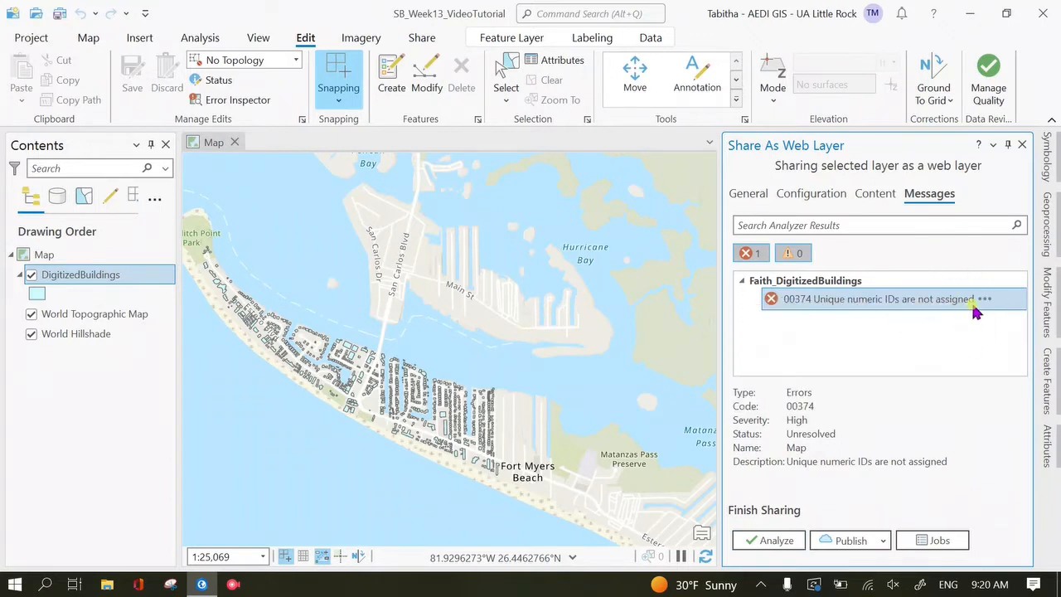
{"action": "left_click", "coordinate": [981, 299]}
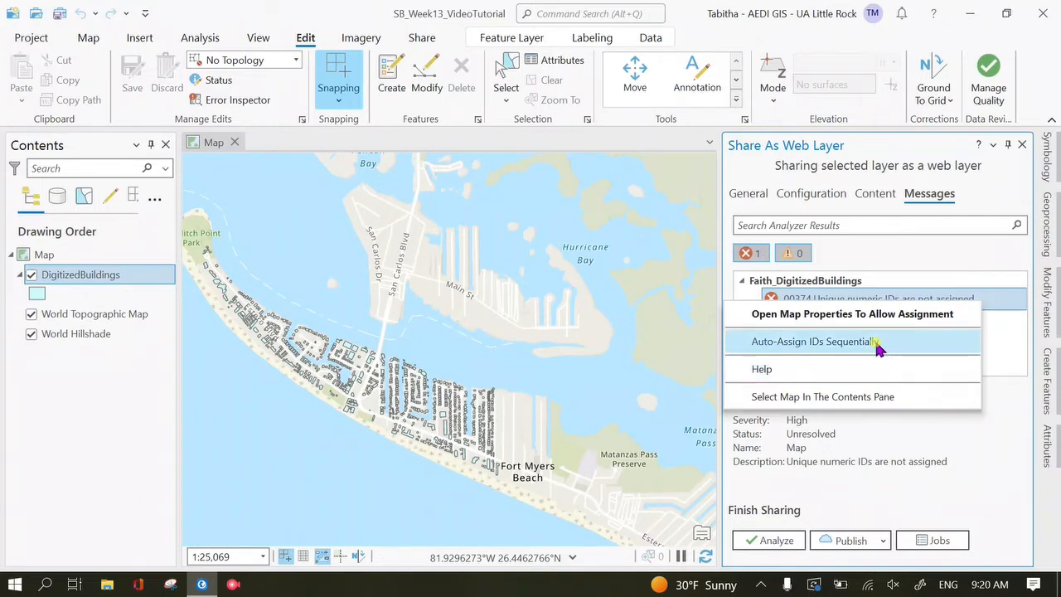
Step: Review the DigitizedBuildings layer properties pages, closing them without changes
{"action": "right_click", "coordinate": [45, 284]}
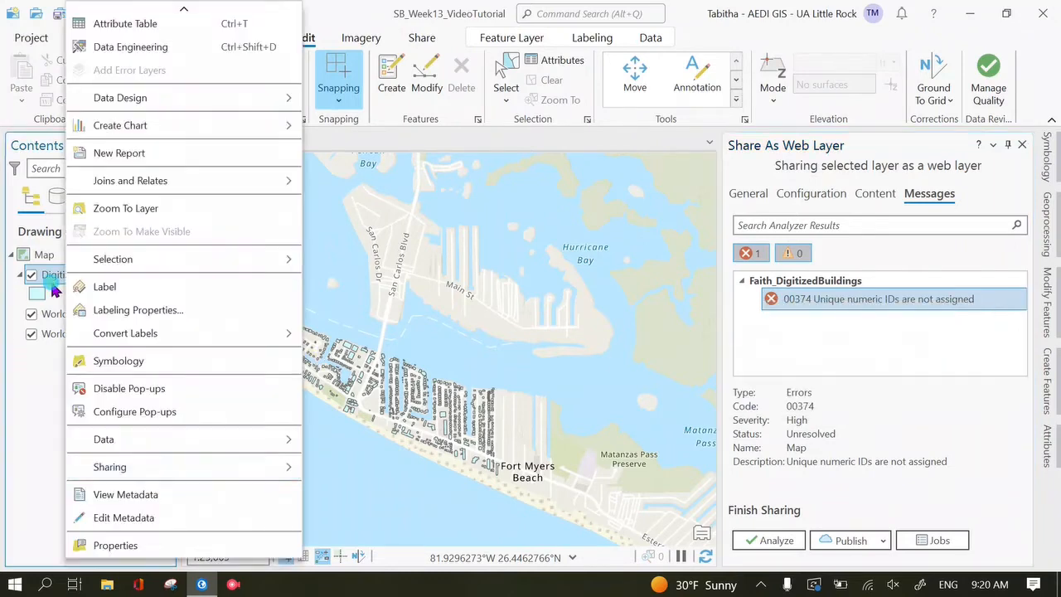
{"action": "left_click", "coordinate": [110, 546]}
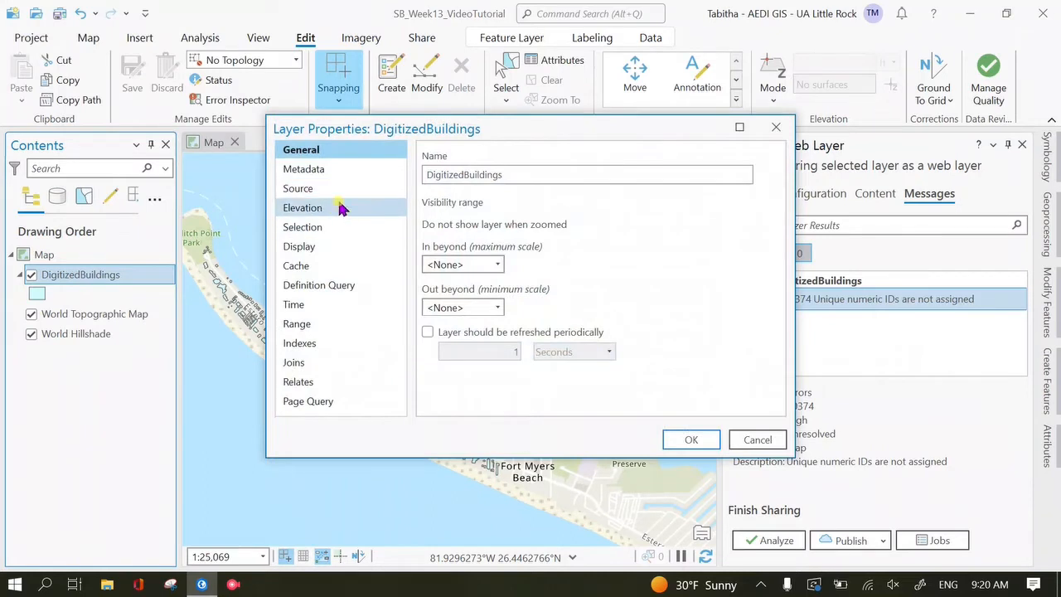
{"action": "left_click", "coordinate": [338, 247]}
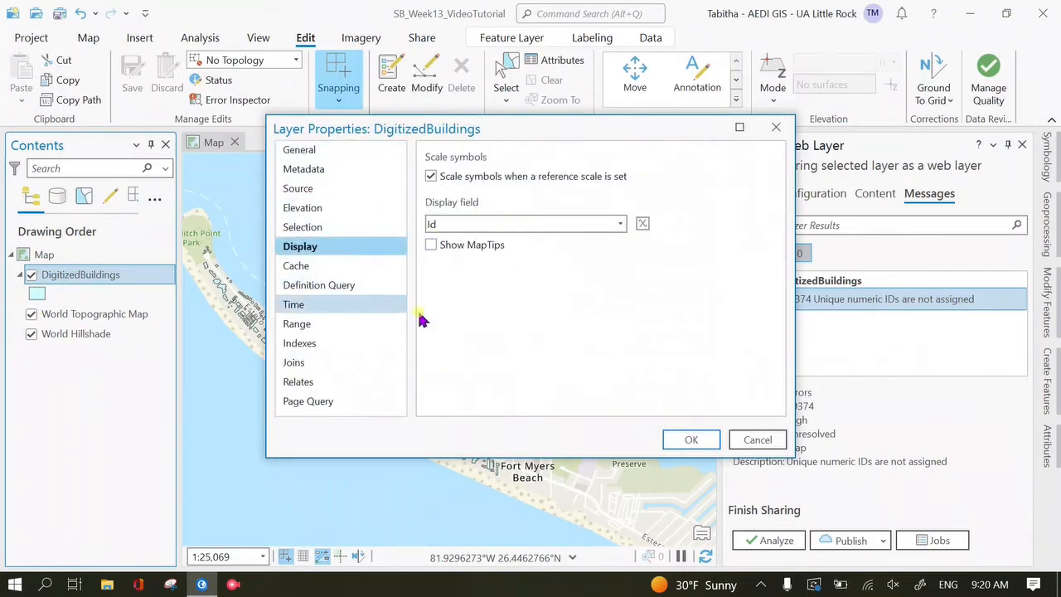
{"action": "left_click", "coordinate": [350, 227]}
{"action": "left_click", "coordinate": [330, 206]}
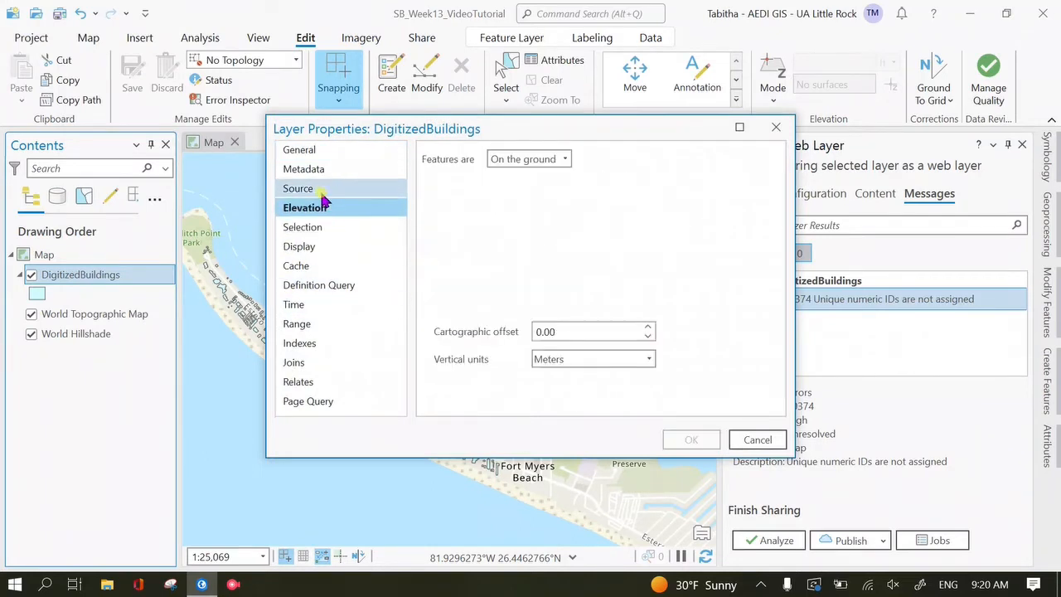
{"action": "left_click", "coordinate": [322, 194]}
{"action": "left_click", "coordinate": [364, 153]}
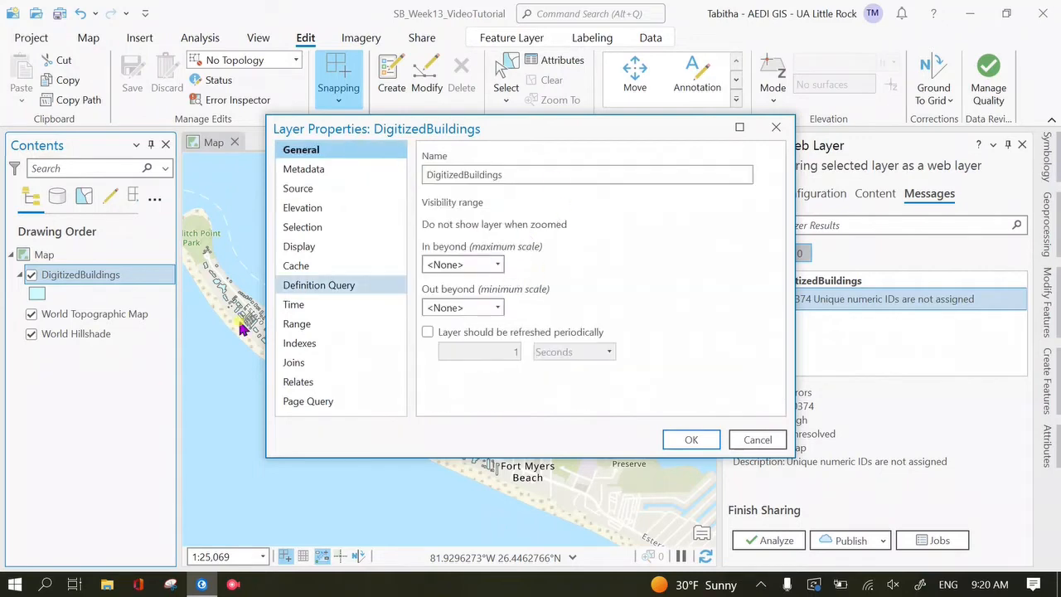
{"action": "left_click", "coordinate": [754, 439]}
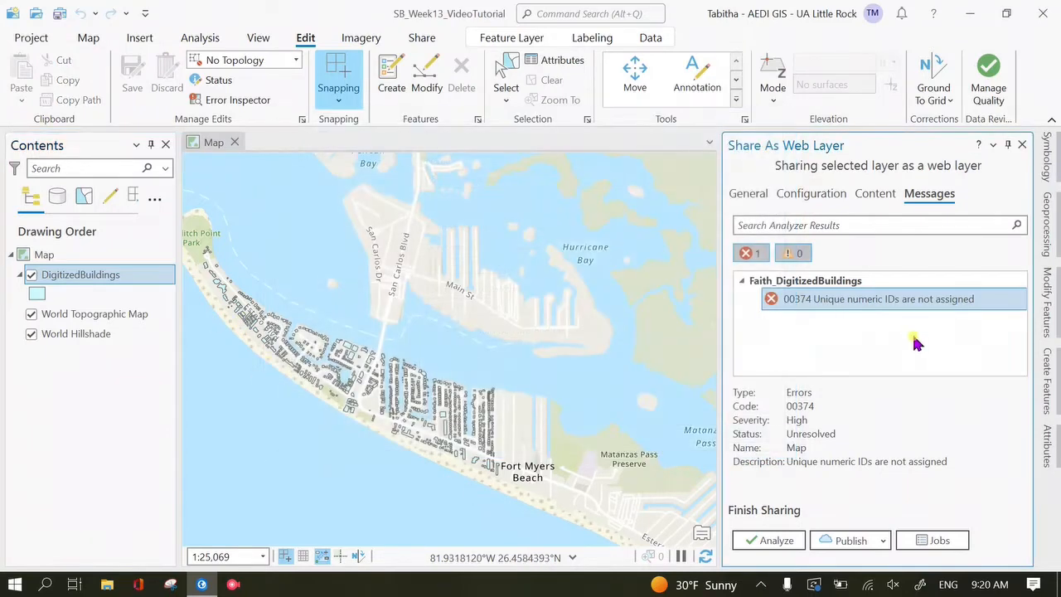
Step: Auto-assign sequential IDs to clear the error and publish the DigitizedBuildings web layer
{"action": "left_click", "coordinate": [984, 299]}
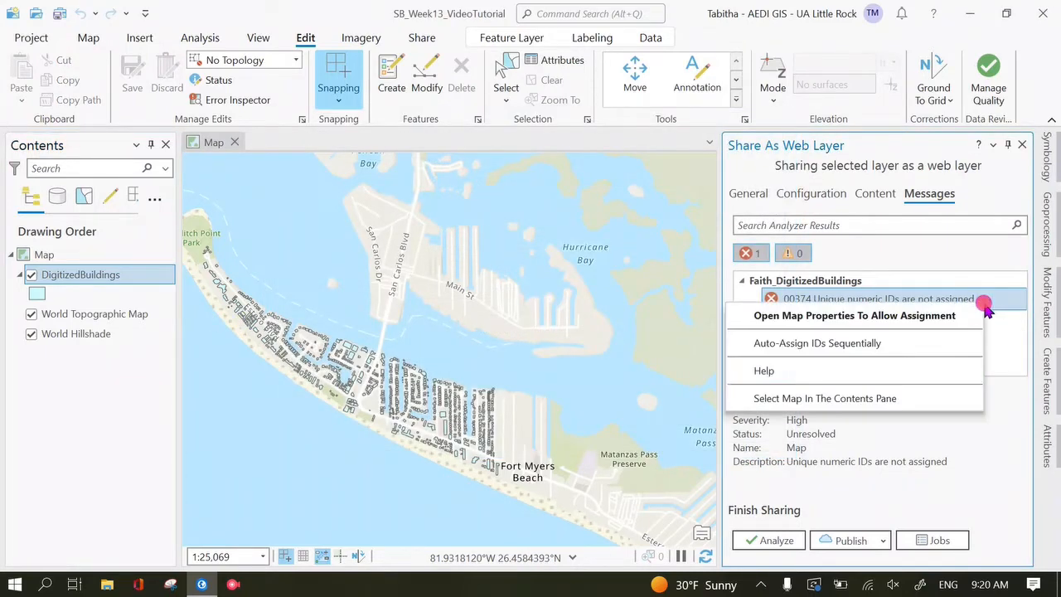
{"action": "left_click", "coordinate": [882, 345]}
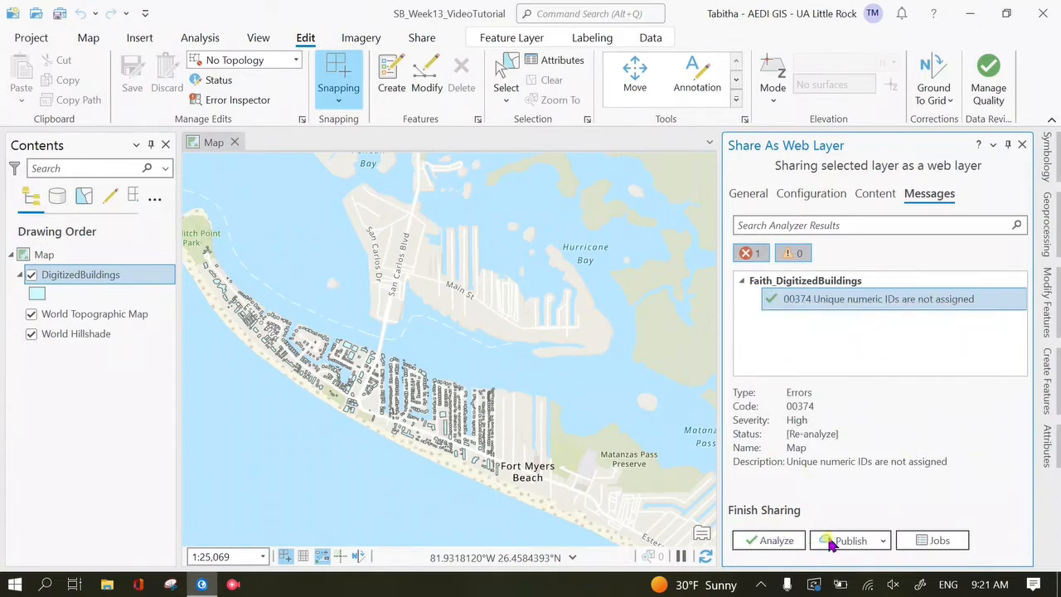
{"action": "left_click", "coordinate": [864, 544]}
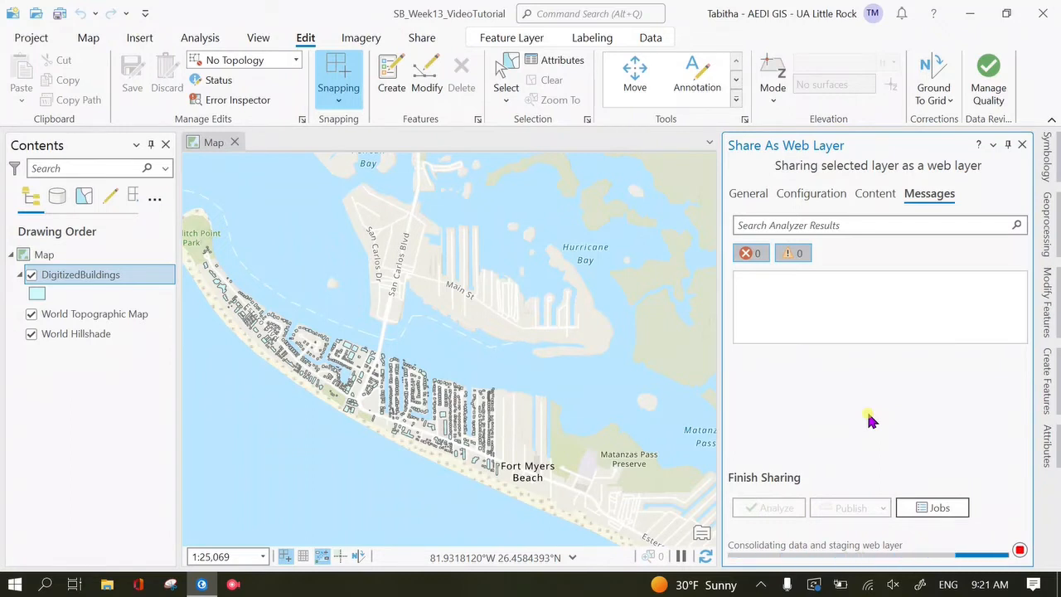
Step: Pause the screen recording from the taskbar tray
{"action": "left_click", "coordinate": [759, 584]}
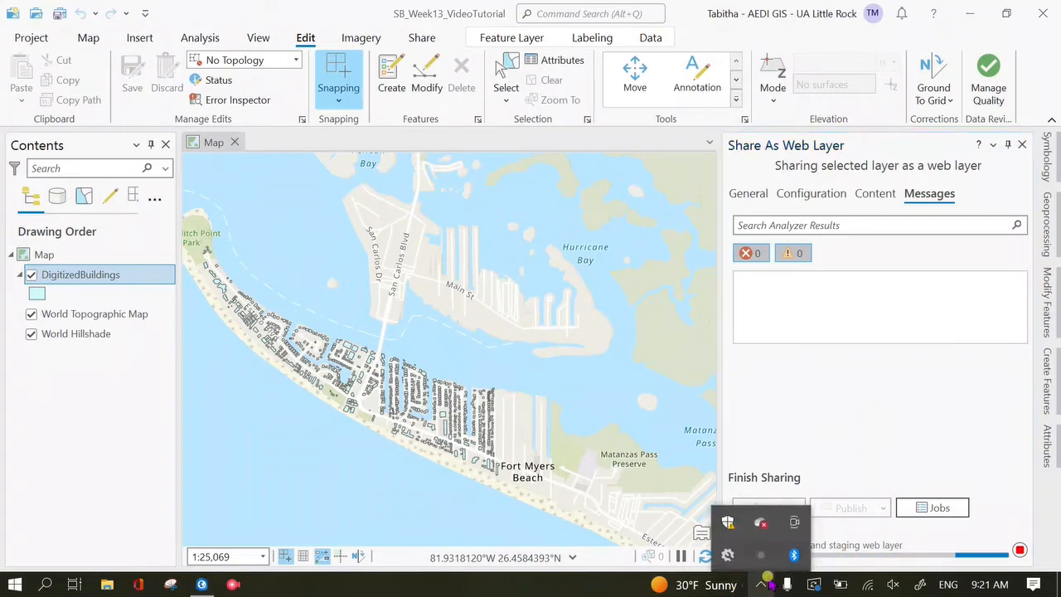
{"action": "left_click", "coordinate": [754, 556]}
{"action": "left_click", "coordinate": [618, 263]}
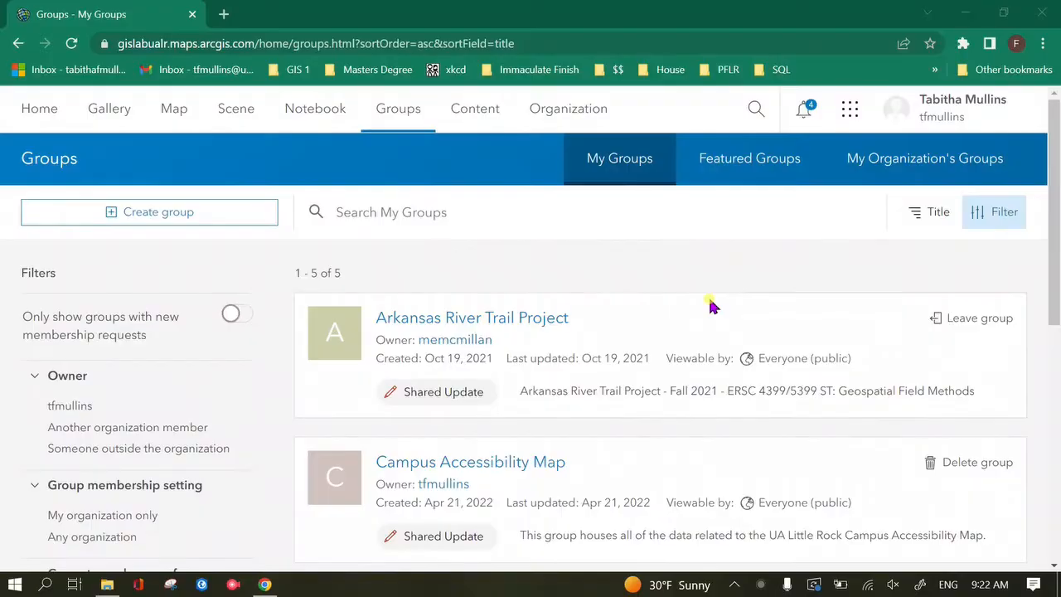
{"action": "scroll", "coordinate": [710, 305], "scroll_direction": "down", "scroll_amount": 3}
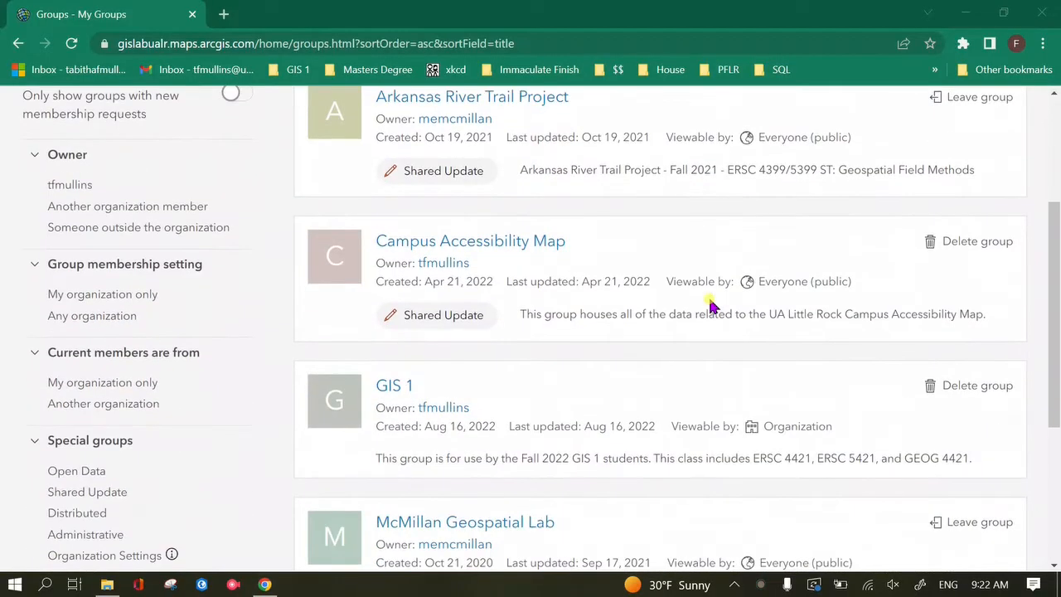
Step: Show the GIS 1 group's content filtered to uncategorized items
{"action": "left_click", "coordinate": [408, 385]}
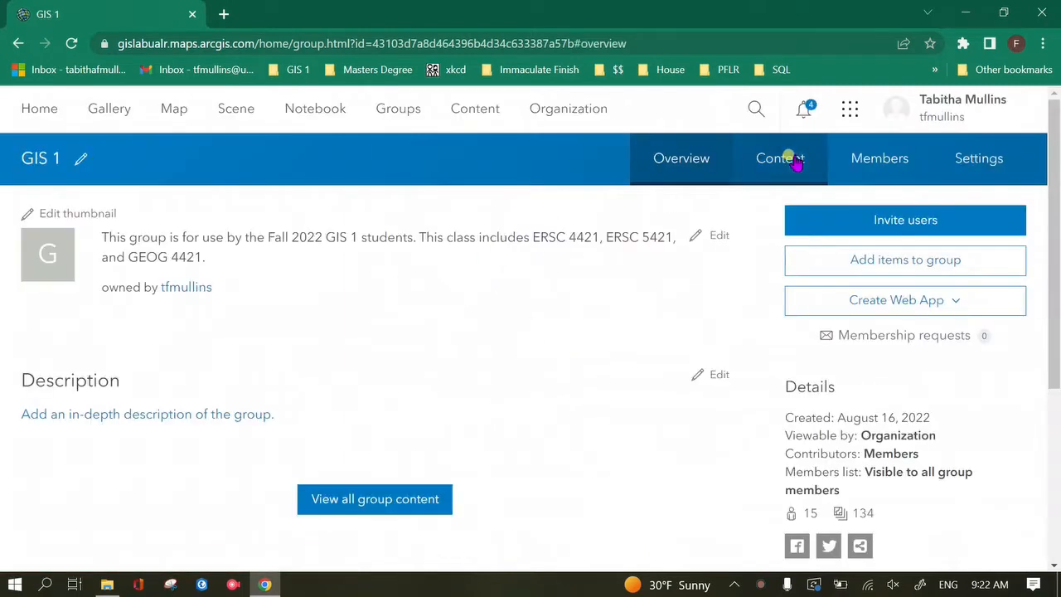
{"action": "left_click", "coordinate": [779, 176]}
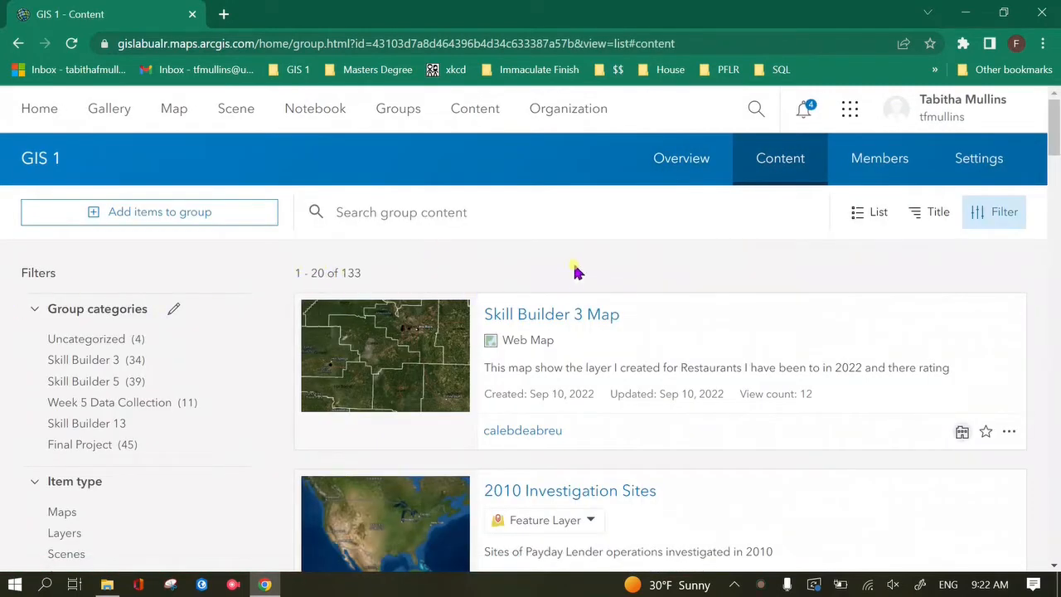
{"action": "left_click", "coordinate": [110, 340]}
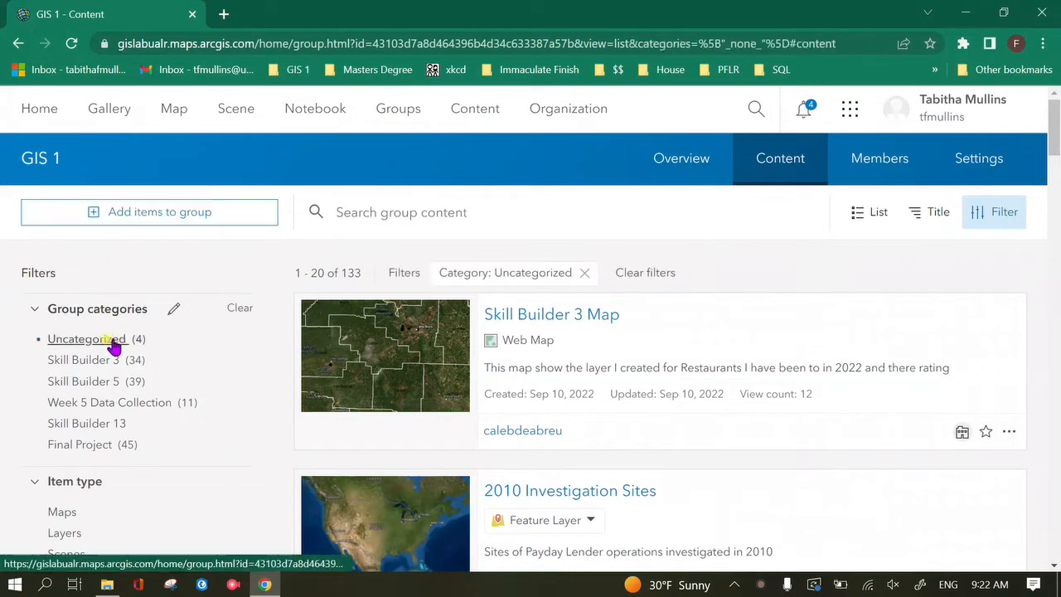
{"action": "scroll", "coordinate": [701, 355], "scroll_direction": "down", "scroll_amount": 4}
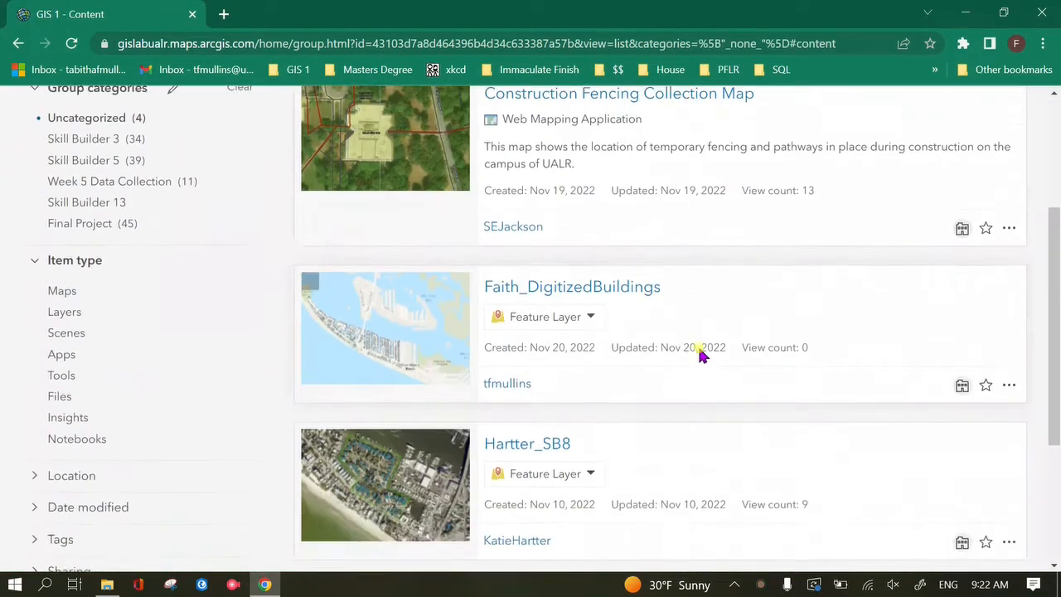
{"action": "scroll", "coordinate": [701, 356], "scroll_direction": "up", "scroll_amount": 5}
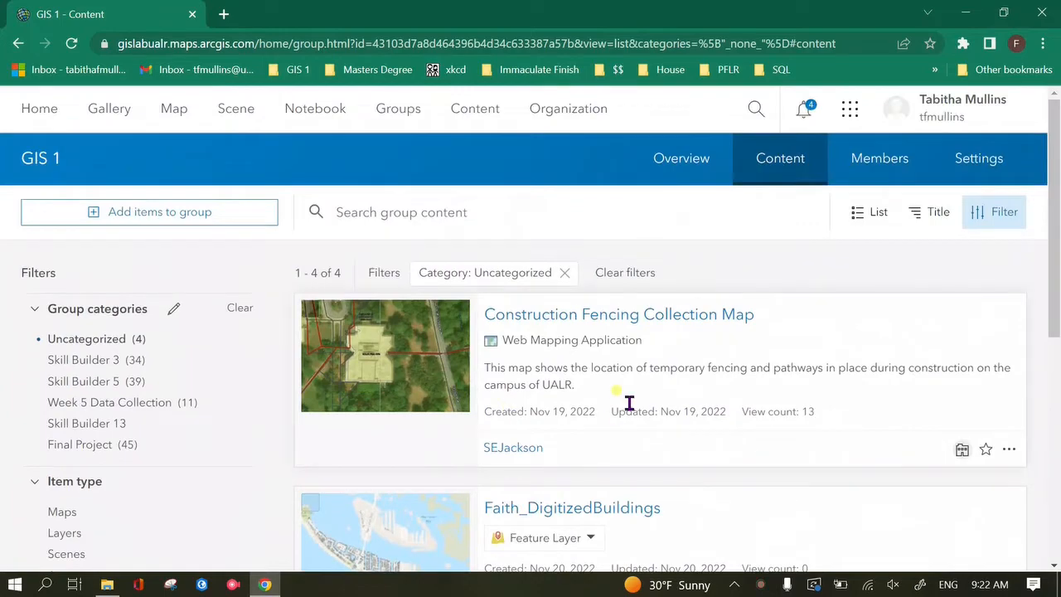
{"action": "scroll", "coordinate": [629, 402], "scroll_direction": "down", "scroll_amount": 1}
{"action": "scroll", "coordinate": [629, 402], "scroll_direction": "down", "scroll_amount": 4}
{"action": "scroll", "coordinate": [631, 406], "scroll_direction": "up", "scroll_amount": 3}
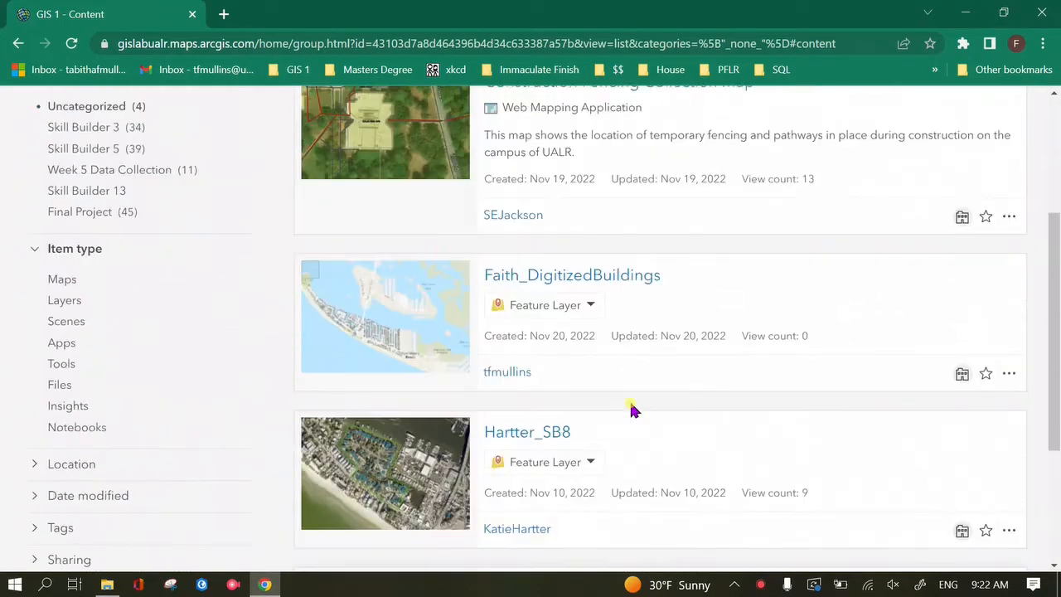
Step: Assign Faith_DigitizedBuildings to the Skill Builder 13 category and save
{"action": "left_click", "coordinate": [306, 272]}
{"action": "scroll", "coordinate": [843, 266], "scroll_direction": "up", "scroll_amount": 3}
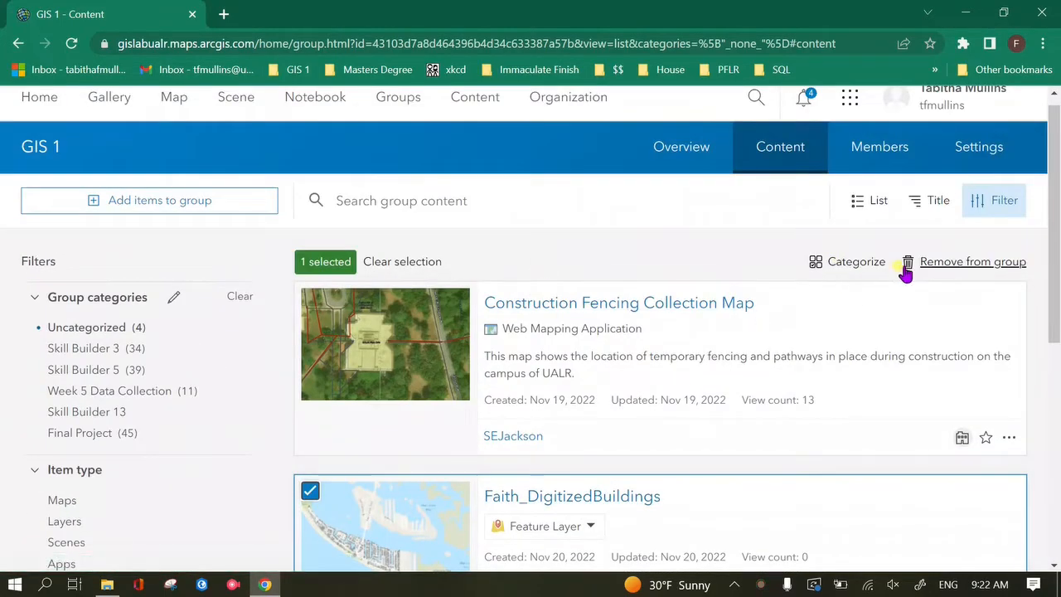
{"action": "left_click", "coordinate": [845, 264]}
{"action": "scroll", "coordinate": [147, 328], "scroll_direction": "down", "scroll_amount": 1}
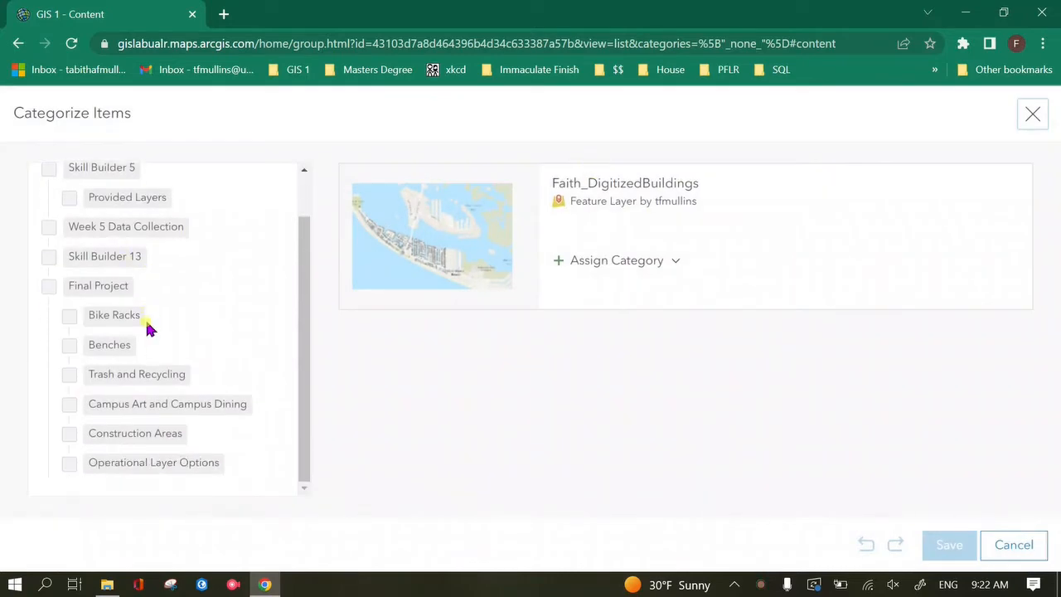
{"action": "left_click", "coordinate": [49, 257]}
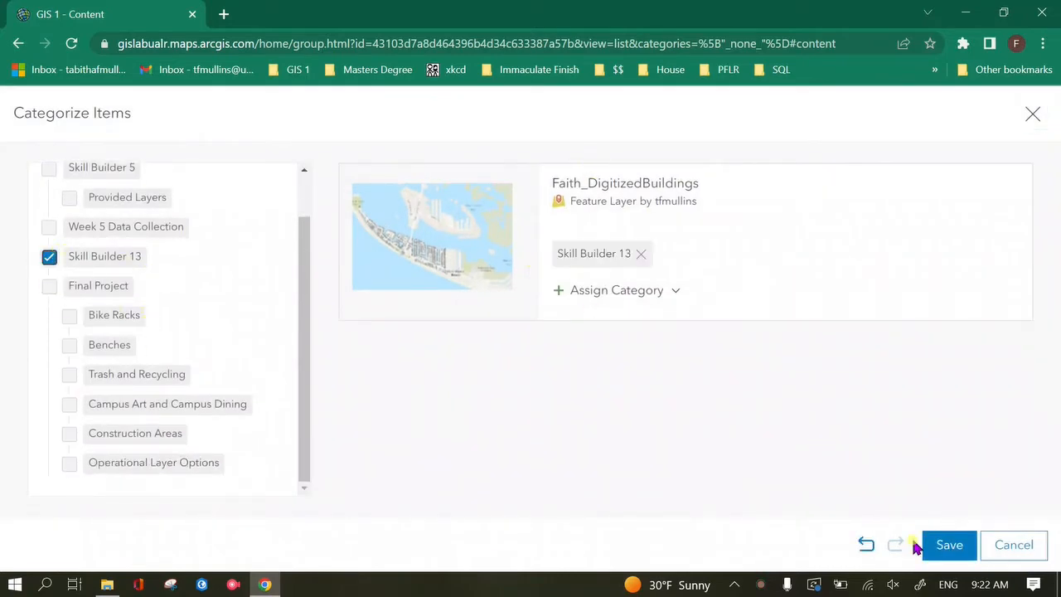
{"action": "left_click", "coordinate": [947, 545]}
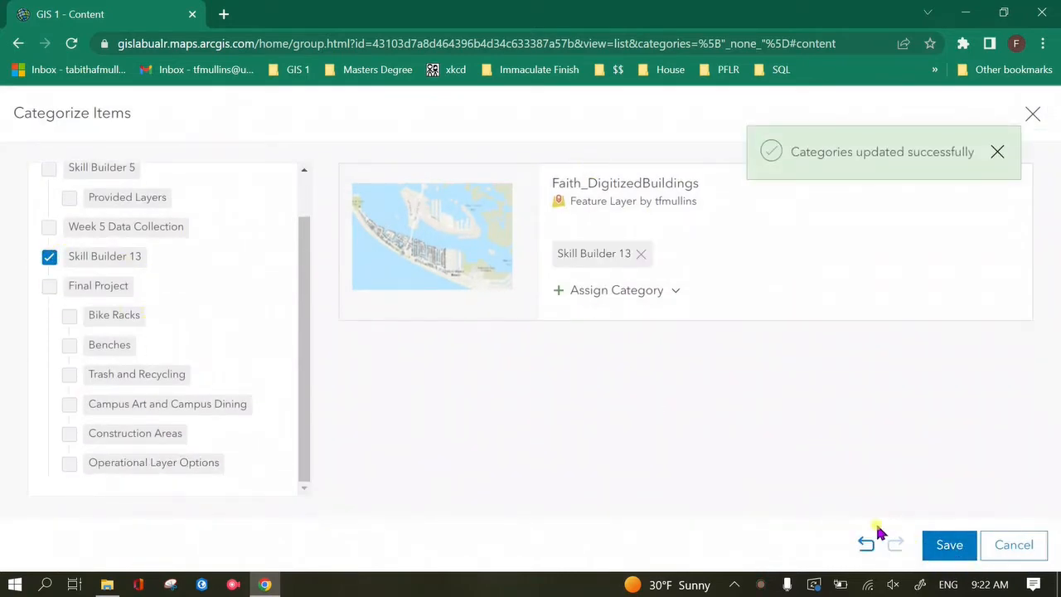
Step: Filter the group content to the Skill Builder 13 category
{"action": "scroll", "coordinate": [588, 359], "scroll_direction": "down", "scroll_amount": 4}
{"action": "scroll", "coordinate": [150, 140], "scroll_direction": "up", "scroll_amount": 2}
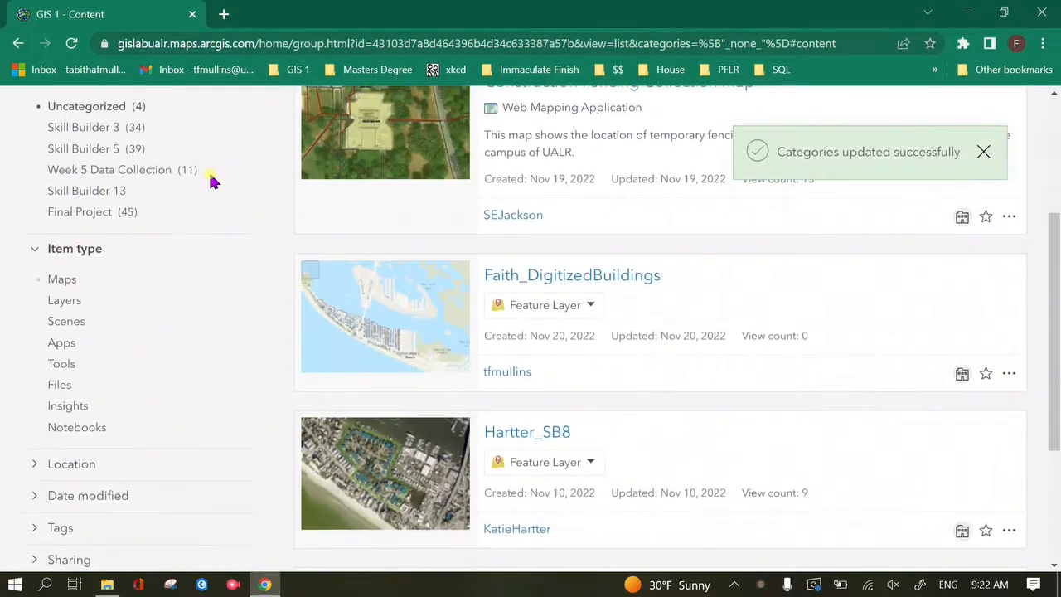
{"action": "left_click", "coordinate": [104, 192]}
{"action": "scroll", "coordinate": [585, 226], "scroll_direction": "up", "scroll_amount": 2}
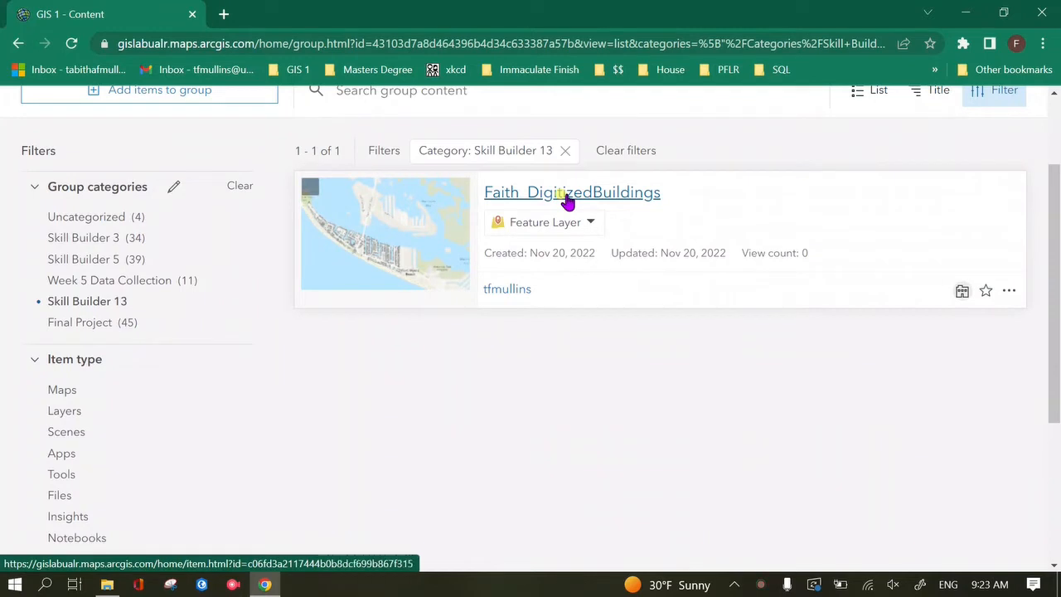
Step: Open Faith_DigitizedBuildings from its item page in a new Map Viewer map over Fort Myers Beach
{"action": "left_click", "coordinate": [567, 201]}
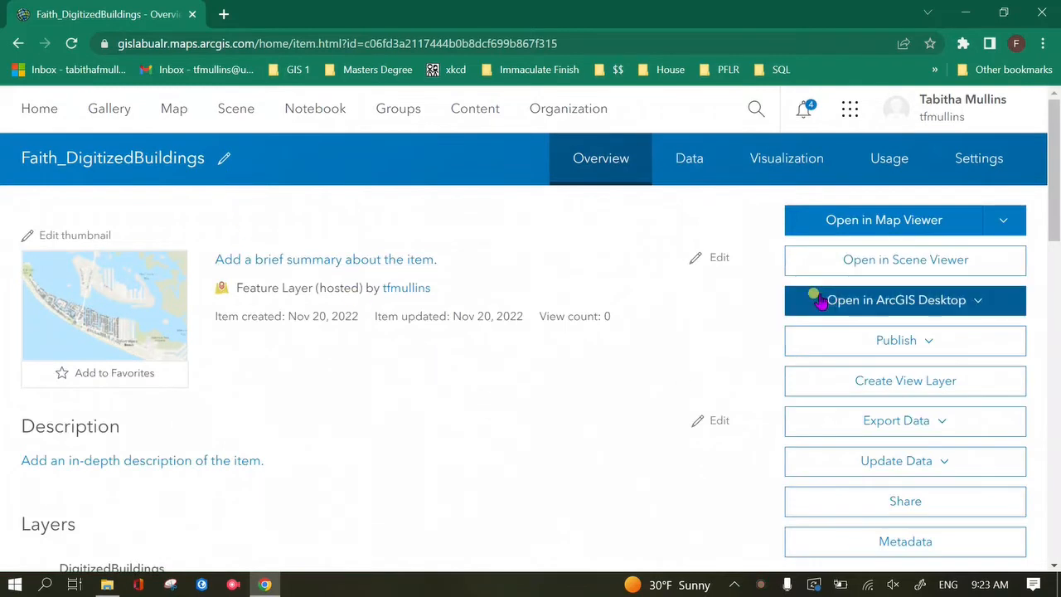
{"action": "left_click", "coordinate": [894, 224]}
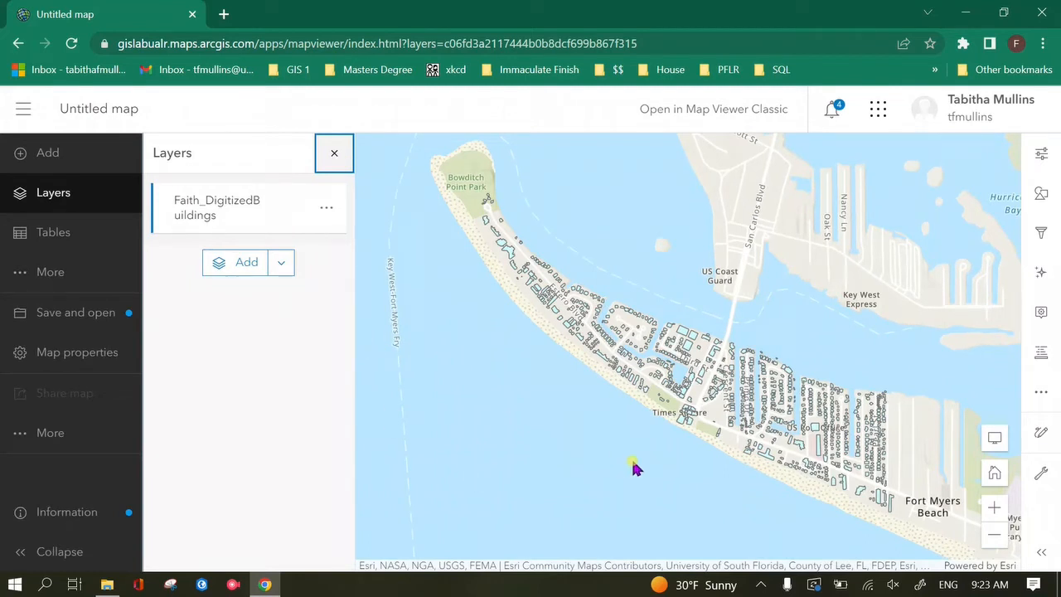
{"action": "left_click_drag", "start_coordinate": [655, 389], "coordinate": [583, 370]}
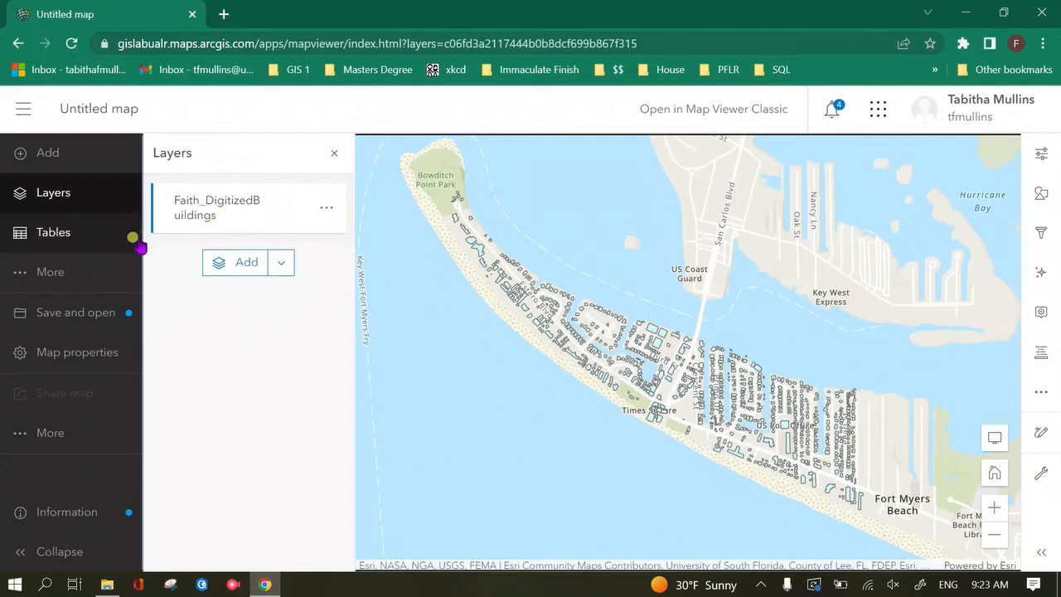
Step: Switch the basemap from Topographic to Imagery and pan around the island
{"action": "left_click", "coordinate": [97, 277]}
{"action": "left_click", "coordinate": [201, 199]}
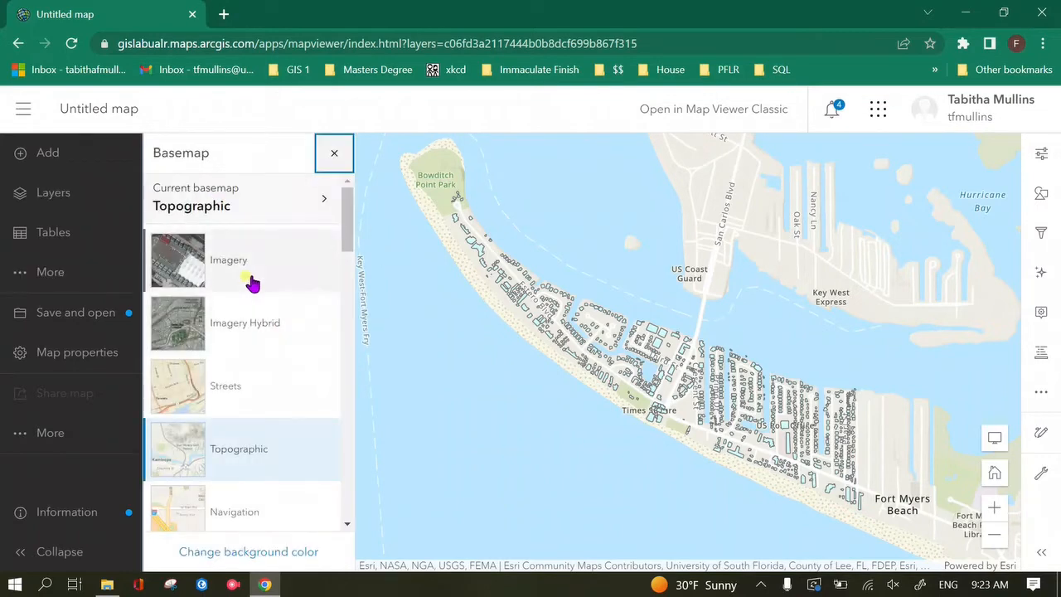
{"action": "left_click", "coordinate": [253, 278]}
{"action": "scroll", "coordinate": [539, 311], "scroll_direction": "up", "scroll_amount": 4}
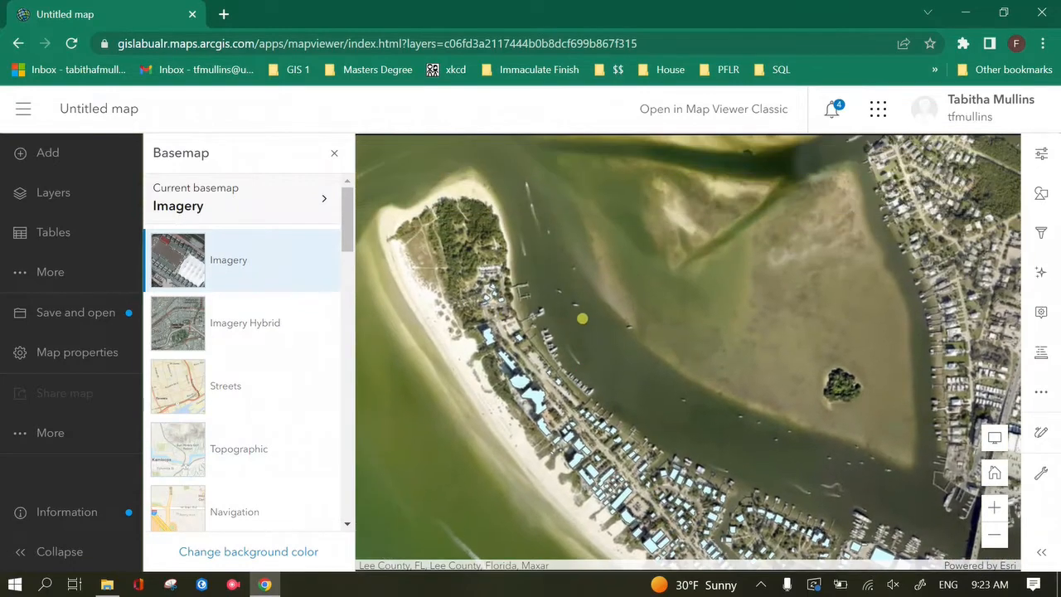
{"action": "left_click_drag", "start_coordinate": [583, 318], "coordinate": [552, 278]}
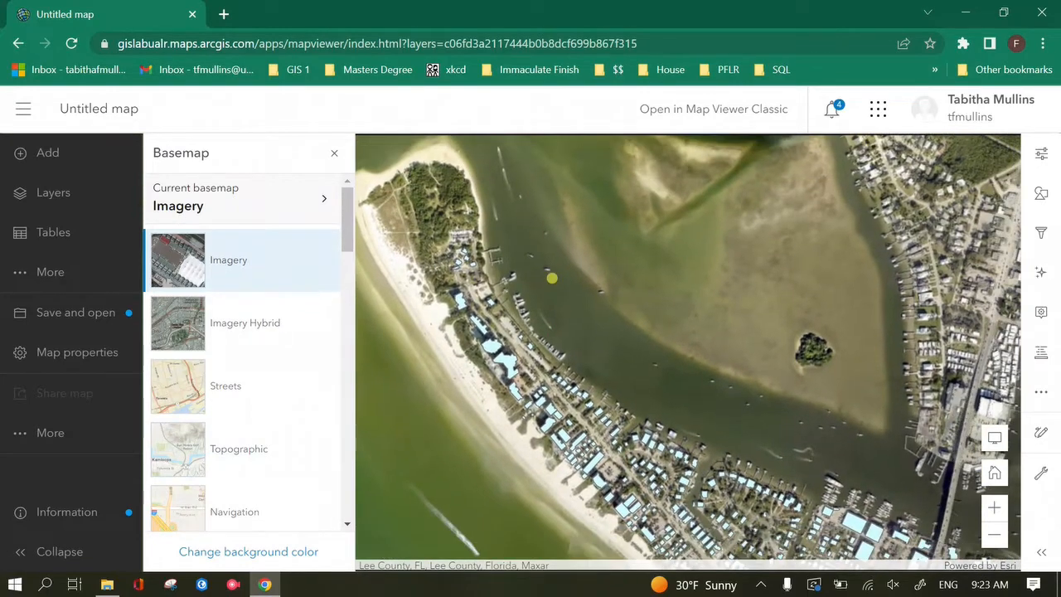
{"action": "left_click_drag", "start_coordinate": [588, 327], "coordinate": [578, 275]}
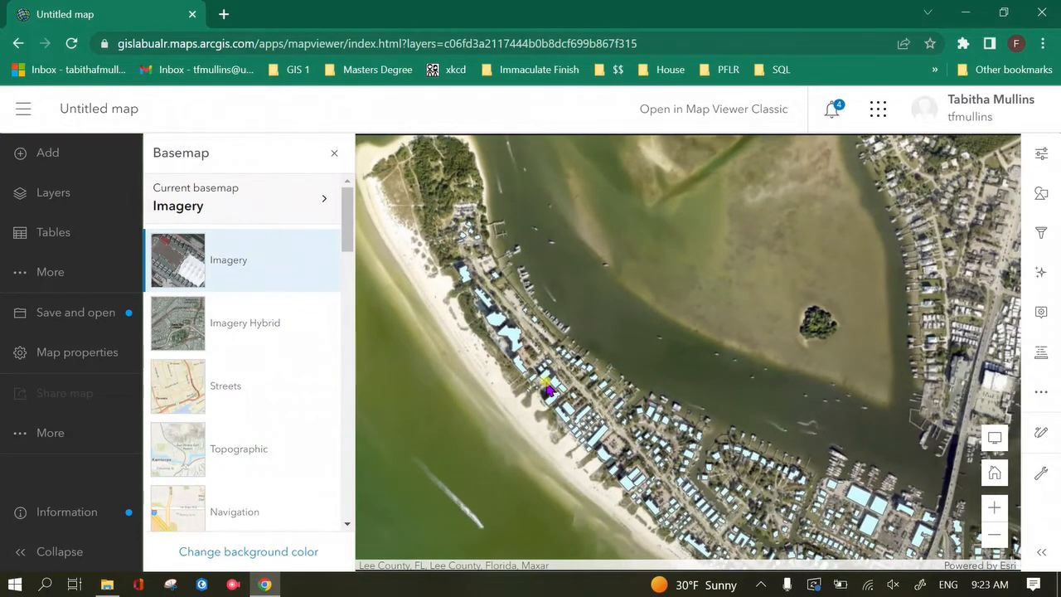
{"action": "scroll", "coordinate": [532, 421], "scroll_direction": "down", "scroll_amount": 2}
{"action": "left_click_drag", "start_coordinate": [666, 426], "coordinate": [571, 279]}
{"action": "mouse_move", "coordinate": [657, 366]}
{"action": "left_mouse_down"}
{"action": "mouse_move", "coordinate": [651, 351]}
{"action": "mouse_move", "coordinate": [661, 357]}
{"action": "left_mouse_up"}
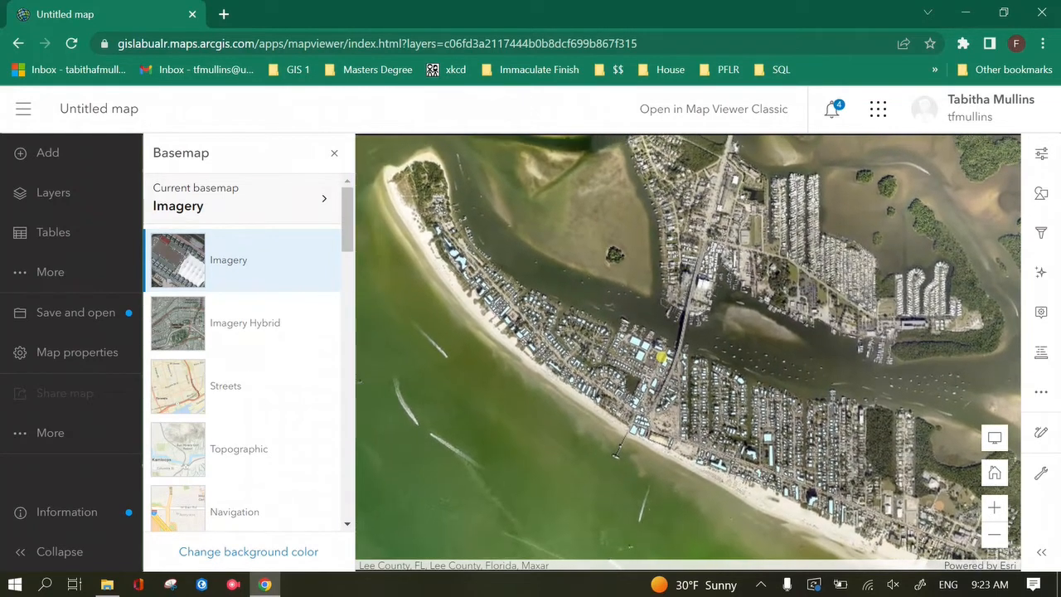
Step: Close the basemap gallery and frame the whole island in the map
{"action": "left_click", "coordinate": [334, 152]}
{"action": "scroll", "coordinate": [391, 282], "scroll_direction": "up", "scroll_amount": 2}
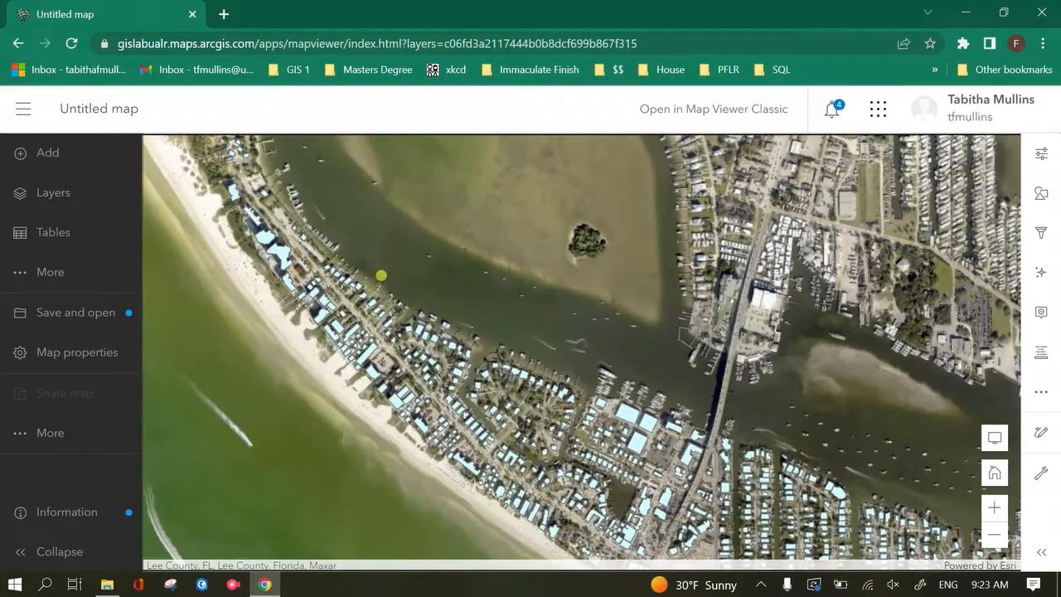
{"action": "left_click_drag", "start_coordinate": [400, 301], "coordinate": [381, 325]}
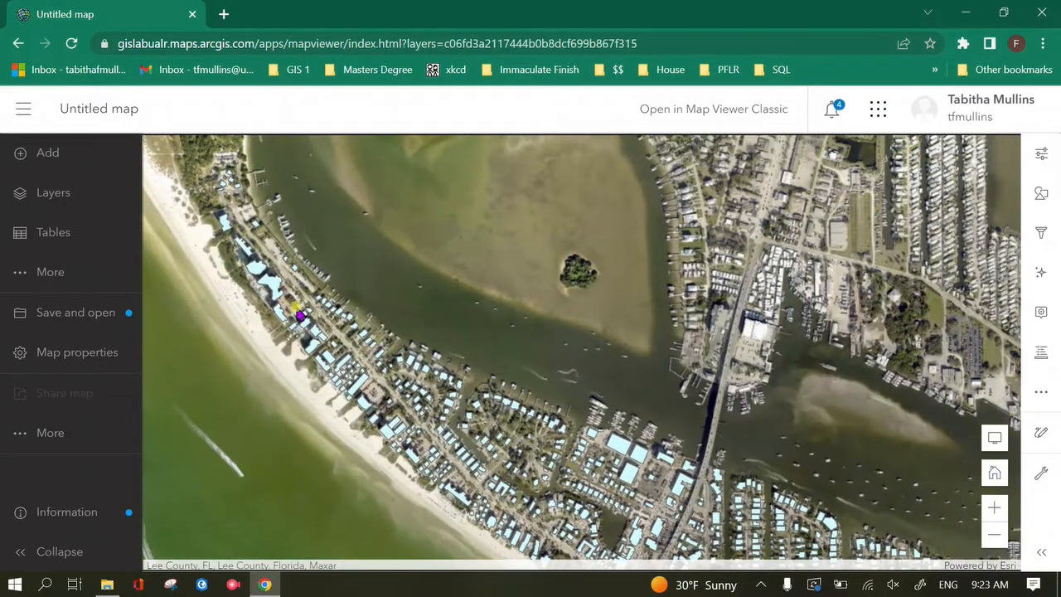
{"action": "scroll", "coordinate": [299, 315], "scroll_direction": "down", "scroll_amount": 1}
{"action": "scroll", "coordinate": [320, 324], "scroll_direction": "down", "scroll_amount": 1}
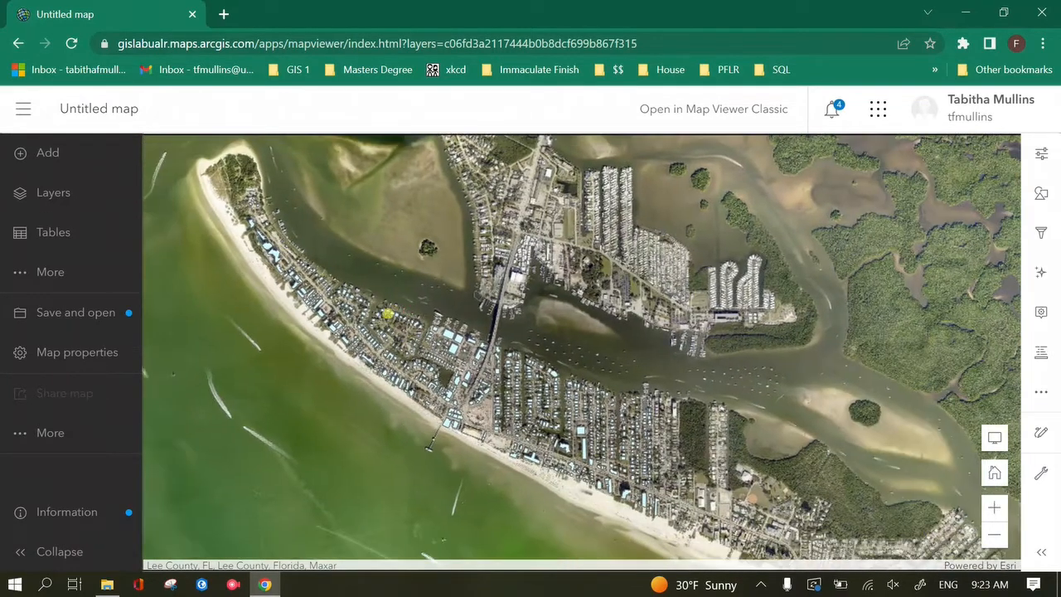
{"action": "left_click", "coordinate": [994, 507]}
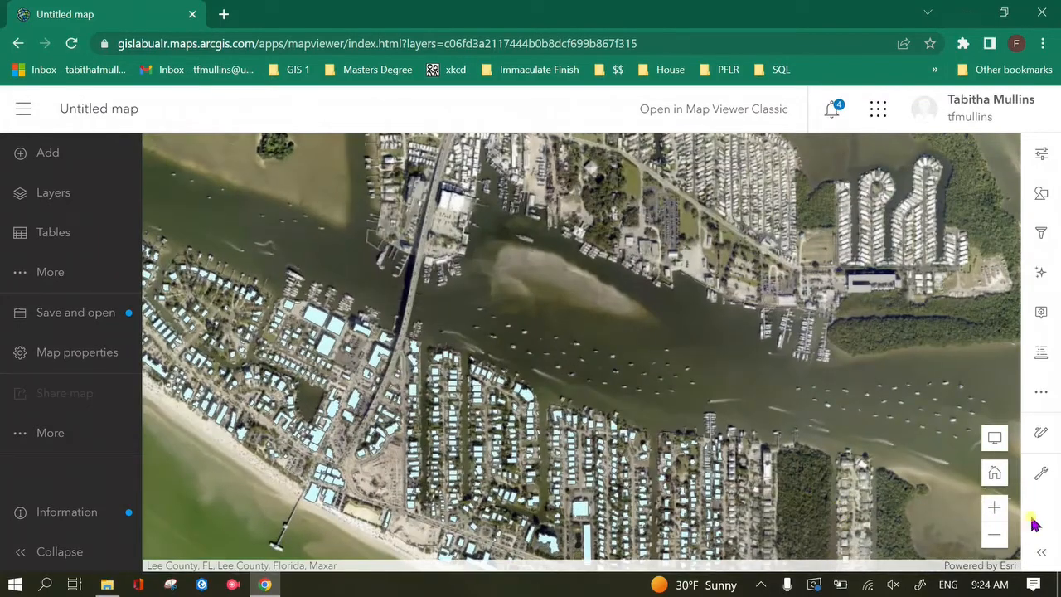
{"action": "left_click", "coordinate": [993, 534]}
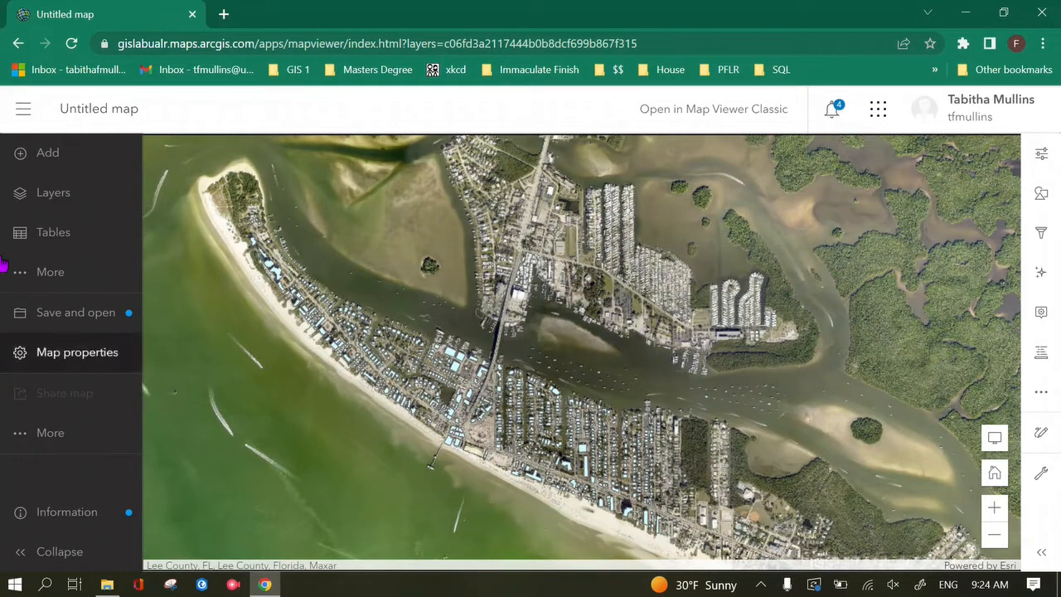
Step: Open the Faith_DigitizedBuildings style settings and review the single-symbol options
{"action": "left_click", "coordinate": [41, 199]}
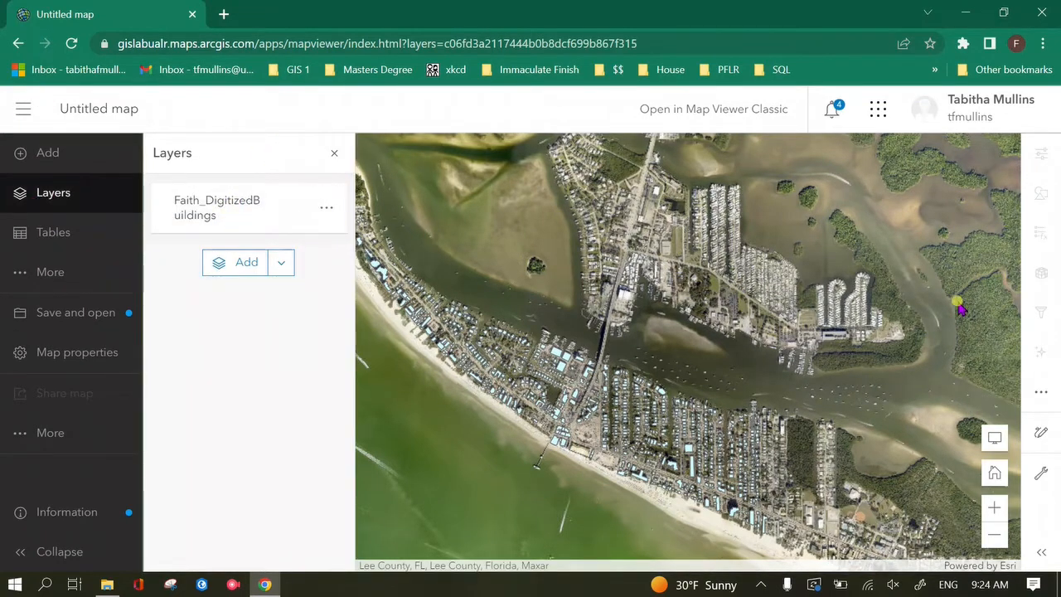
{"action": "left_click", "coordinate": [599, 306]}
{"action": "left_click", "coordinate": [314, 217]}
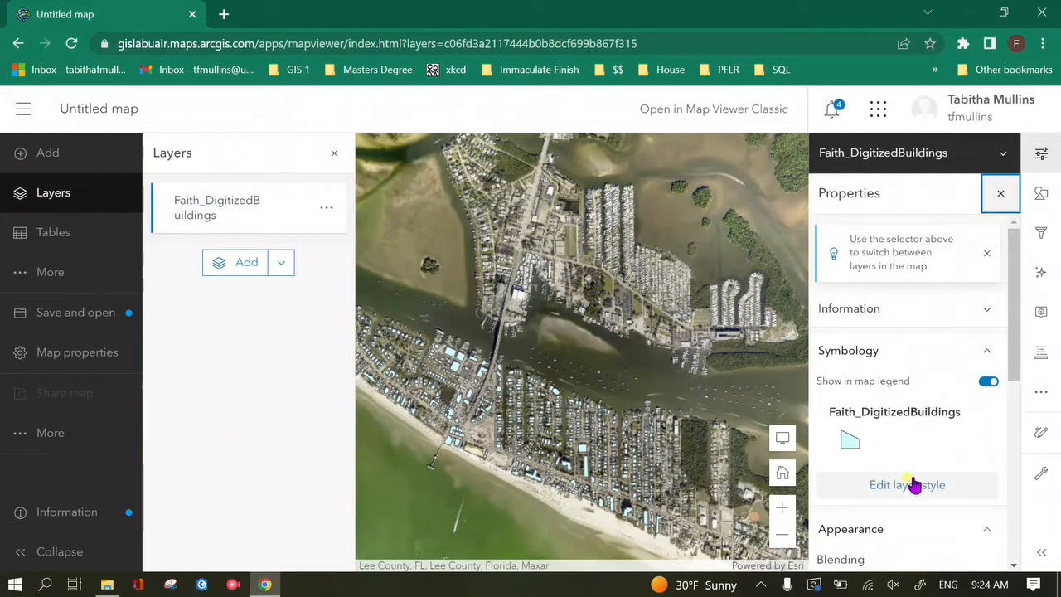
{"action": "left_click", "coordinate": [911, 489]}
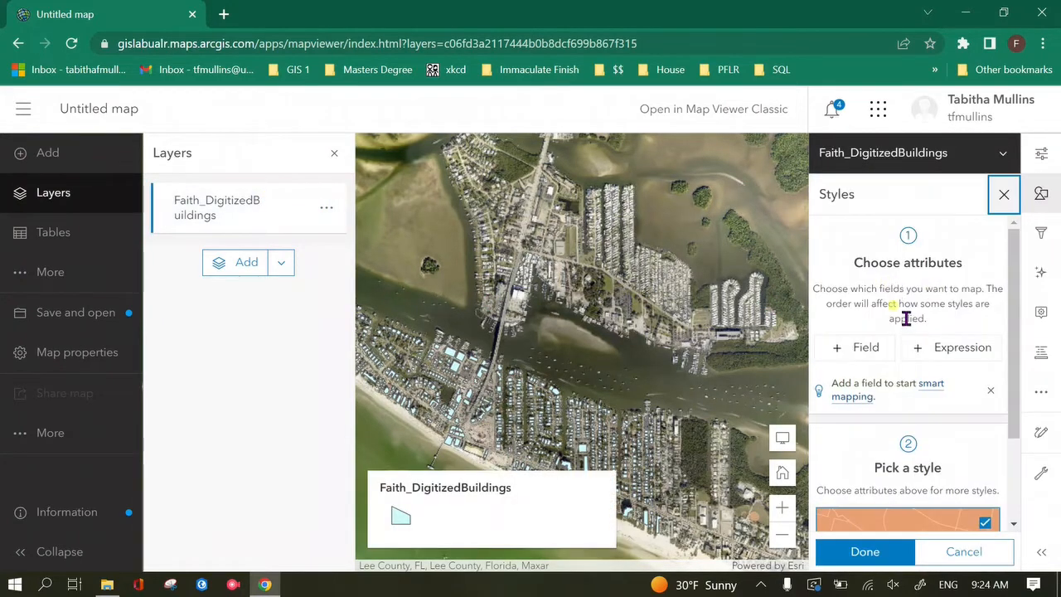
{"action": "scroll", "coordinate": [931, 286], "scroll_direction": "down", "scroll_amount": 2}
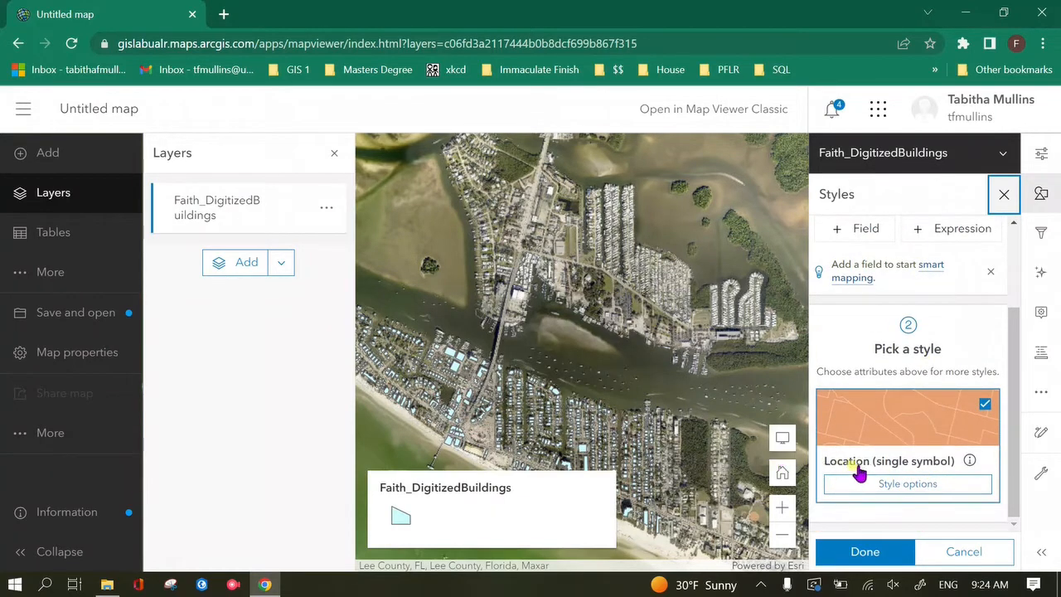
{"action": "left_click", "coordinate": [919, 488]}
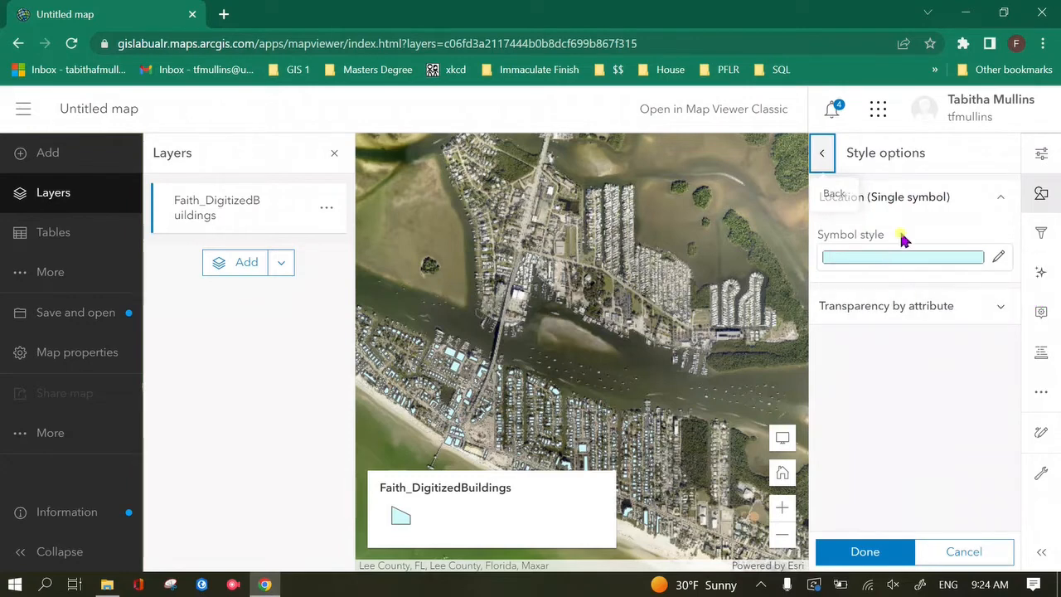
{"action": "left_click", "coordinate": [821, 153]}
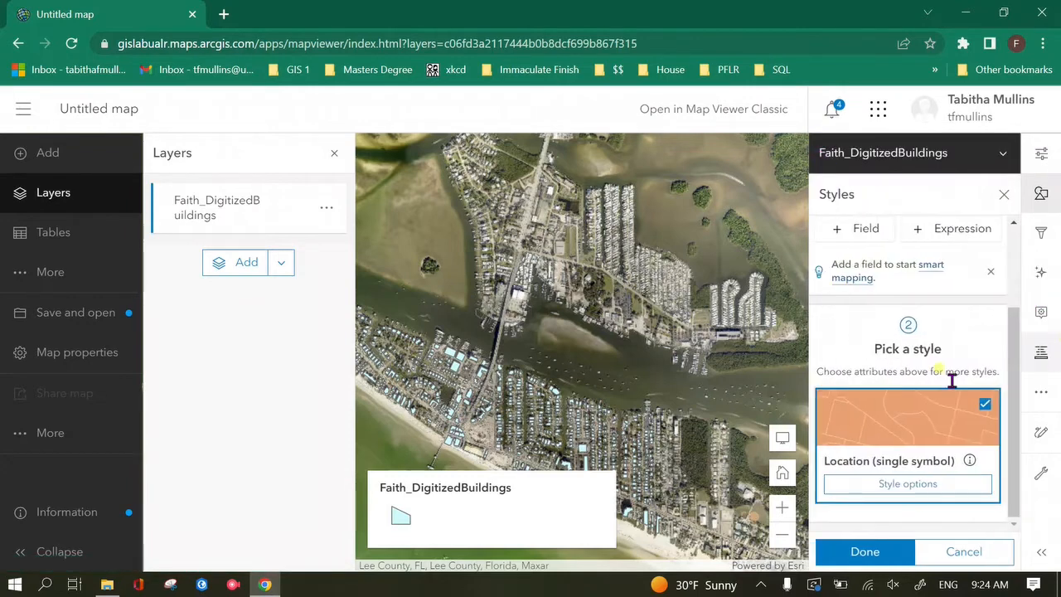
{"action": "scroll", "coordinate": [879, 396], "scroll_direction": "up", "scroll_amount": 2}
{"action": "scroll", "coordinate": [879, 396], "scroll_direction": "down", "scroll_amount": 2}
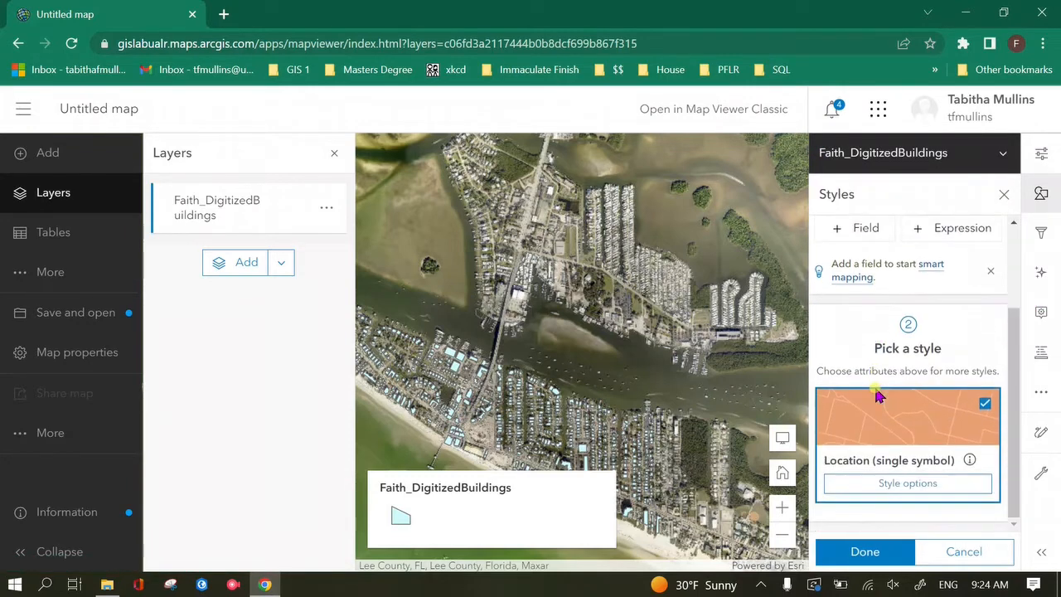
{"action": "scroll", "coordinate": [895, 315], "scroll_direction": "up", "scroll_amount": 2}
Step: Style the buildings by the BldgStatus field as unique types
{"action": "left_click", "coordinate": [862, 349]}
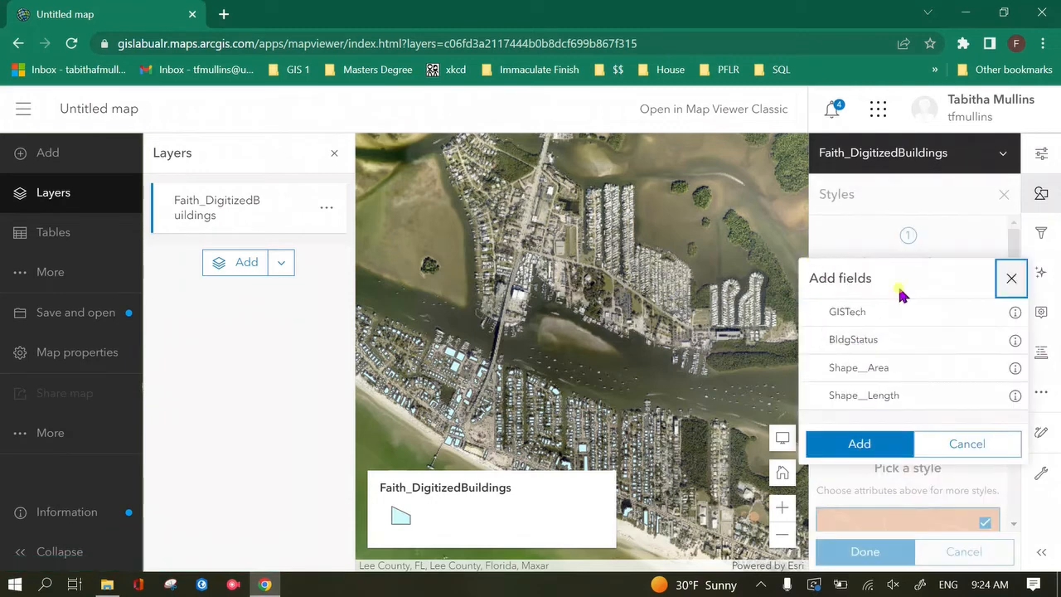
{"action": "left_click", "coordinate": [925, 346]}
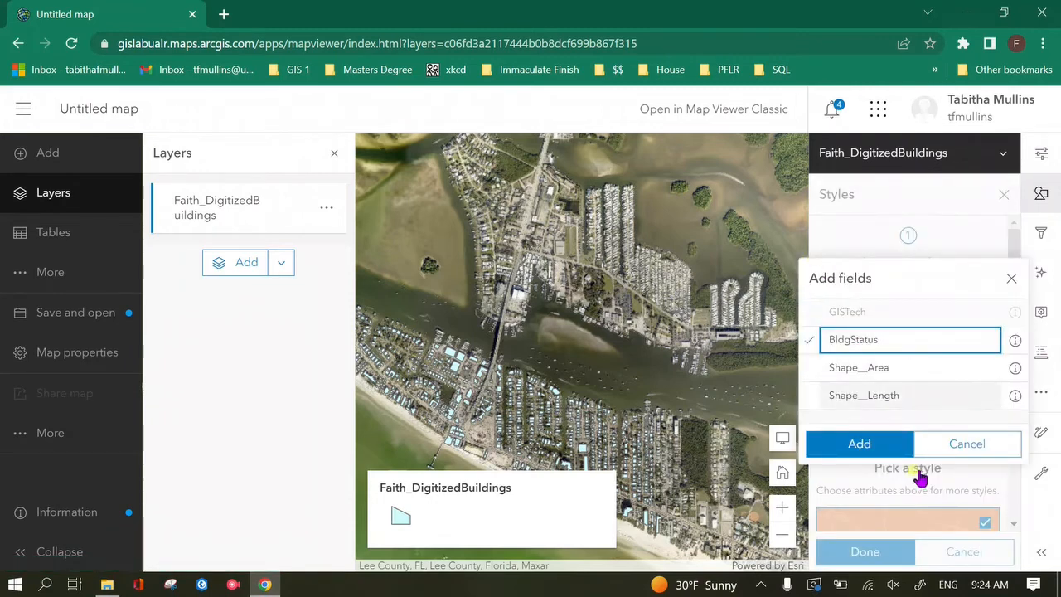
{"action": "left_click", "coordinate": [858, 447]}
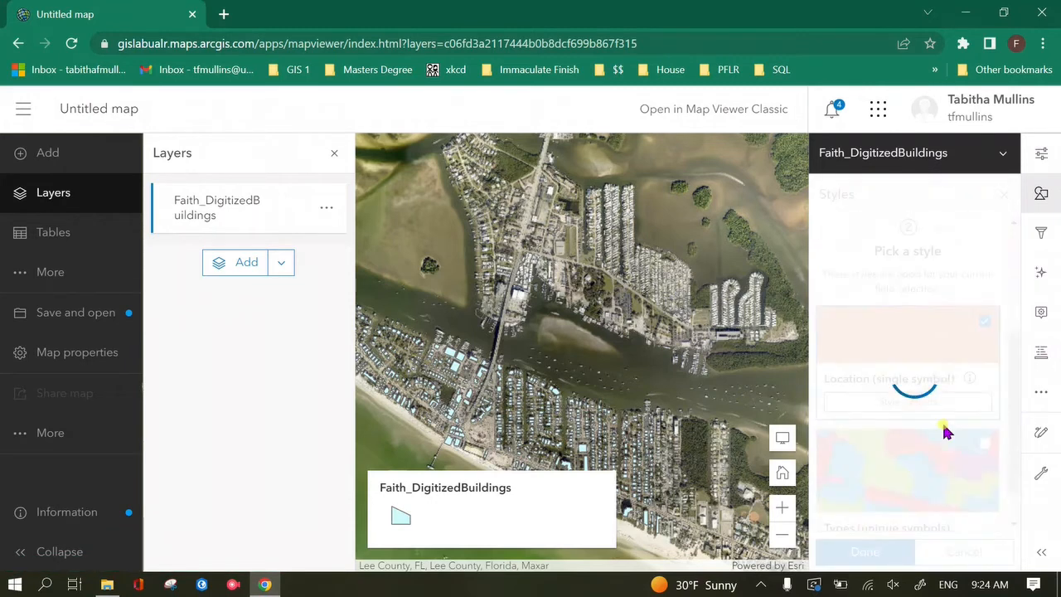
{"action": "left_click", "coordinate": [926, 355]}
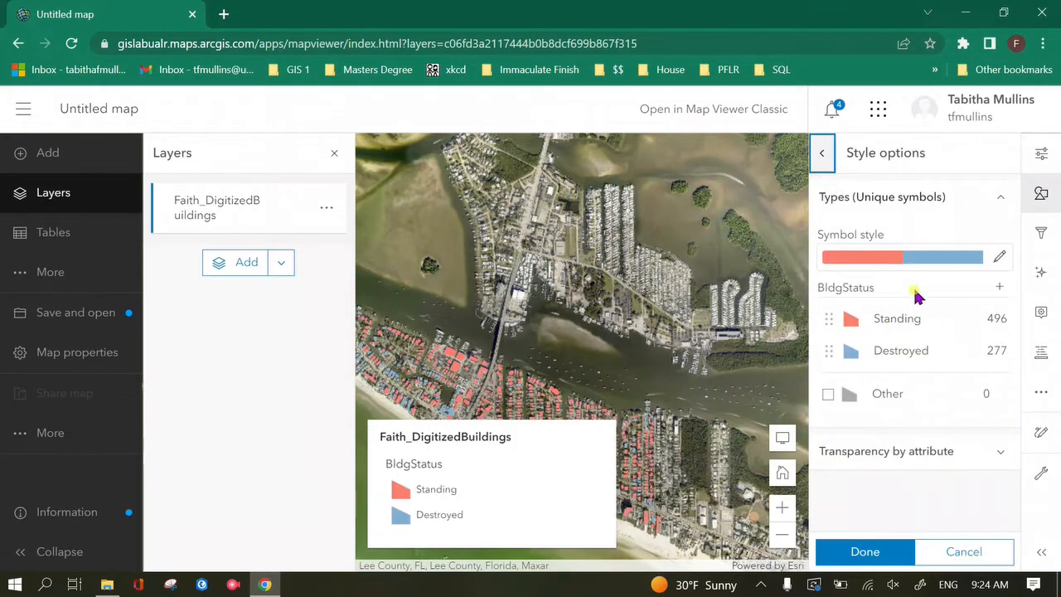
Step: Keep the Other category hidden and apply red Standing and blue Destroyed symbols
{"action": "left_click", "coordinate": [872, 398]}
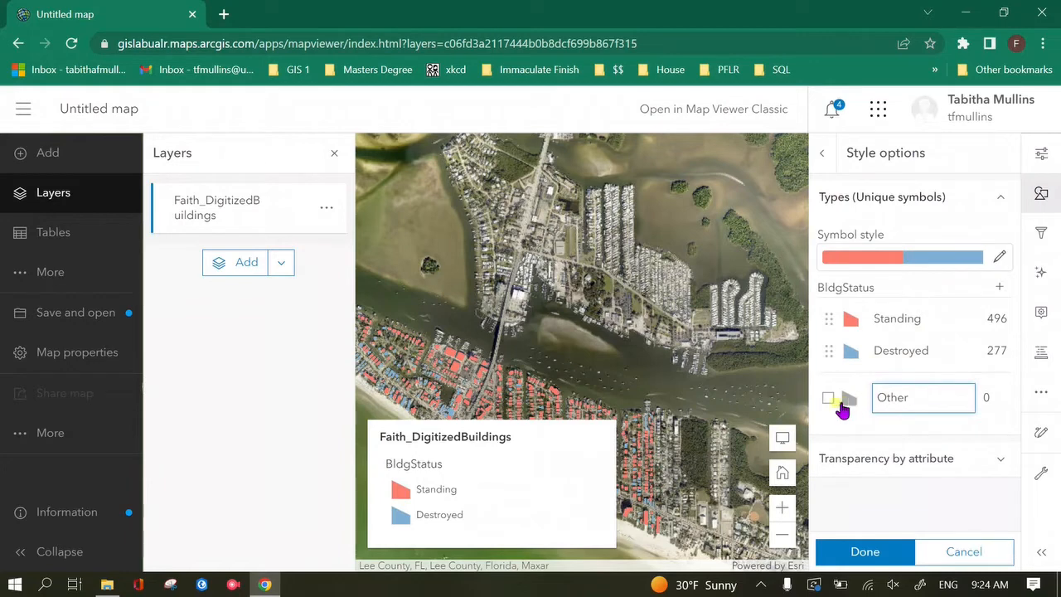
{"action": "right_click", "coordinate": [831, 397]}
{"action": "left_click", "coordinate": [913, 493]}
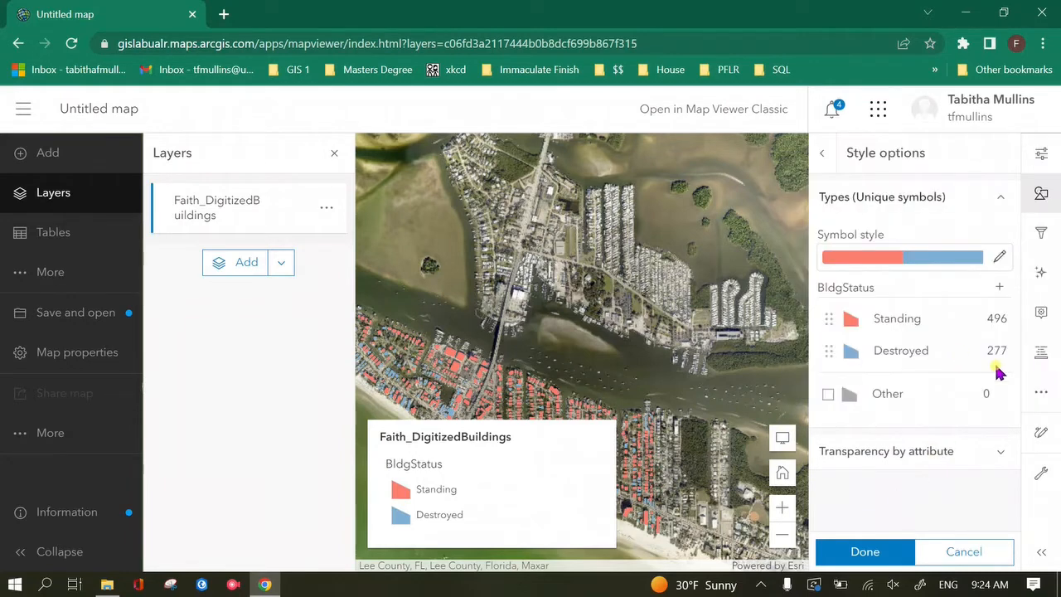
{"action": "left_click", "coordinate": [827, 396]}
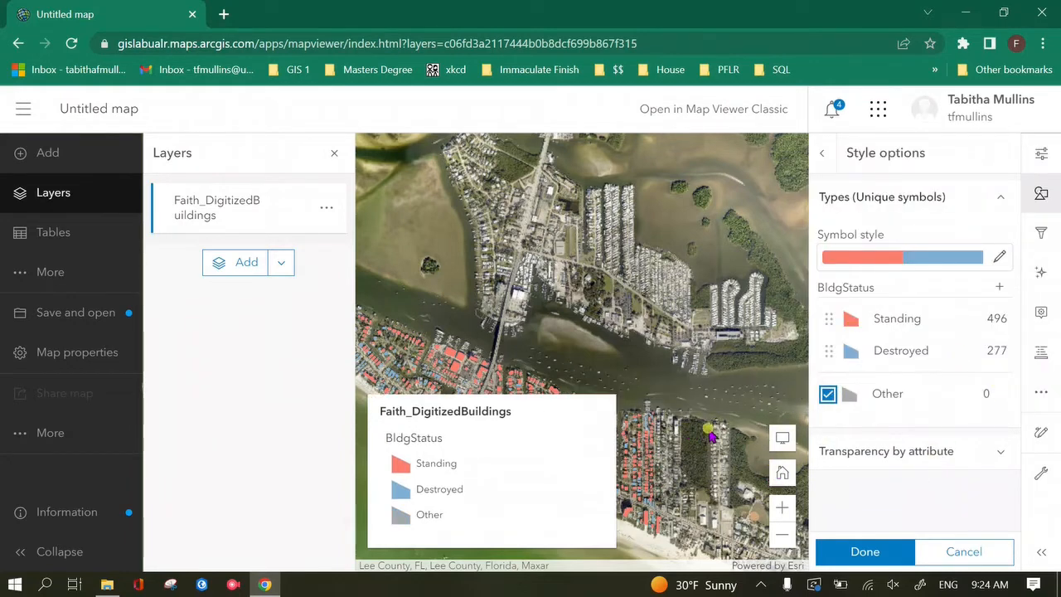
{"action": "left_click", "coordinate": [828, 396]}
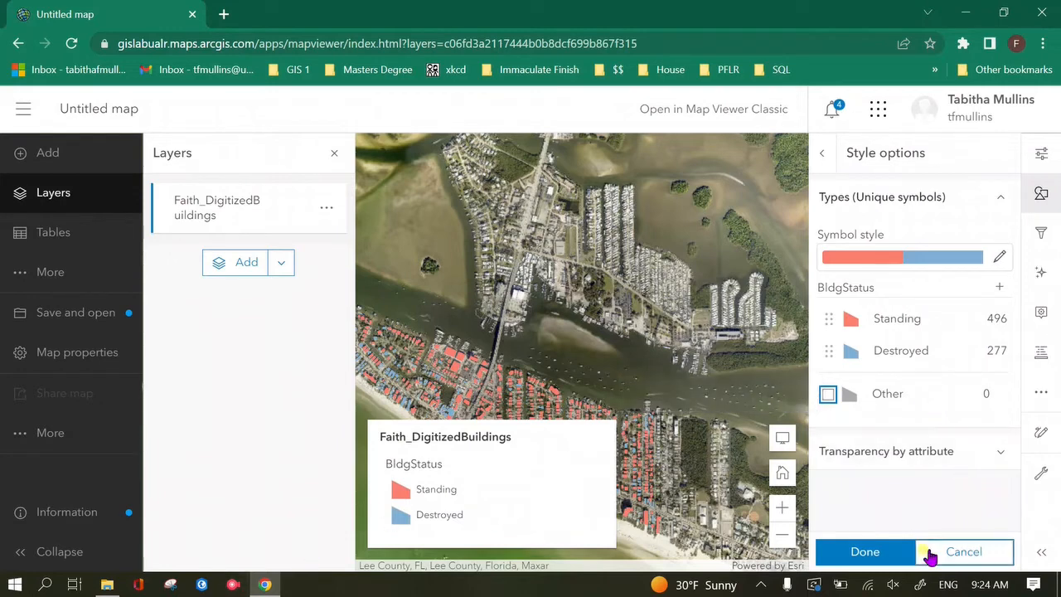
{"action": "left_click", "coordinate": [890, 552]}
Step: Close the styling pane and zoom in on the beachfront buildings near the pier and bridge
{"action": "left_click", "coordinate": [858, 550]}
{"action": "left_click_drag", "start_coordinate": [654, 398], "coordinate": [694, 350]}
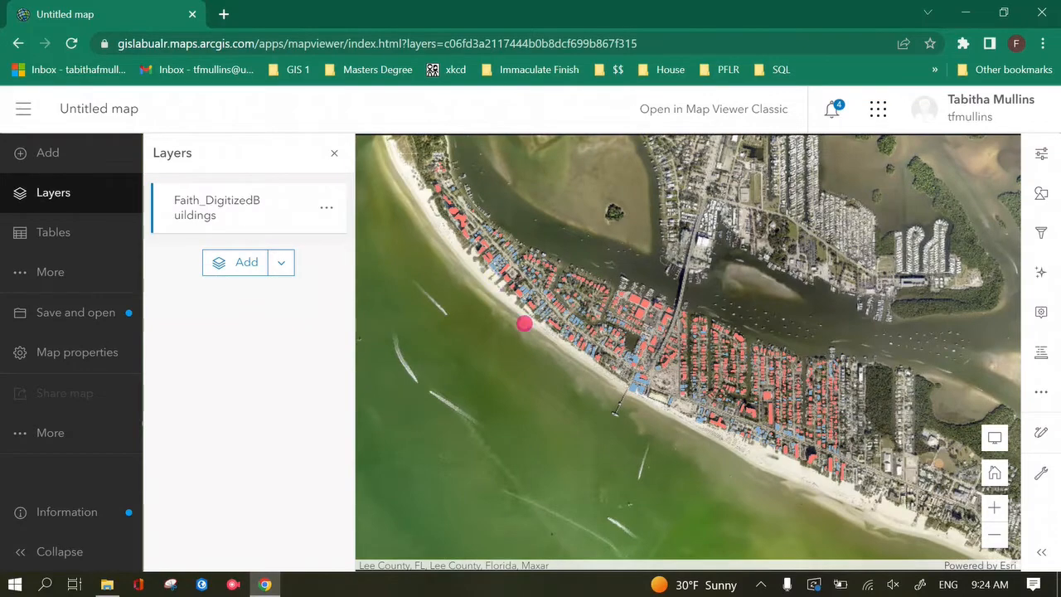
{"action": "left_click_drag", "start_coordinate": [522, 324], "coordinate": [565, 398]}
{"action": "scroll", "coordinate": [663, 406], "scroll_direction": "up", "scroll_amount": 3}
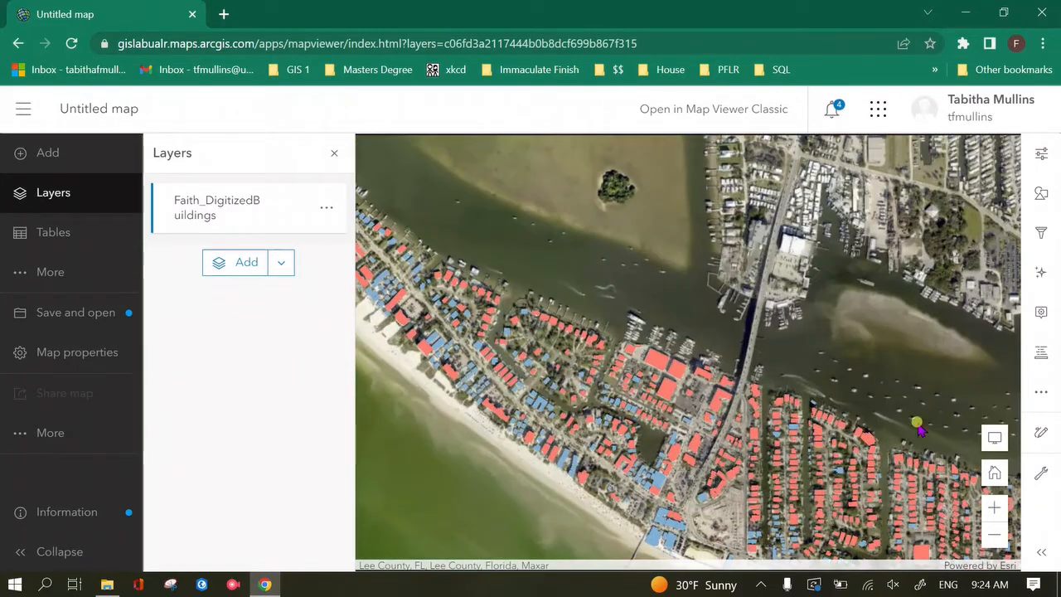
{"action": "left_click_drag", "start_coordinate": [767, 412], "coordinate": [819, 304]}
{"action": "left_click_drag", "start_coordinate": [590, 325], "coordinate": [623, 372]}
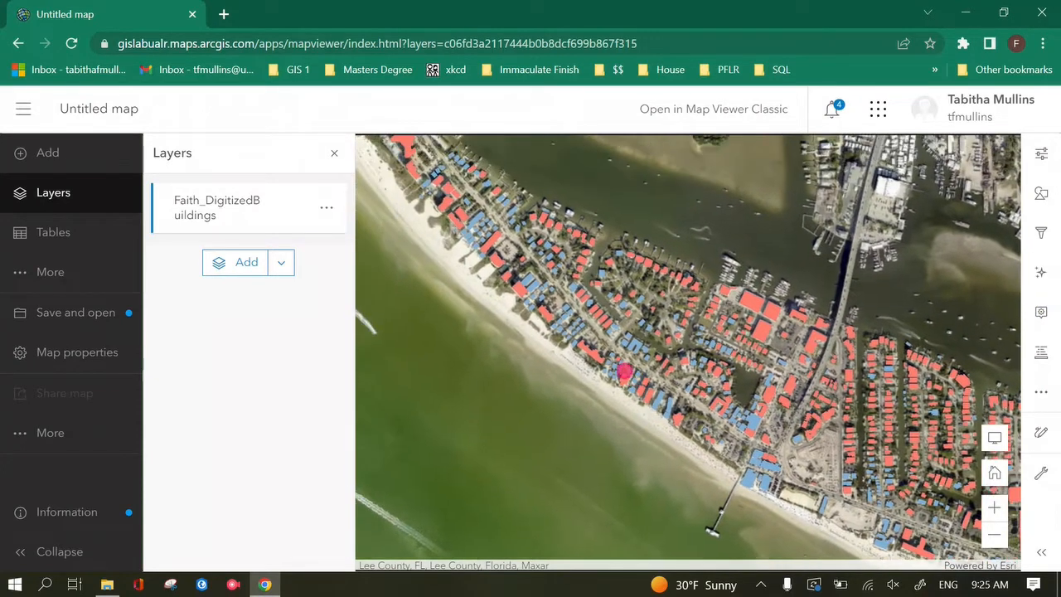
{"action": "left_click_drag", "start_coordinate": [583, 317], "coordinate": [567, 363]}
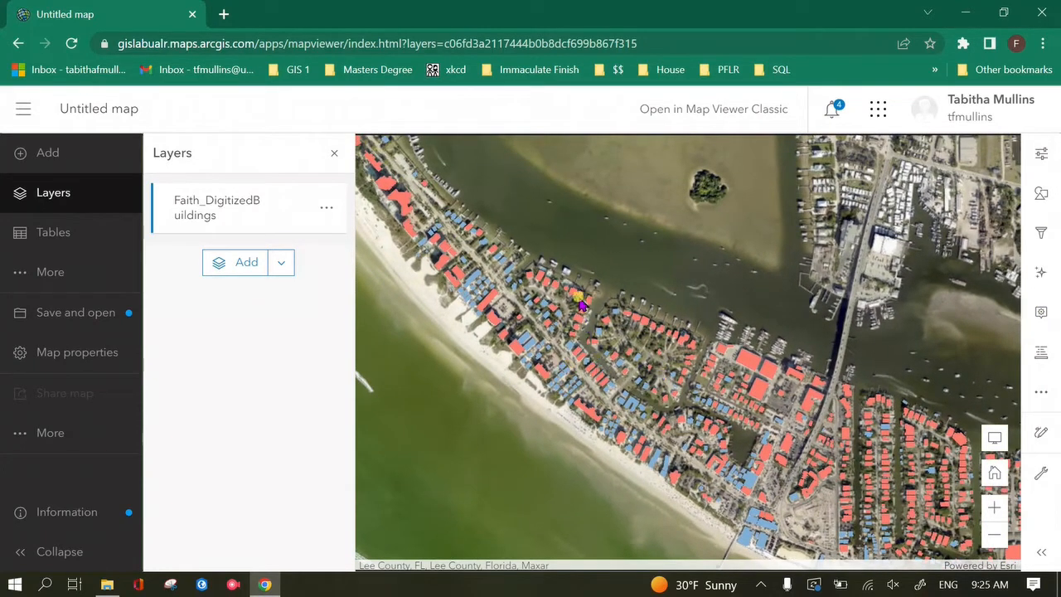
{"action": "left_click_drag", "start_coordinate": [516, 337], "coordinate": [469, 333]}
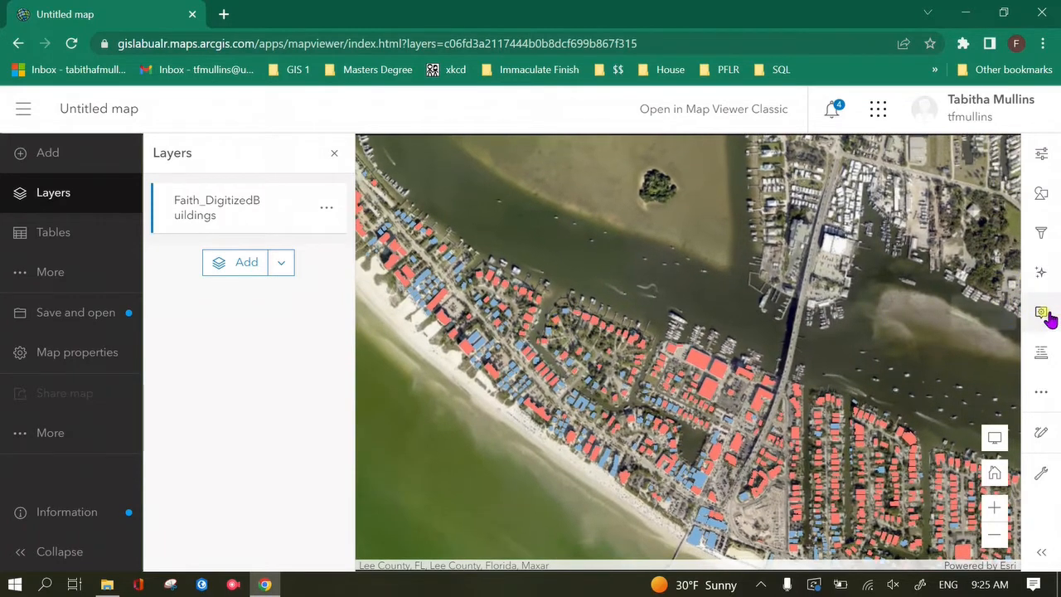
{"action": "left_click", "coordinate": [1037, 192]}
Step: Change the Standing buildings' fill colour to green in the unique-symbol style options
{"action": "scroll", "coordinate": [901, 435], "scroll_direction": "down", "scroll_amount": 5}
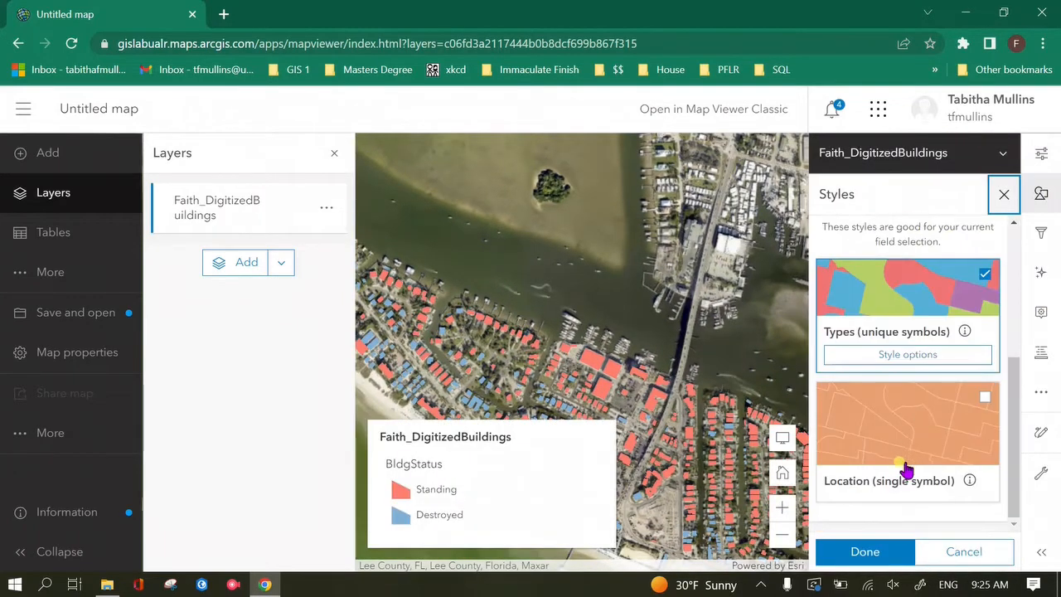
{"action": "left_click", "coordinate": [907, 354]}
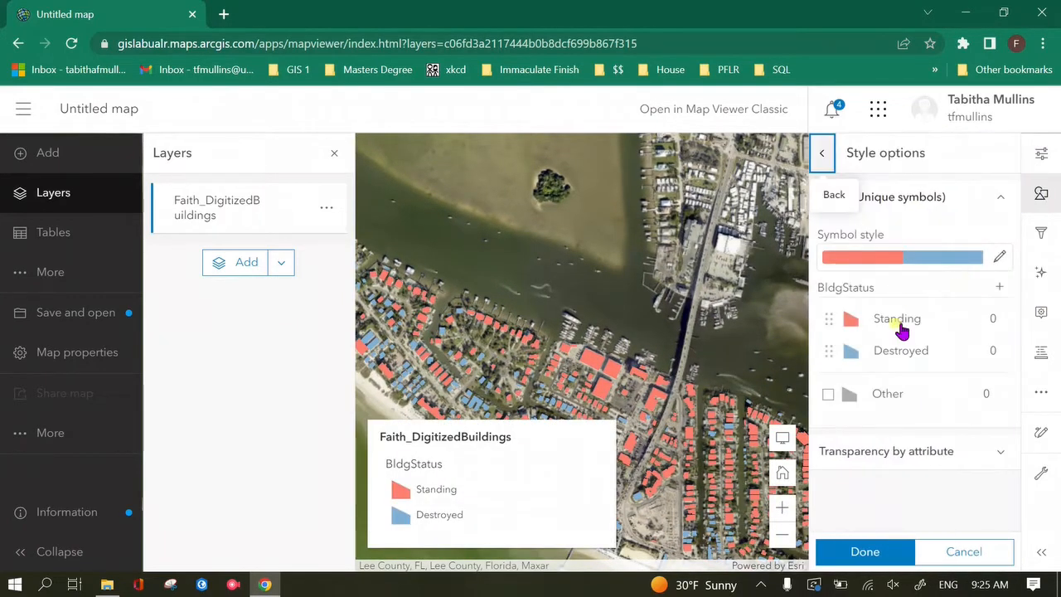
{"action": "left_click", "coordinate": [866, 331]}
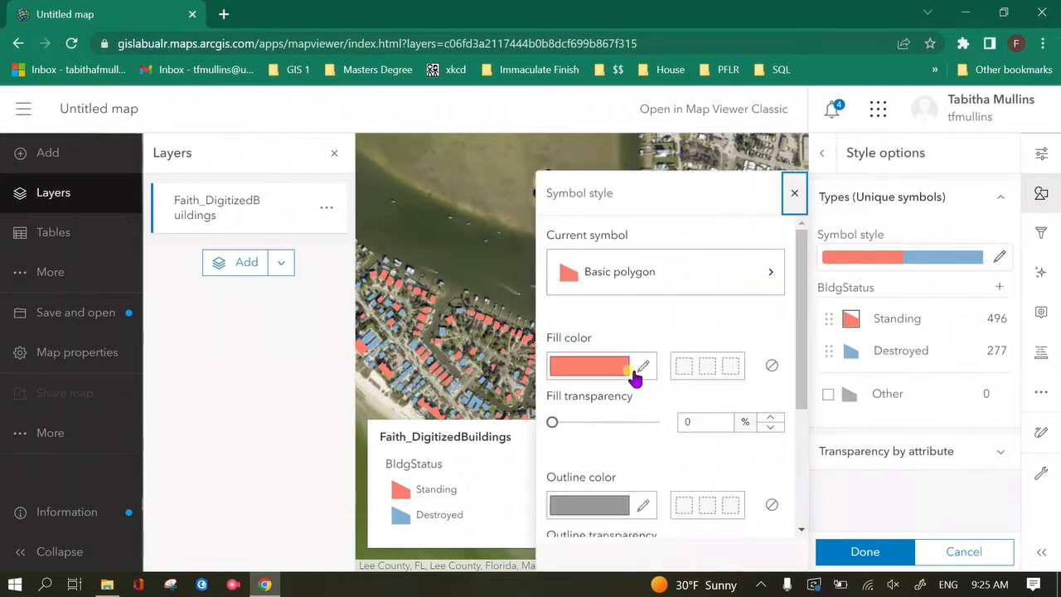
{"action": "left_click", "coordinate": [632, 370]}
{"action": "left_click", "coordinate": [675, 398]}
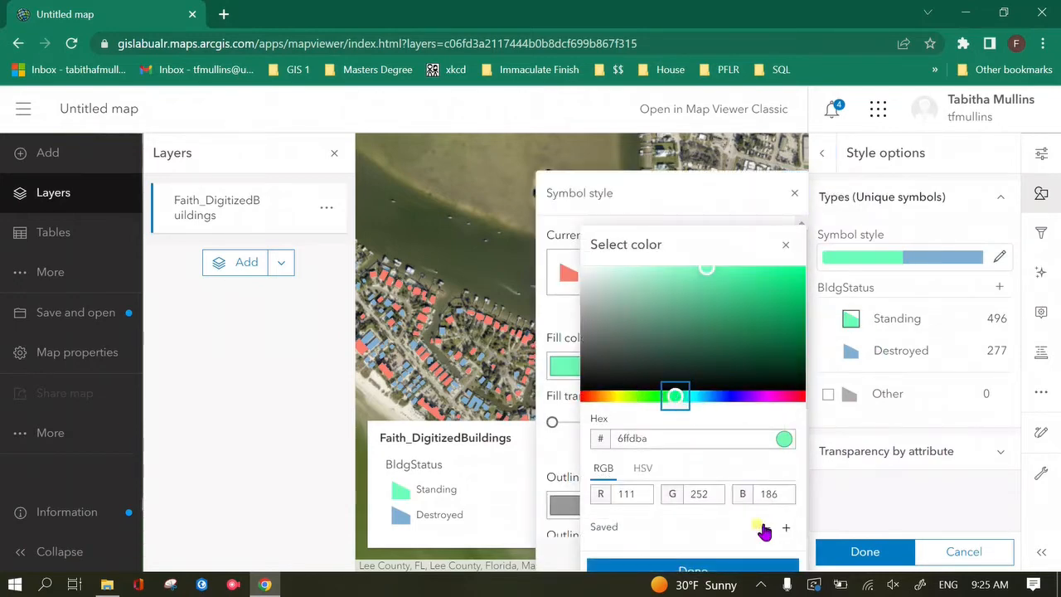
{"action": "left_click", "coordinate": [763, 566]}
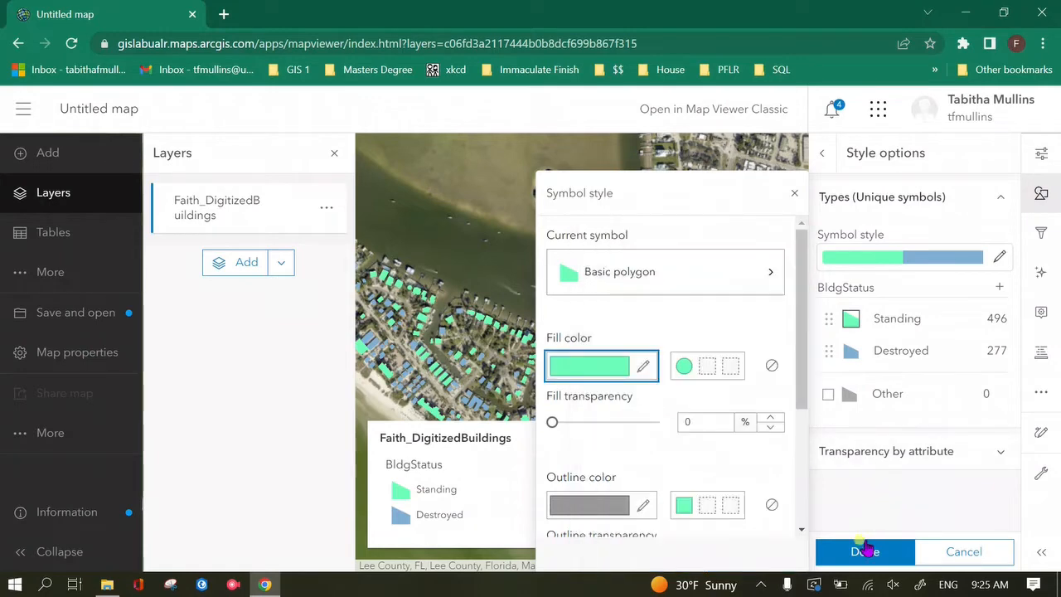
Step: Shift the Destroyed buildings' fill from blue to a pinkish red and apply the style
{"action": "left_click", "coordinate": [850, 352]}
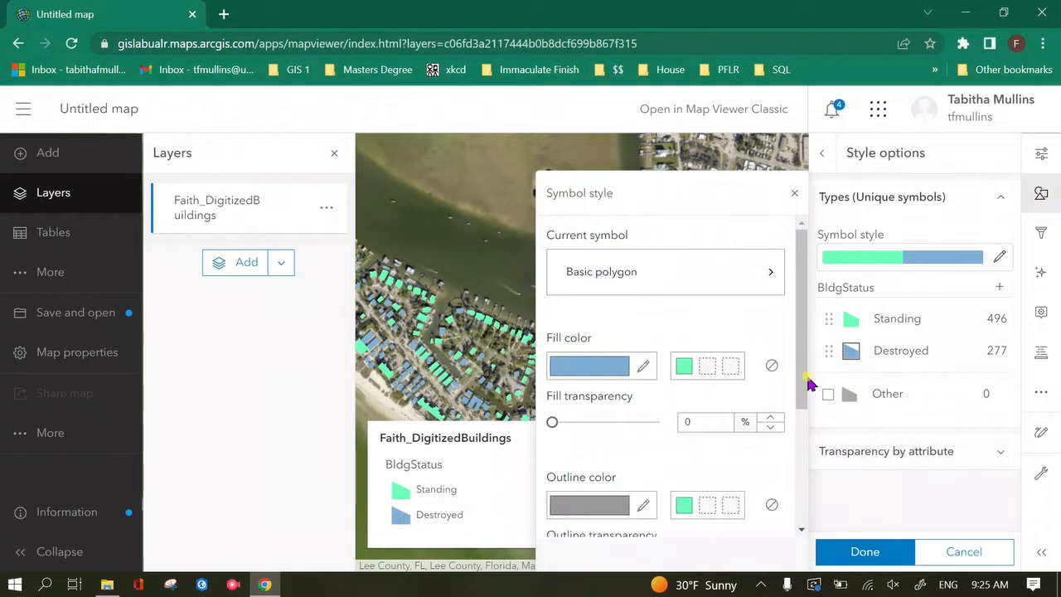
{"action": "left_click", "coordinate": [597, 365]}
{"action": "left_click_drag", "start_coordinate": [729, 398], "coordinate": [797, 397]}
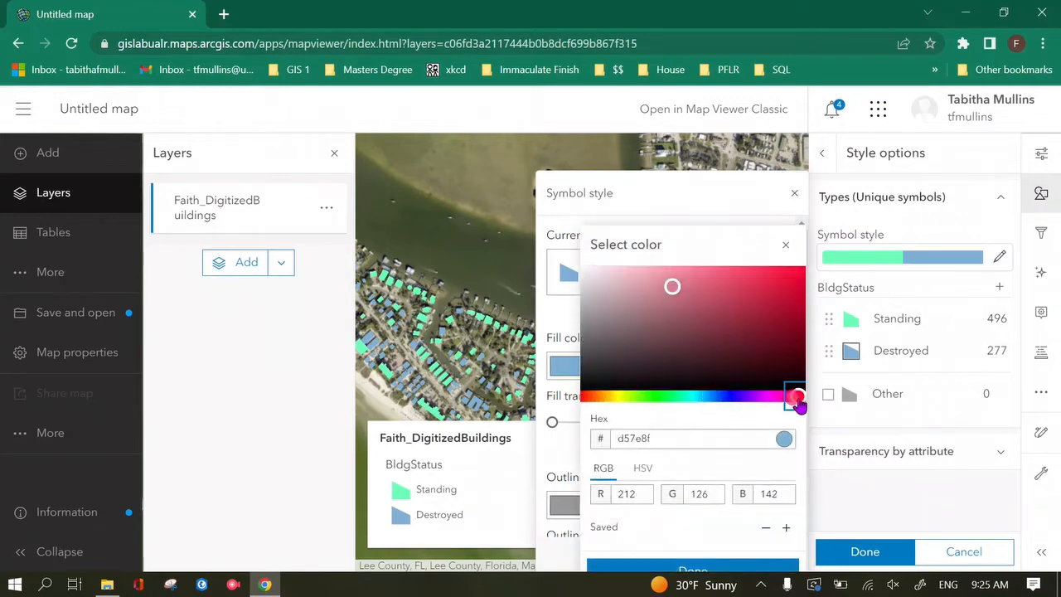
{"action": "left_click", "coordinate": [756, 570]}
{"action": "left_click", "coordinate": [905, 552]}
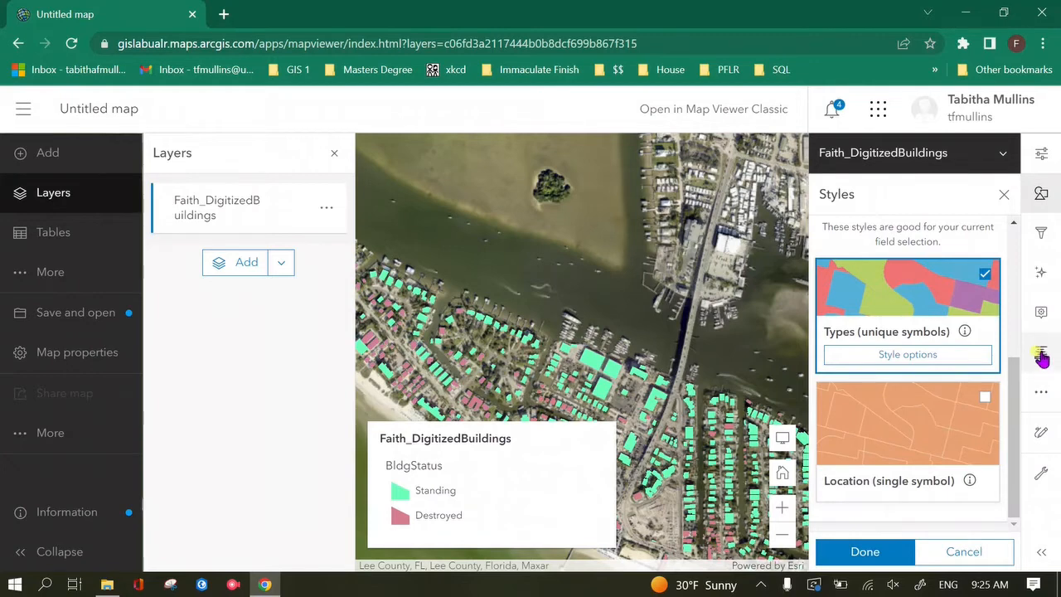
{"action": "left_click", "coordinate": [1041, 273]}
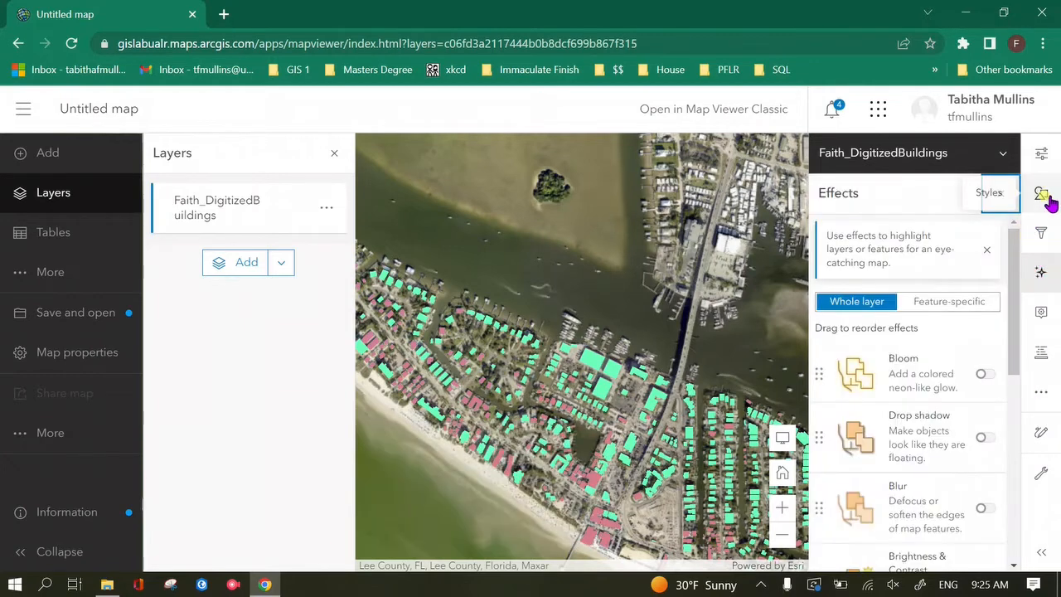
{"action": "left_click", "coordinate": [1041, 196]}
Step: Change the Destroyed fill to bright red (f5022e) and apply the colours
{"action": "scroll", "coordinate": [926, 520], "scroll_direction": "down", "scroll_amount": 3}
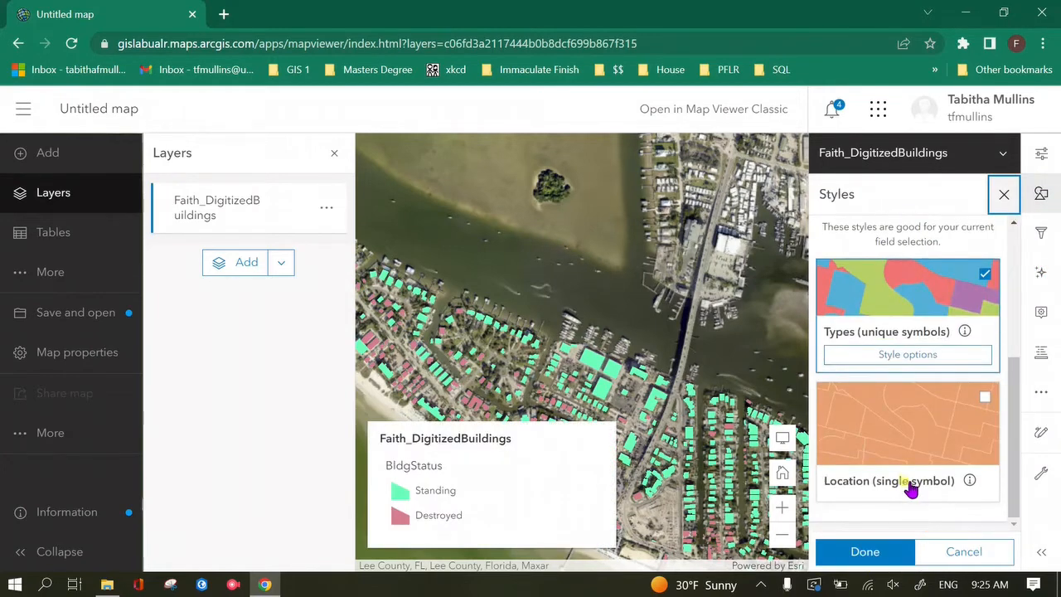
{"action": "left_click", "coordinate": [880, 356]}
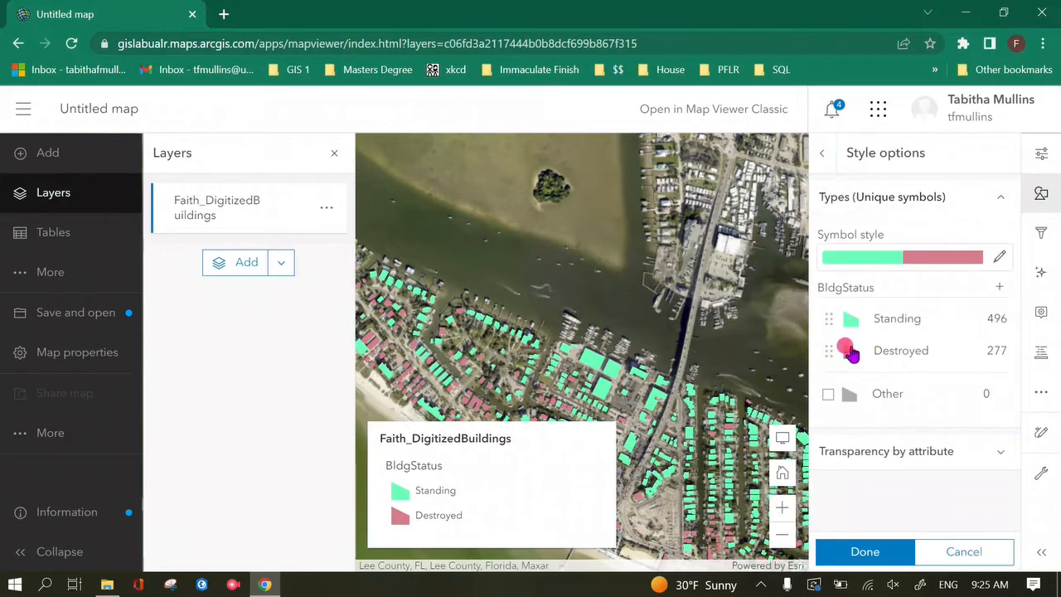
{"action": "left_click", "coordinate": [847, 348]}
{"action": "left_click", "coordinate": [617, 368]}
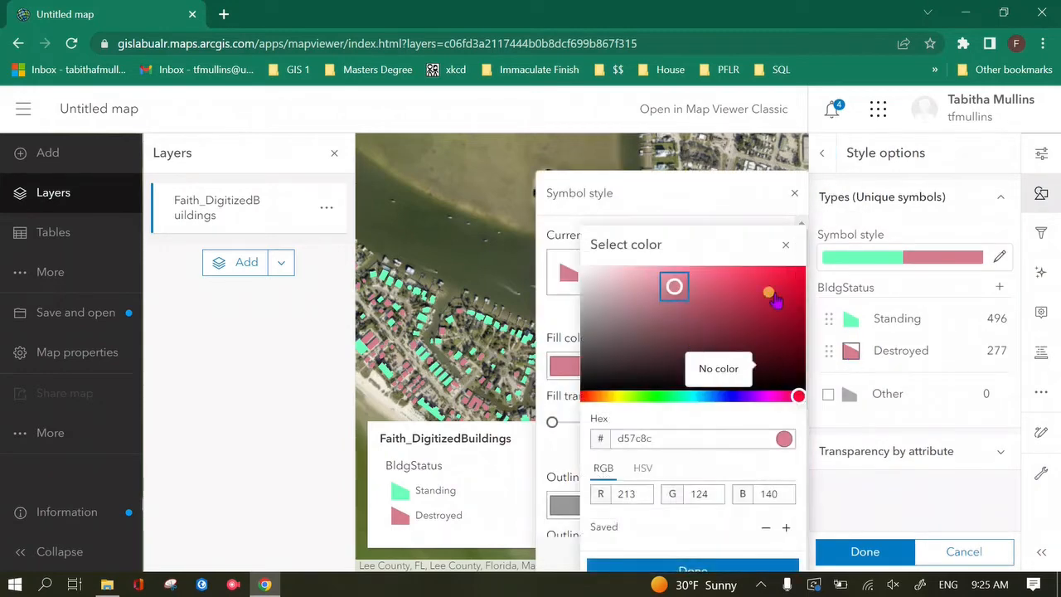
{"action": "left_click", "coordinate": [800, 274]}
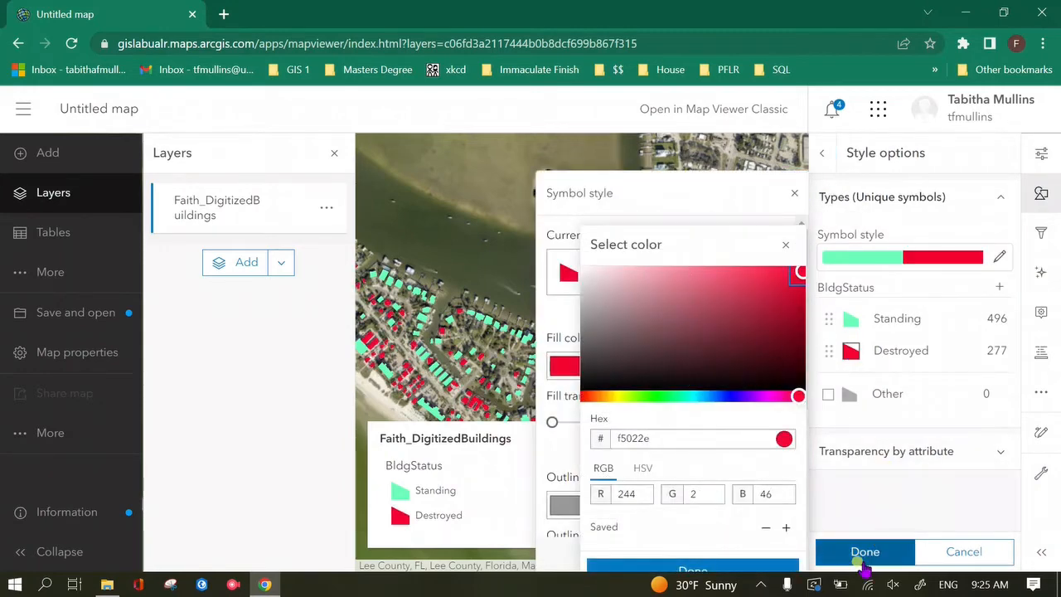
{"action": "left_click", "coordinate": [860, 551]}
{"action": "left_click", "coordinate": [895, 561]}
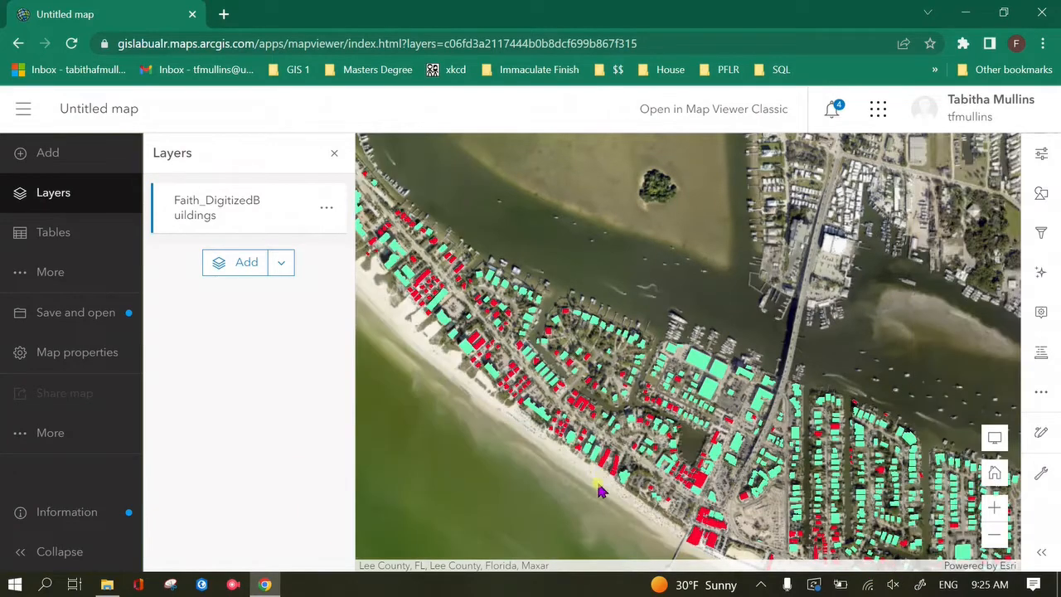
{"action": "left_click_drag", "start_coordinate": [642, 326], "coordinate": [713, 380]}
Step: Set the Standing buildings' outline colour to black
{"action": "left_click_drag", "start_coordinate": [618, 284], "coordinate": [679, 346]}
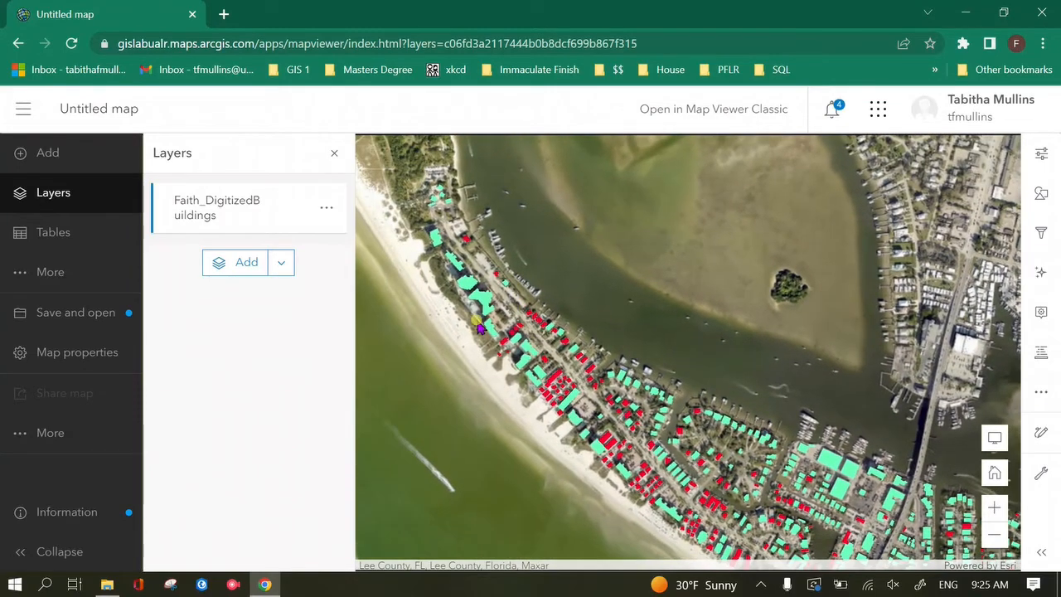
{"action": "scroll", "coordinate": [654, 389], "scroll_direction": "up", "scroll_amount": 1}
{"action": "left_click", "coordinate": [1040, 193]}
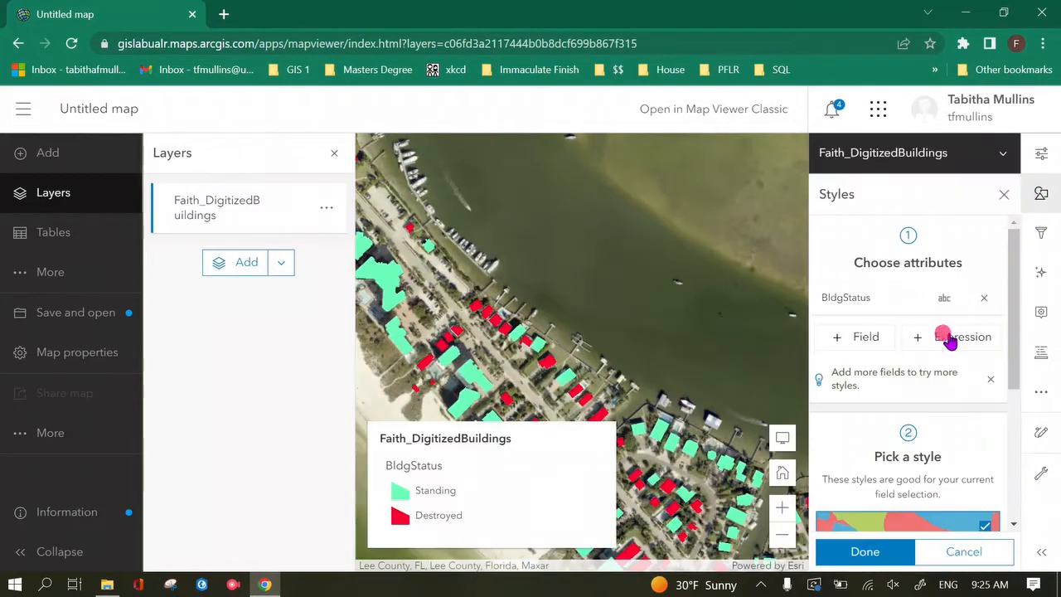
{"action": "scroll", "coordinate": [919, 377], "scroll_direction": "down", "scroll_amount": 3}
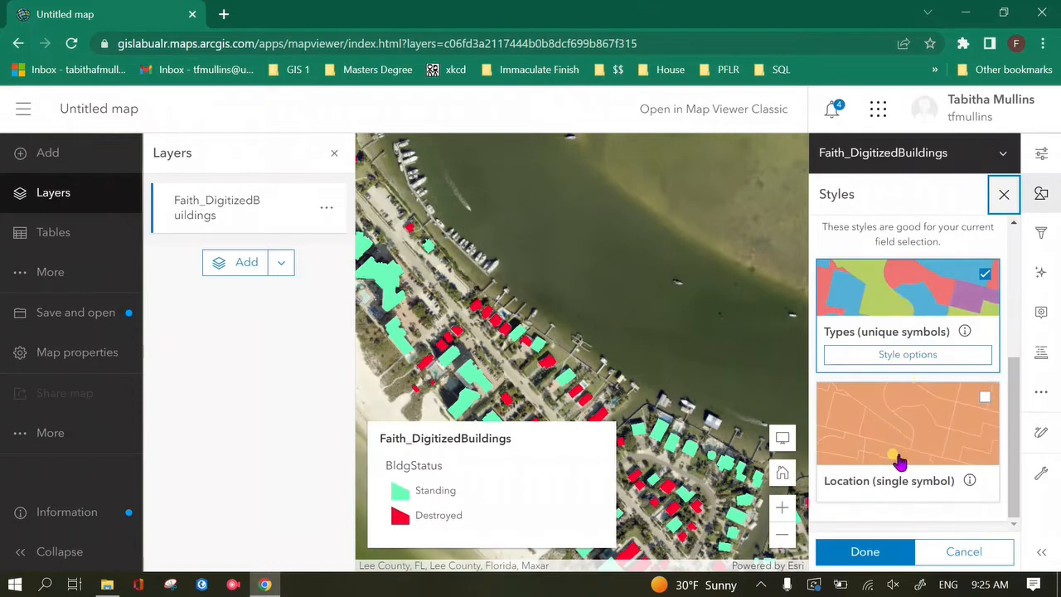
{"action": "left_click", "coordinate": [895, 354]}
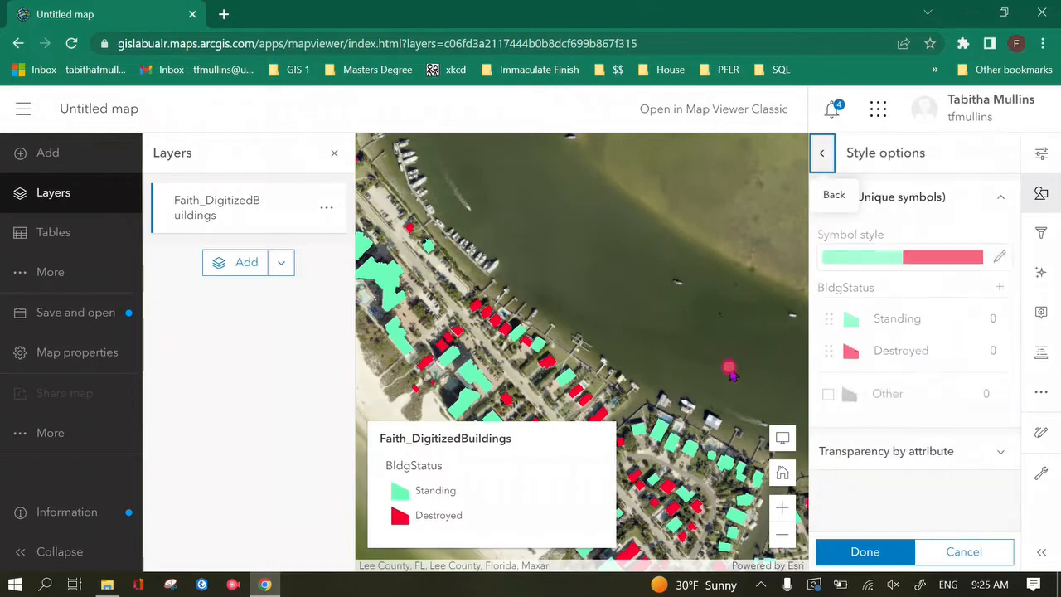
{"action": "left_click", "coordinate": [851, 323]}
{"action": "scroll", "coordinate": [673, 339], "scroll_direction": "down", "scroll_amount": 2}
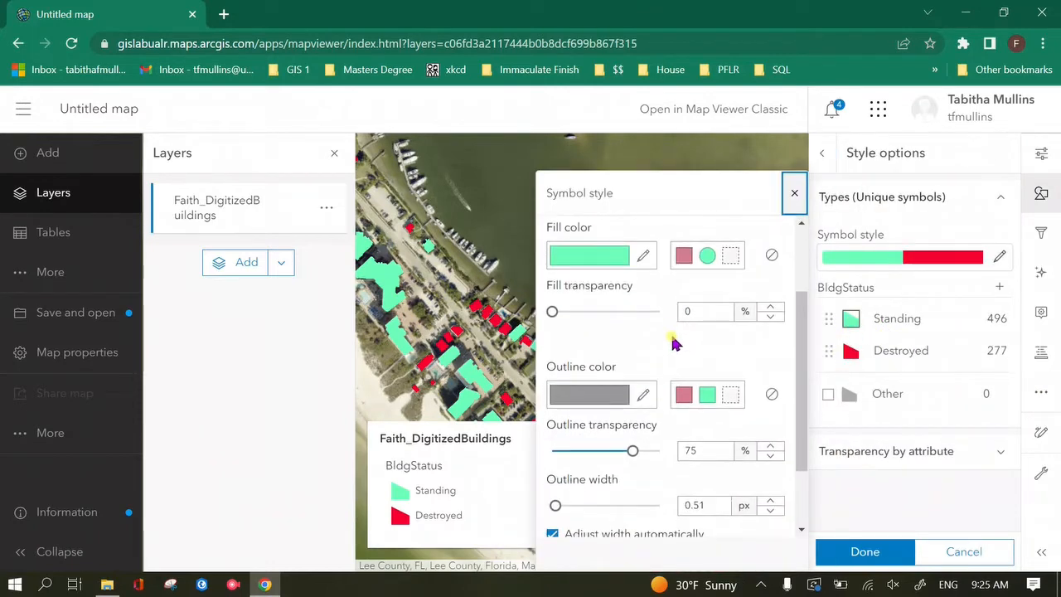
{"action": "left_click", "coordinate": [643, 396]}
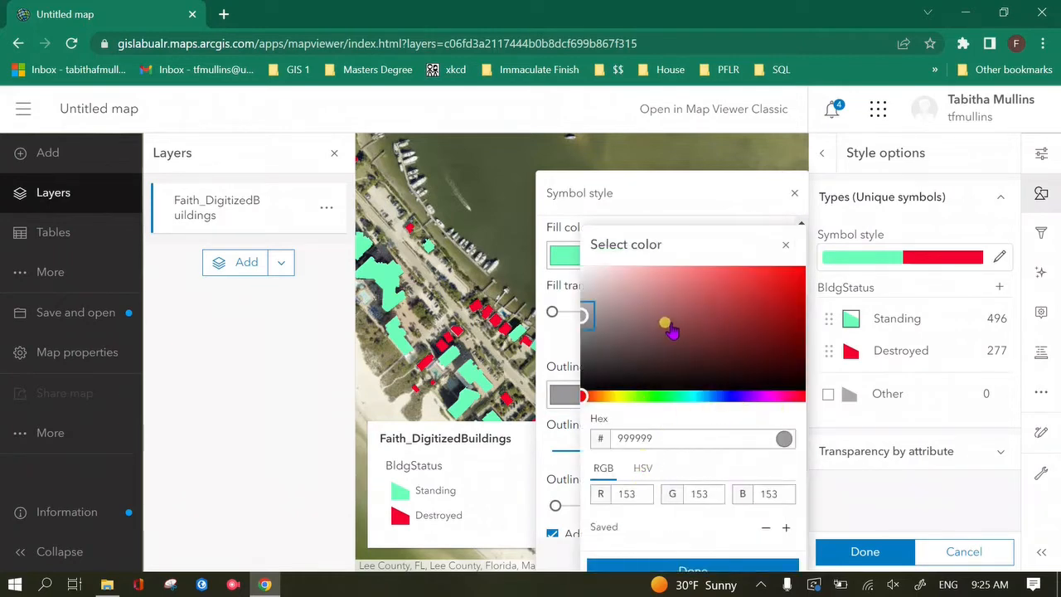
{"action": "left_click", "coordinate": [588, 385]}
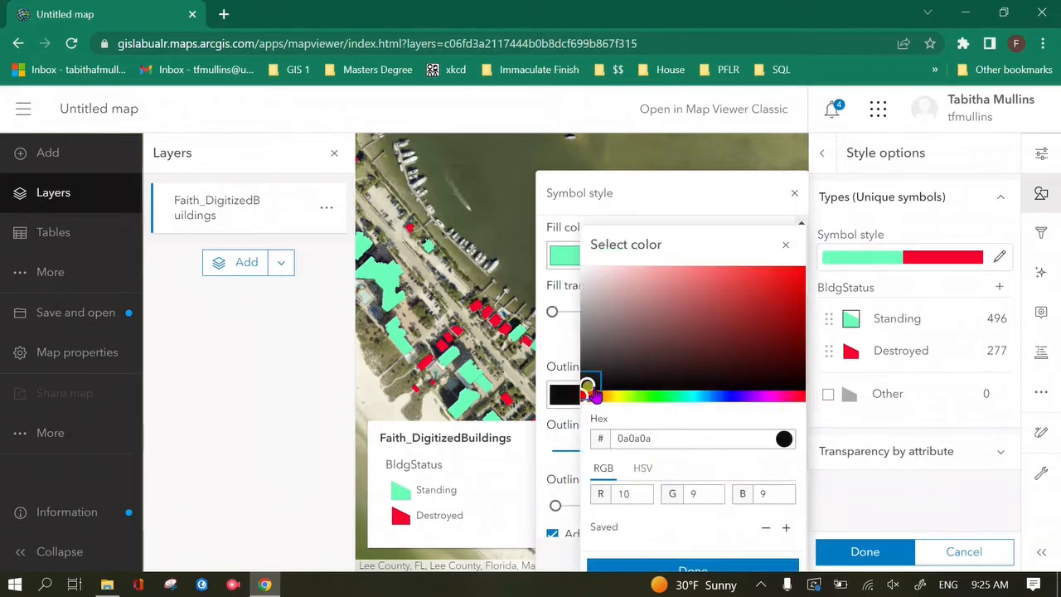
{"action": "left_click", "coordinate": [703, 568]}
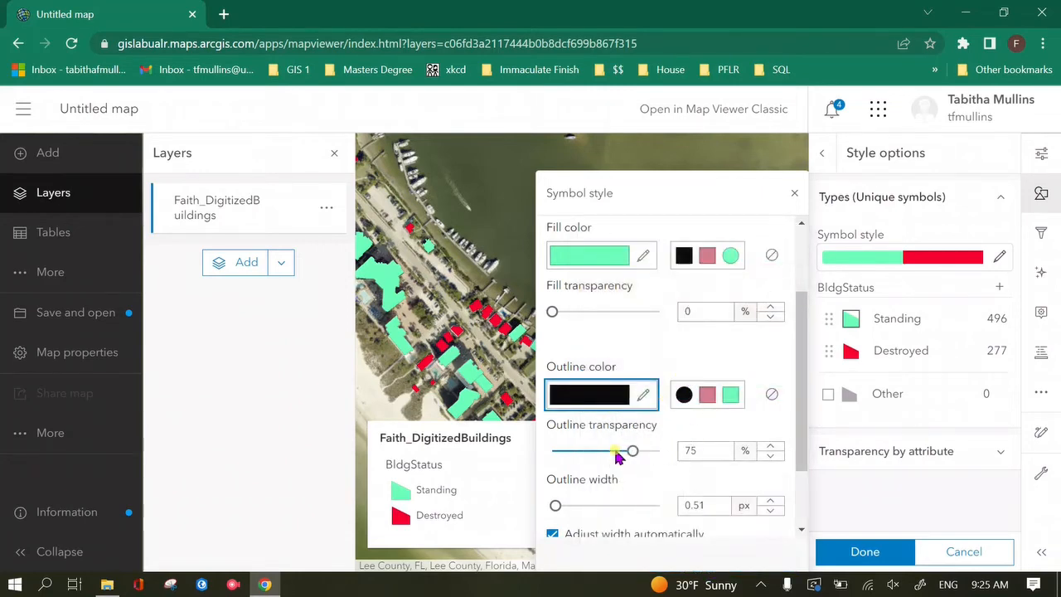
Step: Widen the Standing outline to 10 px and apply it to the map
{"action": "scroll", "coordinate": [620, 458], "scroll_direction": "down", "scroll_amount": 2}
{"action": "left_click", "coordinate": [770, 410]}
{"action": "left_click", "coordinate": [700, 406]}
{"action": "type", "text": "0"}
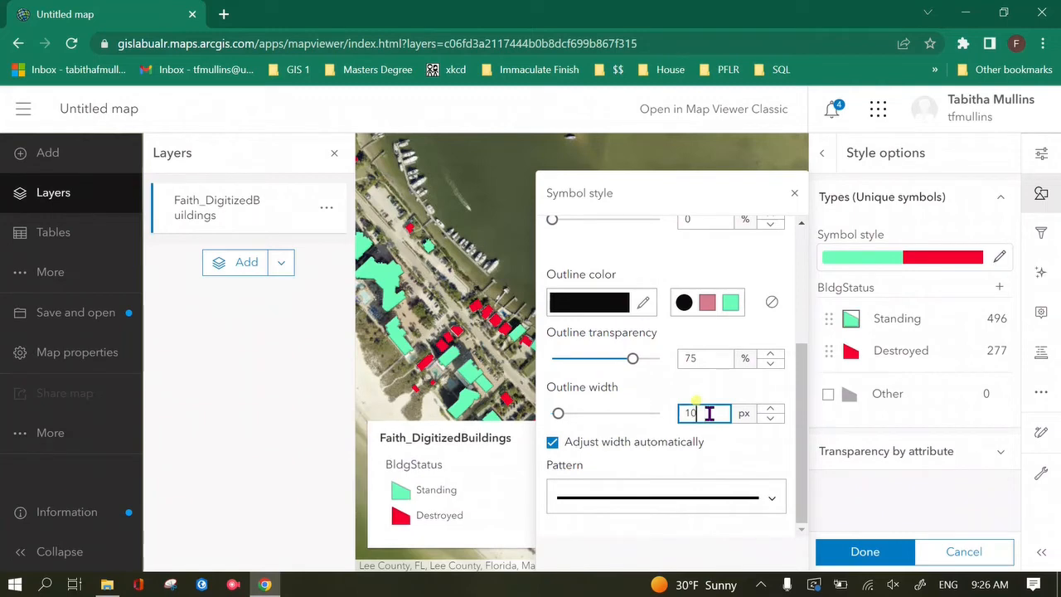
{"action": "left_click", "coordinate": [839, 552]}
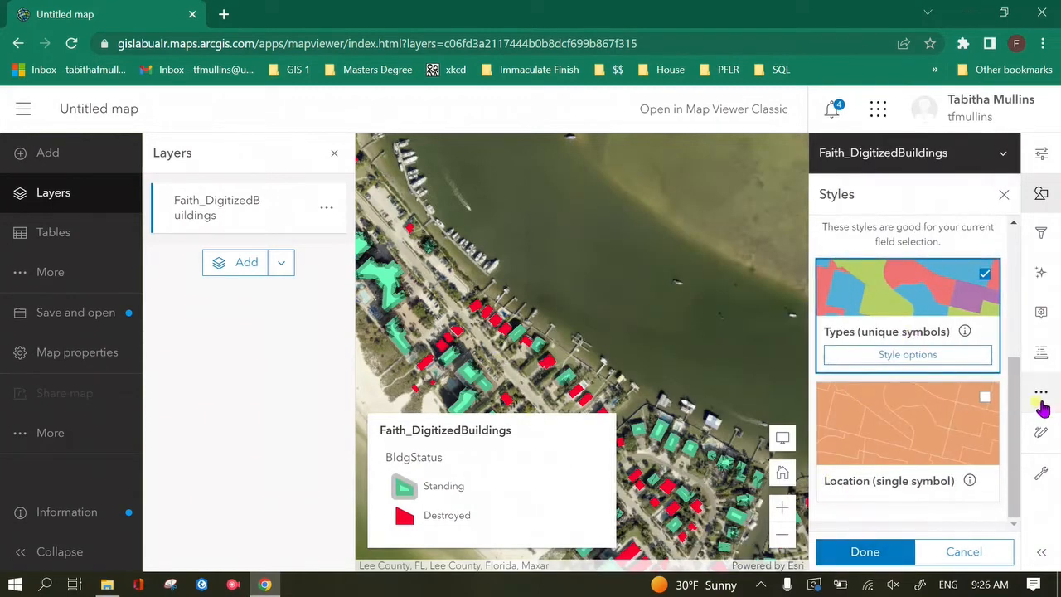
Step: Make the Standing buildings' outline fully opaque (0% transparency)
{"action": "left_click", "coordinate": [919, 355]}
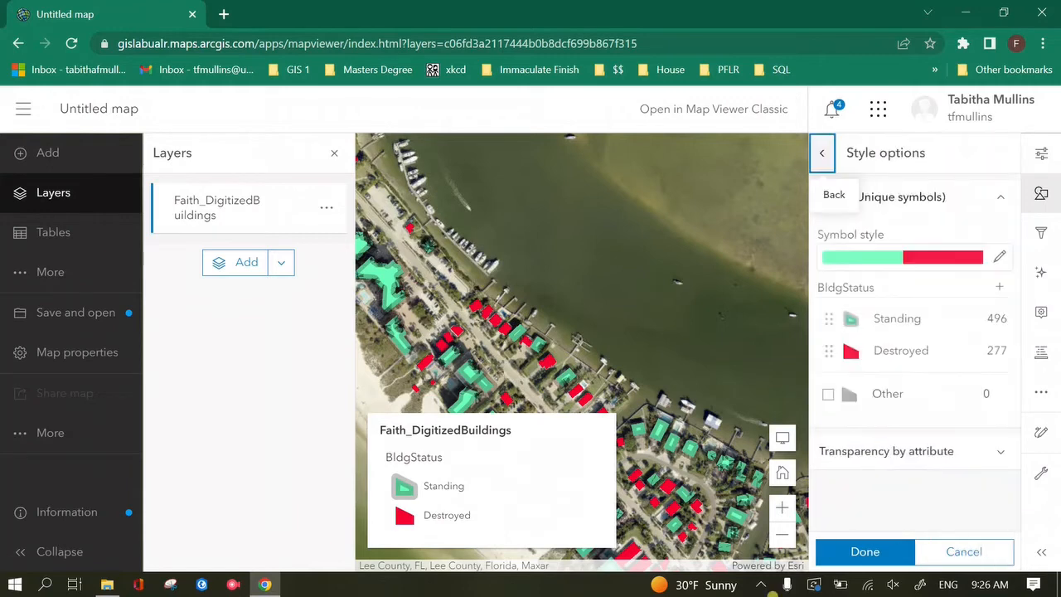
{"action": "left_click", "coordinate": [851, 321]}
{"action": "scroll", "coordinate": [635, 464], "scroll_direction": "down", "scroll_amount": 5}
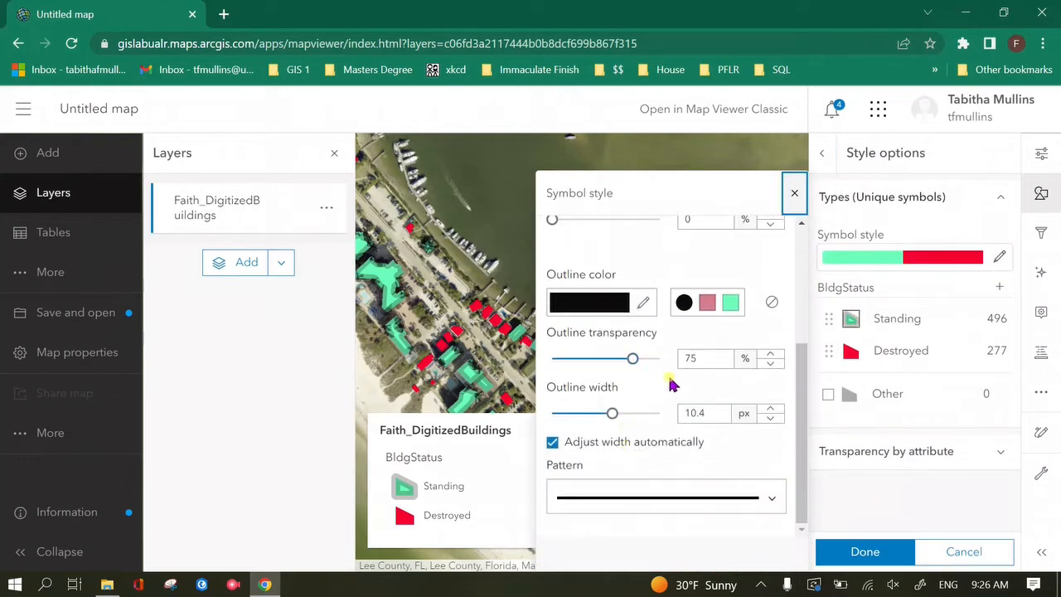
{"action": "left_click_drag", "start_coordinate": [631, 362], "coordinate": [552, 360]}
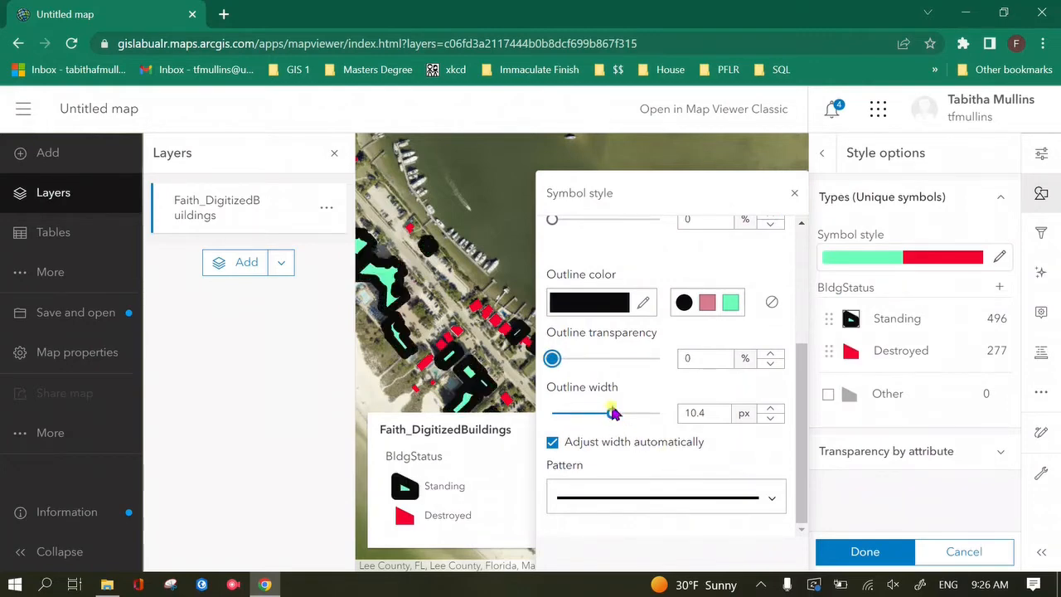
Step: Reduce the Standing outline width to 1.0 px and apply the symbol change
{"action": "left_click_drag", "start_coordinate": [707, 411], "coordinate": [668, 415]}
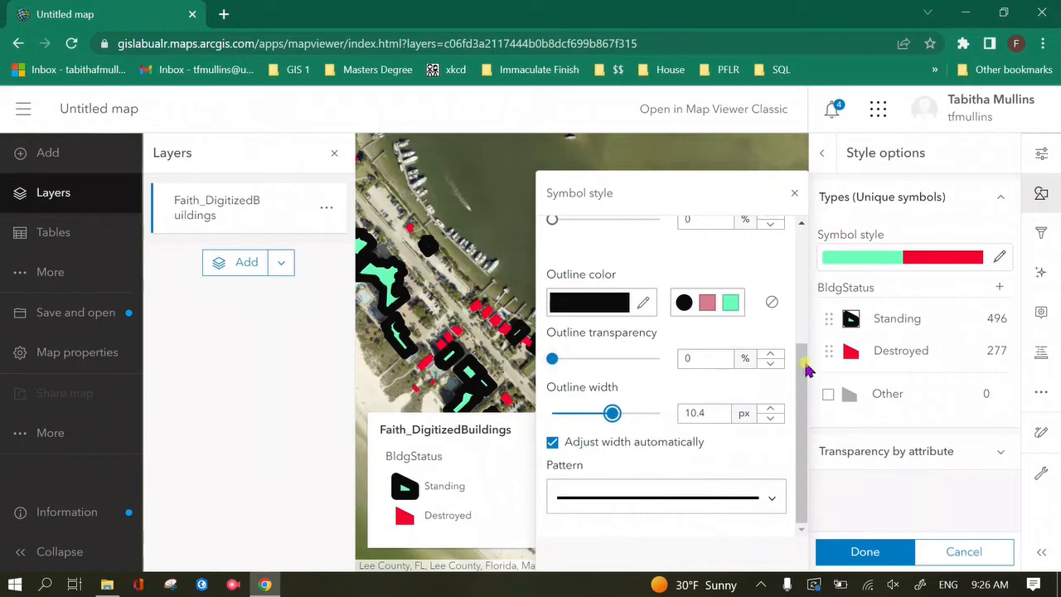
{"action": "left_click", "coordinate": [770, 419]}
{"action": "left_click", "coordinate": [770, 419]}
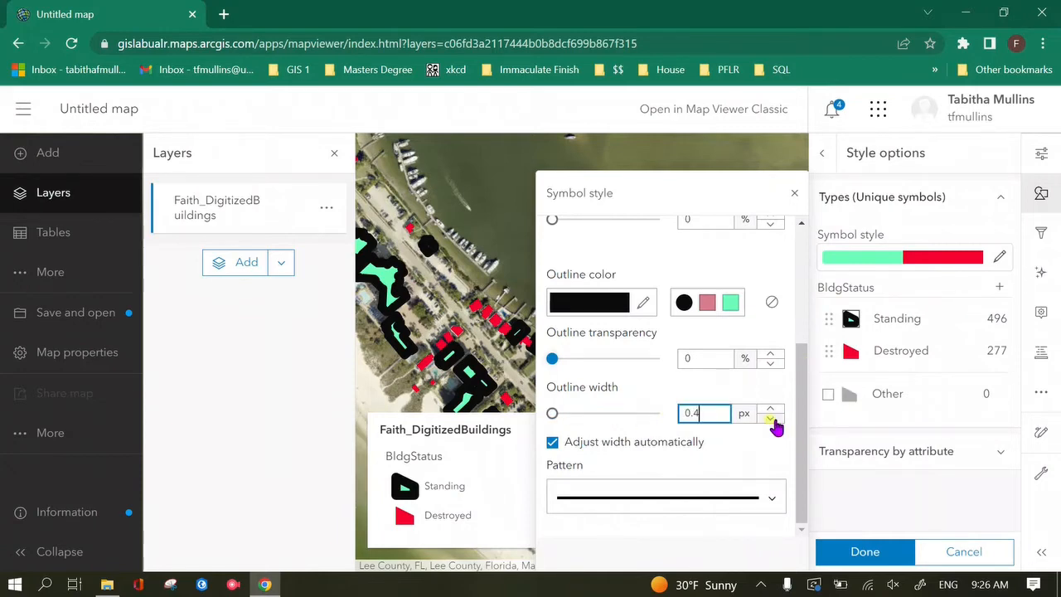
{"action": "left_click_drag", "start_coordinate": [703, 416], "coordinate": [661, 424]}
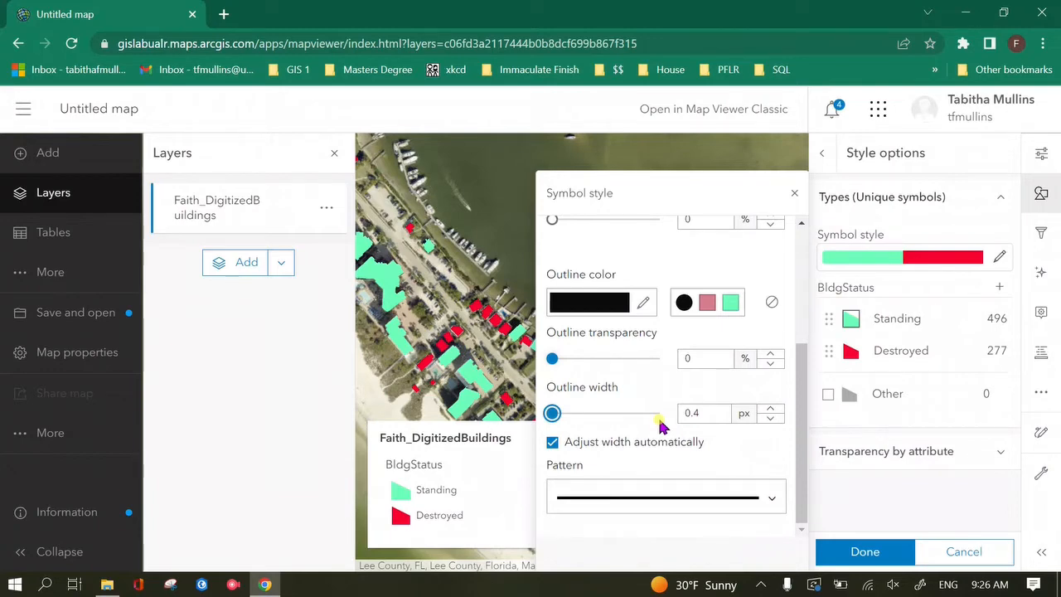
{"action": "left_click", "coordinate": [723, 407]}
{"action": "left_click", "coordinate": [714, 406]}
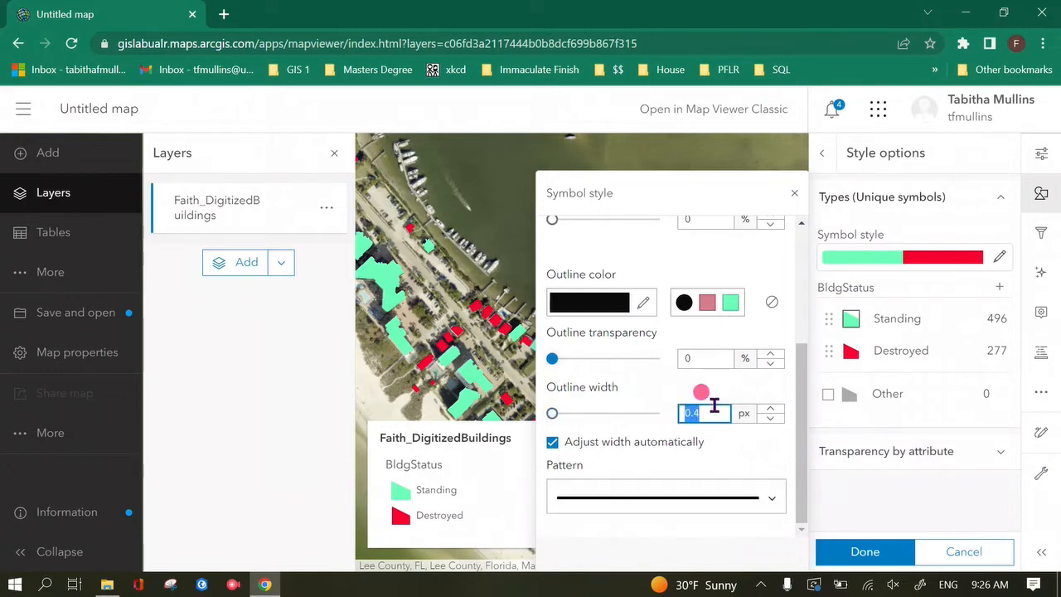
{"action": "type", "text": "1.0"}
{"action": "left_click", "coordinate": [667, 473]}
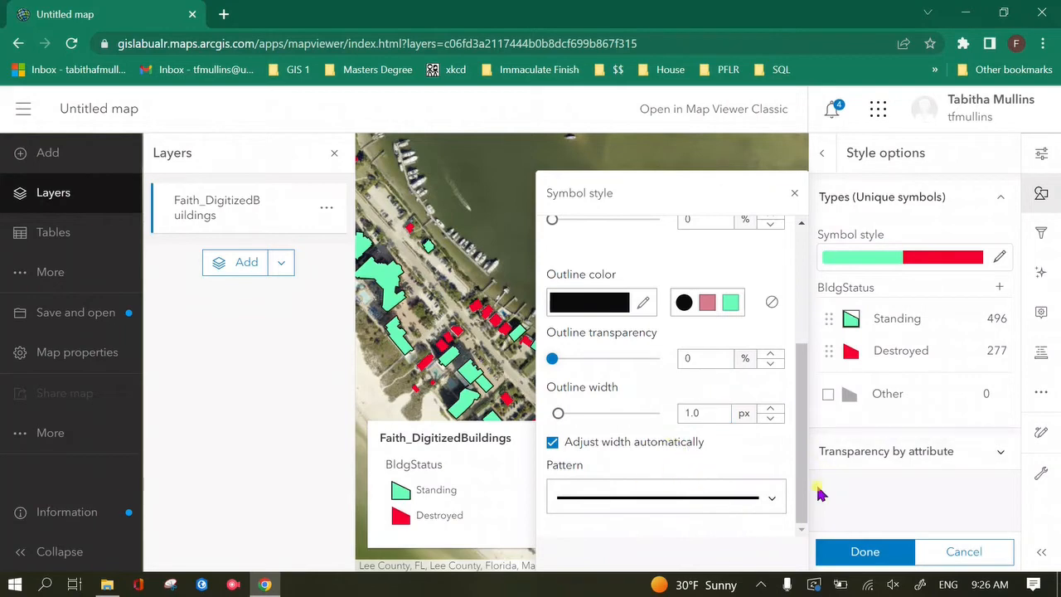
{"action": "left_click", "coordinate": [864, 552]}
{"action": "left_click_drag", "start_coordinate": [657, 442], "coordinate": [608, 360]}
{"action": "left_click", "coordinate": [935, 355]}
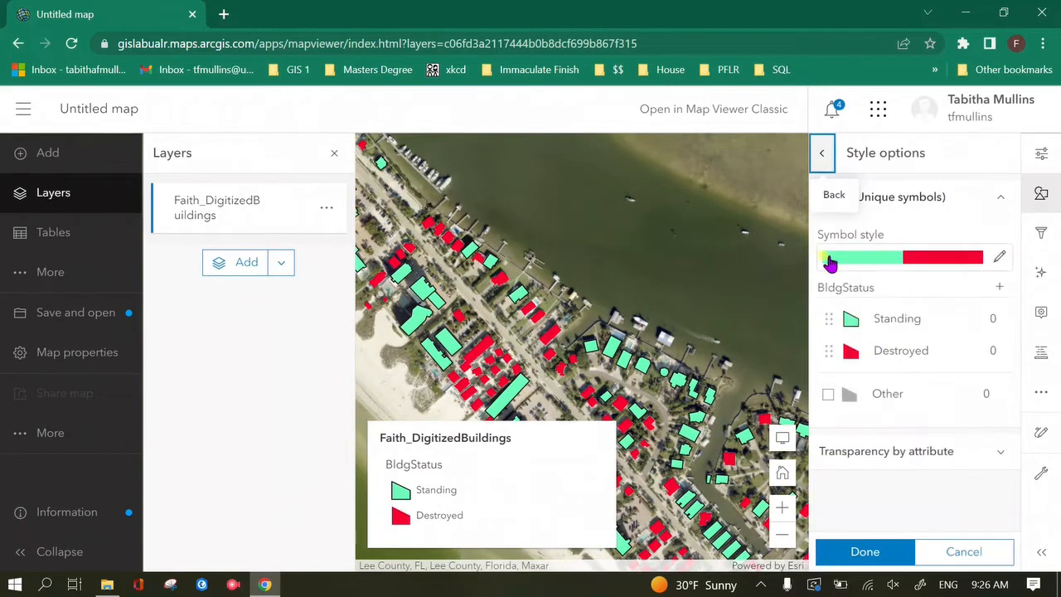
Step: Set the Destroyed buildings' outline transparency to 0%
{"action": "left_click", "coordinate": [850, 352]}
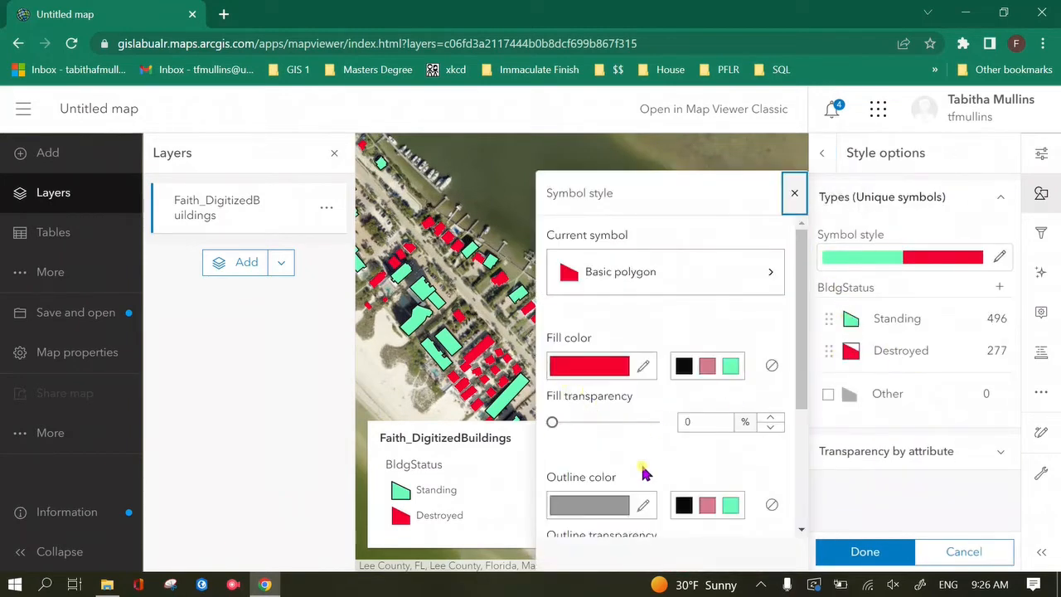
{"action": "scroll", "coordinate": [643, 471], "scroll_direction": "down", "scroll_amount": 3}
{"action": "left_click_drag", "start_coordinate": [632, 453], "coordinate": [469, 445]}
{"action": "scroll", "coordinate": [606, 436], "scroll_direction": "down", "scroll_amount": 3}
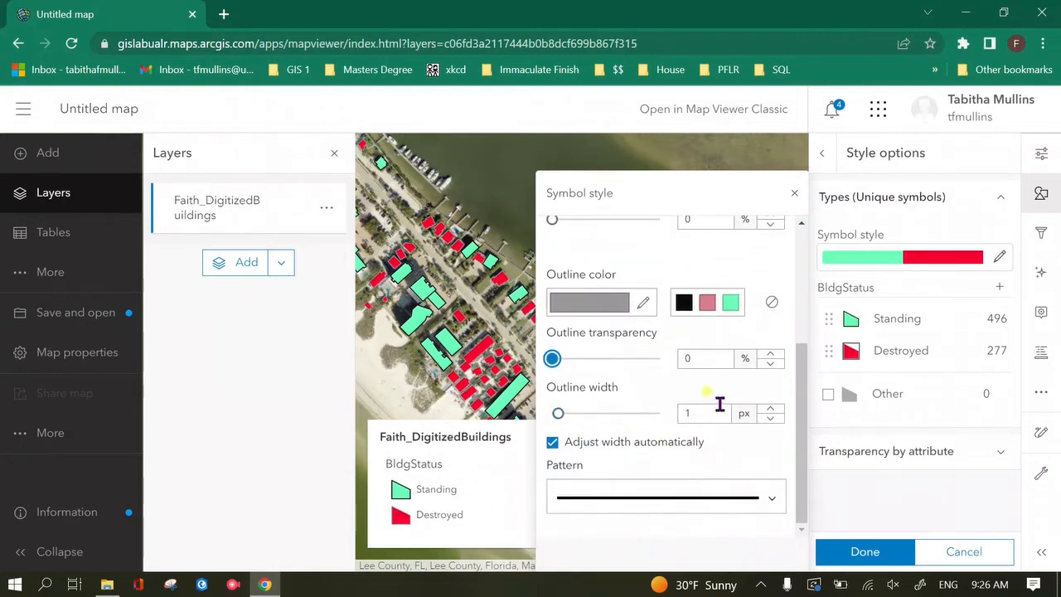
{"action": "left_click", "coordinate": [640, 306]}
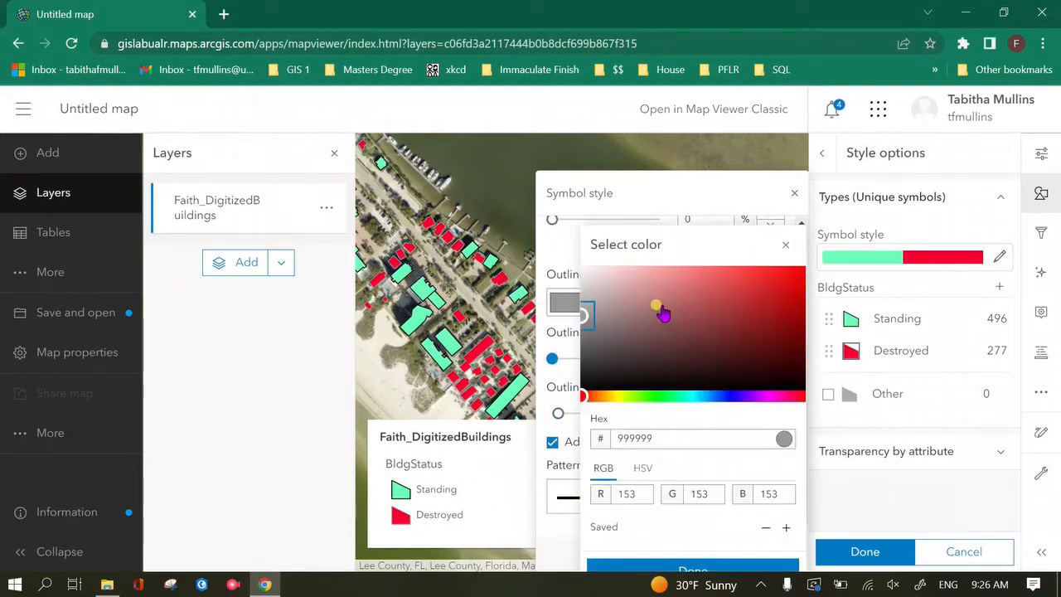
{"action": "left_click", "coordinate": [785, 244]}
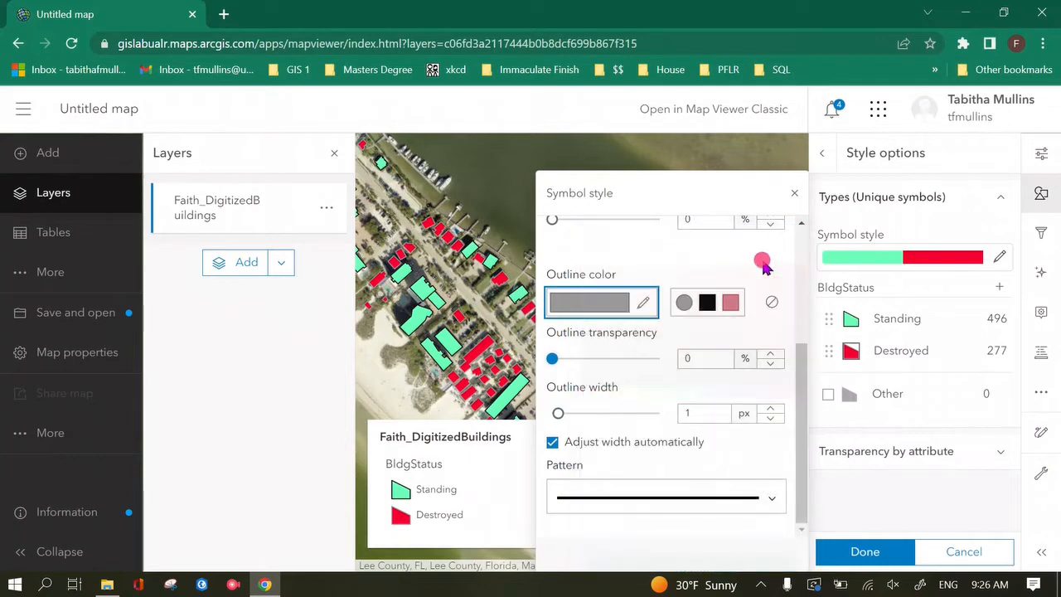
{"action": "left_click", "coordinate": [698, 304]}
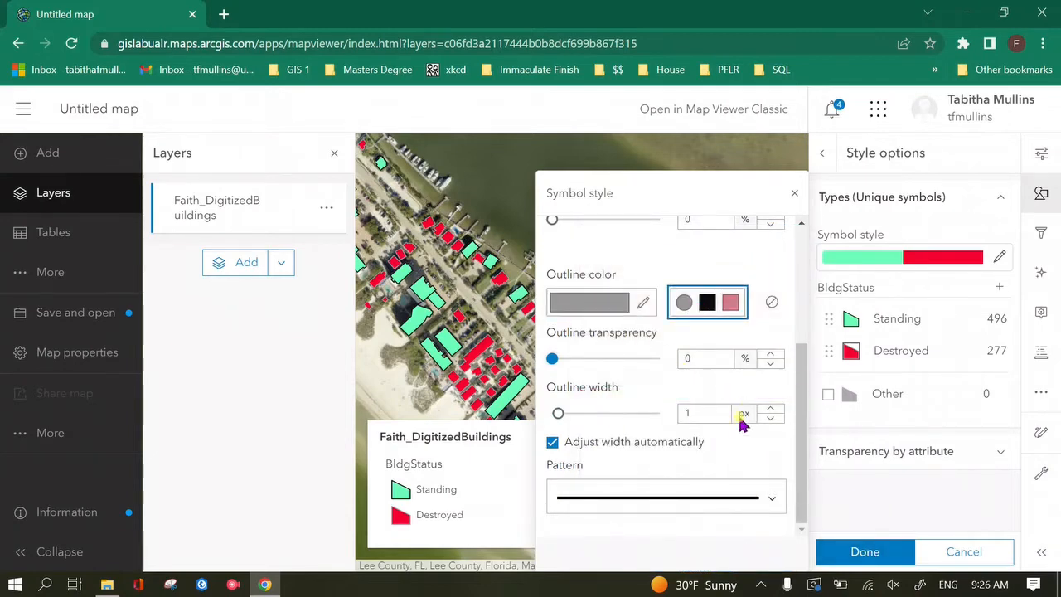
{"action": "left_click", "coordinate": [840, 583]}
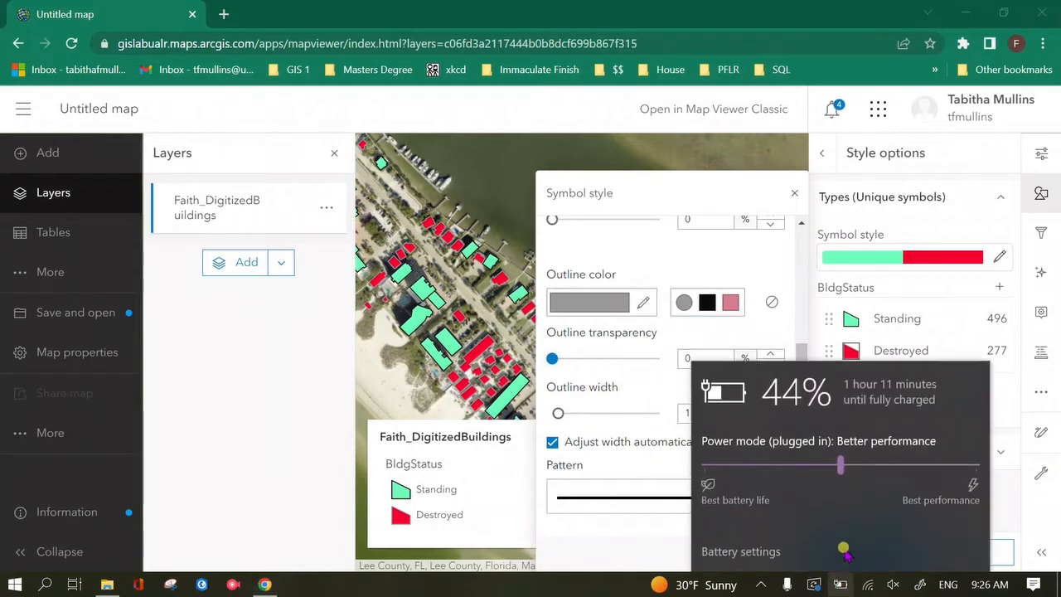
{"action": "left_click", "coordinate": [738, 184]}
{"action": "left_click", "coordinate": [868, 553]}
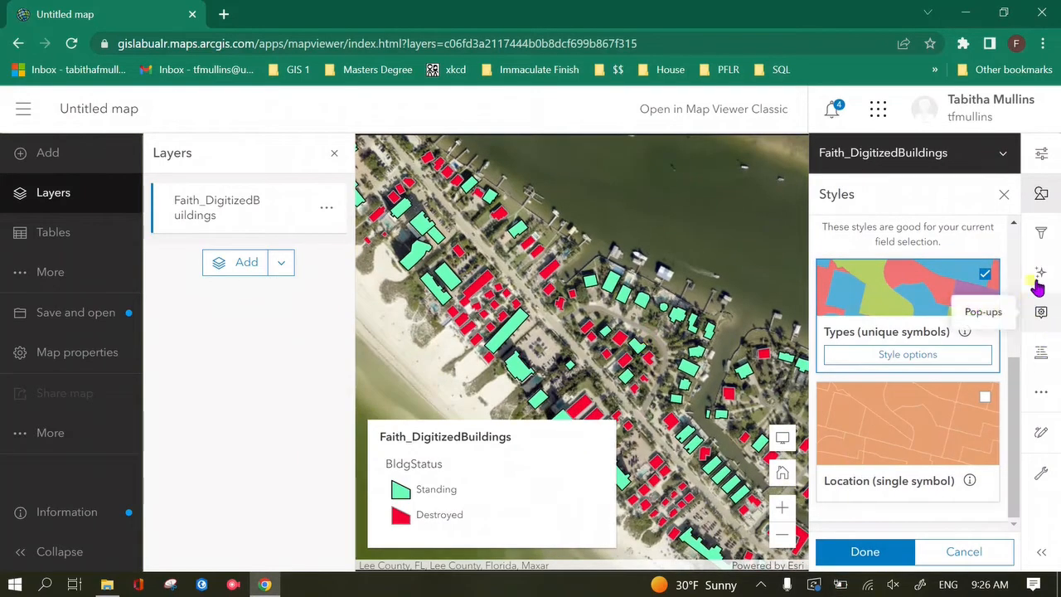
Step: Give the Destroyed outline the black preset colour and apply it
{"action": "left_click", "coordinate": [963, 358]}
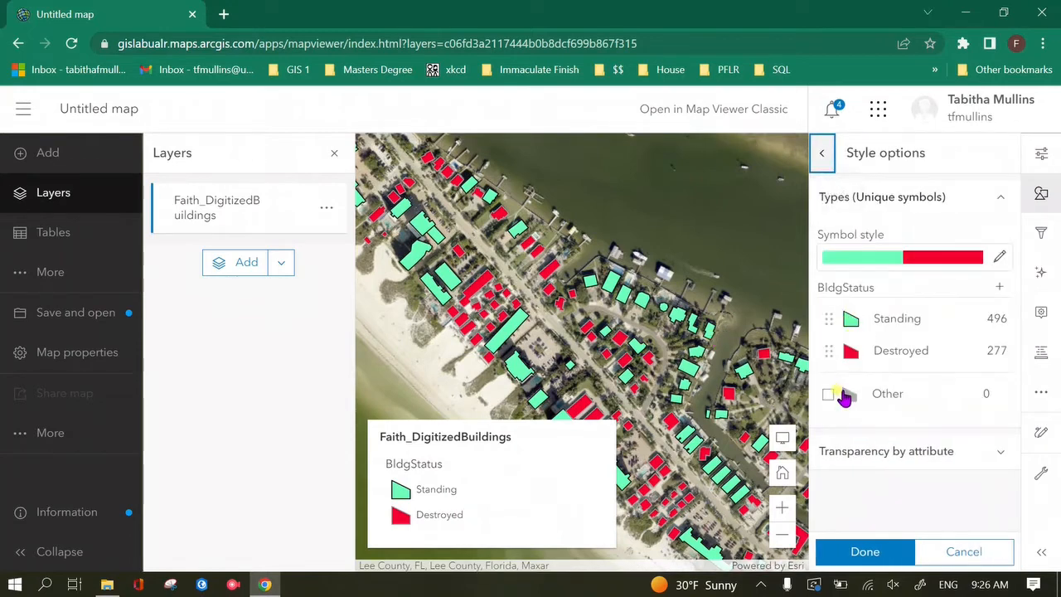
{"action": "left_click", "coordinate": [851, 354]}
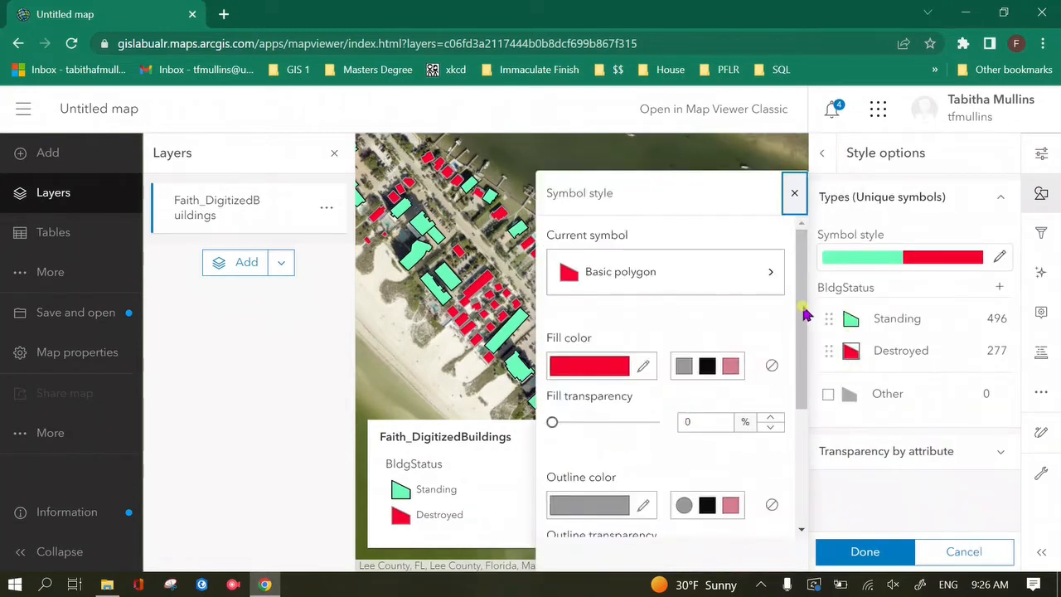
{"action": "left_click_drag", "start_coordinate": [800, 312], "coordinate": [794, 455]}
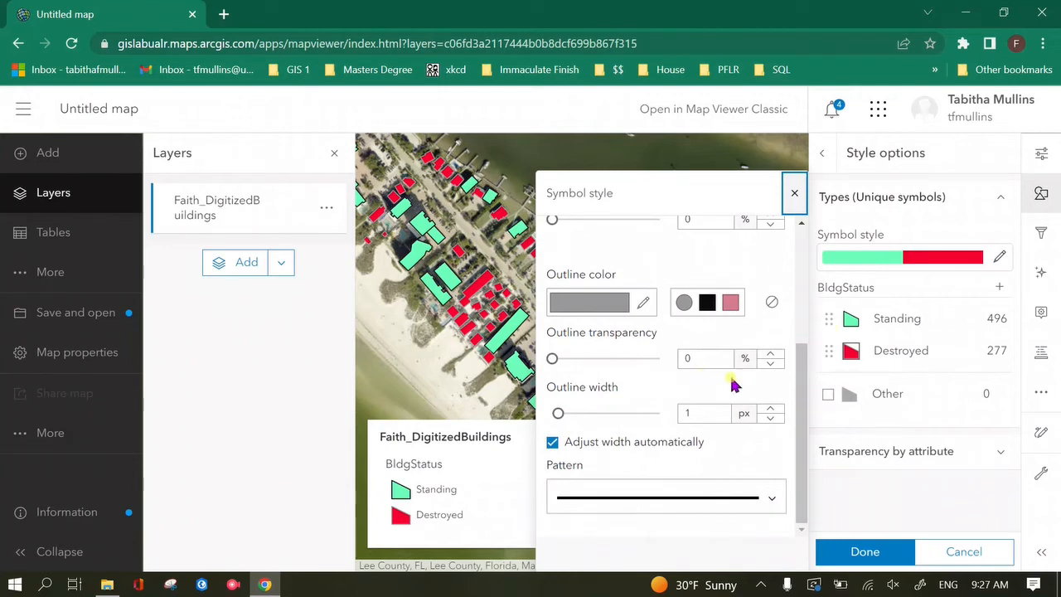
{"action": "left_click", "coordinate": [704, 302]}
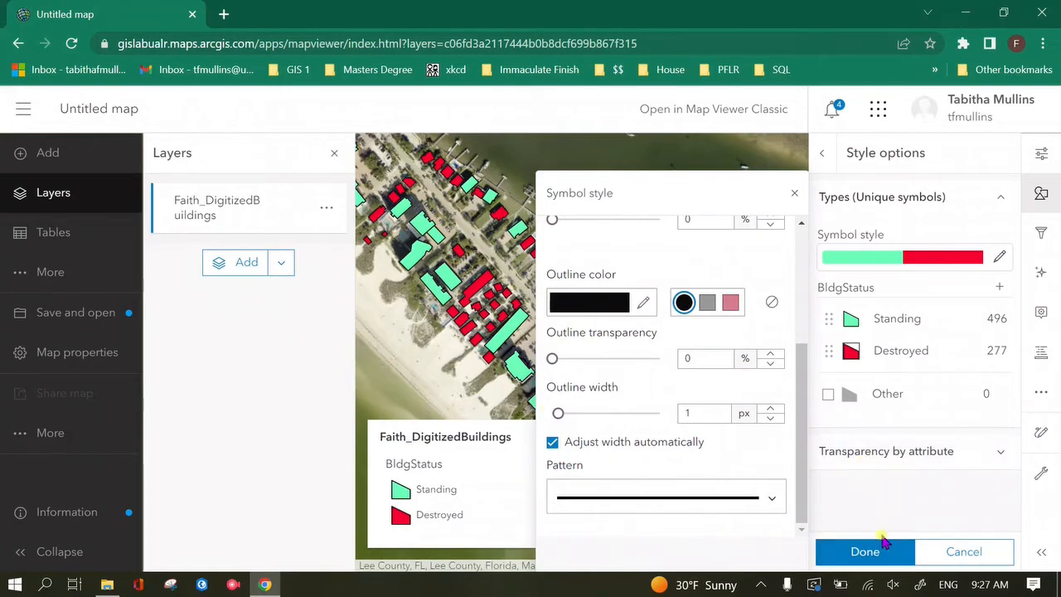
{"action": "left_click", "coordinate": [865, 555]}
Step: Survey the restyled island, close the styling panel, and bring up Save and open
{"action": "scroll", "coordinate": [588, 273], "scroll_direction": "up", "scroll_amount": 5}
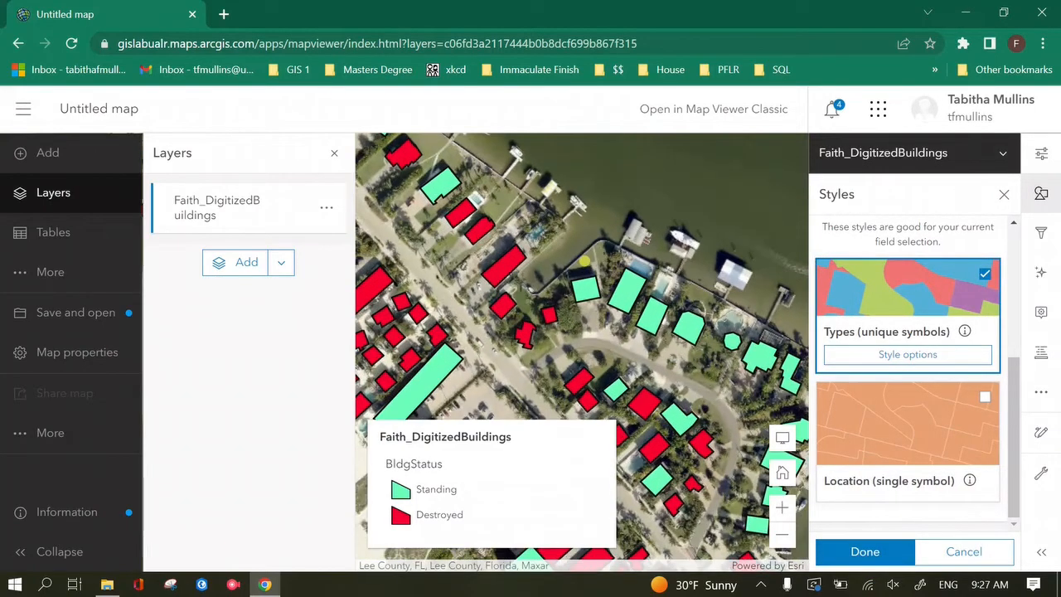
{"action": "scroll", "coordinate": [630, 369], "scroll_direction": "down", "scroll_amount": 5}
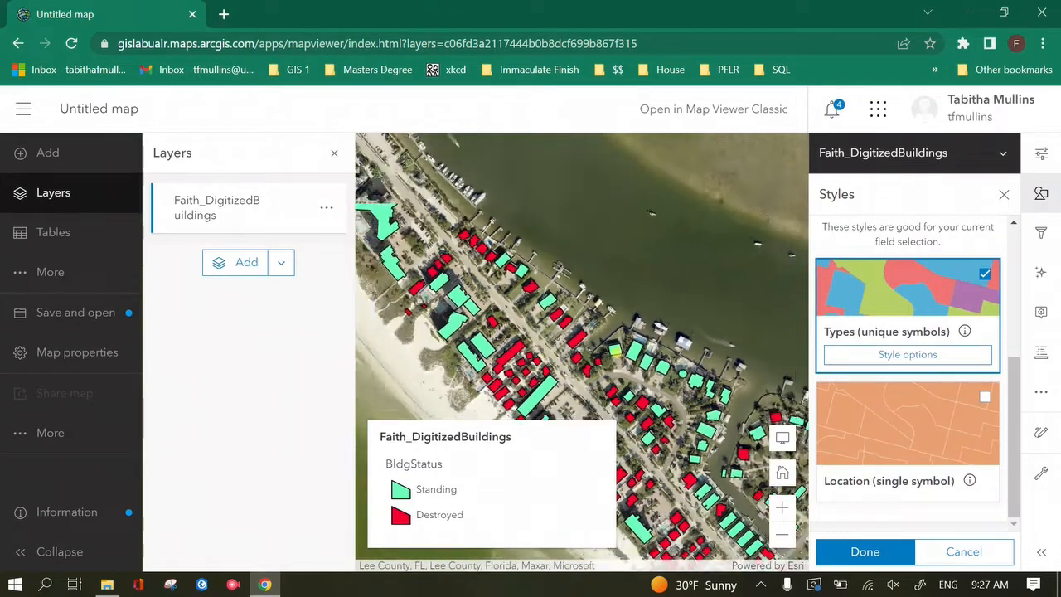
{"action": "left_click_drag", "start_coordinate": [634, 415], "coordinate": [609, 380]}
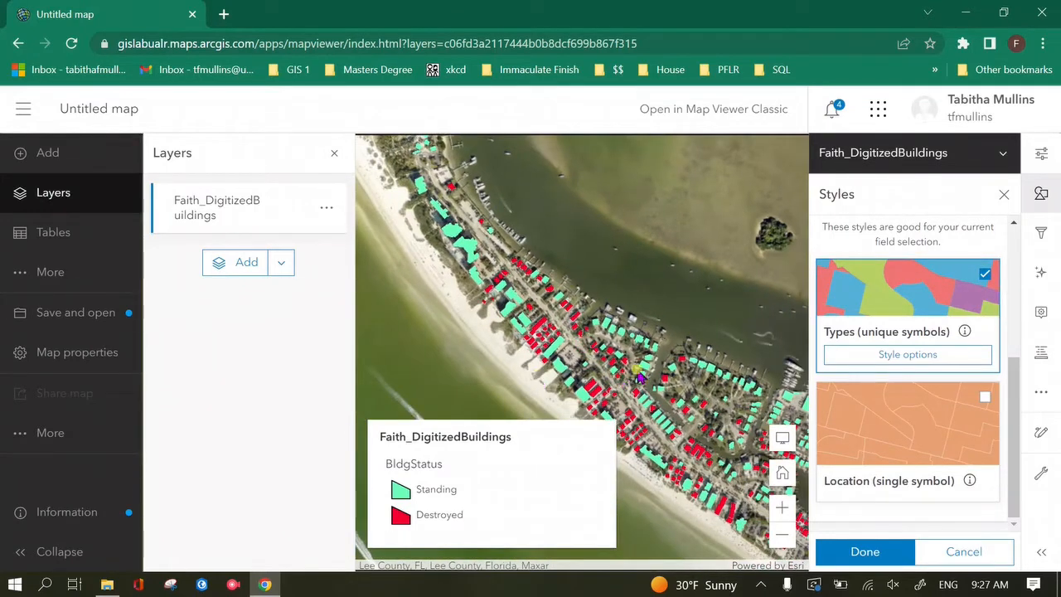
{"action": "scroll", "coordinate": [592, 378], "scroll_direction": "up", "scroll_amount": 2}
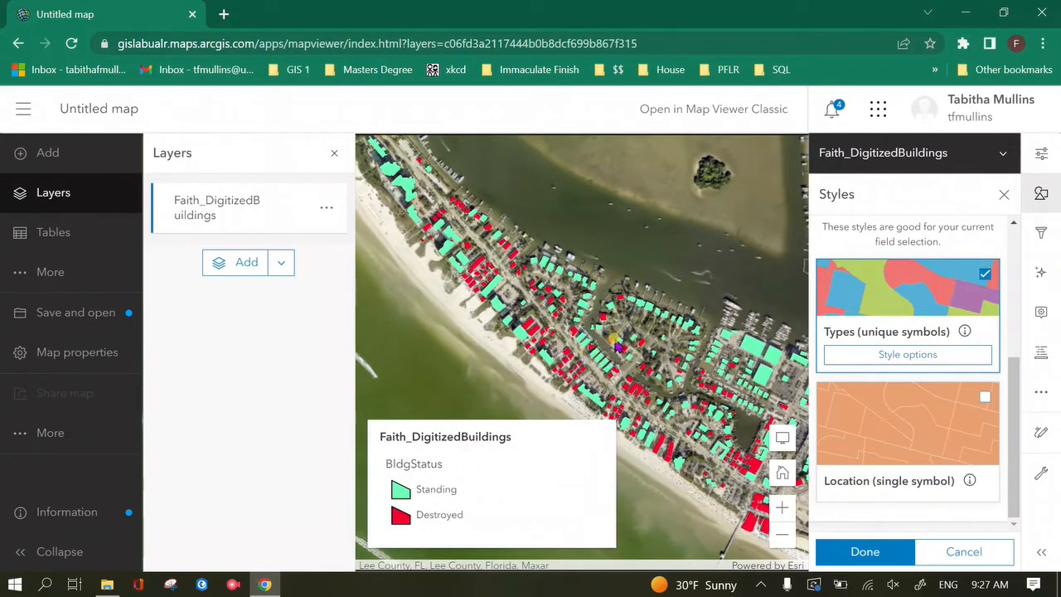
{"action": "left_click_drag", "start_coordinate": [614, 341], "coordinate": [544, 317]}
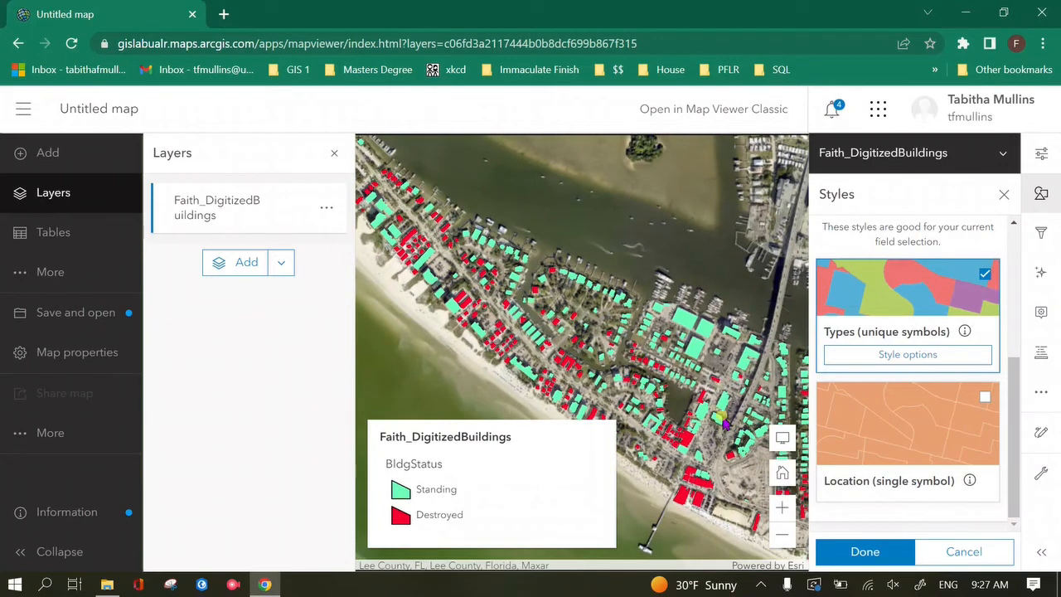
{"action": "left_click", "coordinate": [1004, 194]}
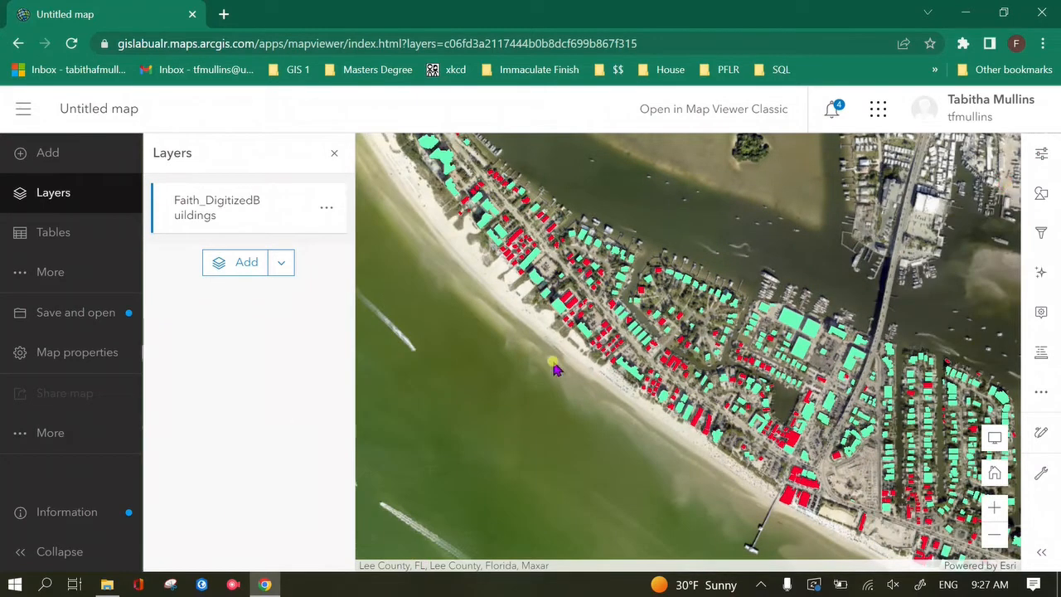
{"action": "left_click_drag", "start_coordinate": [607, 435], "coordinate": [530, 450]}
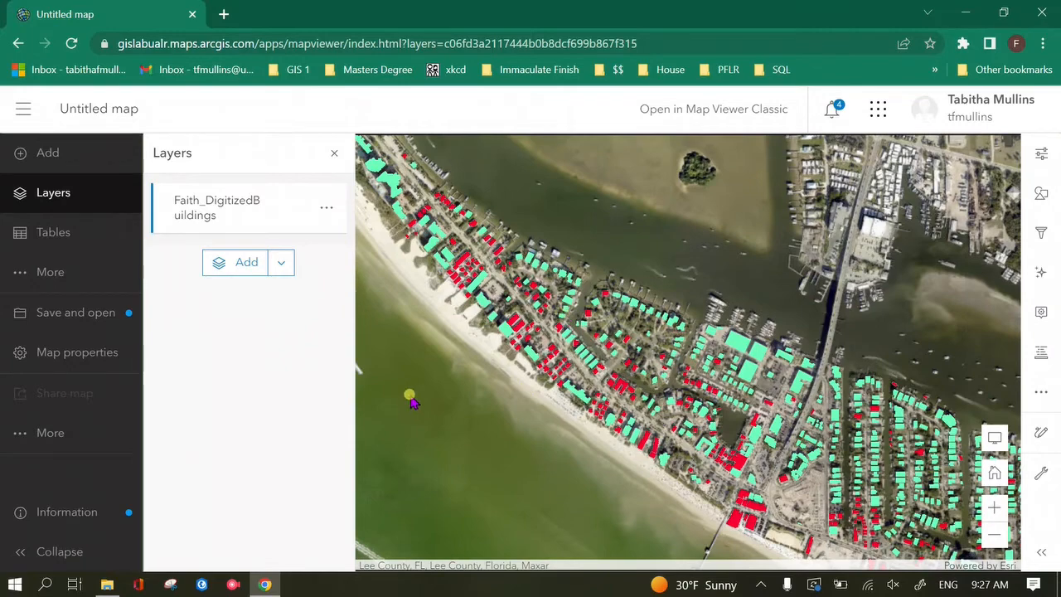
{"action": "left_click", "coordinate": [86, 316]}
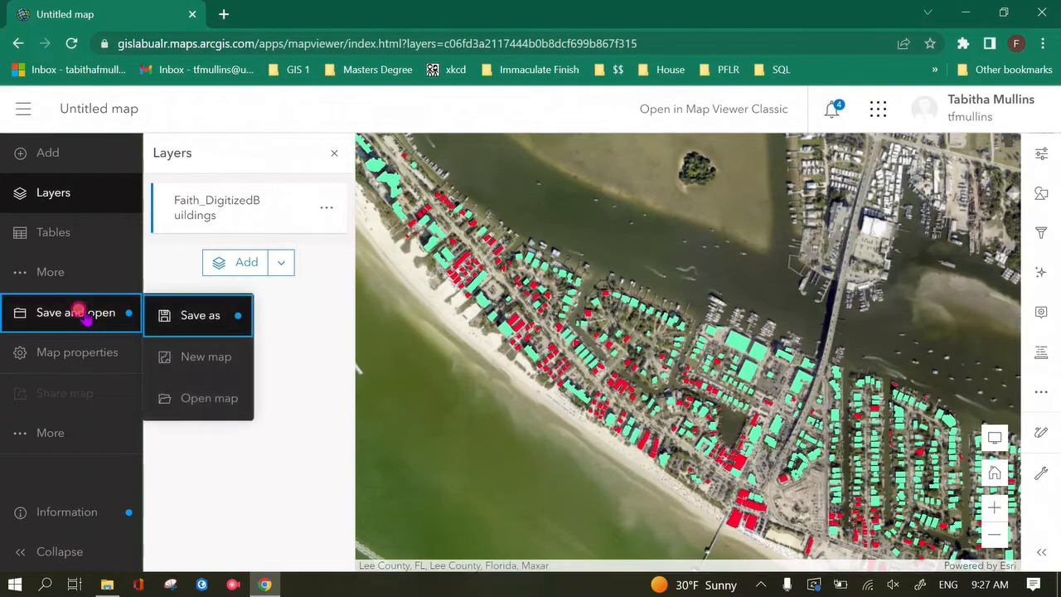
Step: Save the map as Faith_HurricaneIanMap in the home folder, tagged GIS 1, SB13 and Hurricane Ian
{"action": "key", "text": "Escape"}
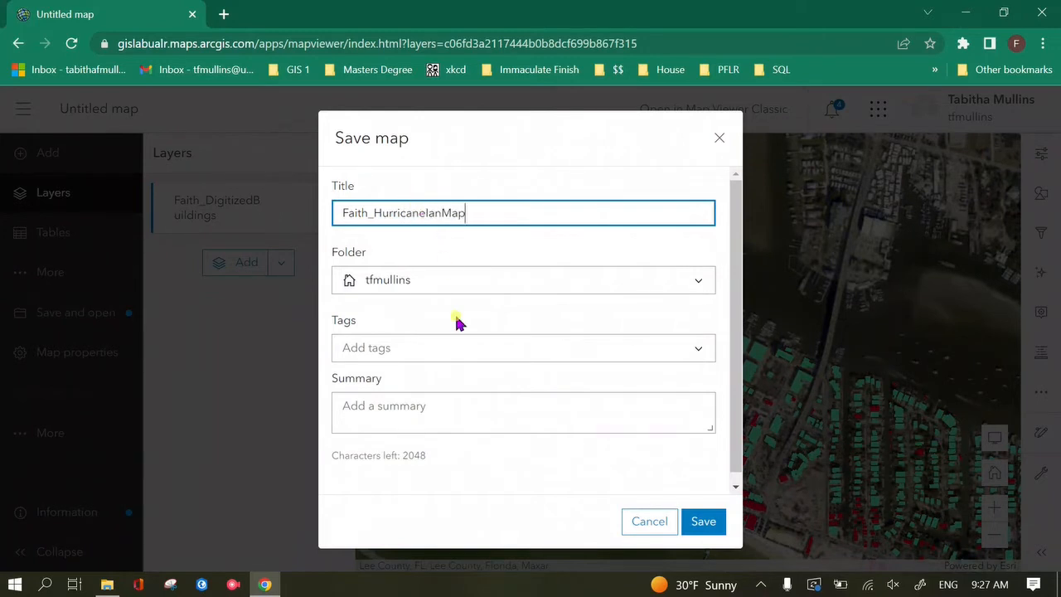
{"action": "left_click", "coordinate": [456, 353]}
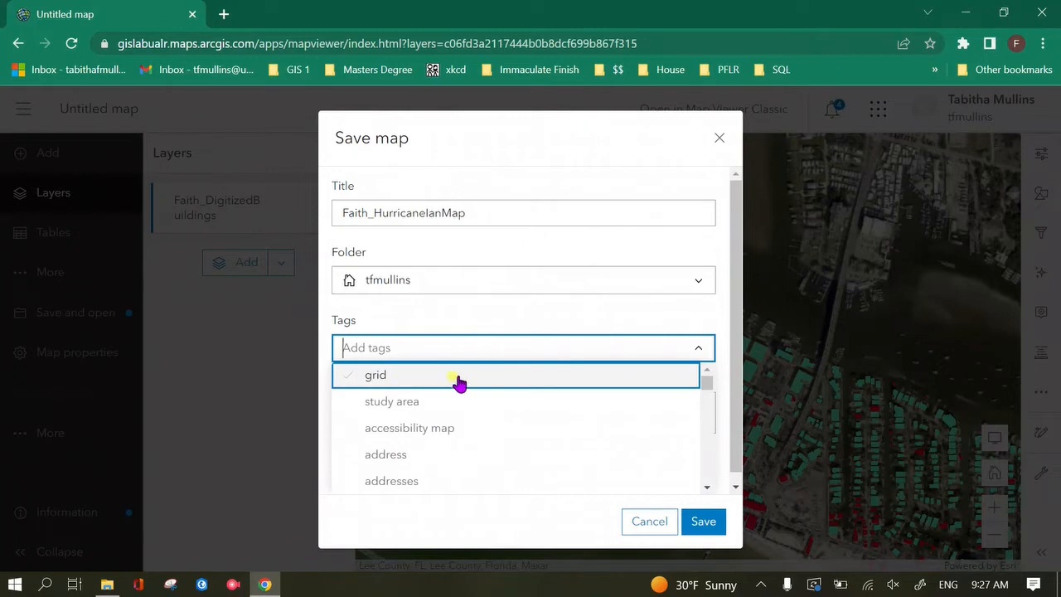
{"action": "type", "text": "GIS 1"}
{"action": "key", "text": "Return"}
{"action": "type", "text": "SB13"}
{"action": "key", "text": "Return"}
{"action": "type", "text": "Hurricane Ian"}
{"action": "key", "text": "Return"}
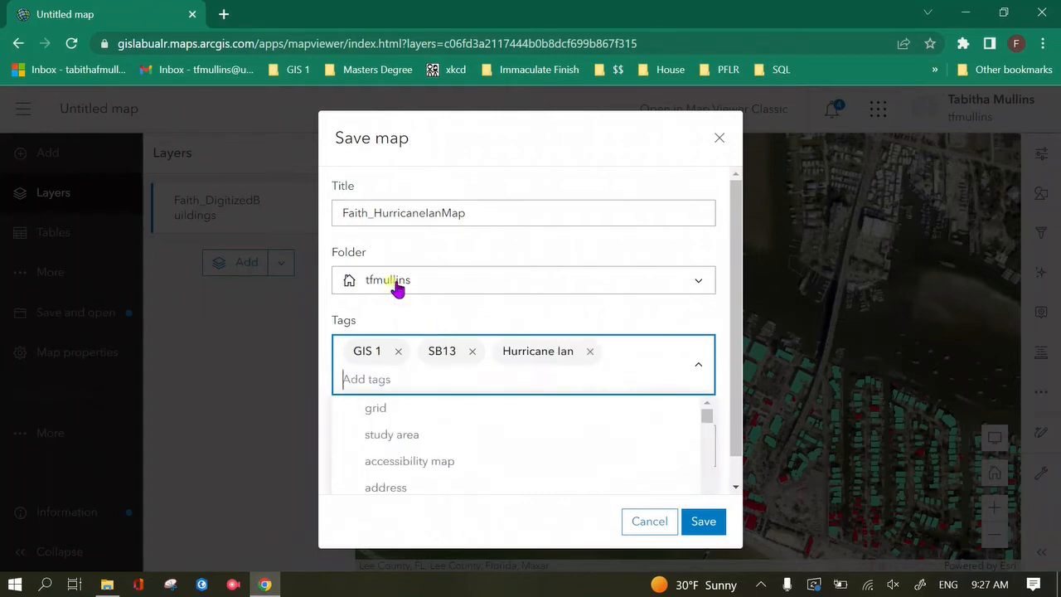
{"action": "left_click", "coordinate": [397, 438]}
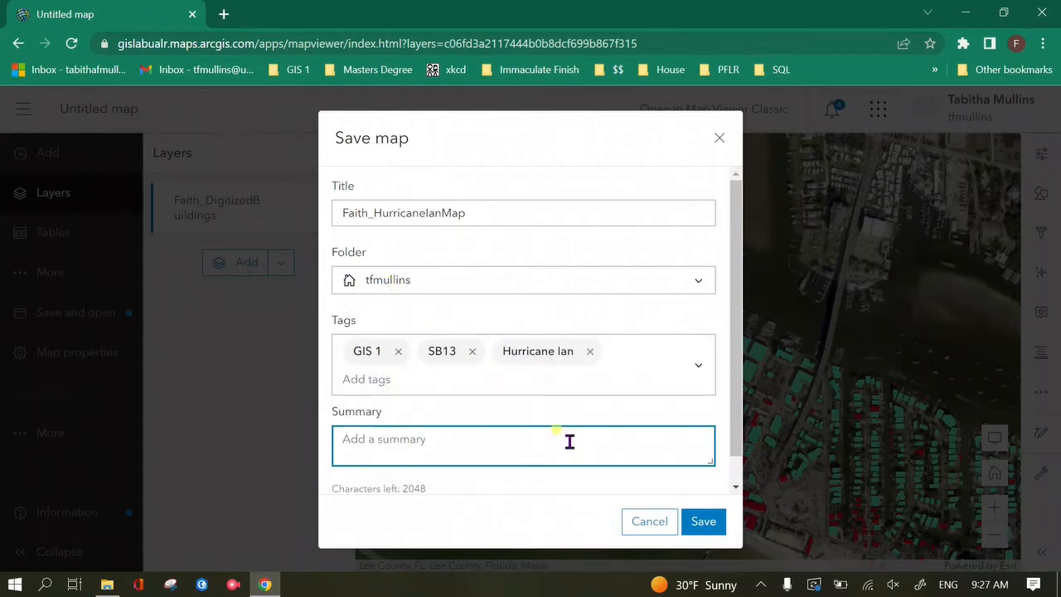
{"action": "scroll", "coordinate": [570, 441], "scroll_direction": "down", "scroll_amount": 1}
{"action": "left_click", "coordinate": [702, 520]}
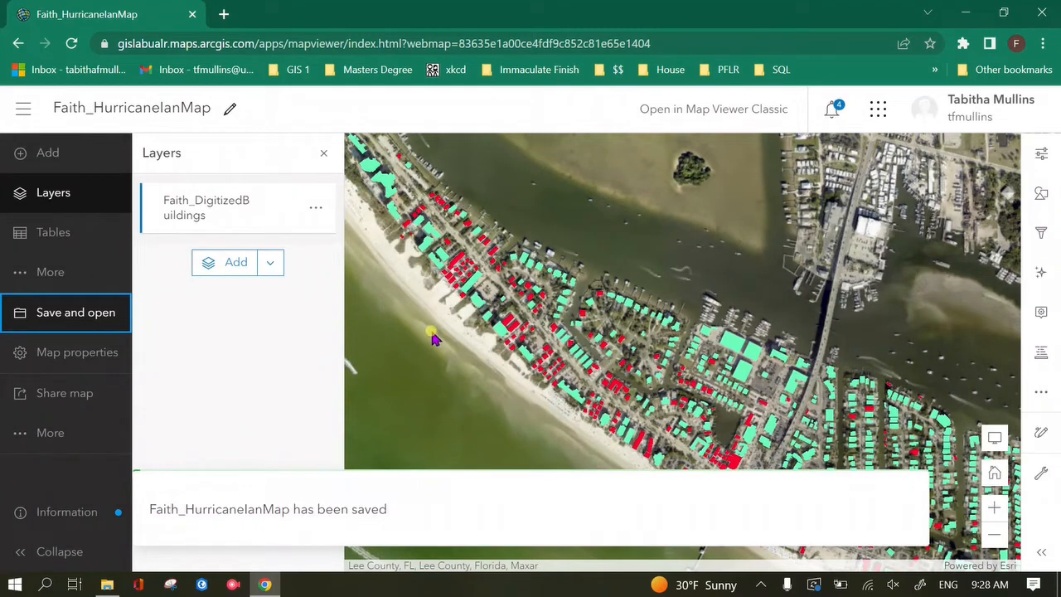
Step: Open the GIS 1 group's content filtered to Uncategorized items
{"action": "left_click_drag", "start_coordinate": [485, 257], "coordinate": [575, 332]}
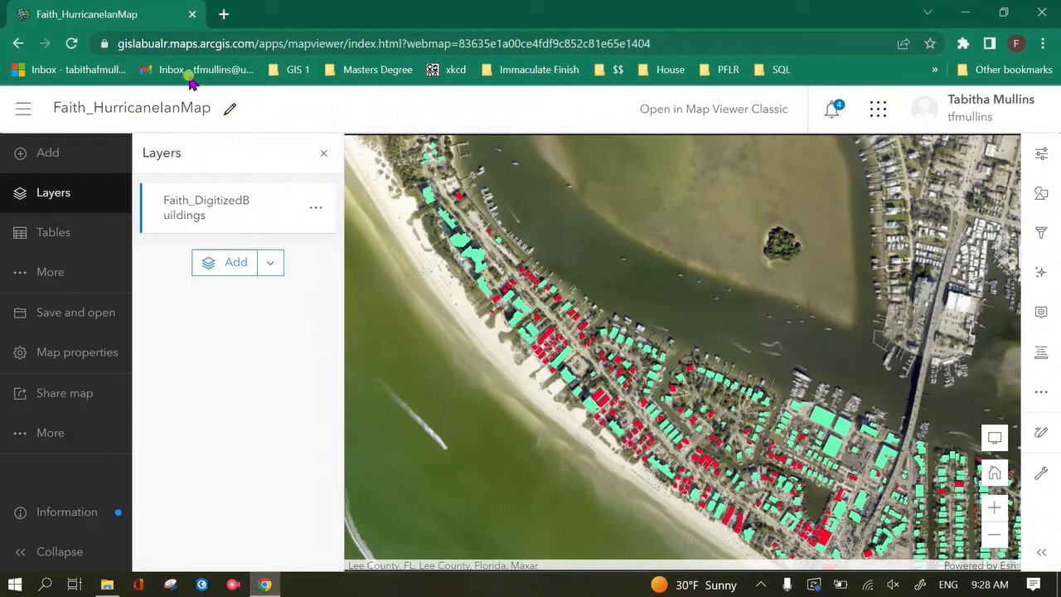
{"action": "left_click", "coordinate": [23, 109]}
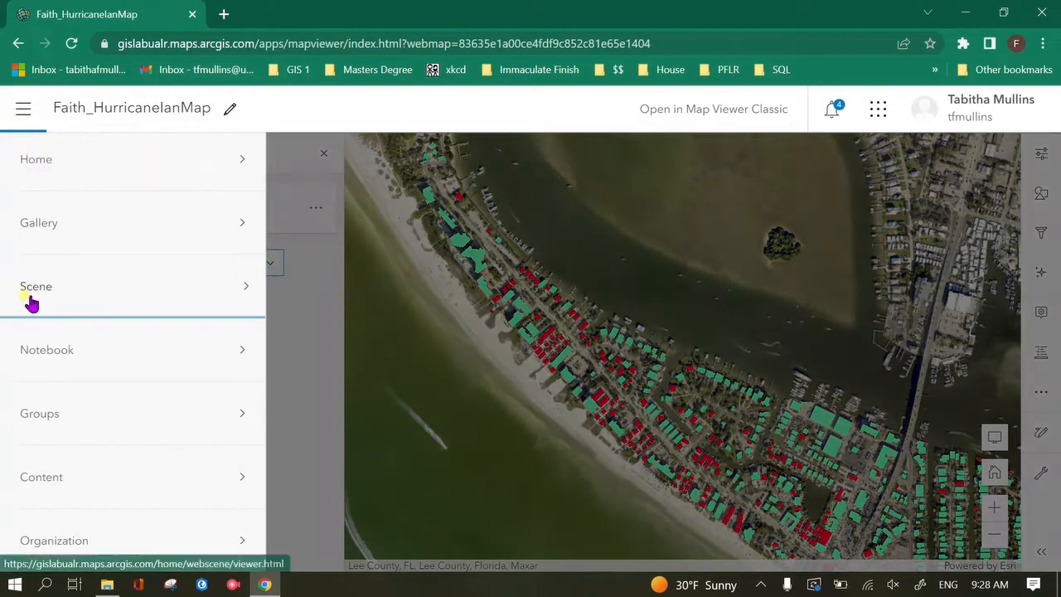
{"action": "left_click", "coordinate": [29, 412]}
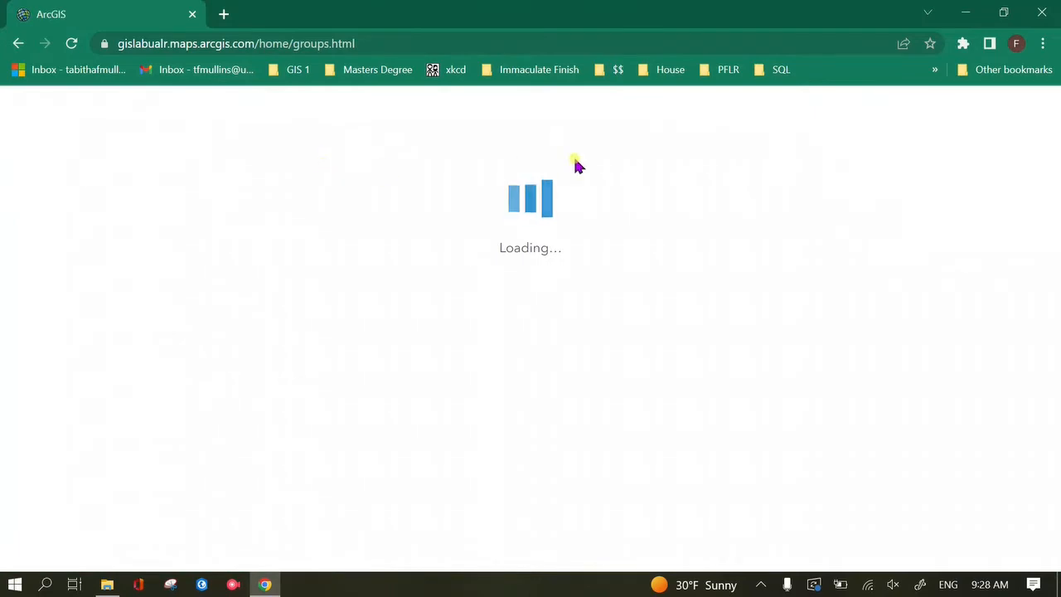
{"action": "scroll", "coordinate": [623, 423], "scroll_direction": "down", "scroll_amount": 4}
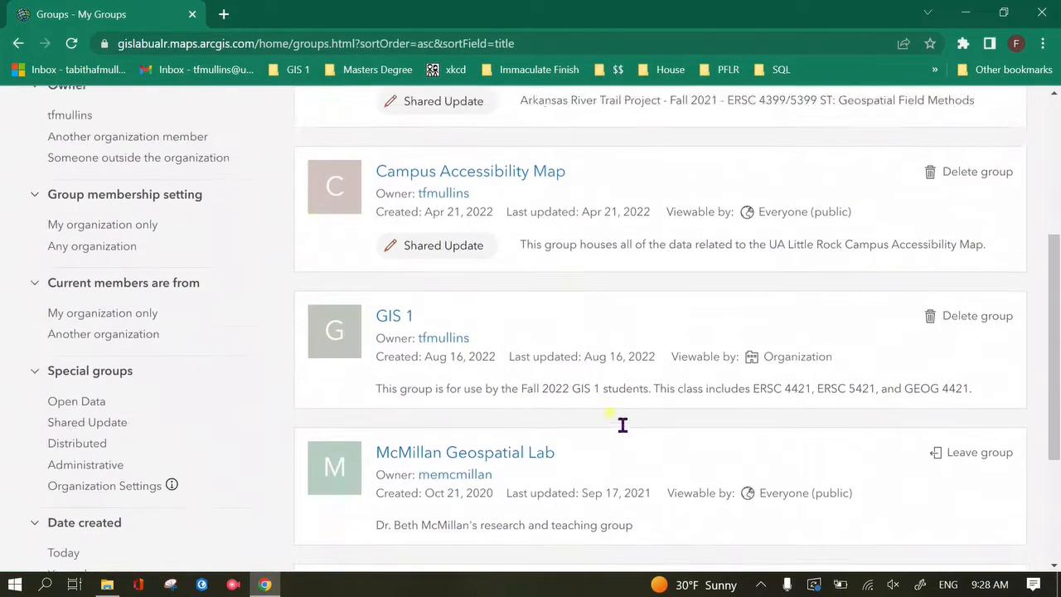
{"action": "left_click", "coordinate": [377, 274]}
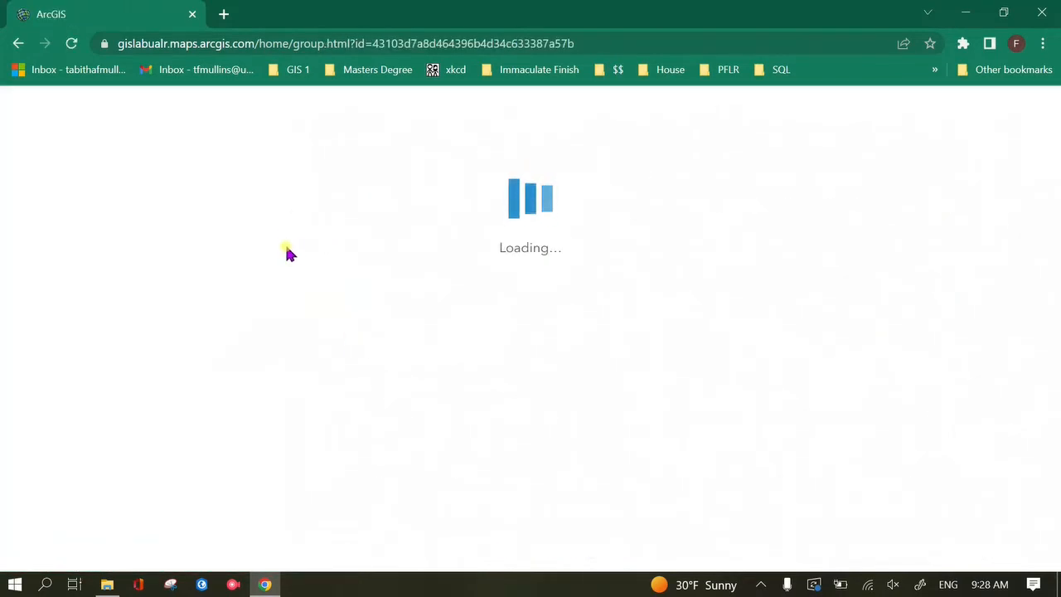
{"action": "left_click", "coordinate": [804, 156]}
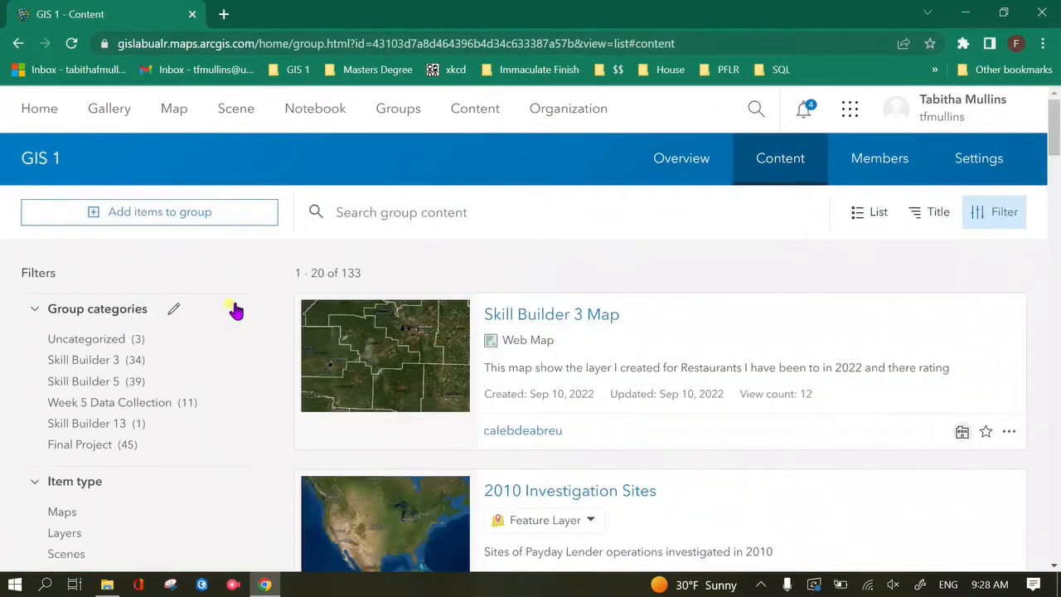
{"action": "left_click", "coordinate": [79, 339]}
Step: Look through the uncategorized group items, then go to My Content
{"action": "scroll", "coordinate": [501, 395], "scroll_direction": "down", "scroll_amount": 2}
{"action": "scroll", "coordinate": [501, 395], "scroll_direction": "down", "scroll_amount": 3}
{"action": "scroll", "coordinate": [502, 403], "scroll_direction": "up", "scroll_amount": 5}
{"action": "scroll", "coordinate": [502, 402], "scroll_direction": "down", "scroll_amount": 5}
{"action": "mouse_move", "coordinate": [301, 330]}
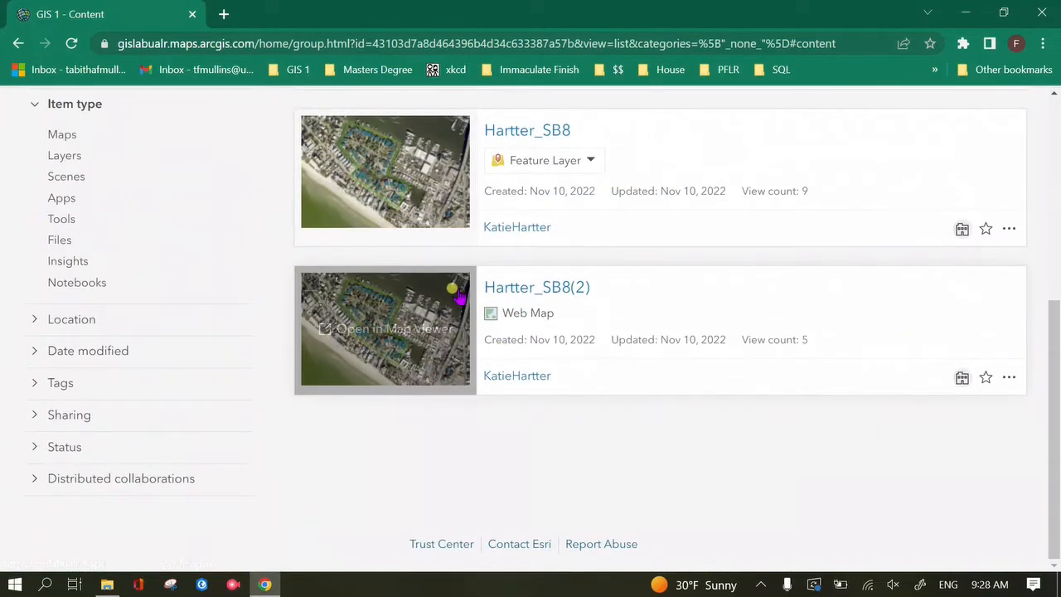
{"action": "scroll", "coordinate": [454, 296], "scroll_direction": "up", "scroll_amount": 5}
{"action": "left_click", "coordinate": [475, 115]}
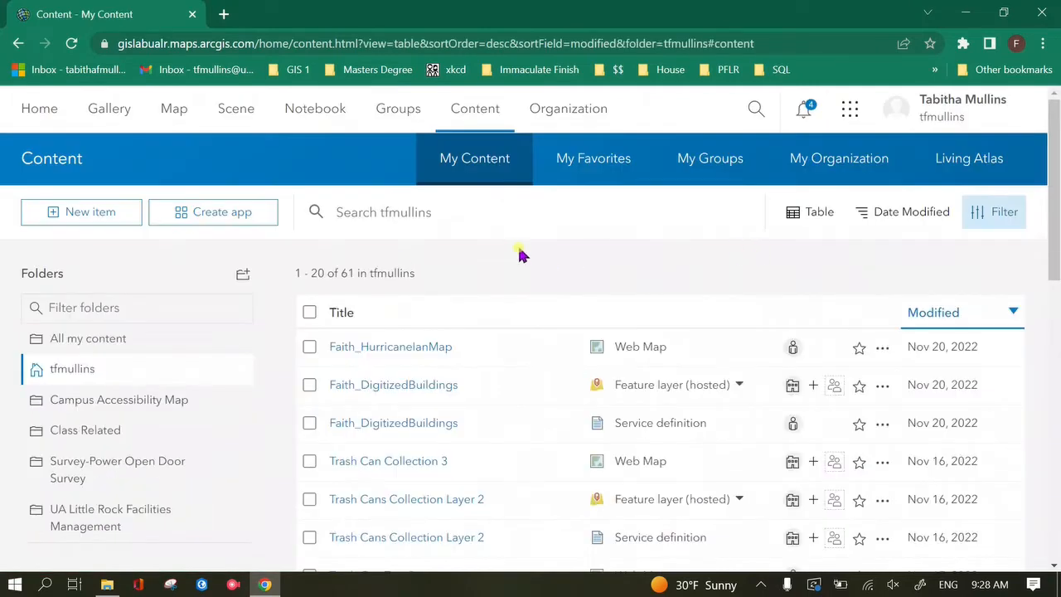
Step: Share Faith_HurricaneIanMap with the organization and the GIS 1 group from its item page
{"action": "left_click", "coordinate": [309, 347]}
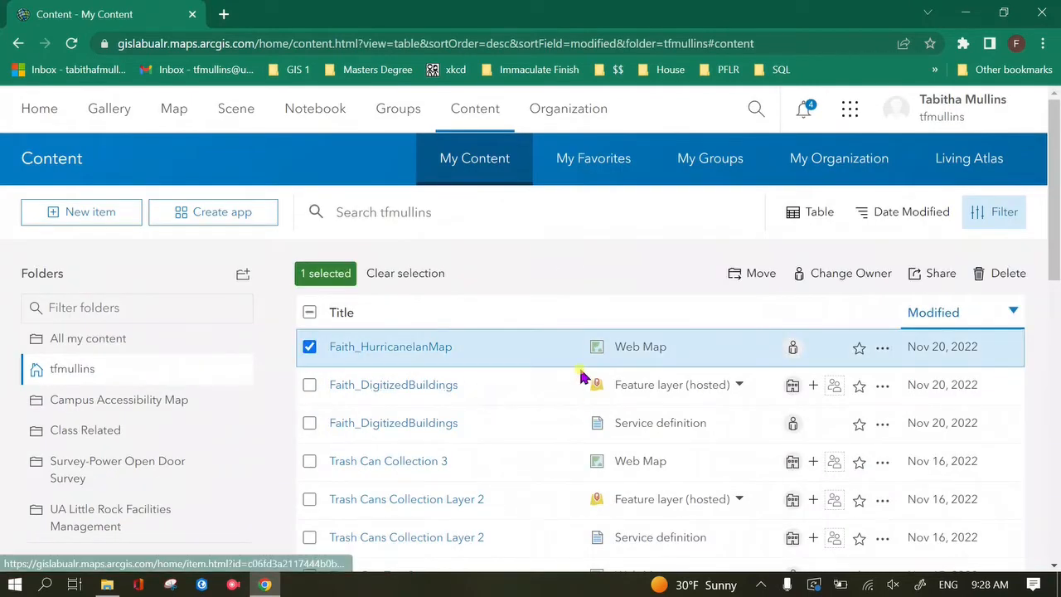
{"action": "left_click", "coordinate": [390, 347]}
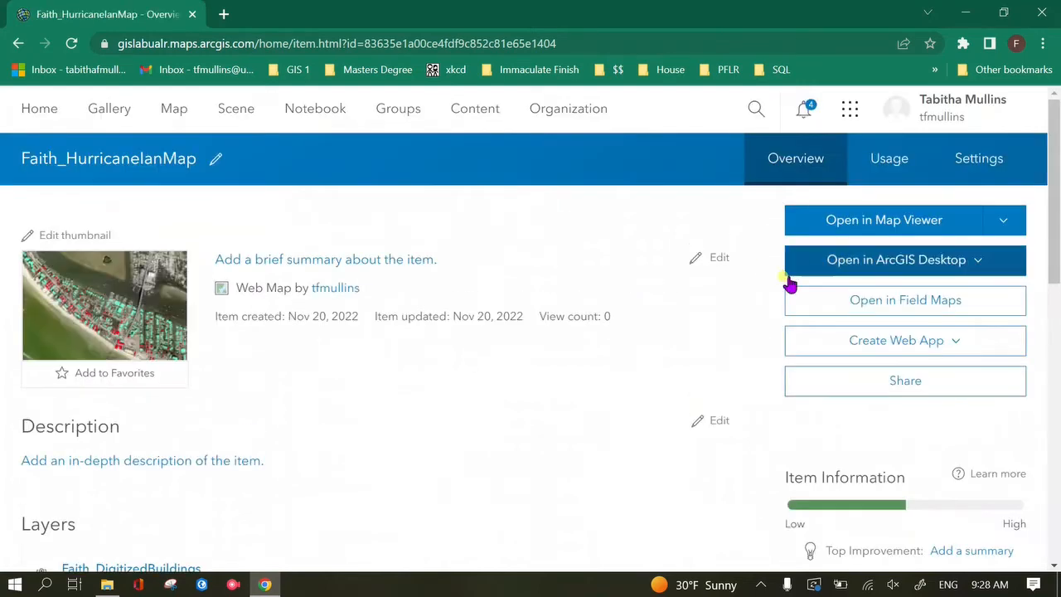
{"action": "left_click", "coordinate": [869, 378]}
{"action": "left_click", "coordinate": [439, 305]}
{"action": "left_click", "coordinate": [617, 474]}
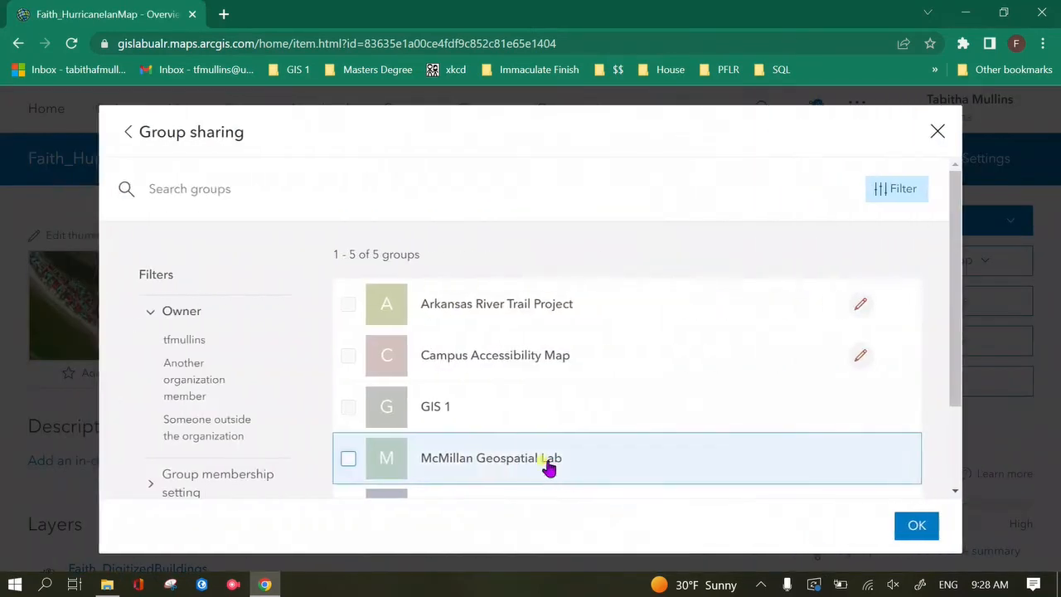
{"action": "left_click", "coordinate": [332, 406]}
{"action": "left_click", "coordinate": [936, 527]}
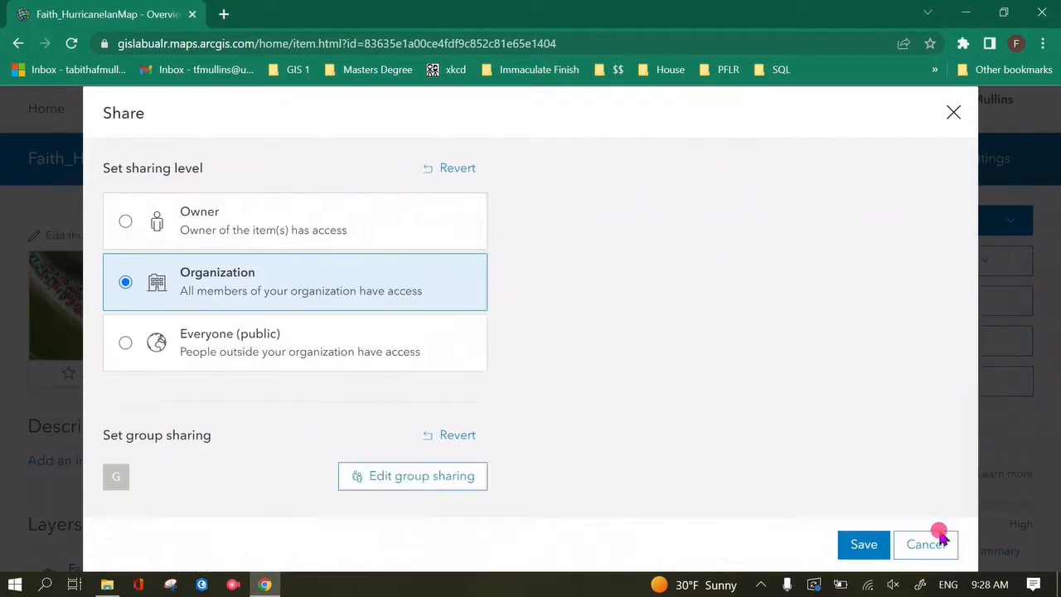
{"action": "left_click", "coordinate": [623, 543]}
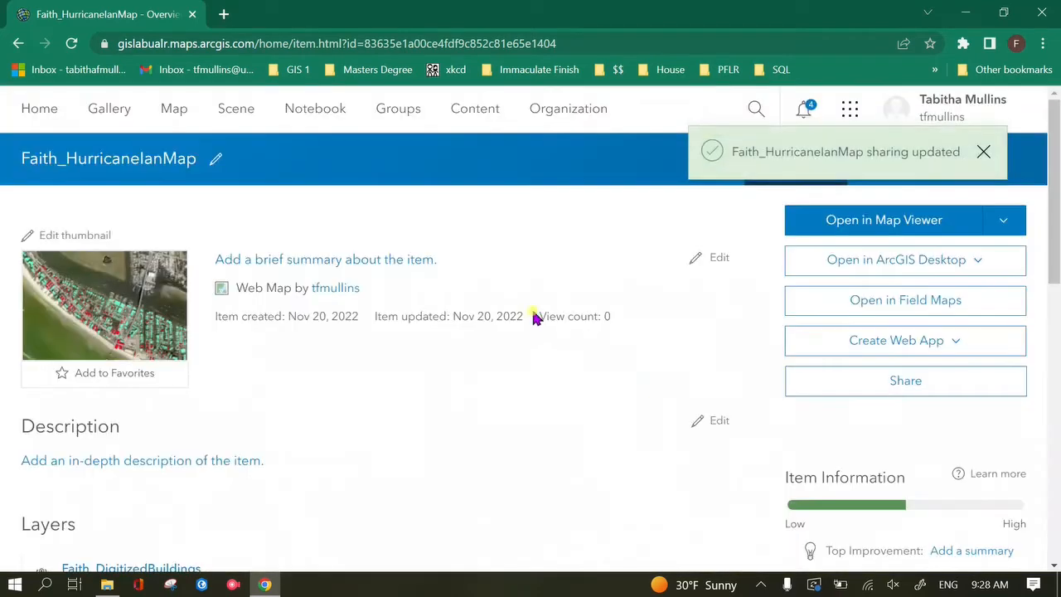
{"action": "left_click", "coordinate": [829, 396]}
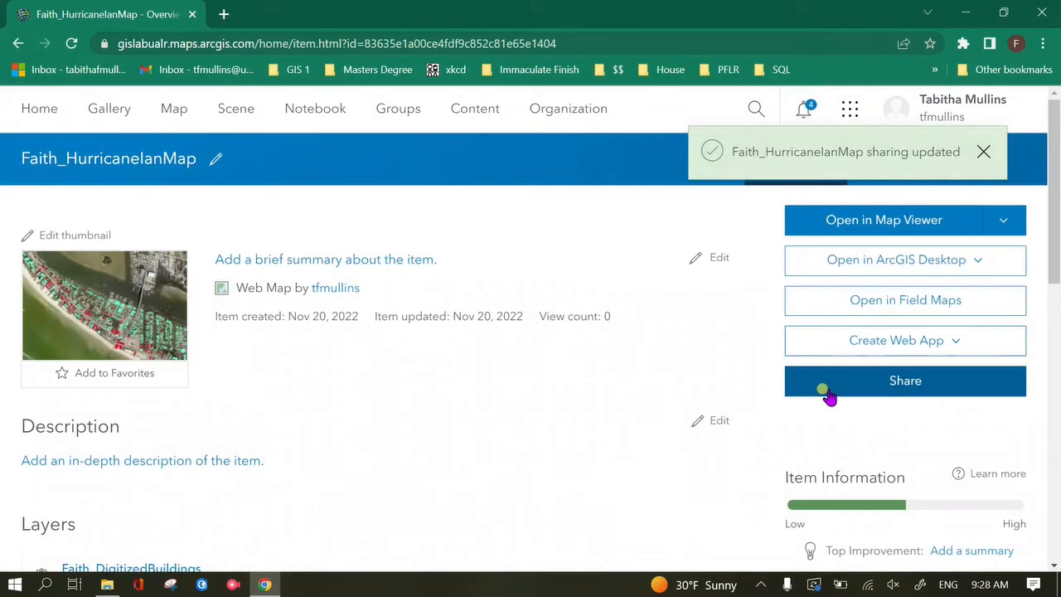
{"action": "left_click", "coordinate": [391, 106]}
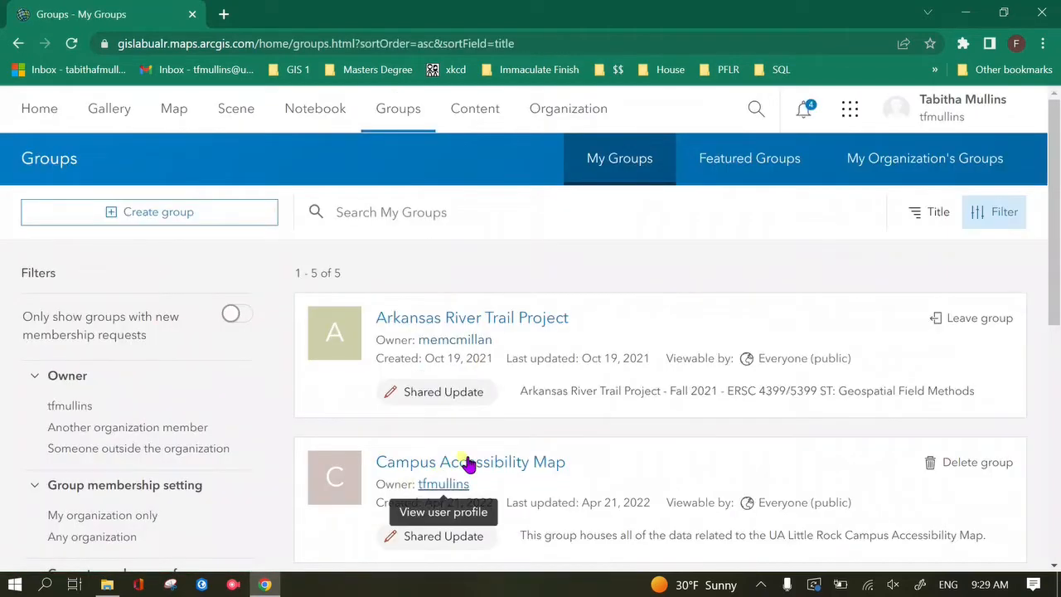
Step: Show the GIS 1 group's uncategorized content
{"action": "scroll", "coordinate": [479, 457], "scroll_direction": "down", "scroll_amount": 1}
{"action": "scroll", "coordinate": [479, 454], "scroll_direction": "down", "scroll_amount": 2}
{"action": "left_click", "coordinate": [383, 388]}
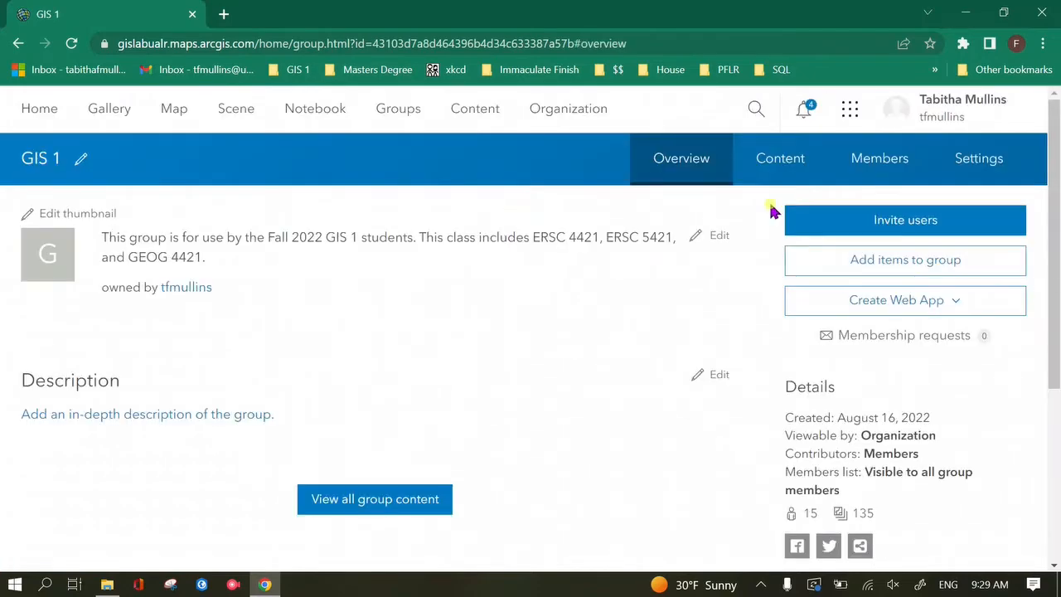
{"action": "left_click", "coordinate": [781, 181]}
{"action": "left_click", "coordinate": [116, 341]}
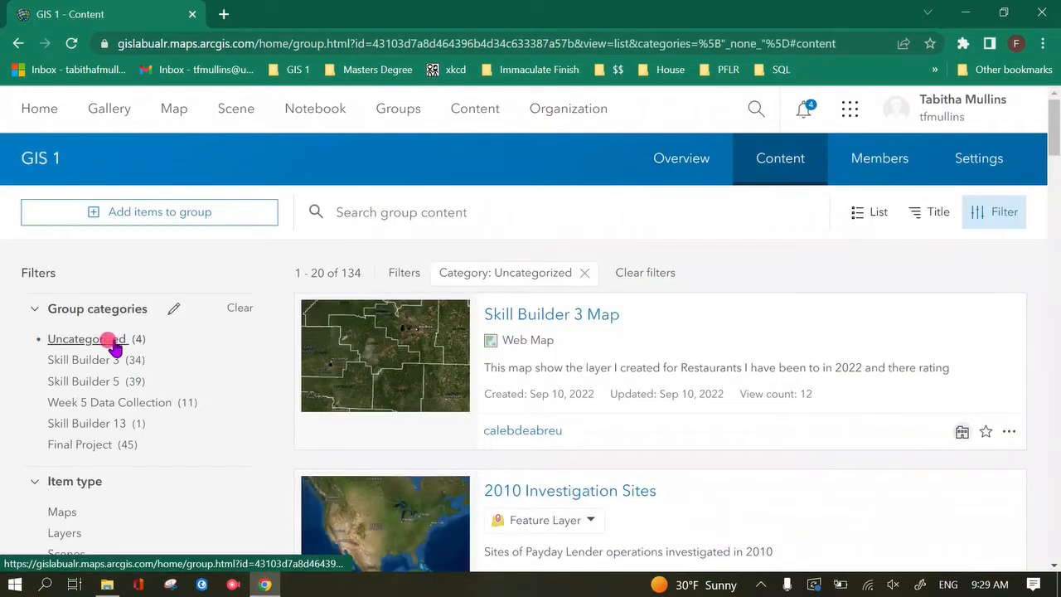
{"action": "scroll", "coordinate": [646, 322], "scroll_direction": "down", "scroll_amount": 5}
{"action": "scroll", "coordinate": [618, 294], "scroll_direction": "up", "scroll_amount": 2}
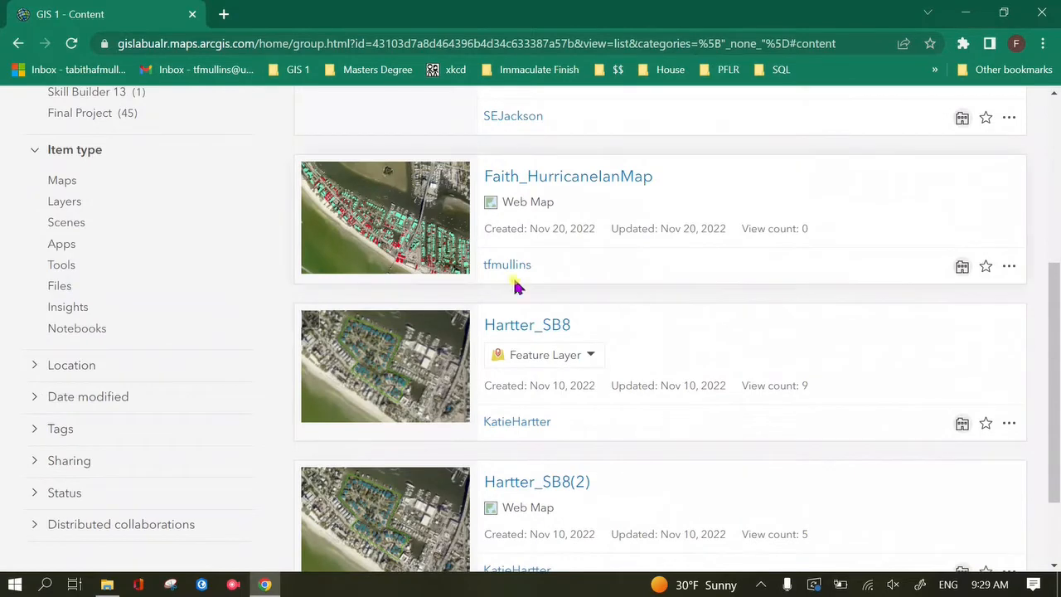
Step: Categorize Faith_HurricaneIanMap as Skill Builder 13 and view that category's items
{"action": "left_click", "coordinate": [309, 171]}
{"action": "scroll", "coordinate": [362, 199], "scroll_direction": "up", "scroll_amount": 5}
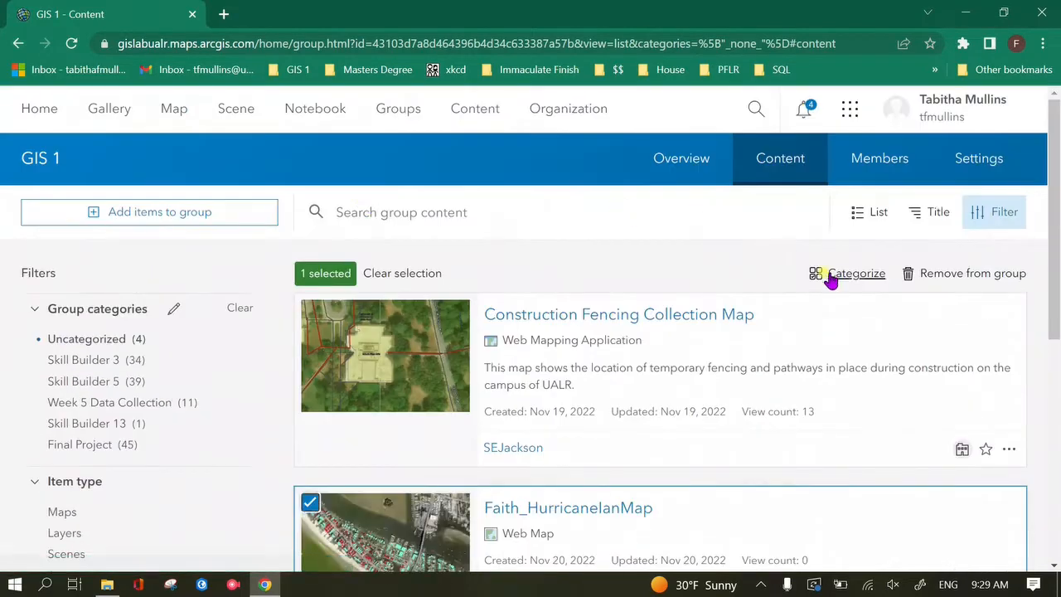
{"action": "left_click", "coordinate": [824, 274]}
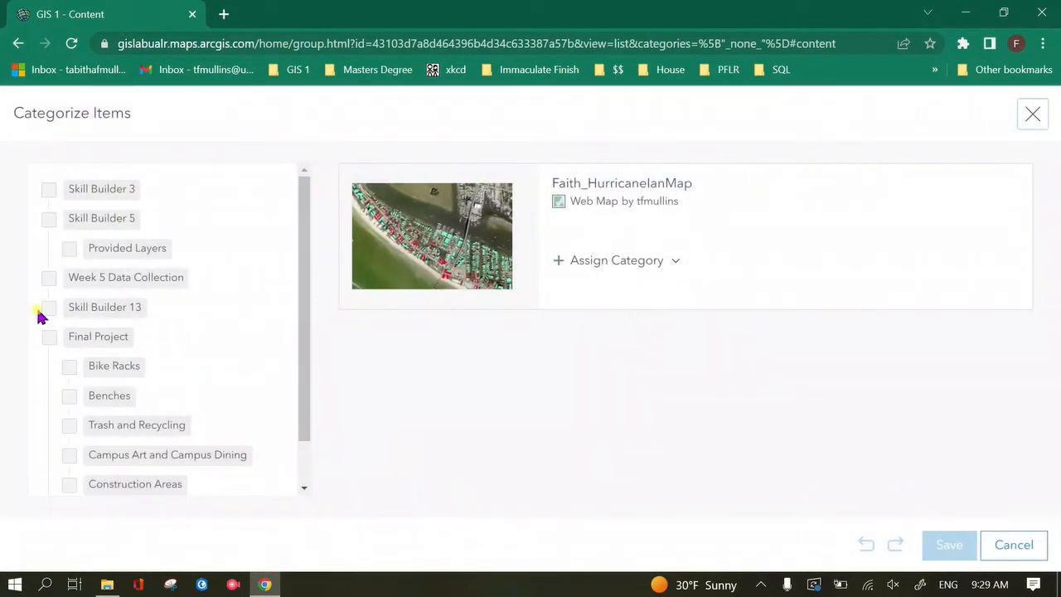
{"action": "left_click", "coordinate": [43, 307]}
{"action": "left_click", "coordinate": [966, 544]}
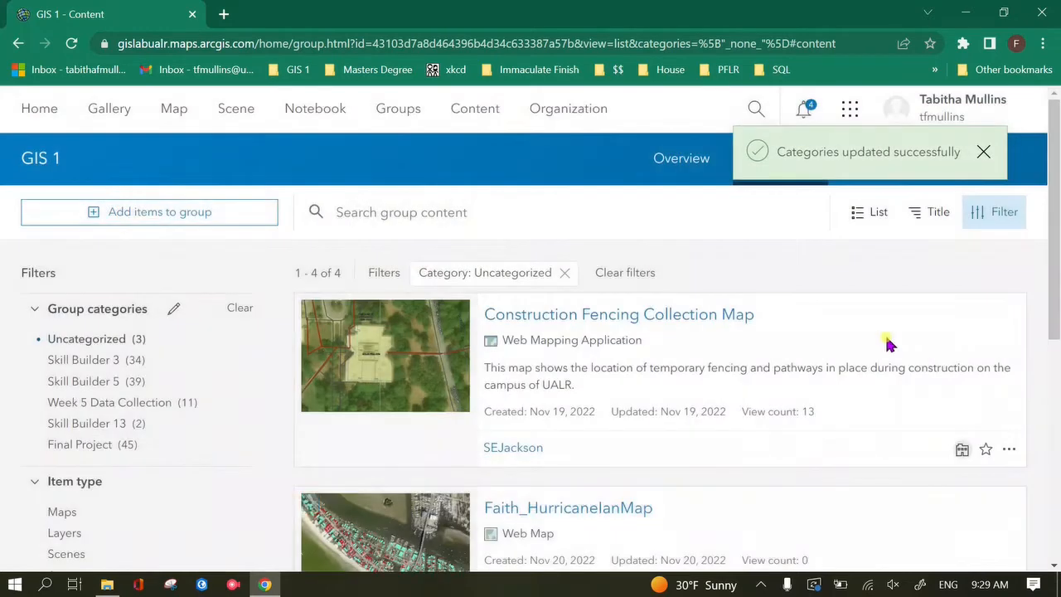
{"action": "left_click", "coordinate": [76, 424]}
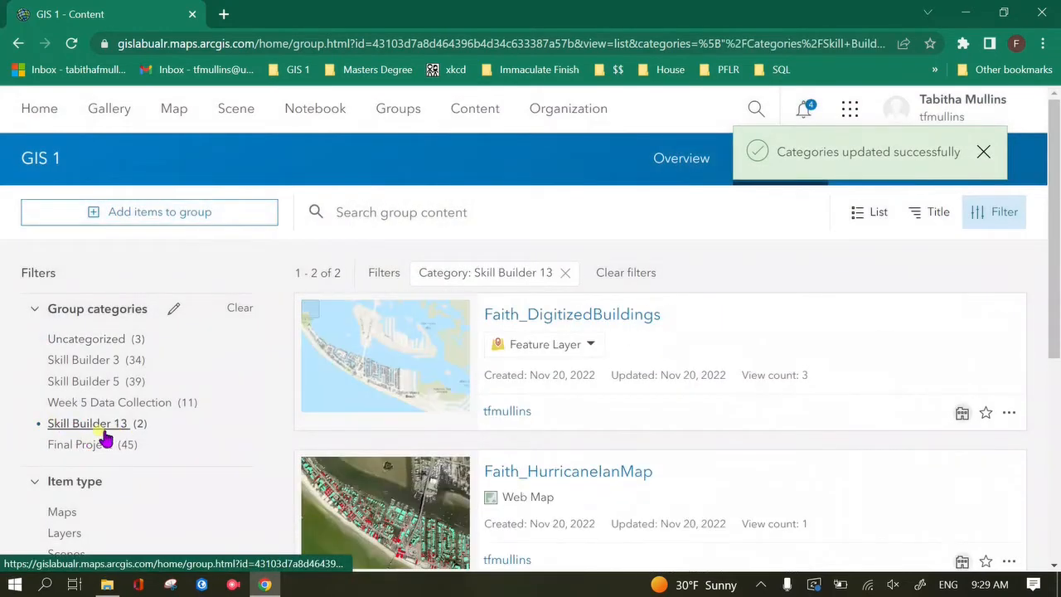
{"action": "scroll", "coordinate": [518, 355], "scroll_direction": "down", "scroll_amount": 3}
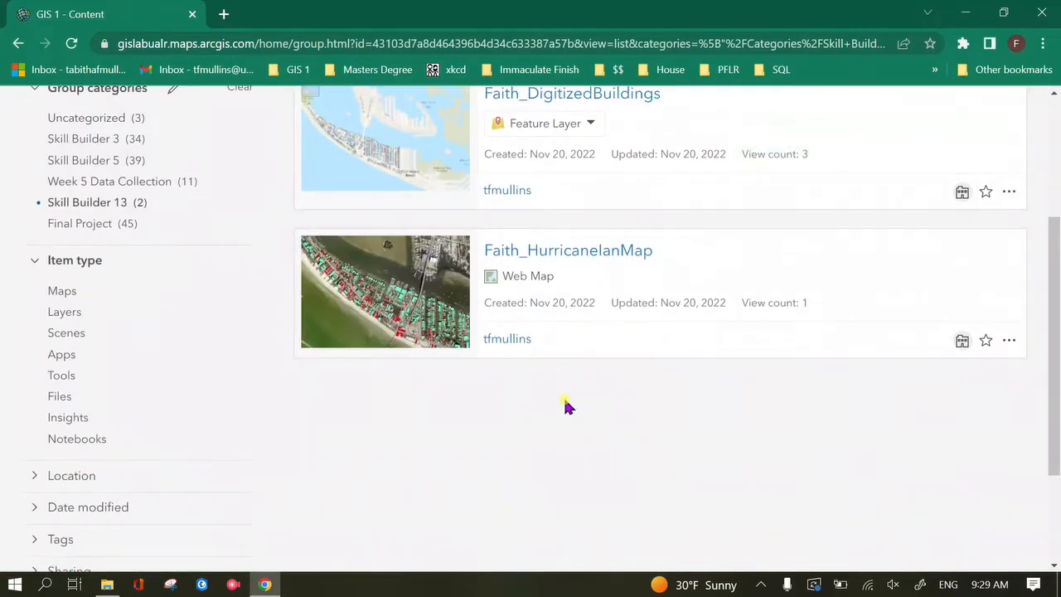
{"action": "scroll", "coordinate": [577, 404], "scroll_direction": "up", "scroll_amount": 1}
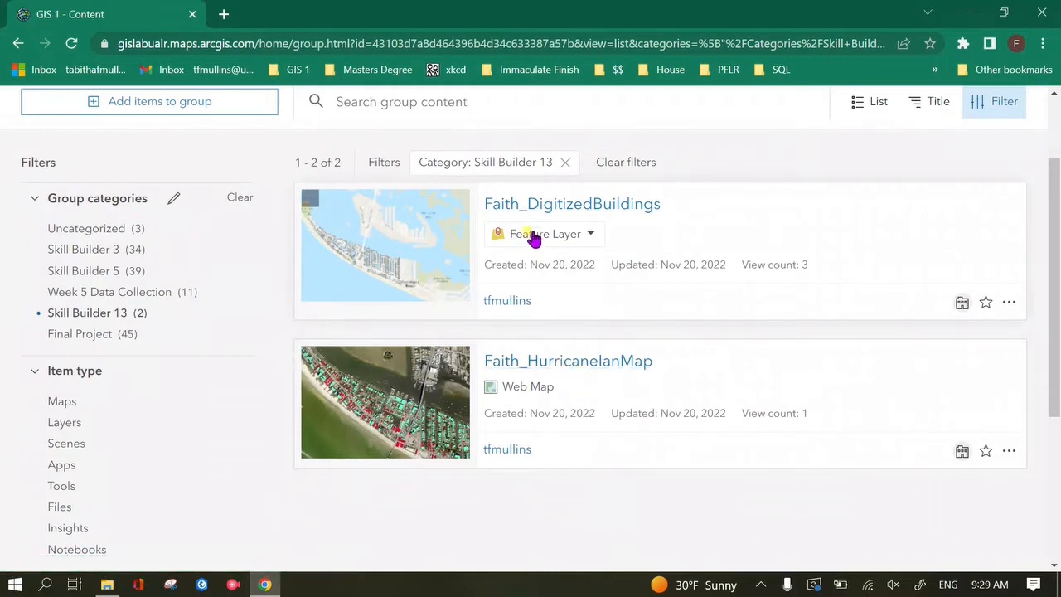
Step: From the Faith_HurricaneIanMap item page, start a Web AppBuilder app among the Create Web App options
{"action": "left_click", "coordinate": [574, 358]}
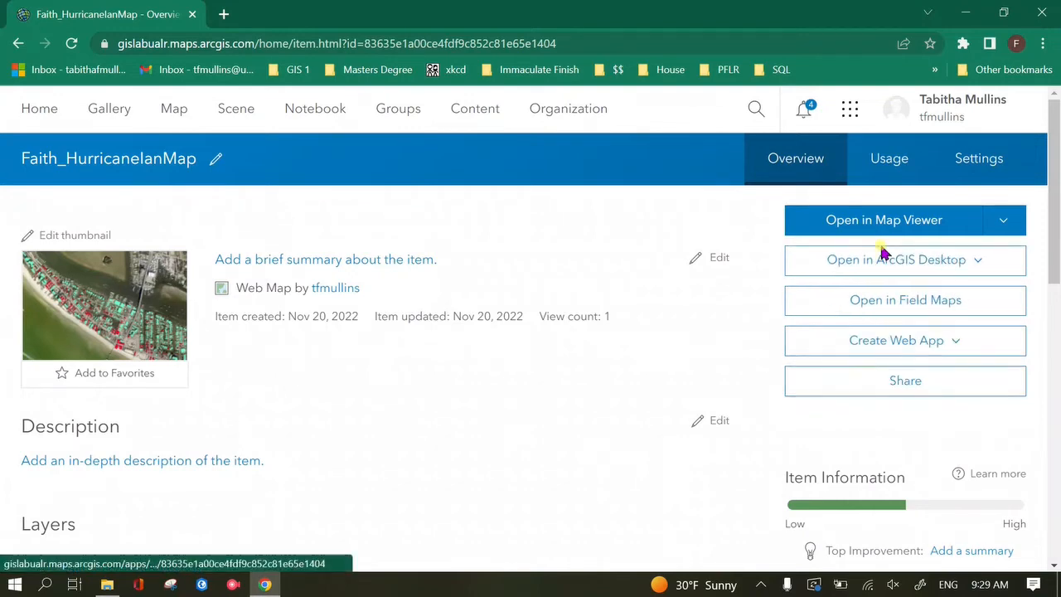
{"action": "left_click", "coordinate": [932, 346]}
{"action": "scroll", "coordinate": [665, 294], "scroll_direction": "down", "scroll_amount": 3}
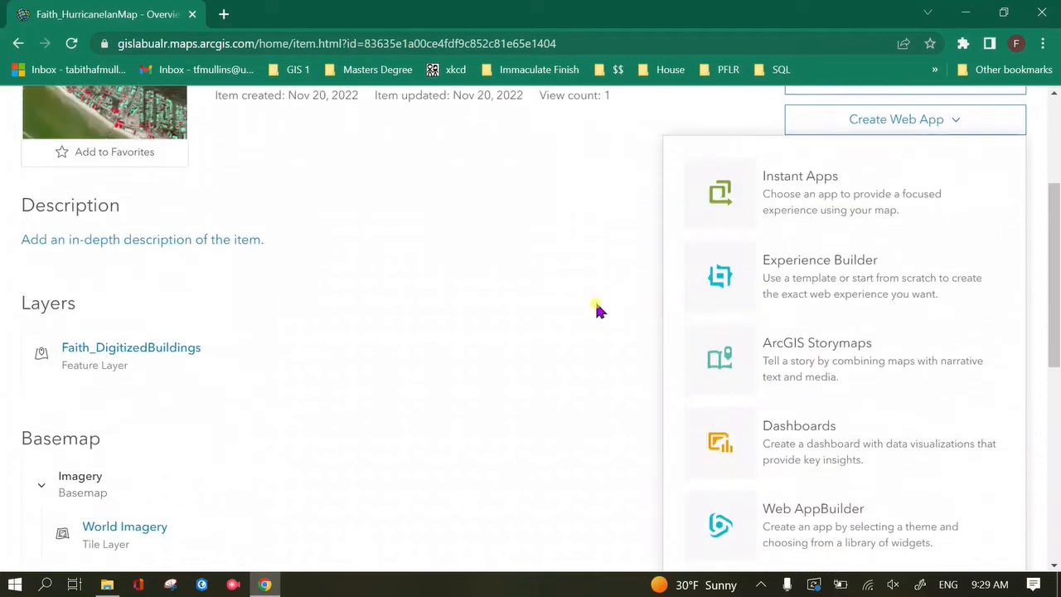
{"action": "scroll", "coordinate": [624, 378], "scroll_direction": "down", "scroll_amount": 2}
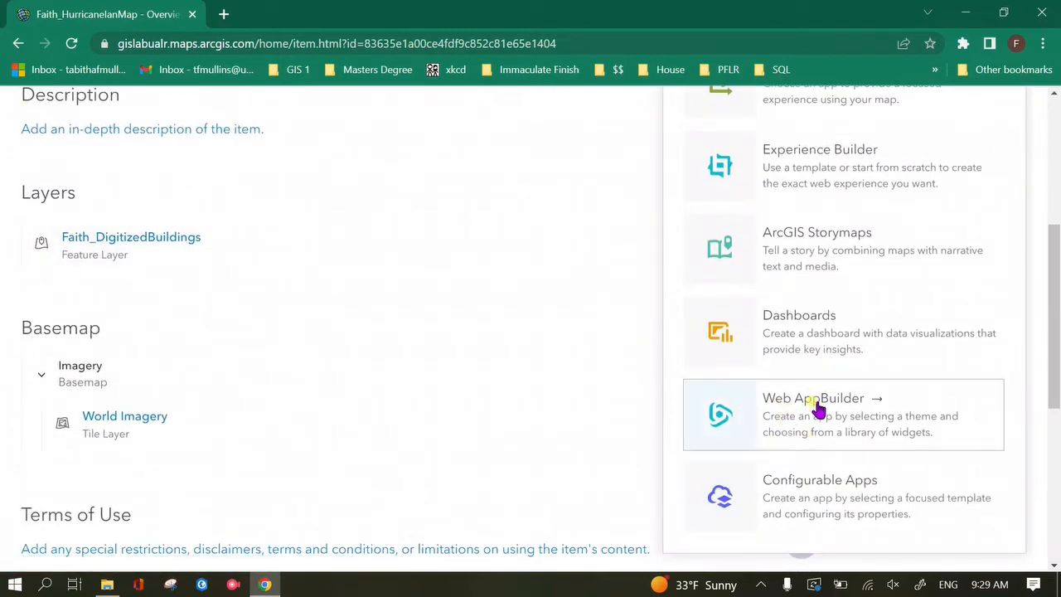
{"action": "scroll", "coordinate": [817, 420], "scroll_direction": "up", "scroll_amount": 2}
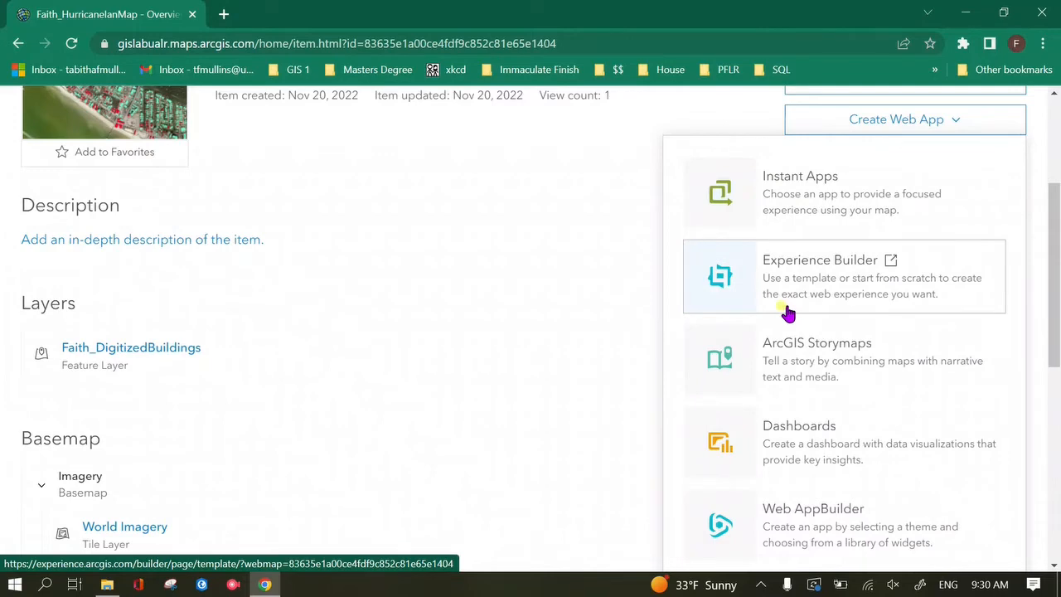
{"action": "scroll", "coordinate": [787, 313], "scroll_direction": "down", "scroll_amount": 3}
{"action": "scroll", "coordinate": [787, 307], "scroll_direction": "down", "scroll_amount": 1}
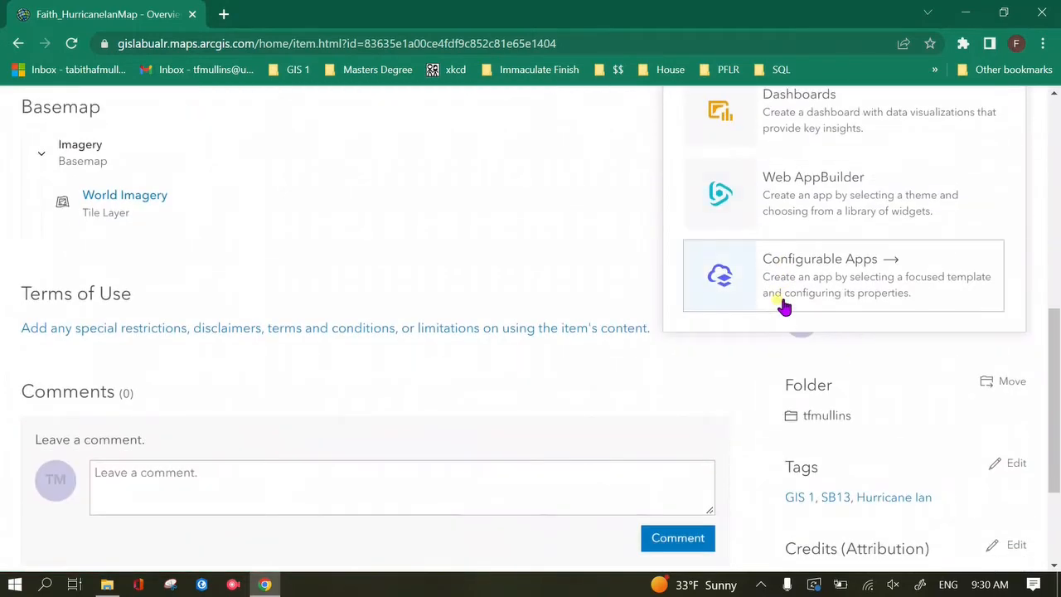
{"action": "scroll", "coordinate": [783, 307], "scroll_direction": "up", "scroll_amount": 3}
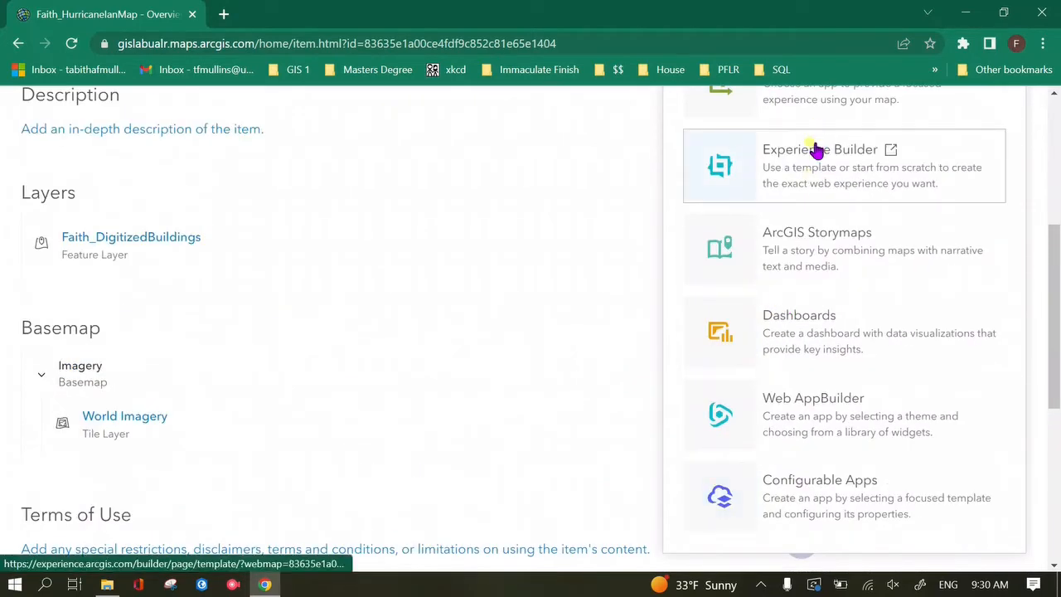
{"action": "left_click", "coordinate": [788, 407]}
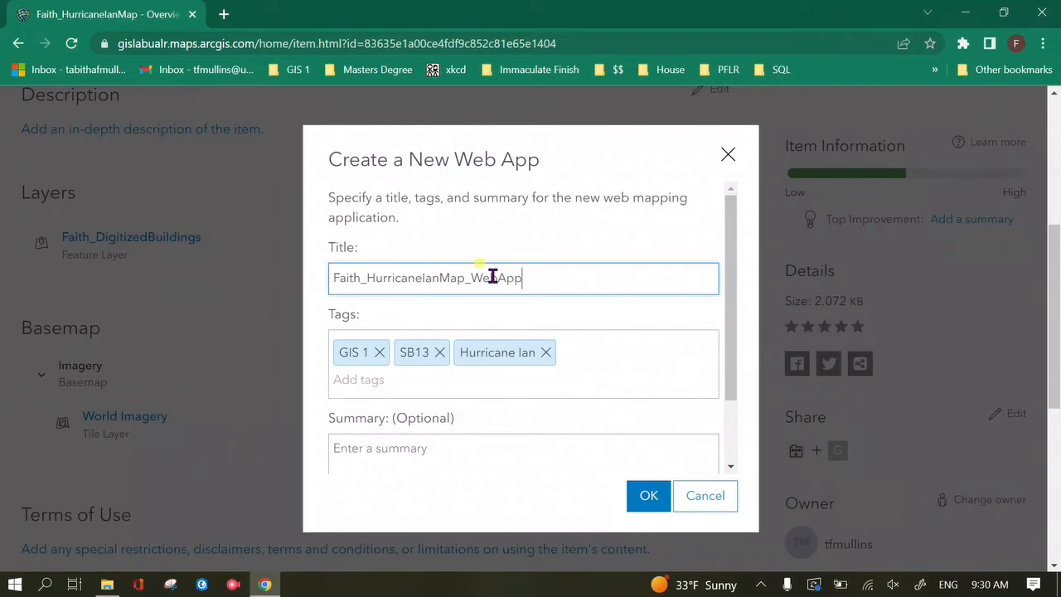
Step: Create Faith_HurricaneIanMap_WebApp with tags GIS 1, SB13 and Hurricane Ian, saved in the home folder
{"action": "mouse_move", "coordinate": [729, 289]}
{"action": "left_mouse_down"}
{"action": "mouse_move", "coordinate": [717, 343]}
{"action": "mouse_move", "coordinate": [729, 308]}
{"action": "left_mouse_up"}
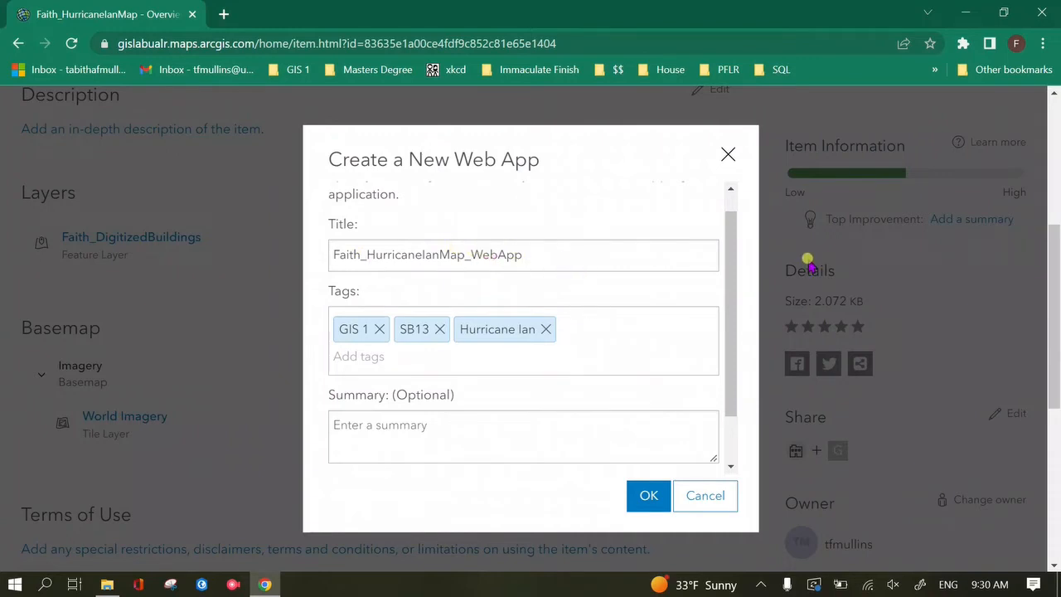
{"action": "left_click_drag", "start_coordinate": [736, 273], "coordinate": [740, 329]}
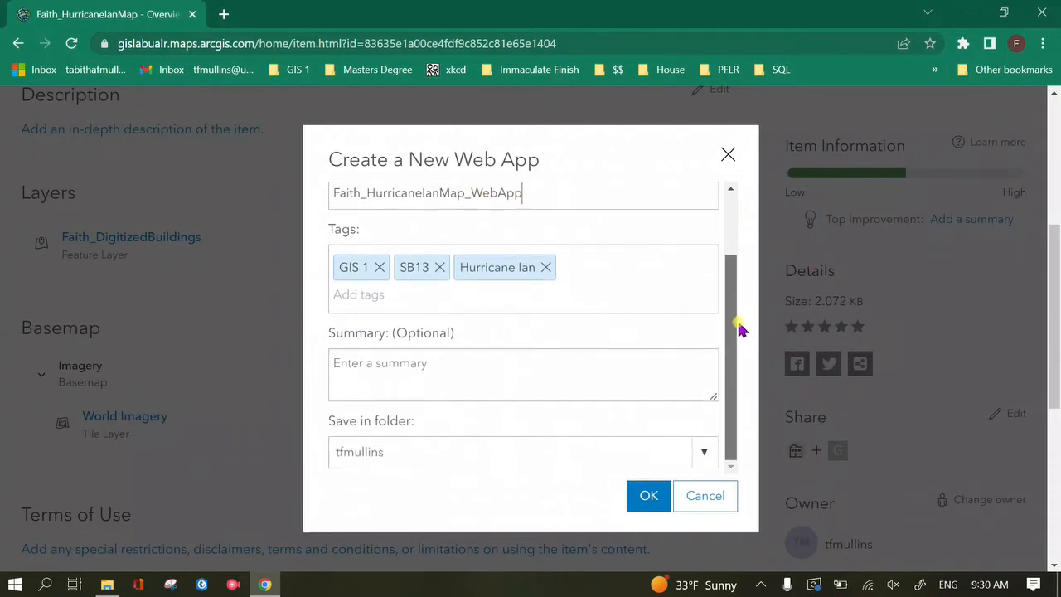
{"action": "left_click", "coordinate": [705, 456]}
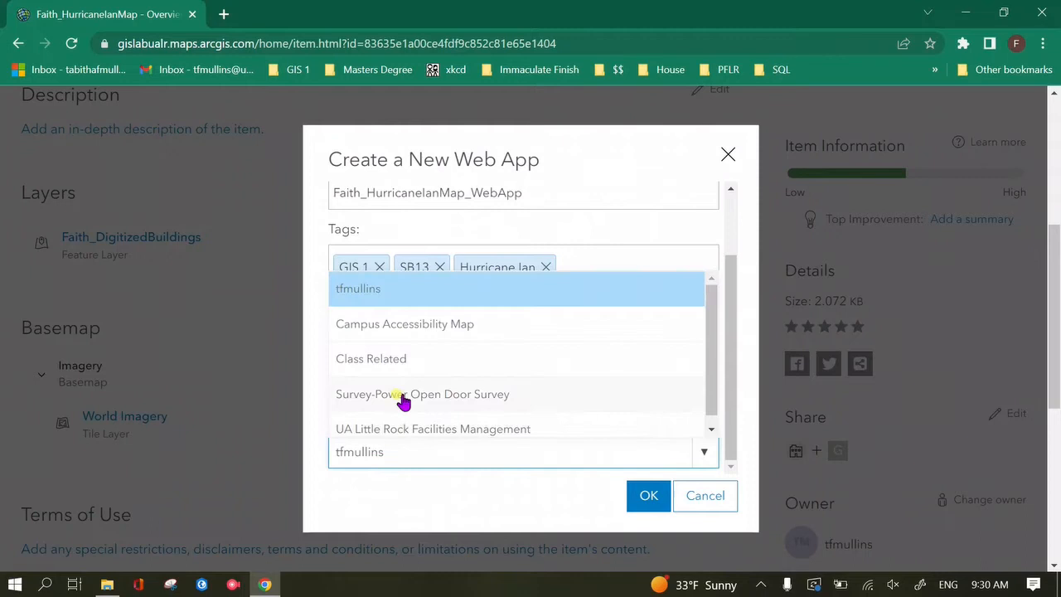
{"action": "left_click", "coordinate": [432, 288]}
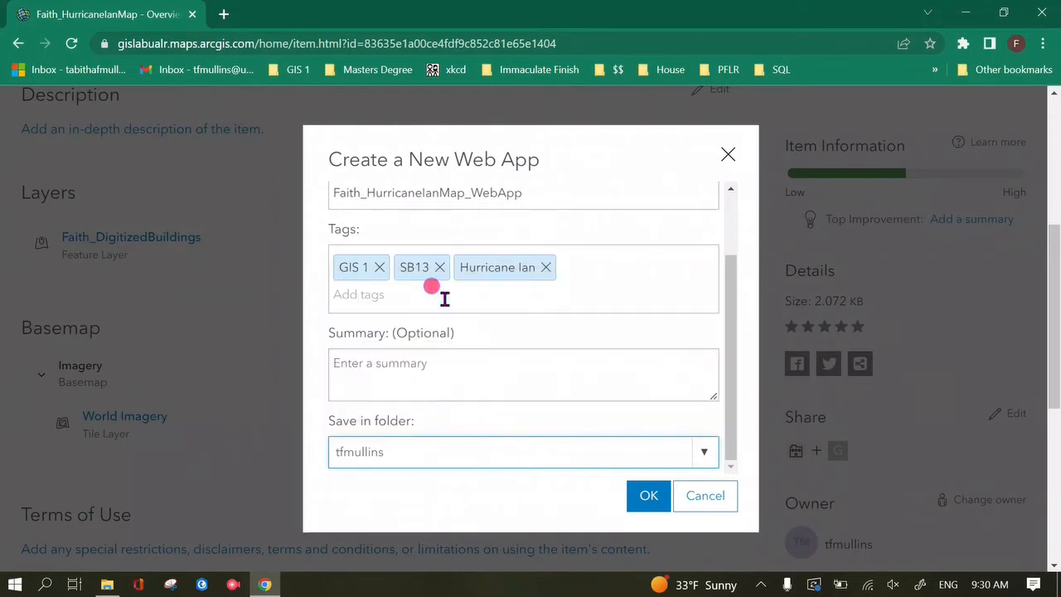
{"action": "left_click", "coordinate": [643, 501]}
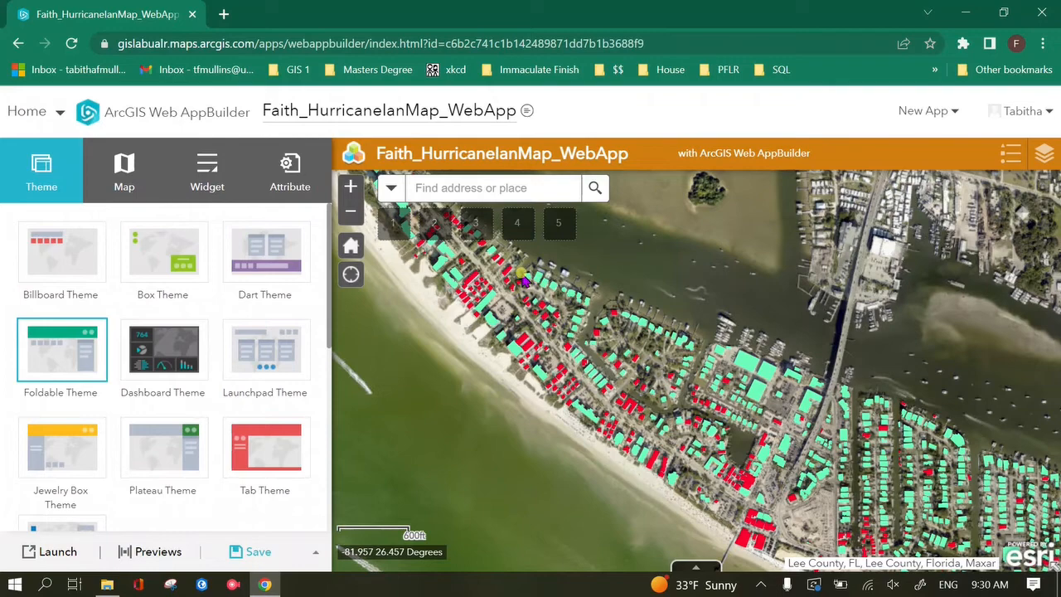
Step: In a new tab, use the GIS 1 bookmark to reach the organization's Content list
{"action": "left_click", "coordinate": [222, 15]}
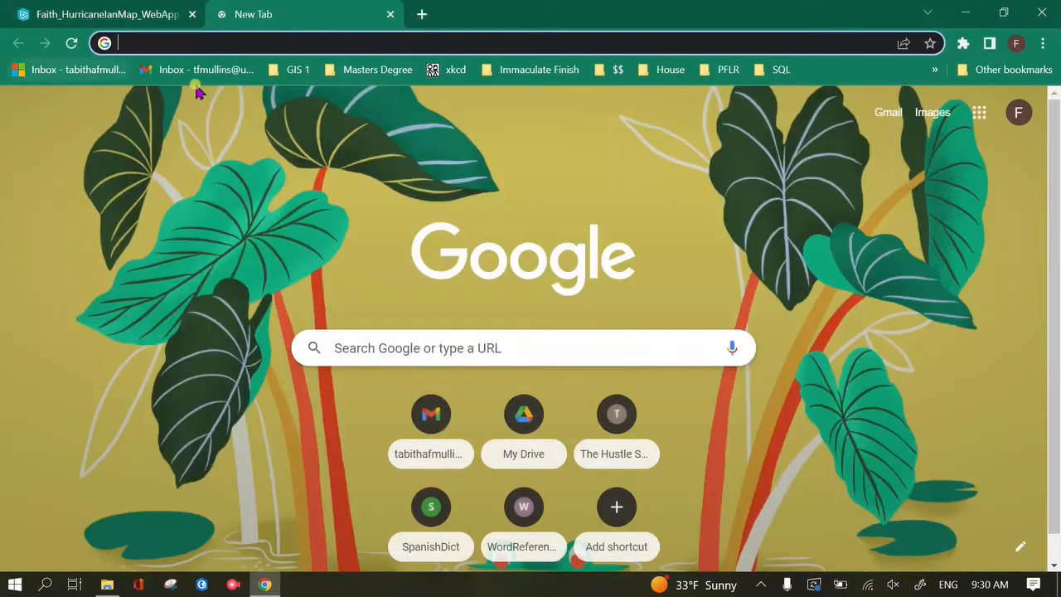
{"action": "left_click", "coordinate": [296, 70]}
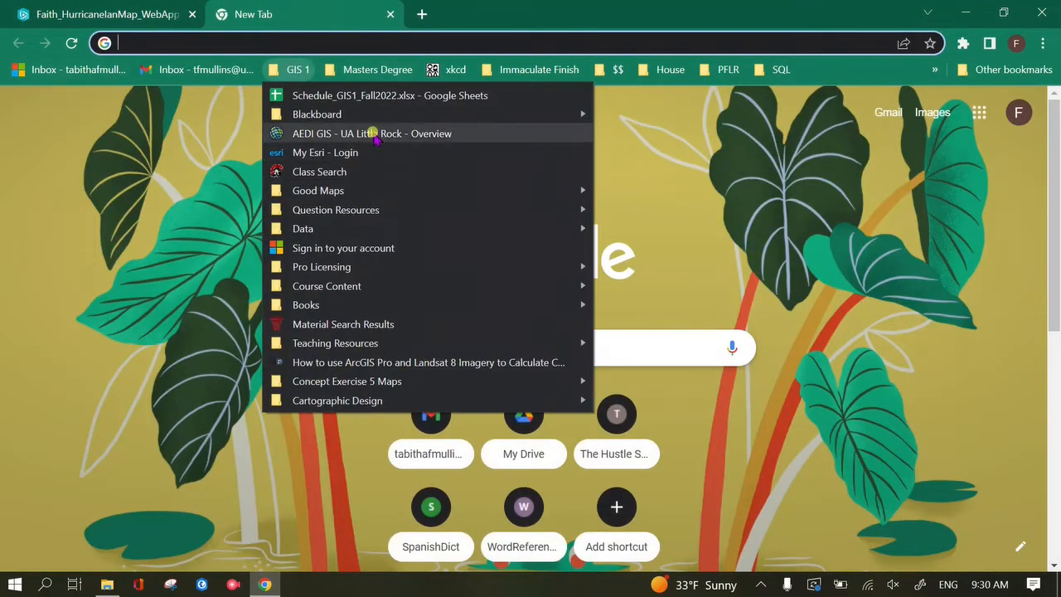
{"action": "left_click", "coordinate": [377, 133]}
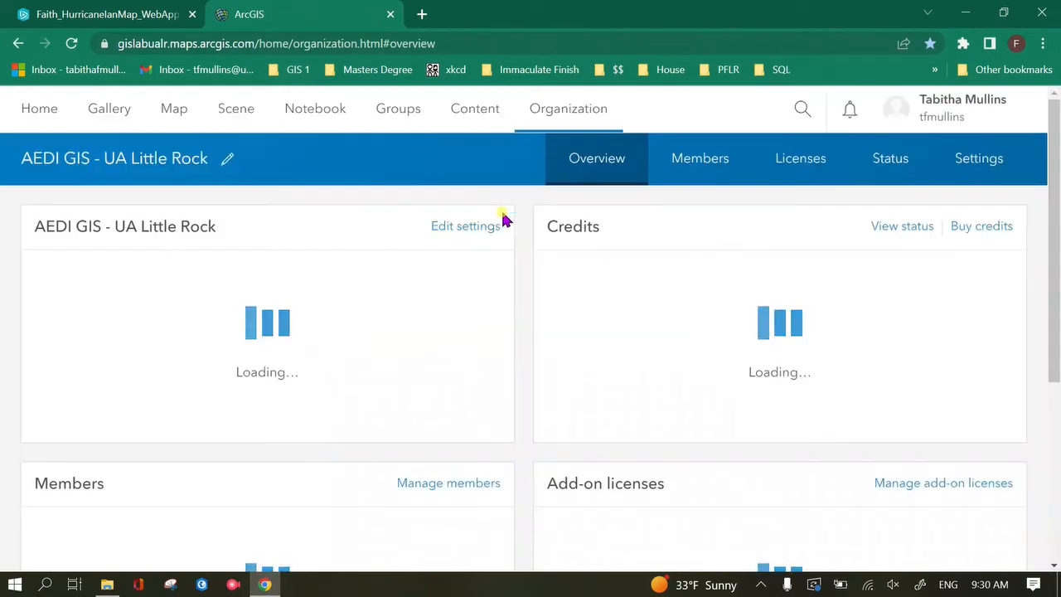
{"action": "left_click", "coordinate": [469, 120]}
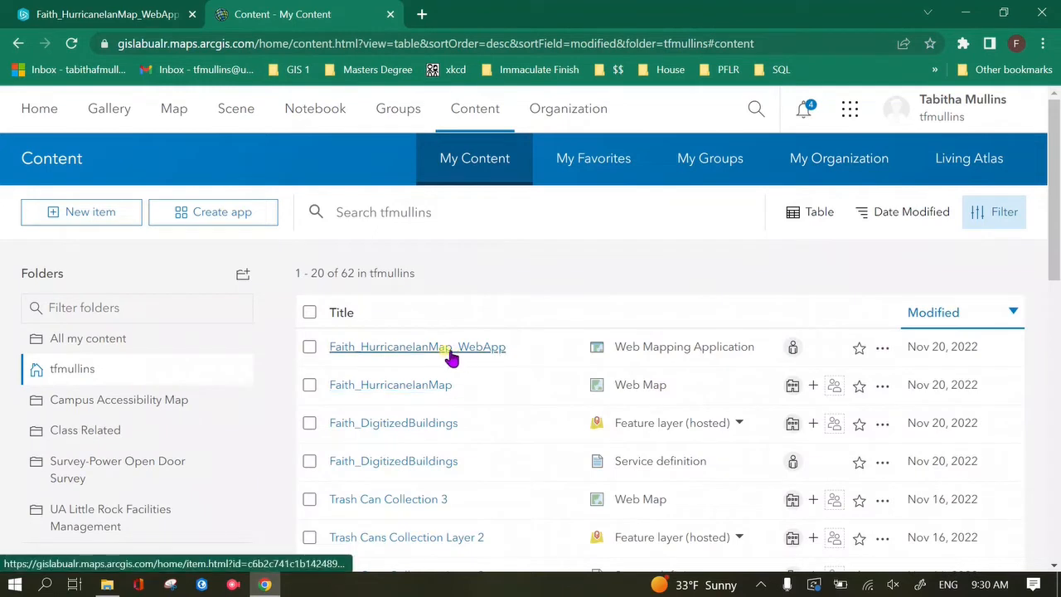
Step: Open the item page of Faith_HurricaneIanMap_WebApp from the content list
{"action": "left_click", "coordinate": [309, 347]}
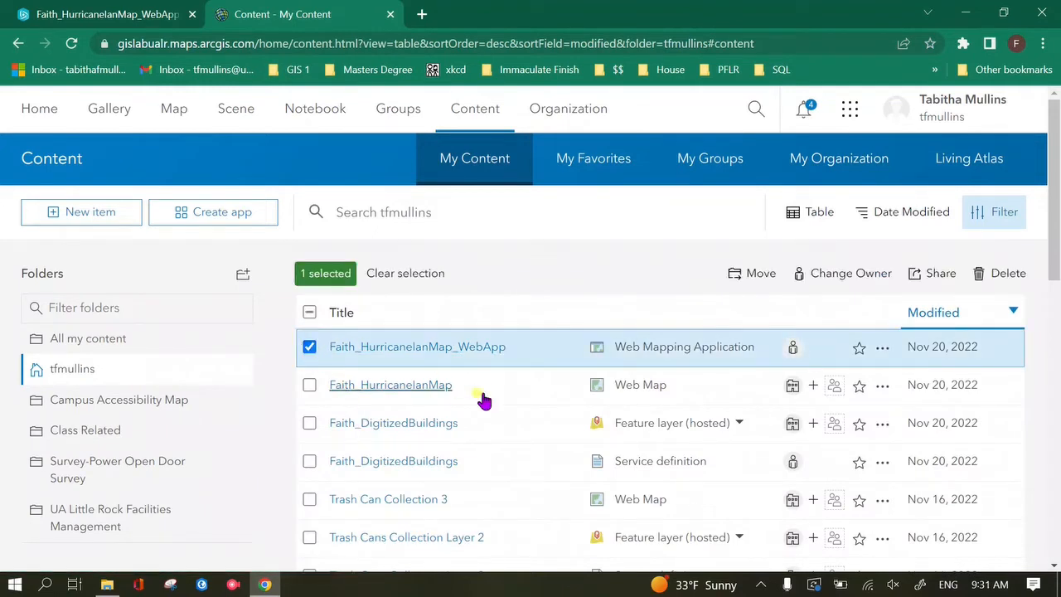
{"action": "left_click", "coordinate": [466, 347]}
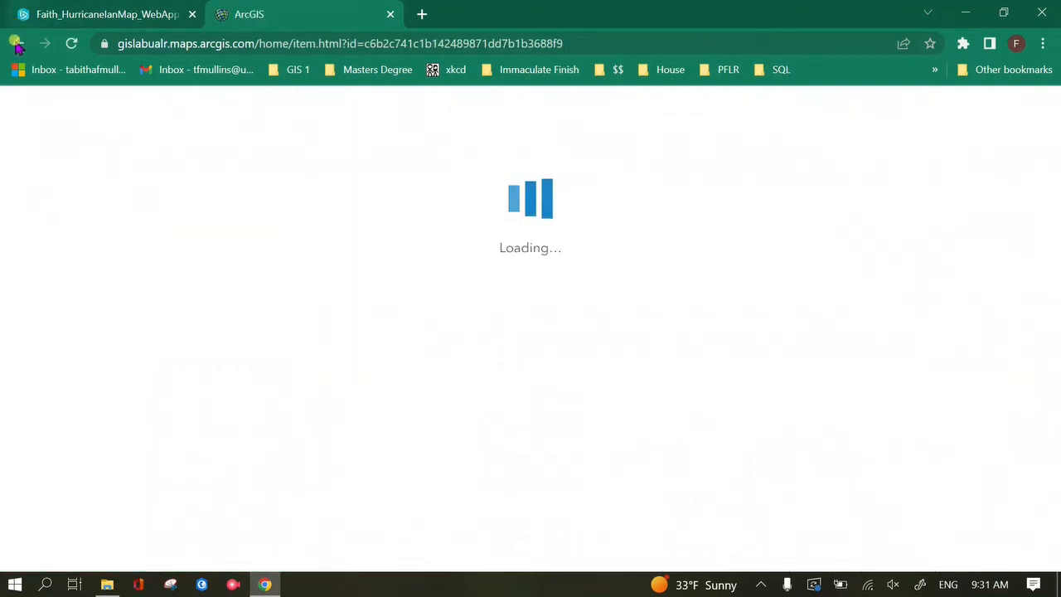
{"action": "key", "text": "alt+Left"}
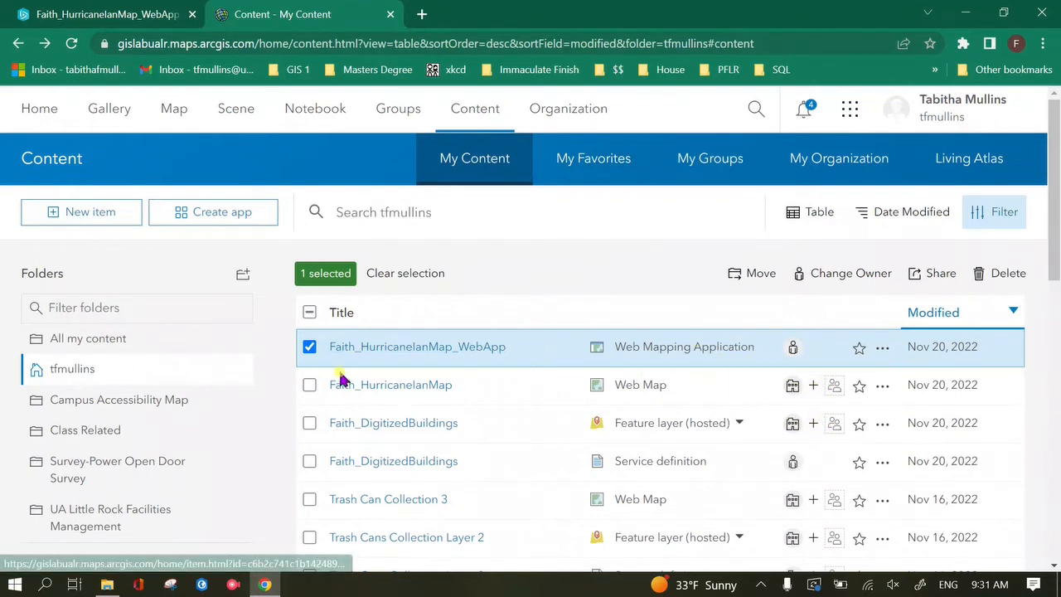
{"action": "left_click", "coordinate": [367, 348]}
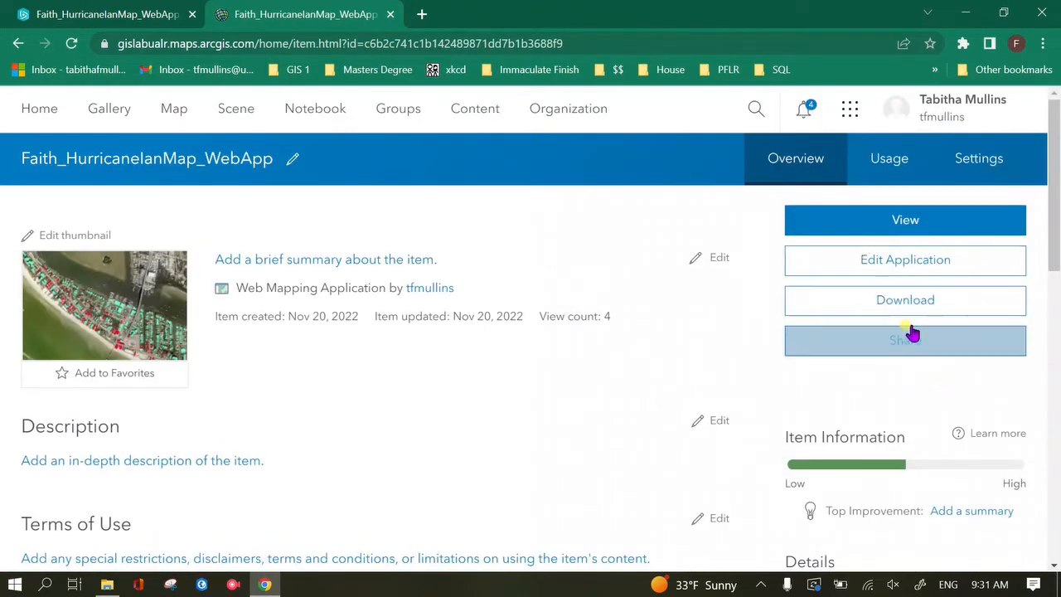
Step: Share the web app with the Organization and the GIS 1 group and save
{"action": "left_click", "coordinate": [915, 335]}
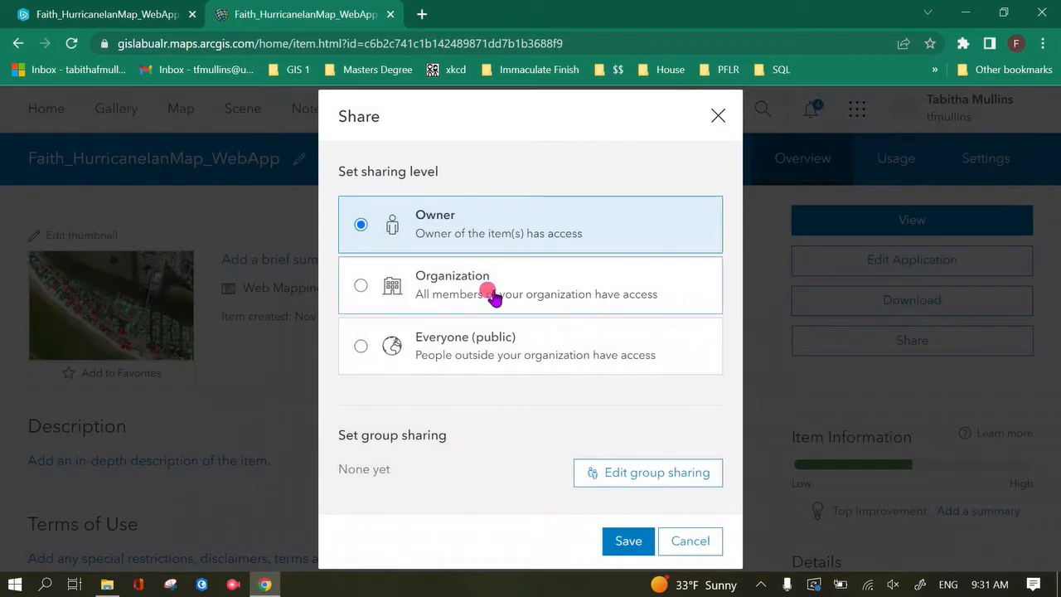
{"action": "left_click", "coordinate": [492, 296]}
{"action": "left_click", "coordinate": [594, 472]}
{"action": "left_click", "coordinate": [384, 410]}
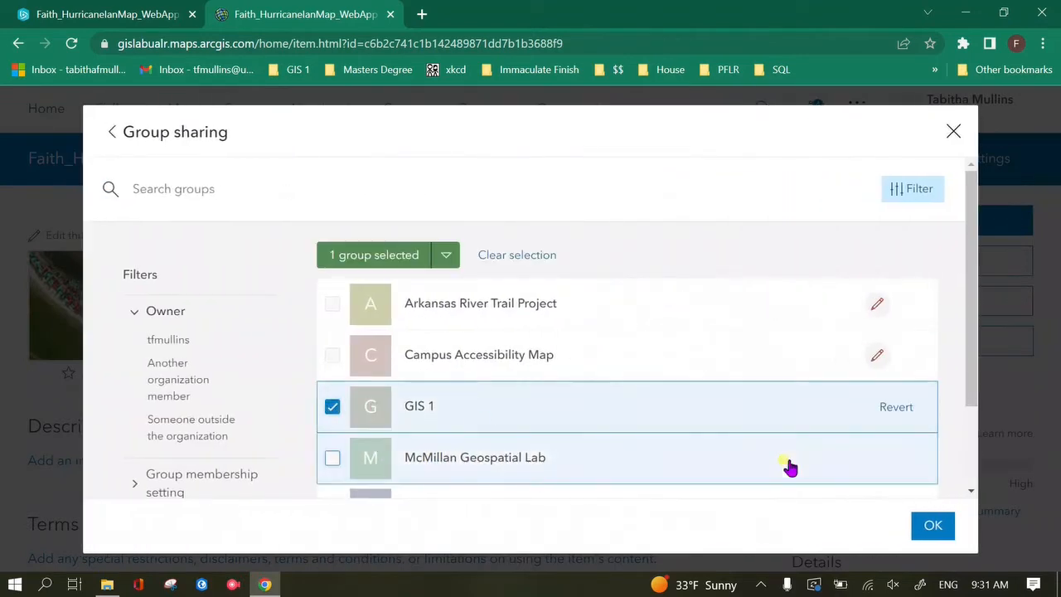
{"action": "left_click", "coordinate": [932, 526]}
{"action": "left_click", "coordinate": [627, 547]}
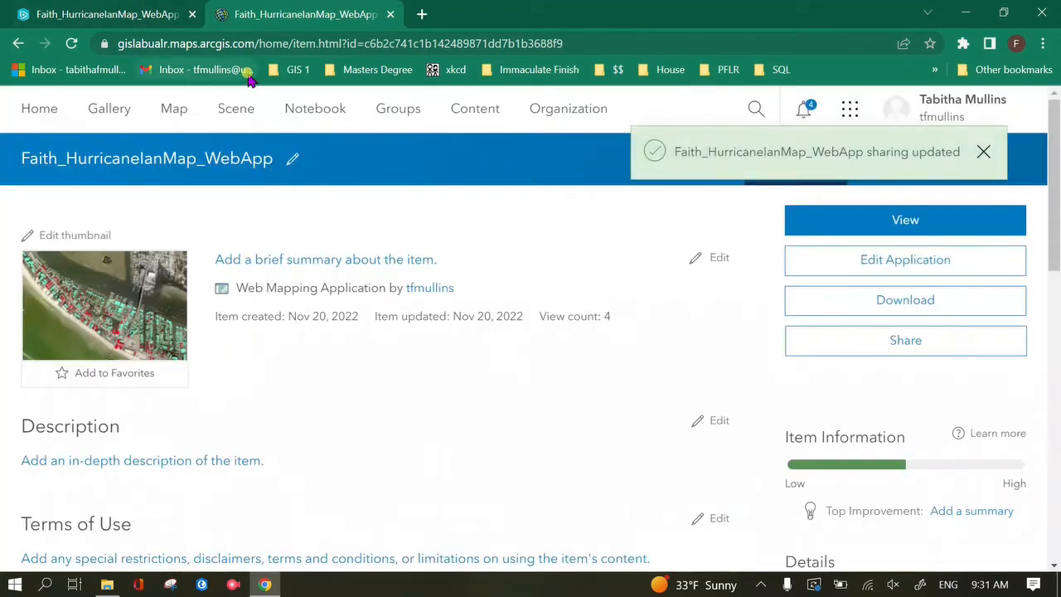
Step: Open the GIS 1 group's content filtered to Uncategorized items
{"action": "left_click", "coordinate": [390, 112]}
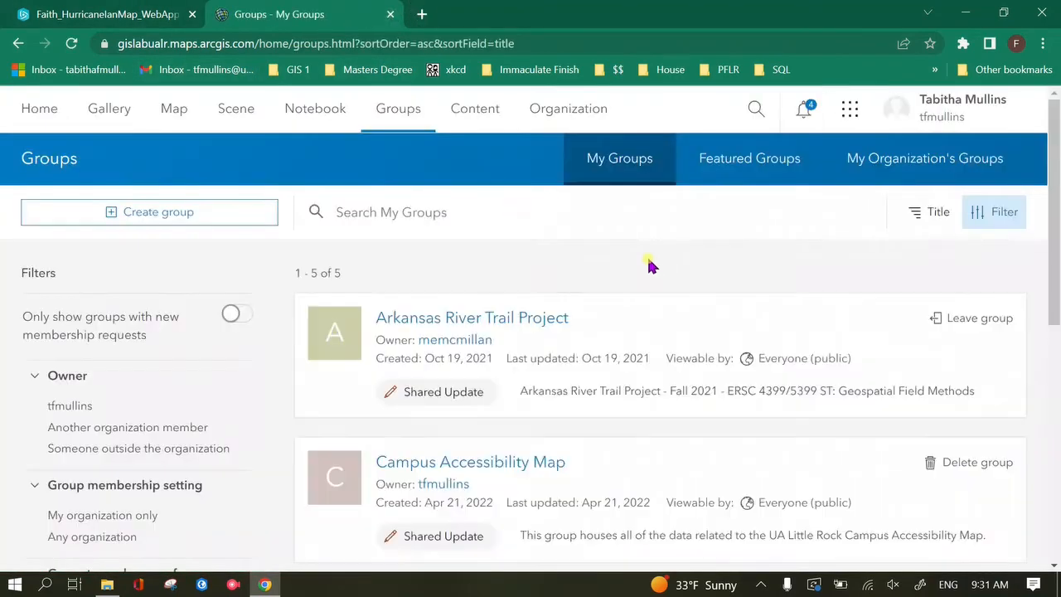
{"action": "scroll", "coordinate": [650, 266], "scroll_direction": "down", "scroll_amount": 4}
{"action": "left_click", "coordinate": [410, 274]}
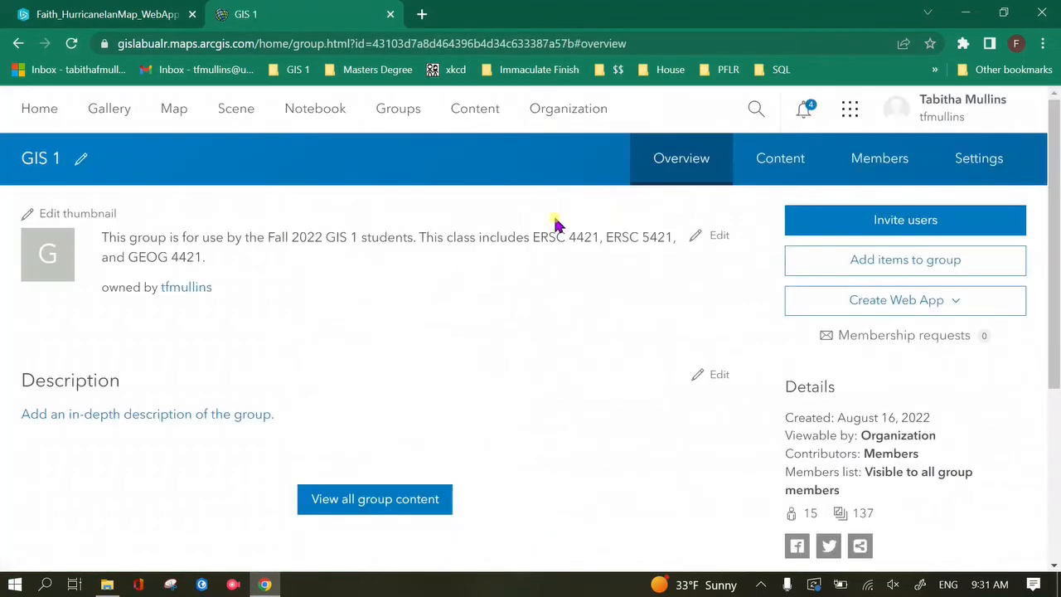
{"action": "left_click", "coordinate": [815, 158]}
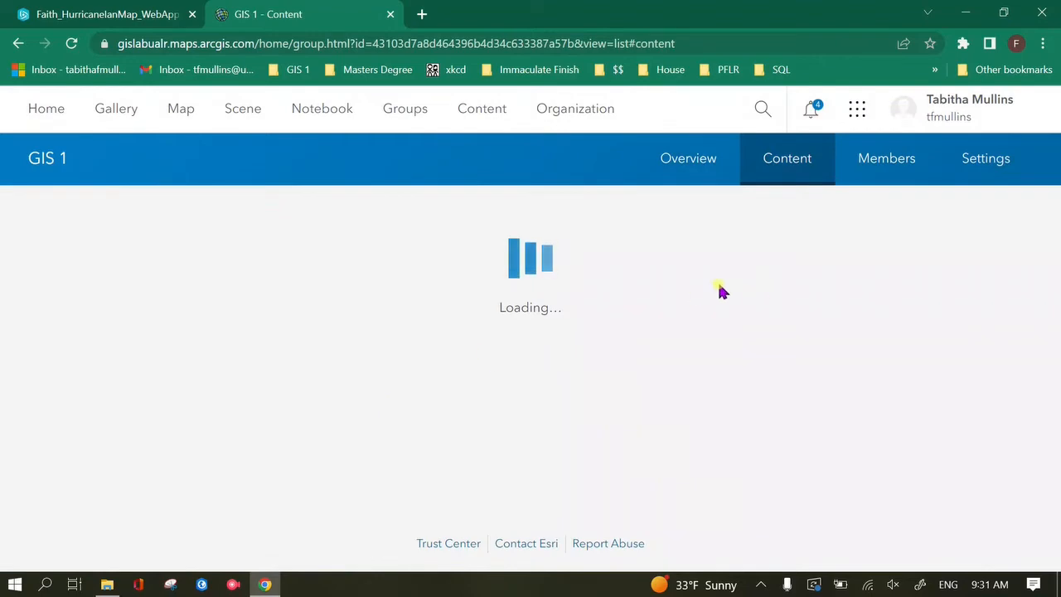
{"action": "scroll", "coordinate": [174, 273], "scroll_direction": "down", "scroll_amount": 3}
{"action": "scroll", "coordinate": [158, 222], "scroll_direction": "up", "scroll_amount": 1}
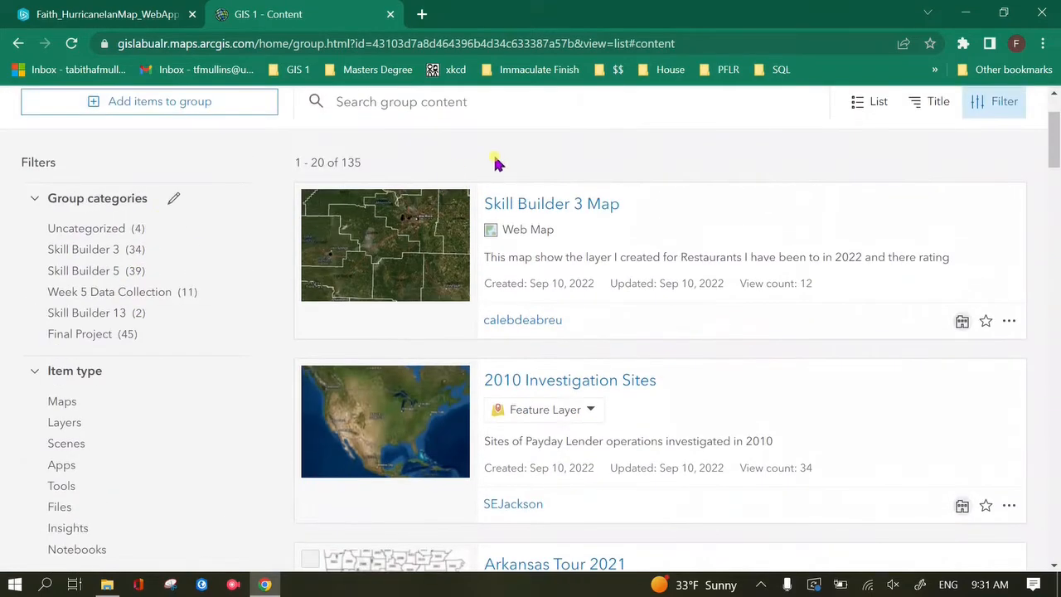
{"action": "left_click", "coordinate": [112, 227]}
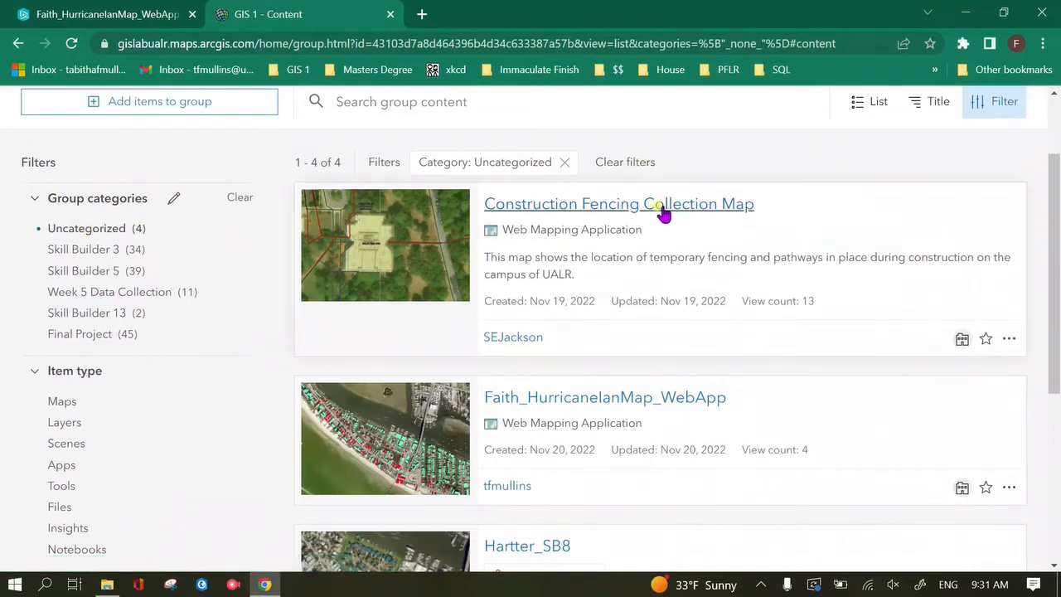
Step: Categorize Faith_HurricaneIanMap_WebApp under Skill Builder 13 and save
{"action": "scroll", "coordinate": [655, 343], "scroll_direction": "down", "scroll_amount": 1}
{"action": "left_click", "coordinate": [309, 282]}
{"action": "scroll", "coordinate": [537, 336], "scroll_direction": "up", "scroll_amount": 1}
{"action": "scroll", "coordinate": [537, 336], "scroll_direction": "up", "scroll_amount": 1}
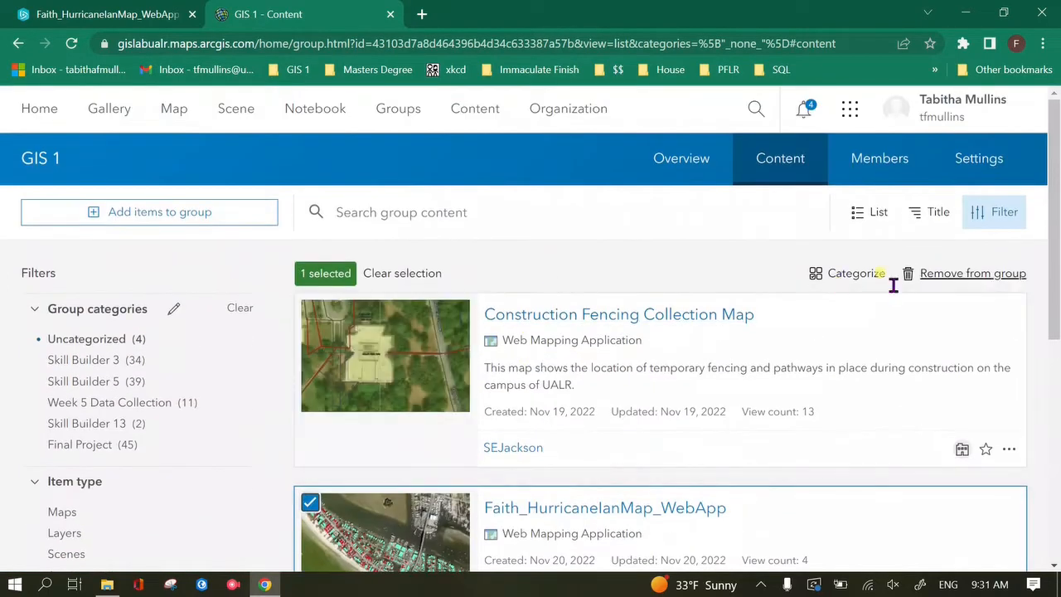
{"action": "left_click", "coordinate": [862, 272]}
{"action": "left_click", "coordinate": [48, 309]}
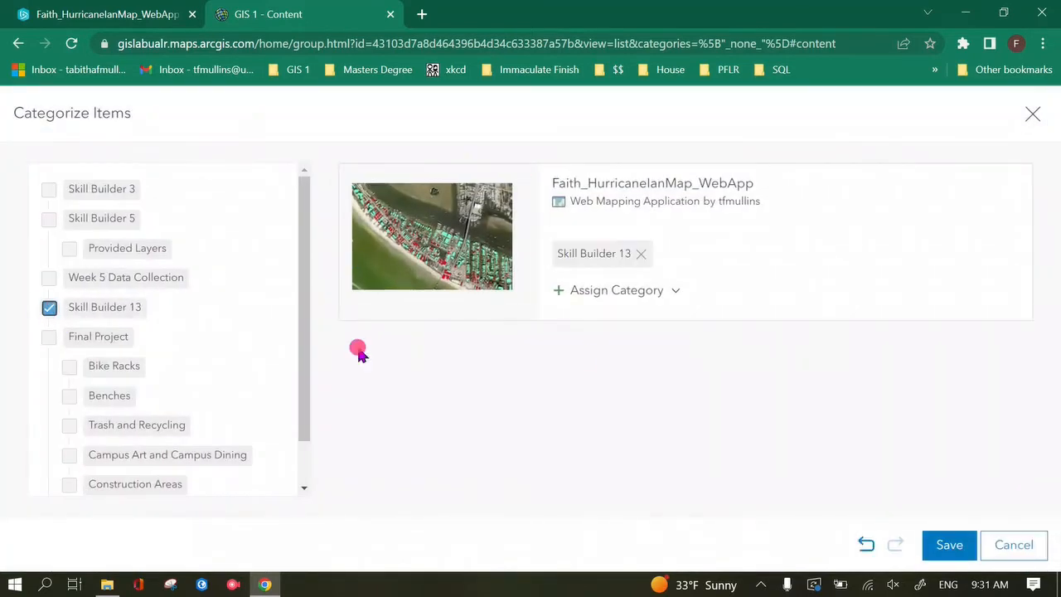
{"action": "left_click", "coordinate": [951, 549]}
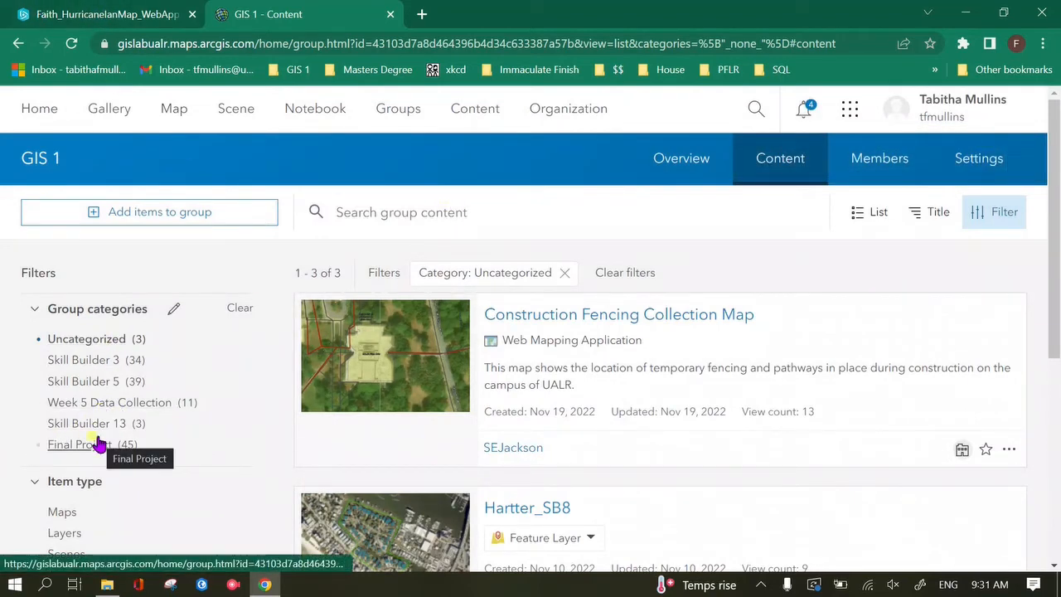
Step: Return to Web AppBuilder and pan and zoom the preview over the damaged buildings
{"action": "left_click", "coordinate": [391, 14]}
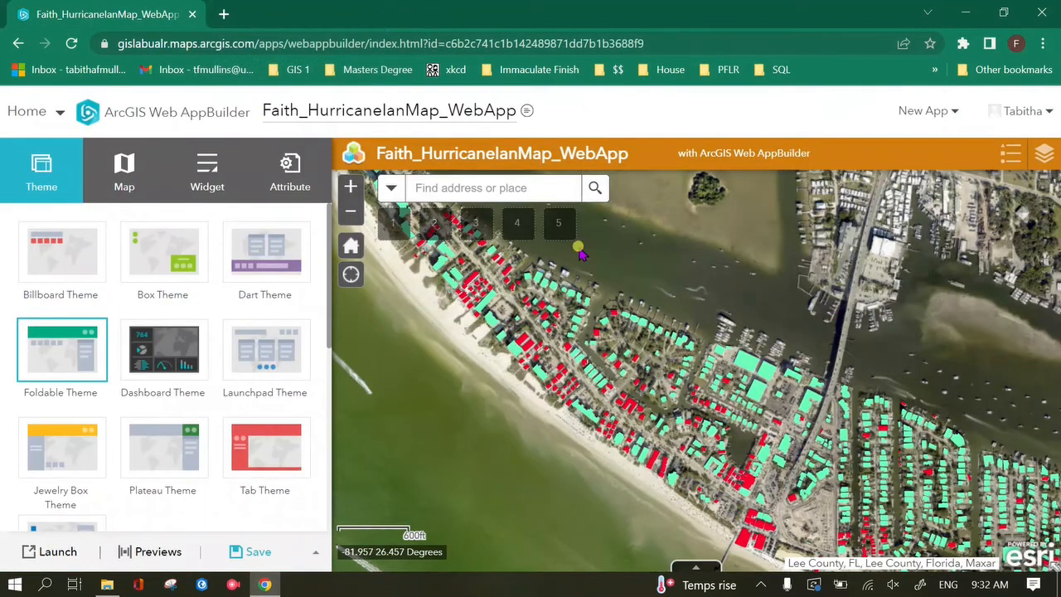
{"action": "left_click_drag", "start_coordinate": [561, 397], "coordinate": [540, 394]}
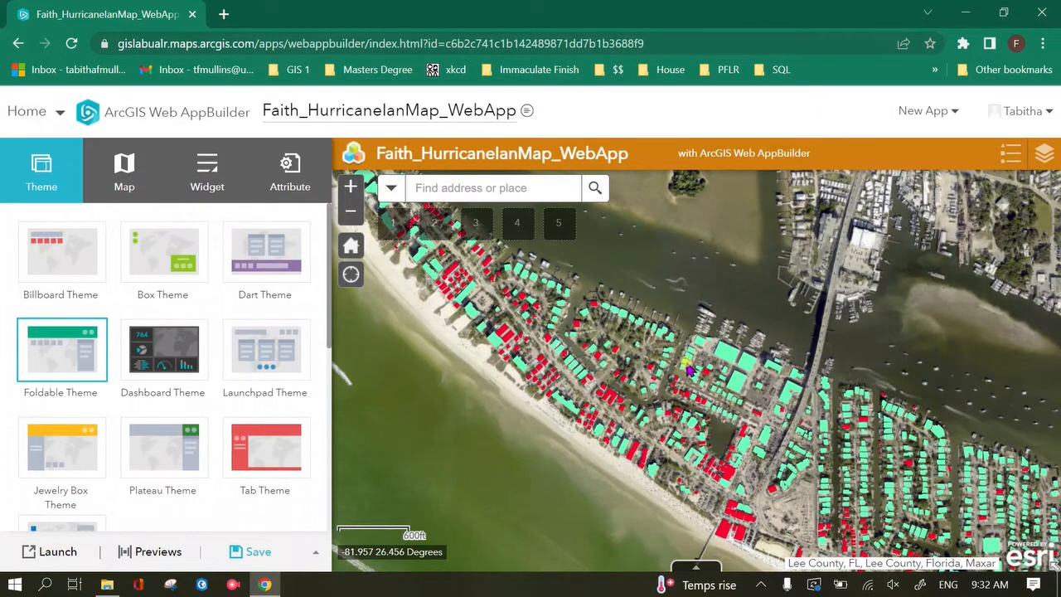
{"action": "left_click_drag", "start_coordinate": [660, 411], "coordinate": [657, 427]}
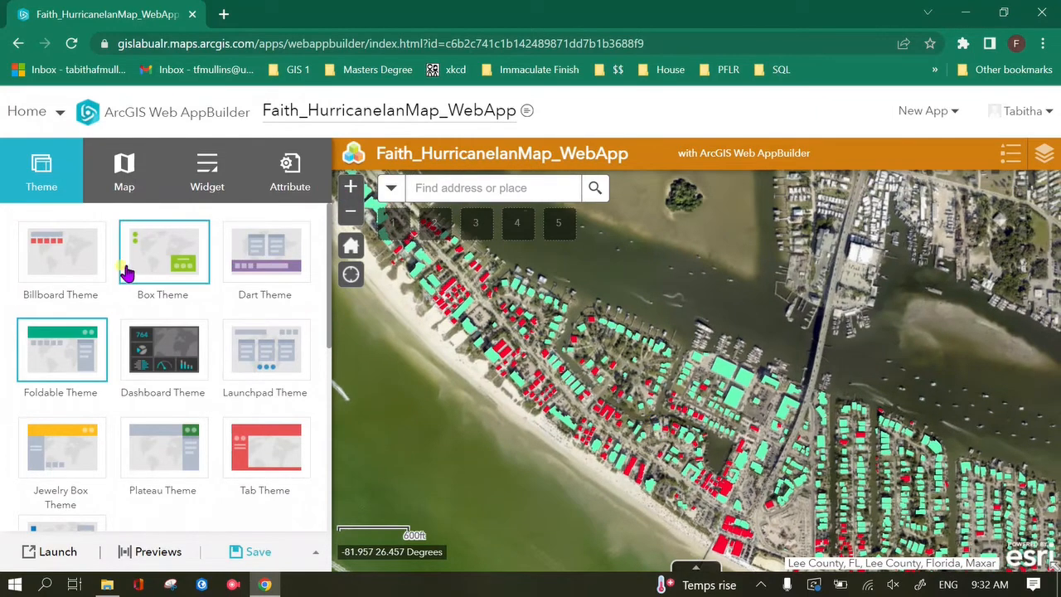
{"action": "scroll", "coordinate": [135, 332], "scroll_direction": "down", "scroll_amount": 5}
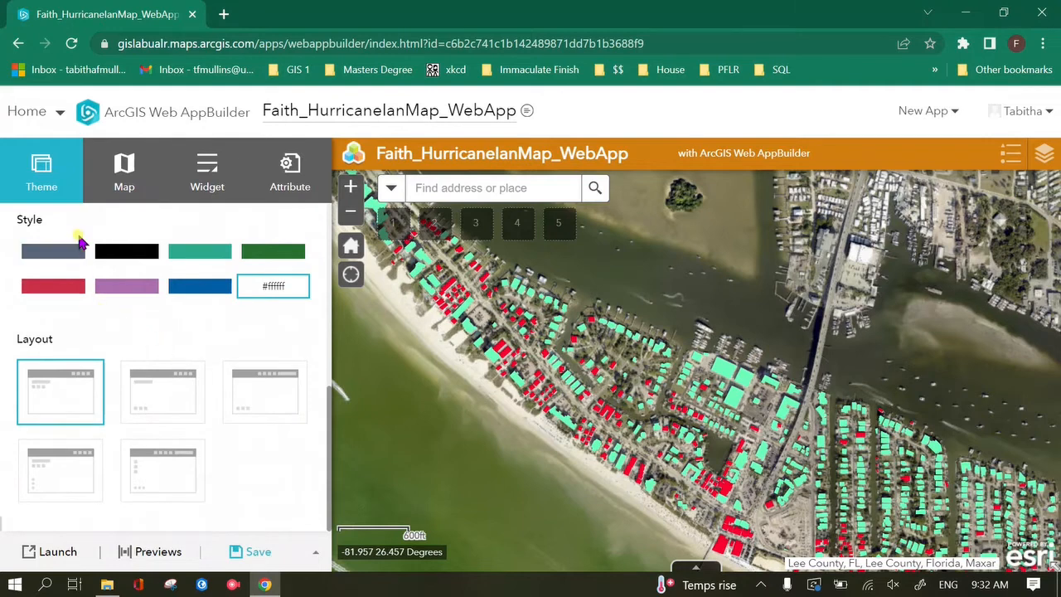
{"action": "scroll", "coordinate": [220, 329], "scroll_direction": "up", "scroll_amount": 5}
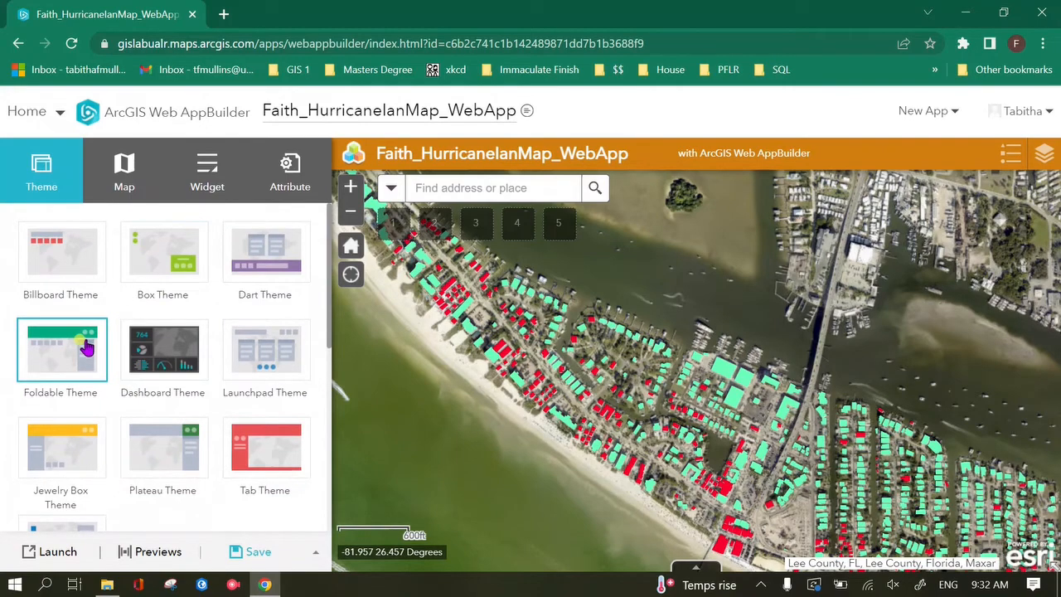
Step: Preview the app in the Dashboard theme, panning around the island, then the Box theme
{"action": "left_click", "coordinate": [157, 358]}
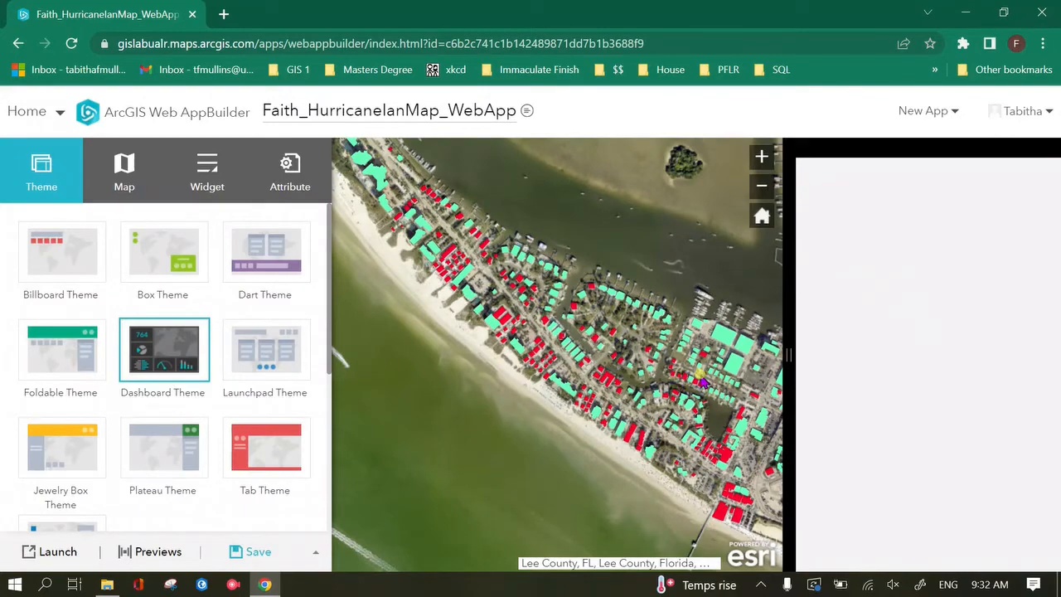
{"action": "left_click_drag", "start_coordinate": [713, 344], "coordinate": [722, 270]}
{"action": "left_click_drag", "start_coordinate": [618, 286], "coordinate": [679, 356]}
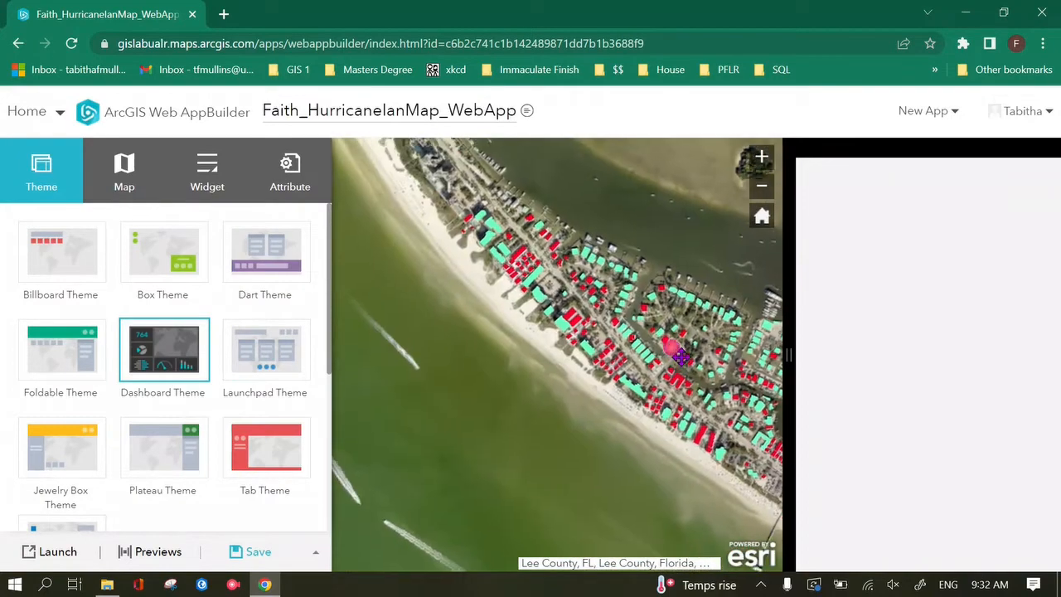
{"action": "left_click", "coordinate": [160, 282]}
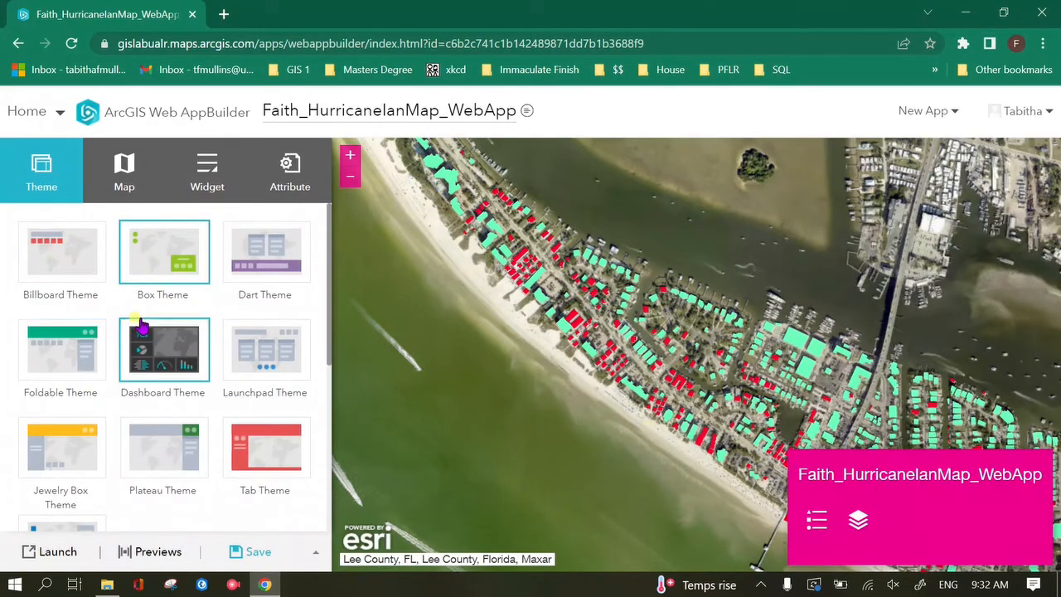
Step: Switch back to the Foldable theme and recentre the island on the map
{"action": "left_click", "coordinate": [36, 365]}
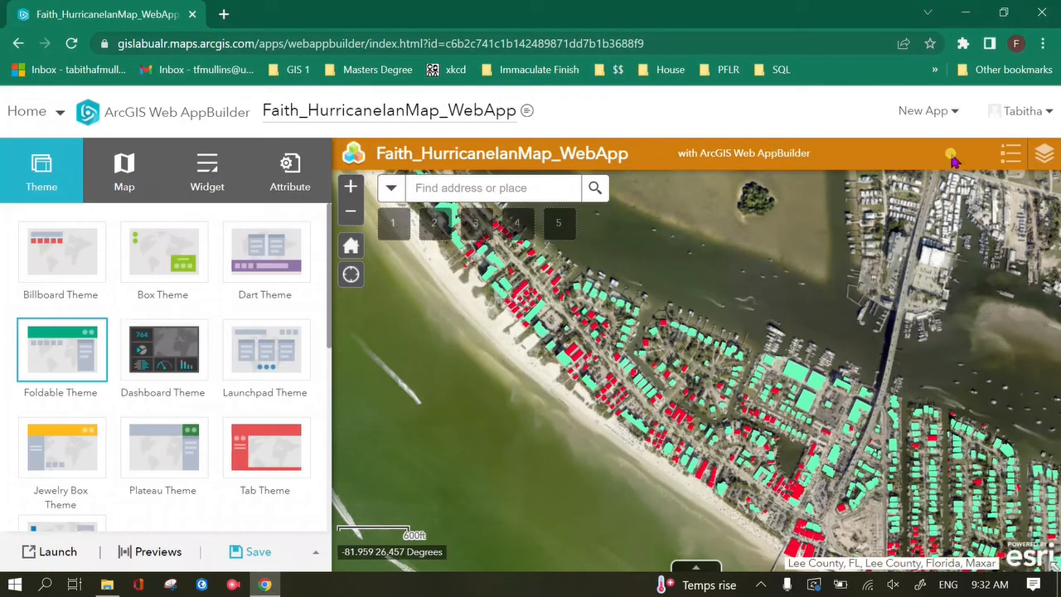
{"action": "left_click_drag", "start_coordinate": [566, 407], "coordinate": [559, 473]}
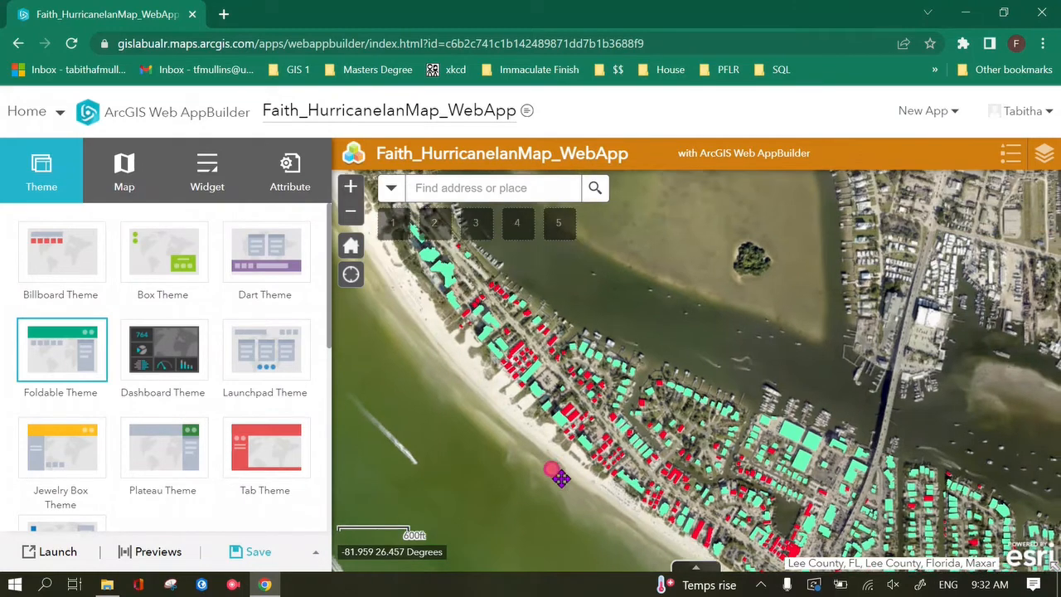
{"action": "left_click_drag", "start_coordinate": [586, 341], "coordinate": [589, 357]}
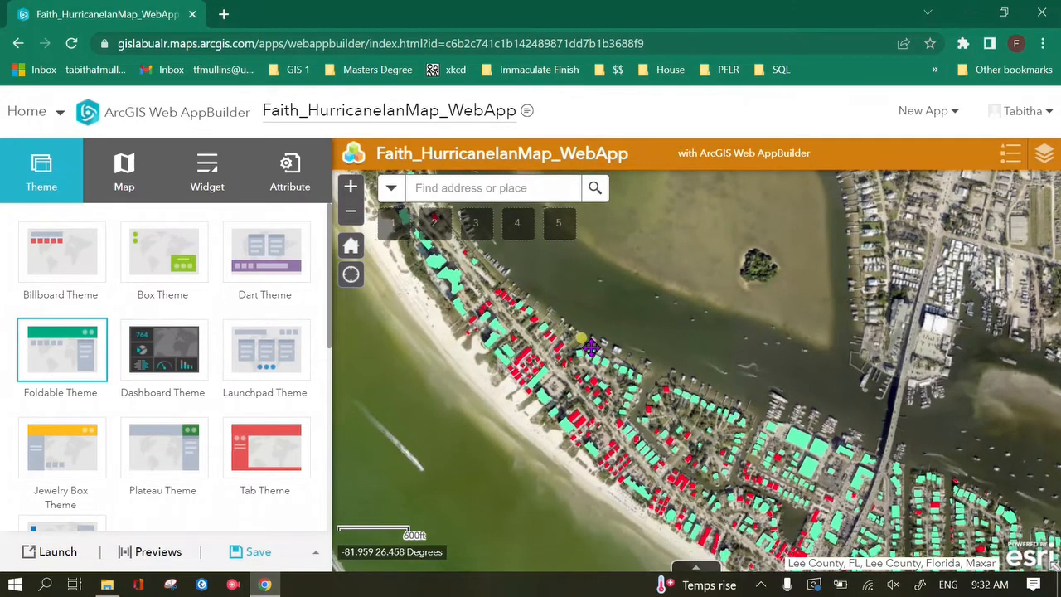
{"action": "scroll", "coordinate": [580, 381], "scroll_direction": "up", "scroll_amount": 2}
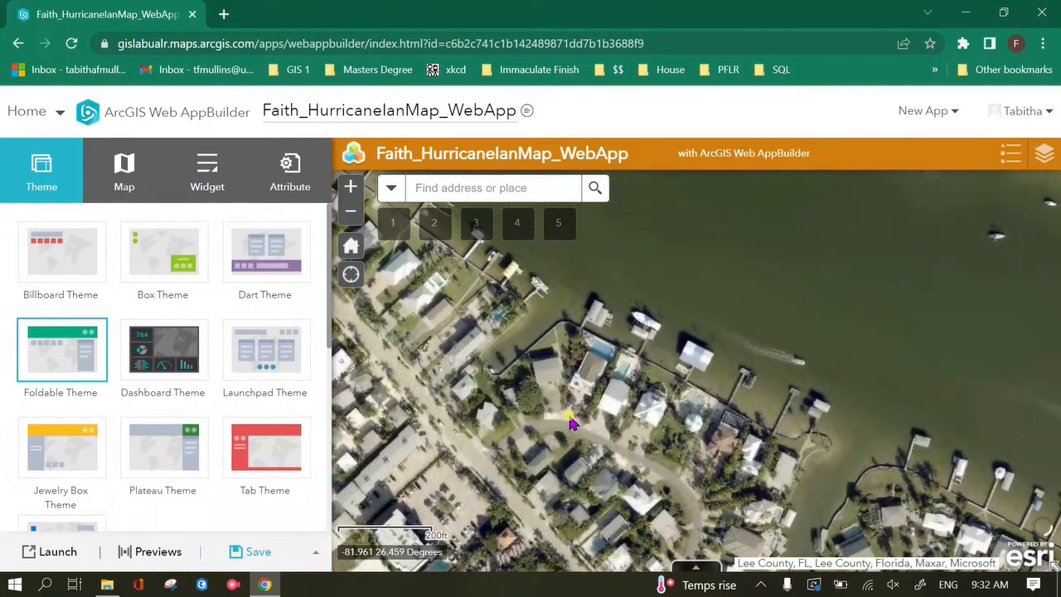
{"action": "scroll", "coordinate": [562, 409], "scroll_direction": "down", "scroll_amount": 1}
{"action": "left_click", "coordinate": [264, 452]}
{"action": "scroll", "coordinate": [254, 436], "scroll_direction": "down", "scroll_amount": 3}
{"action": "scroll", "coordinate": [255, 435], "scroll_direction": "down", "scroll_amount": 2}
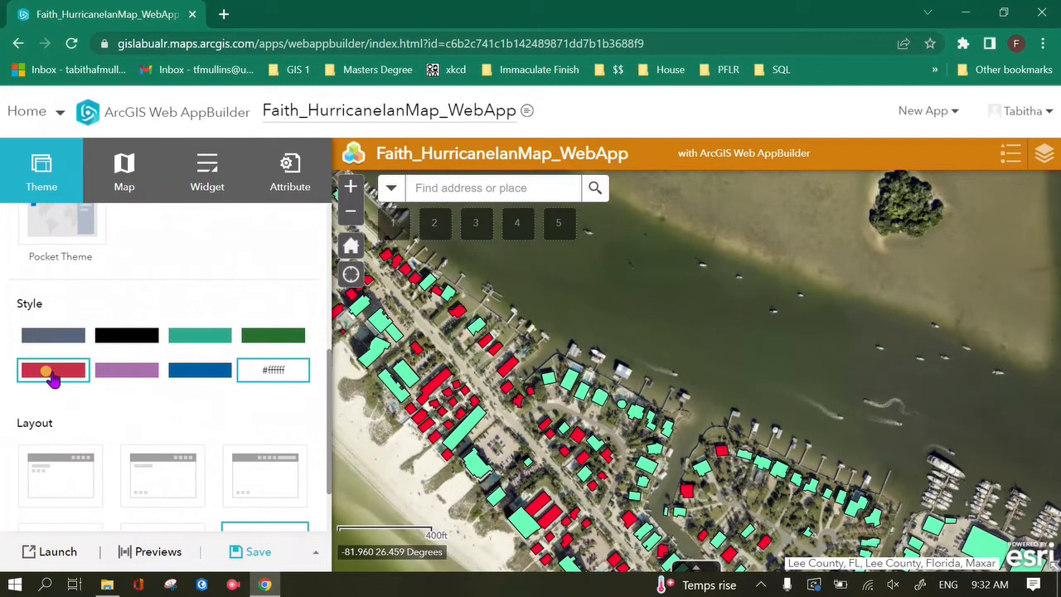
Step: Try the #ffffff custom colour, then set the theme colour to dark green
{"action": "left_click", "coordinate": [280, 372]}
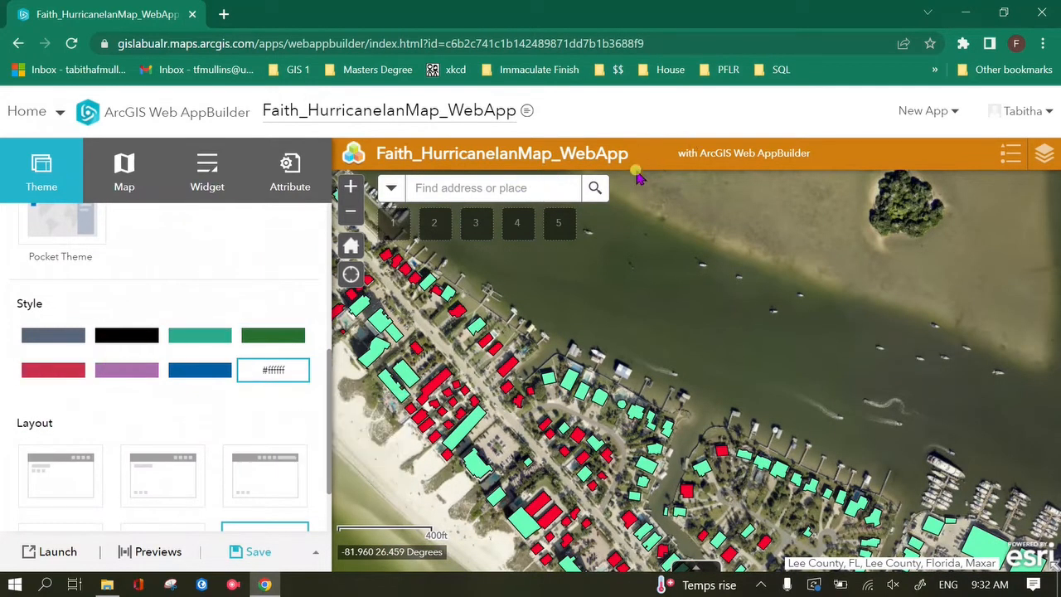
{"action": "left_click", "coordinate": [285, 377]}
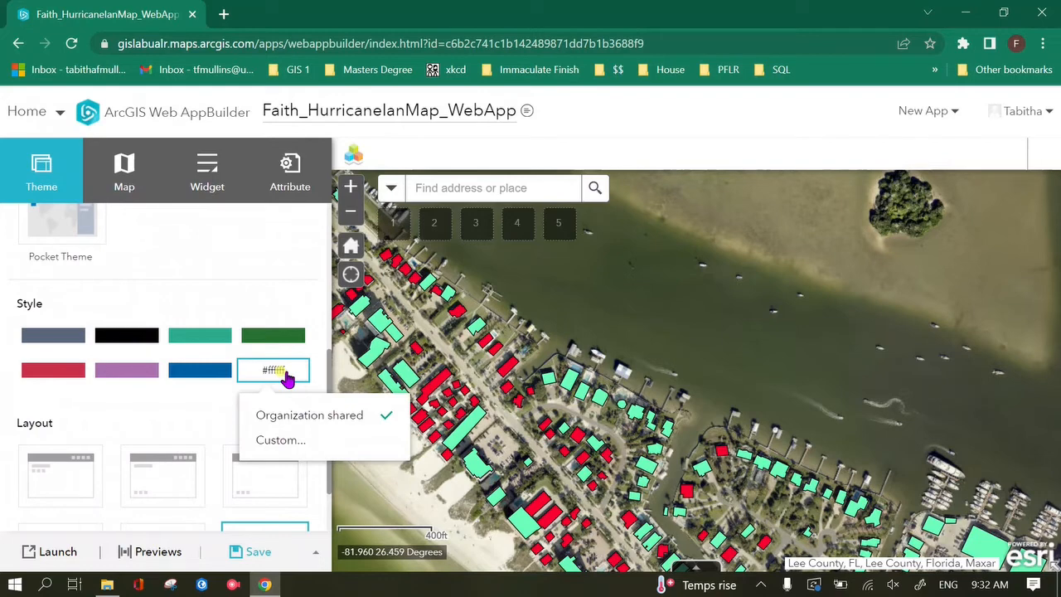
{"action": "left_click", "coordinate": [274, 335]}
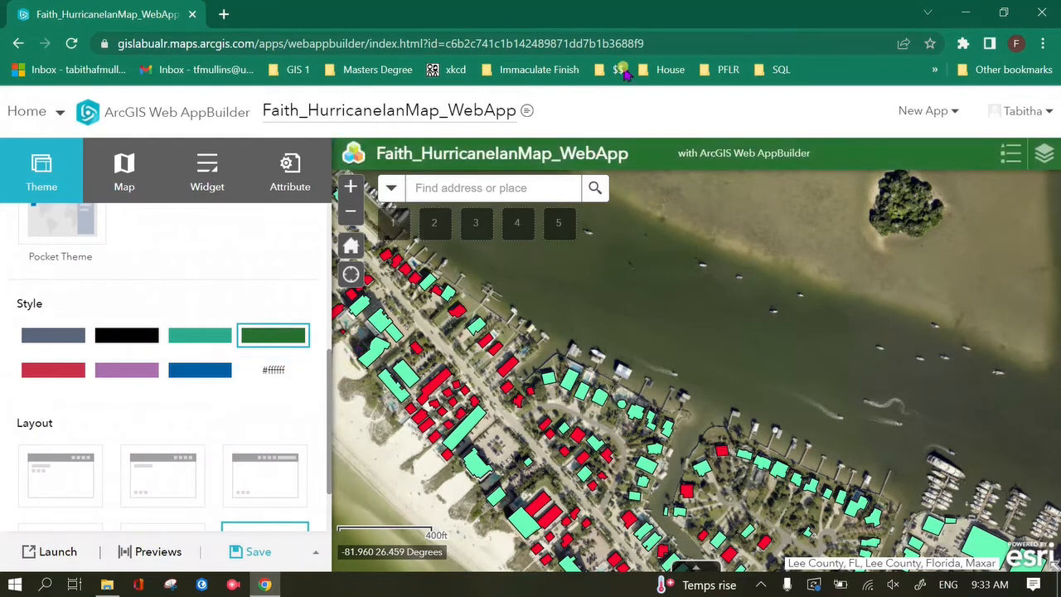
{"action": "scroll", "coordinate": [240, 307], "scroll_direction": "up", "scroll_amount": 3}
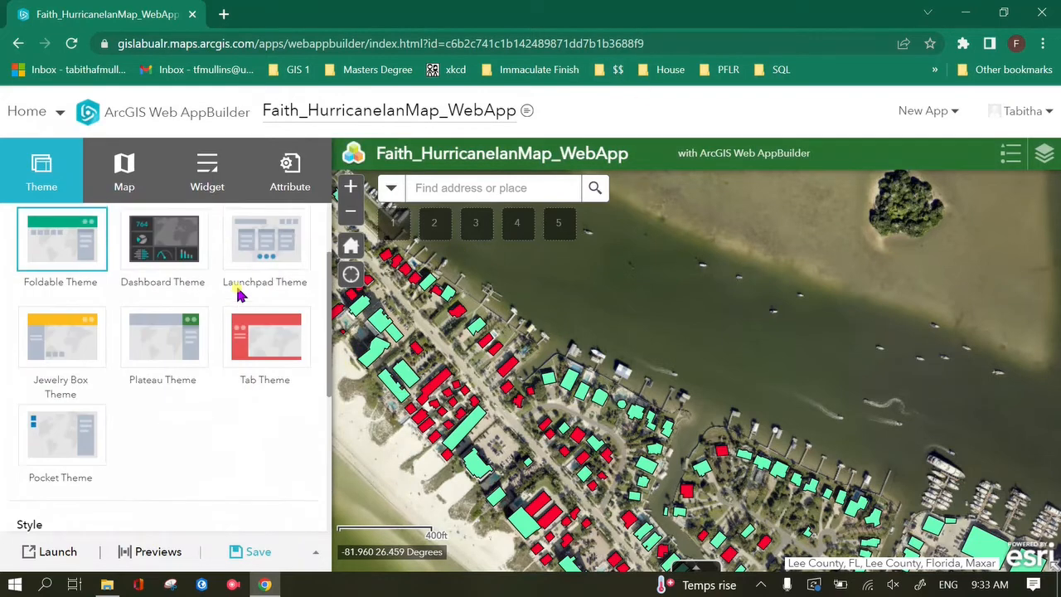
{"action": "scroll", "coordinate": [244, 374], "scroll_direction": "down", "scroll_amount": 3}
{"action": "scroll", "coordinate": [244, 378], "scroll_direction": "down", "scroll_amount": 1}
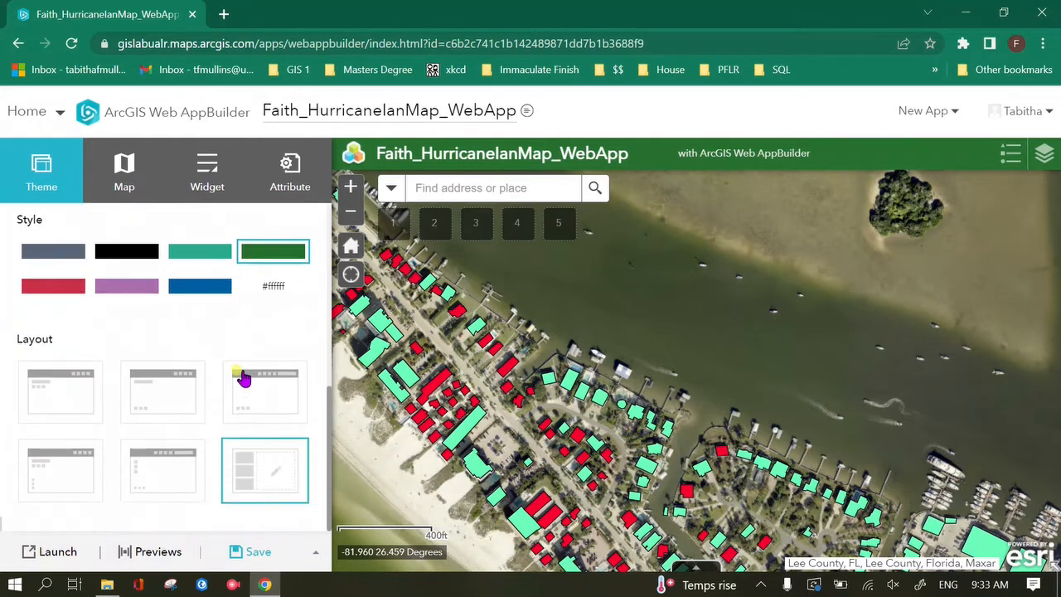
Step: Try several Foldable layout options, then reselect the app's original layout
{"action": "left_click", "coordinate": [41, 414]}
{"action": "left_click", "coordinate": [171, 398]}
{"action": "scroll", "coordinate": [231, 322], "scroll_direction": "up", "scroll_amount": 3}
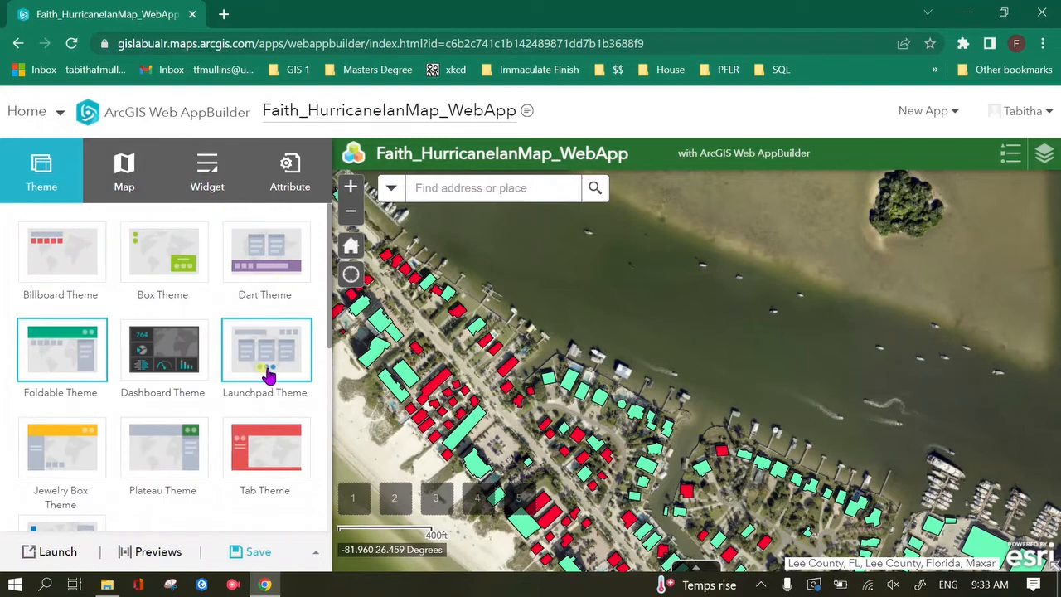
{"action": "scroll", "coordinate": [208, 426], "scroll_direction": "down", "scroll_amount": 3}
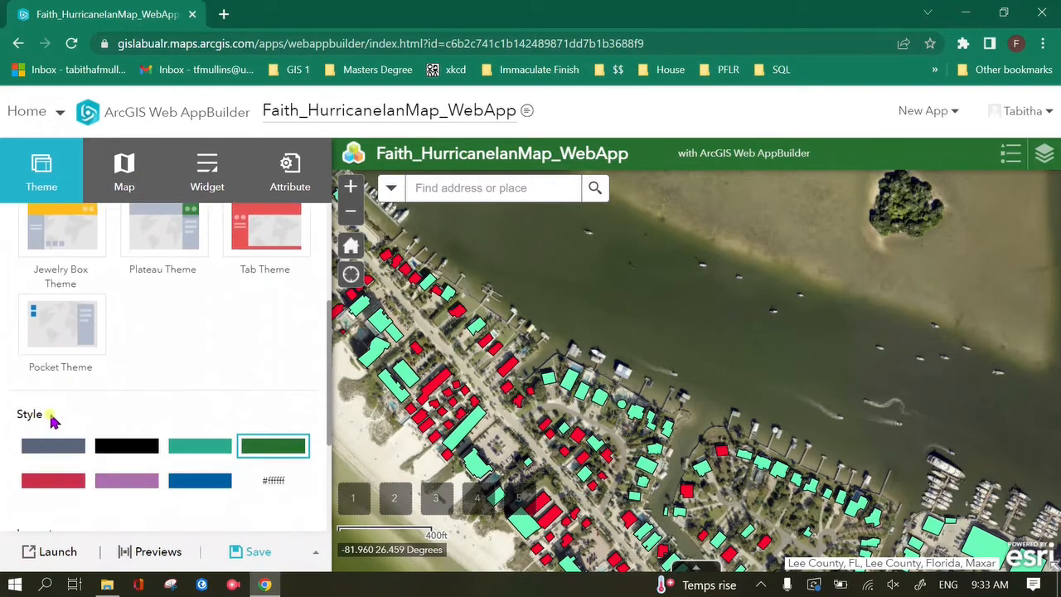
{"action": "scroll", "coordinate": [267, 360], "scroll_direction": "down", "scroll_amount": 3}
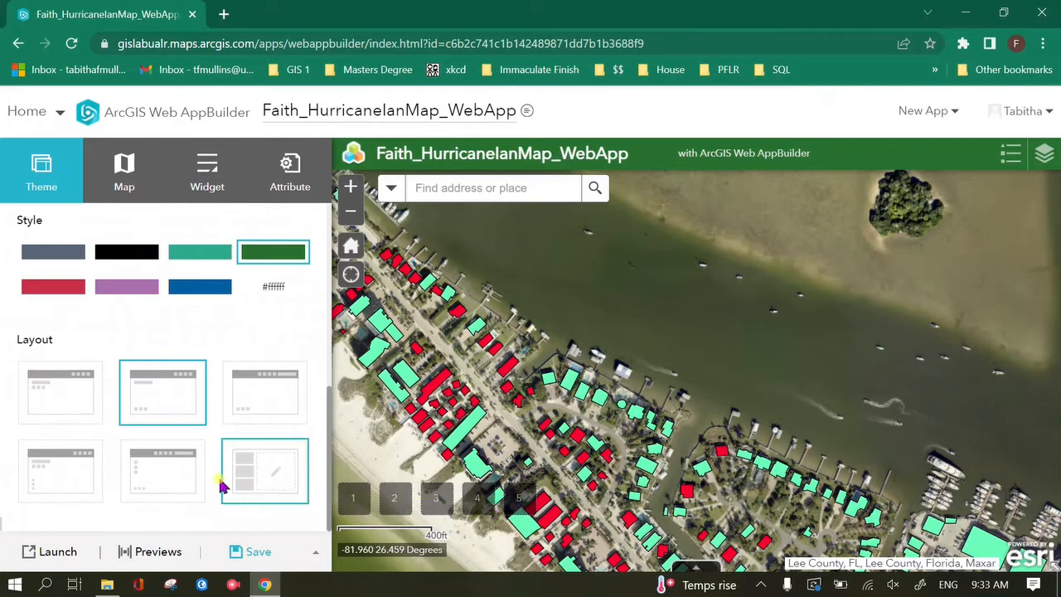
{"action": "left_click", "coordinate": [73, 480]}
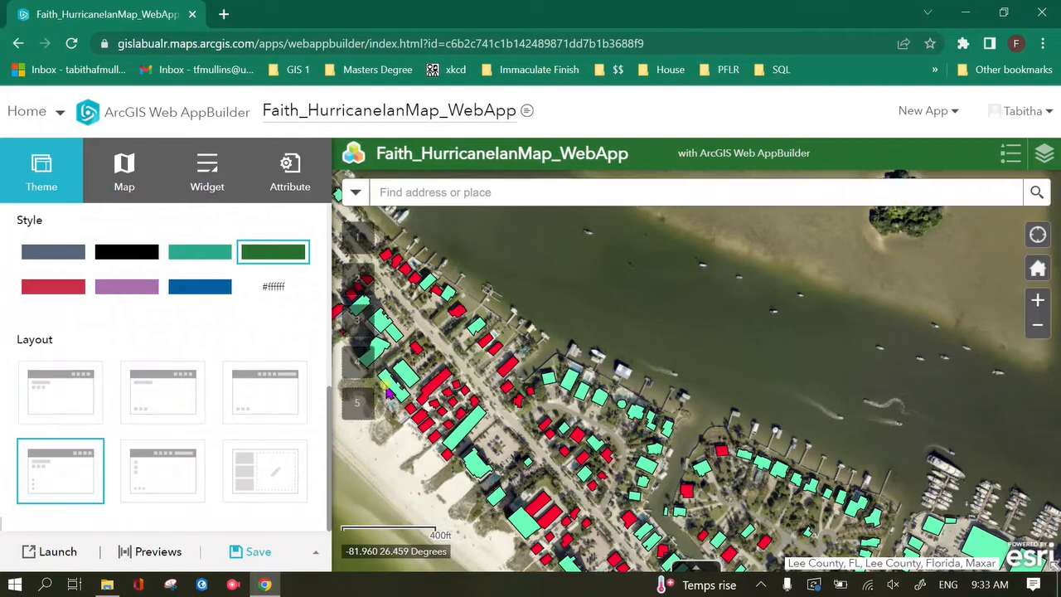
{"action": "left_click", "coordinate": [260, 414]}
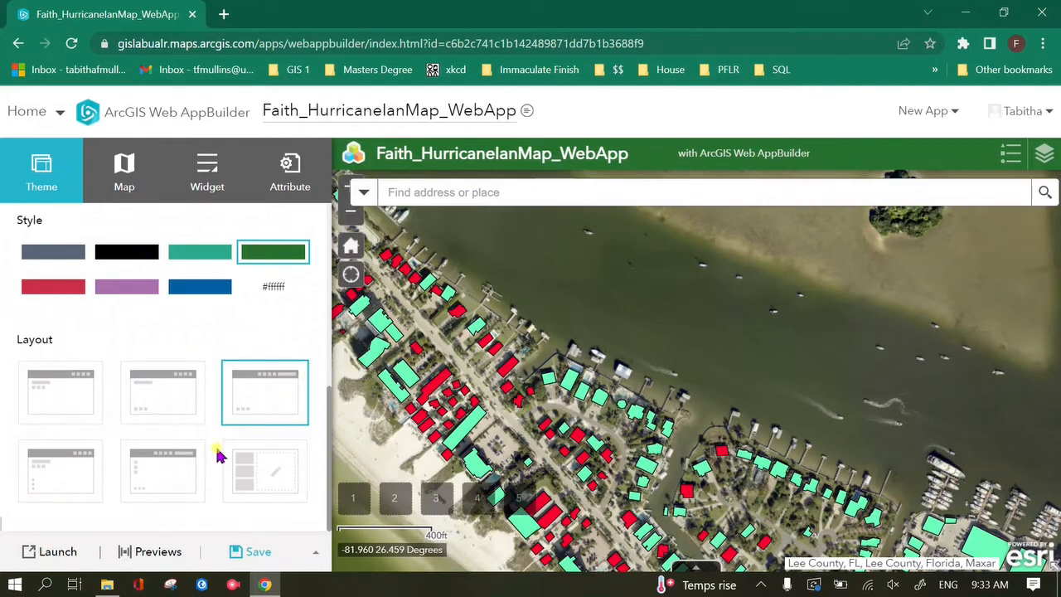
{"action": "left_click", "coordinate": [182, 402]}
{"action": "left_click", "coordinate": [79, 397]}
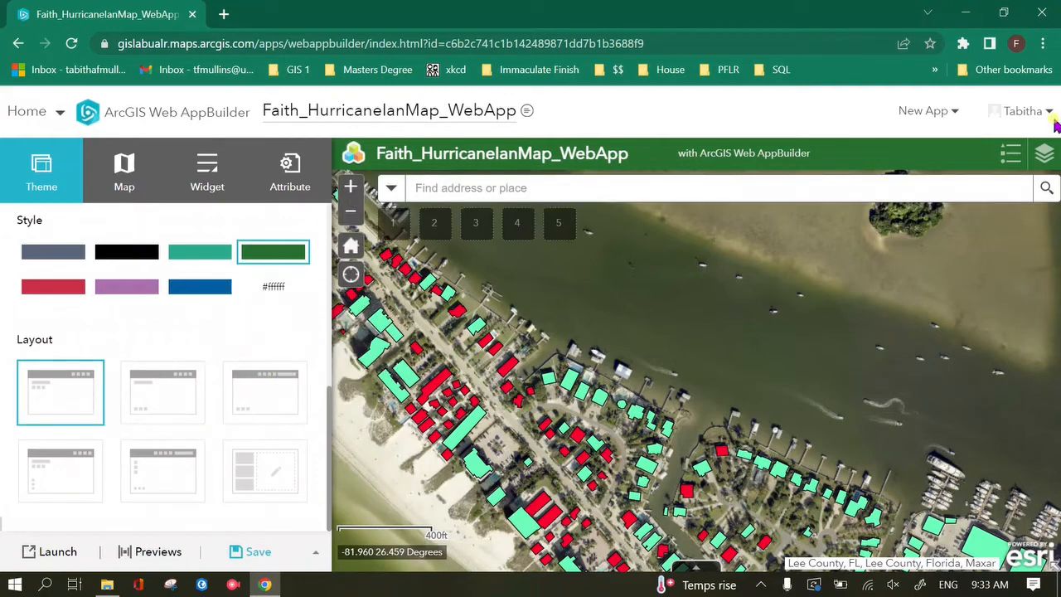
{"action": "left_click", "coordinate": [276, 489]}
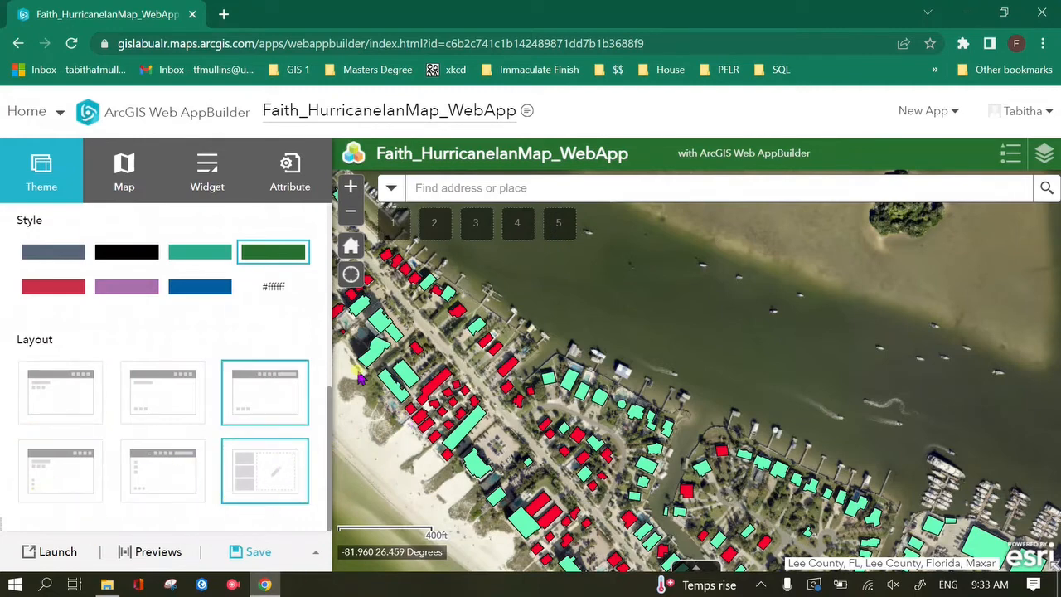
{"action": "scroll", "coordinate": [273, 290], "scroll_direction": "up", "scroll_amount": 5}
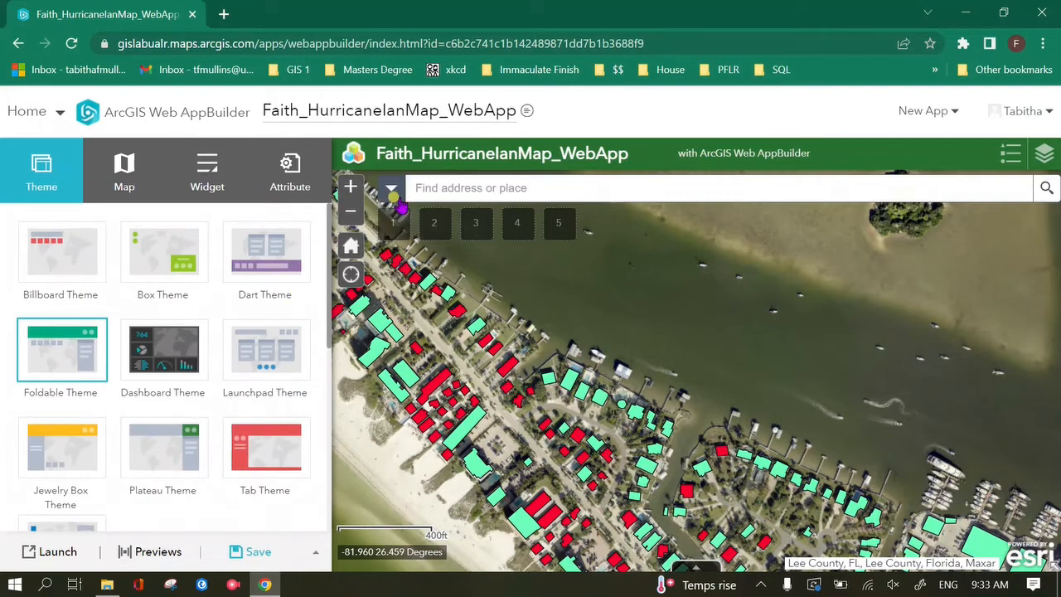
Step: Preview the Billboard theme, then reapply the Foldable theme
{"action": "left_click", "coordinate": [86, 260]}
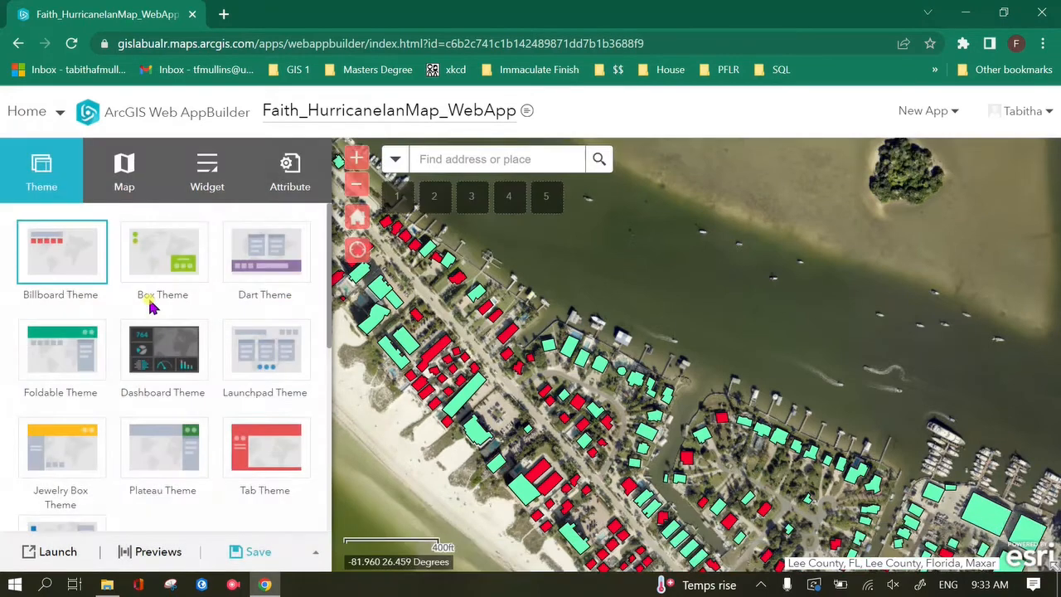
{"action": "left_click", "coordinate": [52, 358]}
{"action": "scroll", "coordinate": [104, 374], "scroll_direction": "down", "scroll_amount": 4}
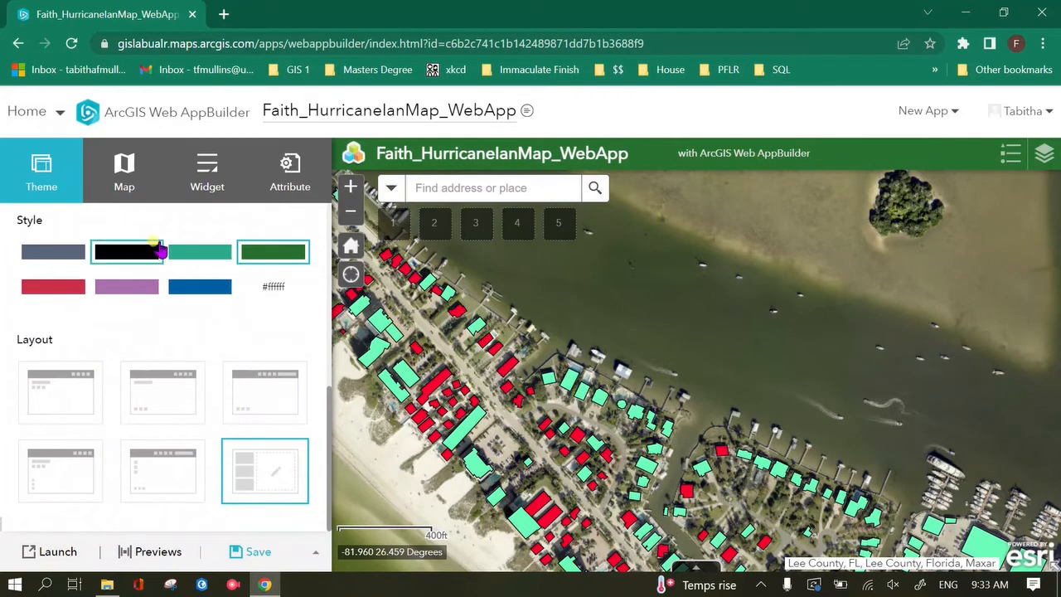
{"action": "scroll", "coordinate": [174, 307], "scroll_direction": "up", "scroll_amount": 4}
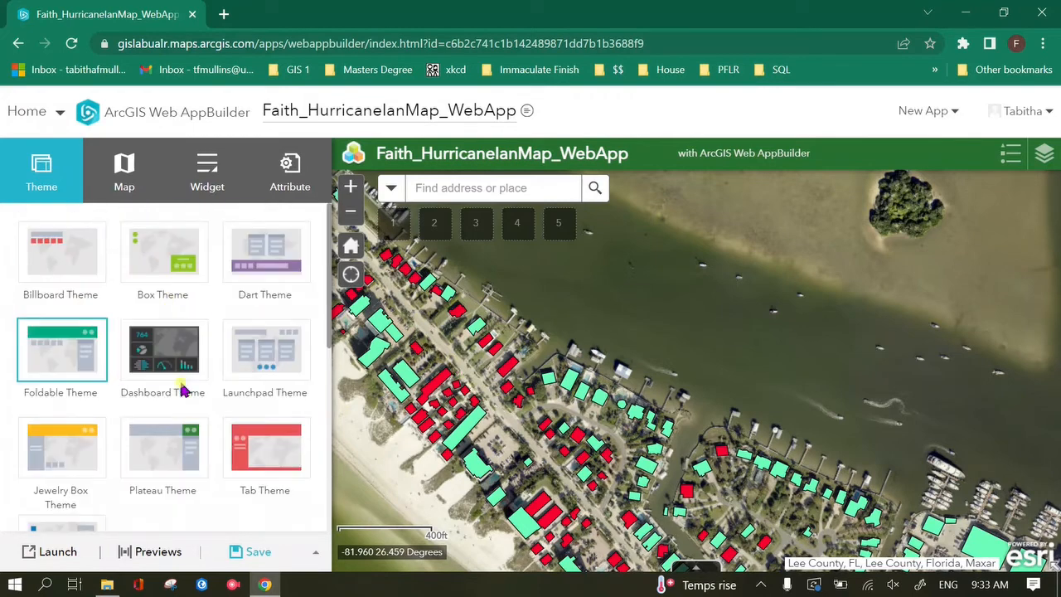
{"action": "left_click", "coordinate": [138, 175]}
{"action": "left_click", "coordinate": [250, 555]}
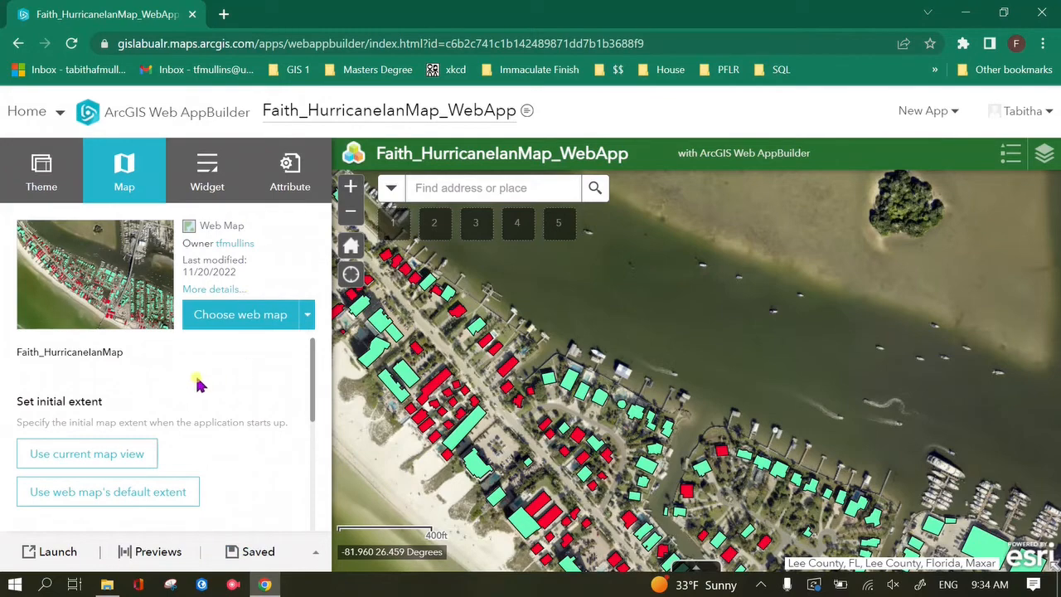
{"action": "scroll", "coordinate": [195, 389], "scroll_direction": "down", "scroll_amount": 2}
{"action": "scroll", "coordinate": [189, 398], "scroll_direction": "up", "scroll_amount": 2}
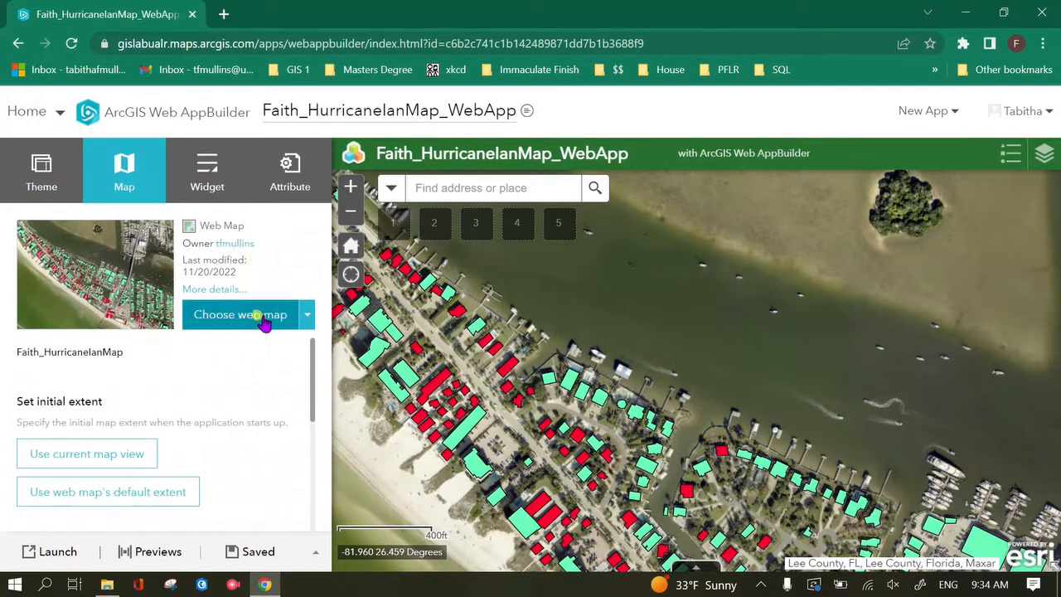
{"action": "left_click_drag", "start_coordinate": [522, 360], "coordinate": [758, 274]}
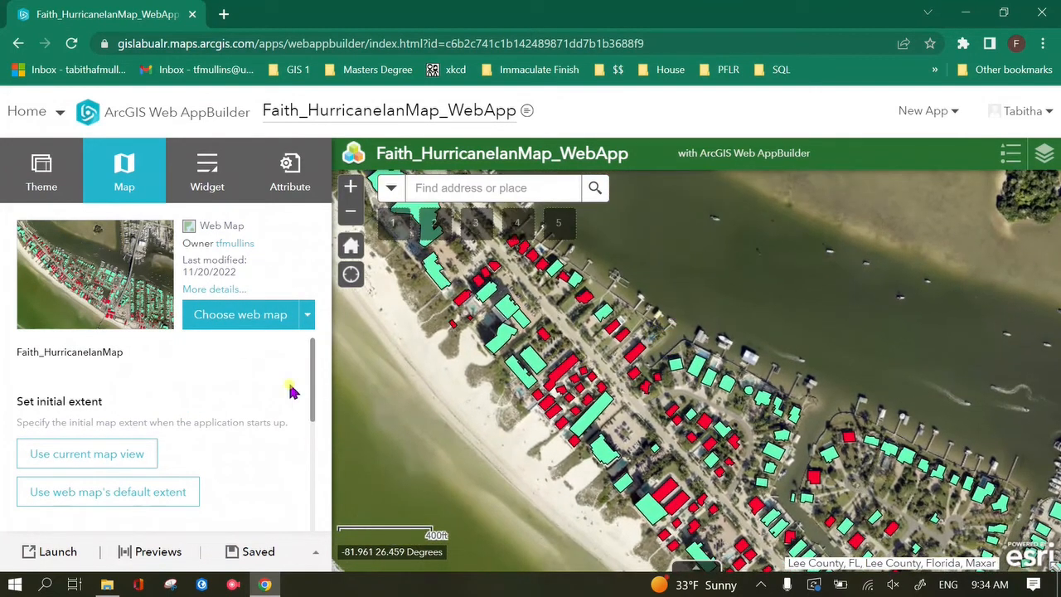
{"action": "left_click", "coordinate": [308, 315]}
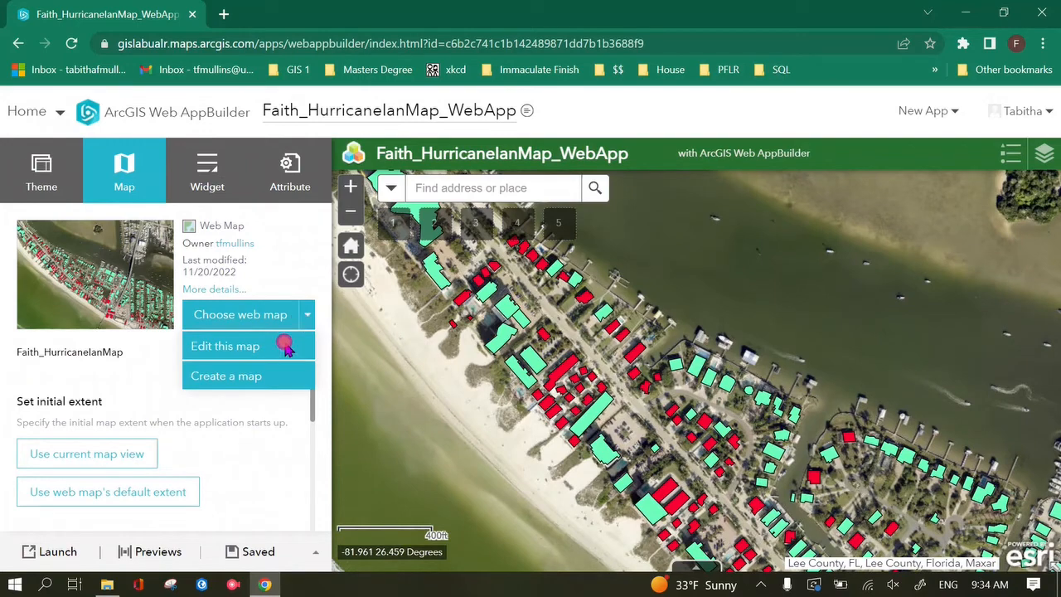
{"action": "left_click", "coordinate": [239, 352]}
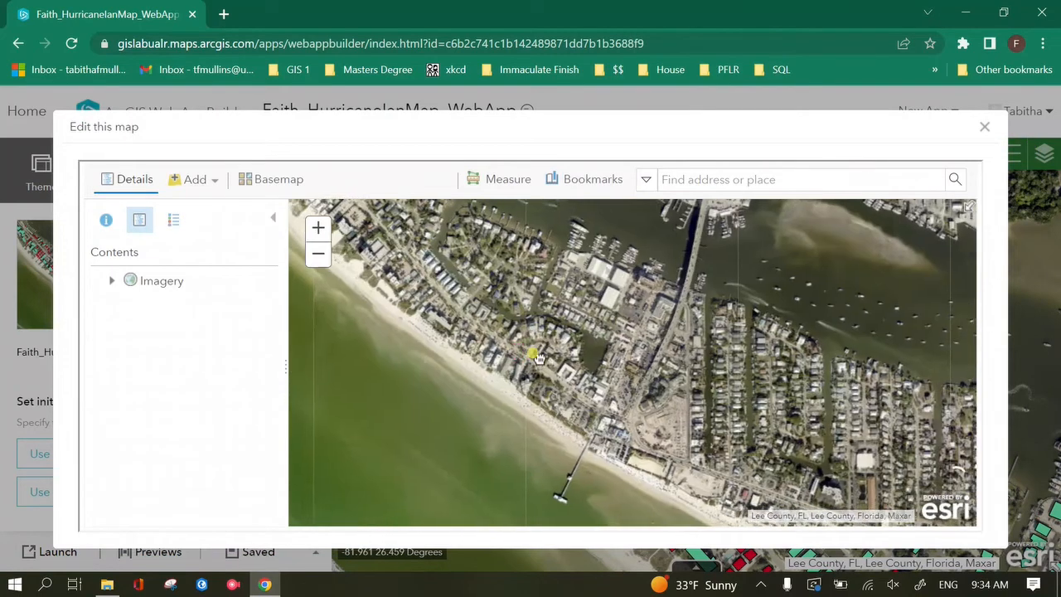
{"action": "left_click", "coordinate": [984, 129]}
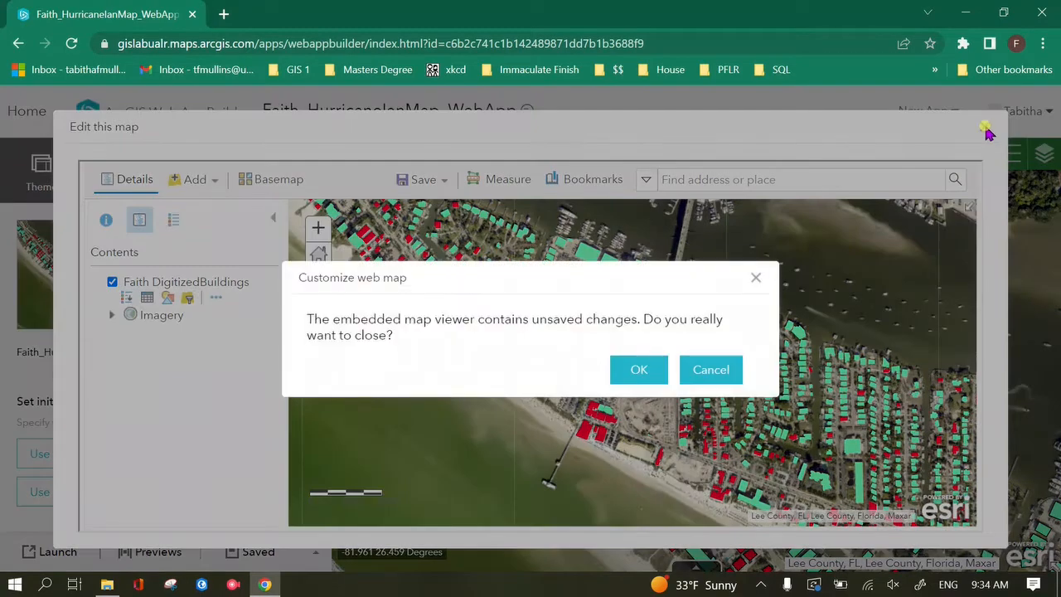
{"action": "left_click", "coordinate": [641, 372]}
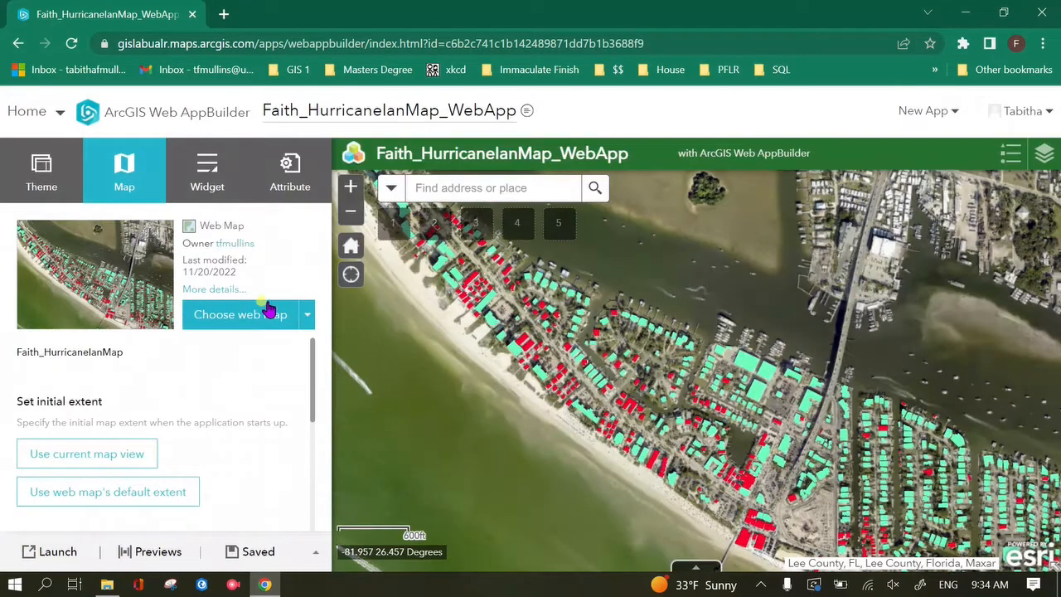
Step: Edit the app's web map, change its basemap from Imagery to Streets, and save
{"action": "left_click", "coordinate": [309, 325]}
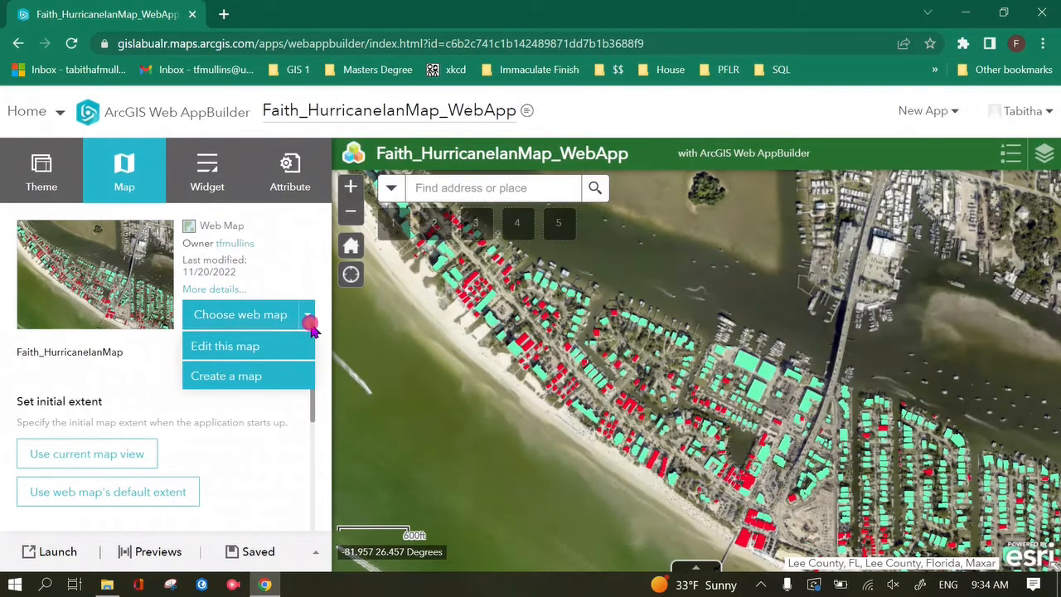
{"action": "left_click", "coordinate": [276, 349]}
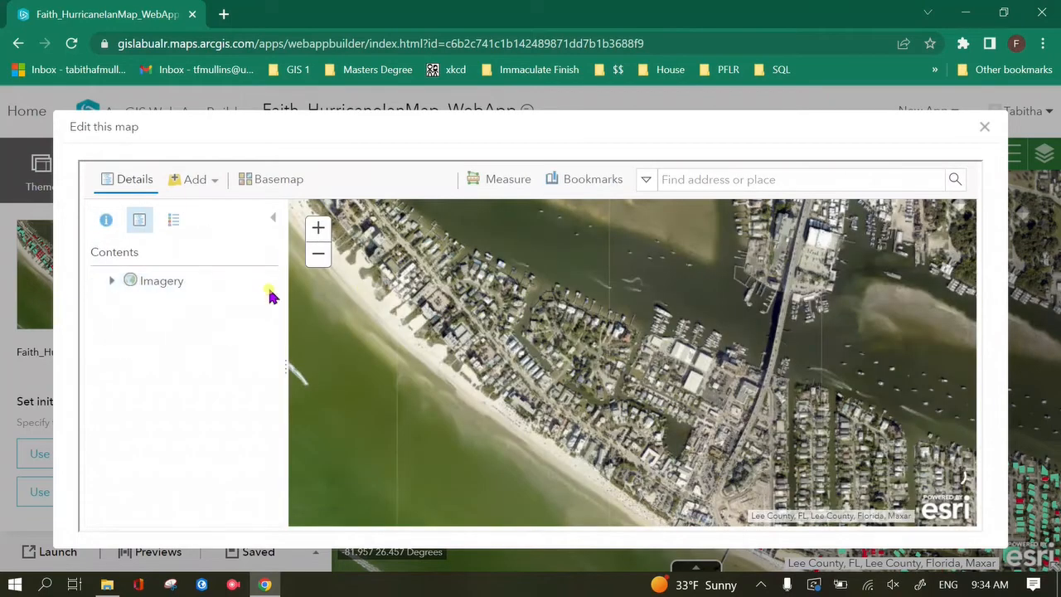
{"action": "left_click", "coordinate": [262, 178]}
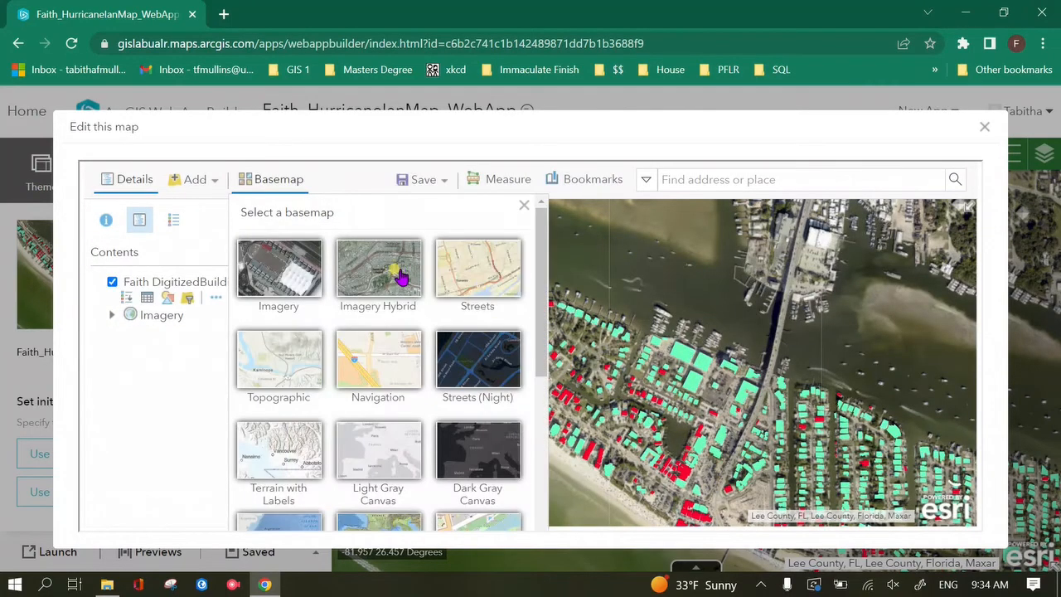
{"action": "left_click", "coordinate": [487, 277]}
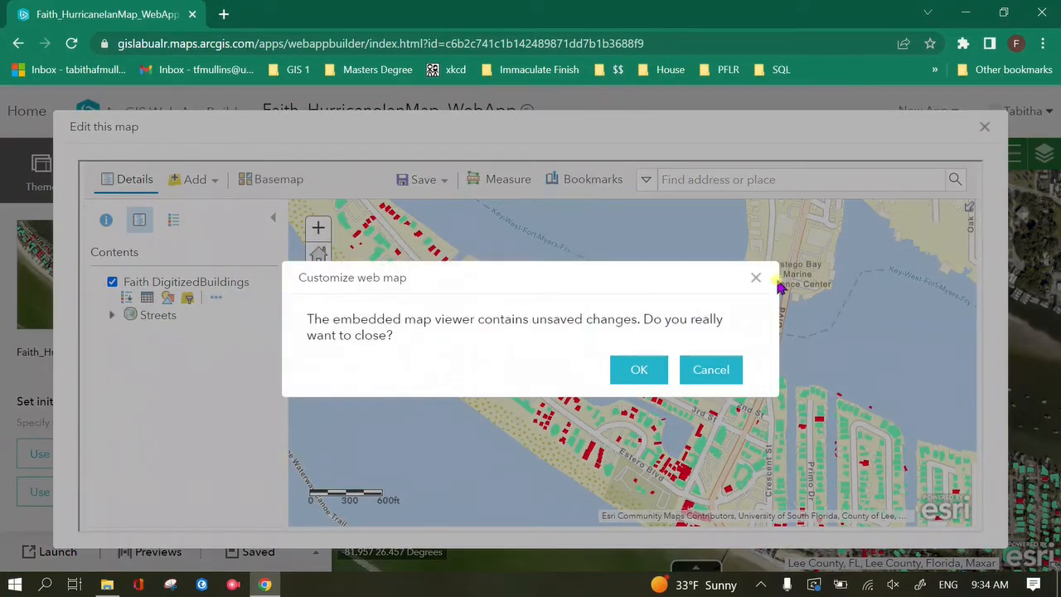
{"action": "left_click", "coordinate": [755, 280]}
{"action": "left_click", "coordinate": [422, 179]}
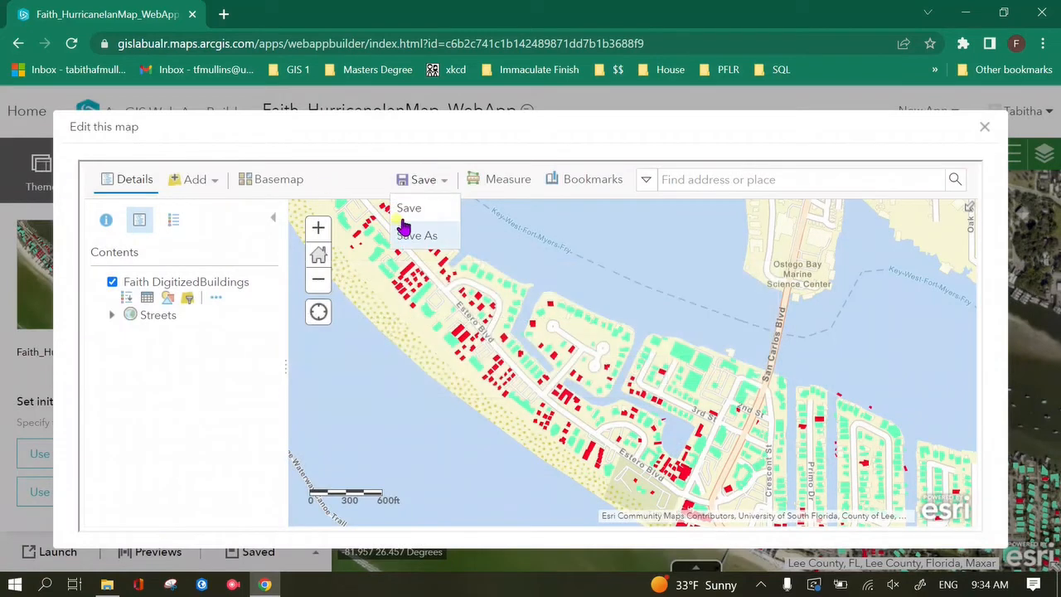
{"action": "left_click", "coordinate": [409, 208]}
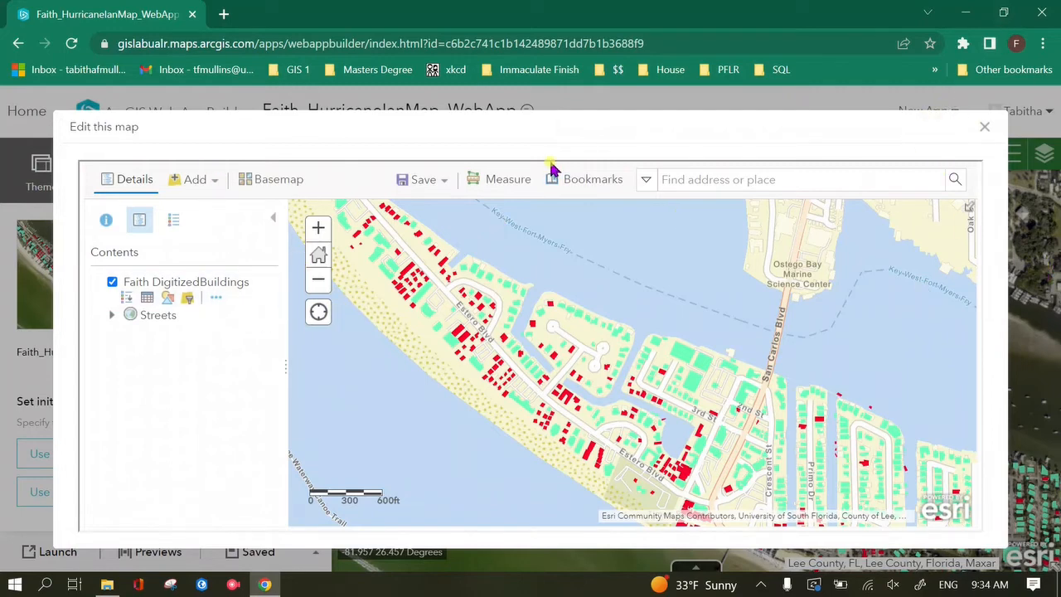
Step: Reposition the map editor window and save the Streets-basemap web map again
{"action": "left_click", "coordinate": [431, 184]}
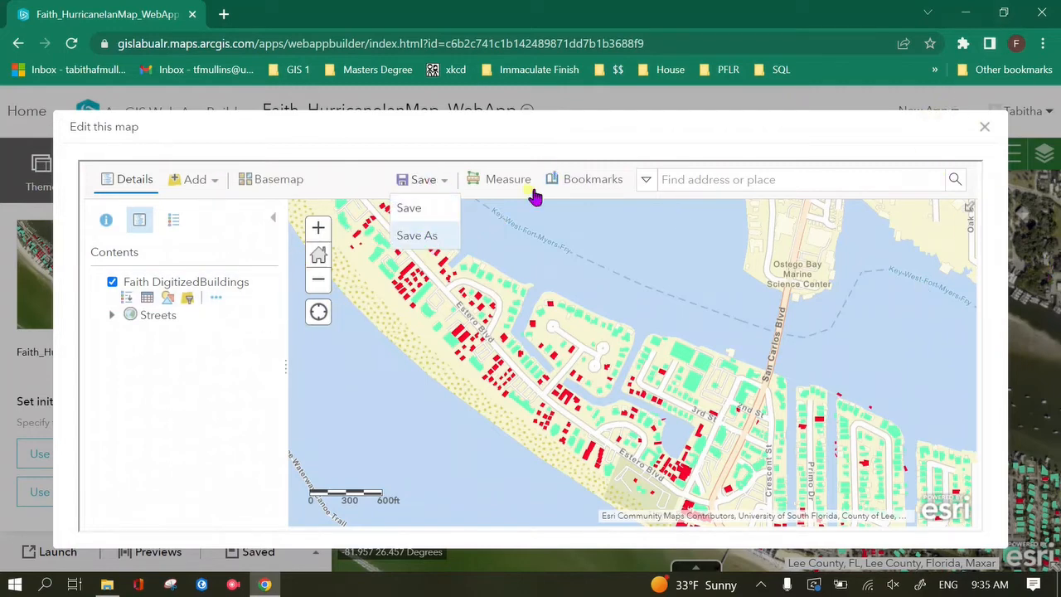
{"action": "right_click", "coordinate": [983, 134]}
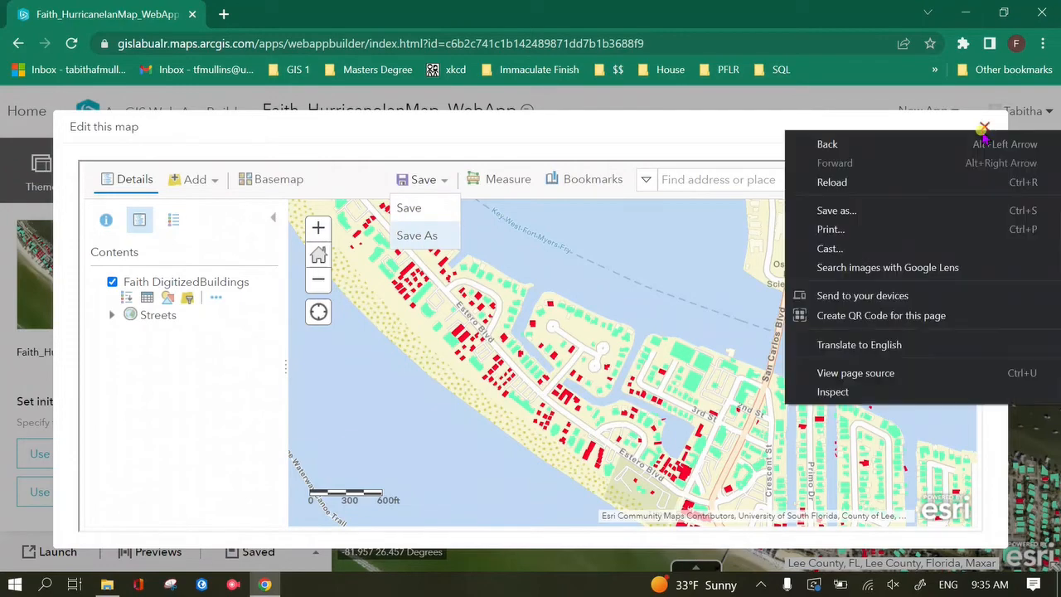
{"action": "left_click", "coordinate": [967, 137]}
{"action": "mouse_move", "coordinate": [909, 133]}
{"action": "left_mouse_down"}
{"action": "mouse_move", "coordinate": [921, 154]}
{"action": "mouse_move", "coordinate": [891, 101]}
{"action": "mouse_move", "coordinate": [884, 158]}
{"action": "mouse_move", "coordinate": [909, 180]}
{"action": "mouse_move", "coordinate": [892, 142]}
{"action": "left_mouse_up"}
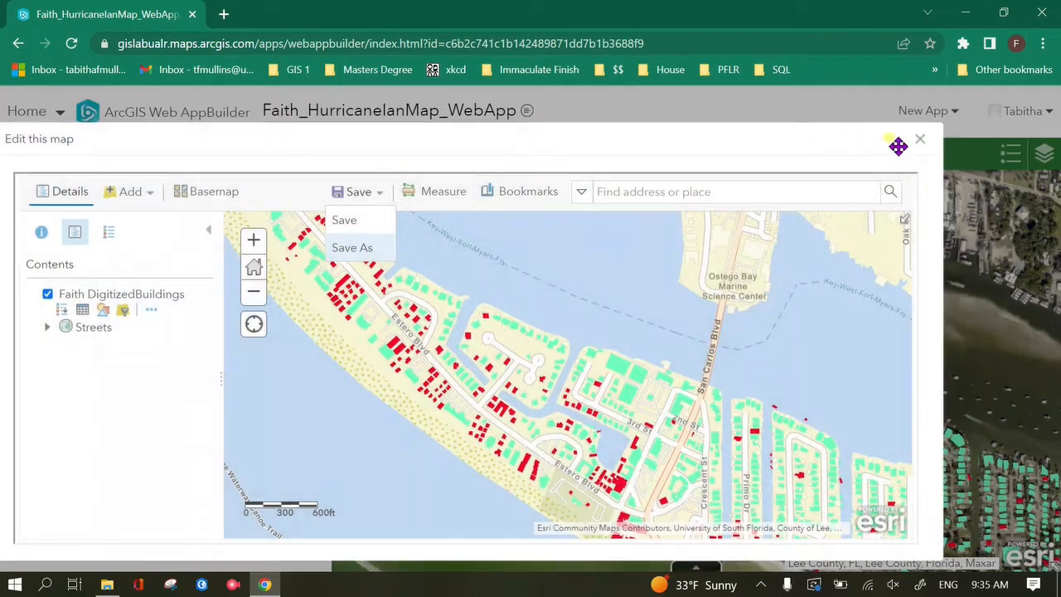
{"action": "left_click", "coordinate": [357, 214]}
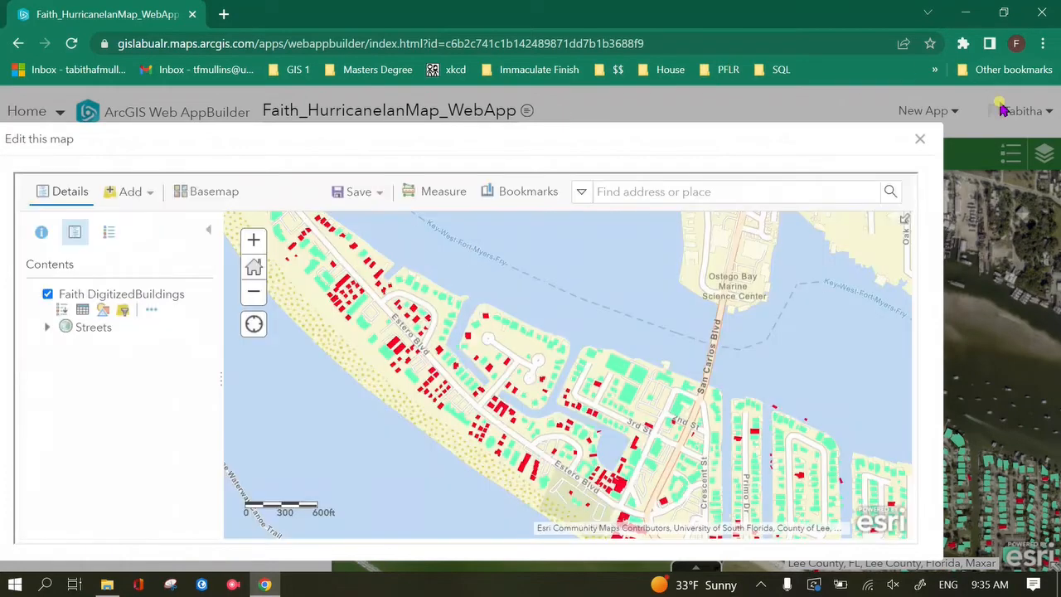
Step: In a new tab, reach the organization's Content list via the GIS 1 bookmarks
{"action": "left_click", "coordinate": [222, 14]}
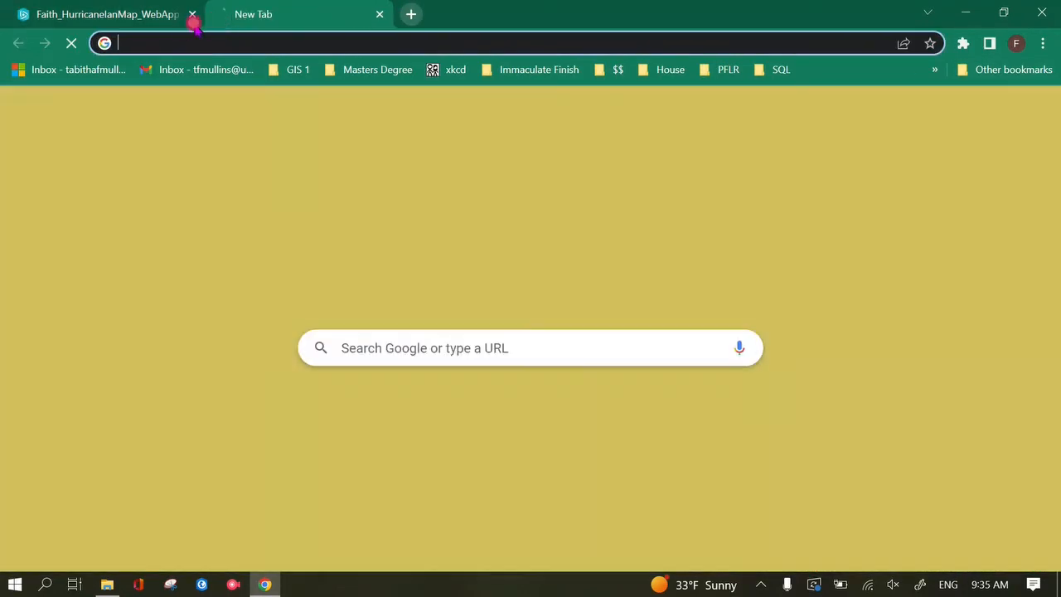
{"action": "left_click", "coordinate": [290, 69]}
{"action": "left_click", "coordinate": [327, 153]}
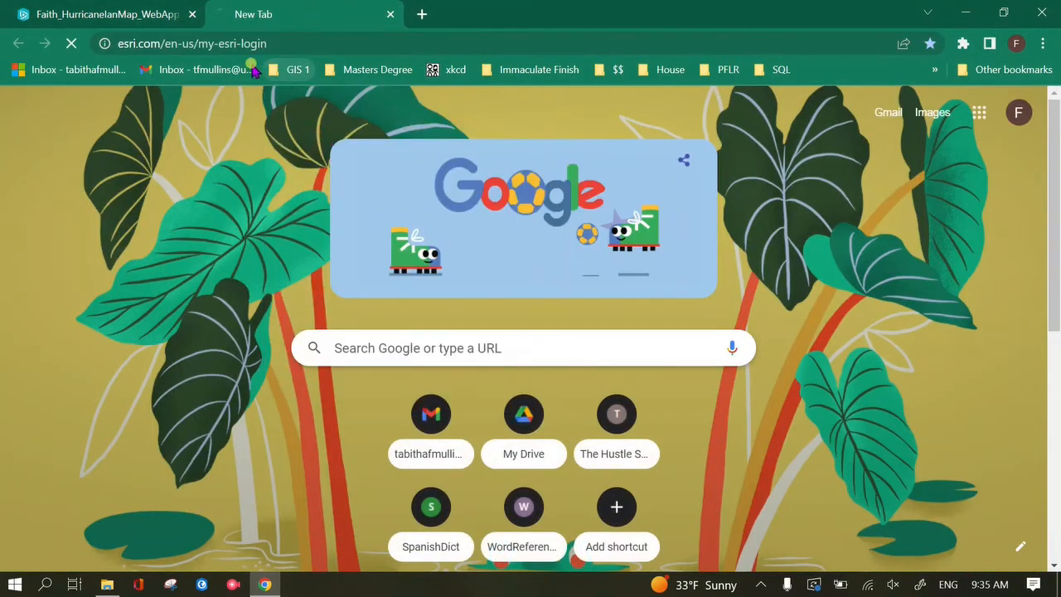
{"action": "left_click", "coordinate": [297, 70]}
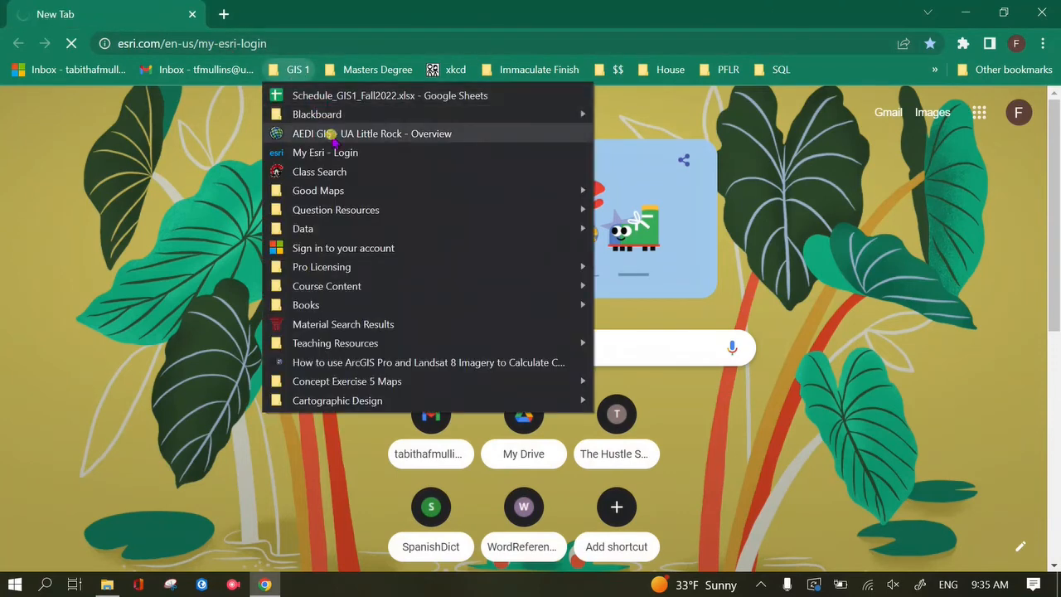
{"action": "left_click", "coordinate": [346, 130]}
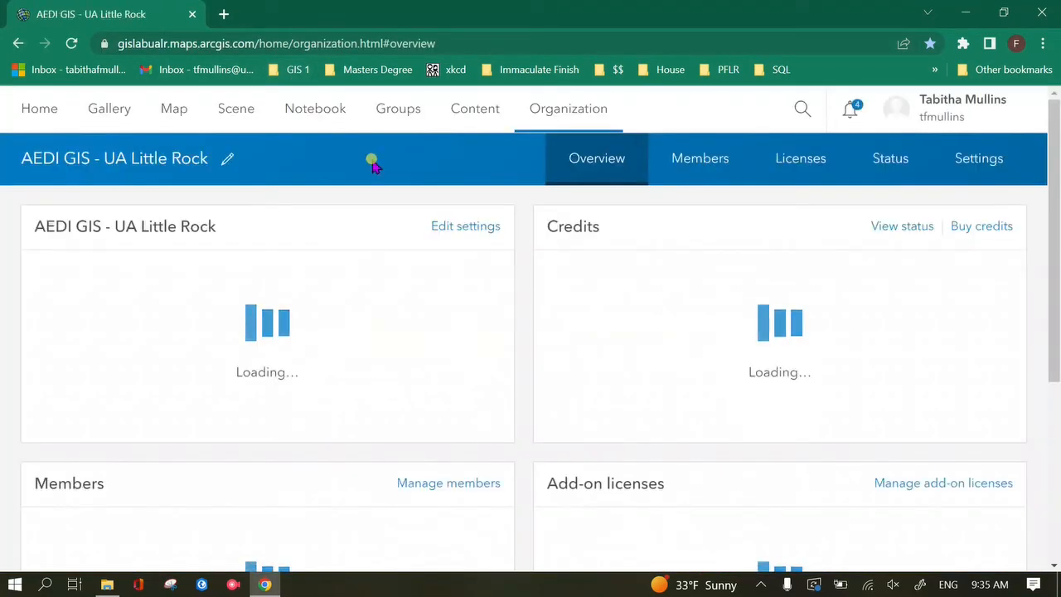
{"action": "left_click", "coordinate": [475, 110]}
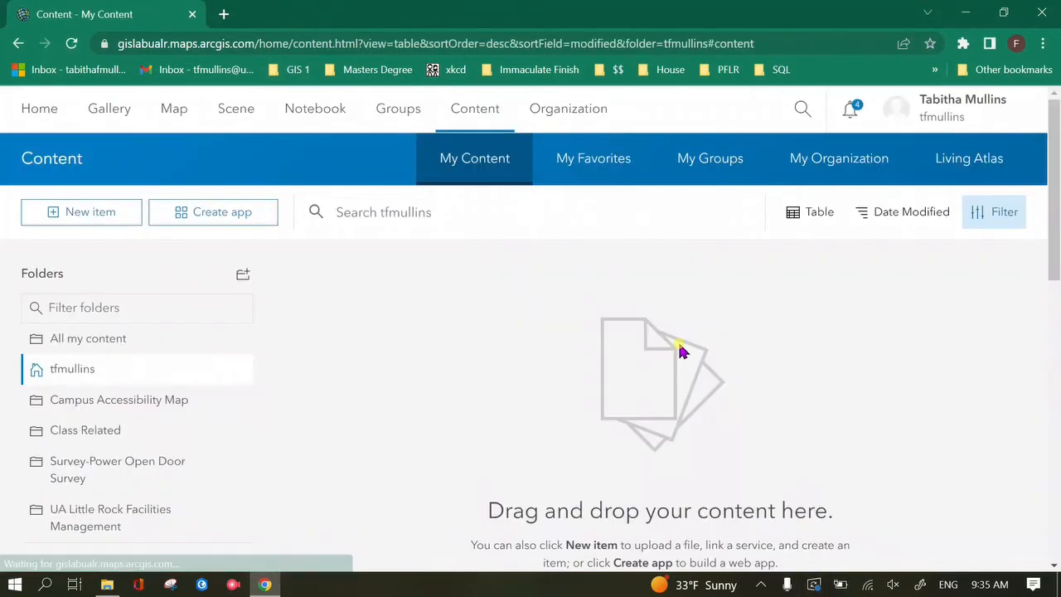
Step: Open the Faith_HurricaneIanMap_WebApp item page and bring up the View link's options
{"action": "scroll", "coordinate": [470, 316], "scroll_direction": "down", "scroll_amount": 3}
{"action": "scroll", "coordinate": [468, 316], "scroll_direction": "up", "scroll_amount": 3}
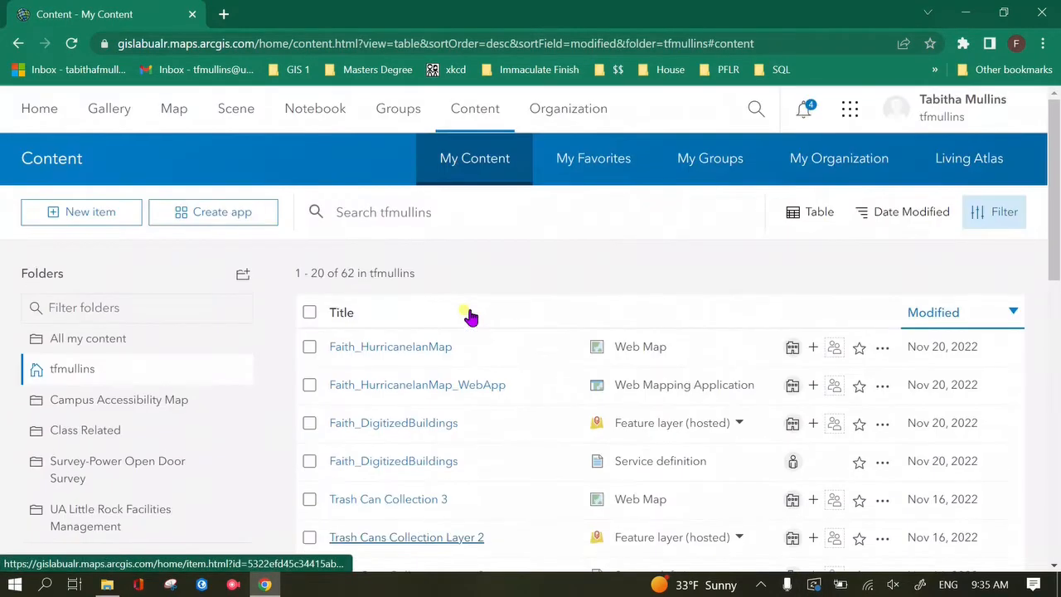
{"action": "scroll", "coordinate": [497, 279], "scroll_direction": "down", "scroll_amount": 2}
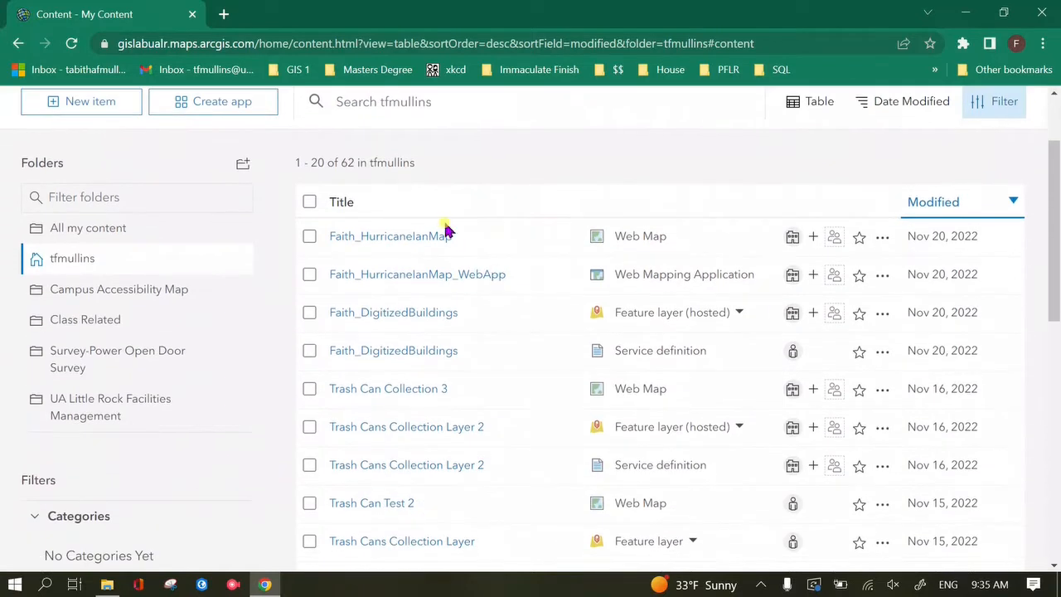
{"action": "left_click", "coordinate": [414, 276]}
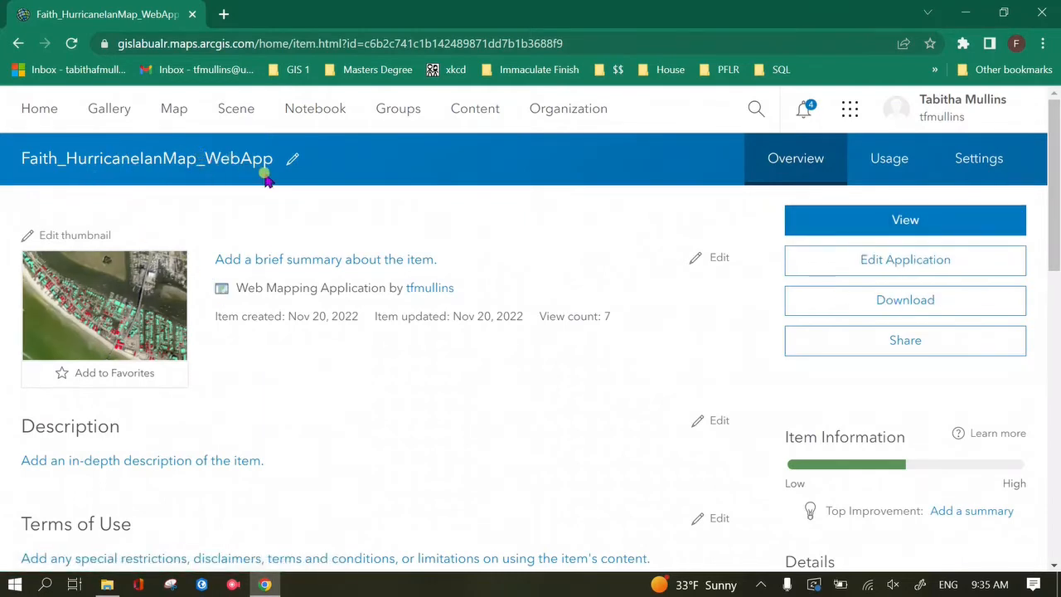
{"action": "right_click", "coordinate": [881, 232]}
Step: Open the live web app in a new tab and switch to it
{"action": "left_click", "coordinate": [886, 239]}
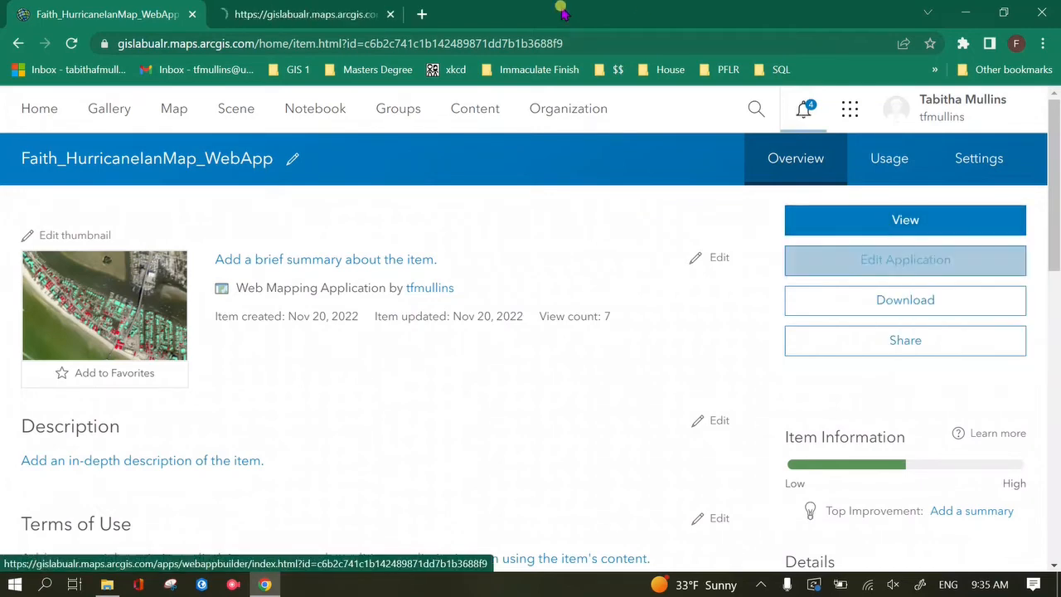
{"action": "left_click", "coordinate": [298, 11]}
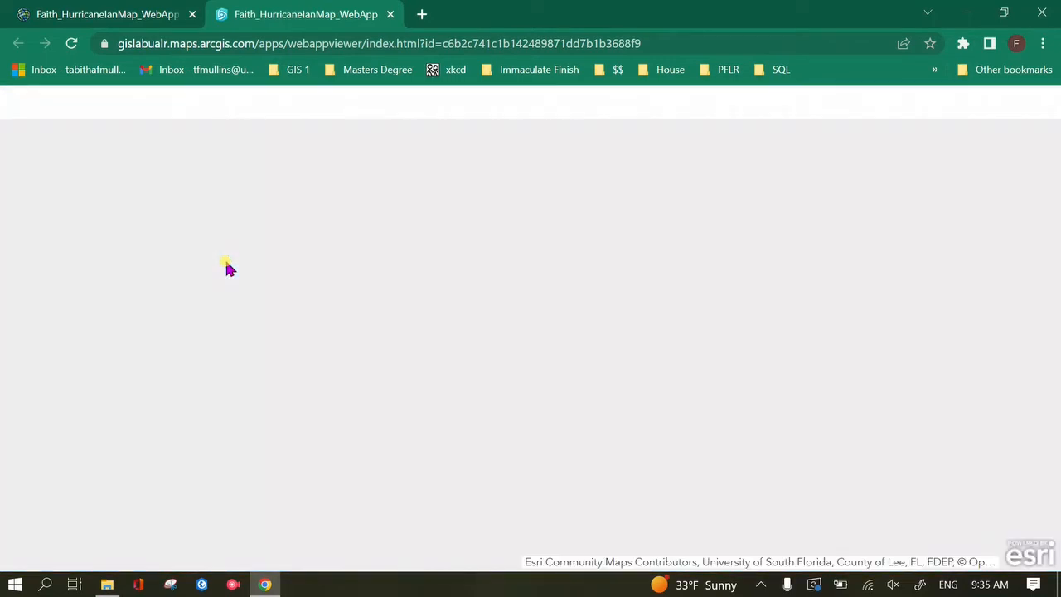
{"action": "left_click", "coordinate": [281, 35]}
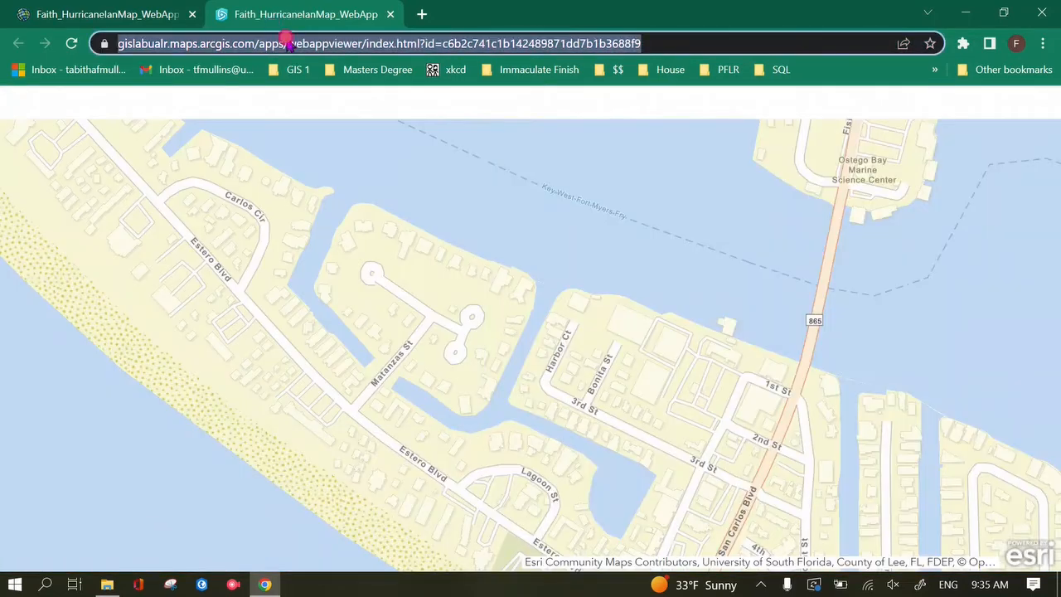
{"action": "right_click", "coordinate": [326, 50]}
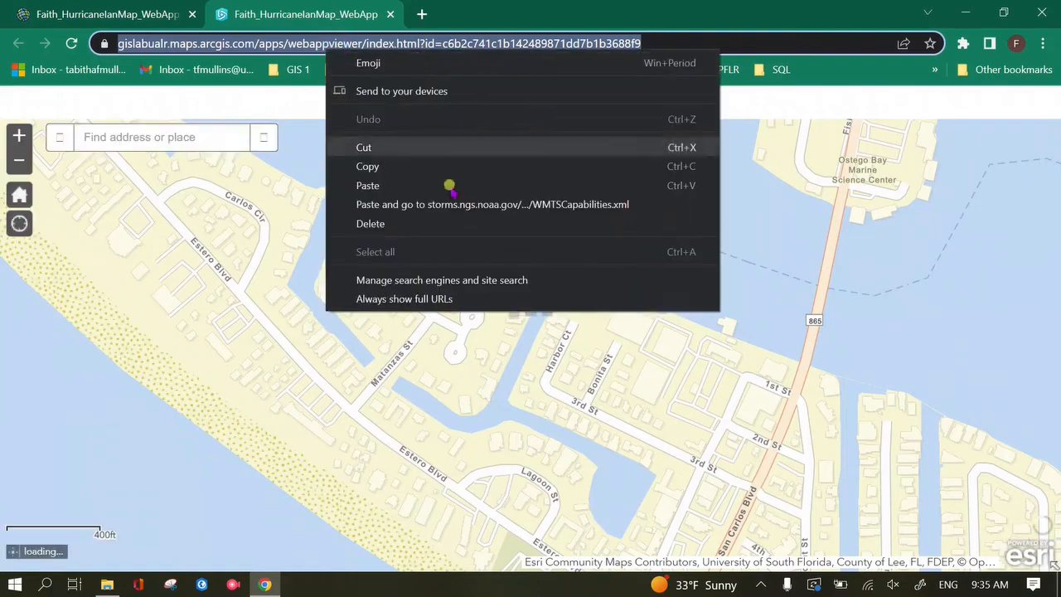
{"action": "left_click", "coordinate": [204, 515]}
Step: Pan along the beachfront and Estero Blvd, then show the Standing/Destroyed legend
{"action": "left_click_drag", "start_coordinate": [379, 327], "coordinate": [428, 397]}
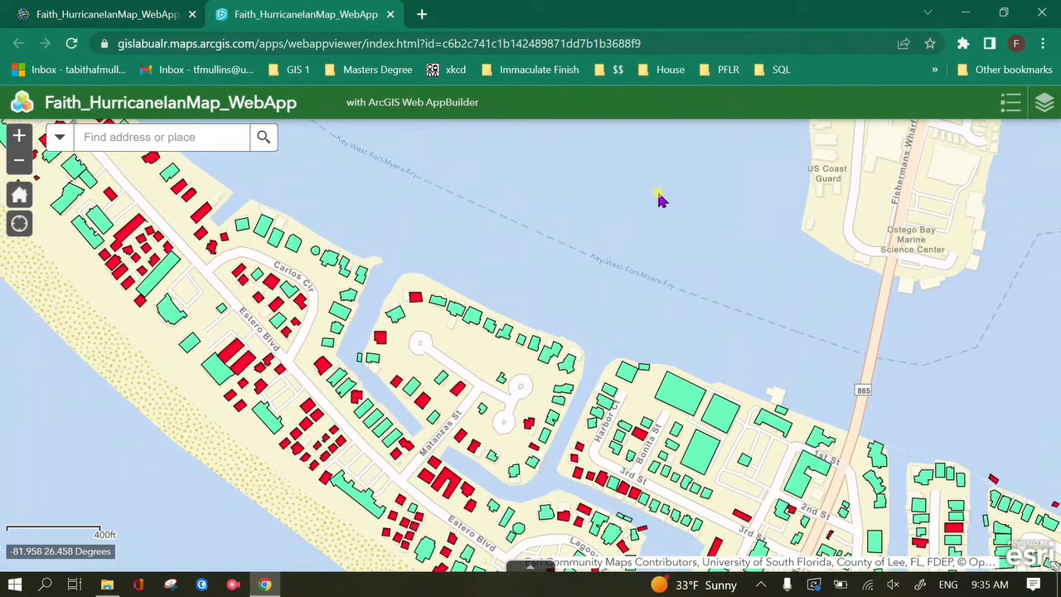
{"action": "left_click_drag", "start_coordinate": [495, 352], "coordinate": [541, 286]}
{"action": "left_click_drag", "start_coordinate": [265, 432], "coordinate": [443, 393]}
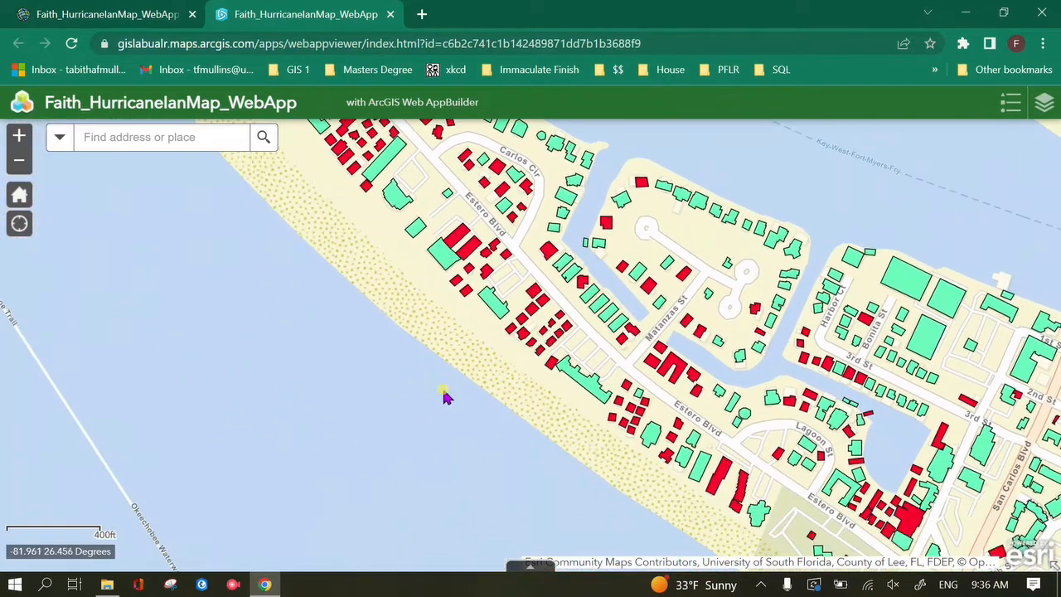
{"action": "left_click_drag", "start_coordinate": [562, 434], "coordinate": [561, 450]}
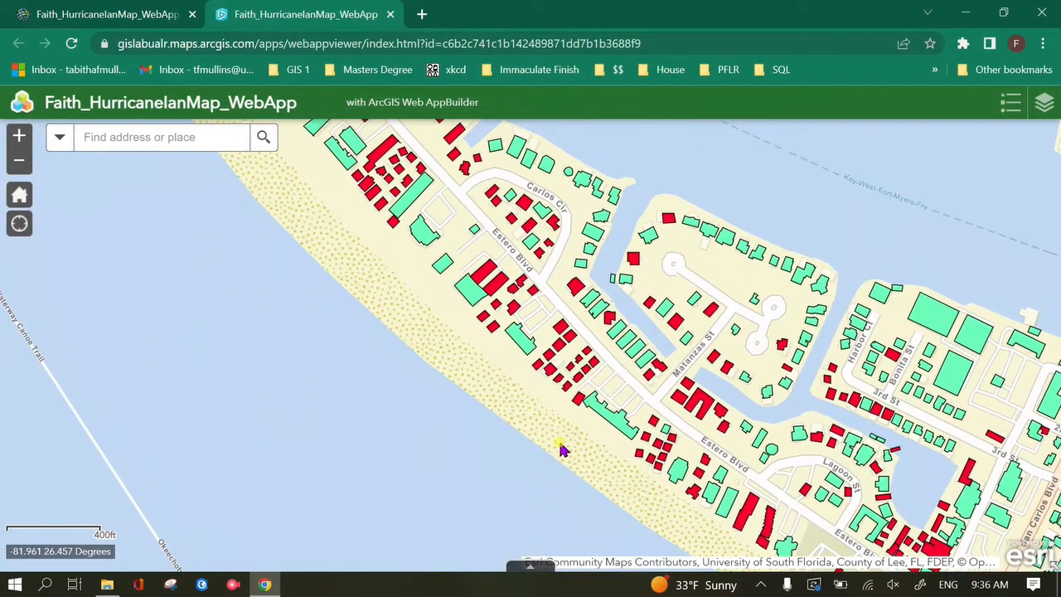
{"action": "left_click_drag", "start_coordinate": [543, 274], "coordinate": [516, 301]}
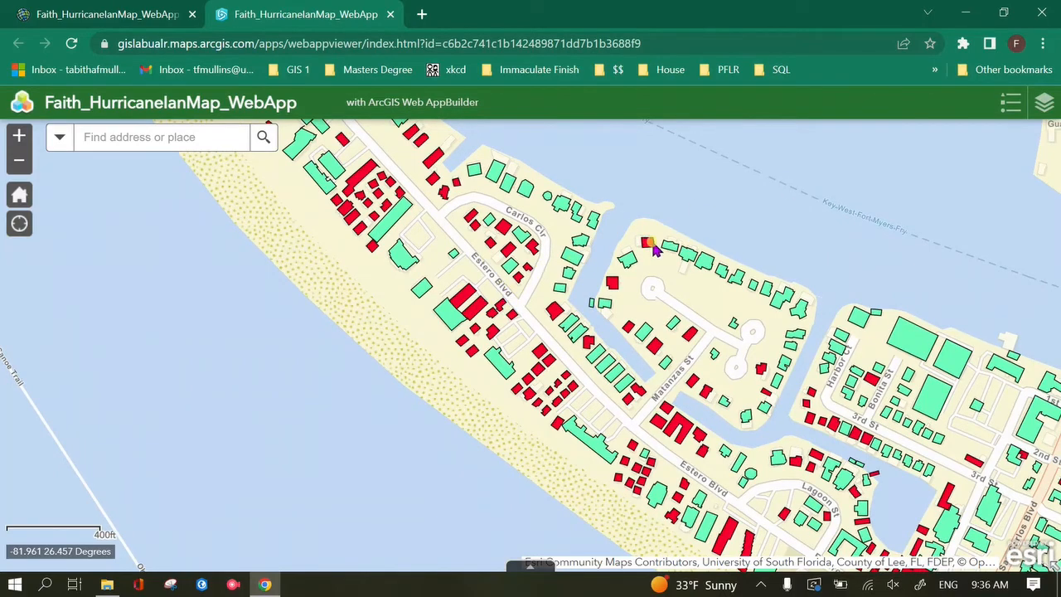
{"action": "left_click", "coordinate": [1010, 102]}
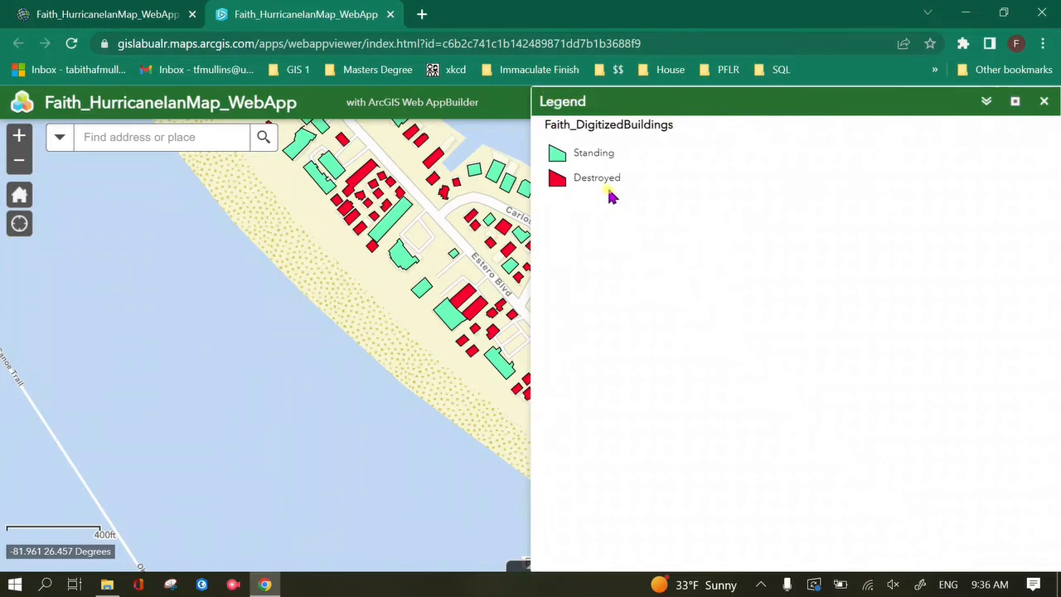
Step: Pan around the canal neighbourhood while opening and closing the building-damage legend
{"action": "left_click_drag", "start_coordinate": [447, 235], "coordinate": [238, 238]}
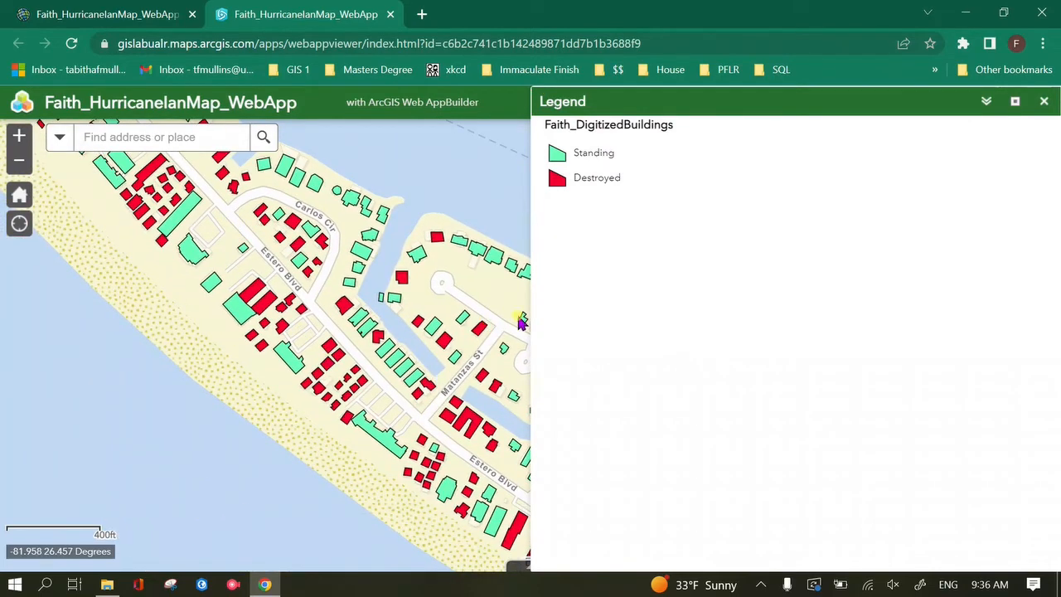
{"action": "left_click", "coordinate": [1046, 99]}
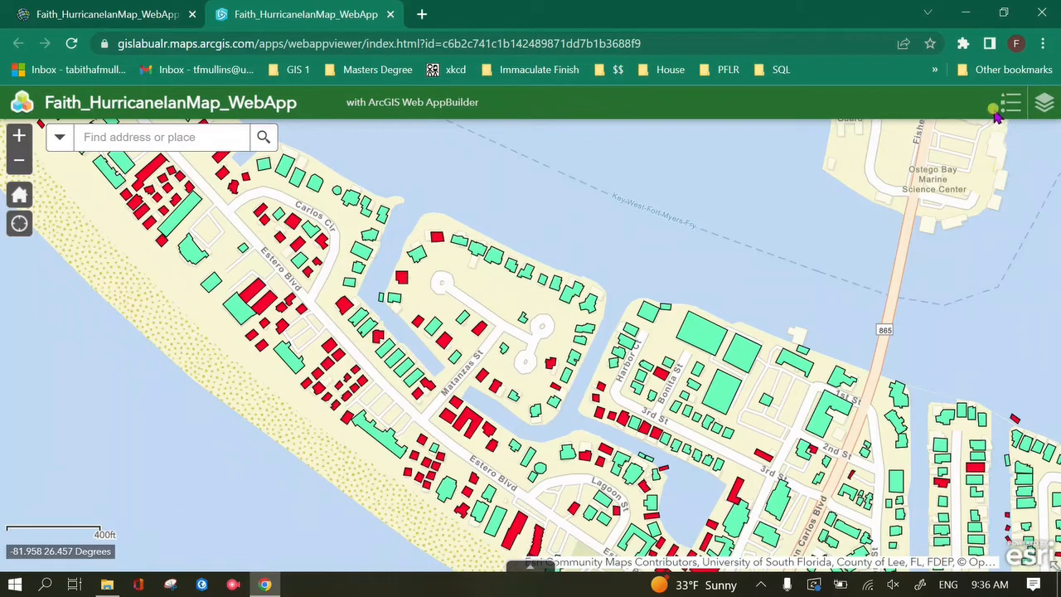
{"action": "left_click", "coordinate": [1009, 103]}
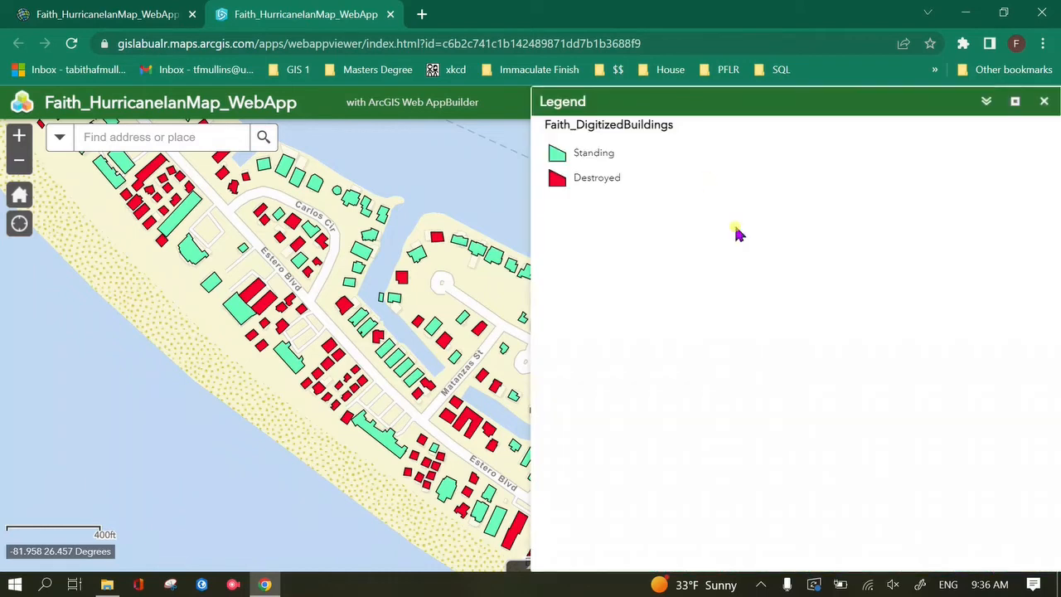
{"action": "left_click", "coordinate": [1044, 103]}
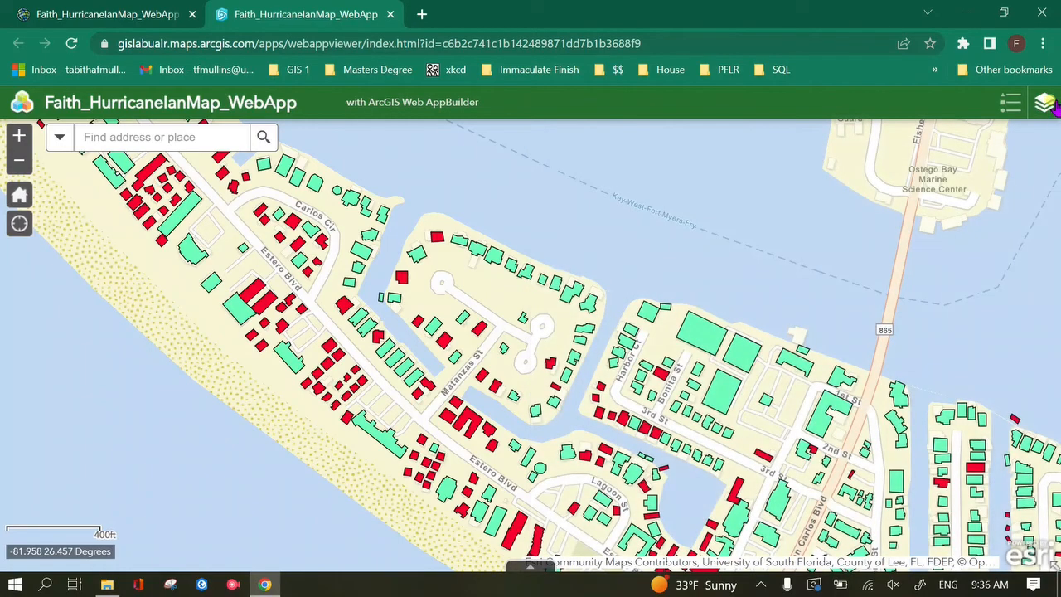
{"action": "left_click_drag", "start_coordinate": [678, 364], "coordinate": [714, 290]}
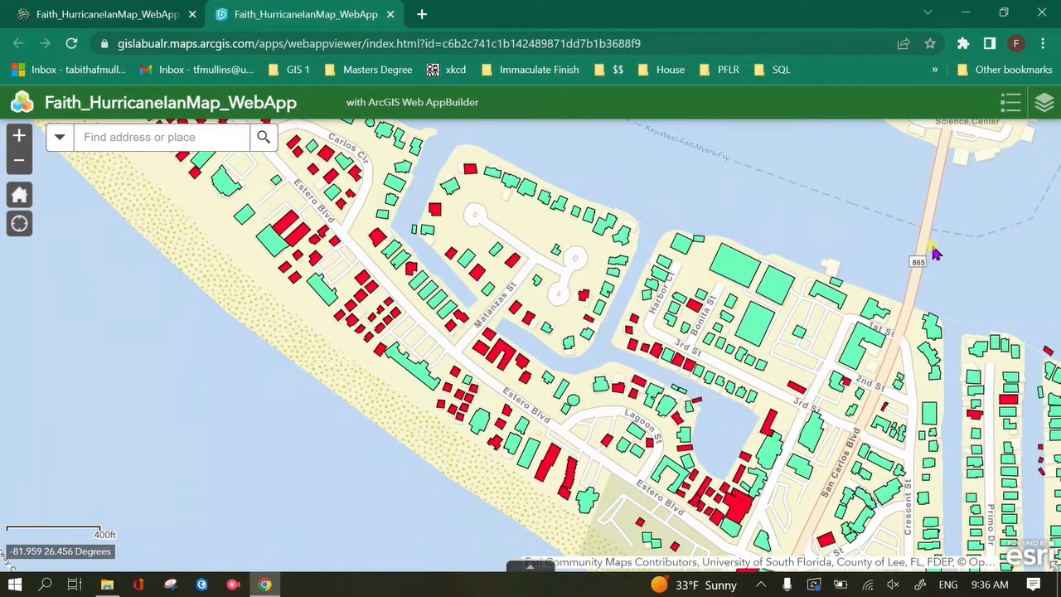
{"action": "left_click", "coordinate": [1009, 103]}
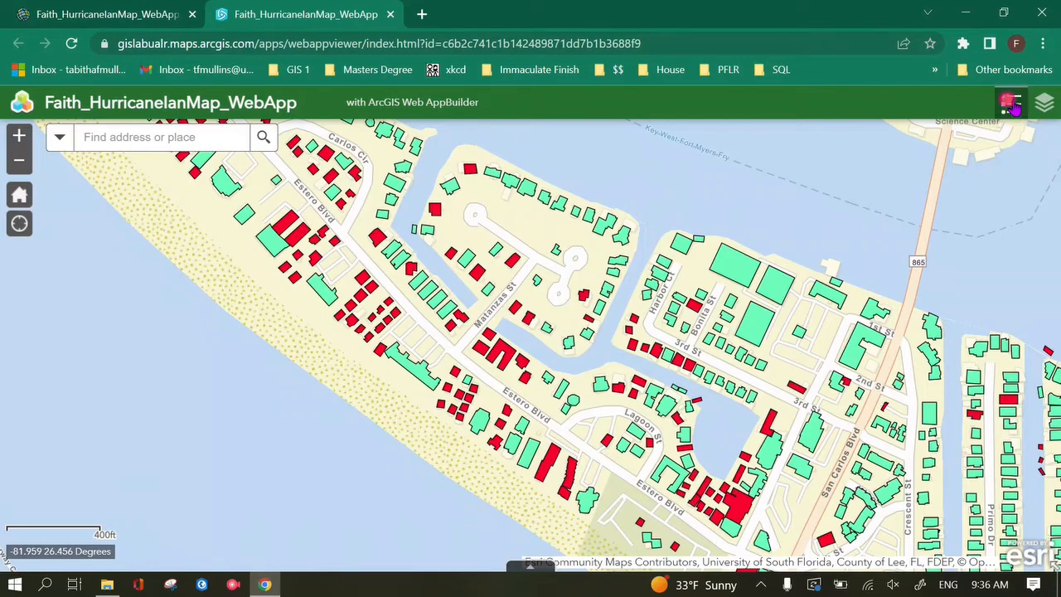
{"action": "left_click", "coordinate": [1043, 101]}
Step: Check Faith_DigitizedBuildings symbols in the Layer List, then return to the item page tab
{"action": "left_click", "coordinate": [1042, 101]}
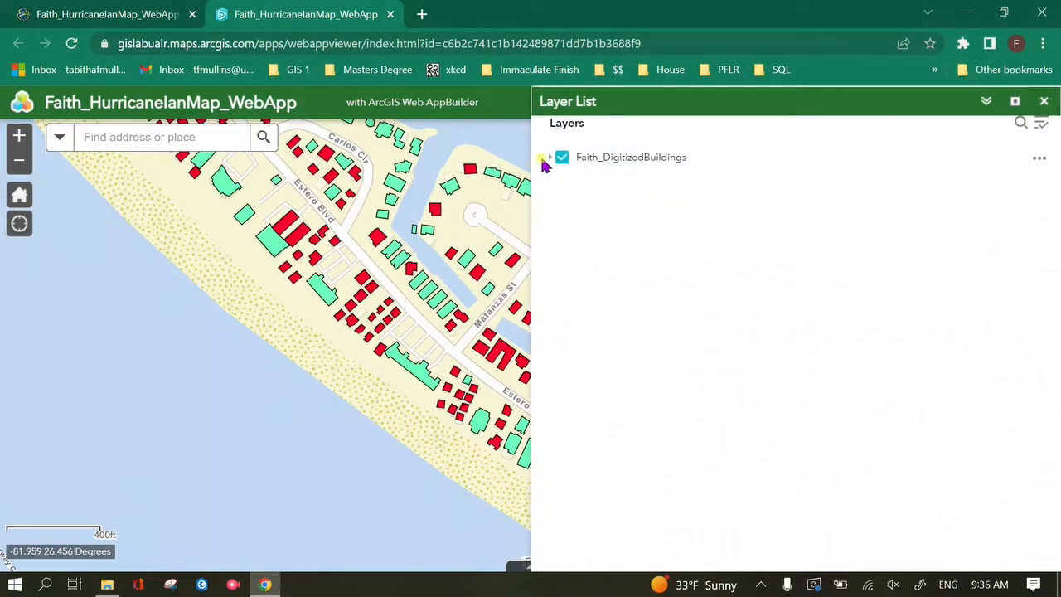
{"action": "left_click", "coordinate": [548, 158]}
{"action": "left_click", "coordinate": [1043, 102]}
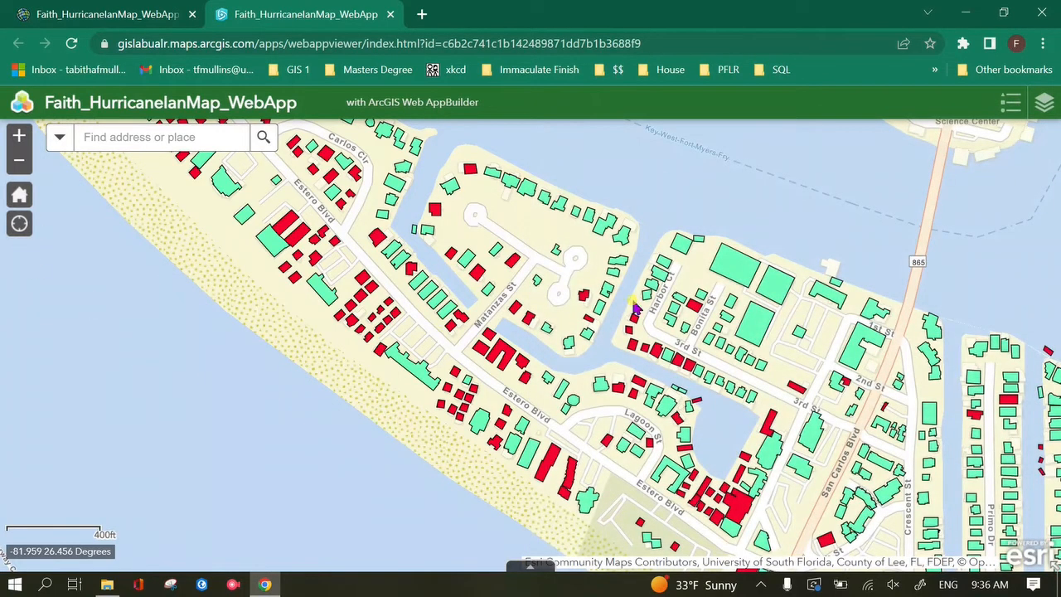
{"action": "left_click_drag", "start_coordinate": [521, 422], "coordinate": [545, 451]}
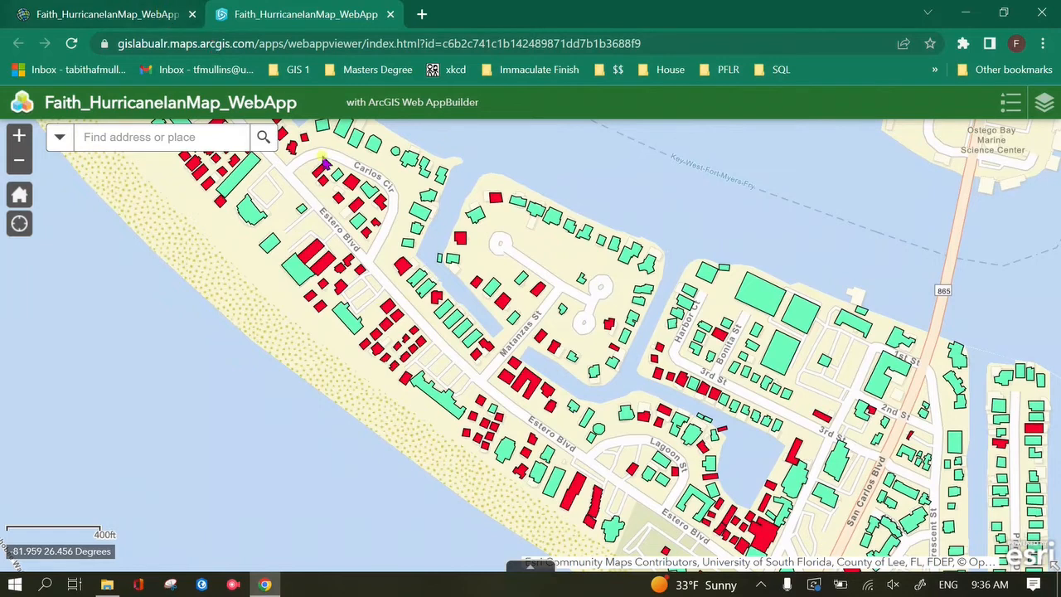
{"action": "left_click", "coordinate": [76, 21]}
Step: Close the live app tab, edit the app, scroll its Map settings, then show the Widget tab
{"action": "left_click", "coordinate": [389, 15]}
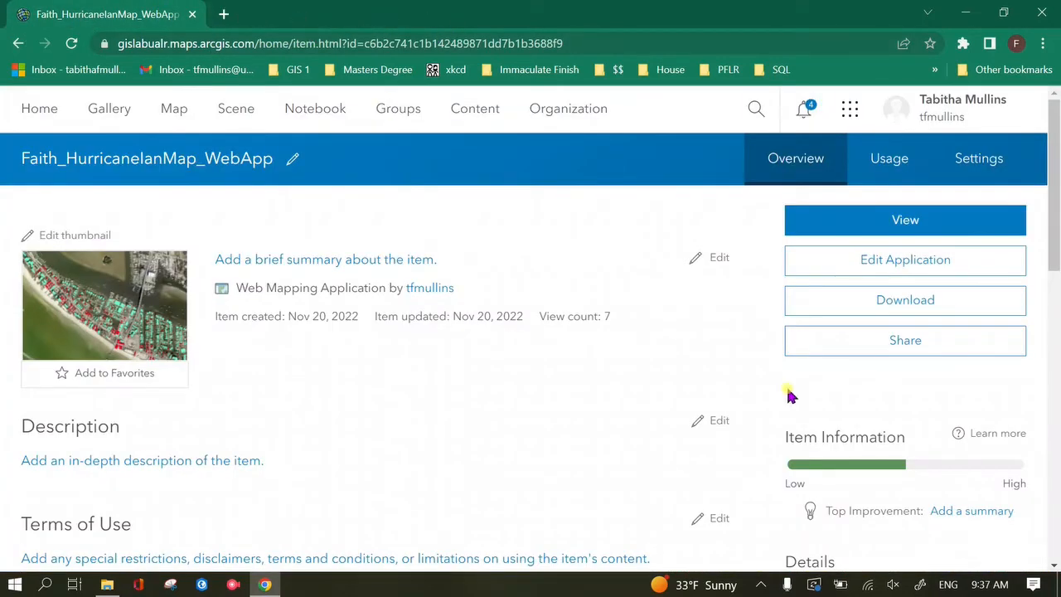
{"action": "left_click", "coordinate": [899, 262]}
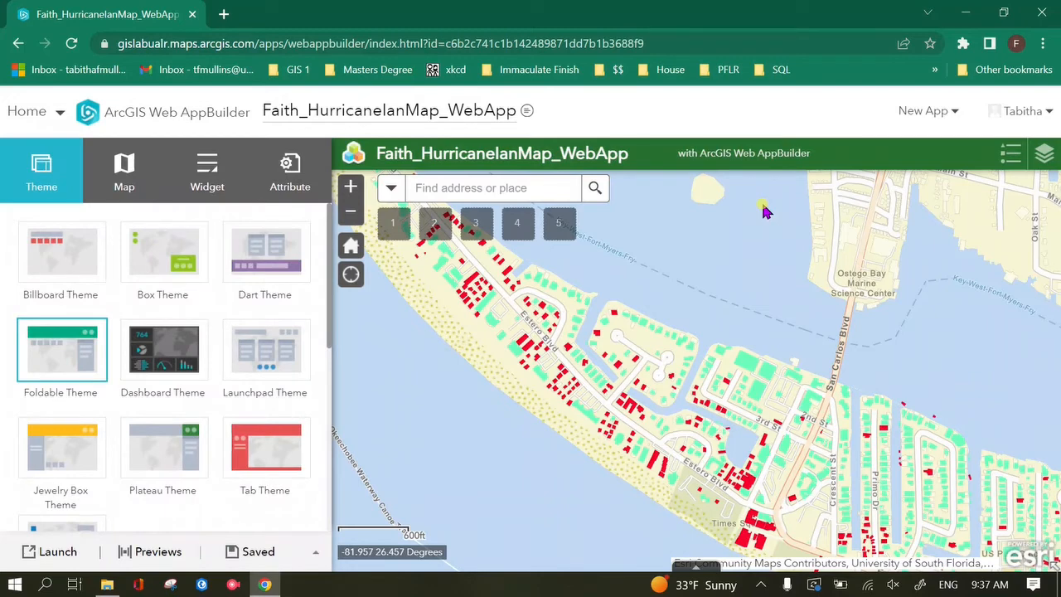
{"action": "left_click", "coordinate": [135, 197]}
{"action": "scroll", "coordinate": [296, 439], "scroll_direction": "down", "scroll_amount": 3}
{"action": "scroll", "coordinate": [276, 377], "scroll_direction": "up", "scroll_amount": 2}
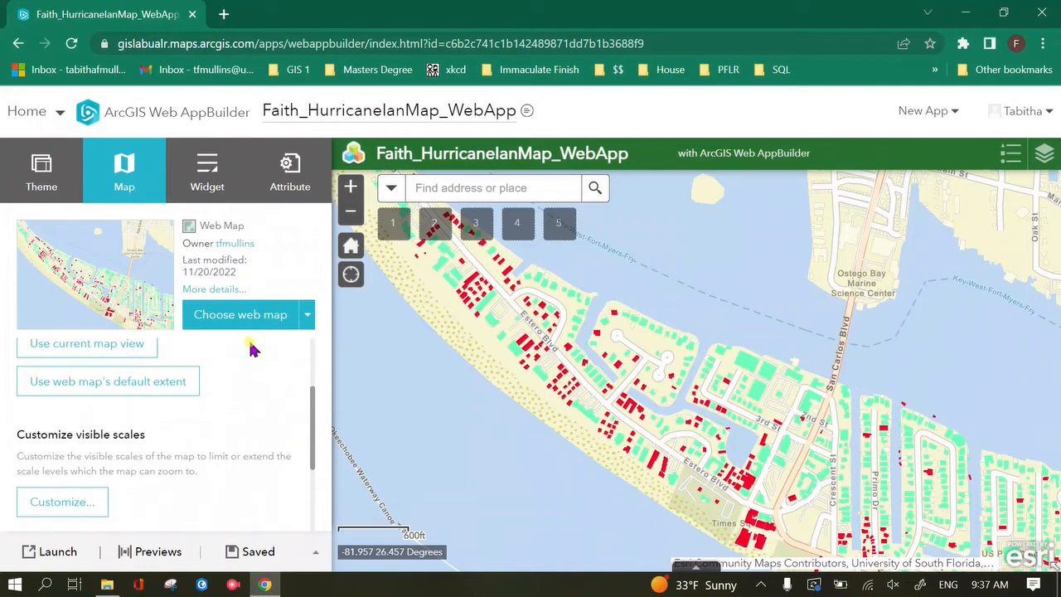
{"action": "scroll", "coordinate": [211, 411], "scroll_direction": "up", "scroll_amount": 2}
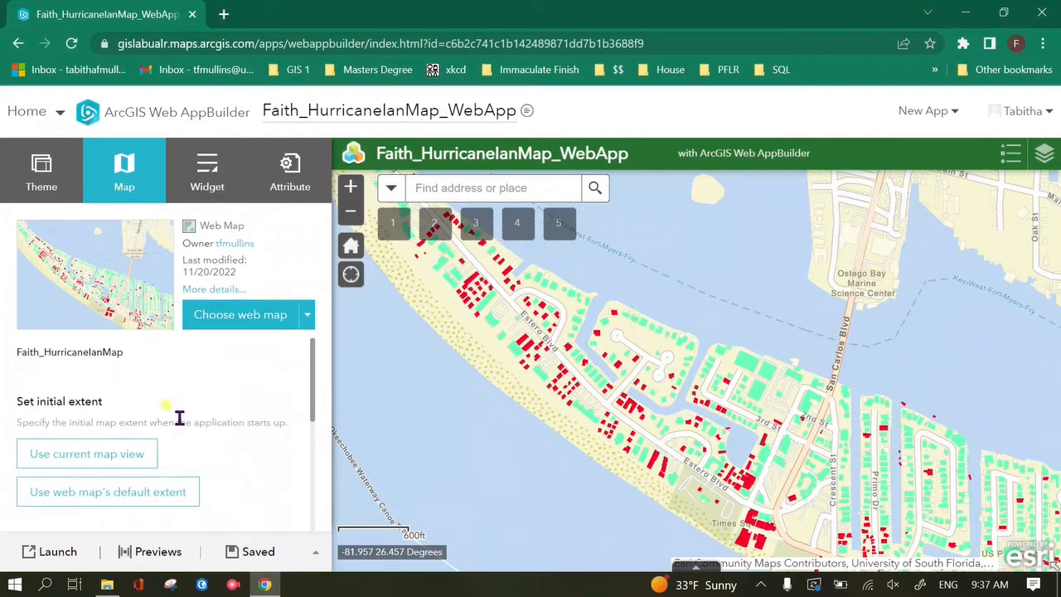
{"action": "scroll", "coordinate": [179, 418], "scroll_direction": "down", "scroll_amount": 4}
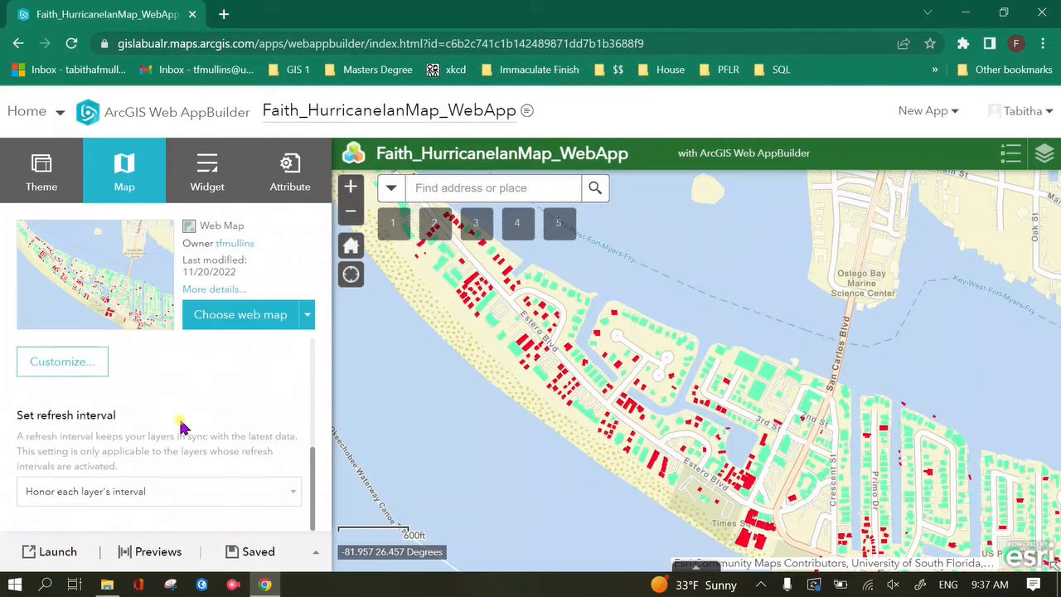
{"action": "scroll", "coordinate": [284, 420], "scroll_direction": "up", "scroll_amount": 3}
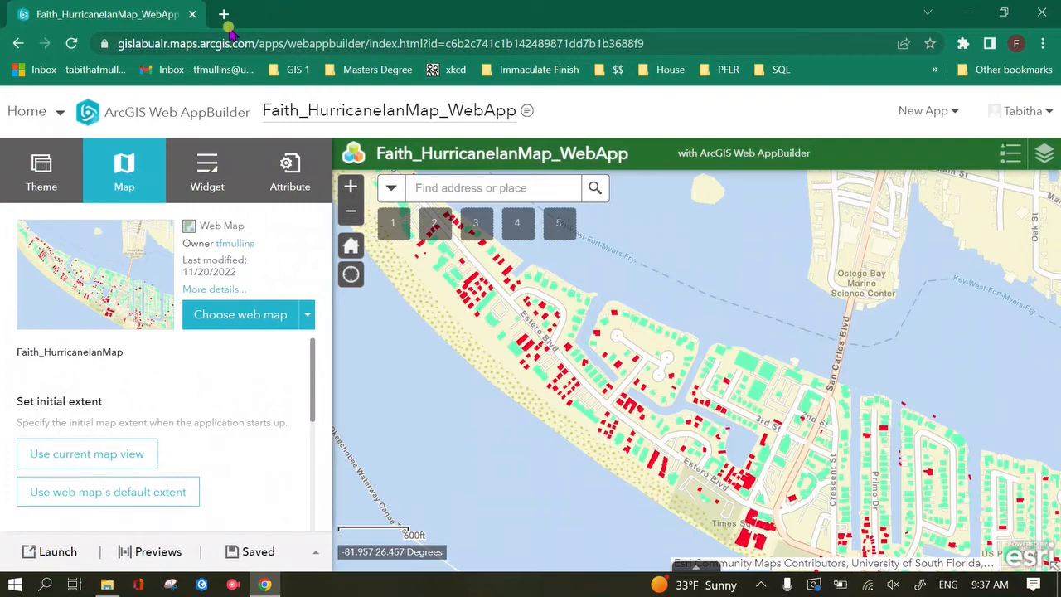
{"action": "left_click", "coordinate": [207, 170]}
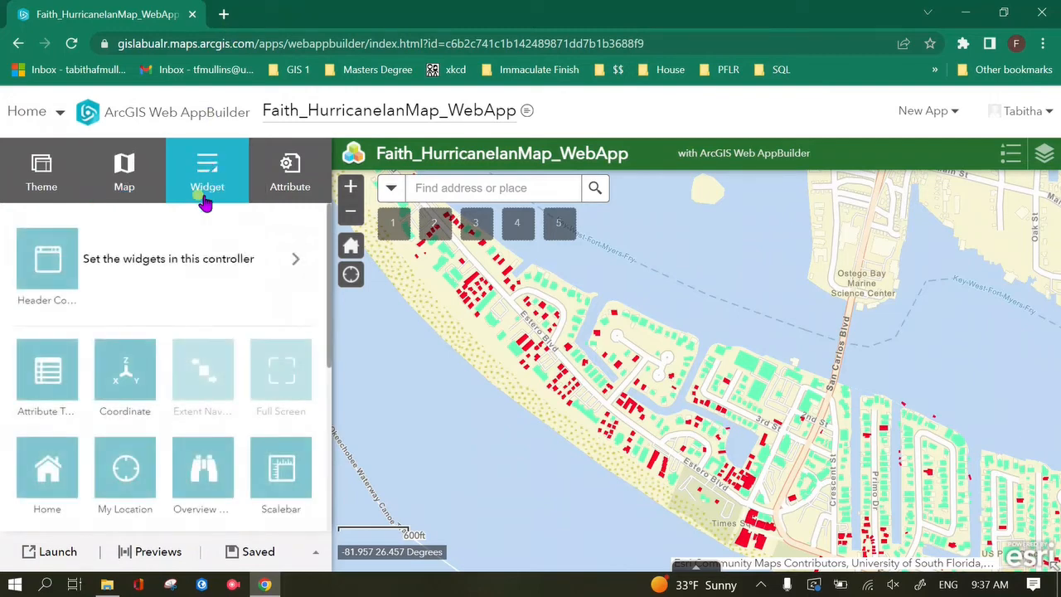
{"action": "left_click", "coordinate": [288, 186]}
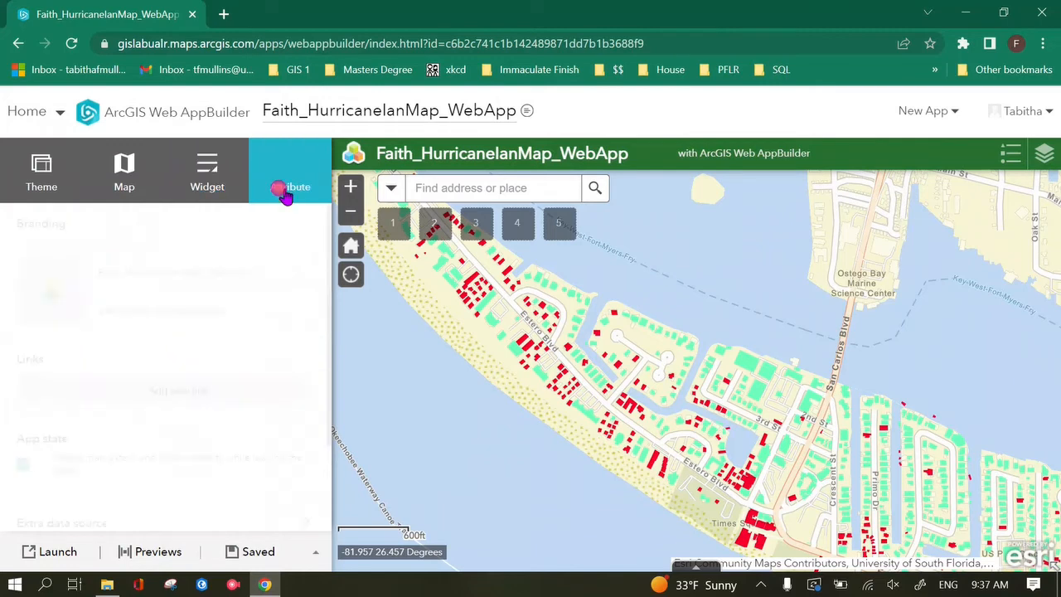
{"action": "scroll", "coordinate": [172, 300], "scroll_direction": "down", "scroll_amount": 3}
{"action": "scroll", "coordinate": [172, 300], "scroll_direction": "up", "scroll_amount": 3}
{"action": "left_click", "coordinate": [202, 187]}
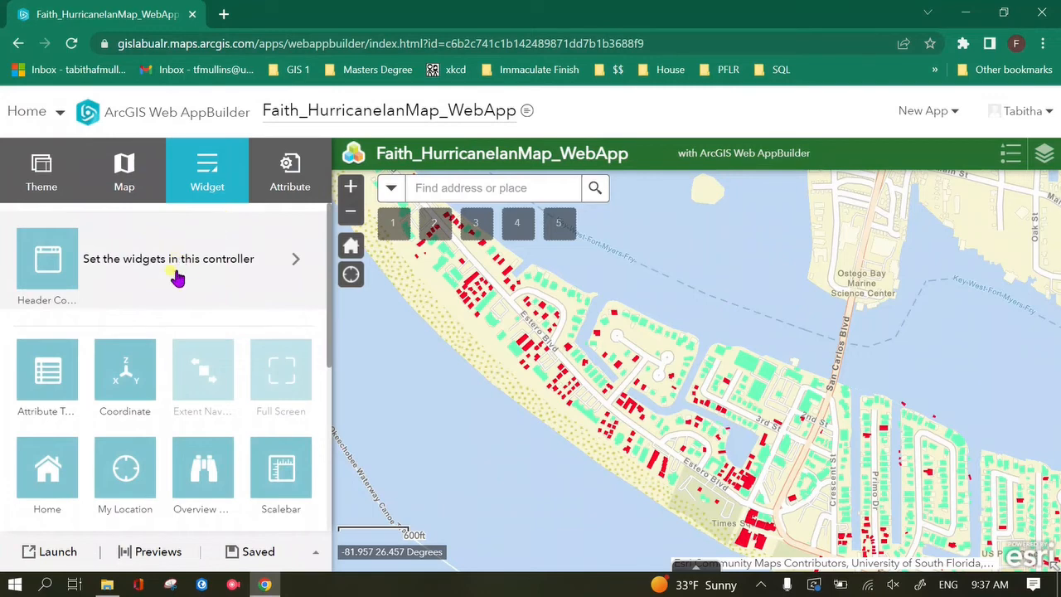
{"action": "scroll", "coordinate": [173, 277], "scroll_direction": "down", "scroll_amount": 3}
{"action": "scroll", "coordinate": [173, 276], "scroll_direction": "up", "scroll_amount": 1}
{"action": "left_click", "coordinate": [41, 254]}
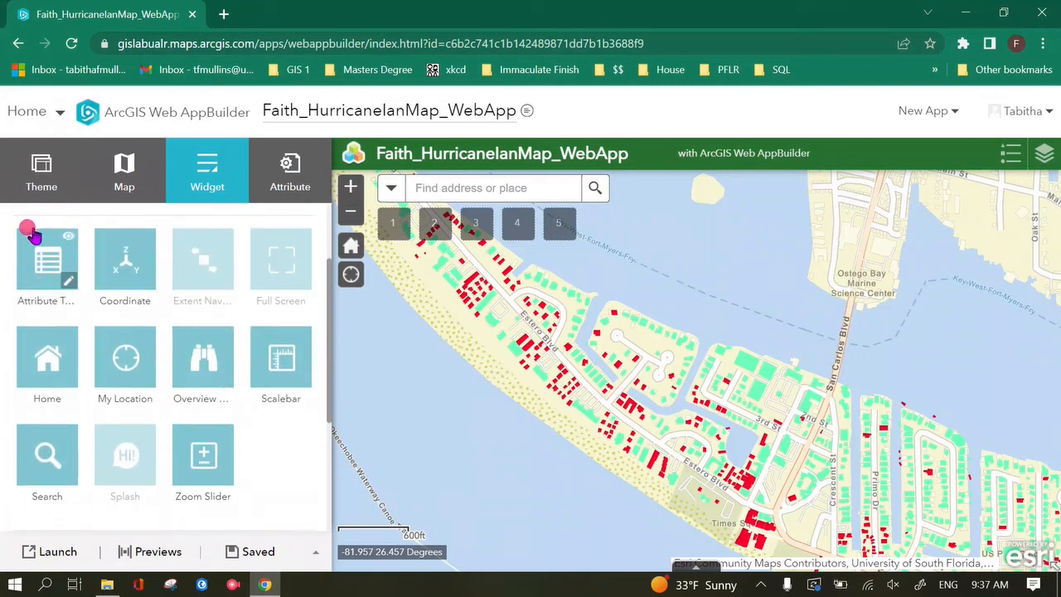
{"action": "scroll", "coordinate": [296, 449], "scroll_direction": "down", "scroll_amount": 1}
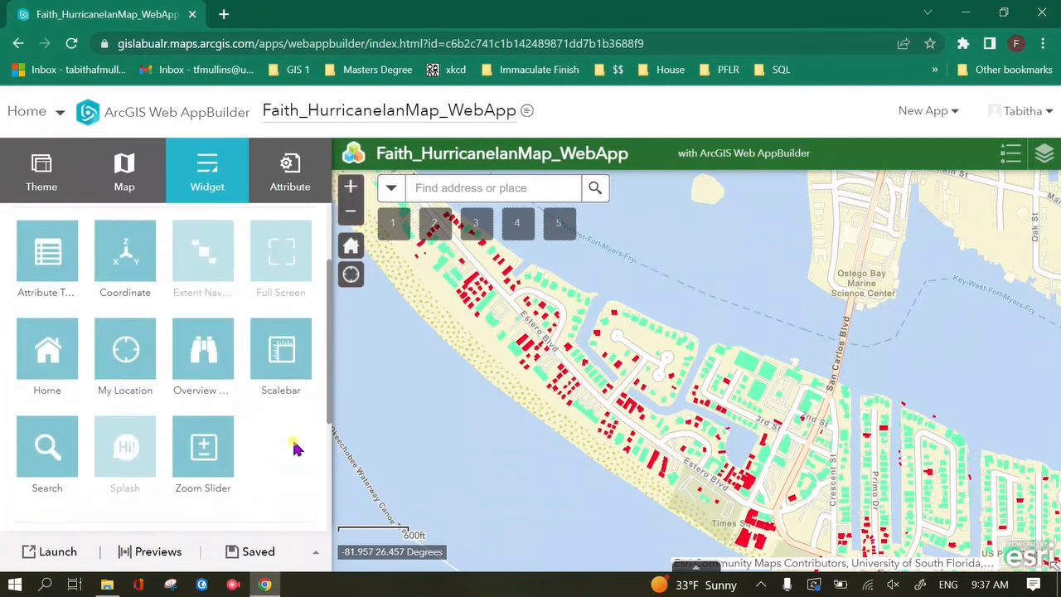
{"action": "scroll", "coordinate": [296, 449], "scroll_direction": "down", "scroll_amount": 3}
{"action": "scroll", "coordinate": [295, 449], "scroll_direction": "up", "scroll_amount": 5}
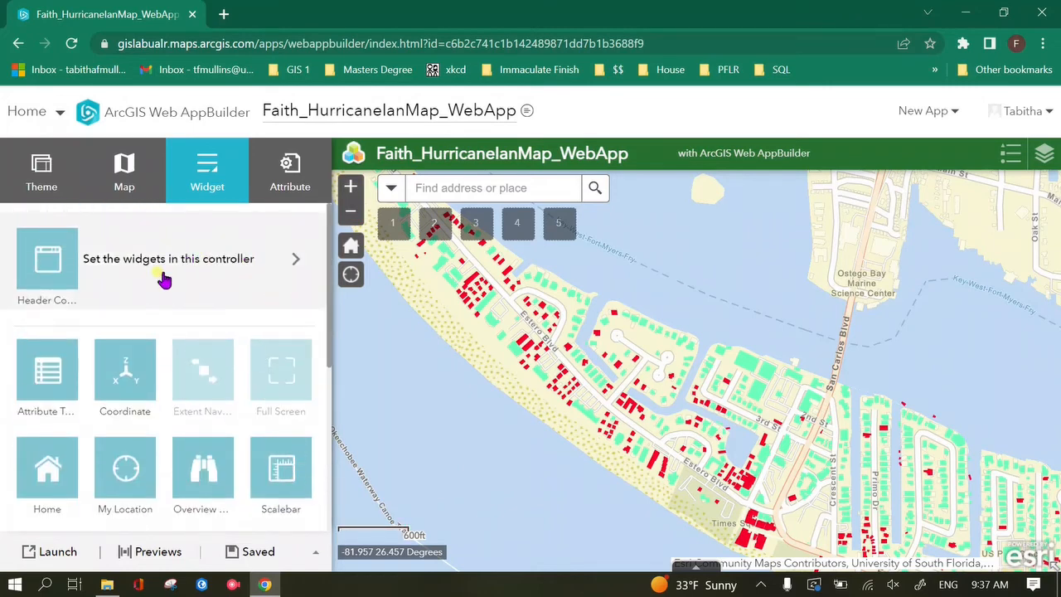
{"action": "left_click", "coordinate": [285, 264]}
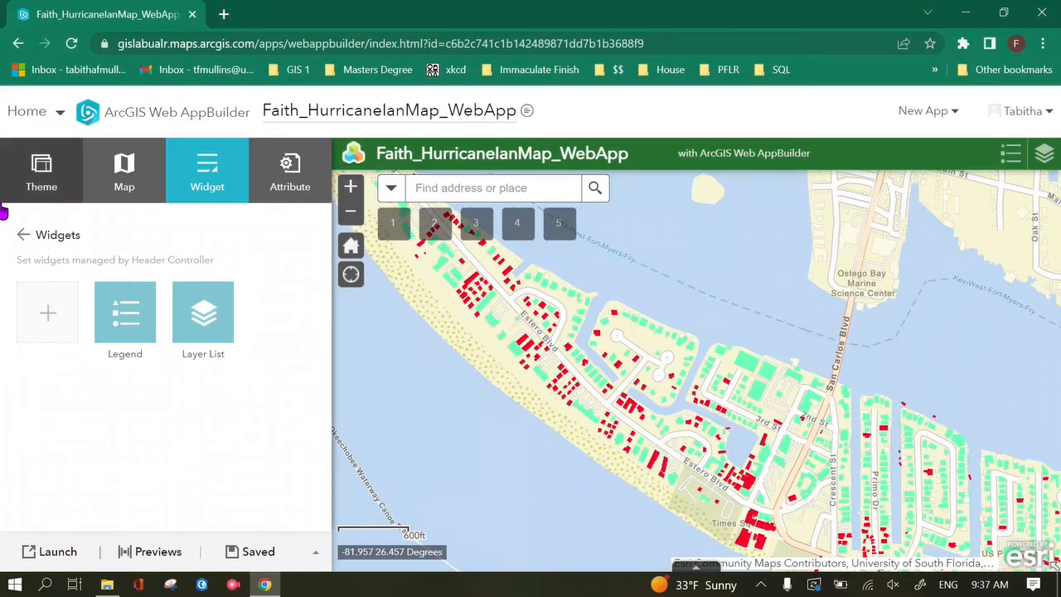
{"action": "left_click", "coordinate": [23, 235]}
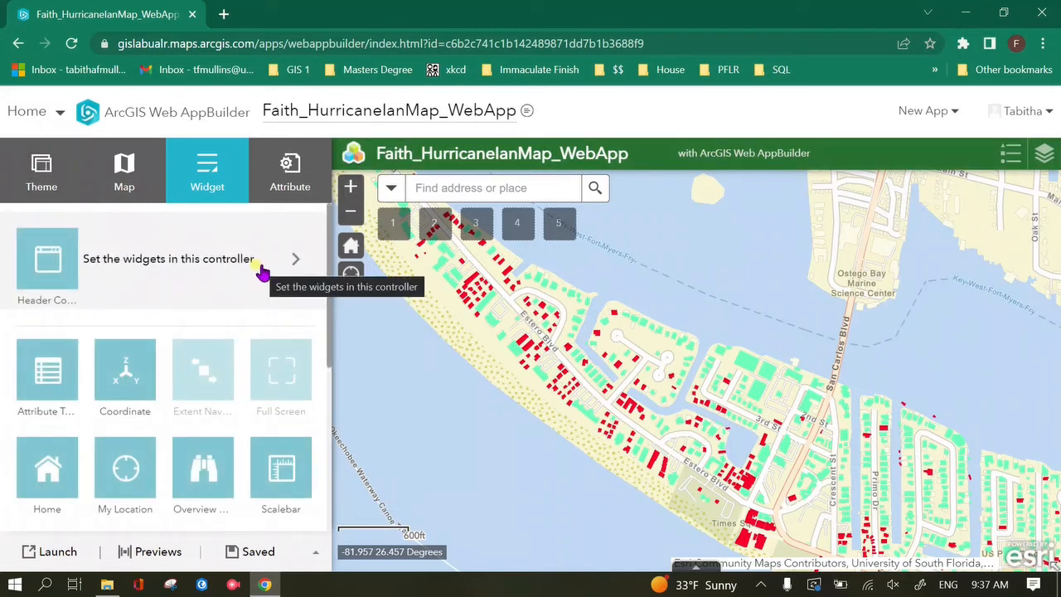
{"action": "left_click", "coordinate": [41, 170]}
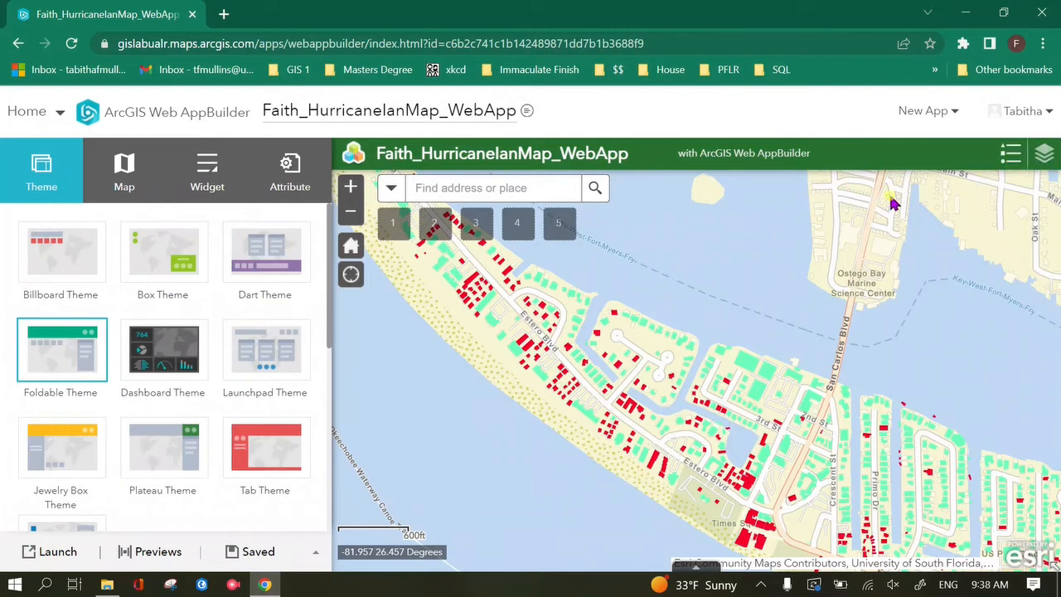
{"action": "left_click", "coordinate": [207, 186]}
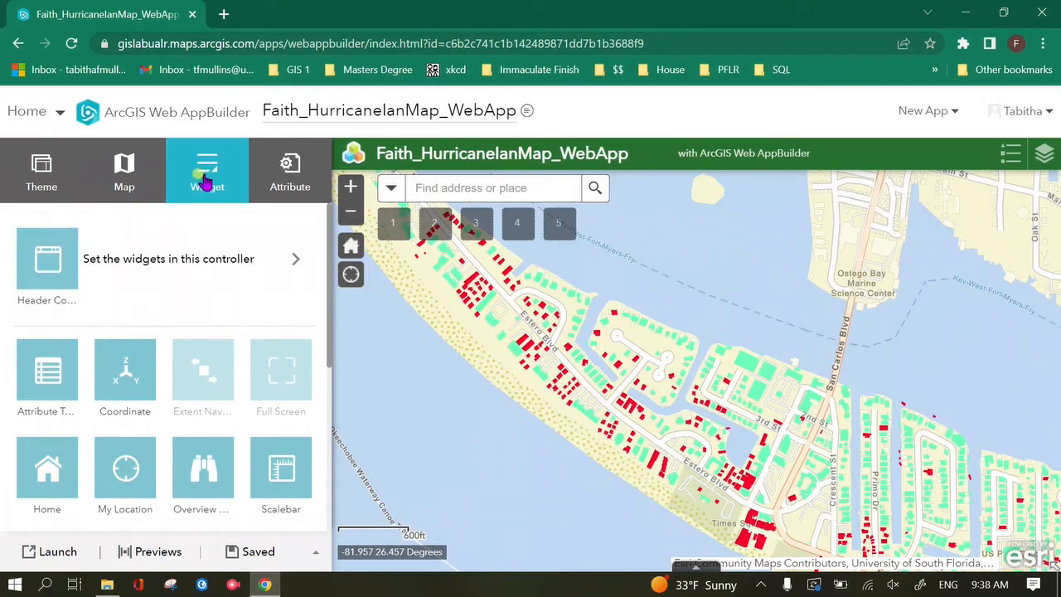
Step: Add a Layer List widget to the first empty widget slot
{"action": "scroll", "coordinate": [247, 238], "scroll_direction": "down", "scroll_amount": 4}
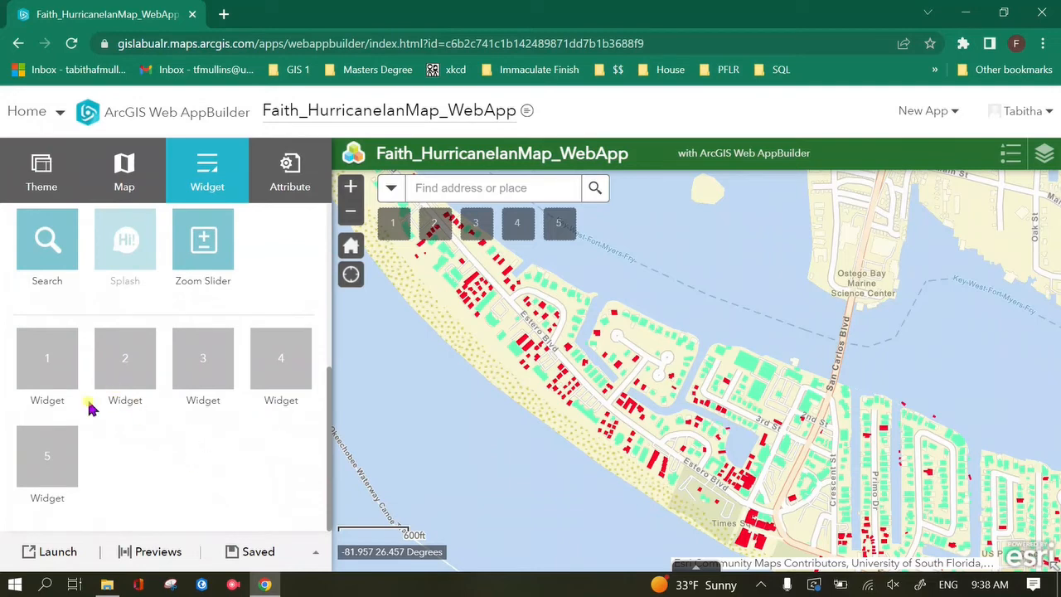
{"action": "scroll", "coordinate": [99, 406], "scroll_direction": "up", "scroll_amount": 5}
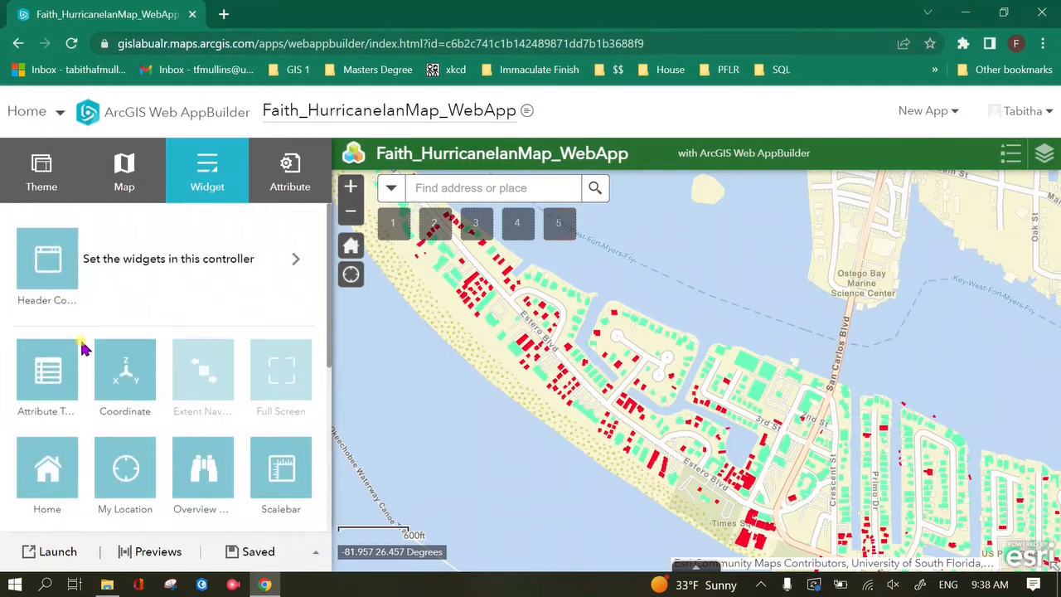
{"action": "left_click", "coordinate": [118, 334]}
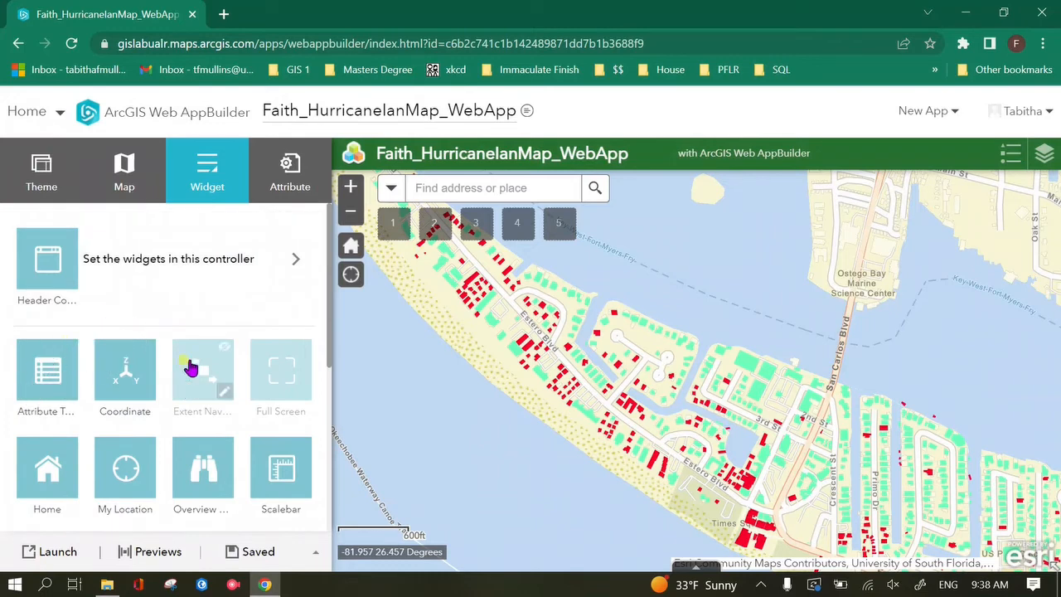
{"action": "scroll", "coordinate": [190, 367], "scroll_direction": "down", "scroll_amount": 5}
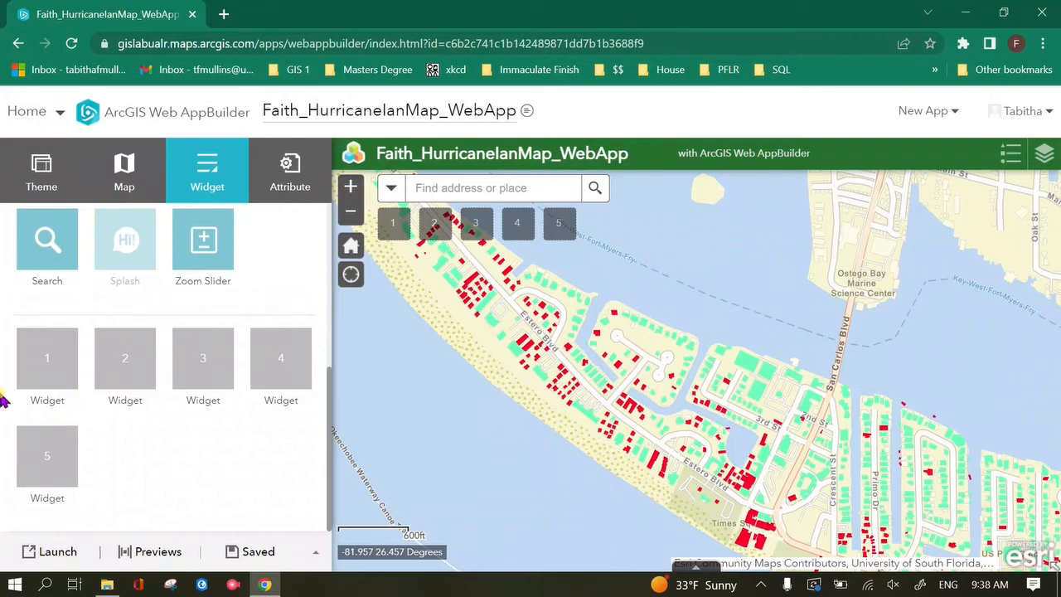
{"action": "left_click", "coordinate": [52, 358]}
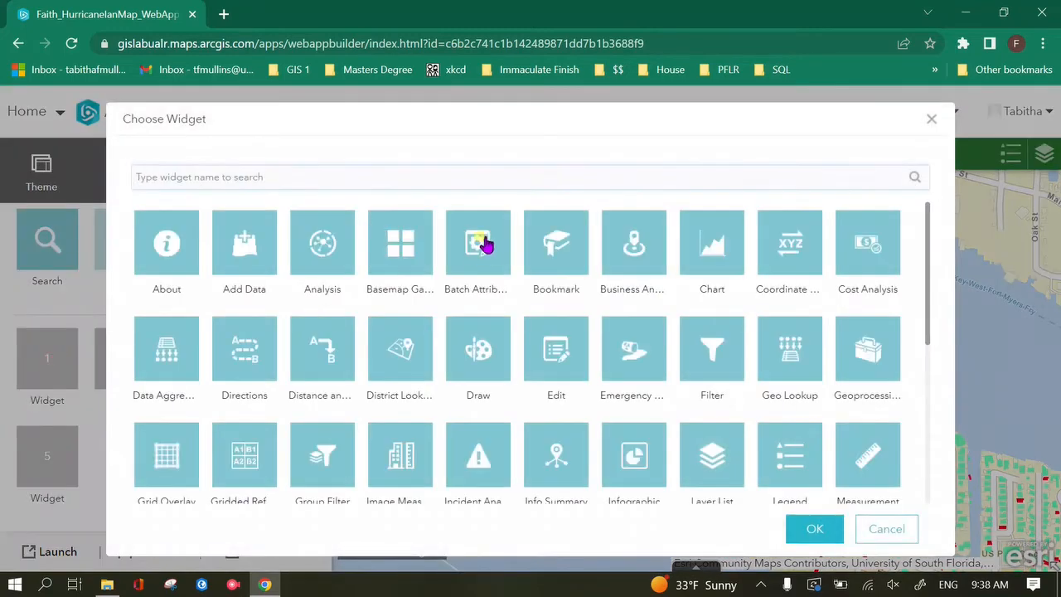
{"action": "scroll", "coordinate": [721, 303], "scroll_direction": "down", "scroll_amount": 5}
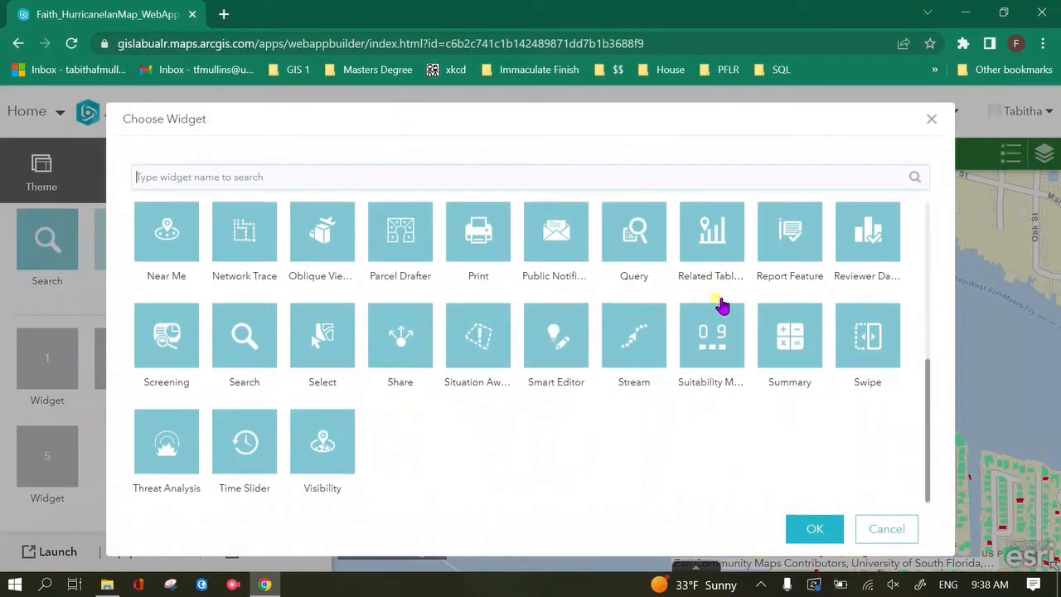
{"action": "scroll", "coordinate": [721, 305], "scroll_direction": "up", "scroll_amount": 5}
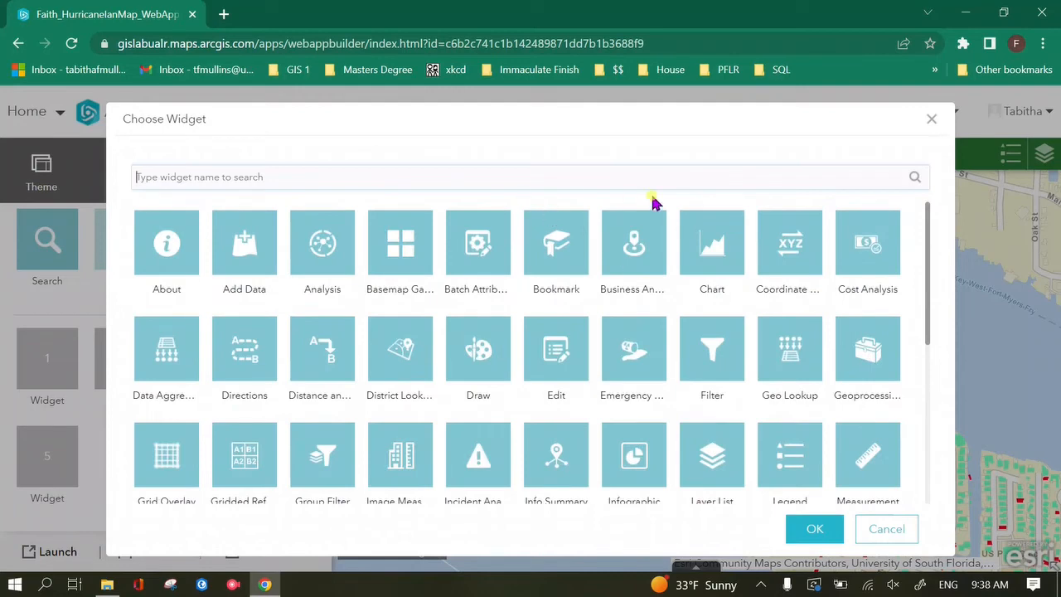
{"action": "left_click_drag", "start_coordinate": [929, 326], "coordinate": [836, 417]}
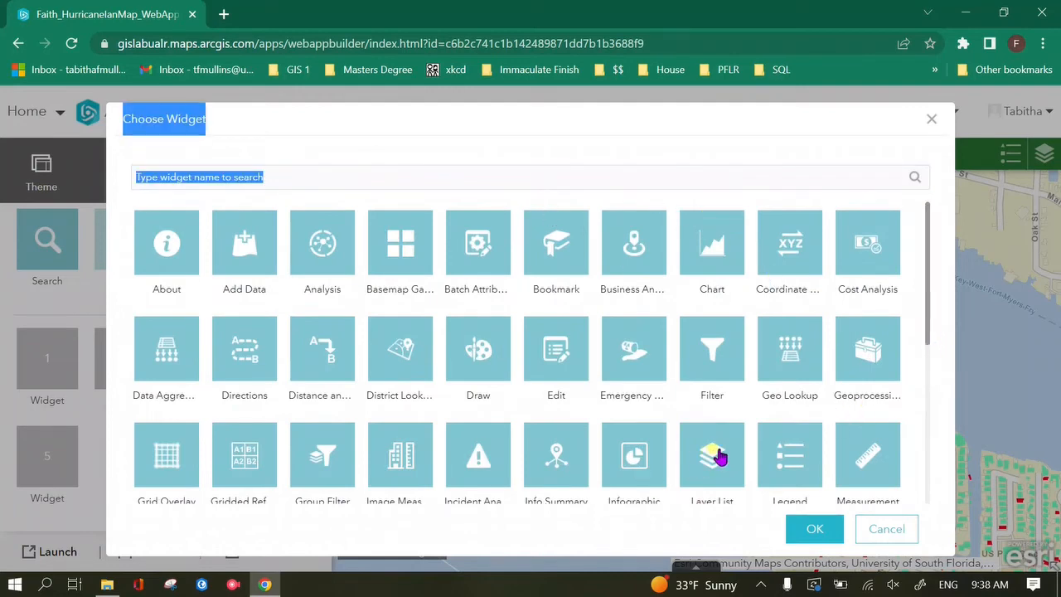
{"action": "scroll", "coordinate": [718, 452], "scroll_direction": "down", "scroll_amount": 3}
{"action": "scroll", "coordinate": [719, 455], "scroll_direction": "up", "scroll_amount": 1}
{"action": "scroll", "coordinate": [718, 454], "scroll_direction": "up", "scroll_amount": 1}
{"action": "left_click", "coordinate": [698, 364]}
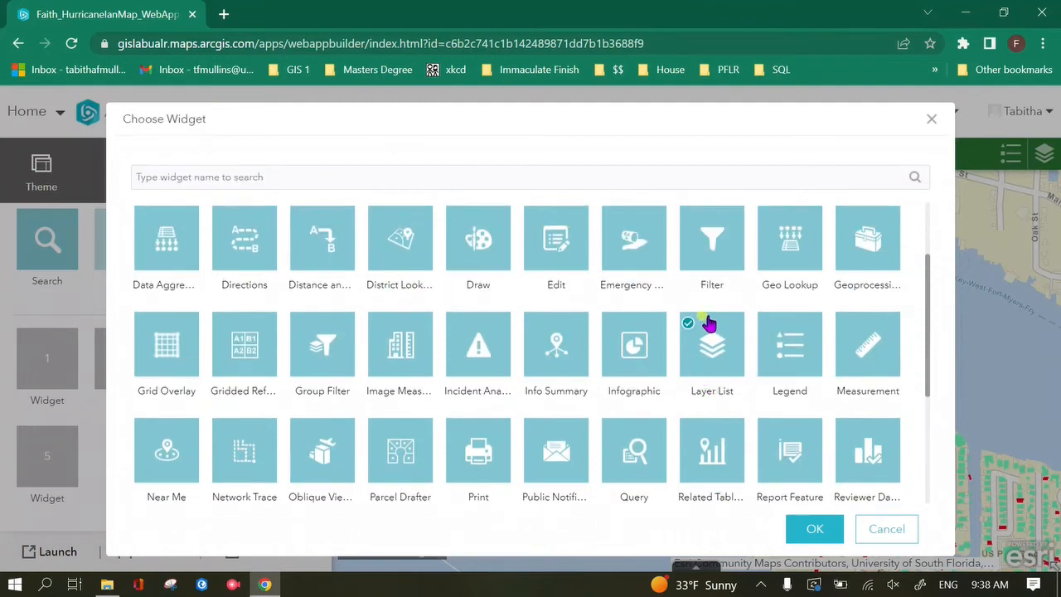
{"action": "left_click", "coordinate": [811, 534]}
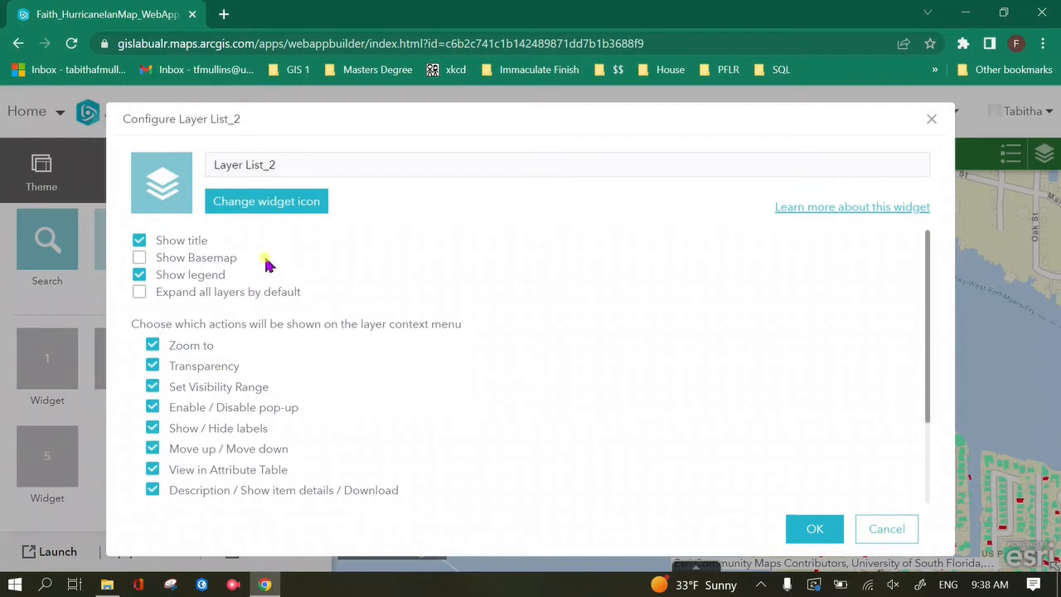
Step: Enable Show Basemap and Expand all layers in the Layer List settings and save them
{"action": "left_click", "coordinate": [138, 257]}
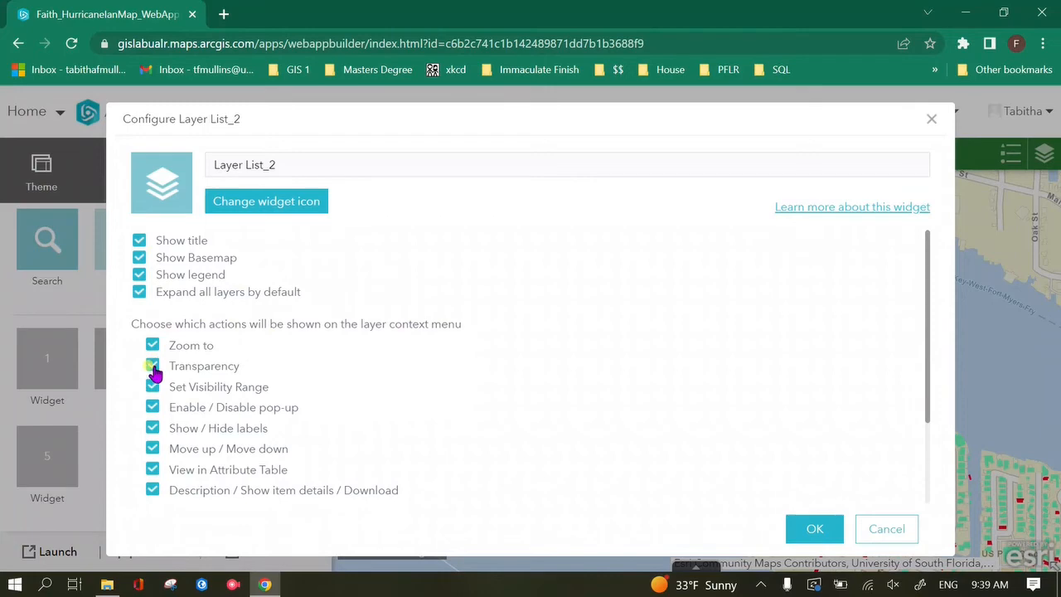
{"action": "left_click", "coordinate": [819, 527]}
{"action": "left_click", "coordinate": [131, 365]}
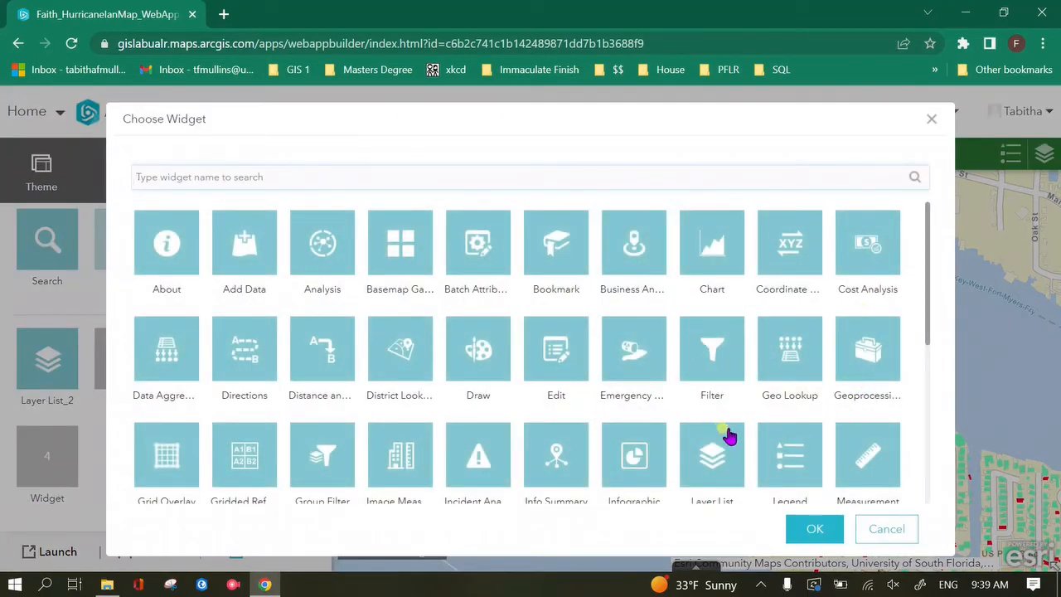
Step: Add a Legend widget with Show basemap legends enabled
{"action": "left_click", "coordinate": [779, 455]}
{"action": "left_click", "coordinate": [815, 530]}
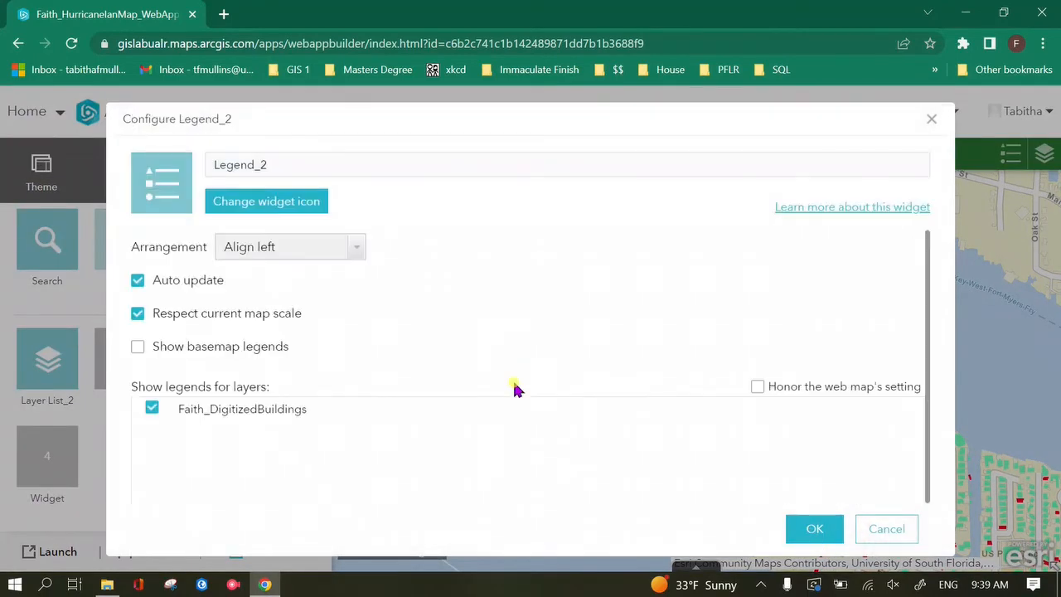
{"action": "left_click", "coordinate": [137, 347]}
{"action": "left_click", "coordinate": [812, 527]}
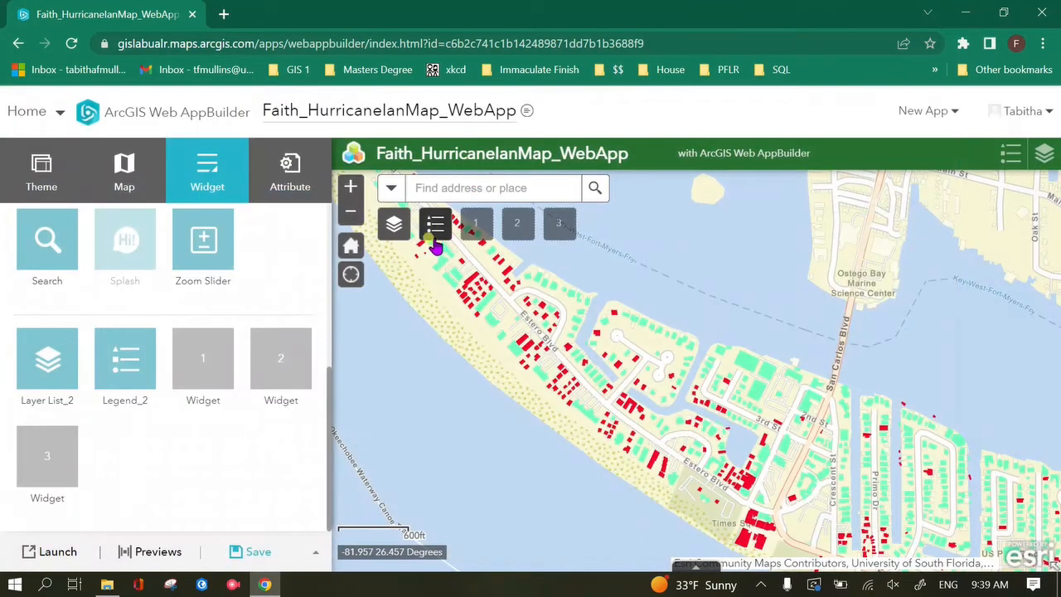
Step: Preview the legend and layer list showing standing and destroyed buildings, then choose Basemap Gallery
{"action": "left_click", "coordinate": [434, 237]}
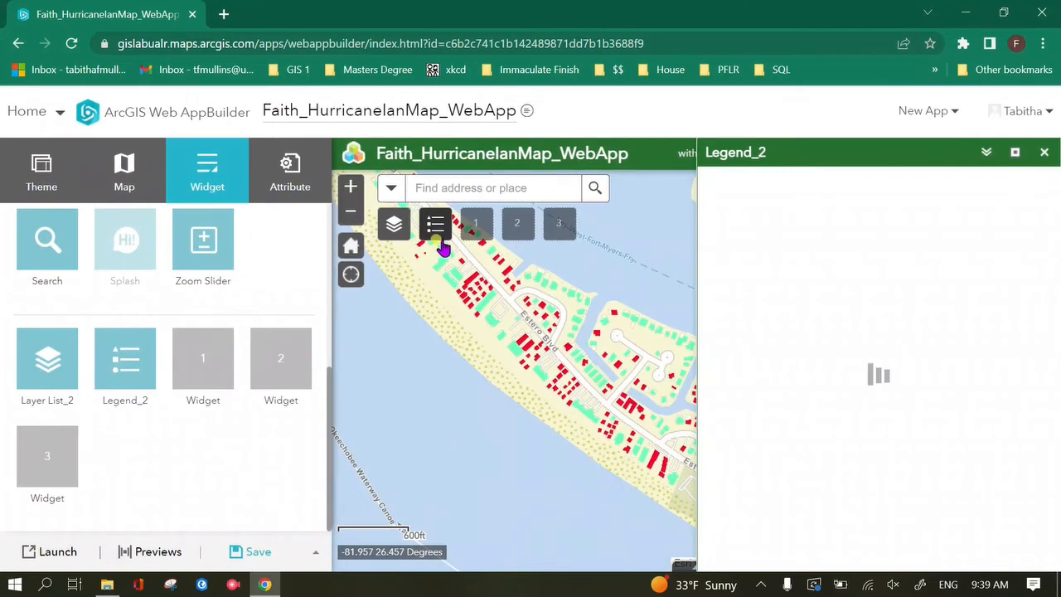
{"action": "left_click", "coordinate": [393, 223]}
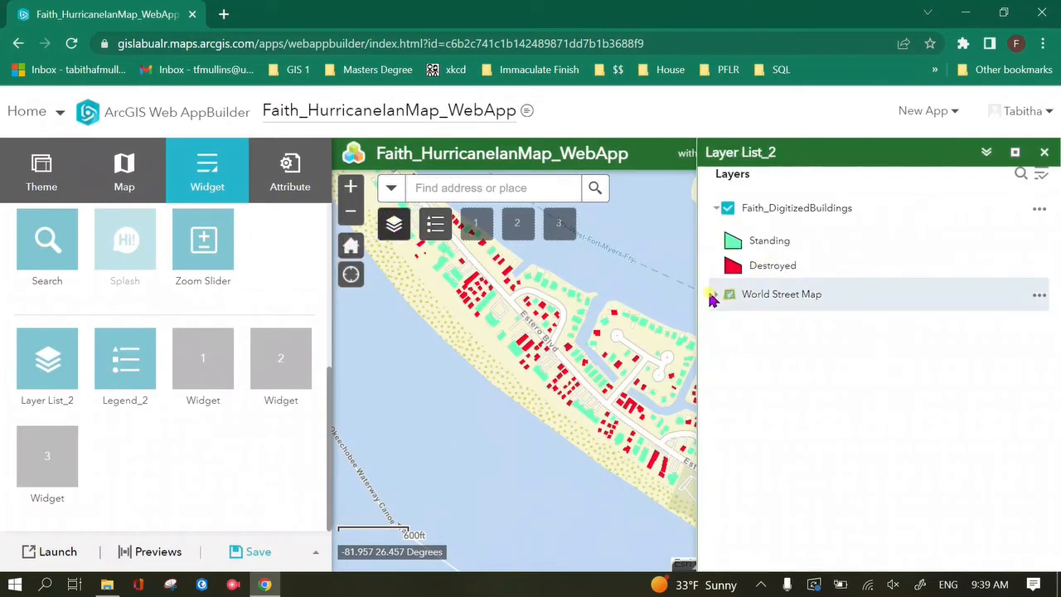
{"action": "left_click", "coordinate": [716, 295]}
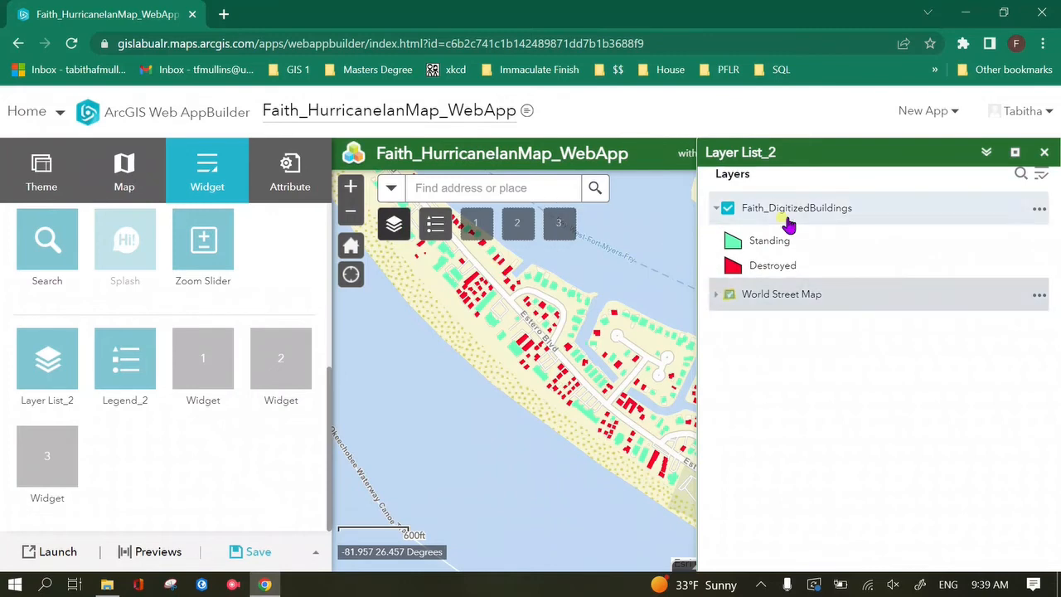
{"action": "left_click", "coordinate": [1043, 151]}
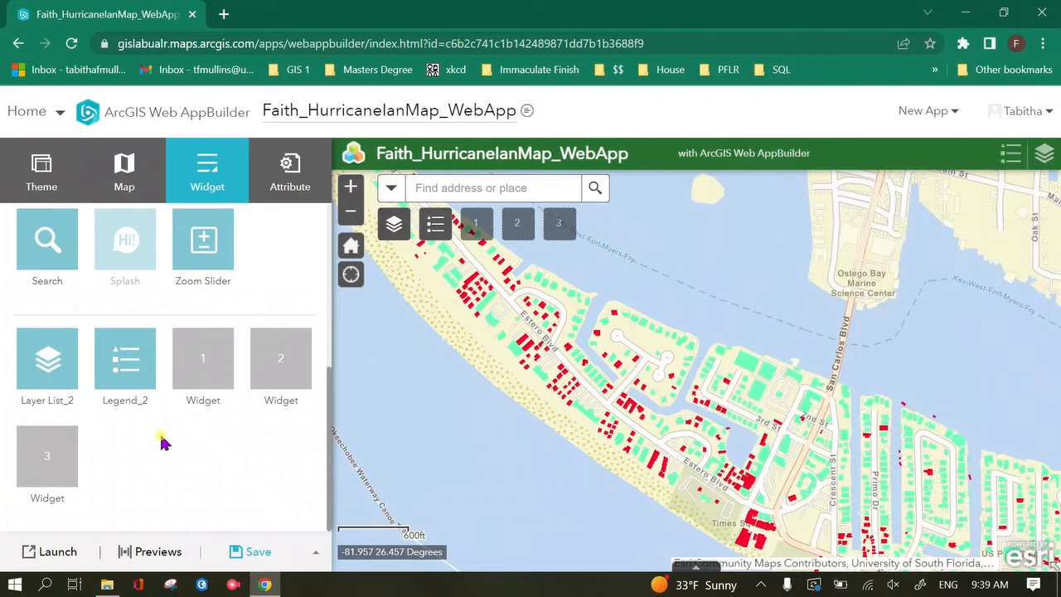
{"action": "left_click", "coordinate": [211, 365]}
{"action": "left_click", "coordinate": [398, 240]}
Step: Accept the Basemap Gallery widget with the organization's default basemaps
{"action": "left_click", "coordinate": [814, 529]}
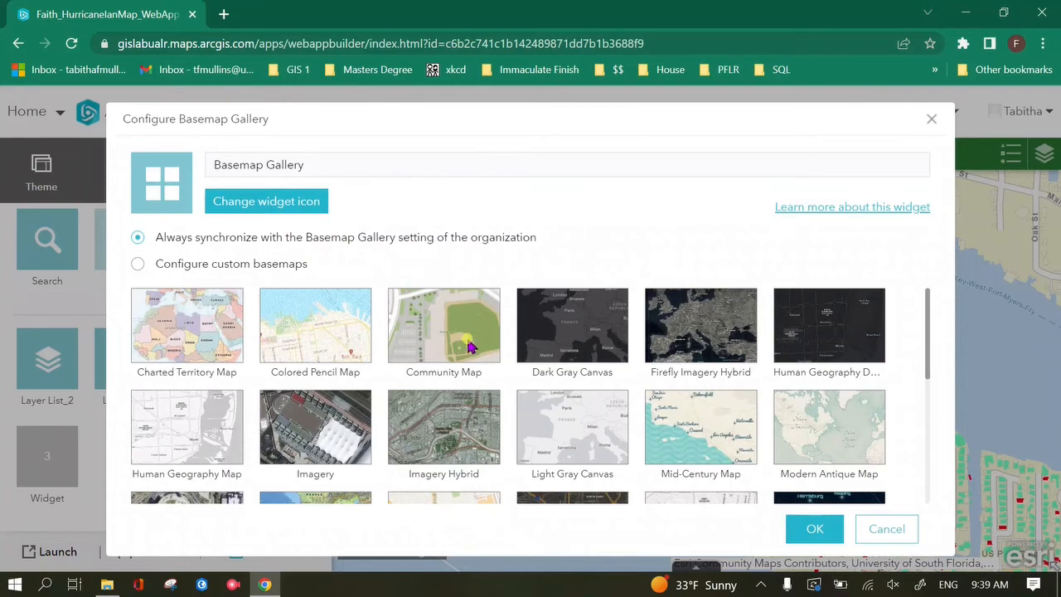
{"action": "scroll", "coordinate": [468, 346], "scroll_direction": "down", "scroll_amount": 5}
{"action": "scroll", "coordinate": [467, 350], "scroll_direction": "up", "scroll_amount": 5}
{"action": "left_click", "coordinate": [812, 528]}
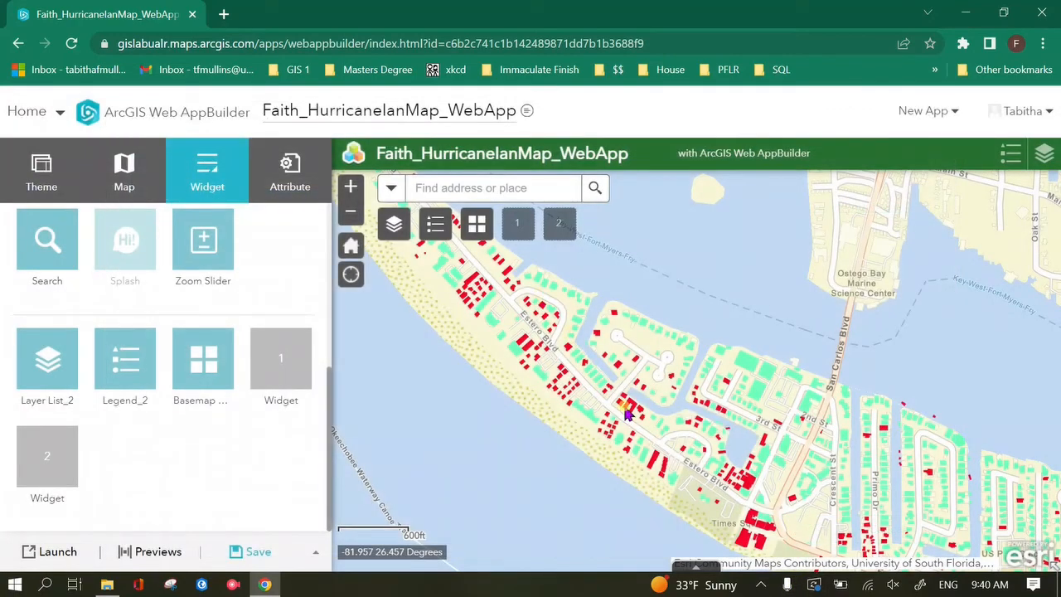
Step: Try Firefly Imagery Hybrid and Dark Gray Canvas, then switch back to a light street basemap
{"action": "left_click", "coordinate": [469, 237]}
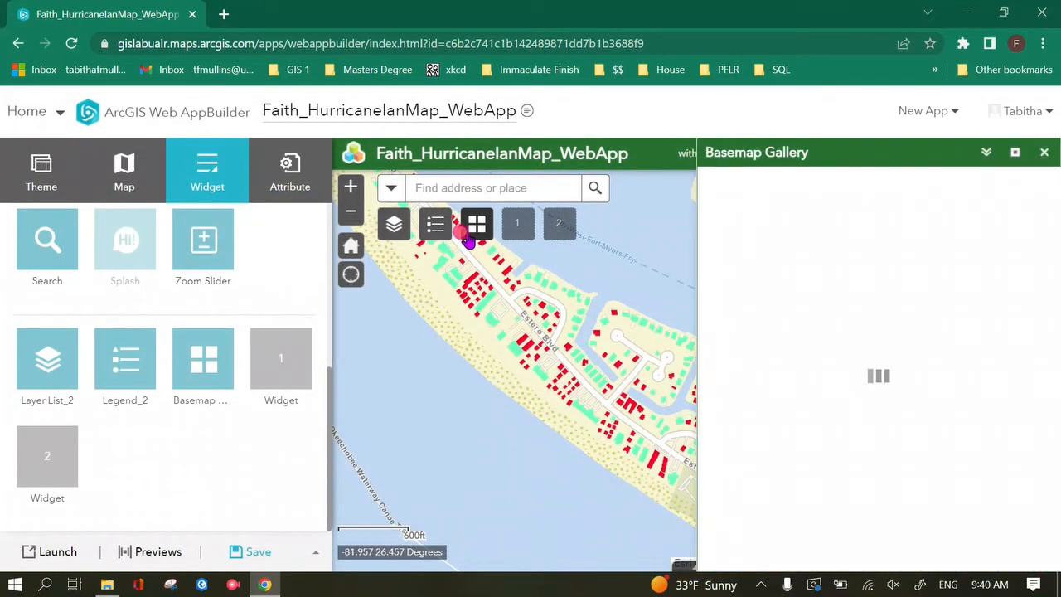
{"action": "left_click", "coordinate": [884, 289]}
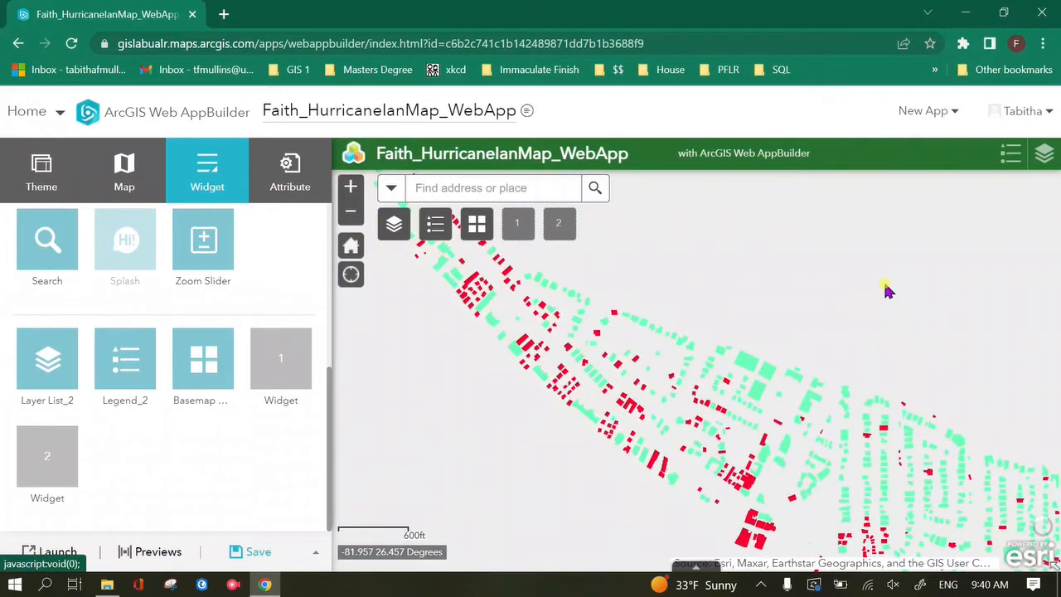
{"action": "left_click", "coordinate": [475, 227]}
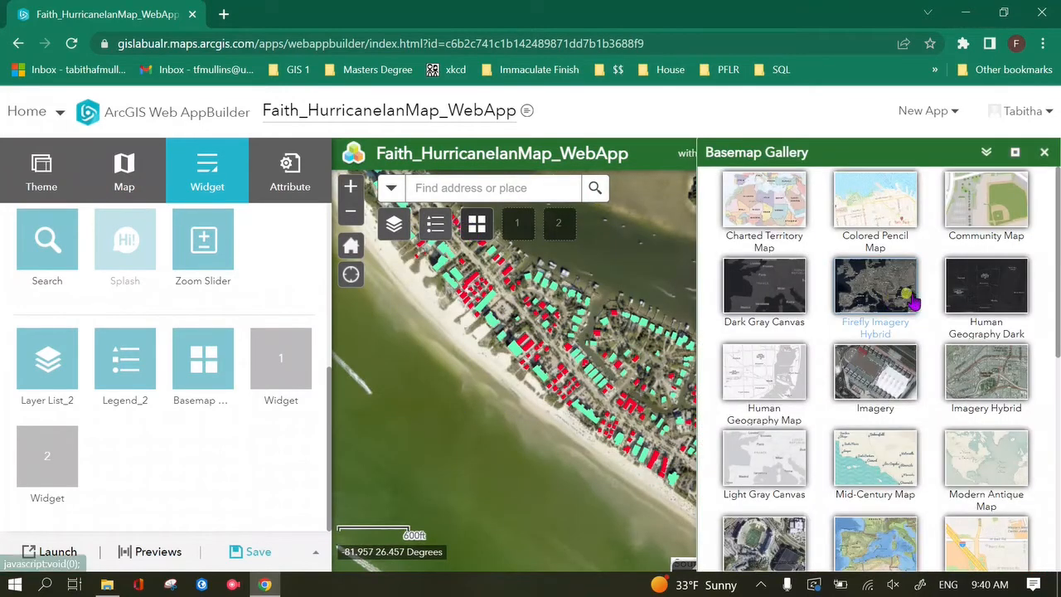
{"action": "left_click", "coordinate": [769, 285]}
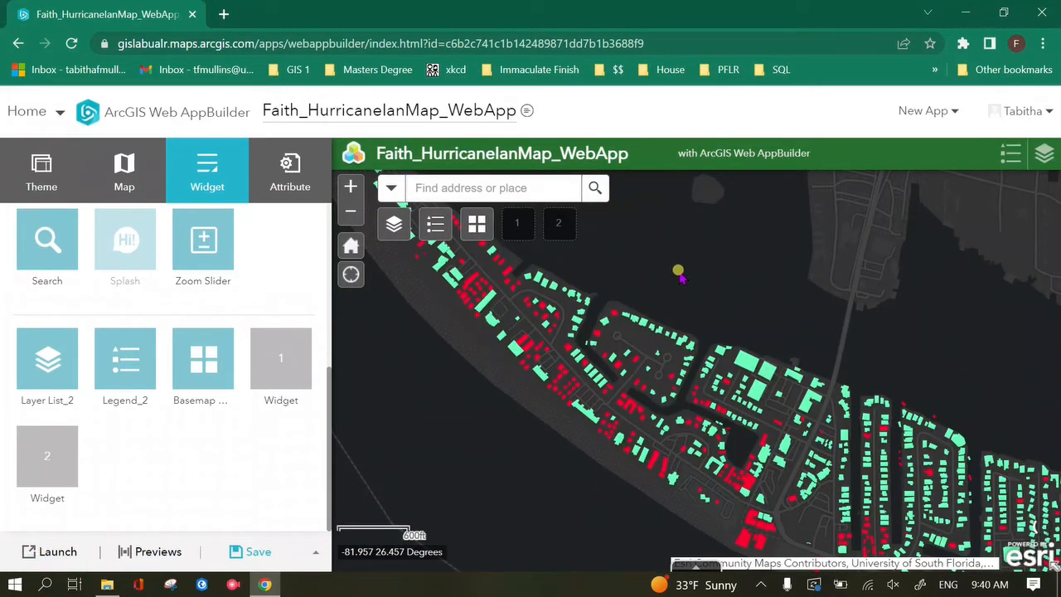
{"action": "left_click", "coordinate": [487, 241]}
{"action": "scroll", "coordinate": [864, 391], "scroll_direction": "down", "scroll_amount": 5}
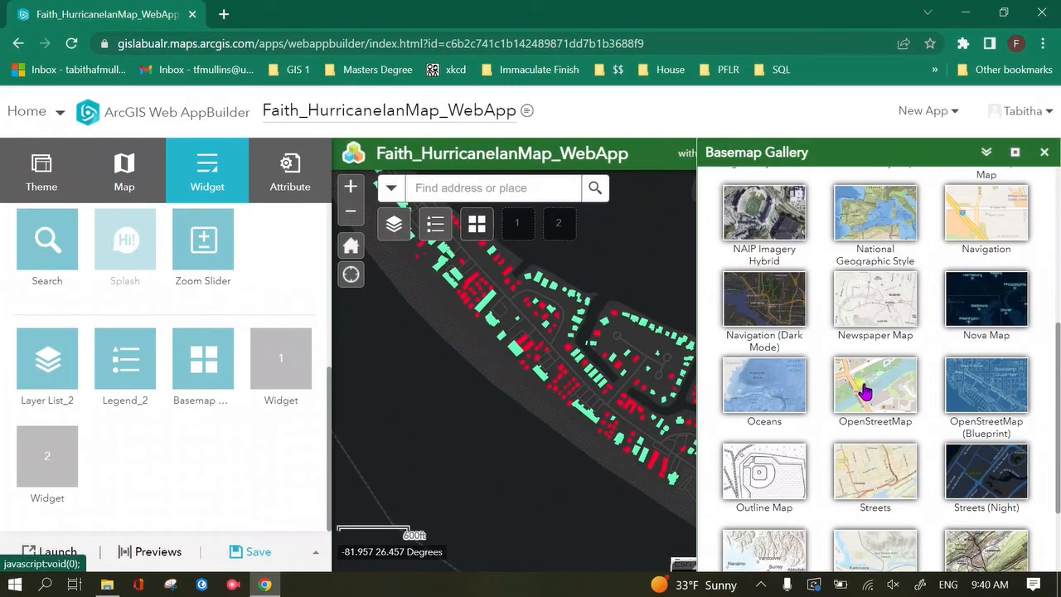
{"action": "left_click", "coordinate": [959, 233]}
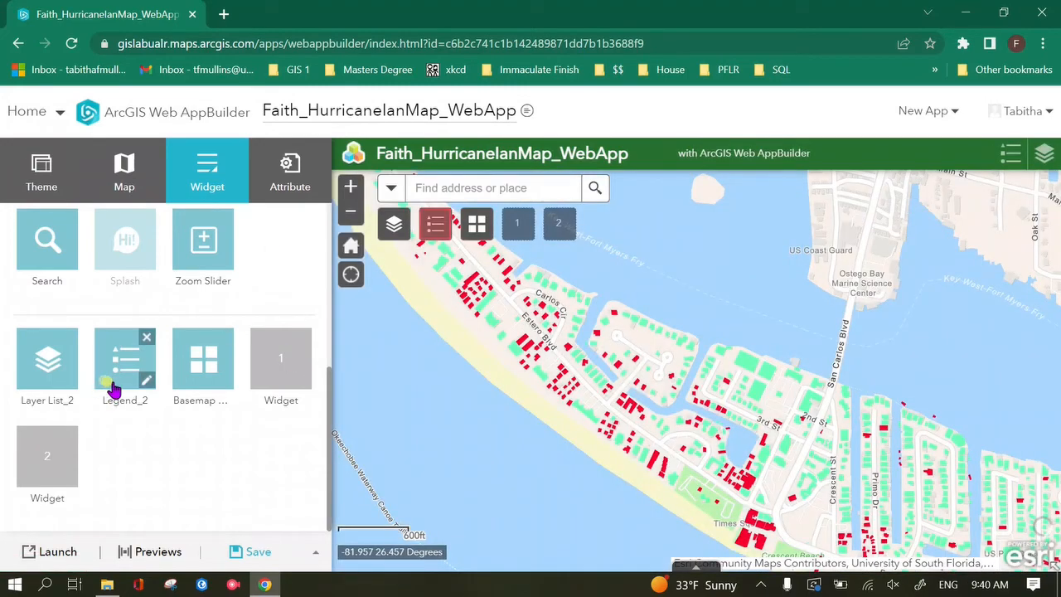
Step: Add a Filter widget with a filter on the Faith_DigitizedBuildings layer
{"action": "left_click", "coordinate": [277, 362]}
{"action": "left_click", "coordinate": [645, 342]}
{"action": "left_click", "coordinate": [814, 530]}
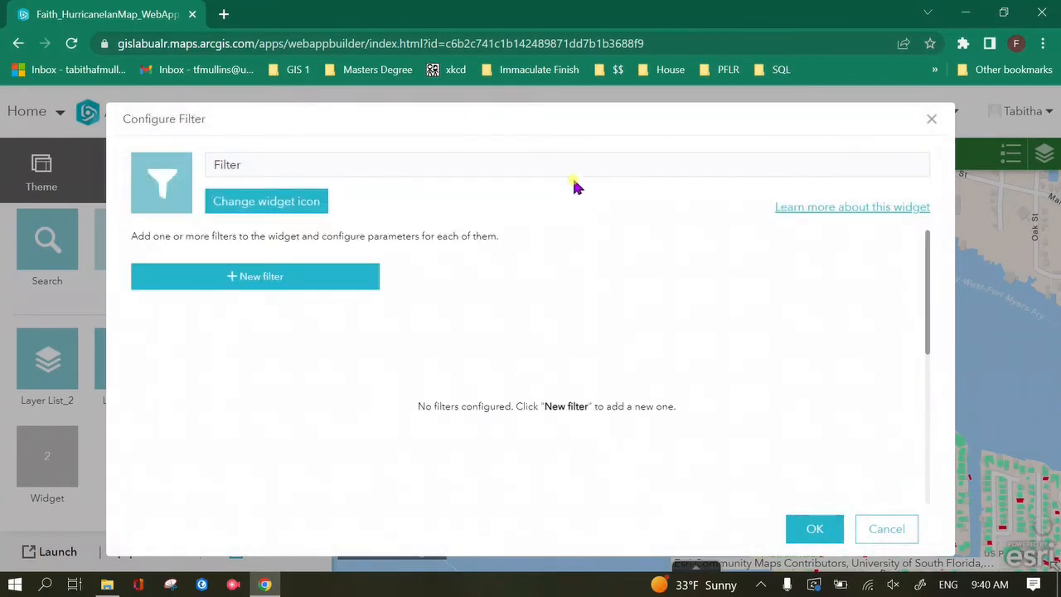
{"action": "left_click", "coordinate": [254, 277]}
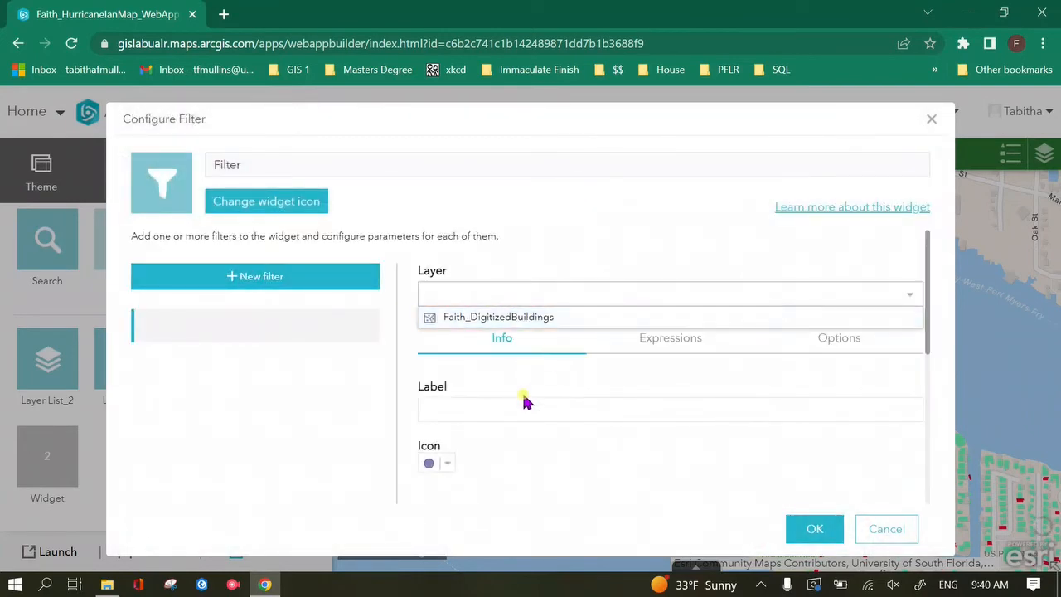
{"action": "left_click", "coordinate": [570, 371]}
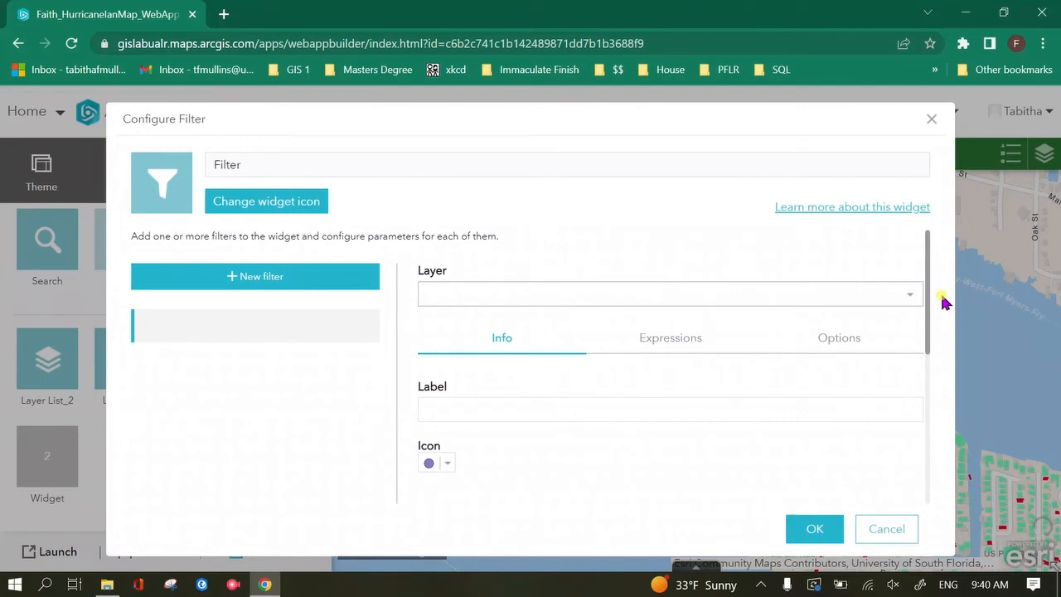
{"action": "left_click", "coordinate": [917, 297]}
{"action": "left_click", "coordinate": [568, 320]}
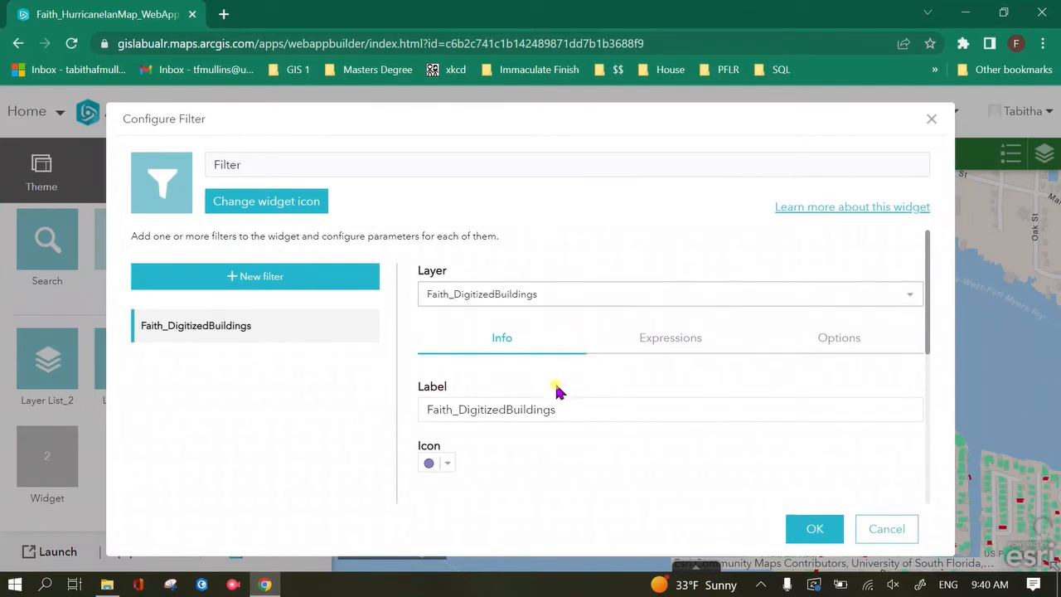
Step: Give the filter the expression BldgStatus is Destroyed and save the settings
{"action": "scroll", "coordinate": [631, 402], "scroll_direction": "down", "scroll_amount": 3}
{"action": "scroll", "coordinate": [722, 330], "scroll_direction": "up", "scroll_amount": 3}
{"action": "left_click", "coordinate": [653, 338]}
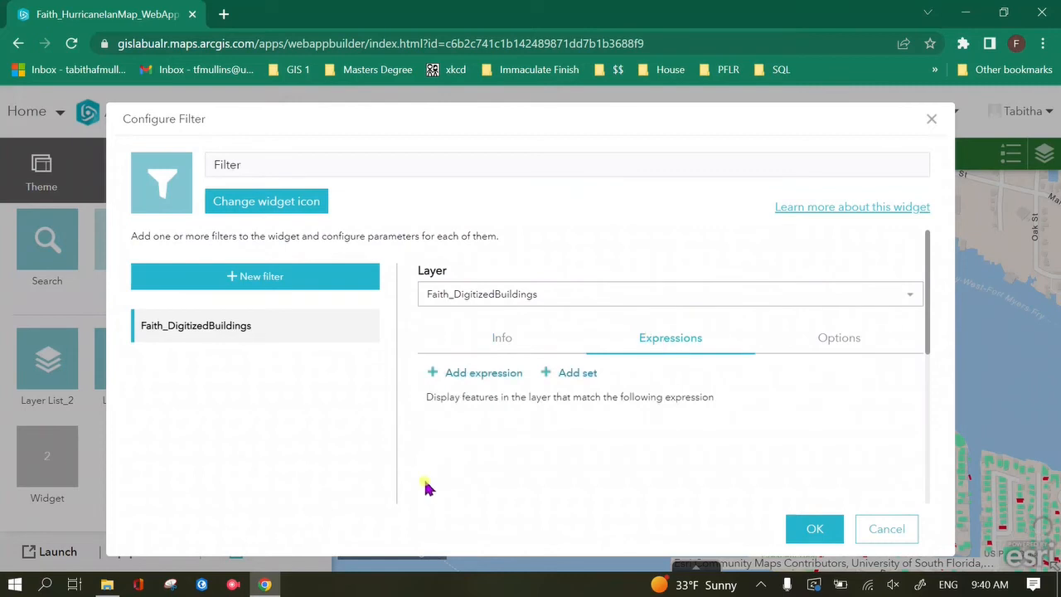
{"action": "left_click", "coordinate": [460, 373]}
{"action": "scroll", "coordinate": [566, 324], "scroll_direction": "down", "scroll_amount": 1}
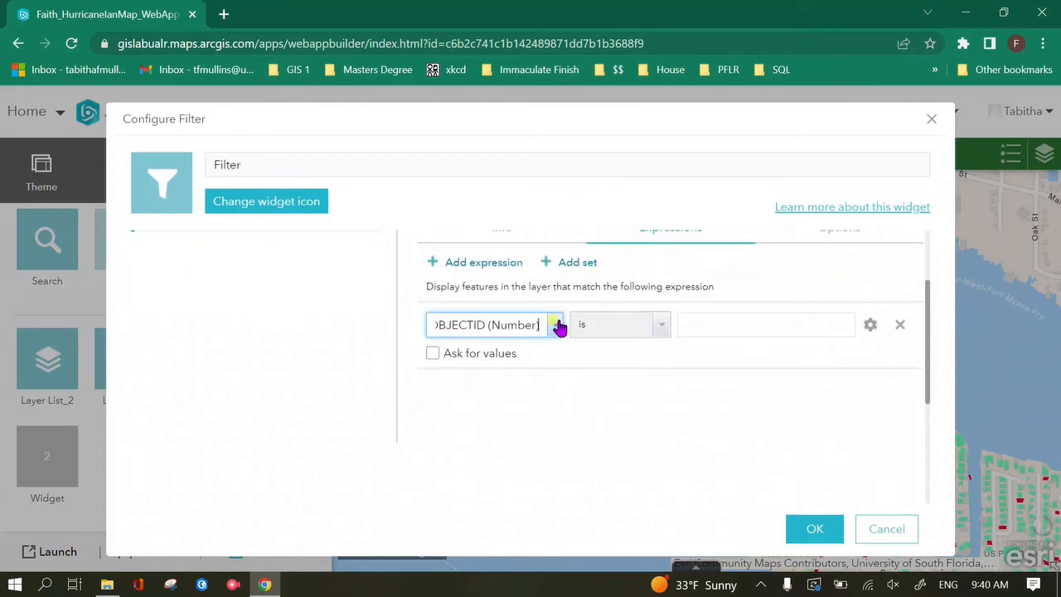
{"action": "left_click", "coordinate": [557, 325]}
{"action": "left_click", "coordinate": [498, 395]}
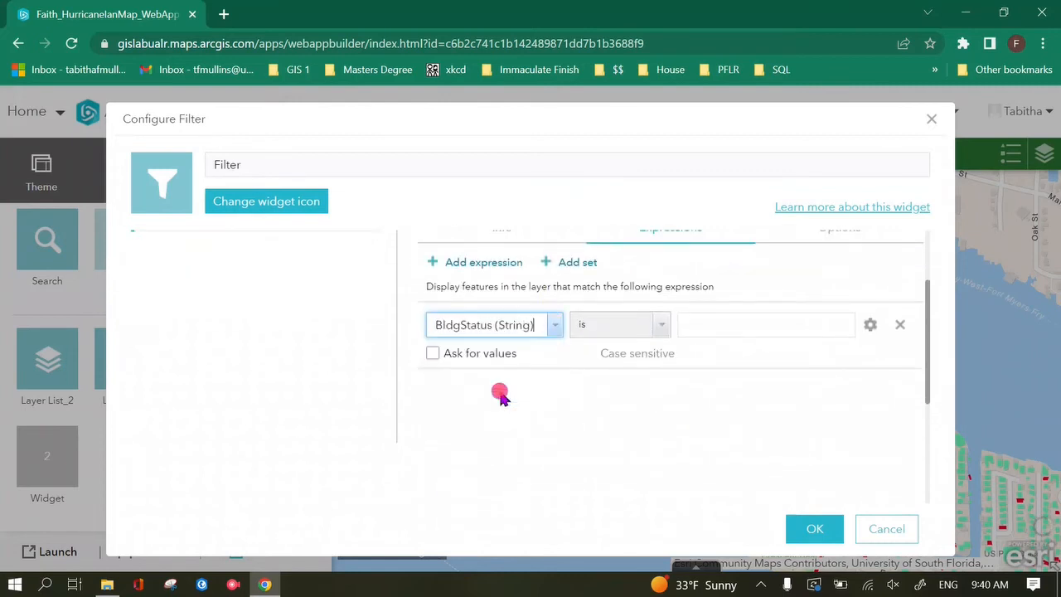
{"action": "left_click", "coordinate": [730, 322]}
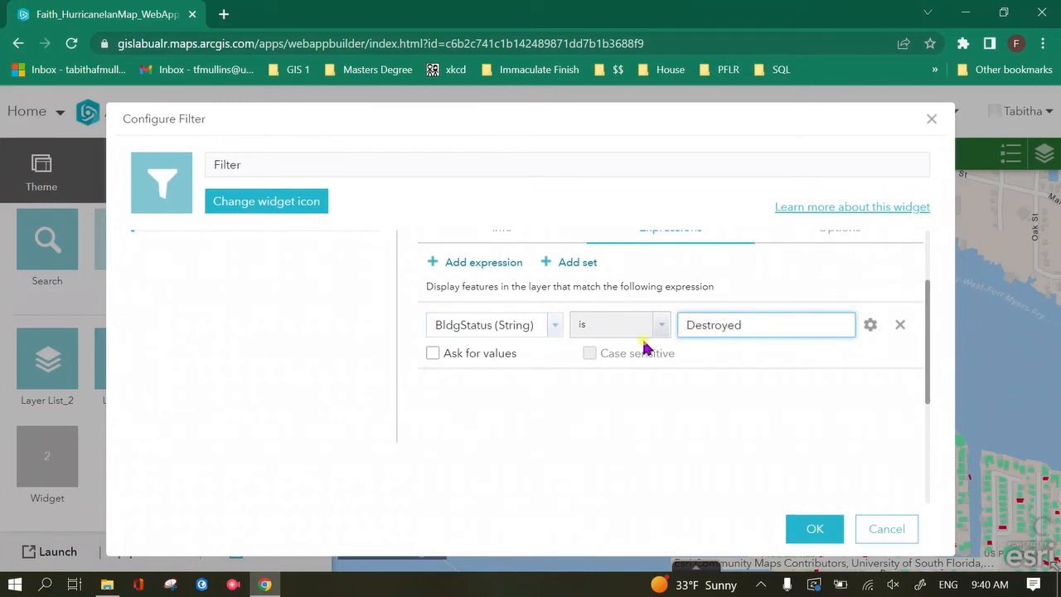
{"action": "left_click", "coordinate": [805, 532]}
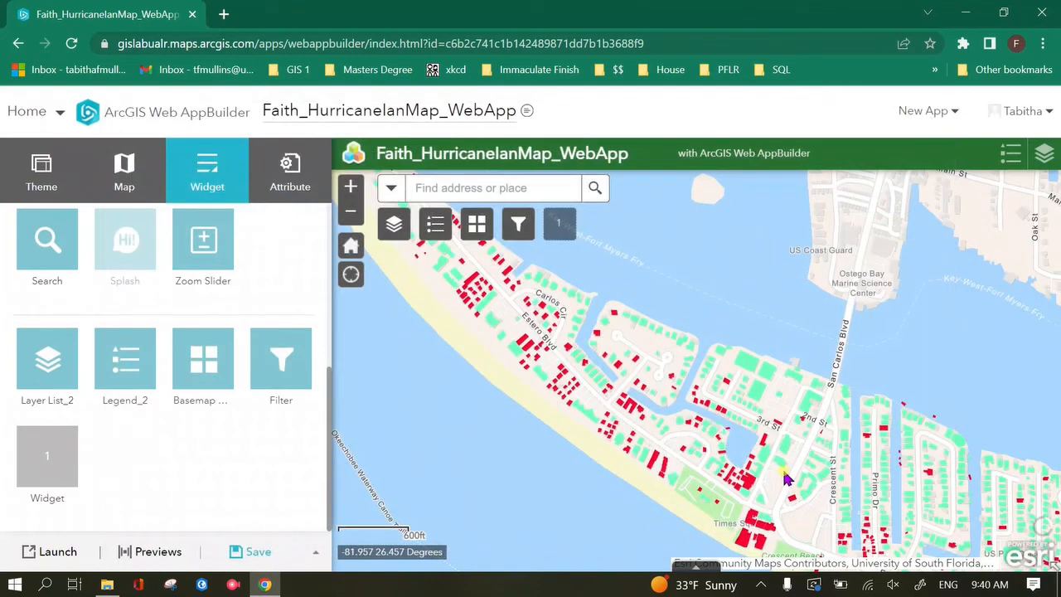
{"action": "left_click", "coordinate": [515, 223]}
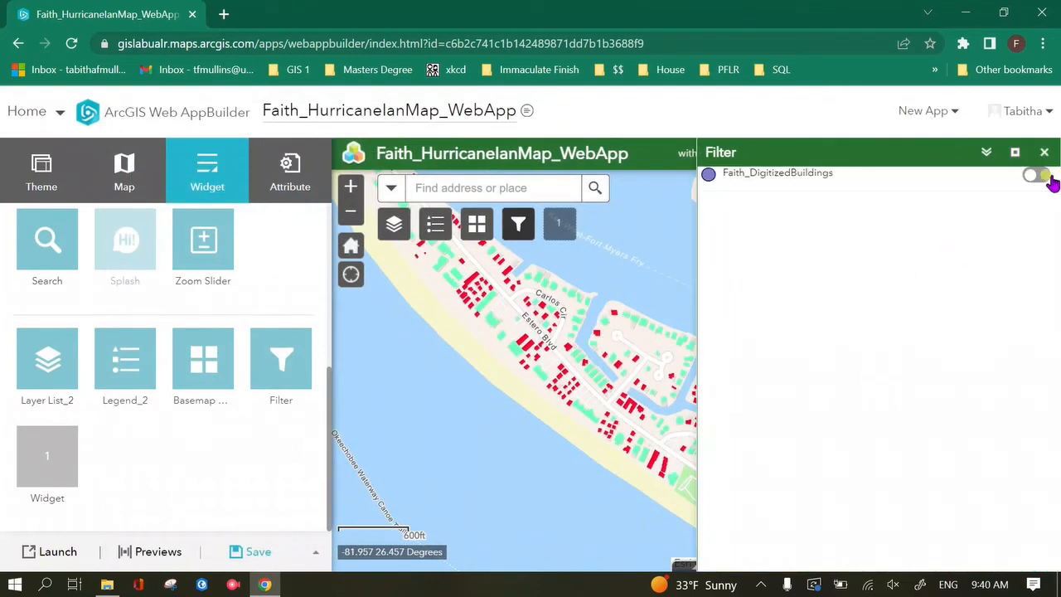
{"action": "left_click", "coordinate": [1032, 176]}
{"action": "left_click_drag", "start_coordinate": [603, 400], "coordinate": [567, 467]}
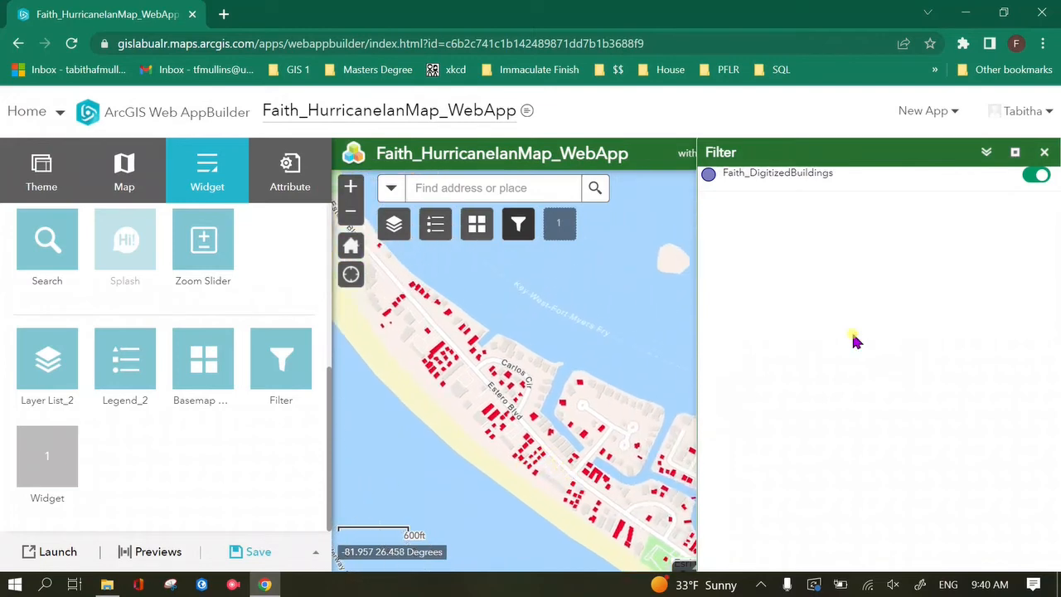
{"action": "left_click_drag", "start_coordinate": [555, 419], "coordinate": [423, 369]}
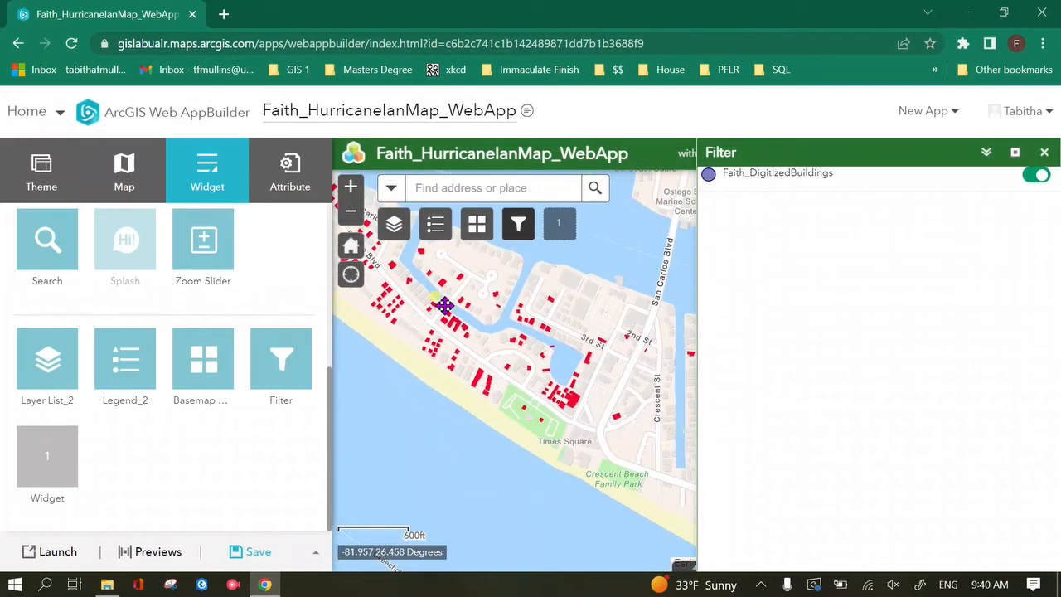
{"action": "left_click_drag", "start_coordinate": [524, 381], "coordinate": [547, 431]}
{"action": "left_click", "coordinate": [1028, 174]}
{"action": "left_click", "coordinate": [517, 223]}
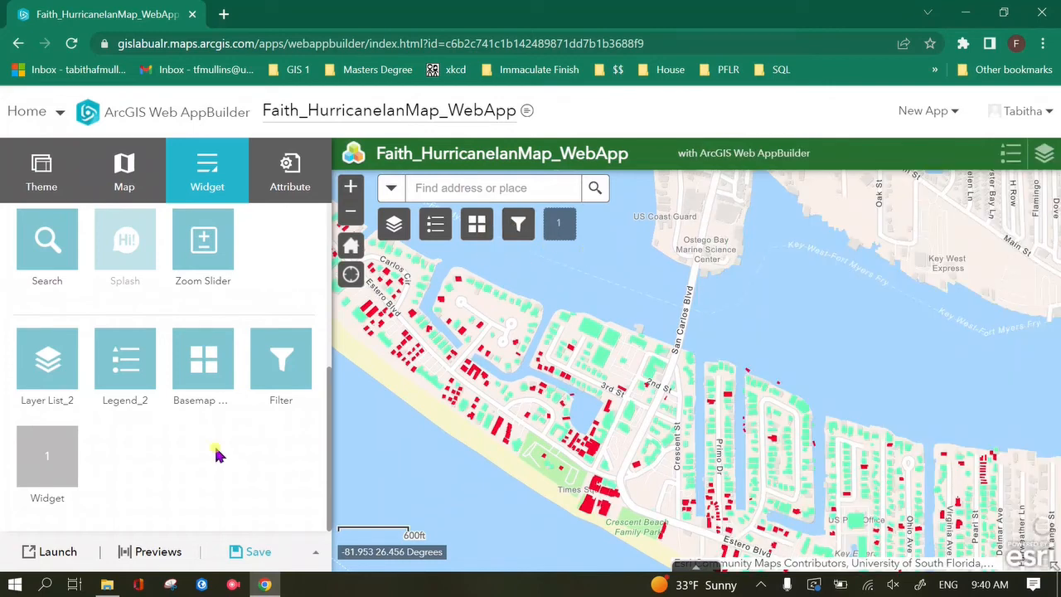
Step: Start a new filter entry in the Filter widget, then discard the unfinished changes
{"action": "left_click", "coordinate": [300, 381]}
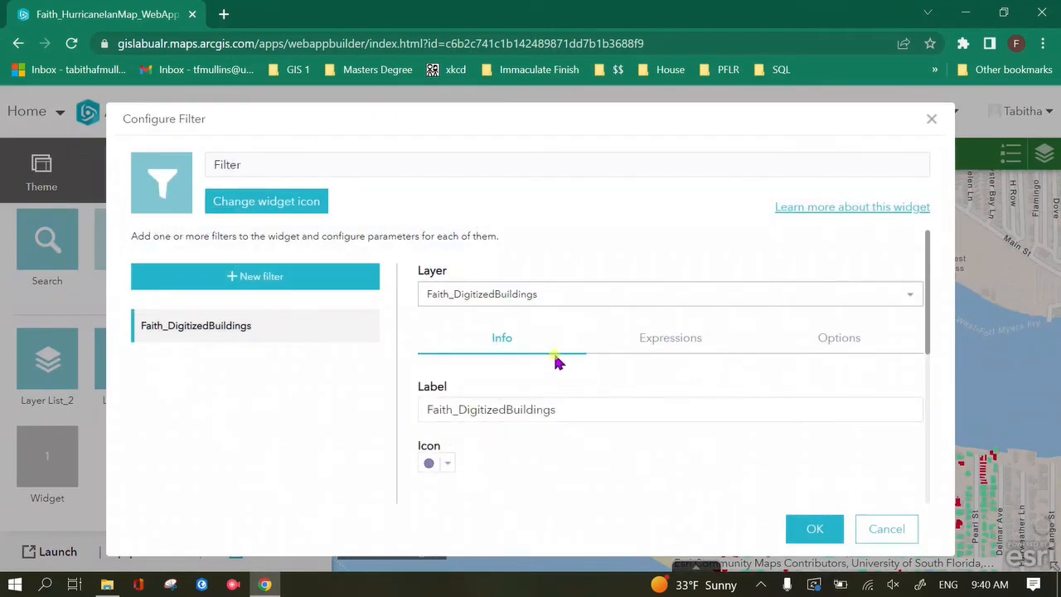
{"action": "left_click", "coordinate": [254, 280]}
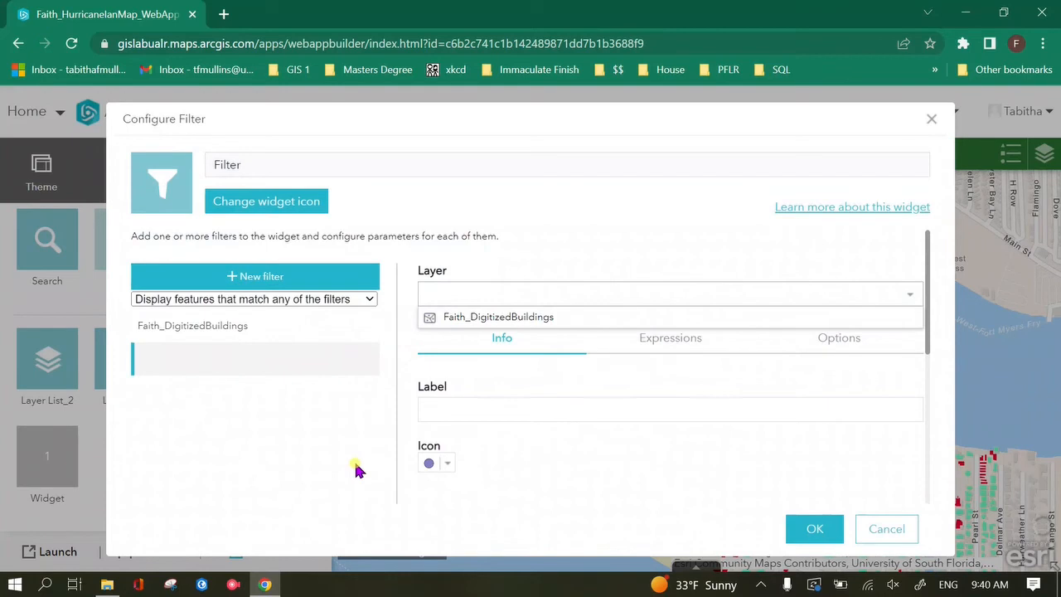
{"action": "left_click", "coordinate": [672, 342]}
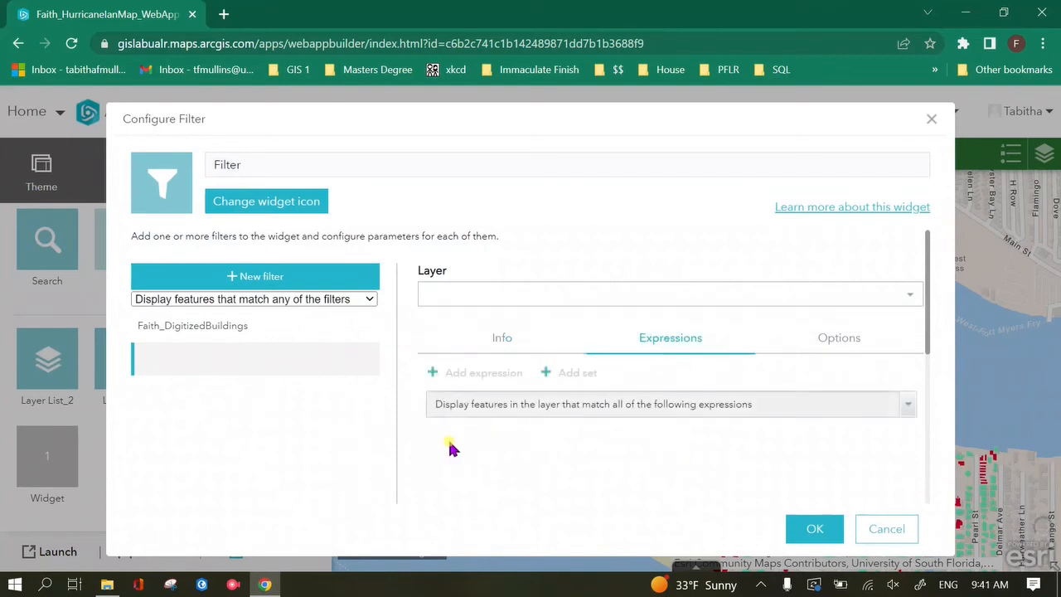
{"action": "left_click", "coordinate": [300, 340]}
{"action": "left_click", "coordinate": [643, 355]}
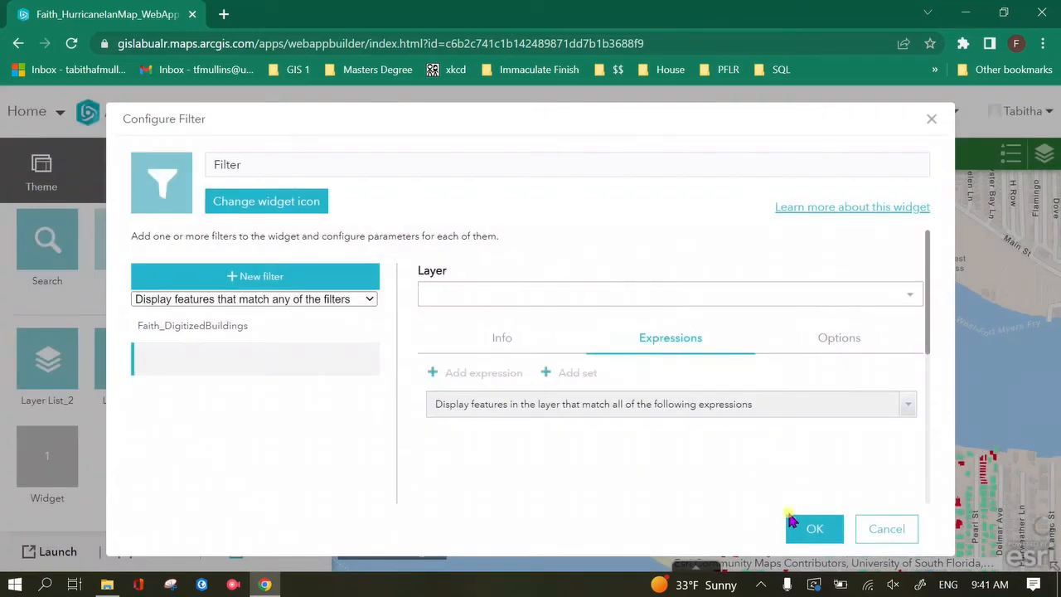
{"action": "left_click", "coordinate": [864, 531]}
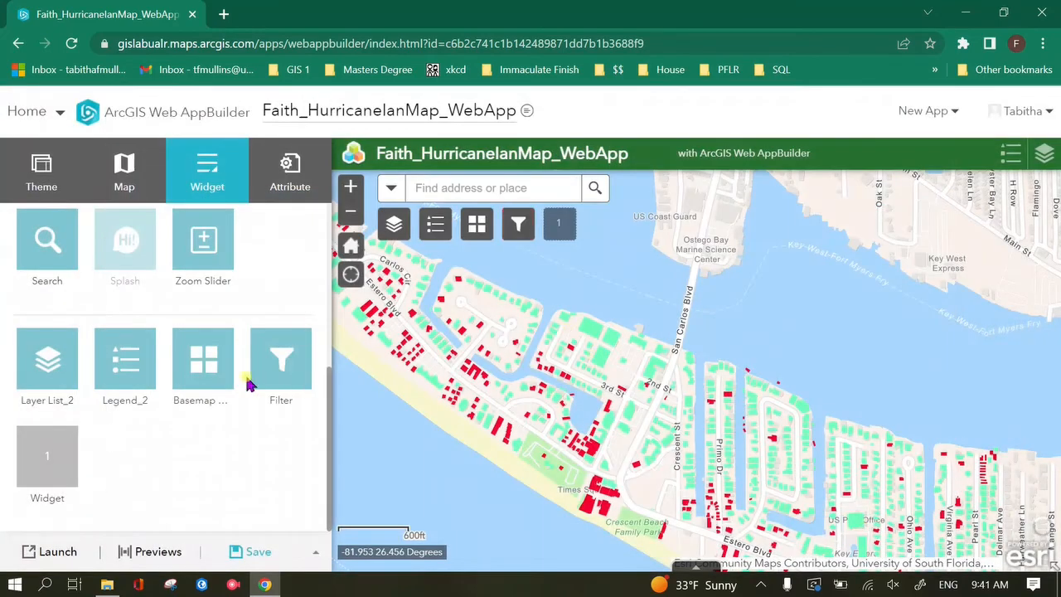
Step: Add a second expression, BldgStatus is Standing, to the existing building filter and save
{"action": "left_click", "coordinate": [291, 386]}
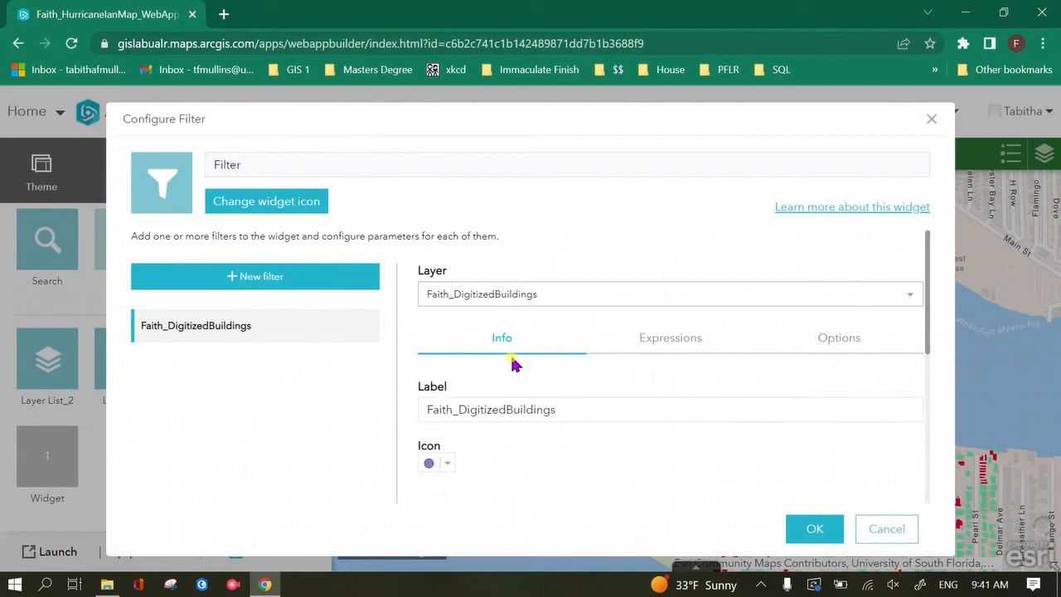
{"action": "left_click", "coordinate": [670, 340]}
{"action": "scroll", "coordinate": [563, 322], "scroll_direction": "down", "scroll_amount": 5}
{"action": "scroll", "coordinate": [563, 323], "scroll_direction": "up", "scroll_amount": 5}
{"action": "scroll", "coordinate": [558, 321], "scroll_direction": "up", "scroll_amount": 1}
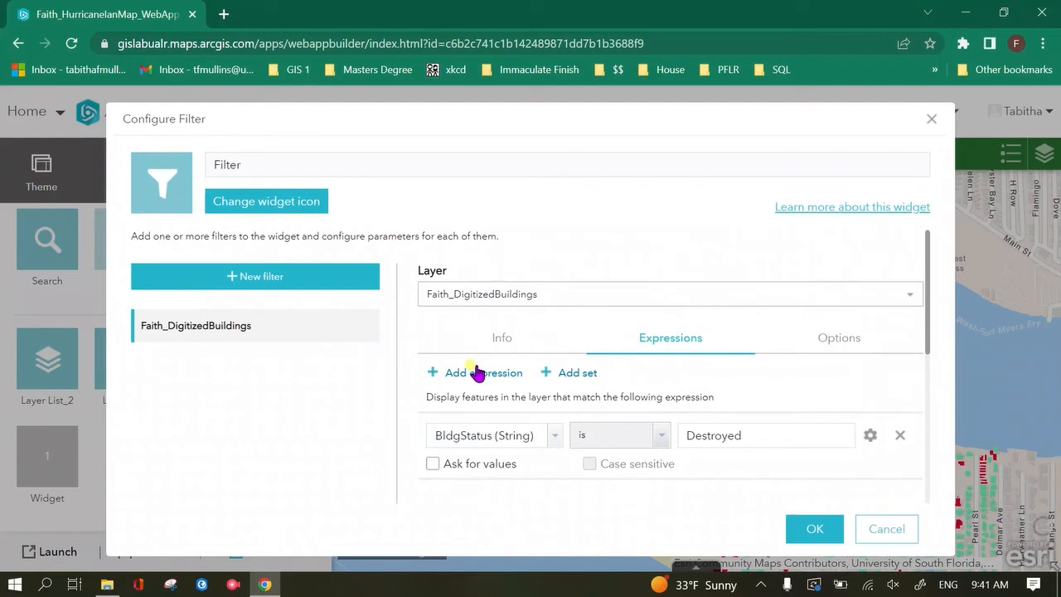
{"action": "left_click", "coordinate": [438, 377]}
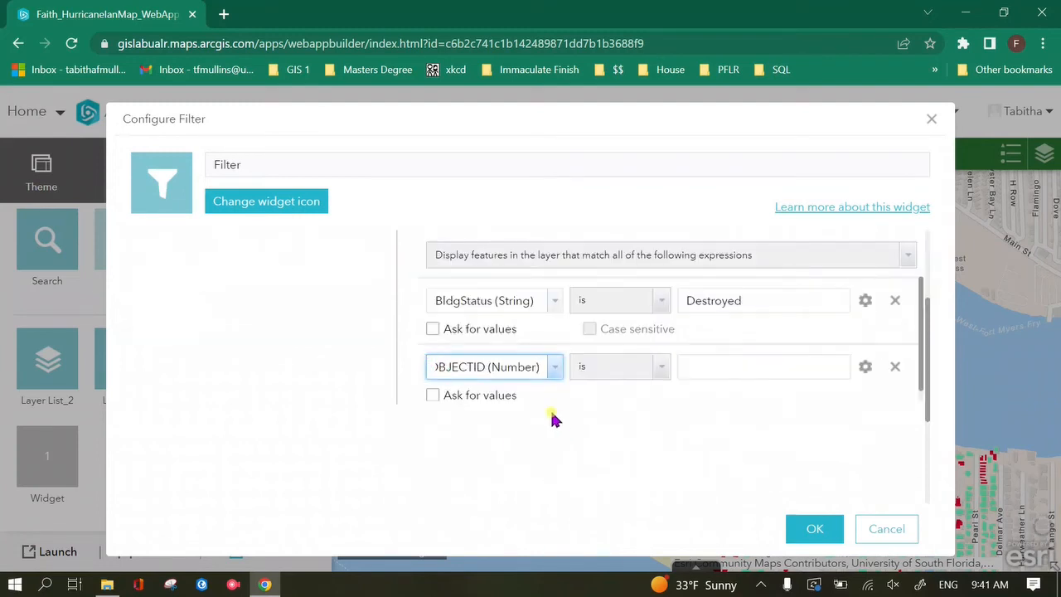
{"action": "left_click", "coordinate": [553, 371]}
{"action": "left_click", "coordinate": [487, 438]}
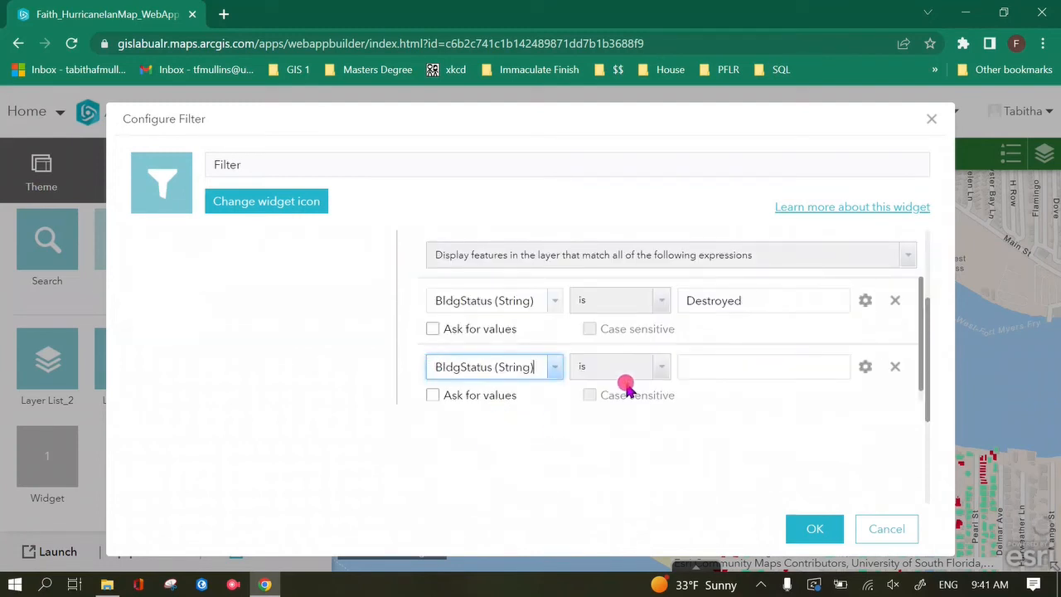
{"action": "left_click", "coordinate": [684, 365]}
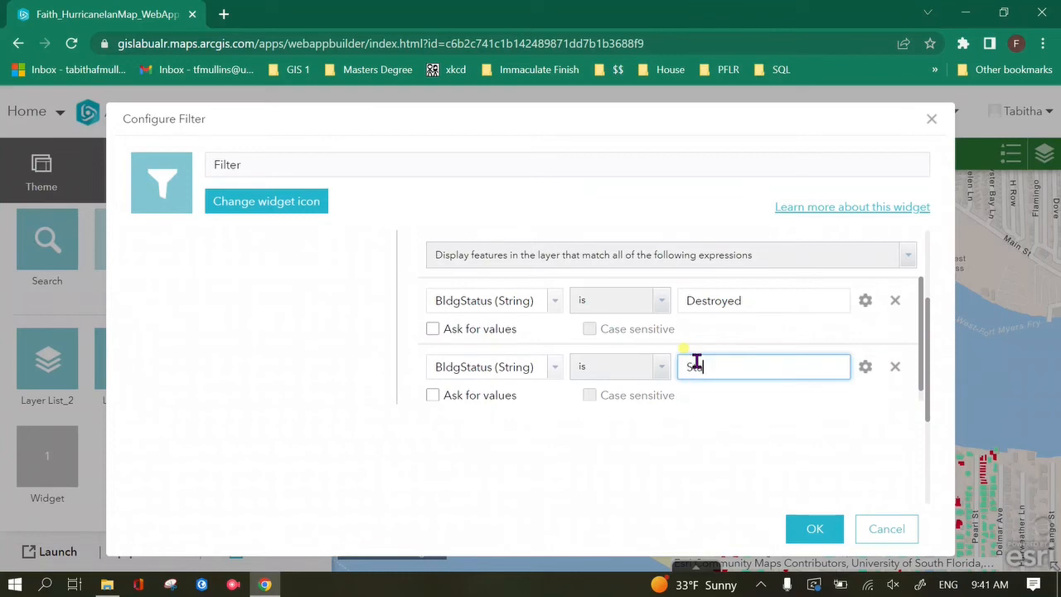
{"action": "left_click", "coordinate": [802, 530]}
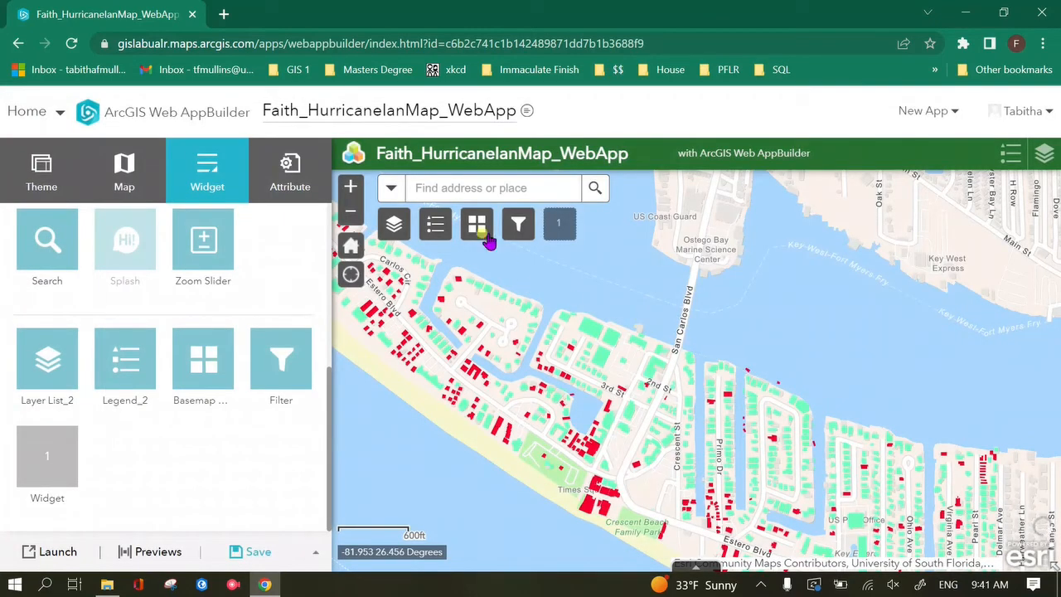
Step: Toggle the Faith_DigitizedBuildings filter on and off, seeing it hide every building, then reopen Configure Filter
{"action": "left_click", "coordinate": [519, 225]}
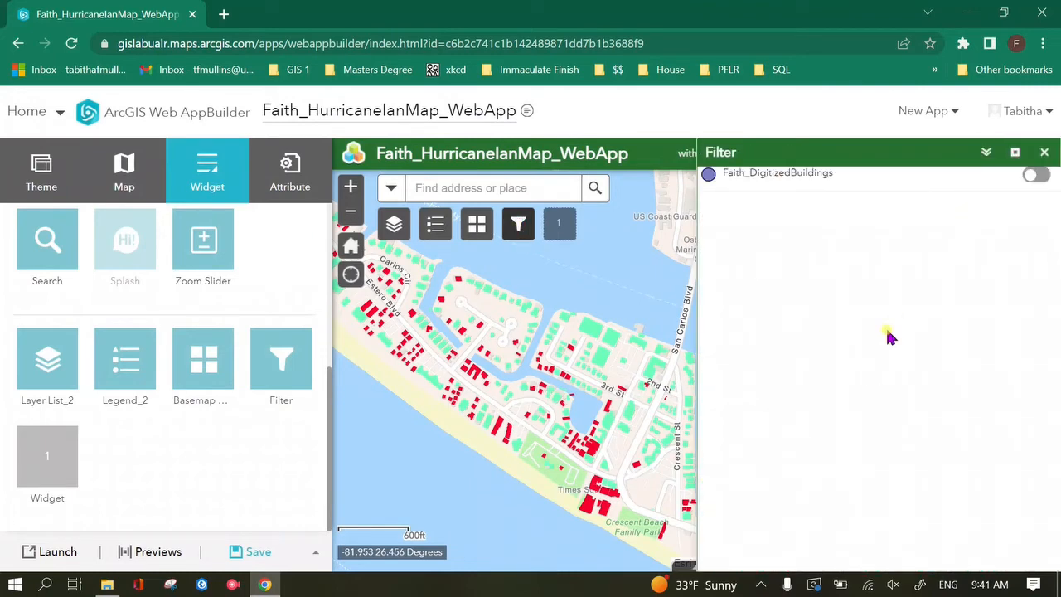
{"action": "left_click", "coordinate": [1043, 175]}
{"action": "left_click", "coordinate": [1037, 176]}
{"action": "left_click", "coordinate": [1036, 177]}
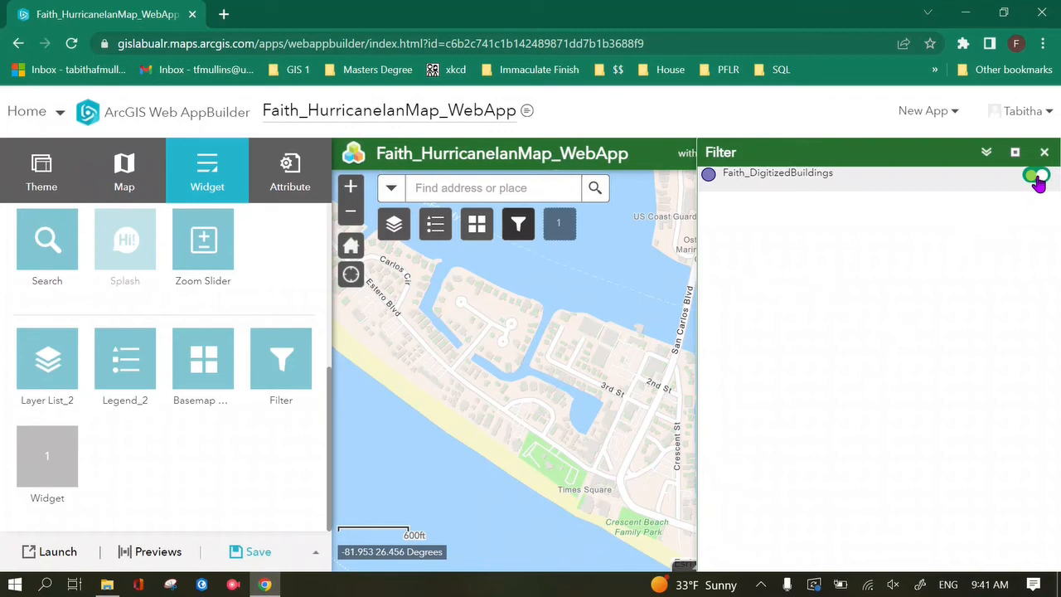
{"action": "left_click", "coordinate": [1036, 176]}
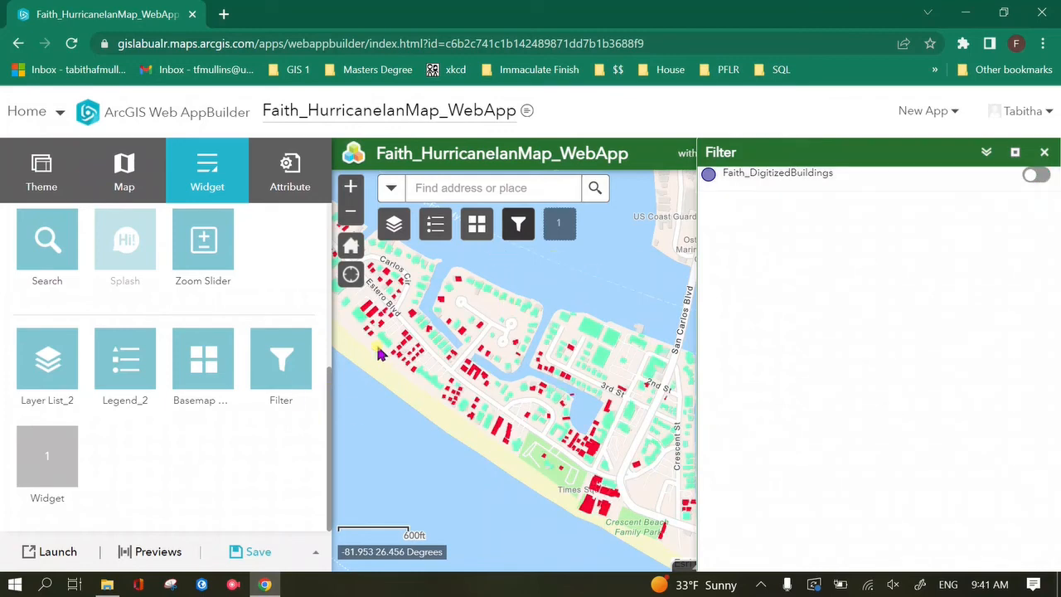
{"action": "left_click", "coordinate": [296, 379]}
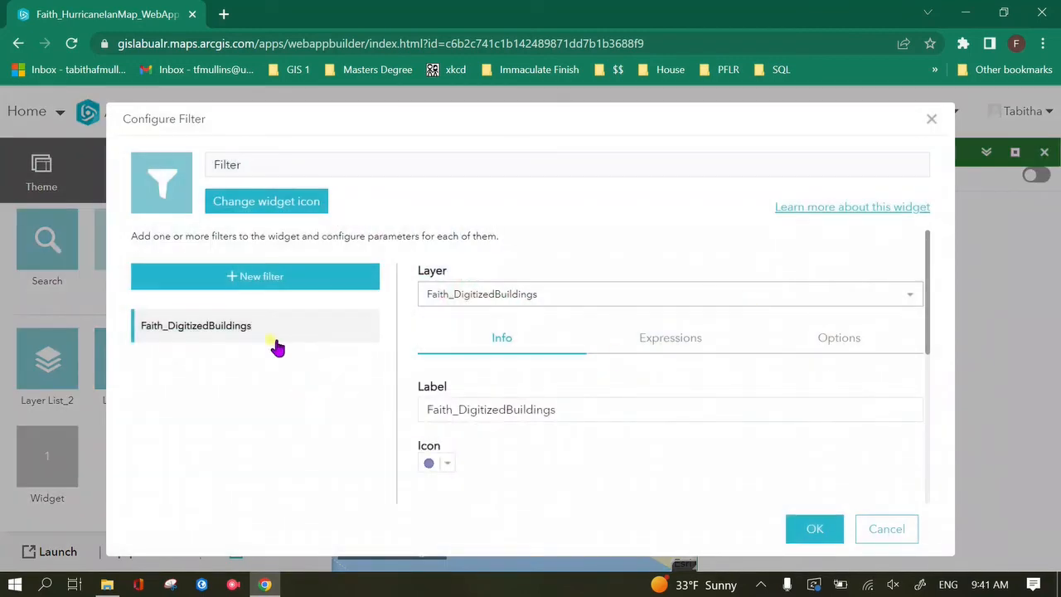
Step: Remove the Standing expression from the first building filter
{"action": "left_click", "coordinate": [665, 338]}
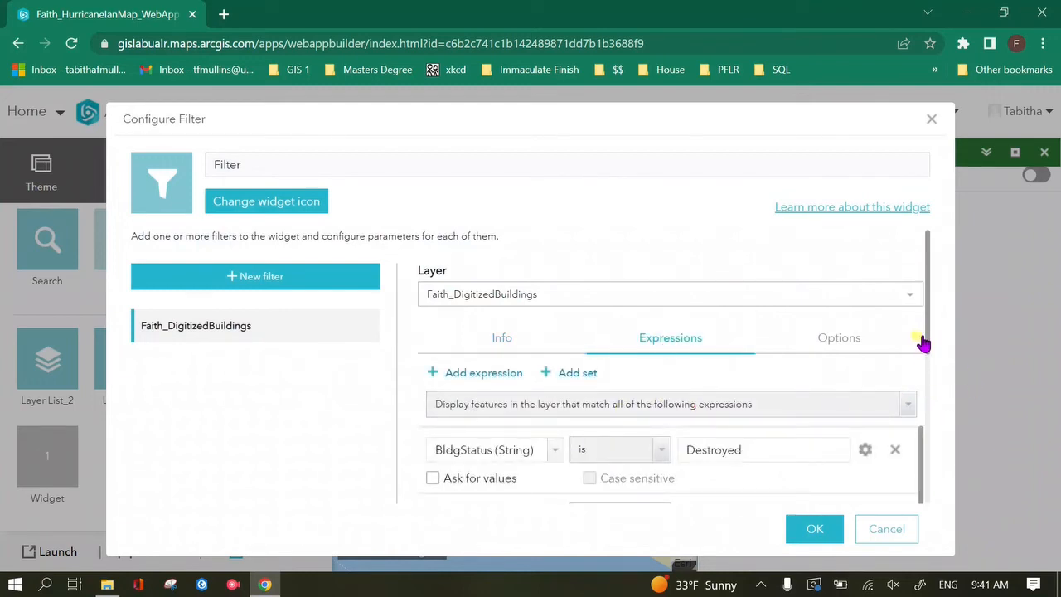
{"action": "left_click_drag", "start_coordinate": [928, 345], "coordinate": [945, 397]}
{"action": "left_click", "coordinate": [893, 403]}
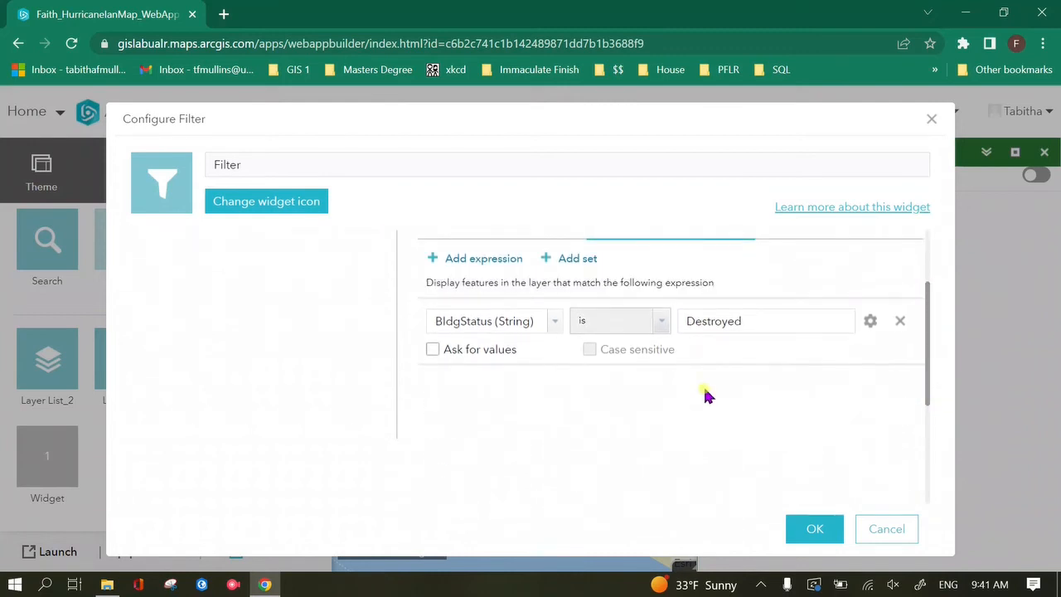
{"action": "left_click_drag", "start_coordinate": [929, 388], "coordinate": [927, 357]}
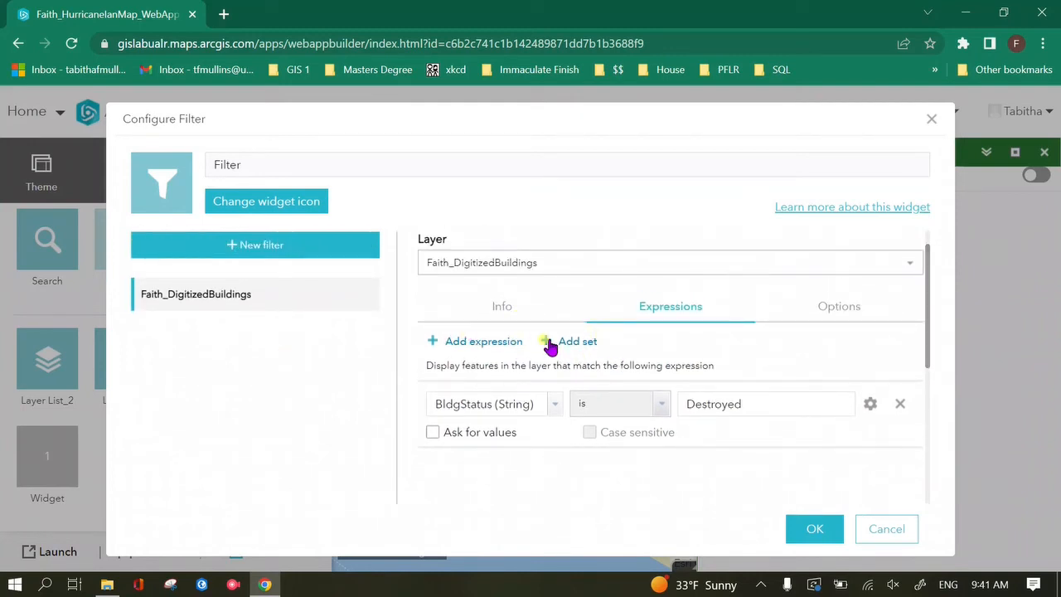
Step: Create a second Faith_DigitizedBuildings filter with expression BldgStatus is Standing and apply it
{"action": "left_click", "coordinate": [262, 246]}
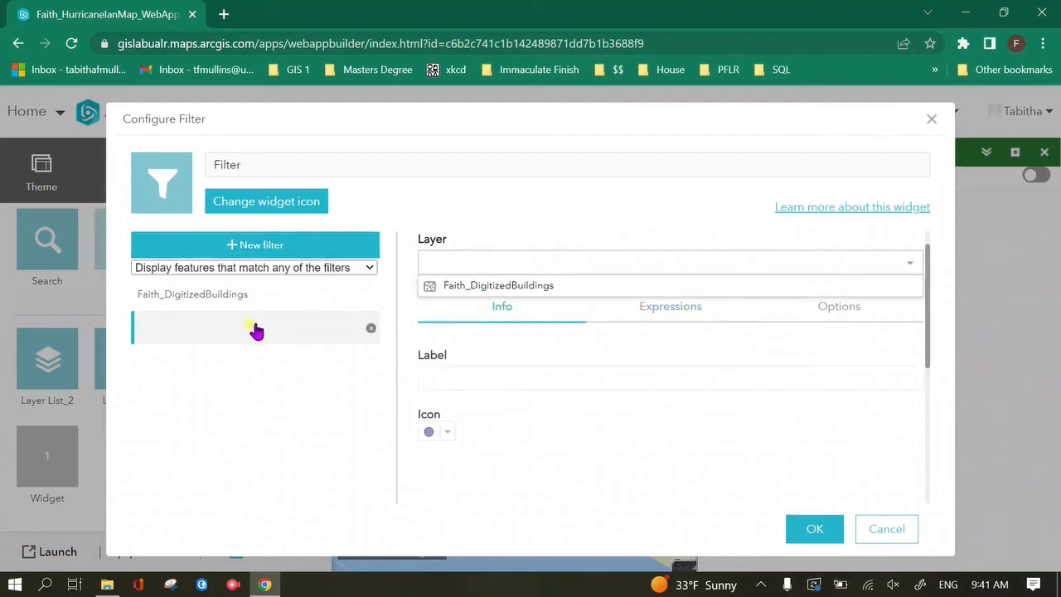
{"action": "left_click", "coordinate": [668, 308]}
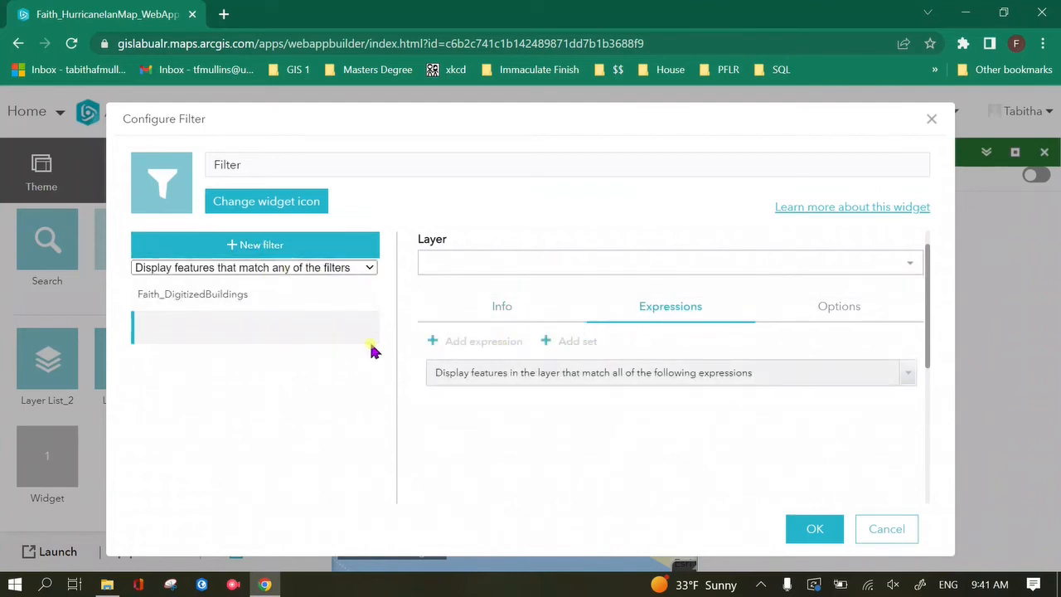
{"action": "left_click", "coordinate": [456, 264]}
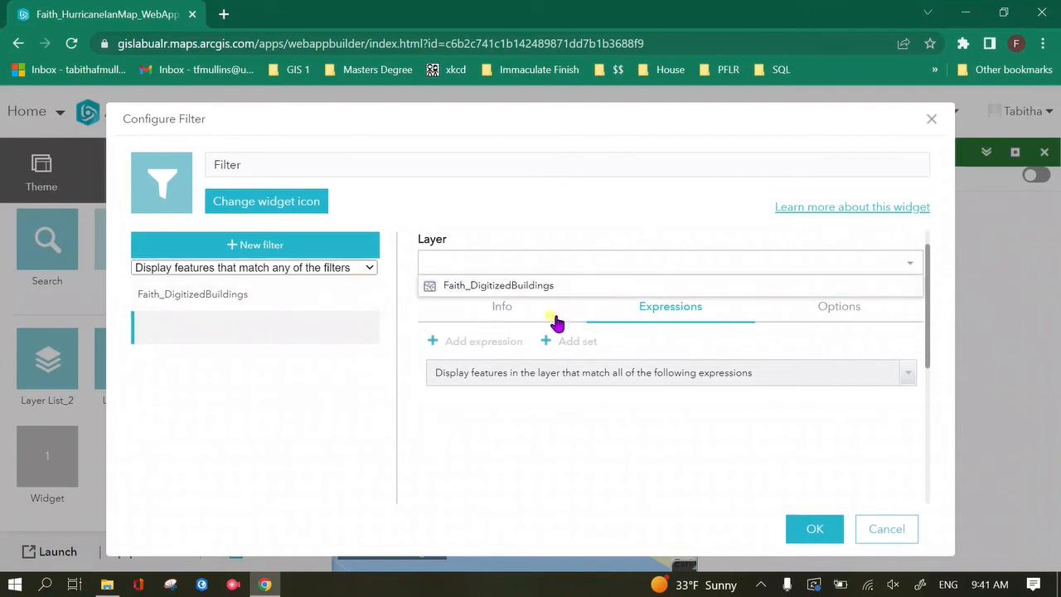
{"action": "left_click", "coordinate": [525, 290]}
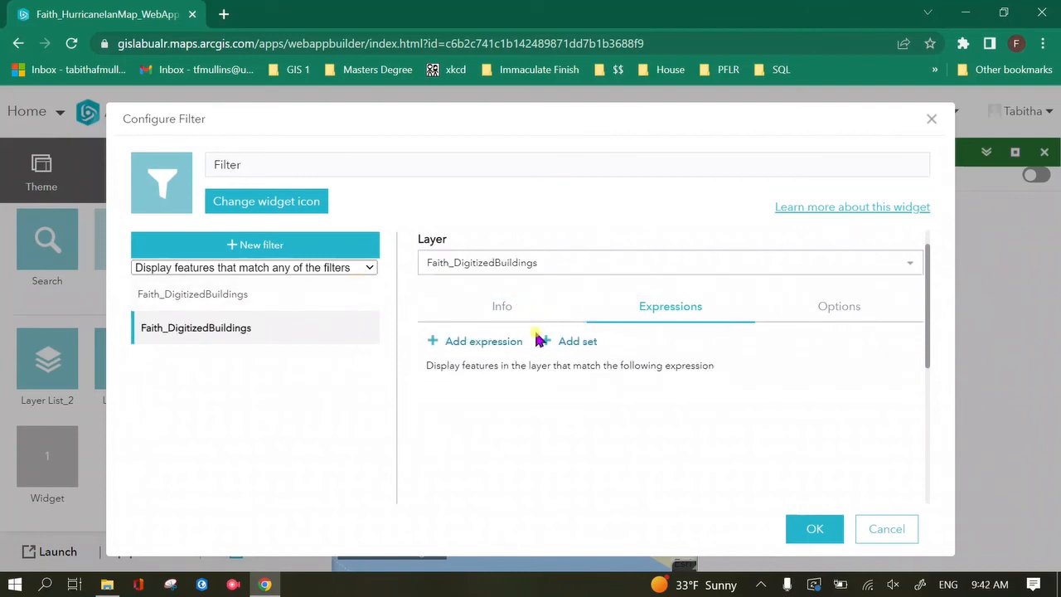
{"action": "left_click", "coordinate": [495, 343]}
{"action": "left_click", "coordinate": [552, 411]}
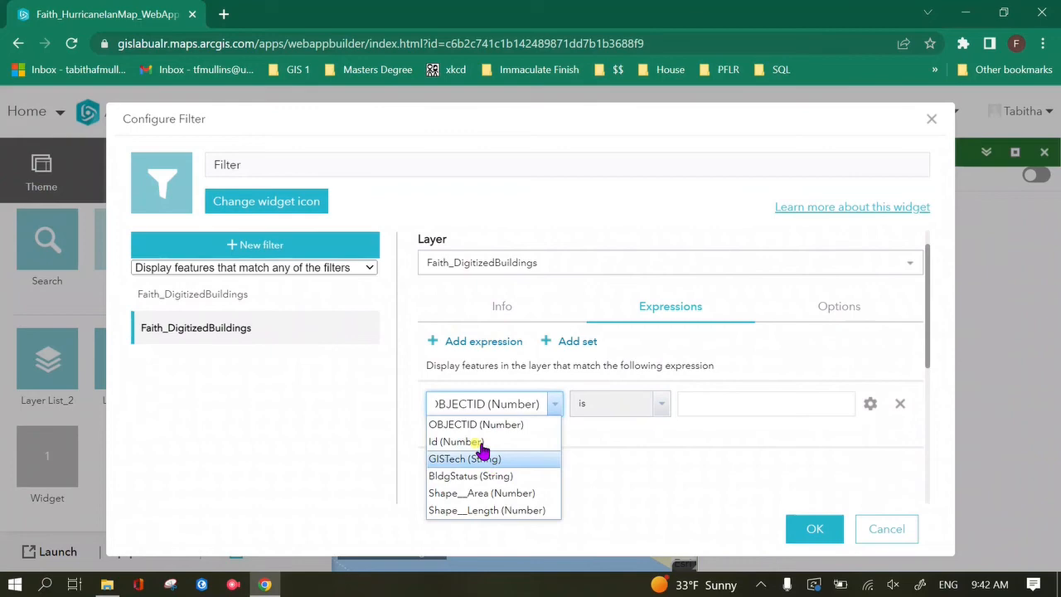
{"action": "left_click", "coordinate": [490, 473]}
{"action": "left_click", "coordinate": [729, 406]}
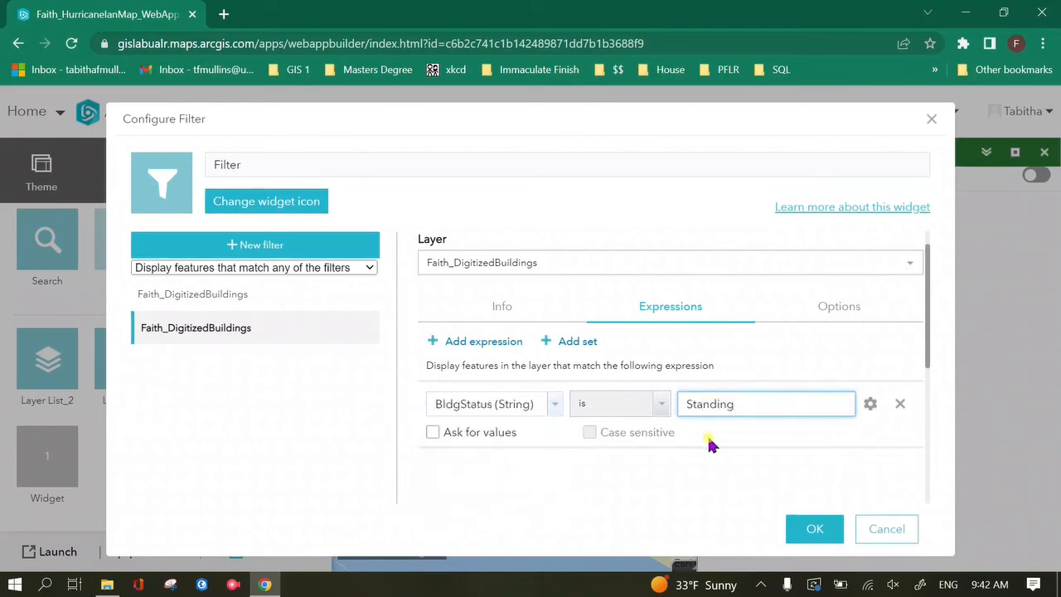
{"action": "left_click", "coordinate": [815, 528]}
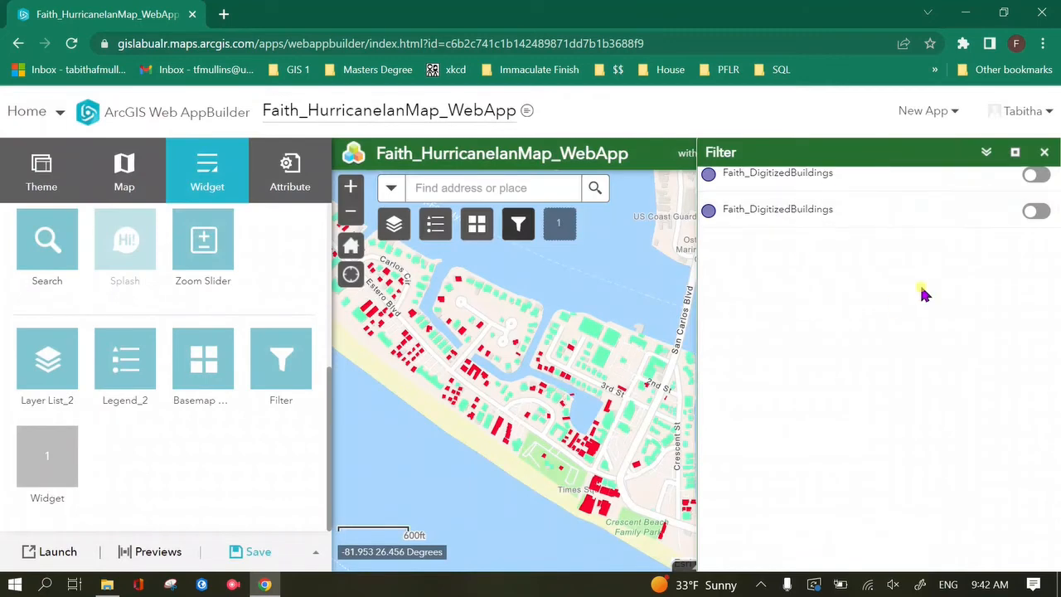
Step: Toggle both building filters in the Filter panel, then reopen the Filter widget's configuration
{"action": "left_click", "coordinate": [1040, 179]}
{"action": "left_click", "coordinate": [1040, 206]}
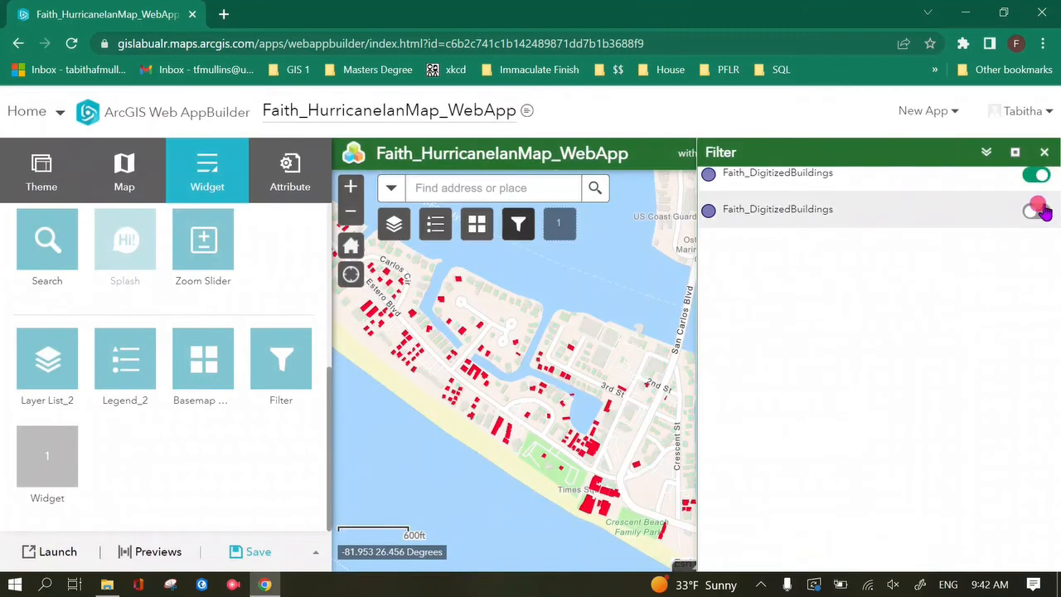
{"action": "left_click", "coordinate": [1043, 153]}
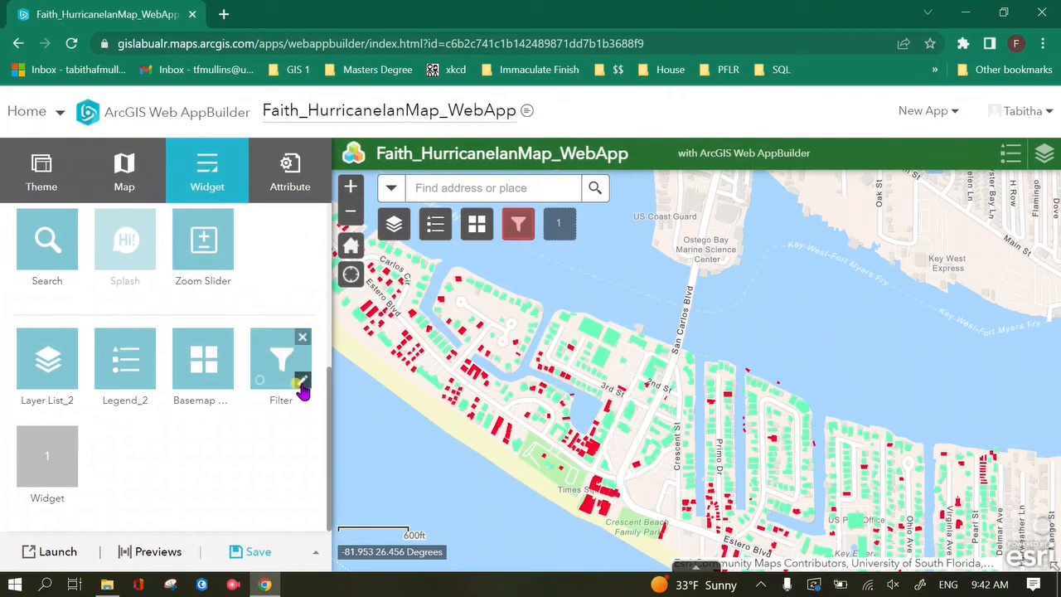
{"action": "left_click", "coordinate": [296, 379]}
{"action": "left_click", "coordinate": [930, 119]}
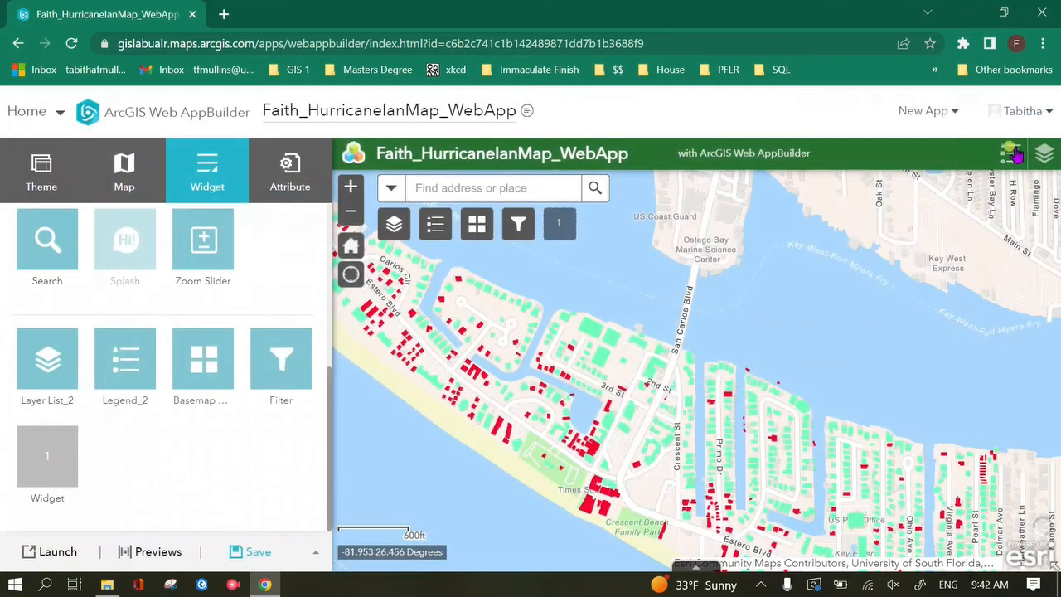
{"action": "left_click", "coordinate": [518, 225]}
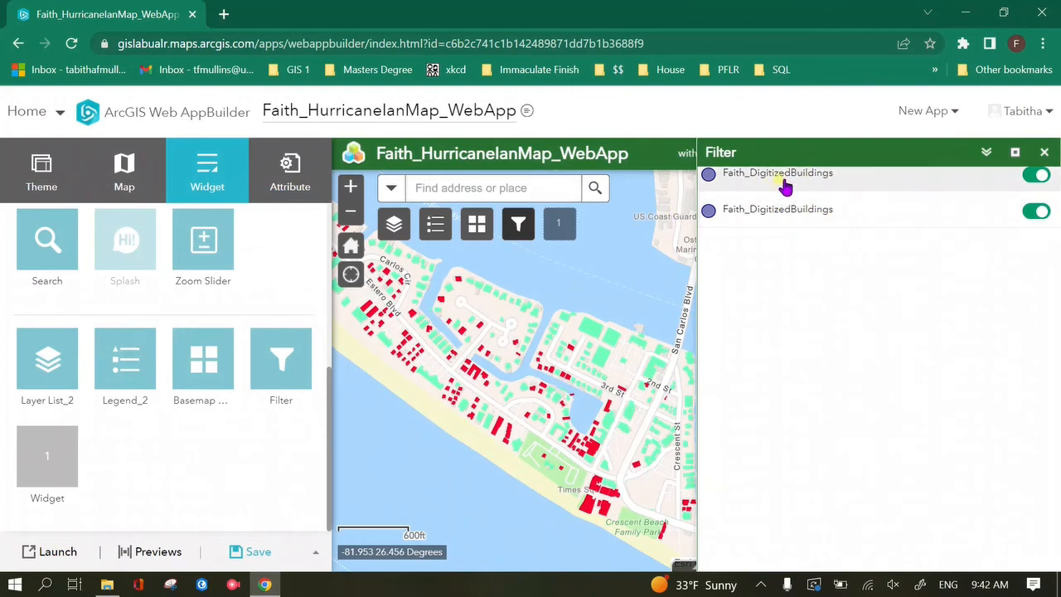
{"action": "left_click", "coordinate": [1044, 151]}
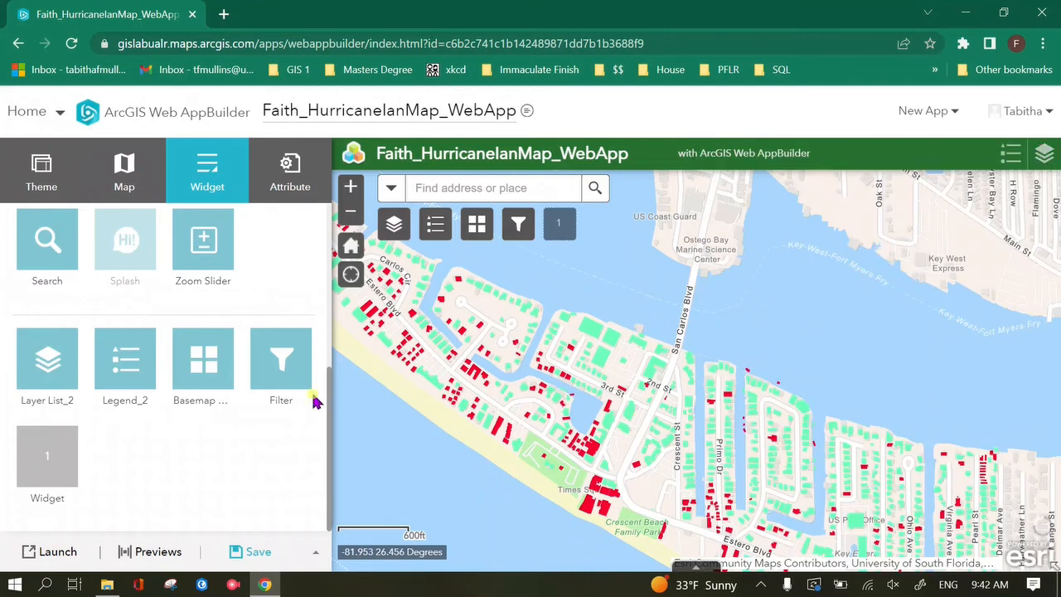
{"action": "left_click", "coordinate": [272, 379]}
{"action": "left_click", "coordinate": [300, 381]}
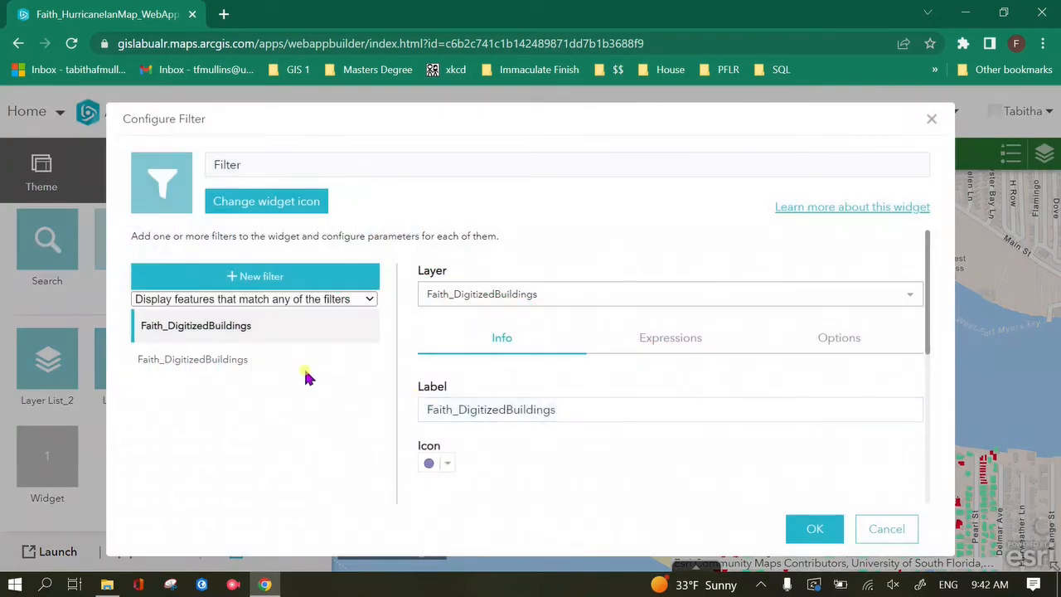
Step: Relabel the first building filter 'Destroyed Buildings' and apply
{"action": "left_click", "coordinate": [259, 359]}
{"action": "left_click", "coordinate": [284, 331]}
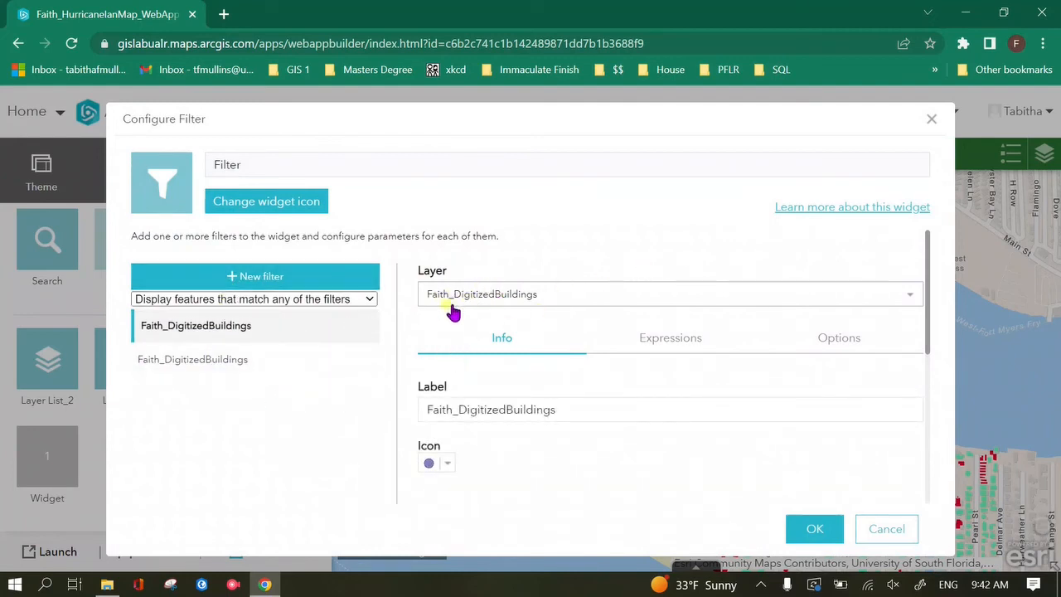
{"action": "left_click", "coordinate": [581, 401]}
{"action": "key", "text": "ctrl+a"}
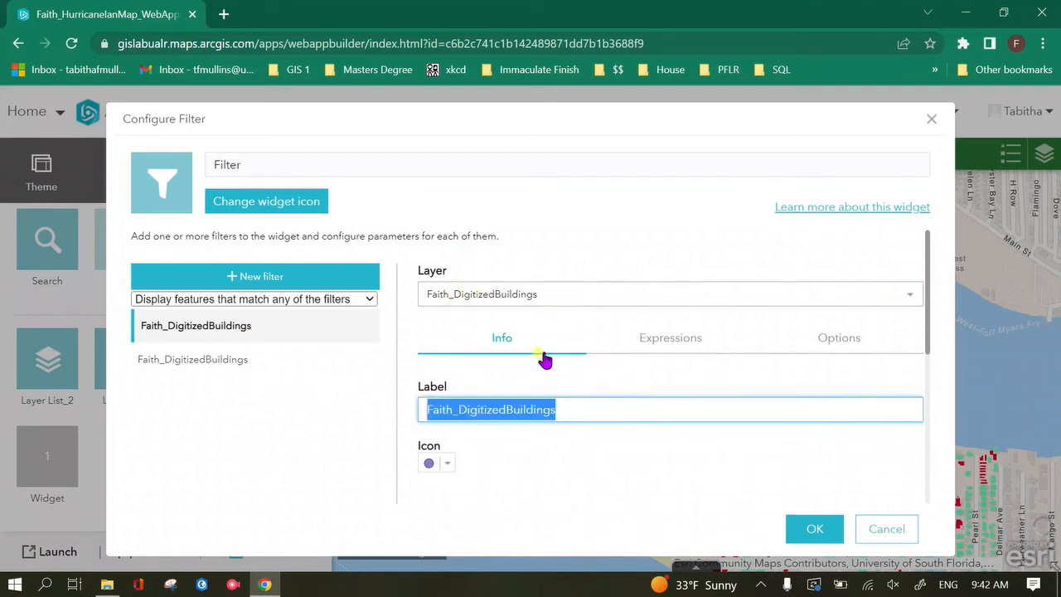
{"action": "left_click", "coordinate": [663, 340]}
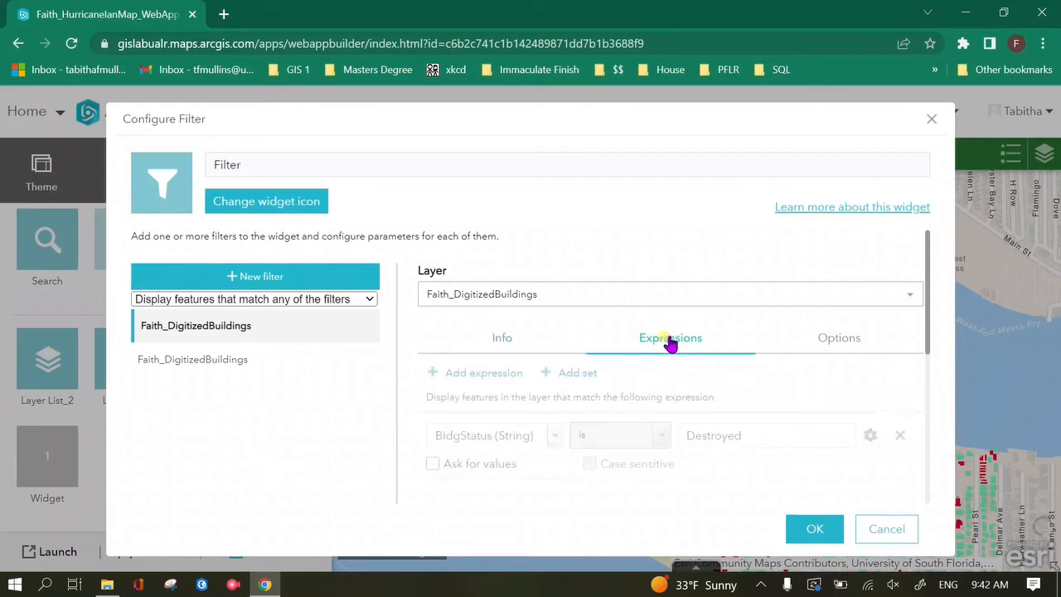
{"action": "left_click", "coordinate": [486, 338]}
{"action": "left_click_drag", "start_coordinate": [559, 411], "coordinate": [379, 424]}
{"action": "type", "text": "Destroye"}
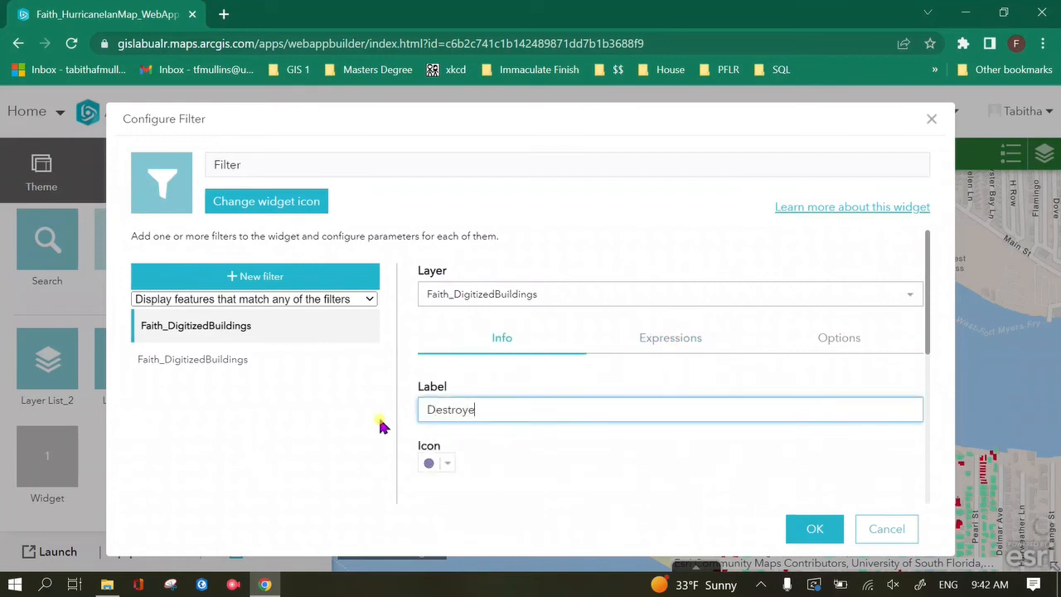
{"action": "type", "text": "d Buildings"}
{"action": "left_click", "coordinate": [816, 528]}
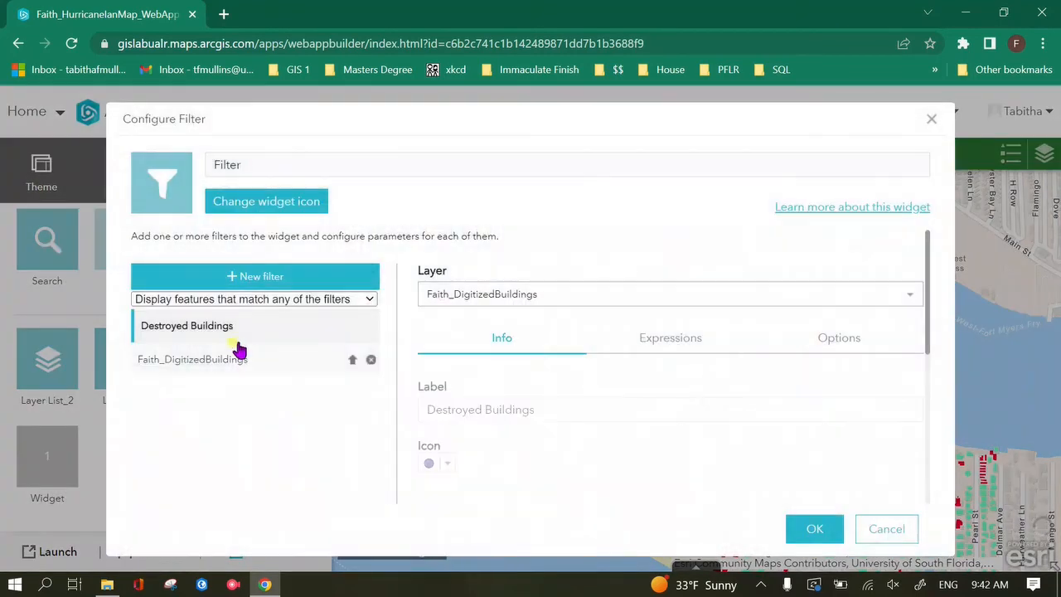
Step: Relabel the second building filter 'Standing Buildings' and apply
{"action": "left_click", "coordinate": [302, 380]}
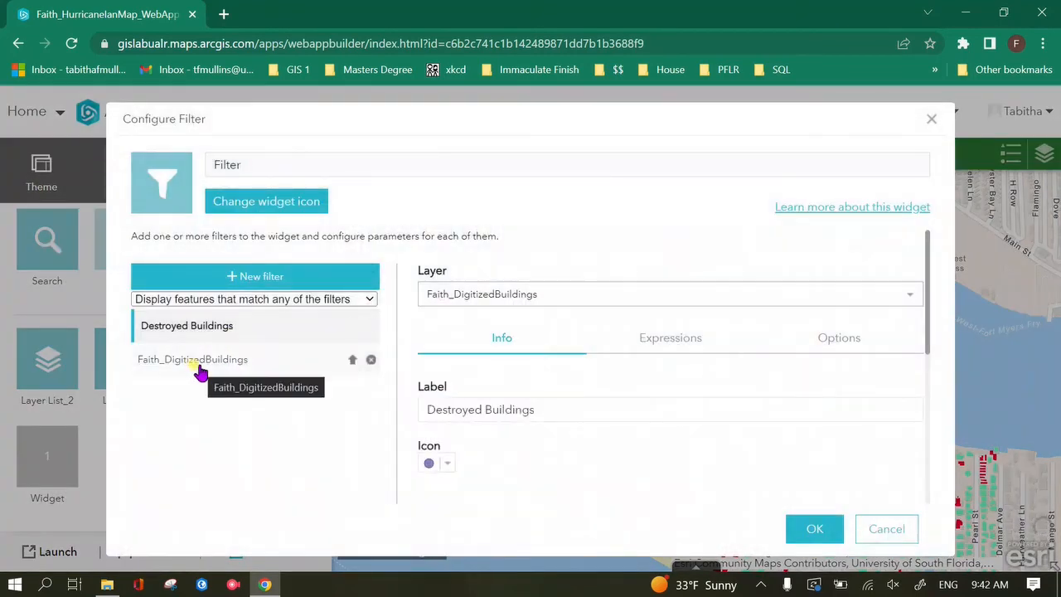
{"action": "left_click", "coordinate": [198, 365]}
{"action": "left_click", "coordinate": [661, 346]}
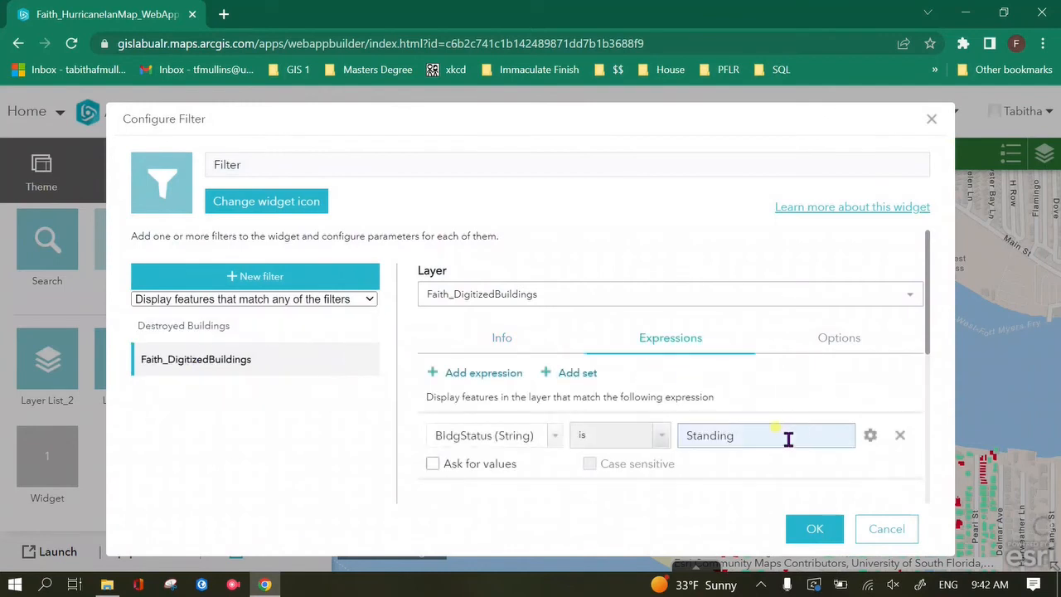
{"action": "left_click", "coordinate": [500, 340]}
{"action": "left_click", "coordinate": [593, 409]}
{"action": "key", "text": "ctrl+a"}
{"action": "type", "text": "S"}
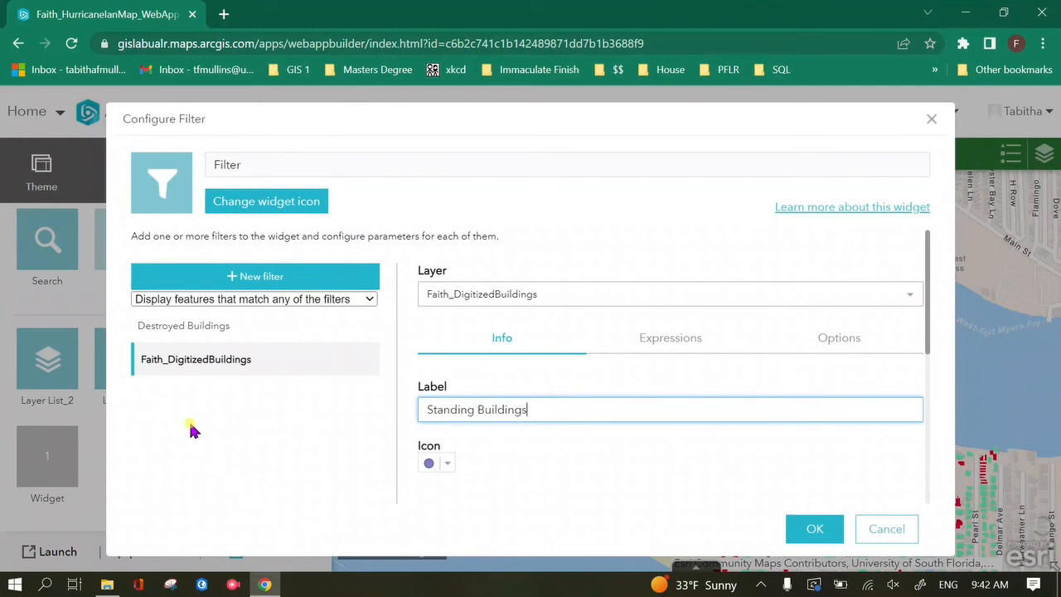
{"action": "left_click", "coordinate": [808, 527]}
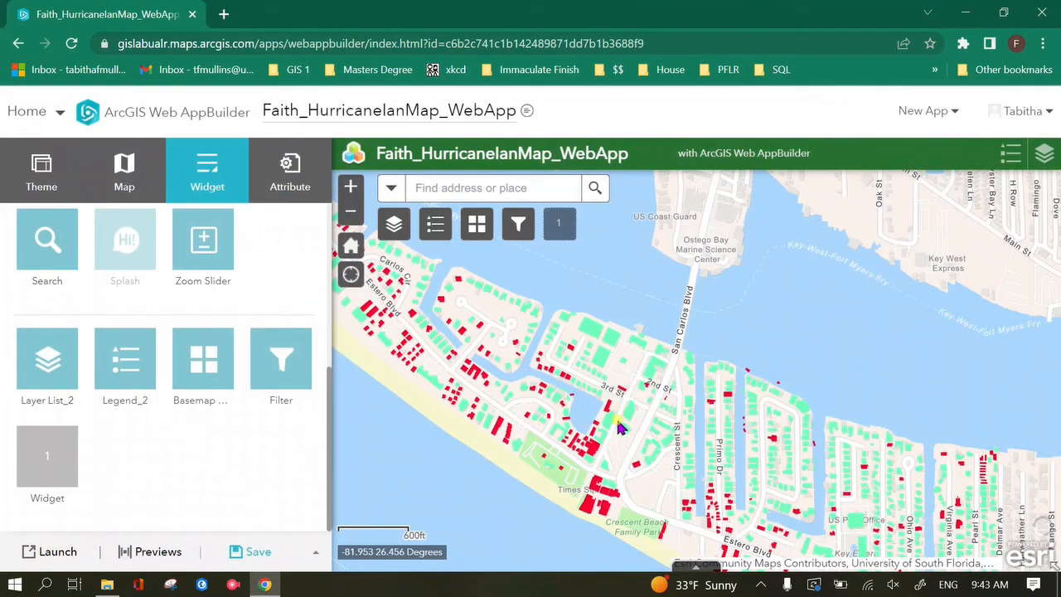
{"action": "left_click", "coordinate": [517, 224]}
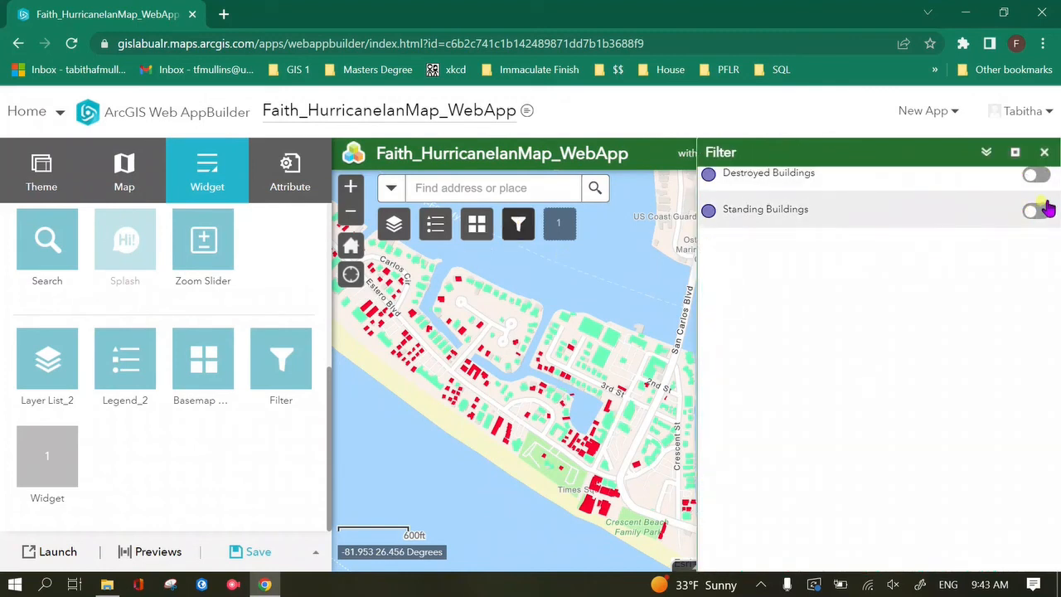
{"action": "left_click", "coordinate": [1033, 176]}
{"action": "left_click", "coordinate": [1031, 178]}
{"action": "left_click", "coordinate": [1035, 213]}
{"action": "left_click", "coordinate": [1036, 213]}
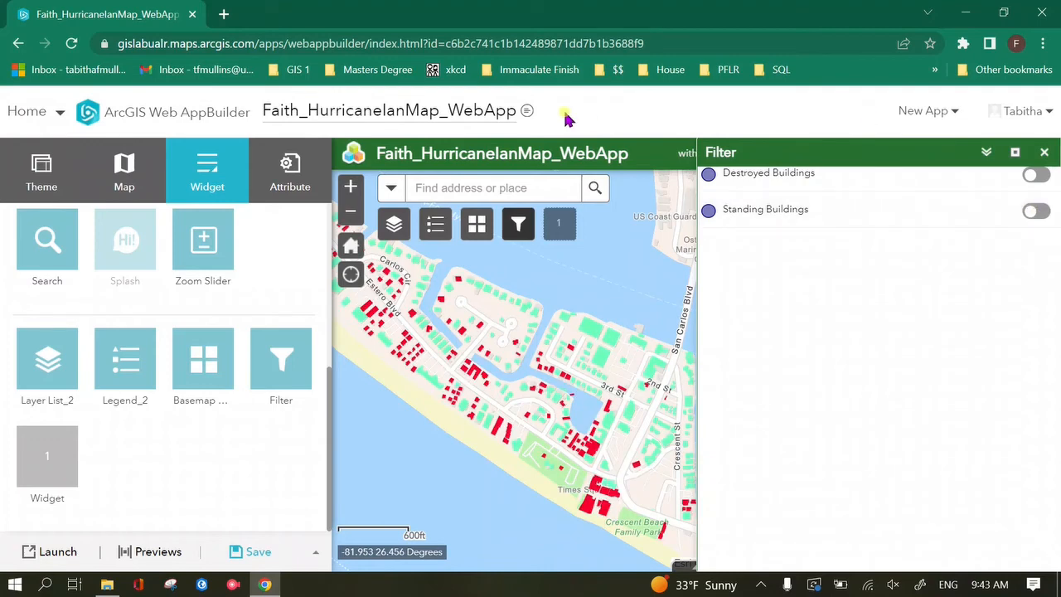
{"action": "left_click", "coordinate": [1044, 153]}
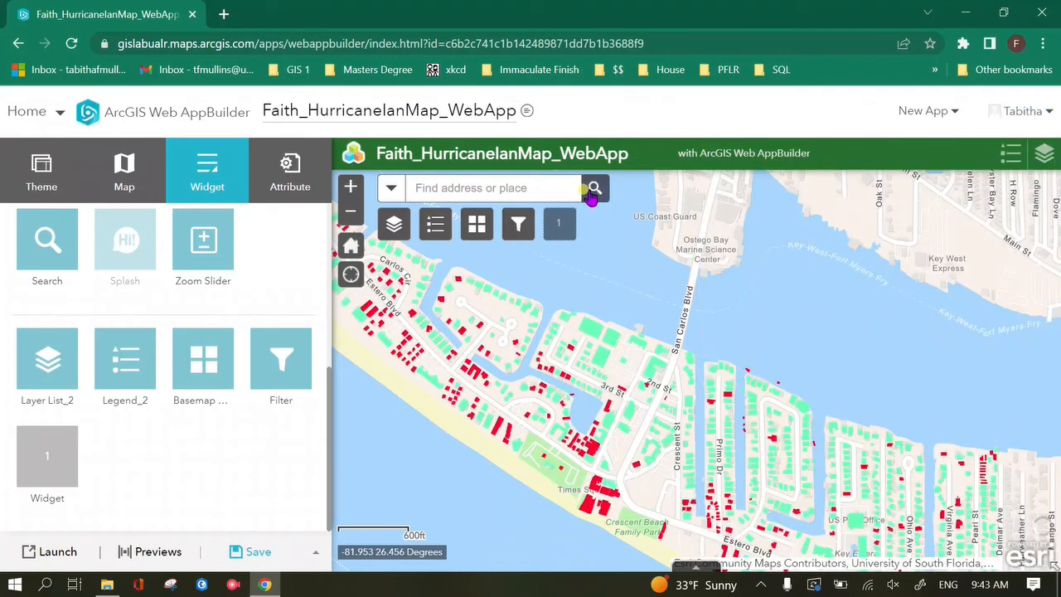
{"action": "left_click", "coordinate": [234, 561]}
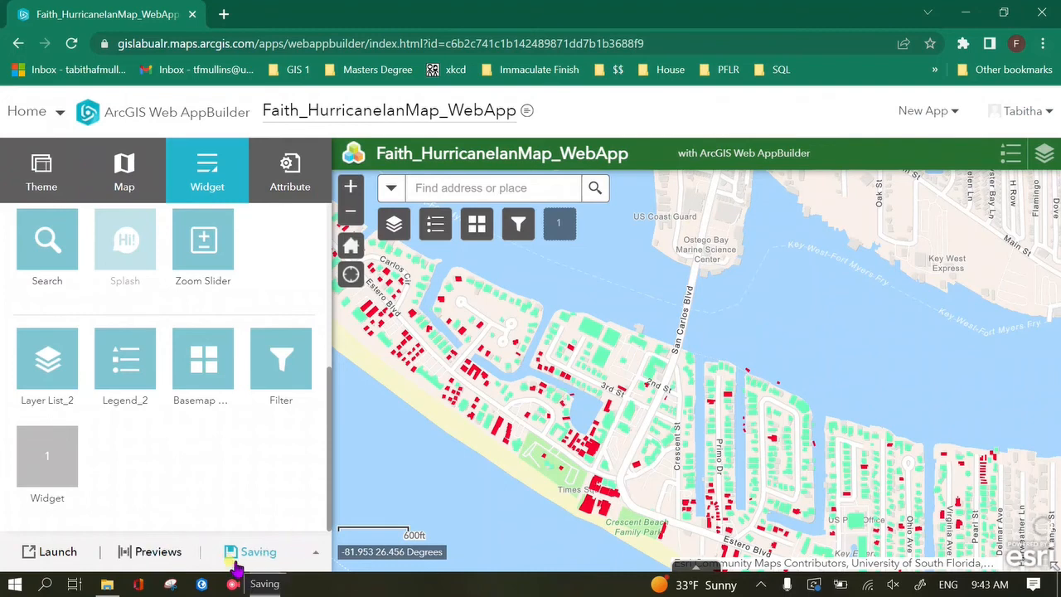
Step: Preview the app at tablet size, panning the map to see more buildings
{"action": "left_click", "coordinate": [156, 552]}
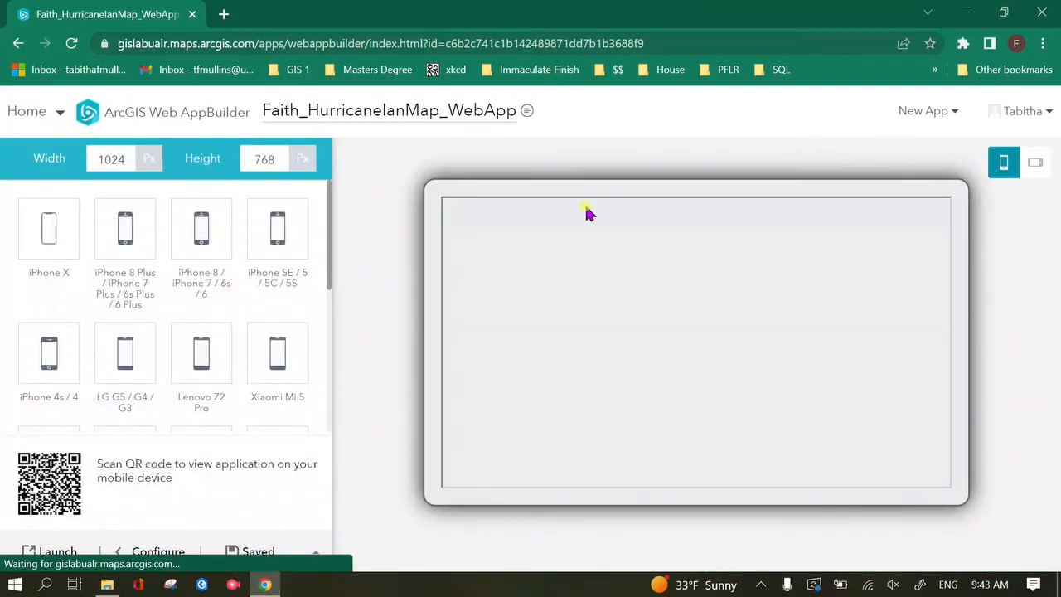
{"action": "scroll", "coordinate": [237, 273], "scroll_direction": "down", "scroll_amount": 3}
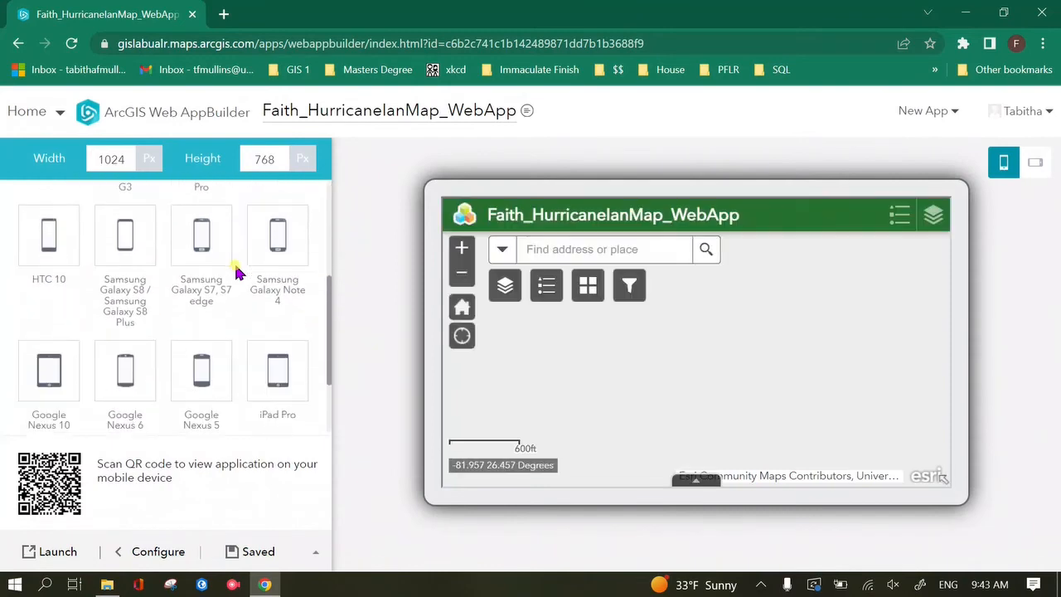
{"action": "scroll", "coordinate": [236, 274], "scroll_direction": "down", "scroll_amount": 2}
{"action": "left_click", "coordinate": [138, 550]}
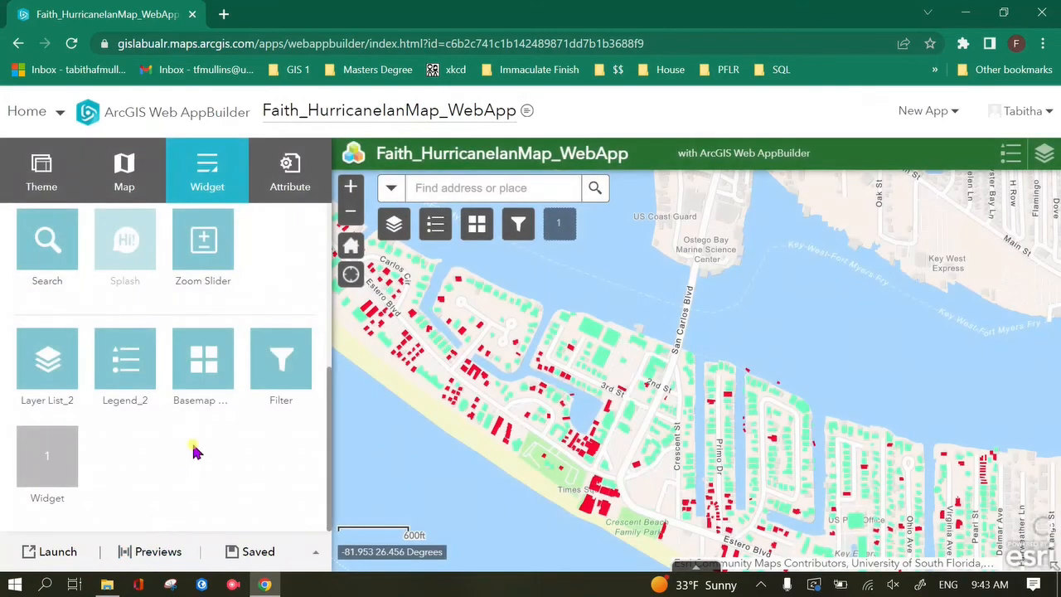
{"action": "left_click", "coordinate": [136, 551]}
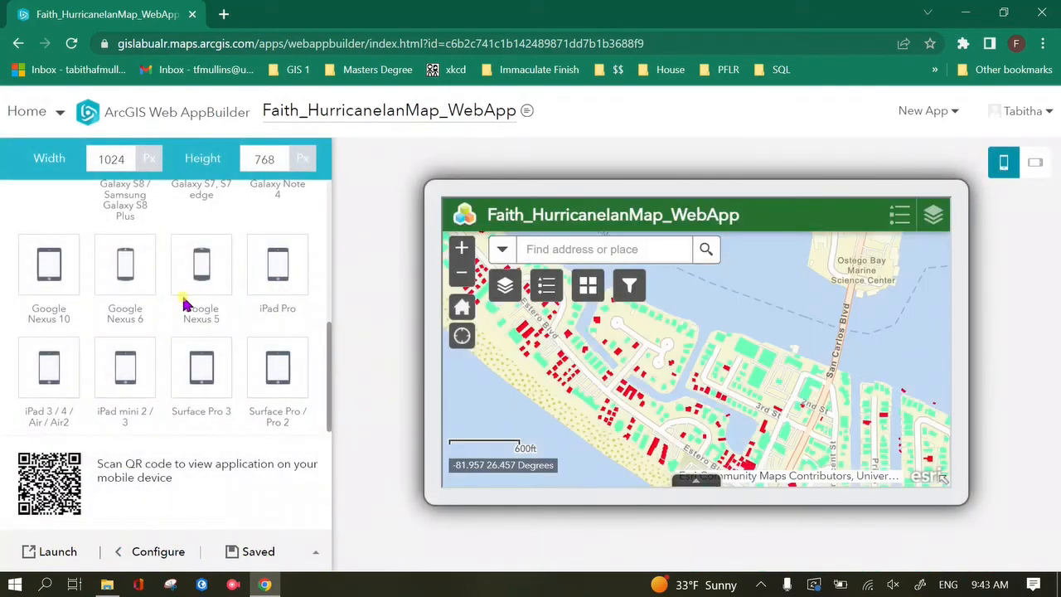
{"action": "scroll", "coordinate": [182, 292], "scroll_direction": "up", "scroll_amount": 4}
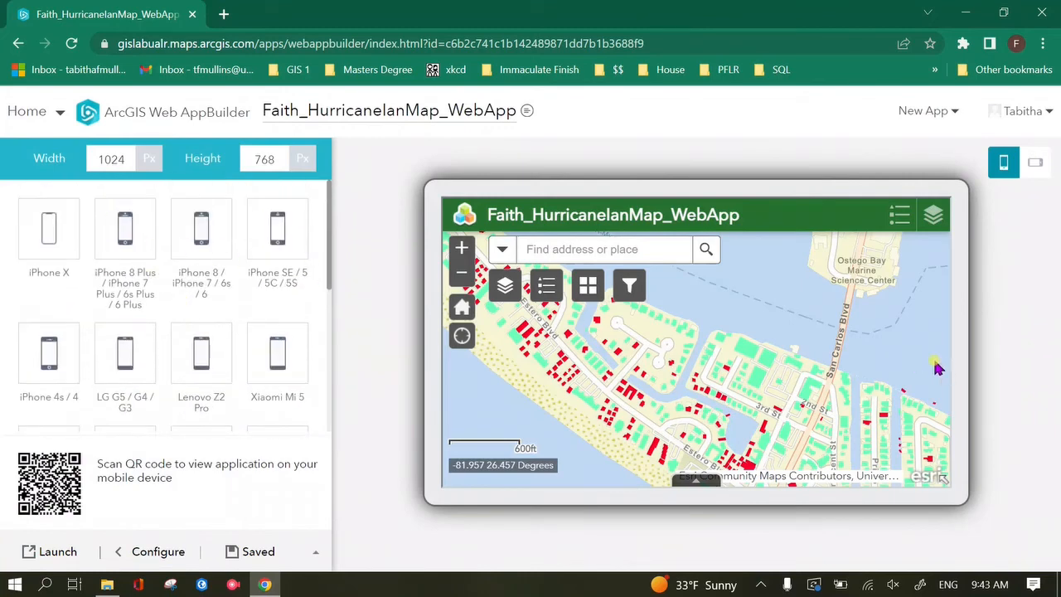
{"action": "left_click_drag", "start_coordinate": [760, 394], "coordinate": [717, 325]}
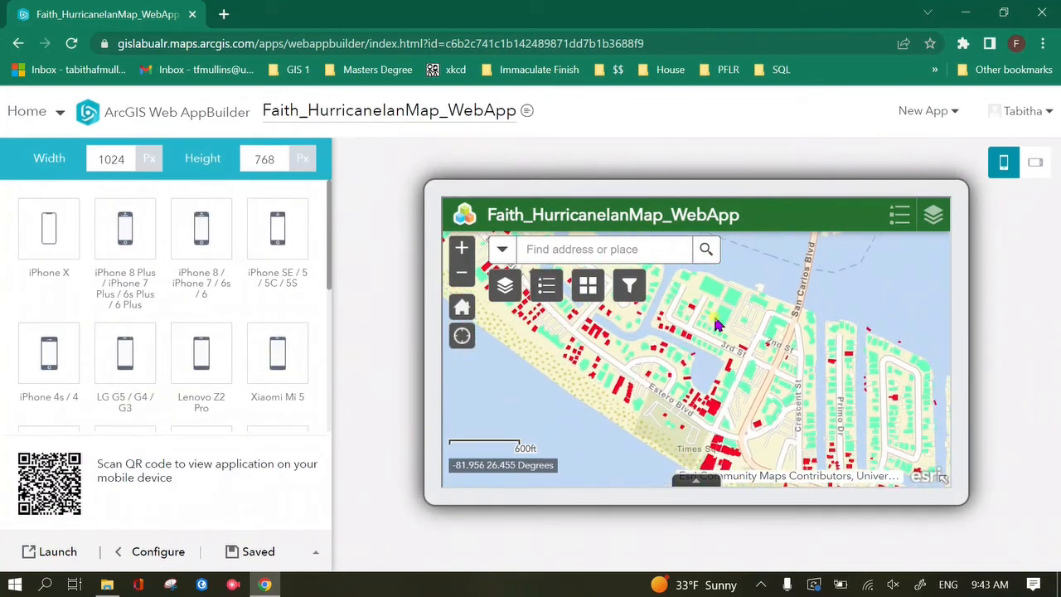
Step: Preview the app at iPhone 8 Plus size, then launch the finished app in a new tab
{"action": "left_click", "coordinate": [149, 240]}
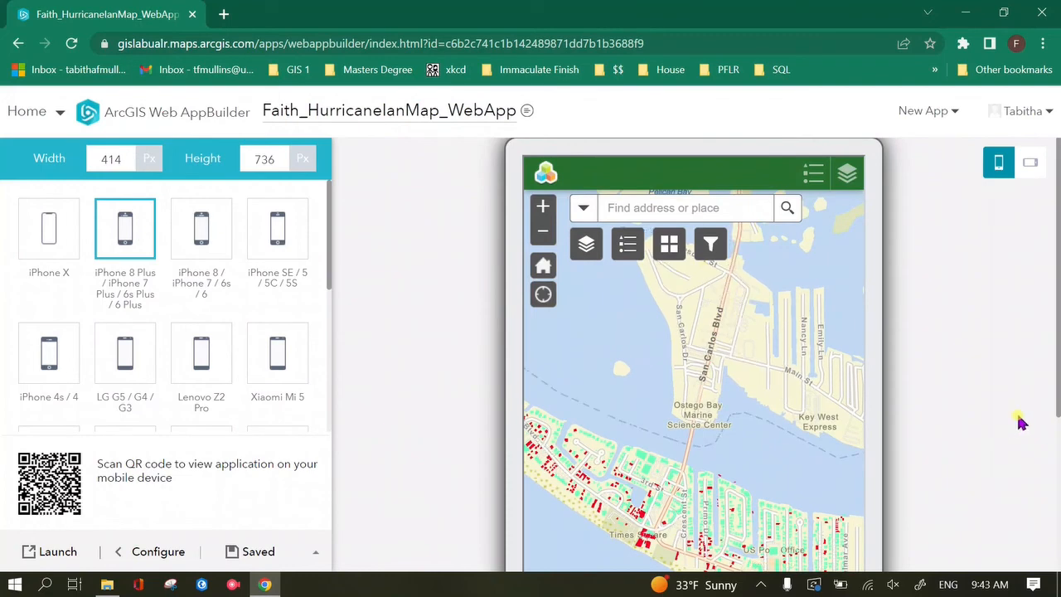
{"action": "scroll", "coordinate": [1011, 423], "scroll_direction": "down", "scroll_amount": 2}
{"action": "left_click_drag", "start_coordinate": [702, 430], "coordinate": [757, 378]}
{"action": "left_click_drag", "start_coordinate": [707, 290], "coordinate": [743, 329]}
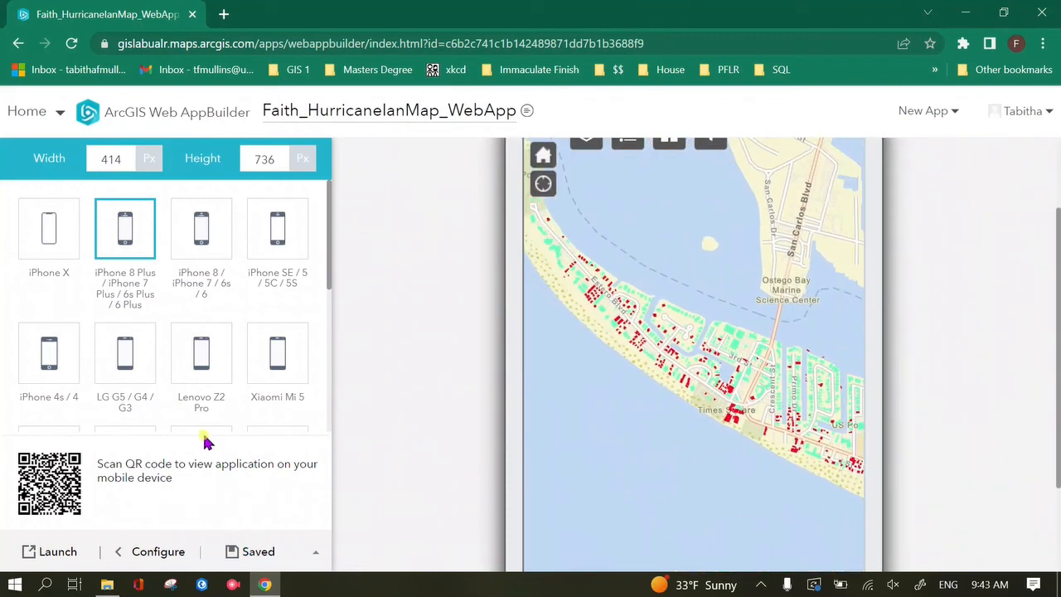
{"action": "left_click", "coordinate": [155, 551]}
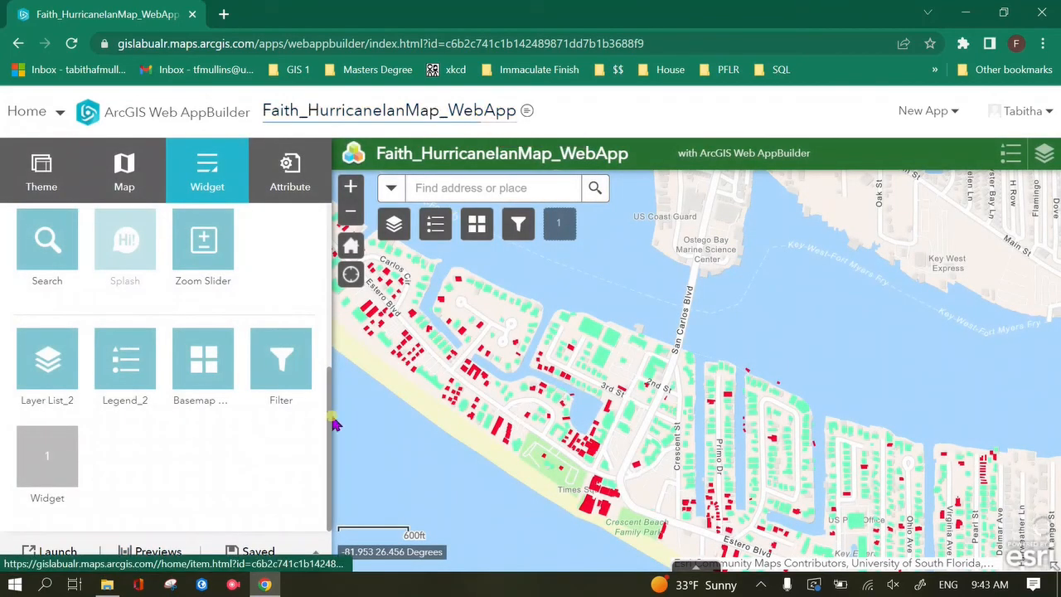
{"action": "left_click_drag", "start_coordinate": [509, 406], "coordinate": [547, 433]}
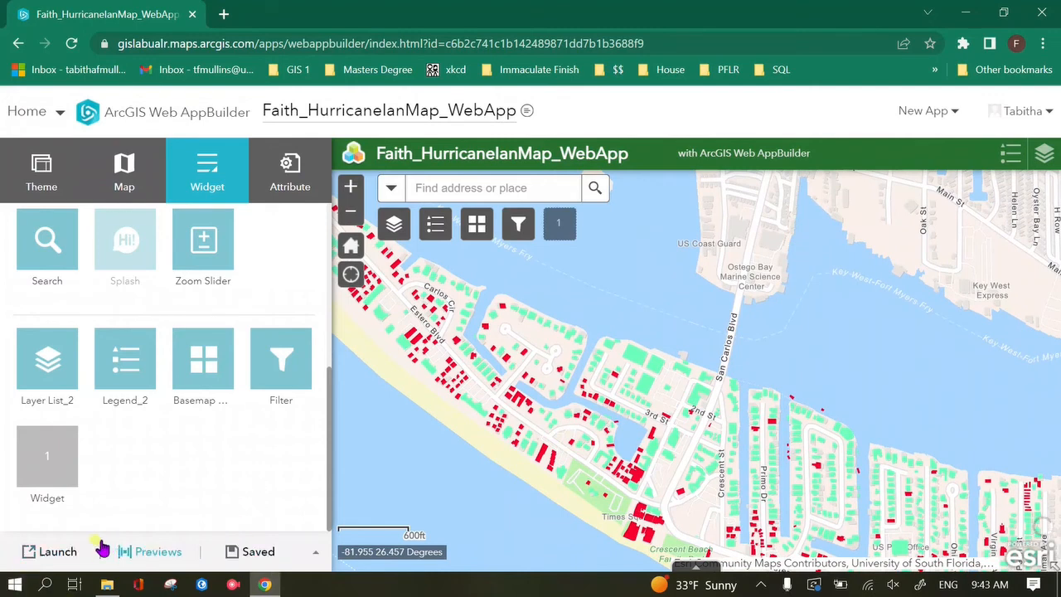
{"action": "left_click", "coordinate": [71, 551]}
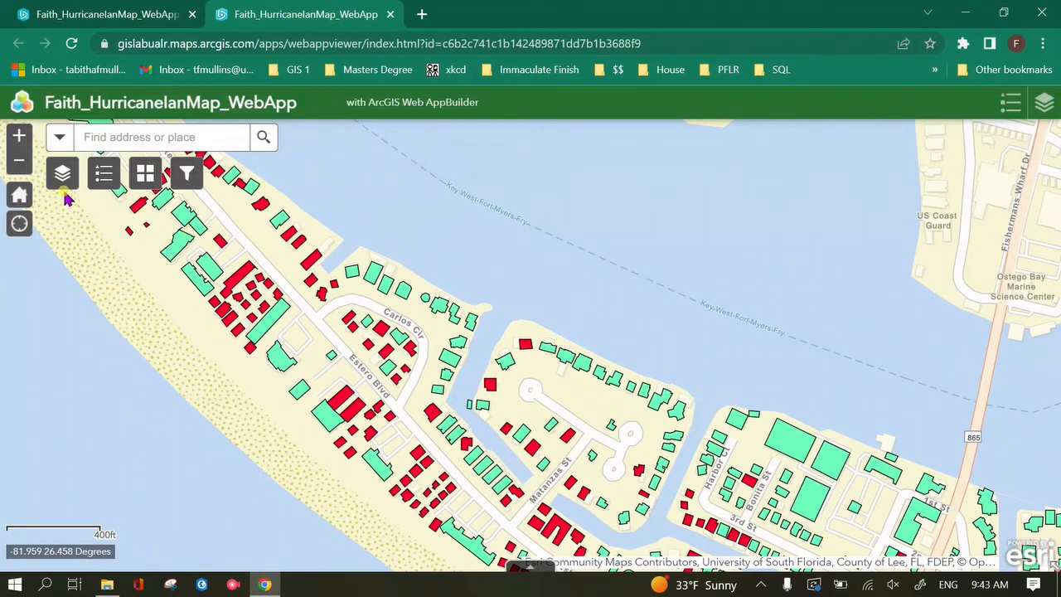
Step: Zoom in one level, check the Layer List and Legend, and apply the Light Gray Canvas basemap
{"action": "left_click", "coordinate": [19, 135]}
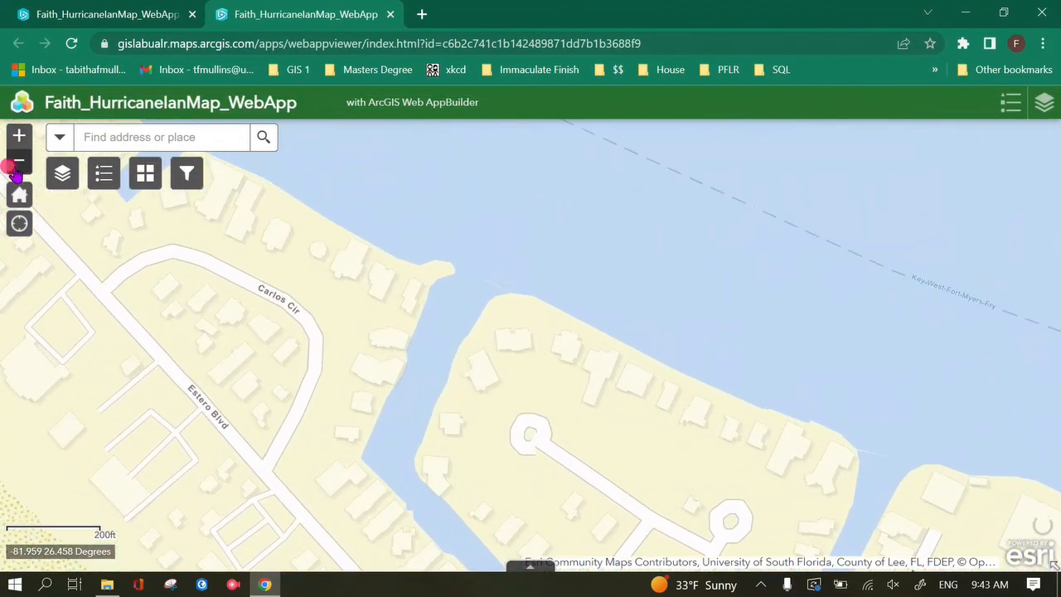
{"action": "left_click", "coordinate": [62, 174]}
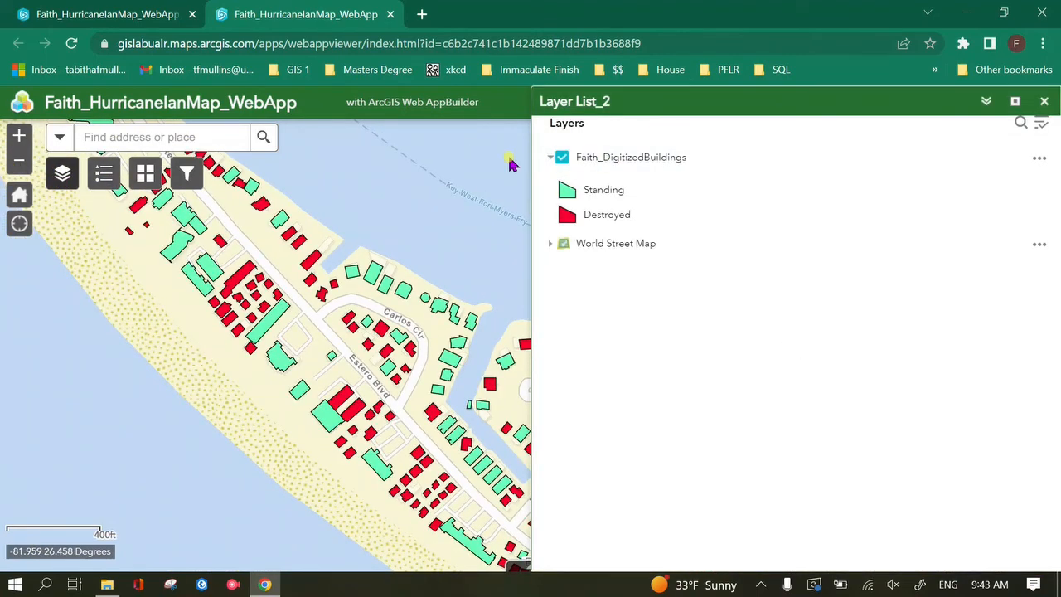
{"action": "left_click", "coordinate": [103, 173]}
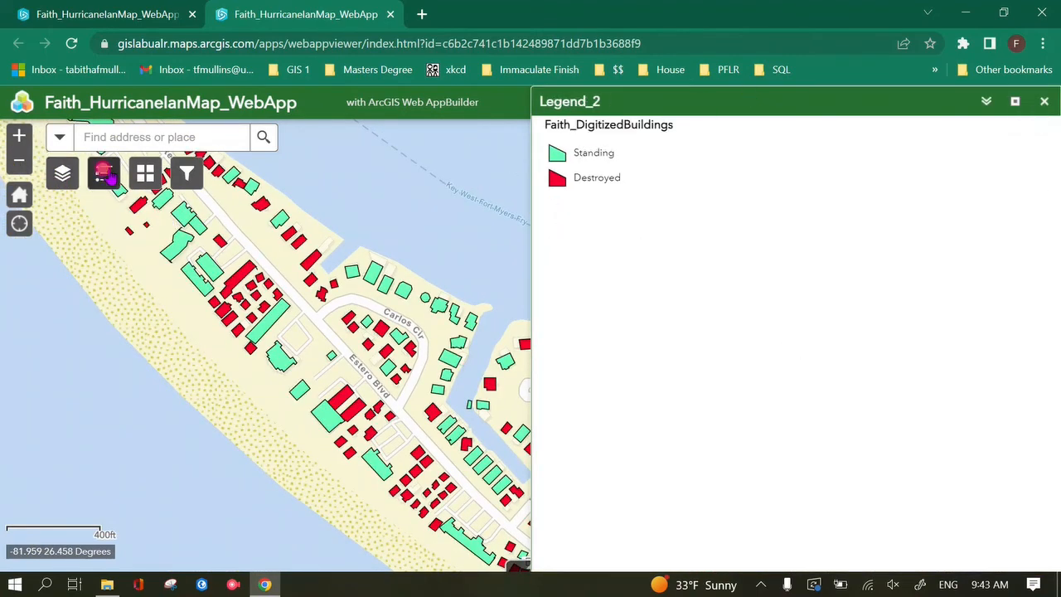
{"action": "left_click", "coordinate": [145, 173]}
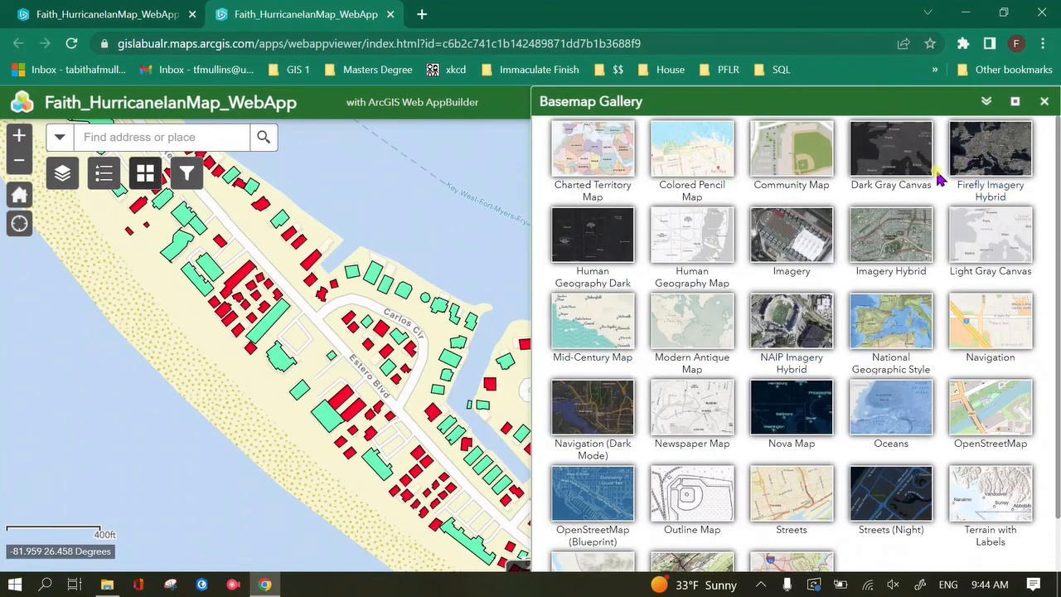
{"action": "left_click", "coordinate": [986, 212]}
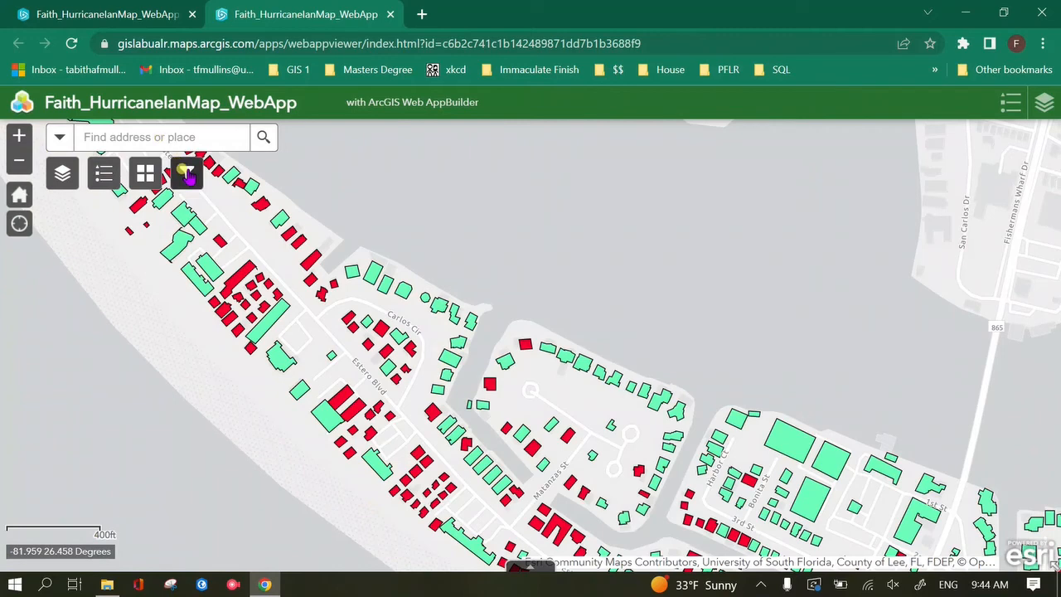
Step: Filter the map to Standing Buildings only, with Destroyed Buildings off, then reopen the Basemap Gallery
{"action": "left_click", "coordinate": [187, 174]}
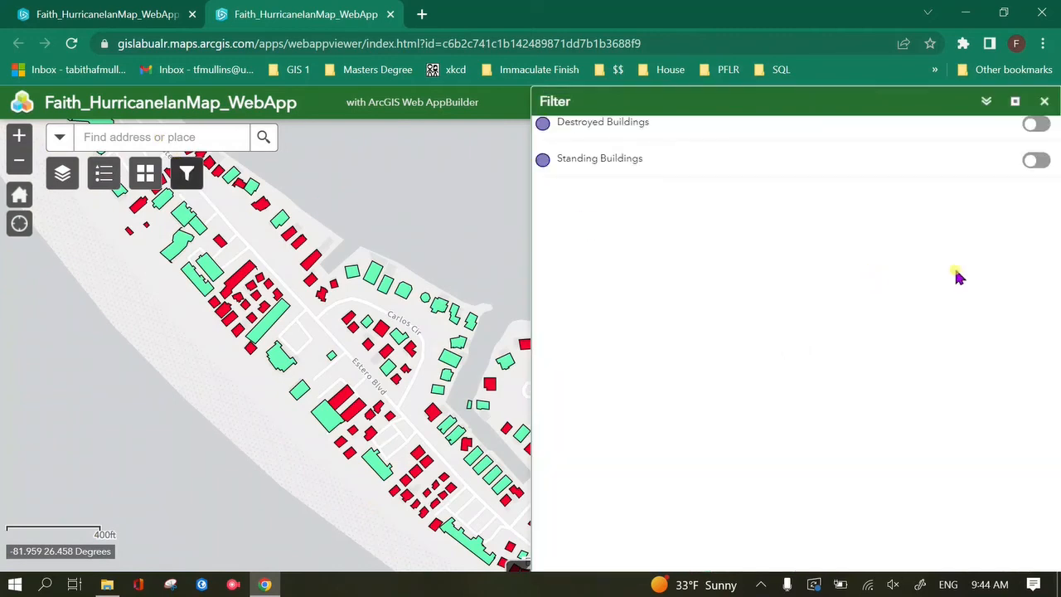
{"action": "left_click", "coordinate": [1035, 125]}
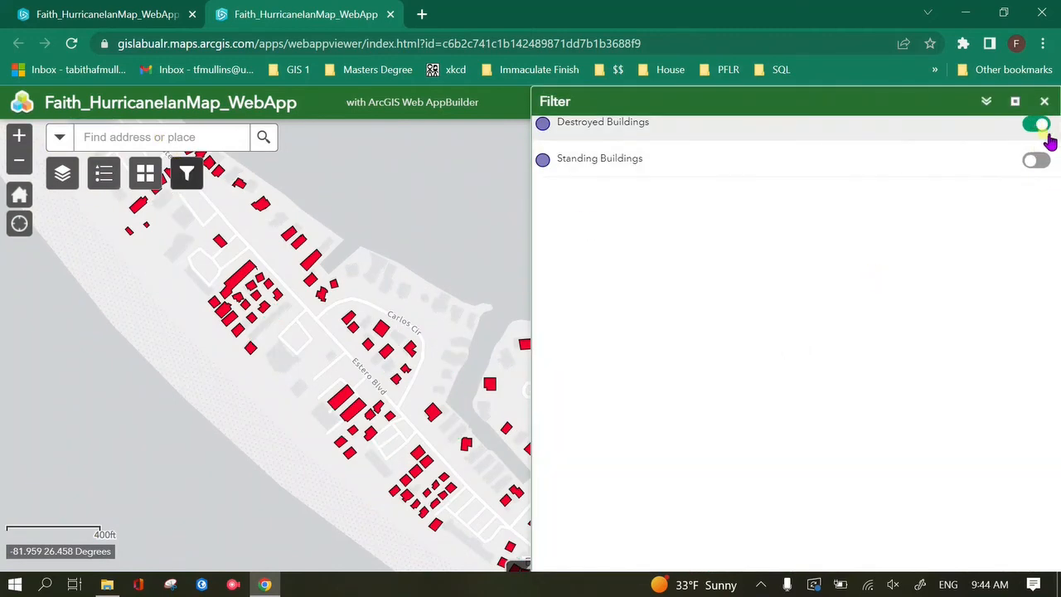
{"action": "left_click", "coordinate": [1040, 164]}
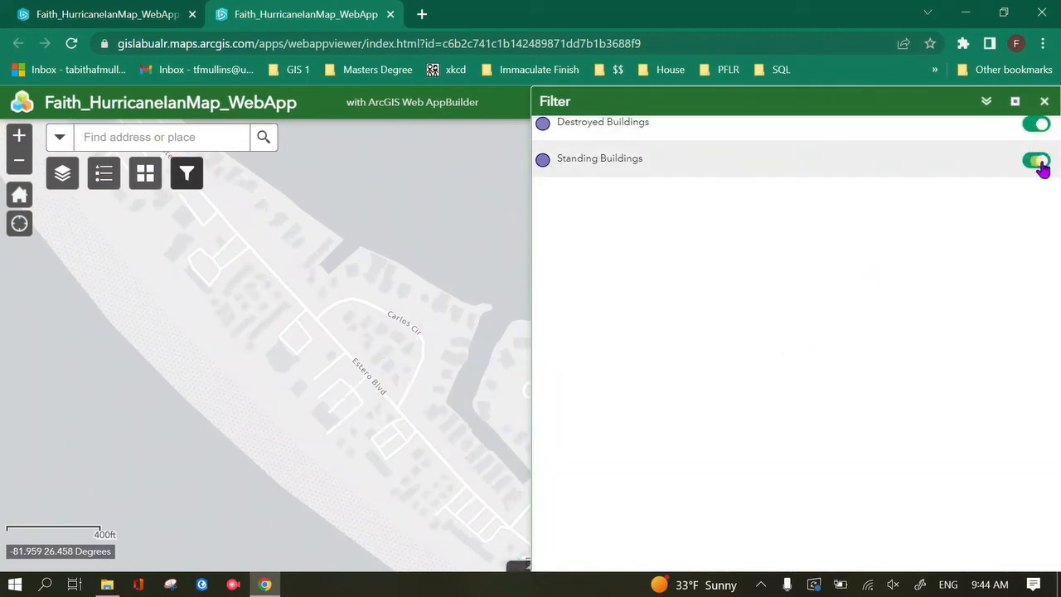
{"action": "left_click", "coordinate": [1038, 134]}
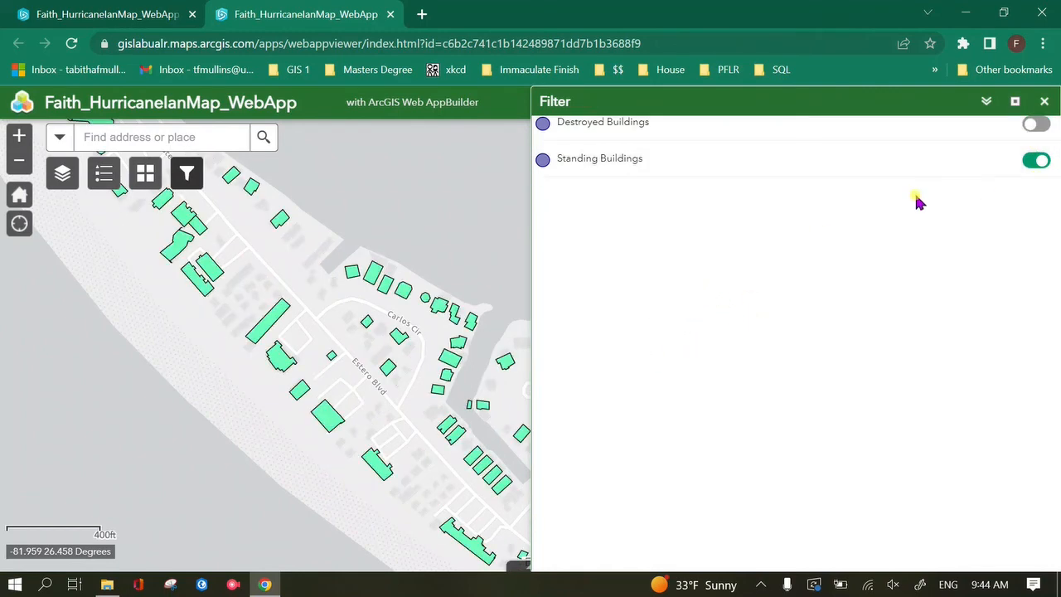
{"action": "left_click", "coordinate": [1043, 101]}
{"action": "left_click", "coordinate": [147, 174]}
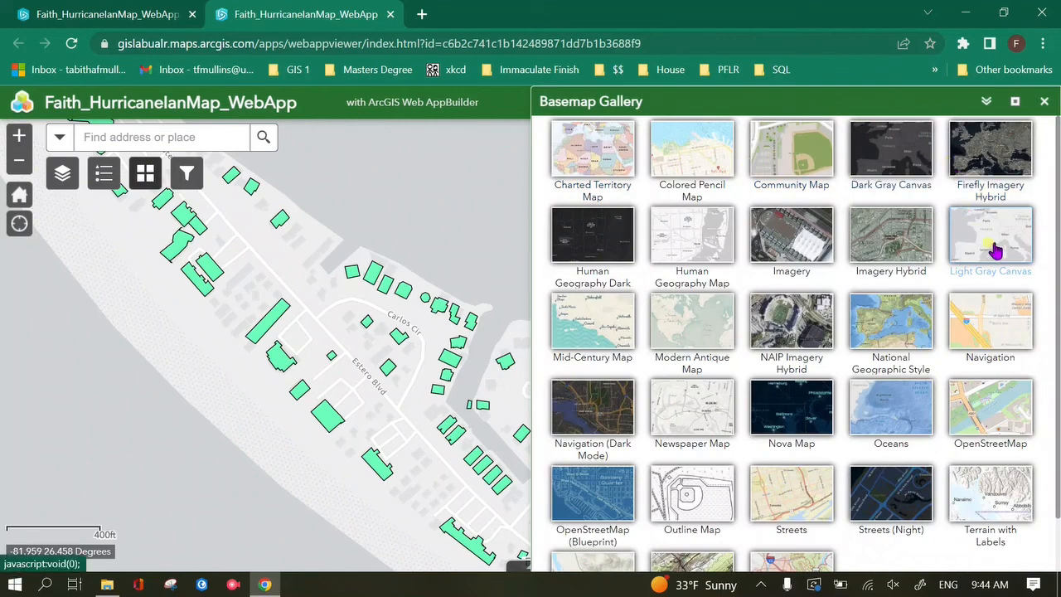
Step: Switch the basemap to Imagery Hybrid and pan around the buildings toward the beach
{"action": "left_click", "coordinate": [871, 220]}
{"action": "left_click_drag", "start_coordinate": [490, 373], "coordinate": [508, 261]}
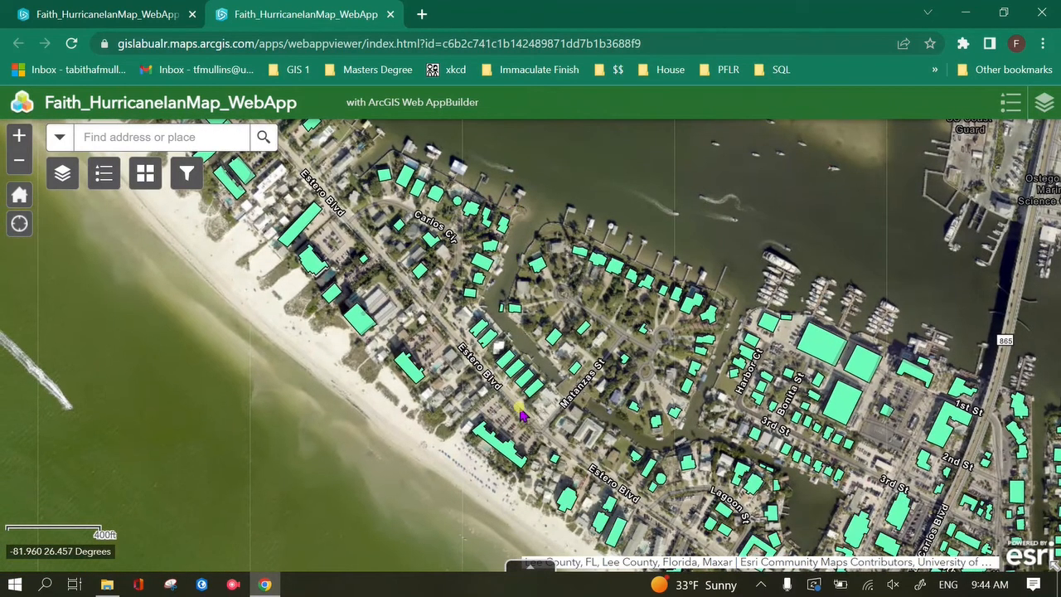
{"action": "left_click_drag", "start_coordinate": [518, 407], "coordinate": [468, 344]}
{"action": "left_click_drag", "start_coordinate": [610, 357], "coordinate": [440, 199]}
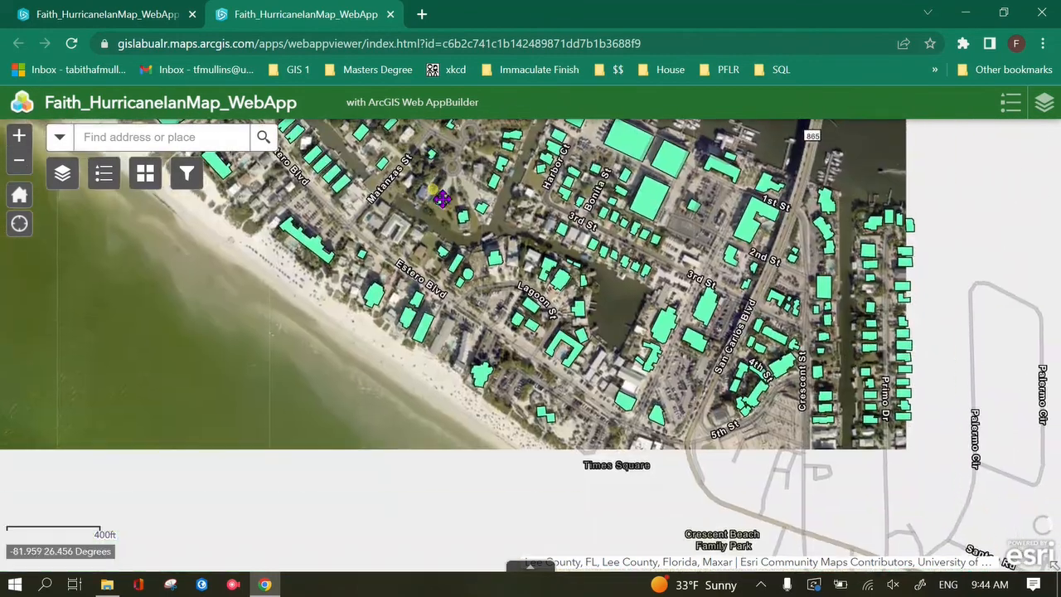
{"action": "left_click_drag", "start_coordinate": [502, 318], "coordinate": [623, 410]}
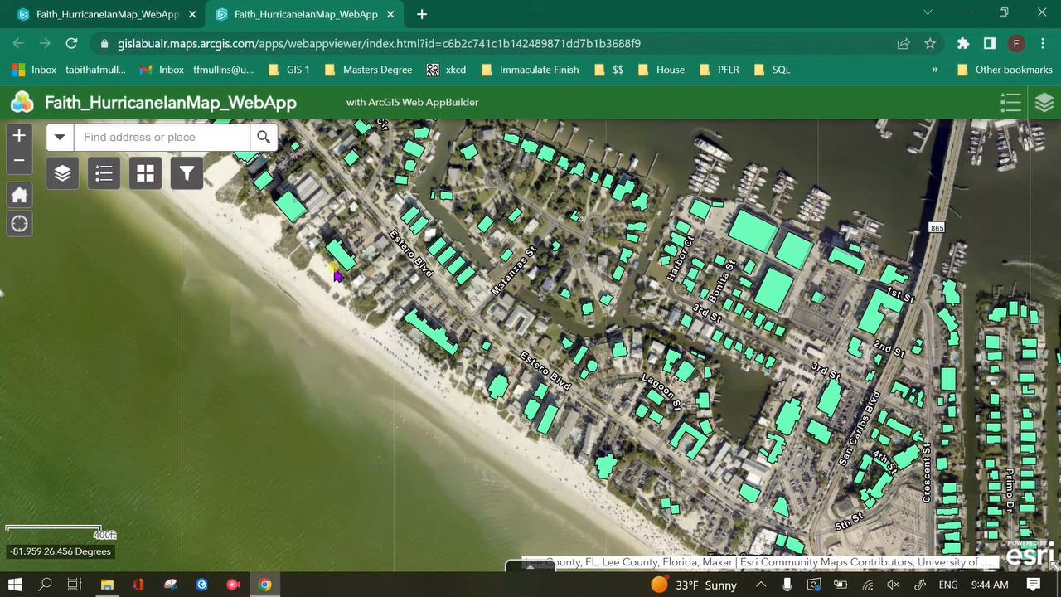
Step: Review the Layer List, Legend, Basemap Gallery and Filter widgets, then return to Web AppBuilder
{"action": "left_click", "coordinate": [63, 173]}
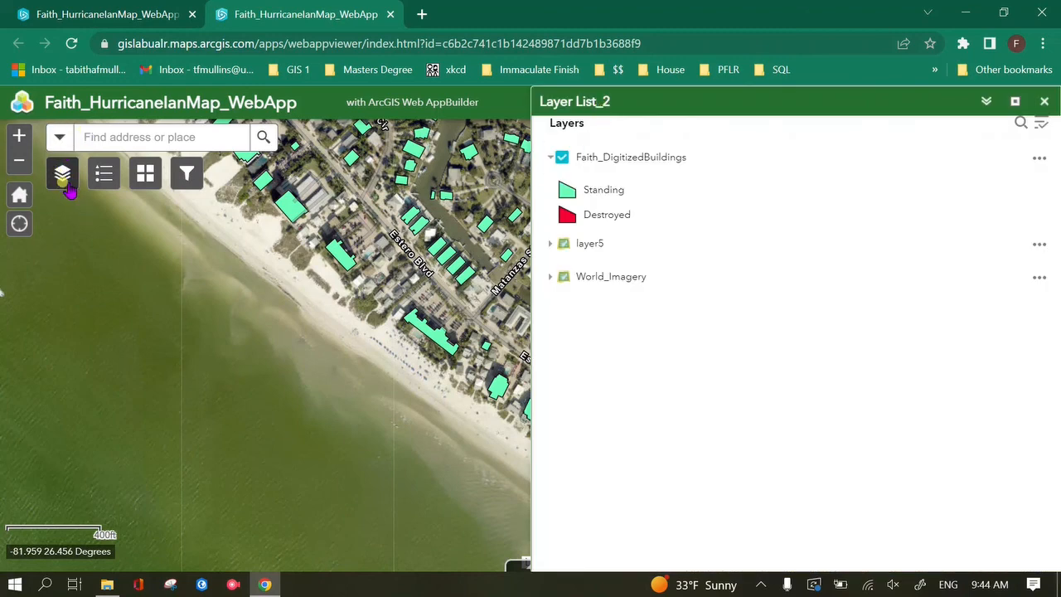
{"action": "left_click", "coordinate": [104, 173]}
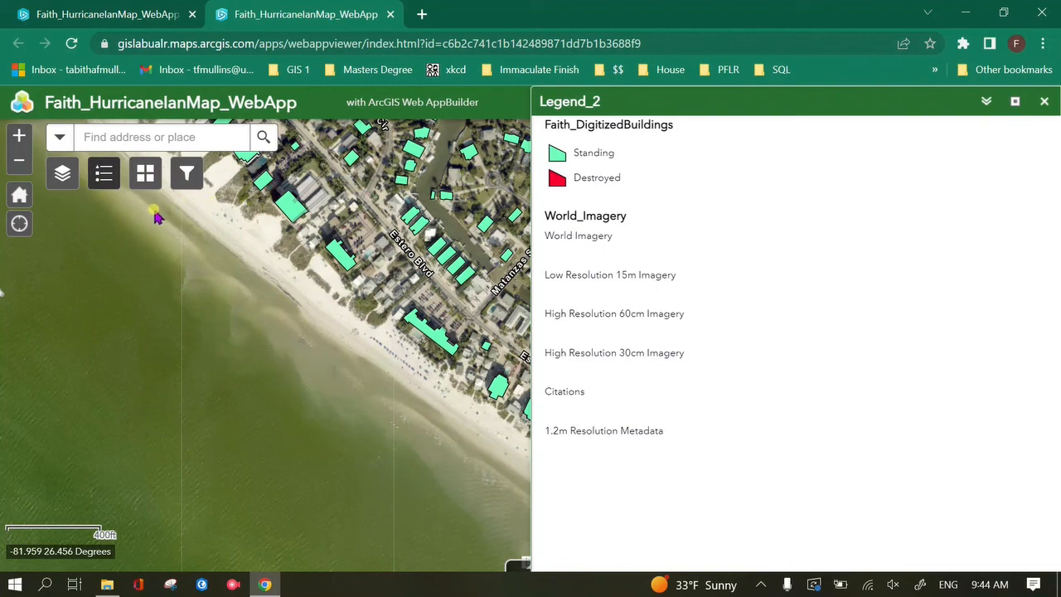
{"action": "left_click", "coordinate": [144, 173]}
{"action": "left_click", "coordinate": [193, 189]}
{"action": "left_click", "coordinate": [155, 14]}
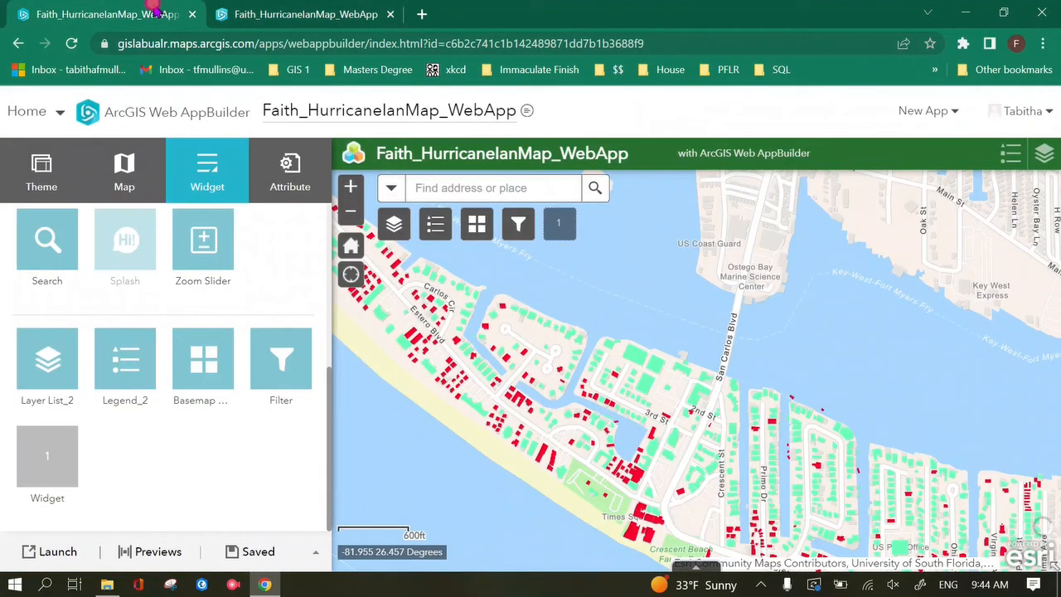
{"action": "left_click", "coordinate": [20, 450]}
{"action": "scroll", "coordinate": [438, 384], "scroll_direction": "down", "scroll_amount": 3}
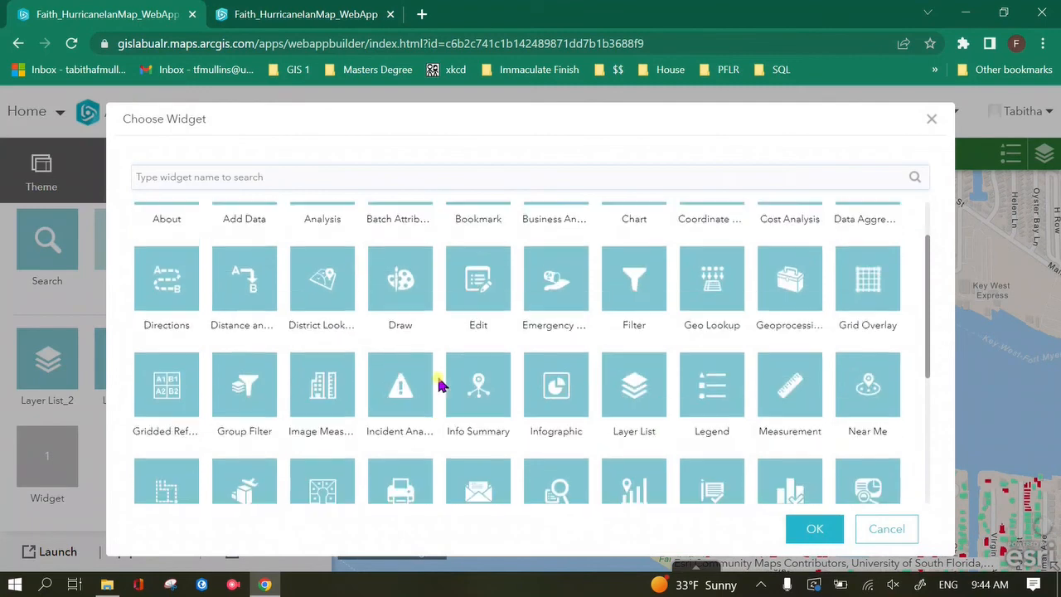
{"action": "scroll", "coordinate": [438, 384], "scroll_direction": "up", "scroll_amount": 3}
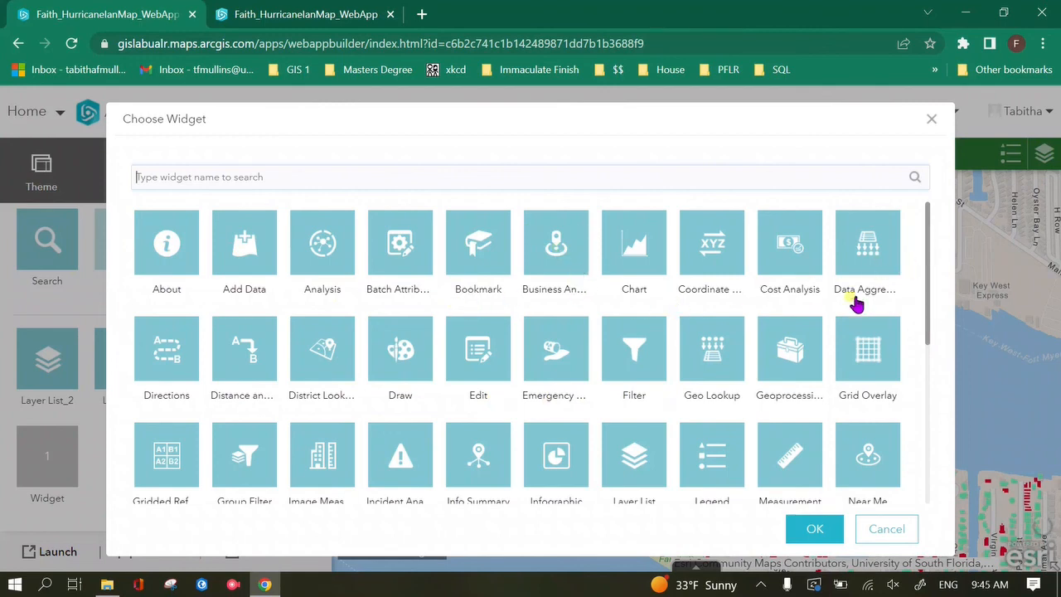
{"action": "scroll", "coordinate": [856, 305], "scroll_direction": "down", "scroll_amount": 2}
{"action": "scroll", "coordinate": [781, 428], "scroll_direction": "down", "scroll_amount": 1}
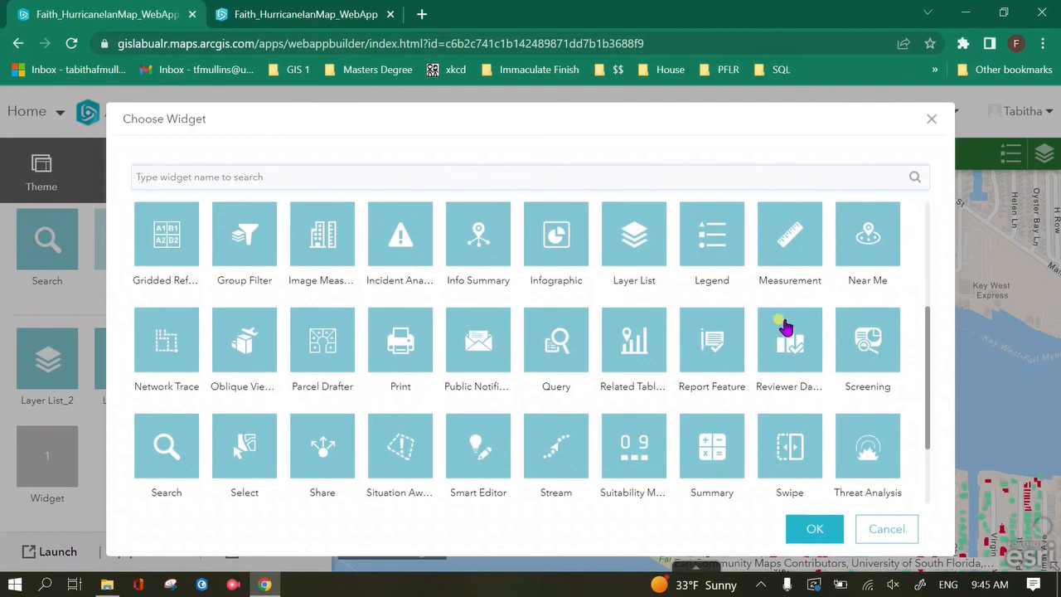
{"action": "scroll", "coordinate": [785, 328], "scroll_direction": "down", "scroll_amount": 1}
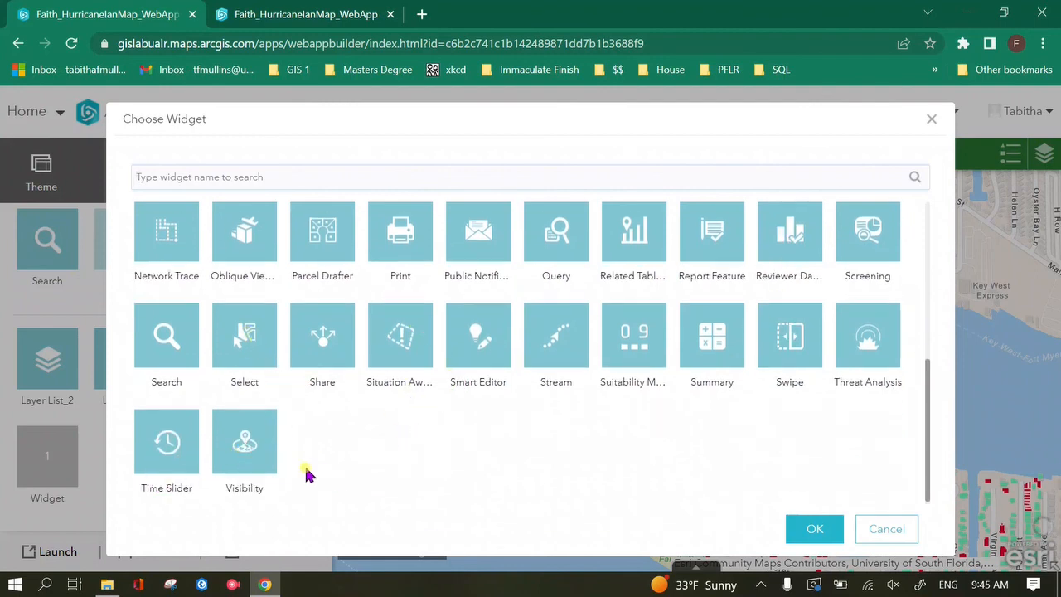
{"action": "scroll", "coordinate": [704, 396], "scroll_direction": "up", "scroll_amount": 1}
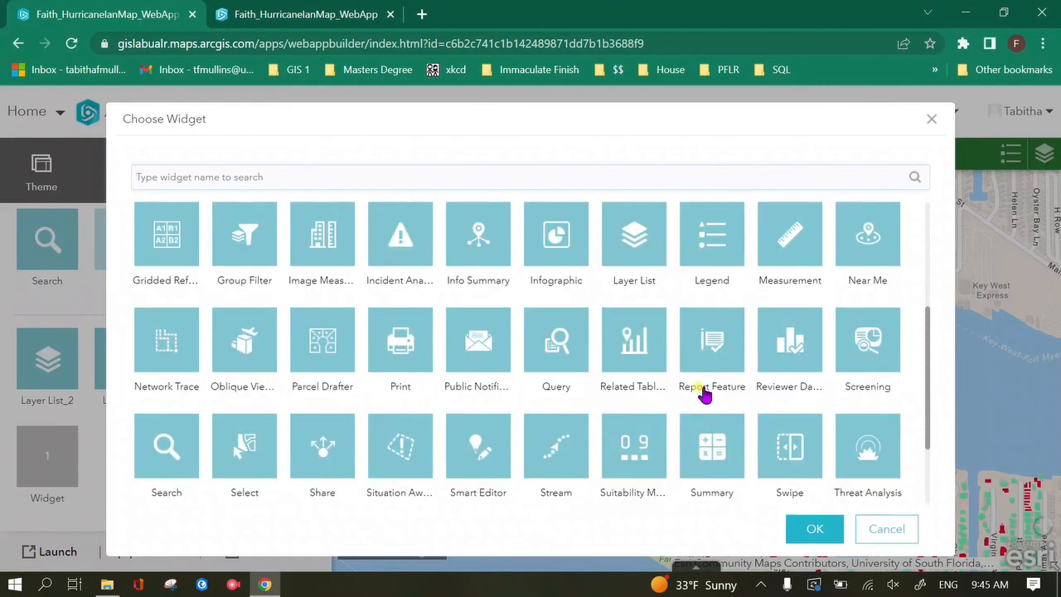
{"action": "scroll", "coordinate": [630, 408], "scroll_direction": "up", "scroll_amount": 1}
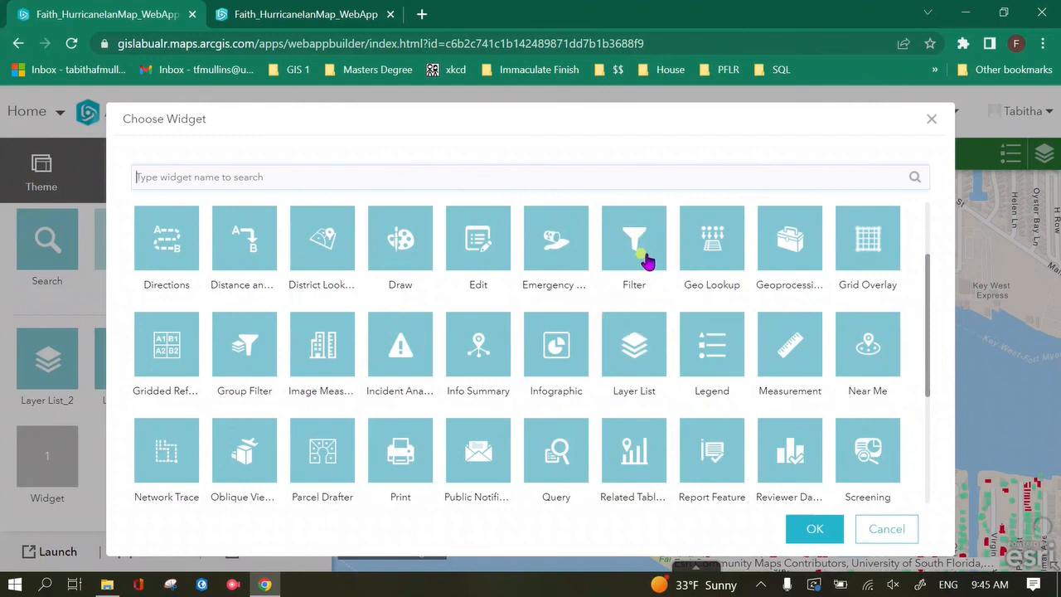
{"action": "scroll", "coordinate": [451, 351], "scroll_direction": "up", "scroll_amount": 1}
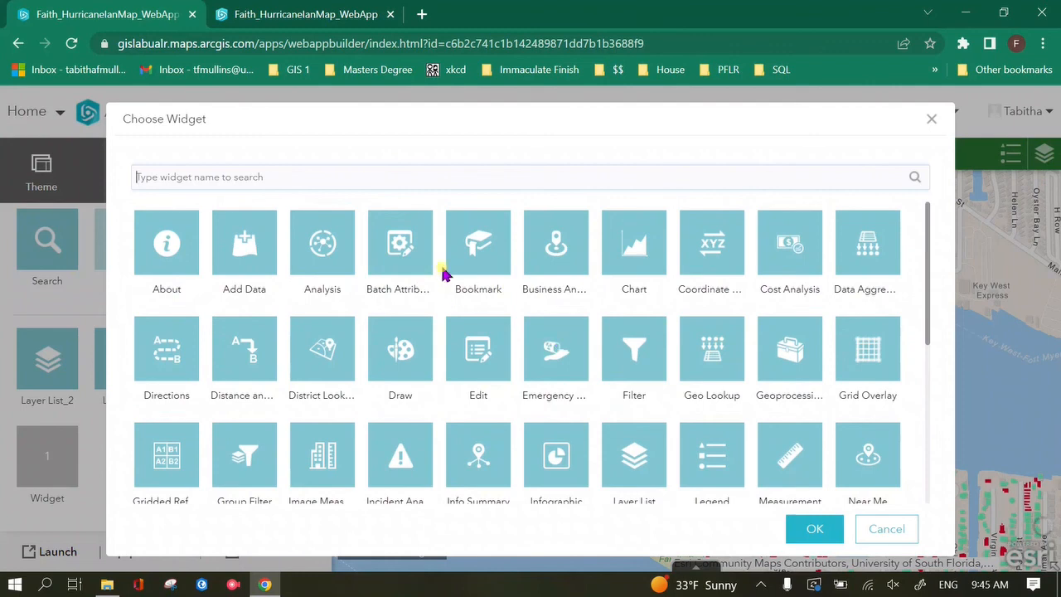
{"action": "left_click", "coordinate": [885, 535]}
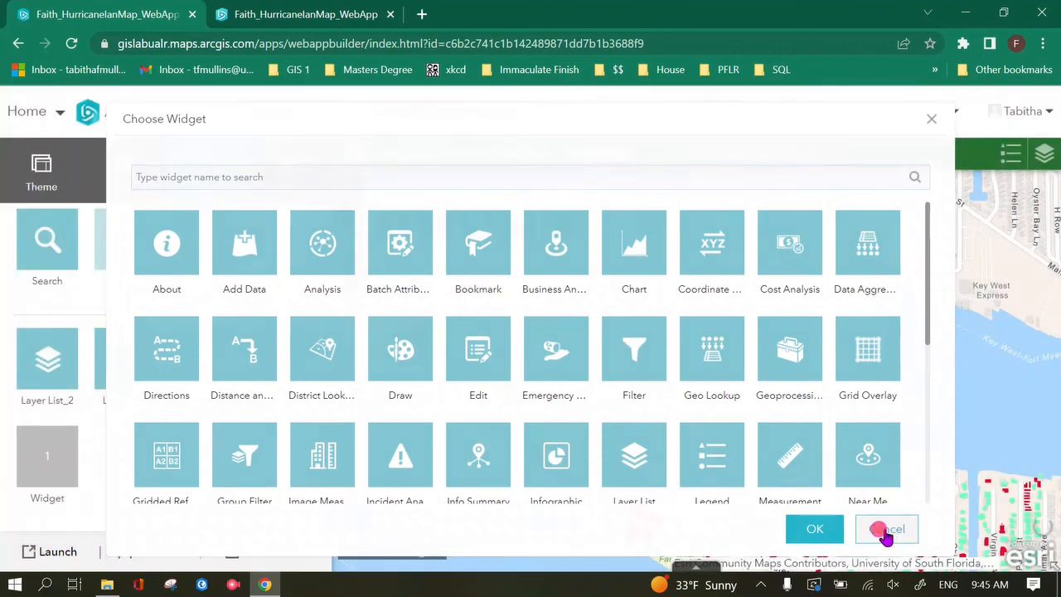
{"action": "left_click_drag", "start_coordinate": [656, 422], "coordinate": [725, 395]}
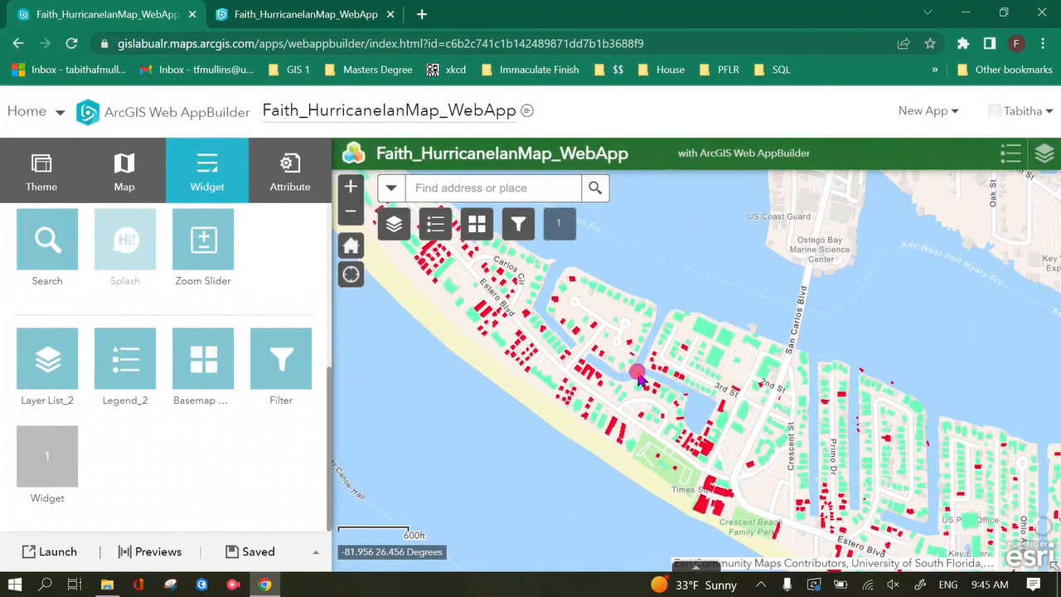
{"action": "left_click_drag", "start_coordinate": [638, 379], "coordinate": [648, 389]}
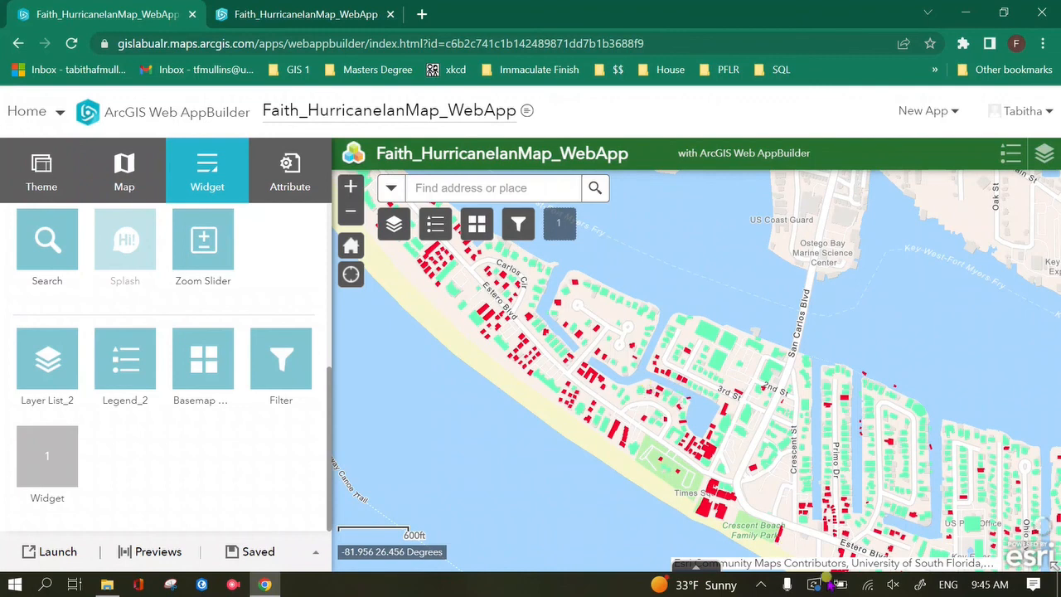
{"action": "left_click", "coordinate": [760, 584]}
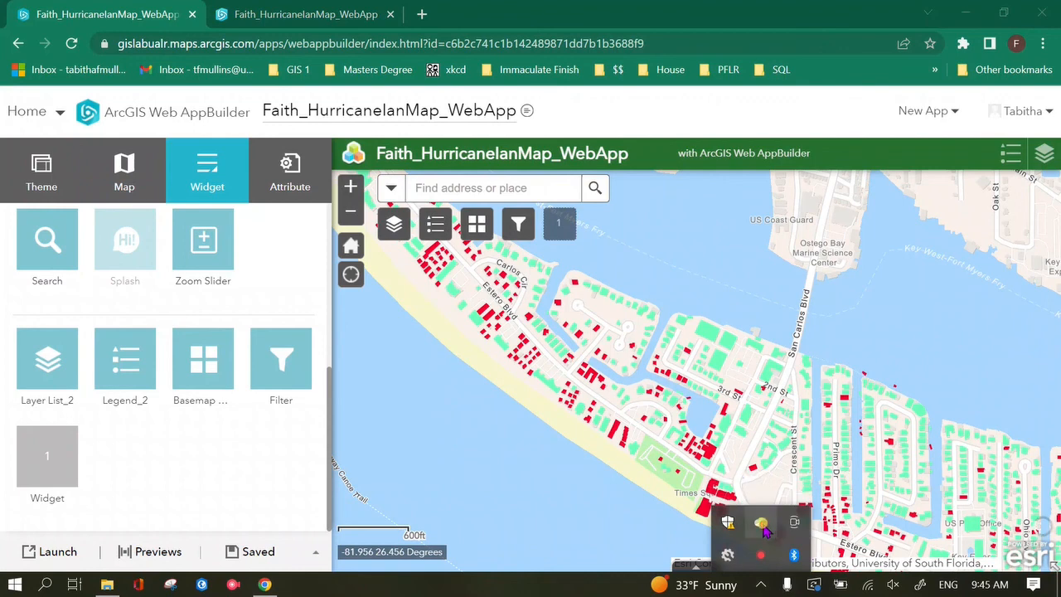
{"action": "left_click", "coordinate": [760, 523]}
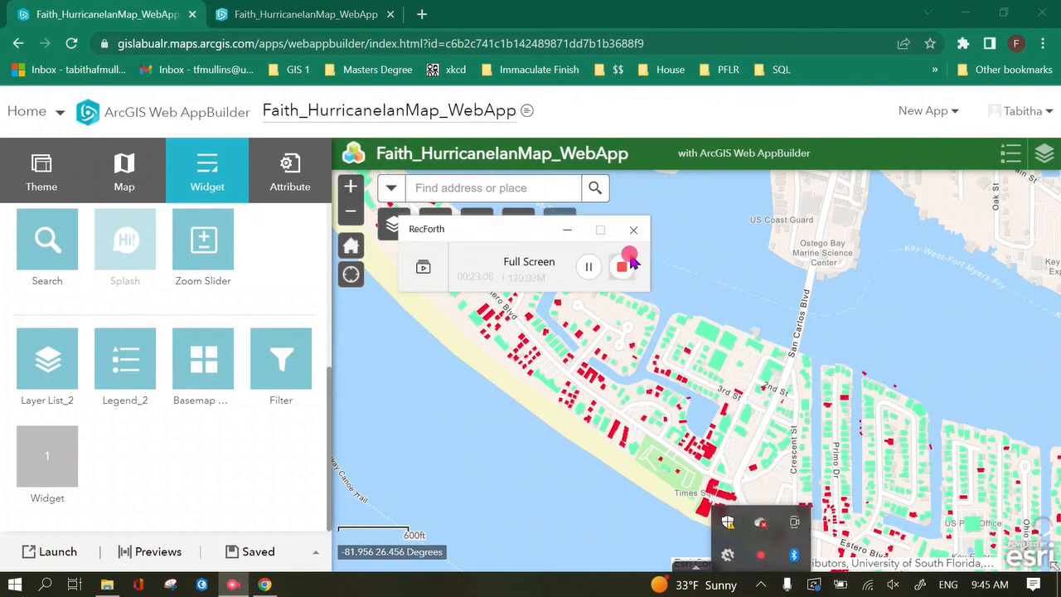